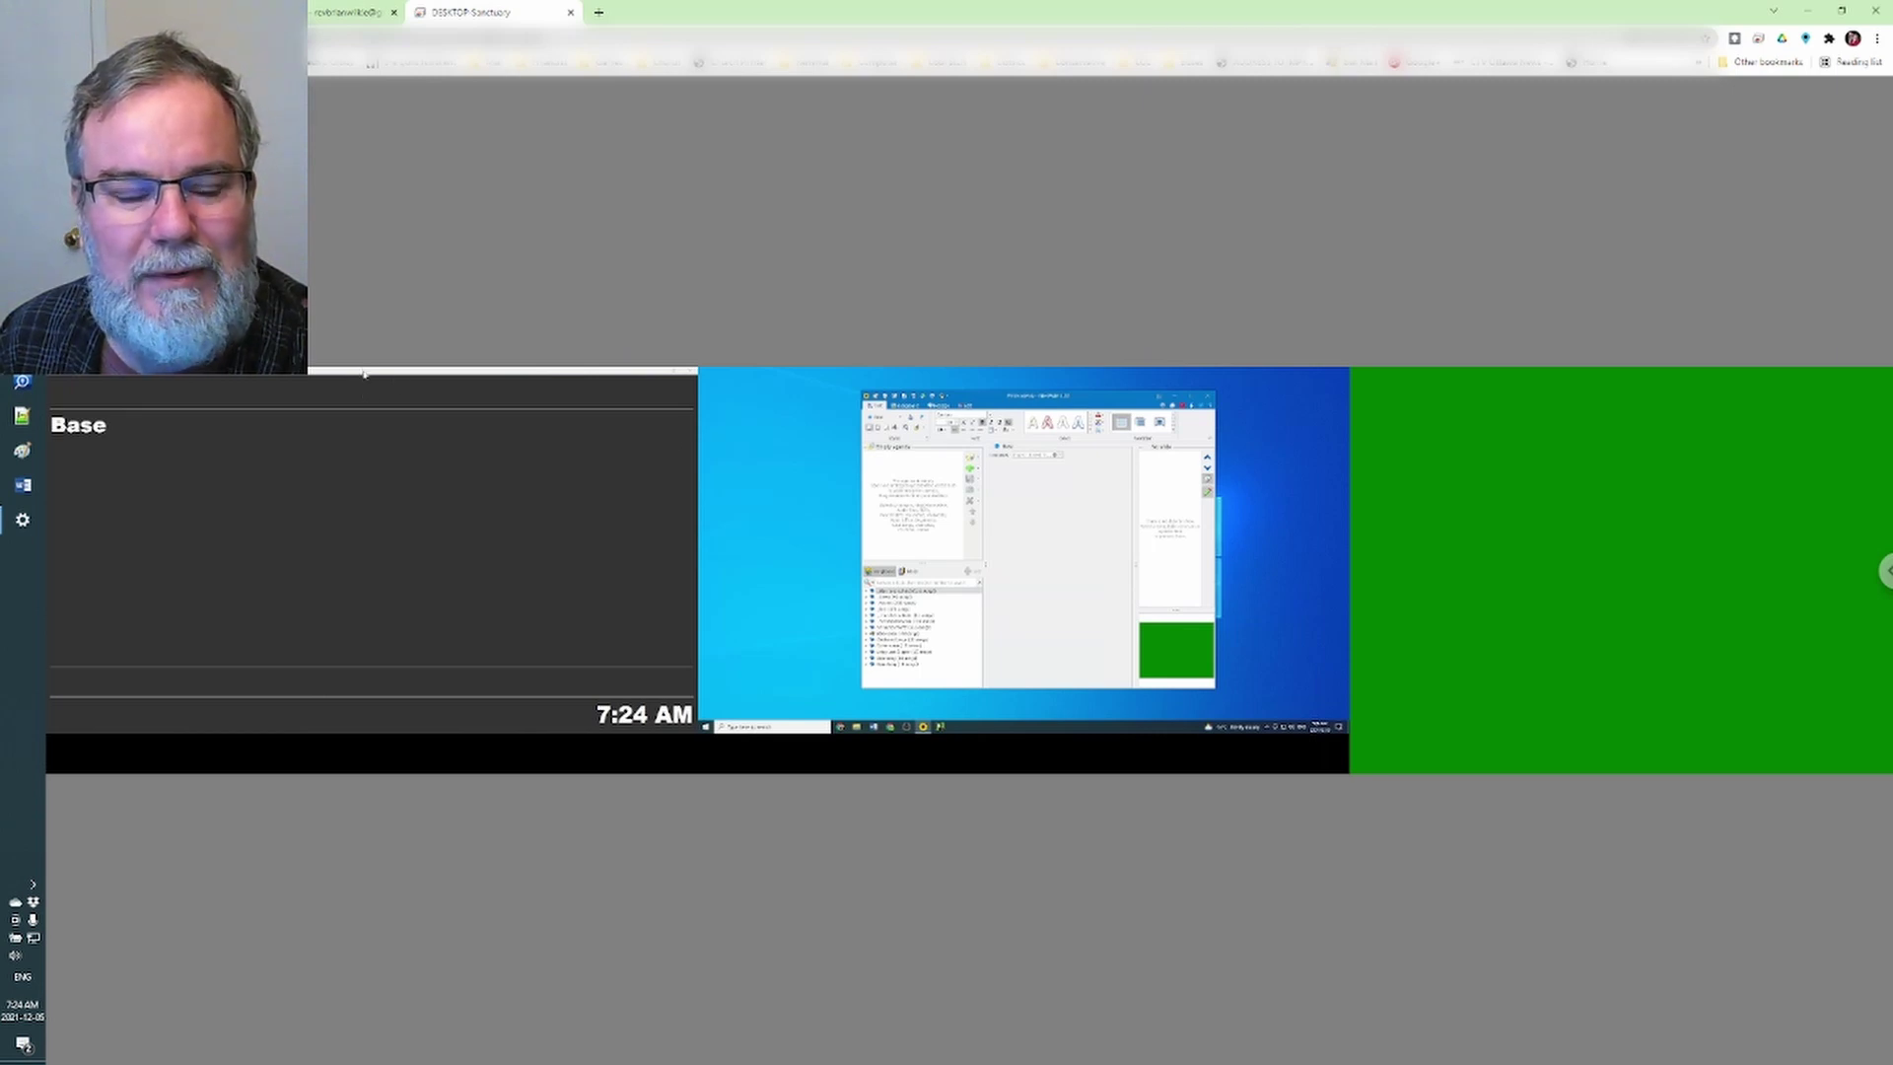
Move the Base stage window to the far-right display and shift the VideoPsalm window toward the right edge of the middle display
left_click_drag(364, 372, 1596, 365)
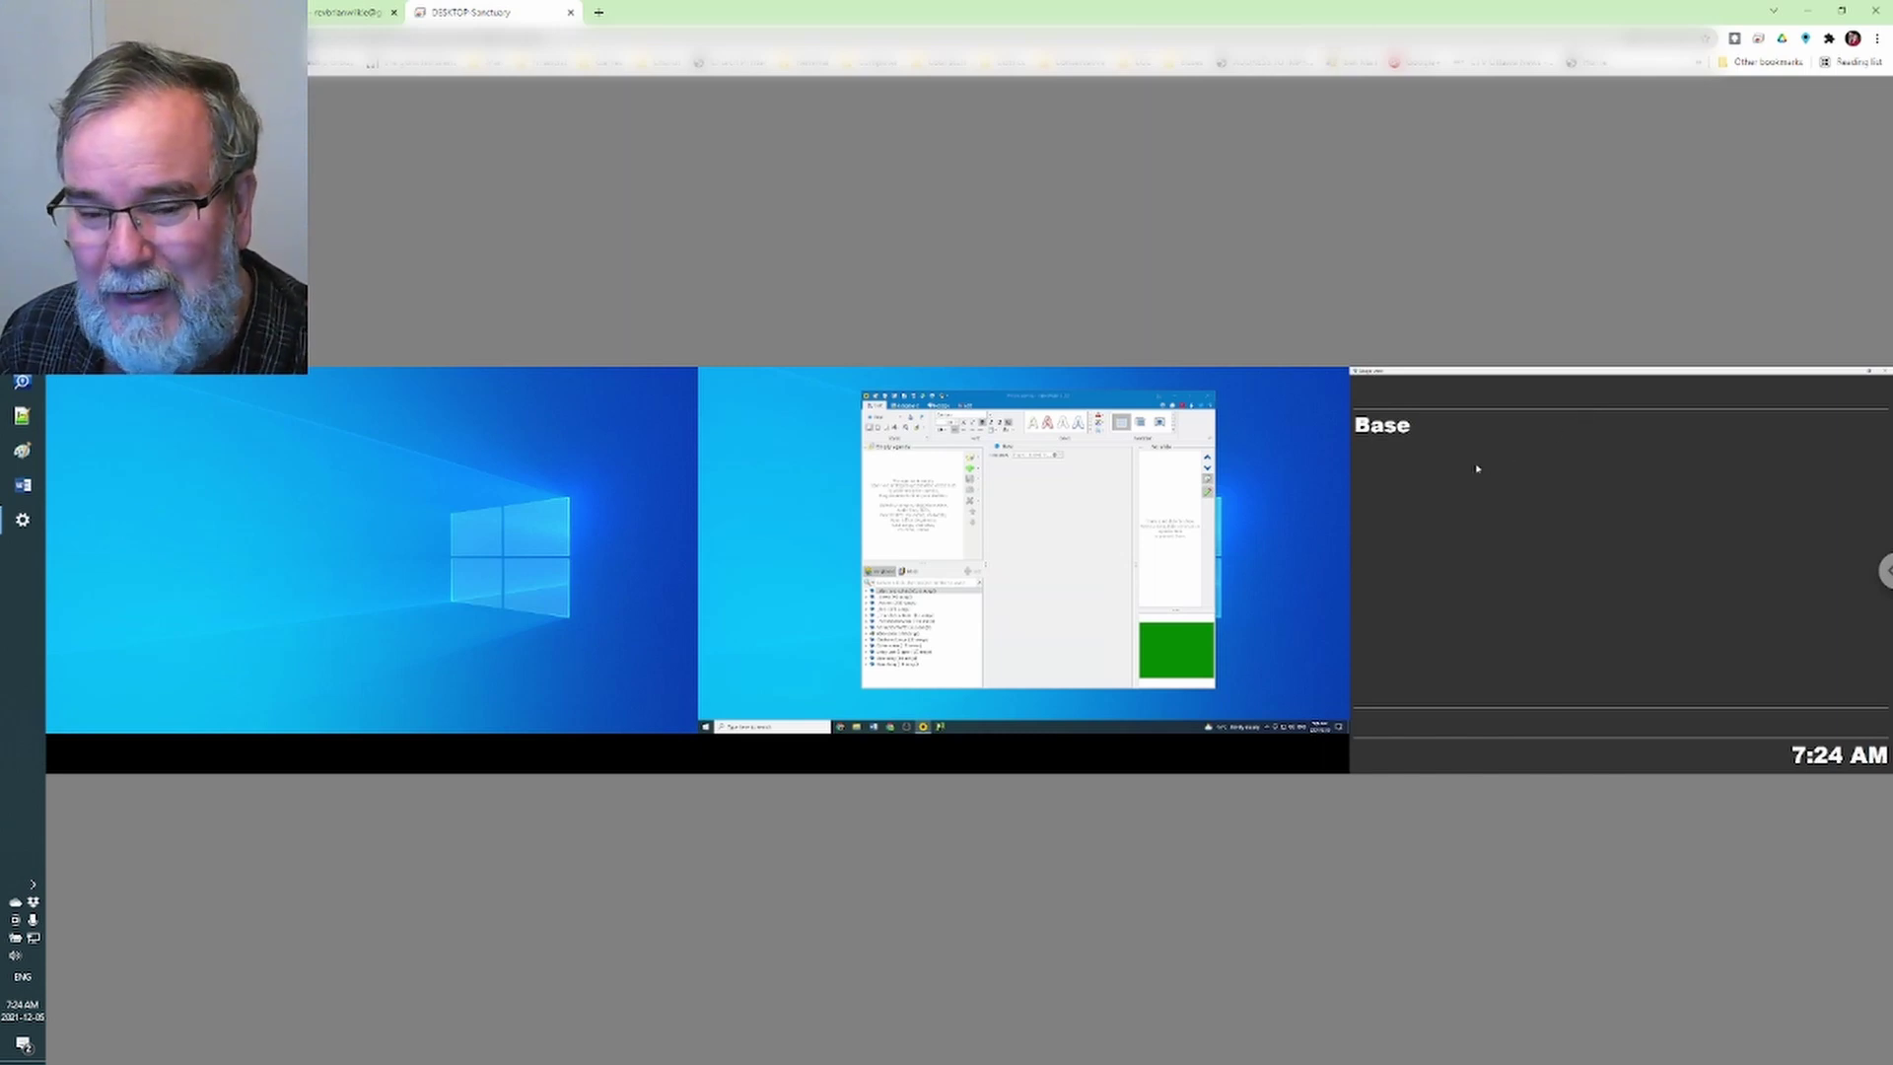
left_click_drag(1023, 400, 1110, 416)
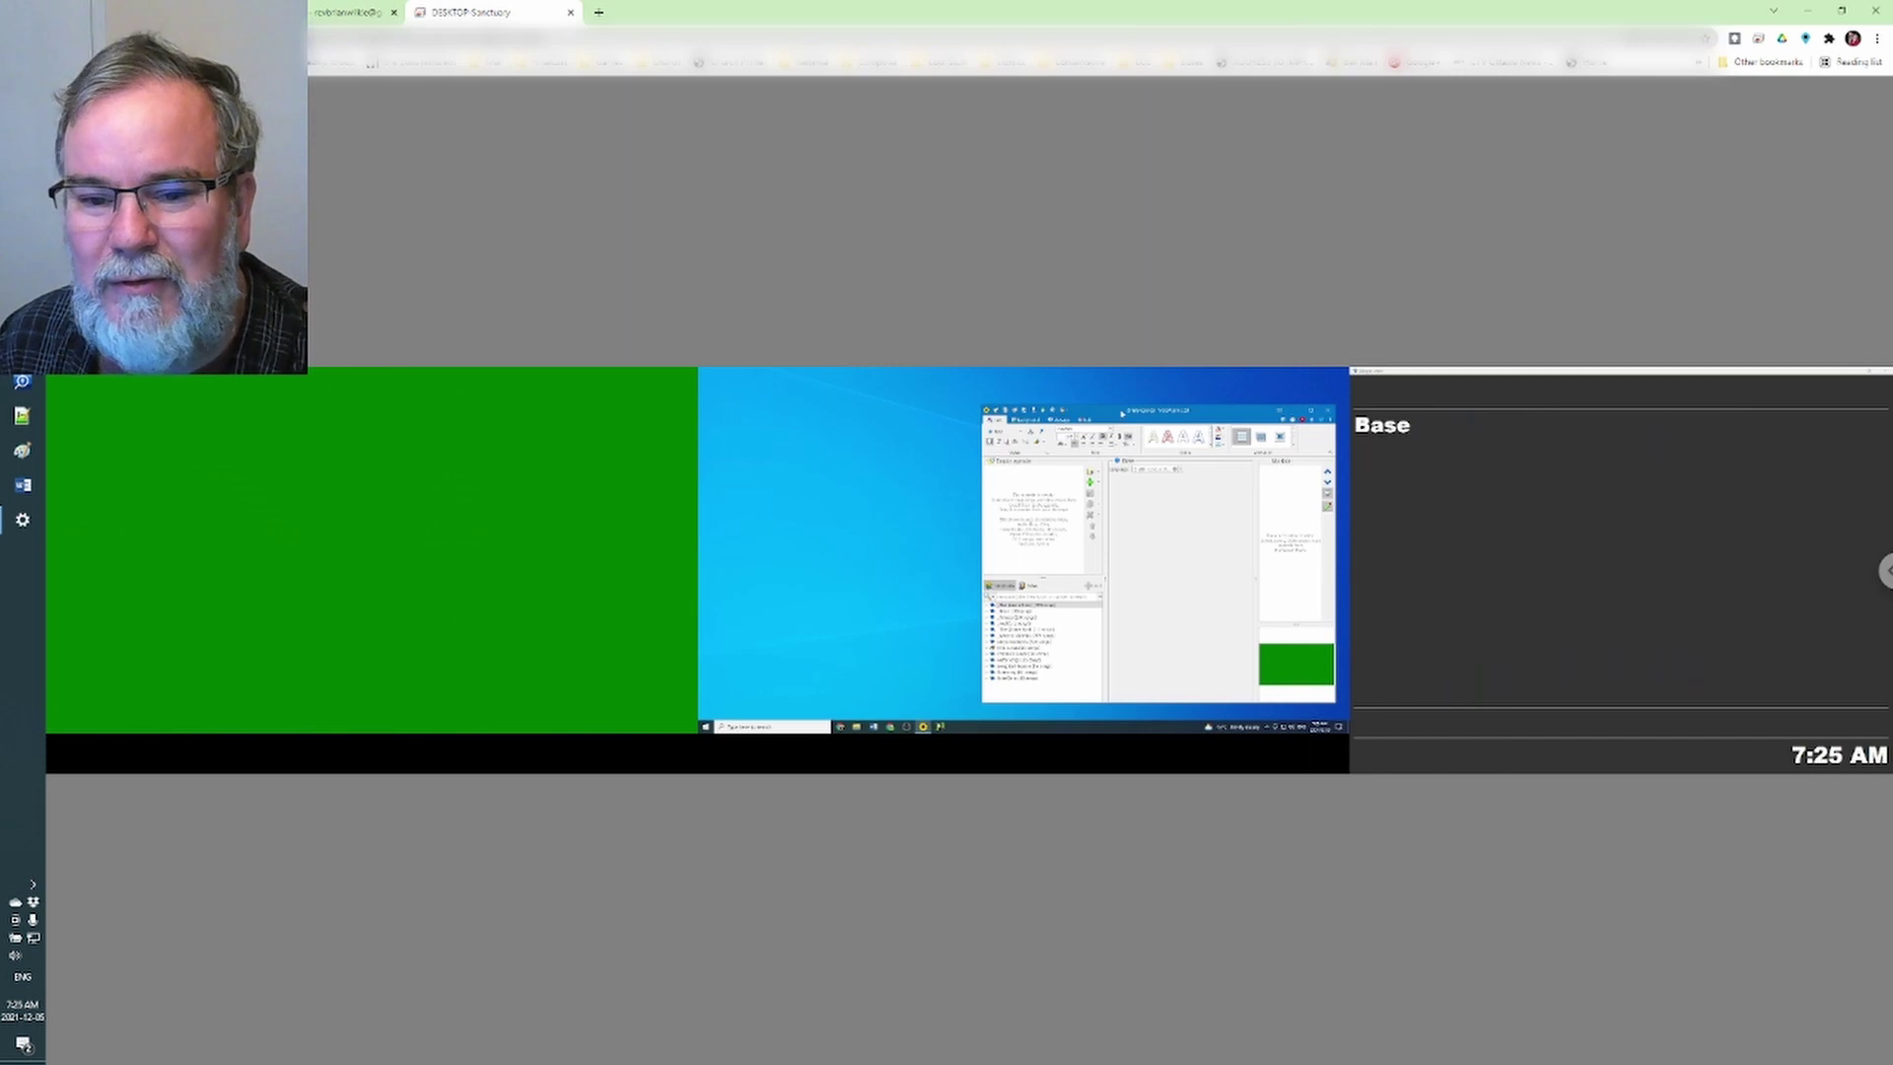
left_click_drag(1124, 413, 1136, 415)
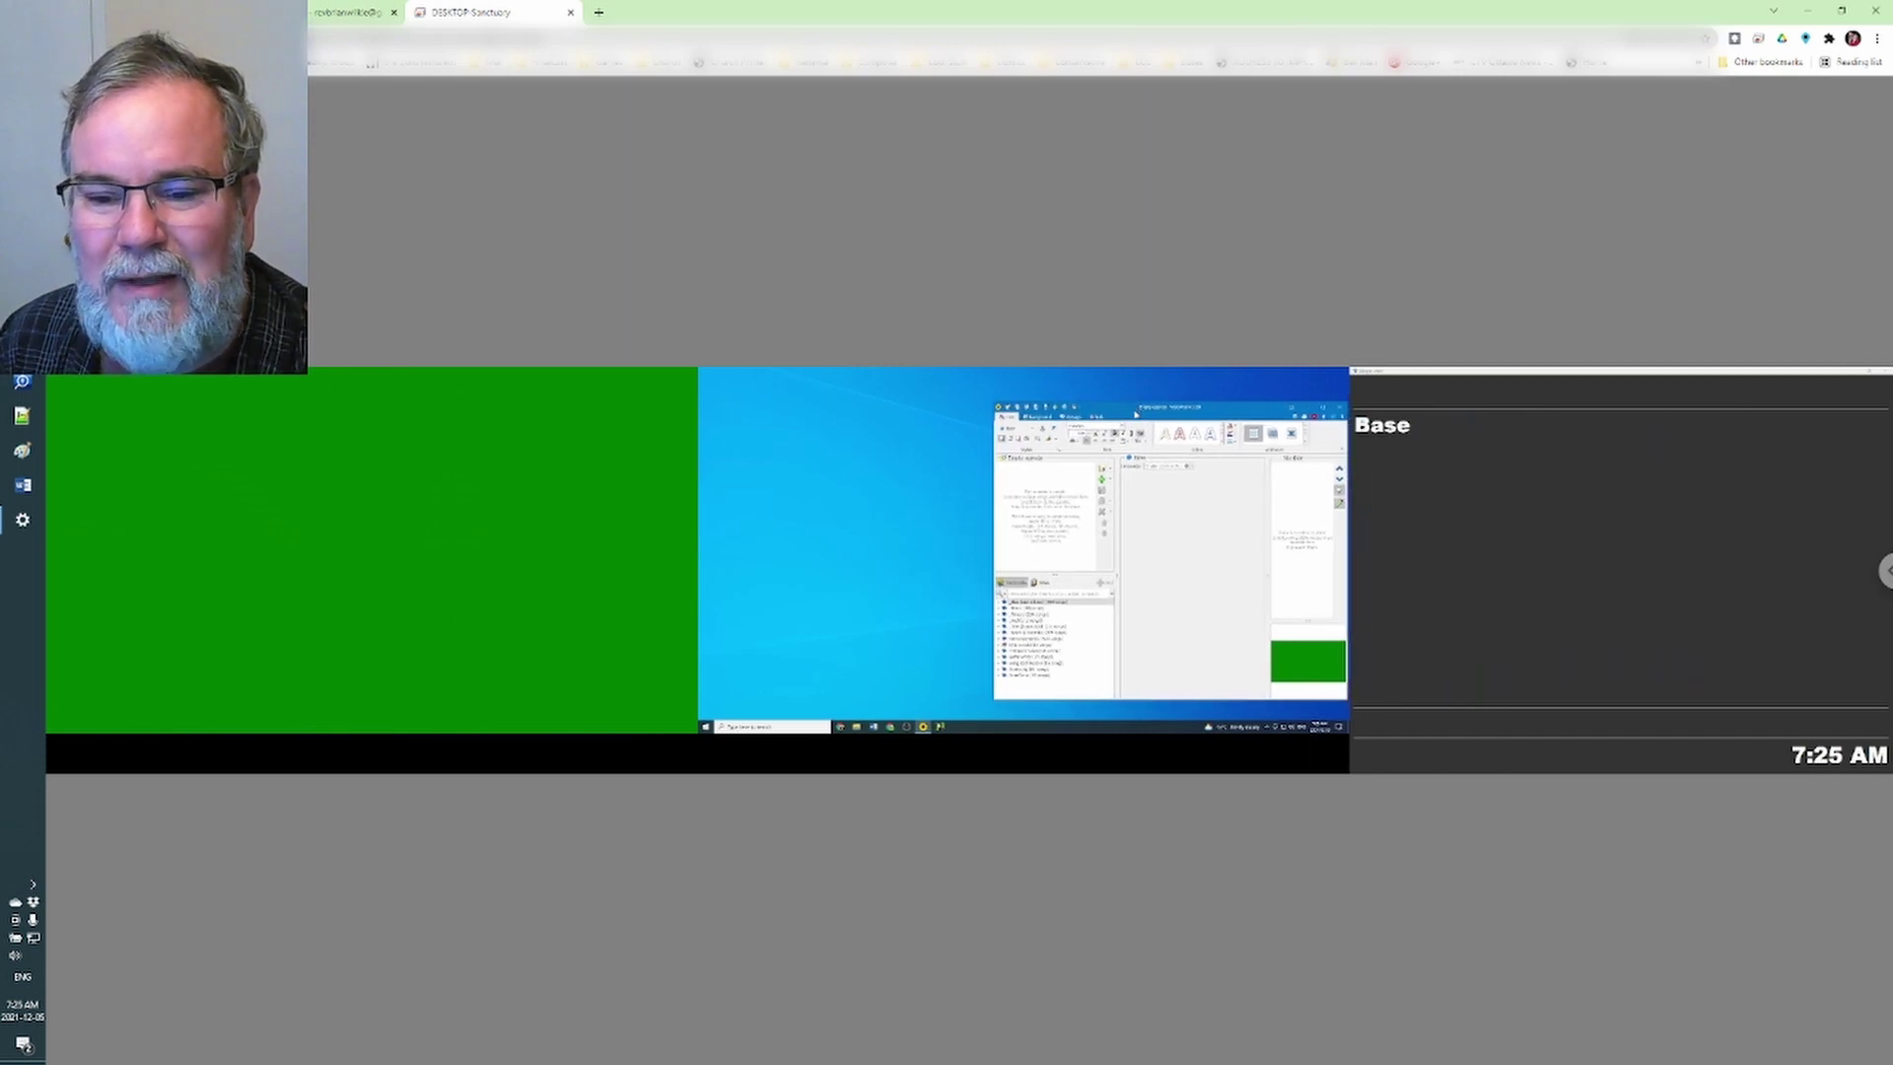
Limit the remote desktop view to Display 3 (1920x1080) and close the session options
left_click(1884, 569)
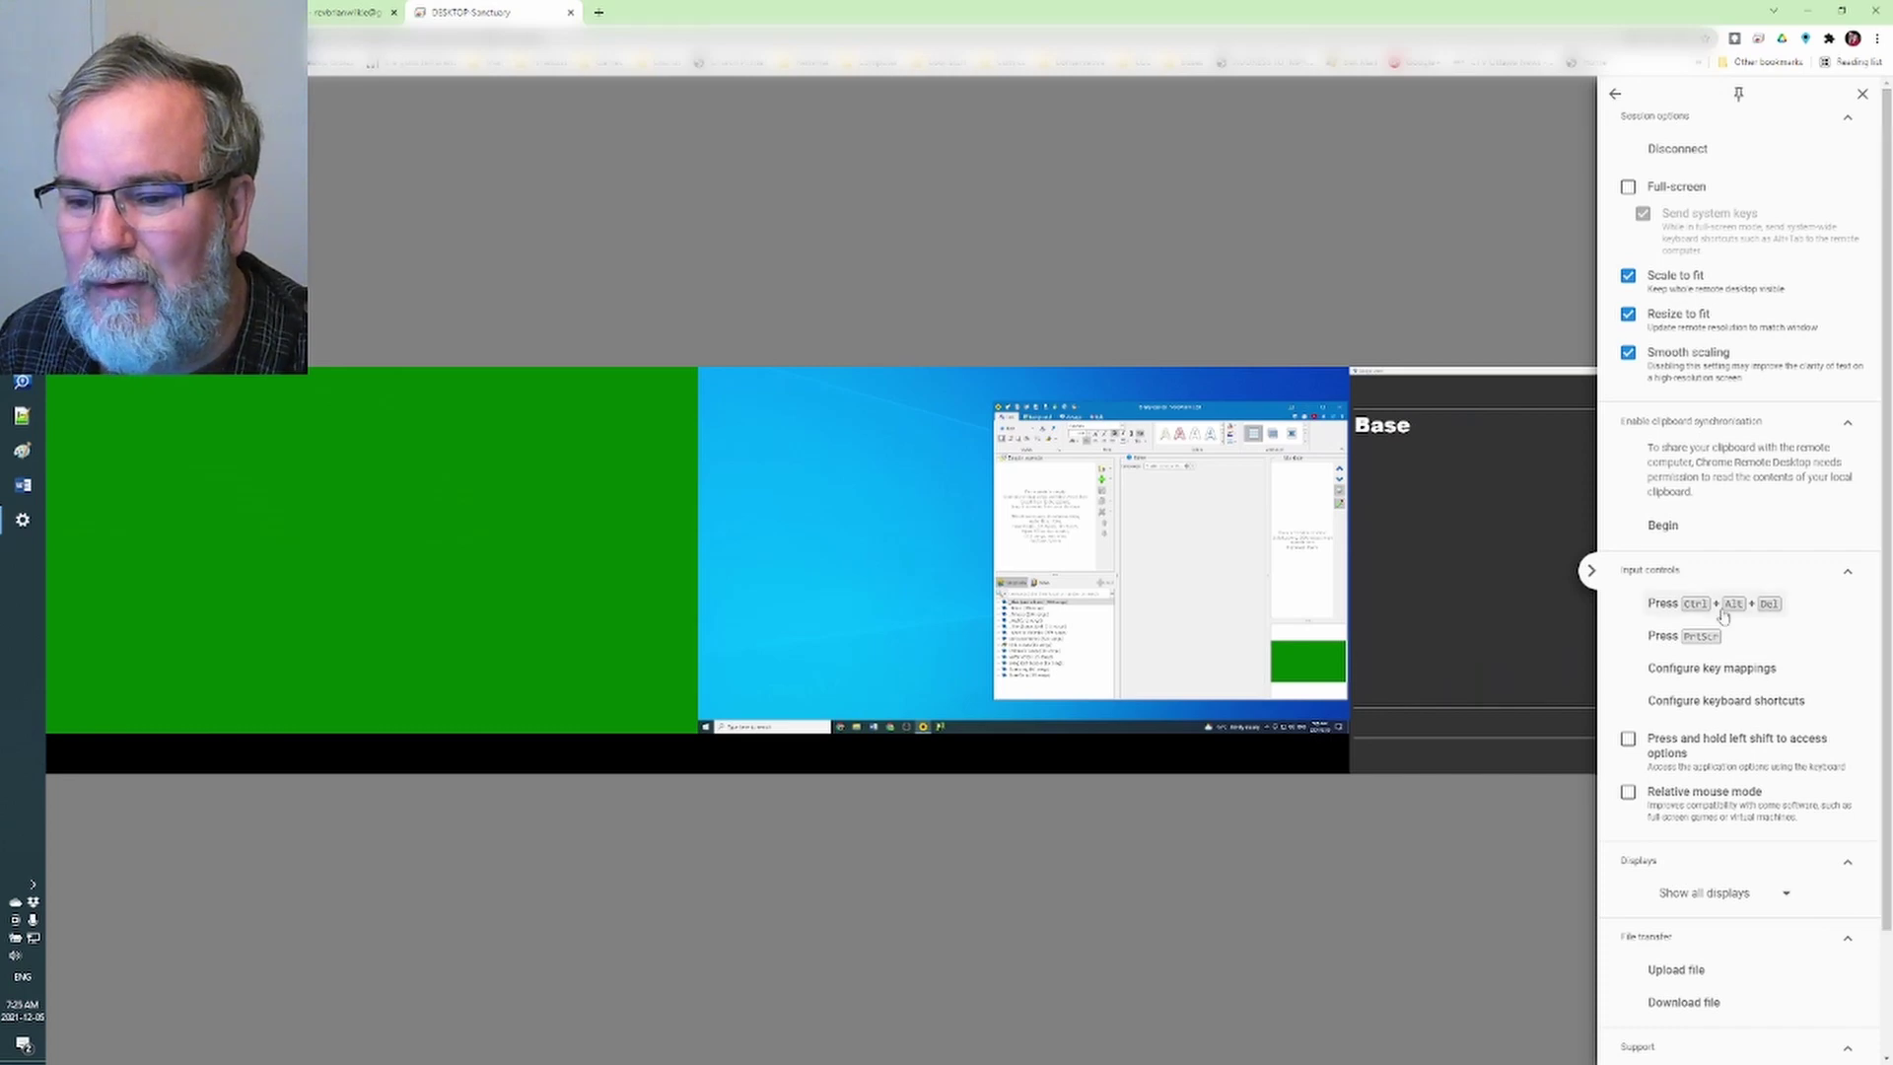
left_click(1725, 897)
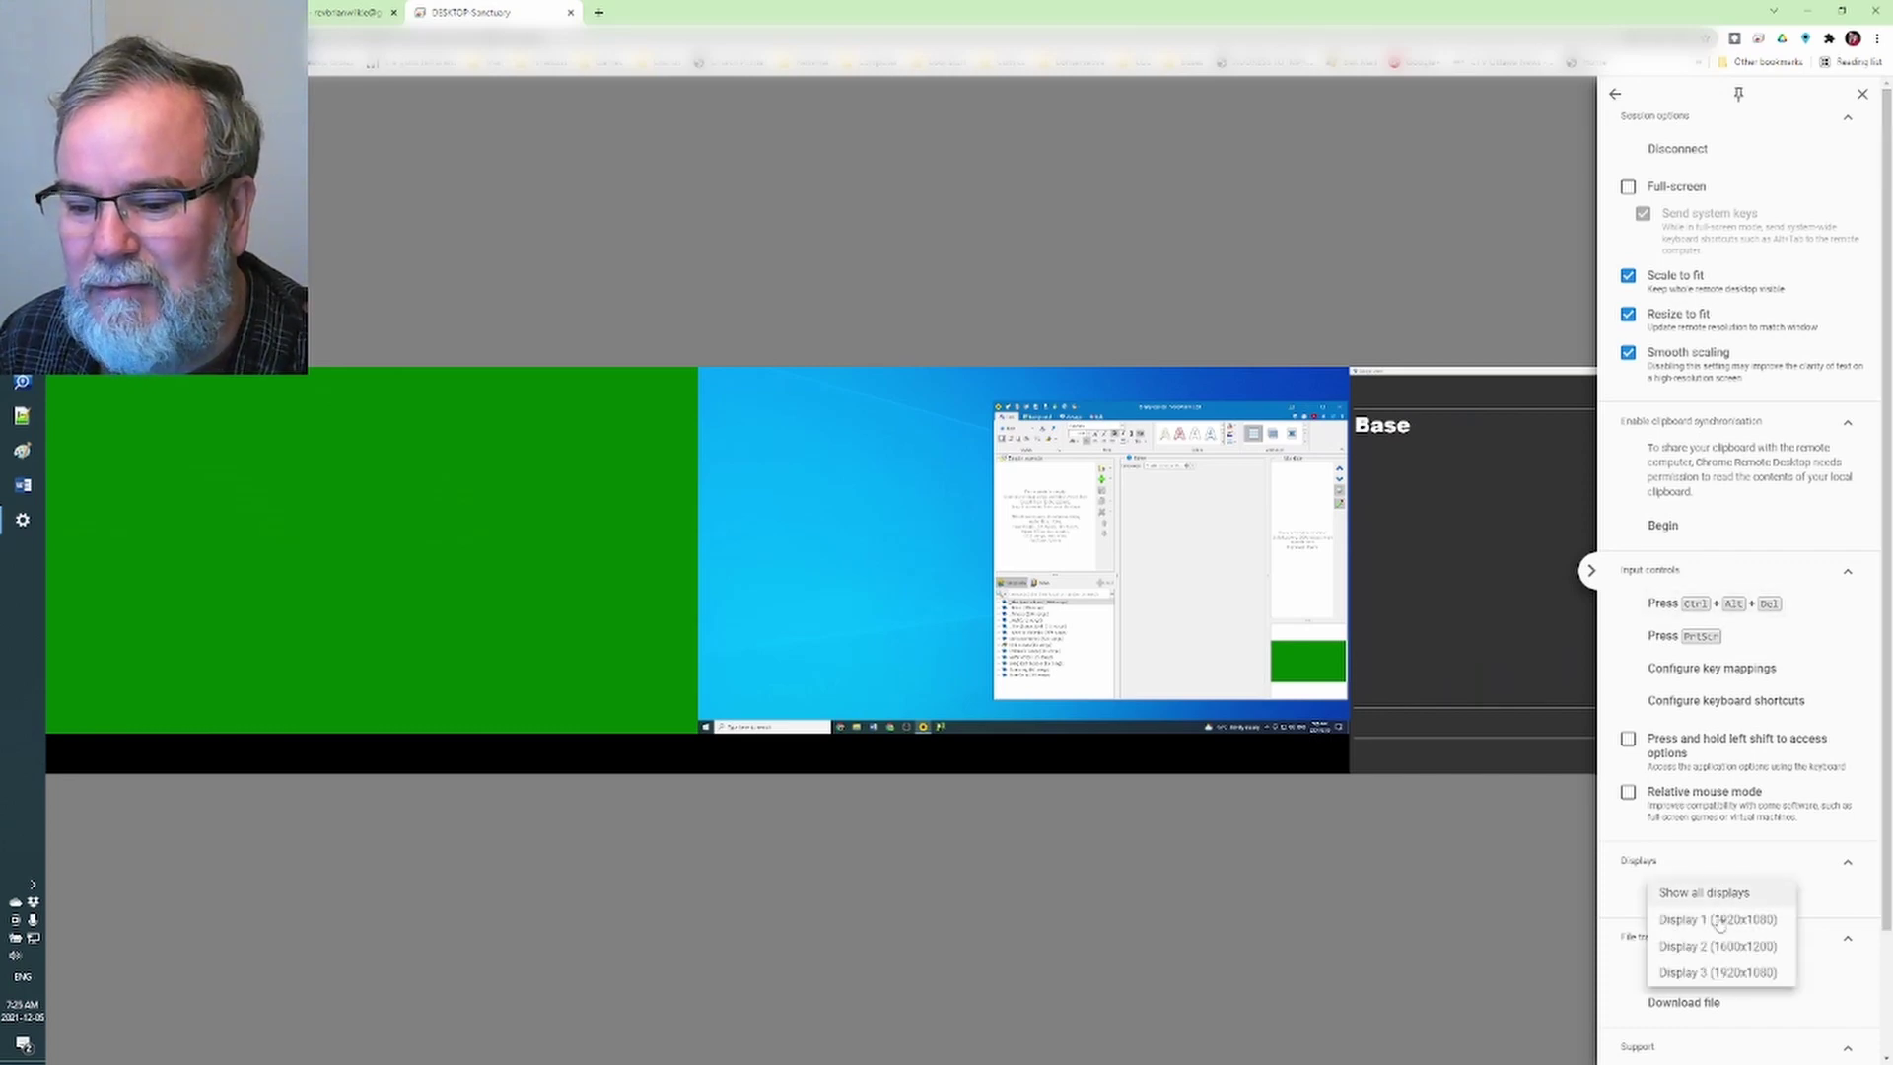
left_click(1716, 976)
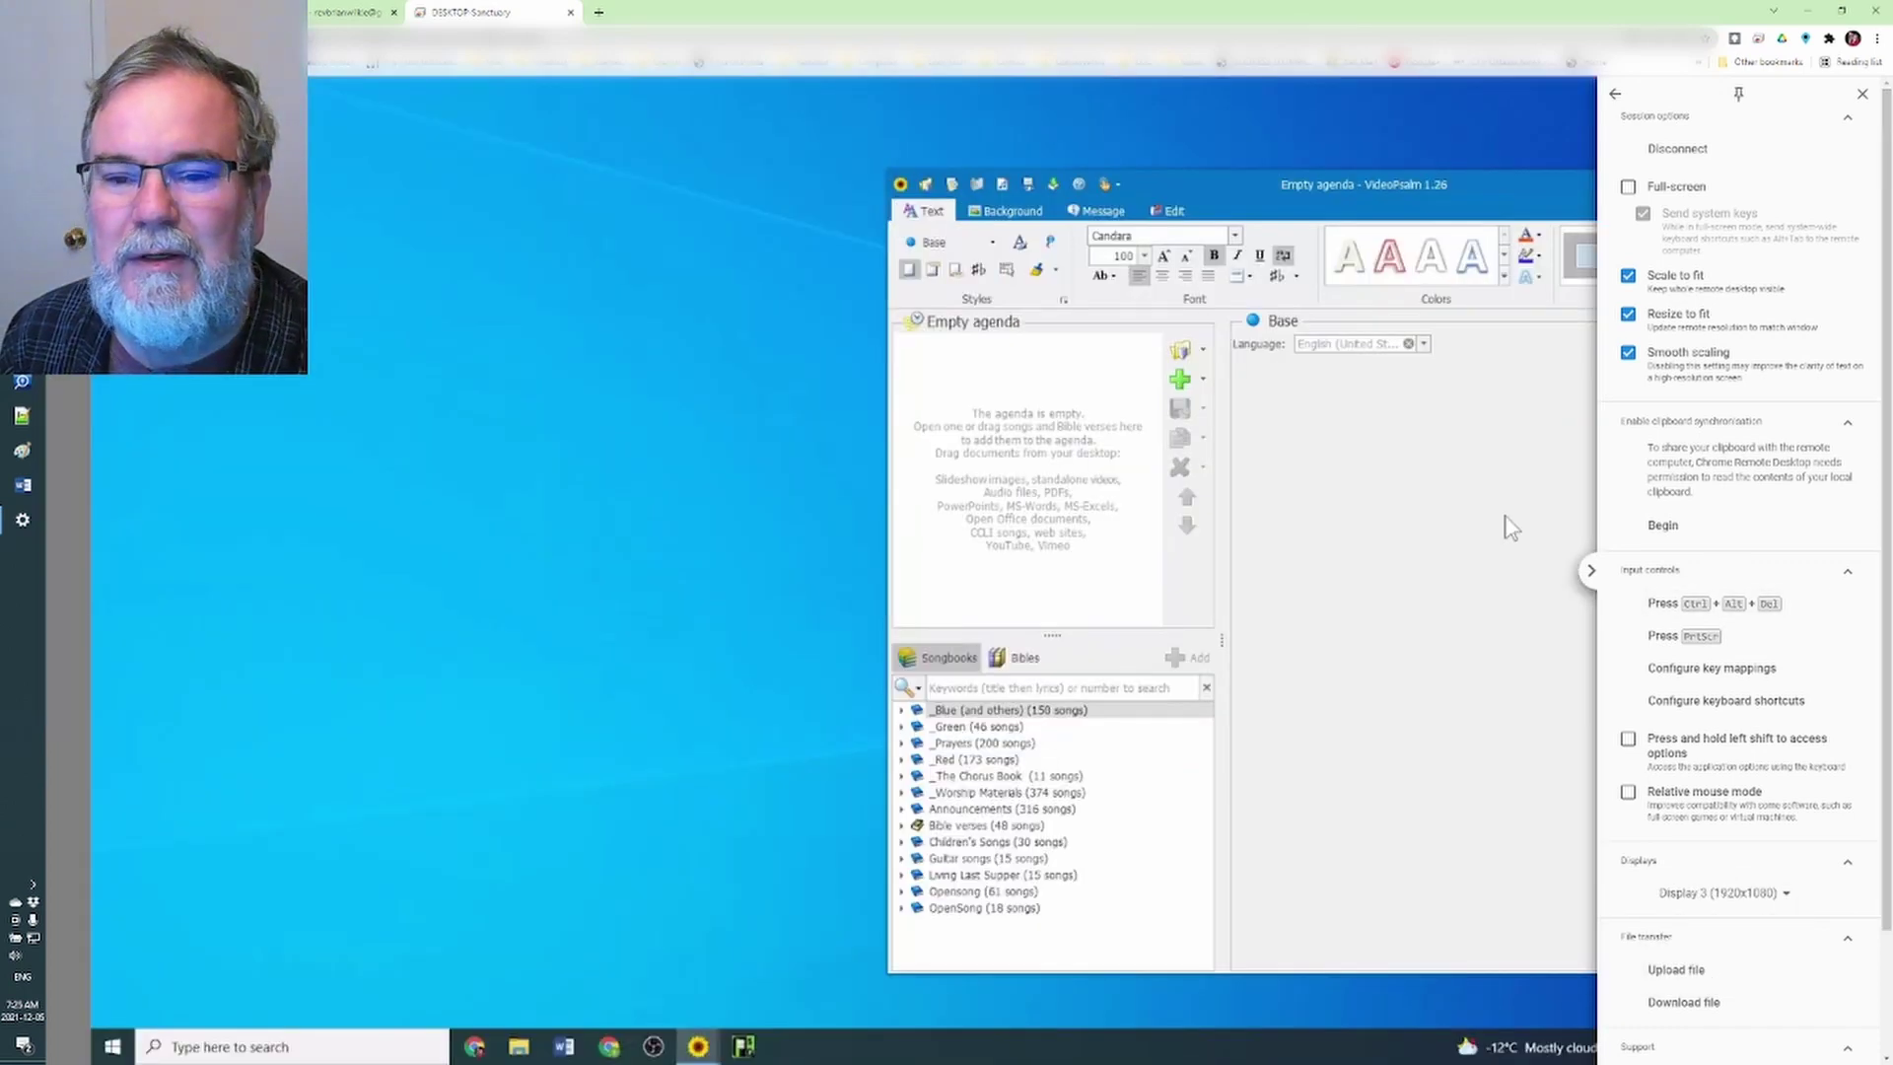
left_click(1451, 177)
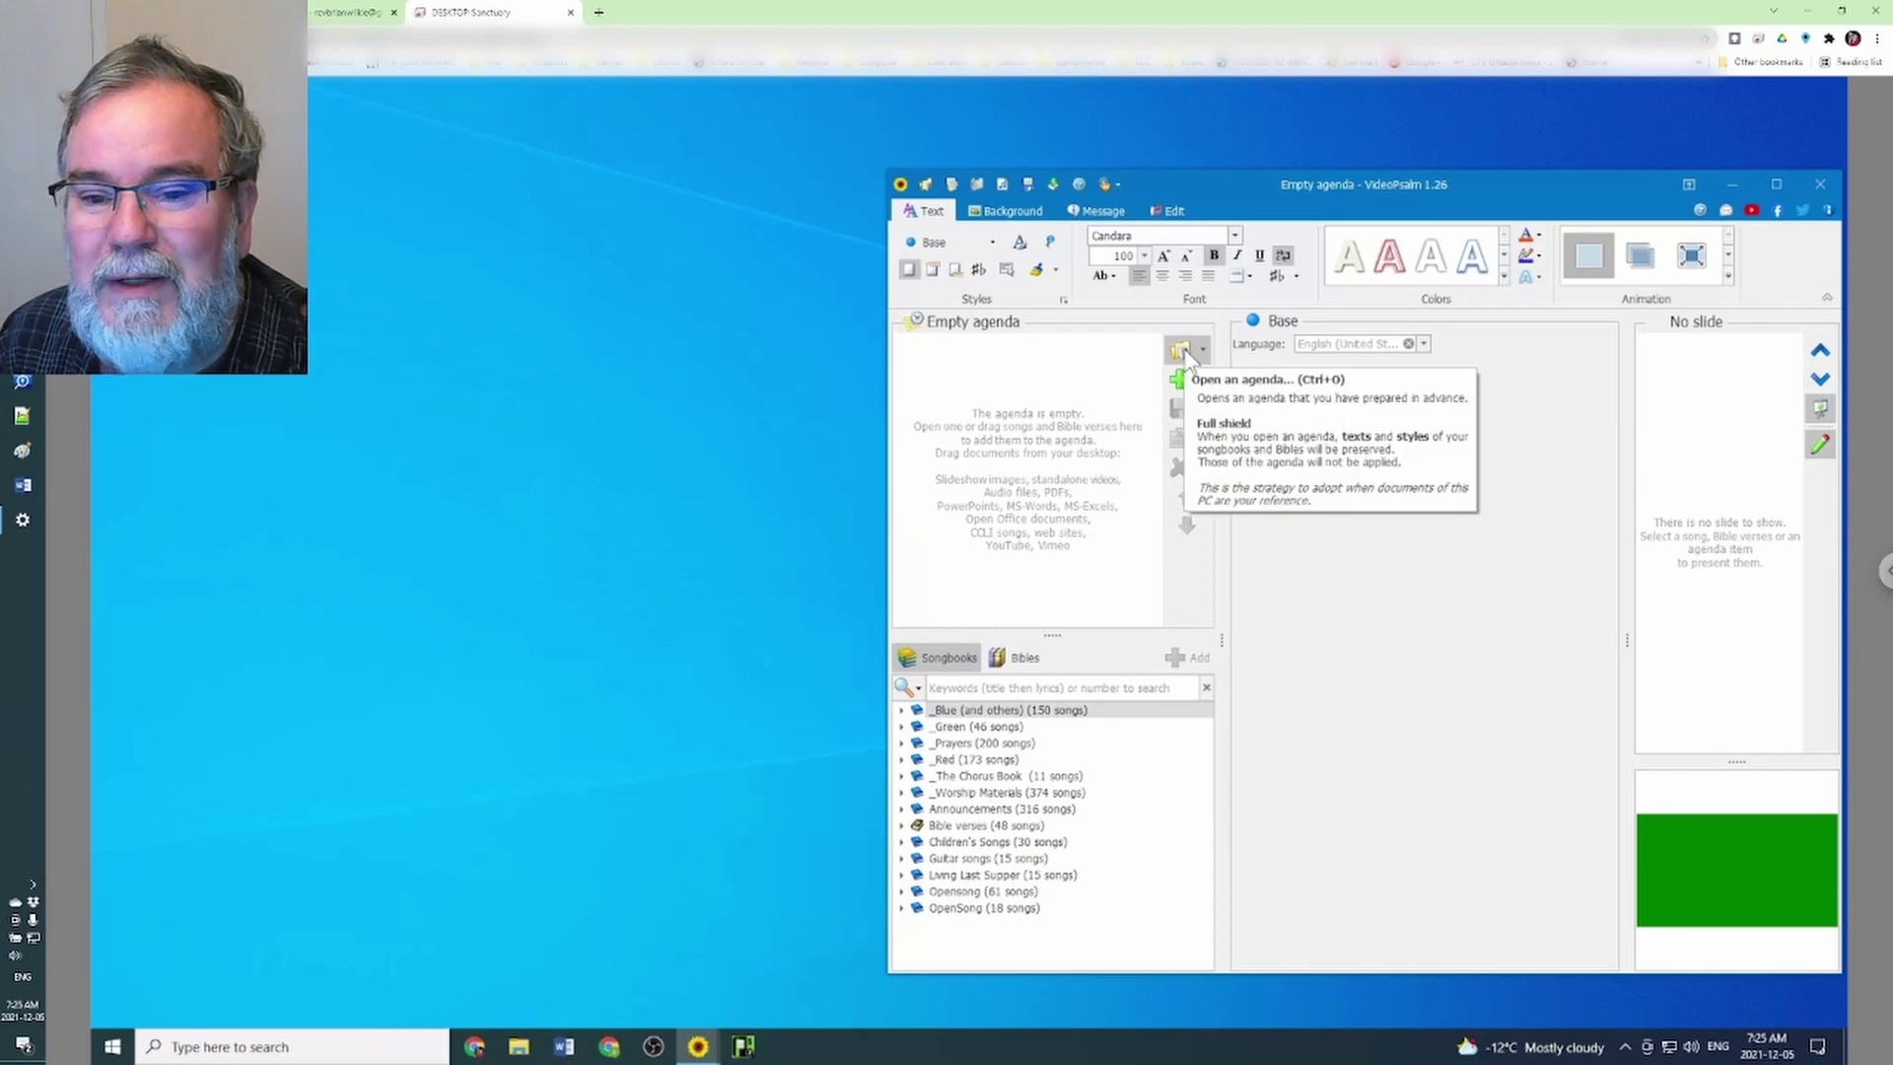
Open the previous week's agenda, 2021.11.28.vpagd, from the 2021 Agendae folder
left_click(1180, 351)
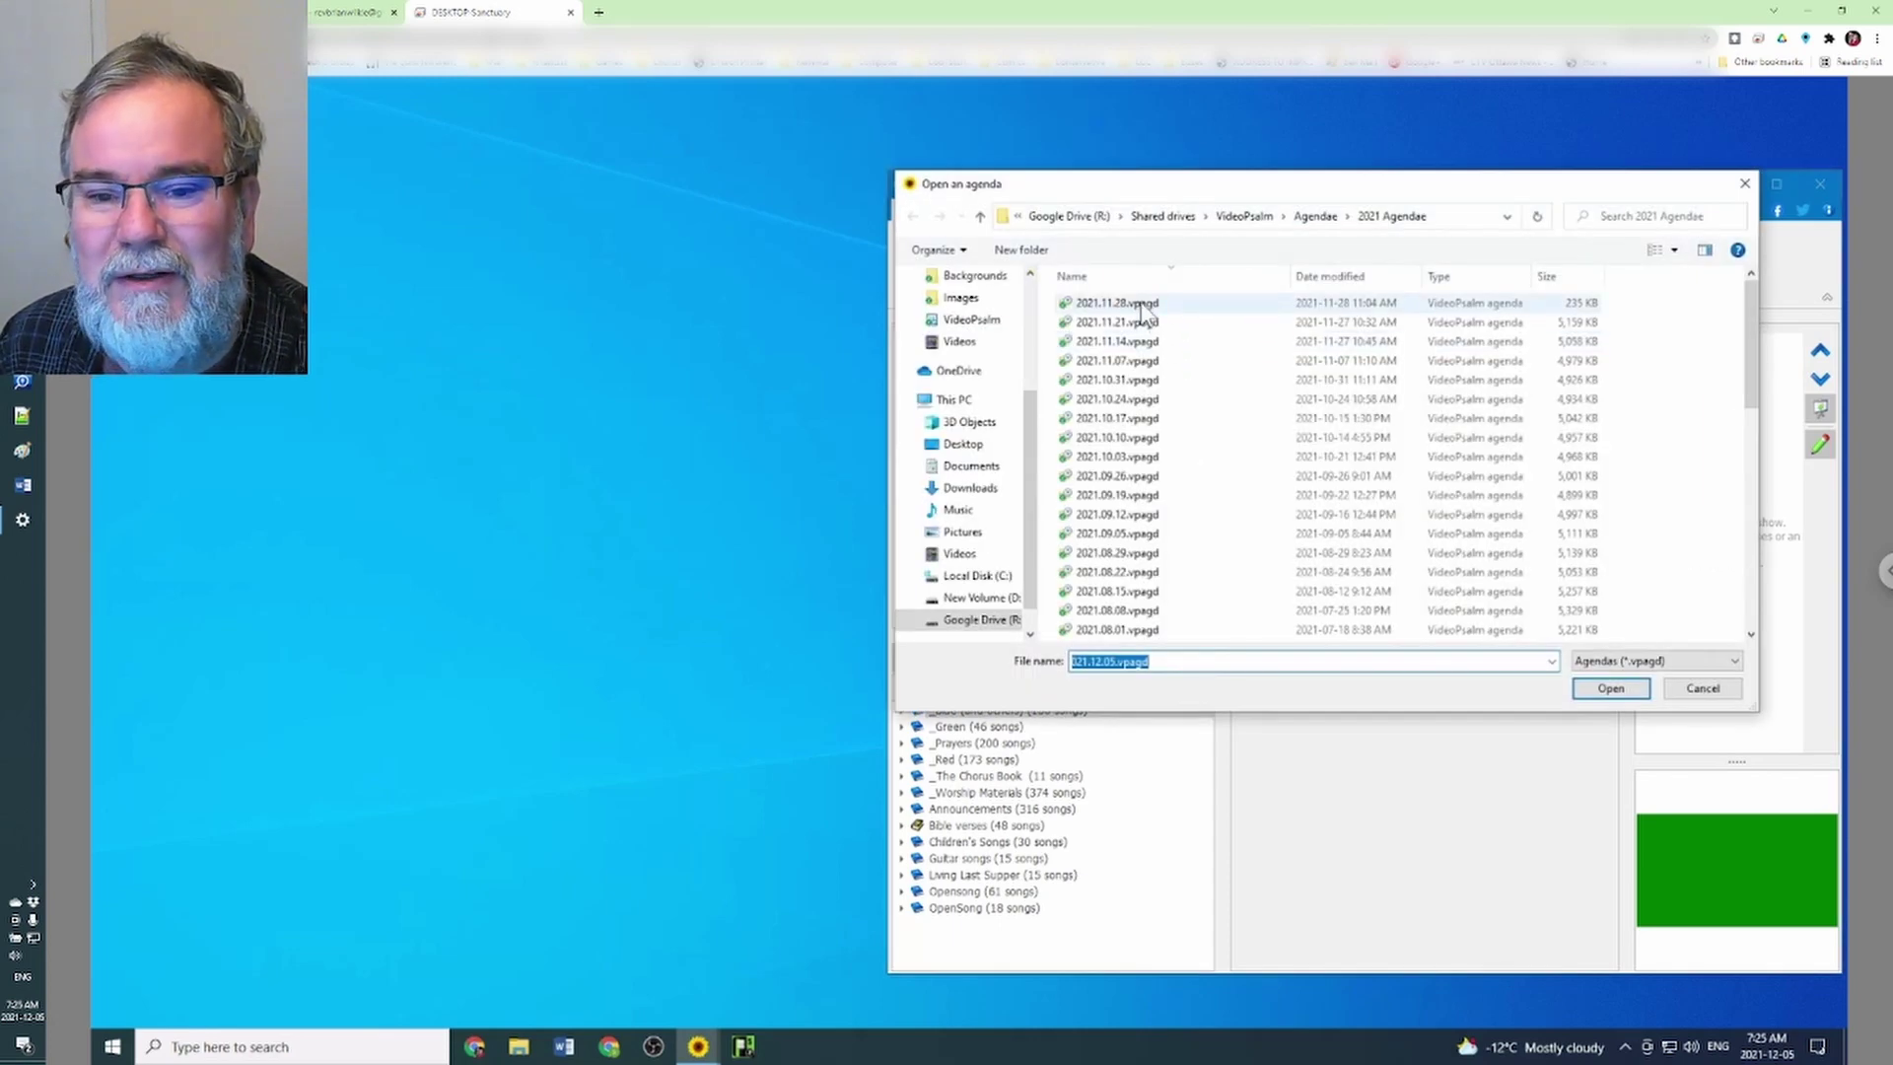
left_click(1141, 306)
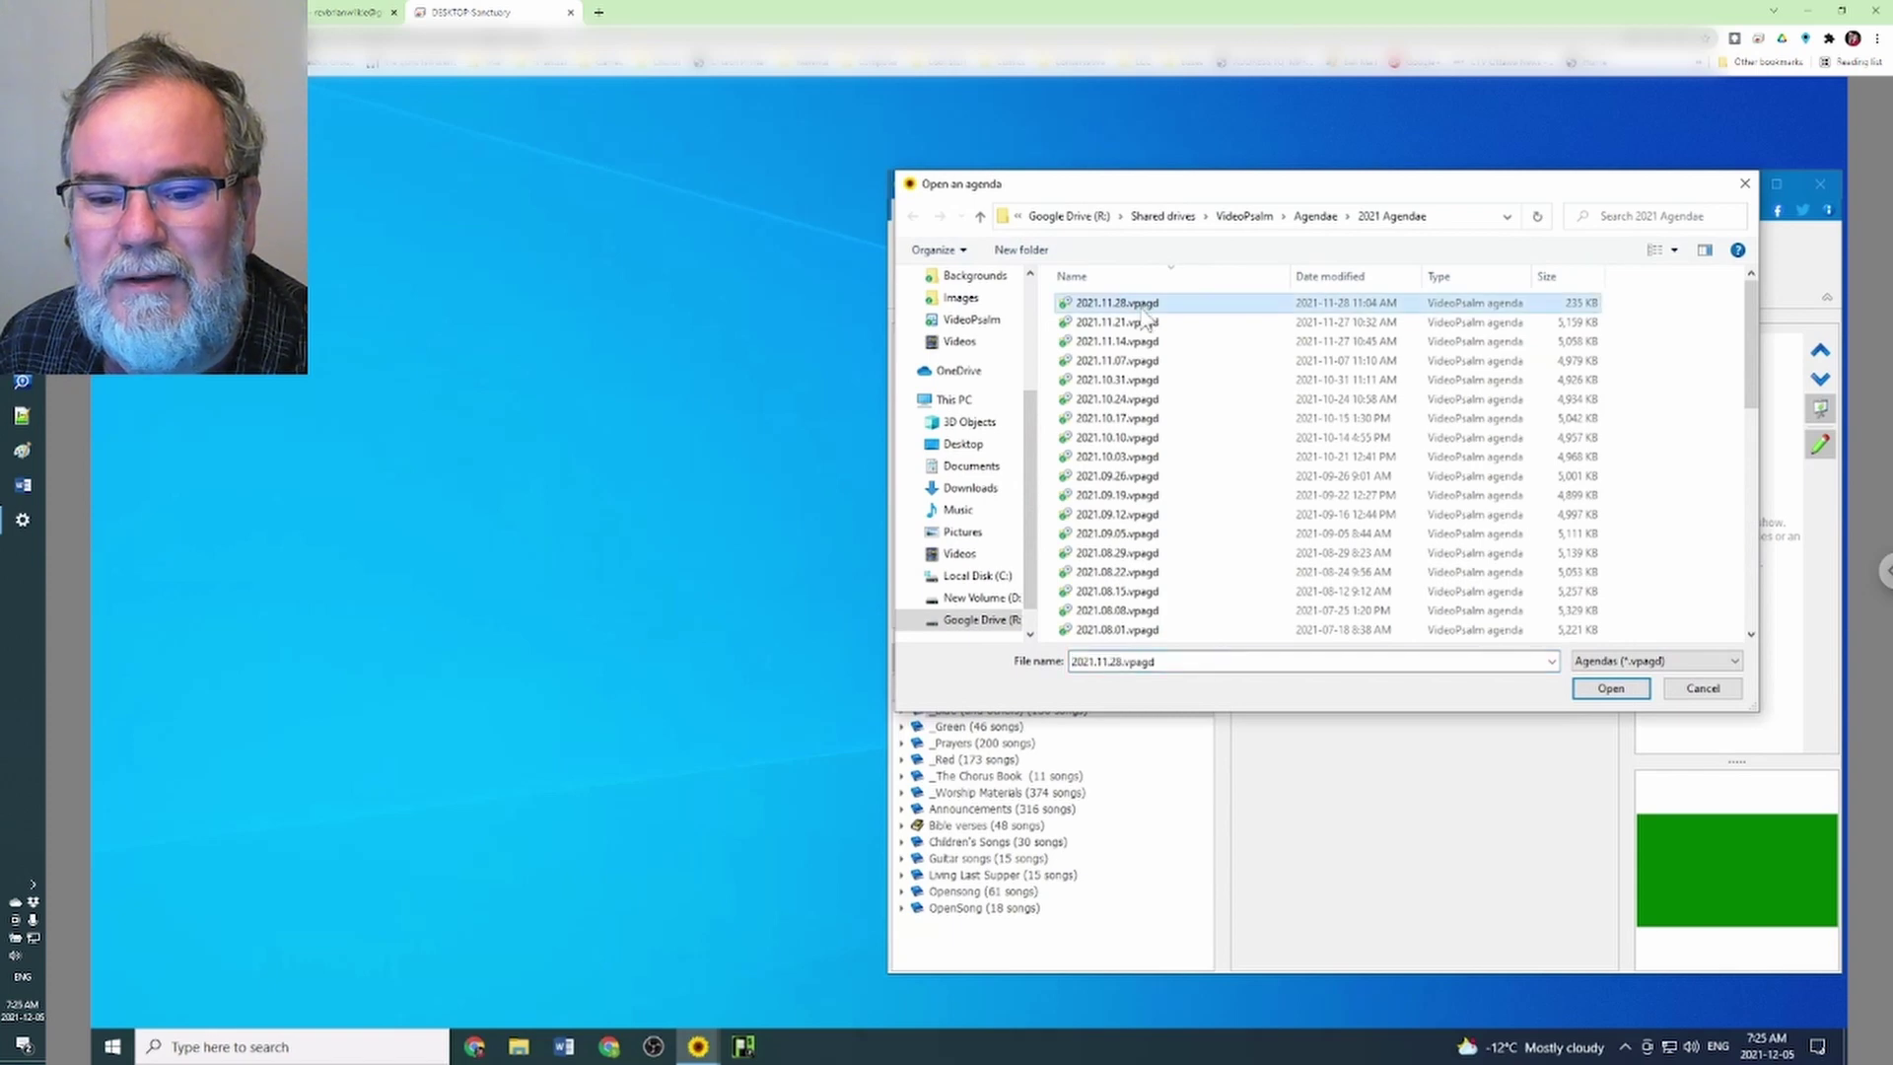
left_click(1611, 689)
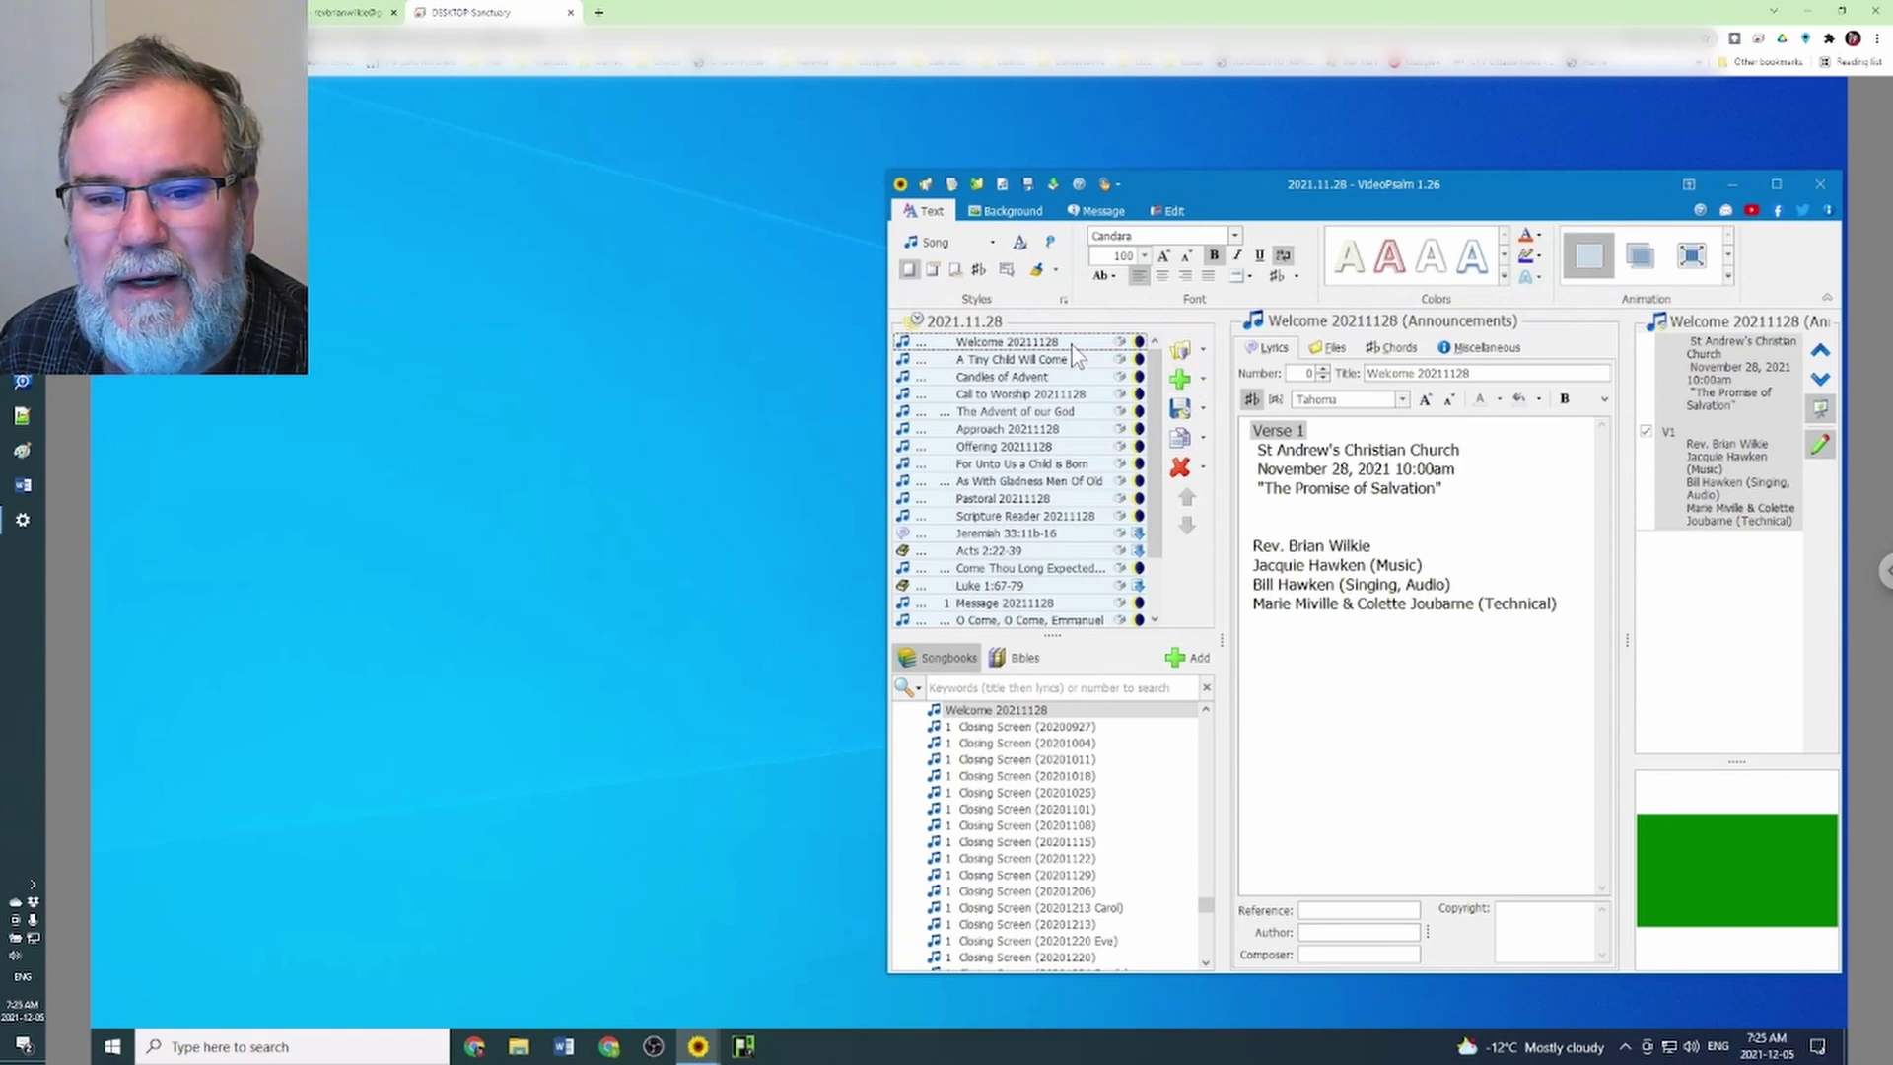
Save a copy of the agenda as 2021.12.05.vpagd in the 2021 Agendae folder
left_click(1203, 410)
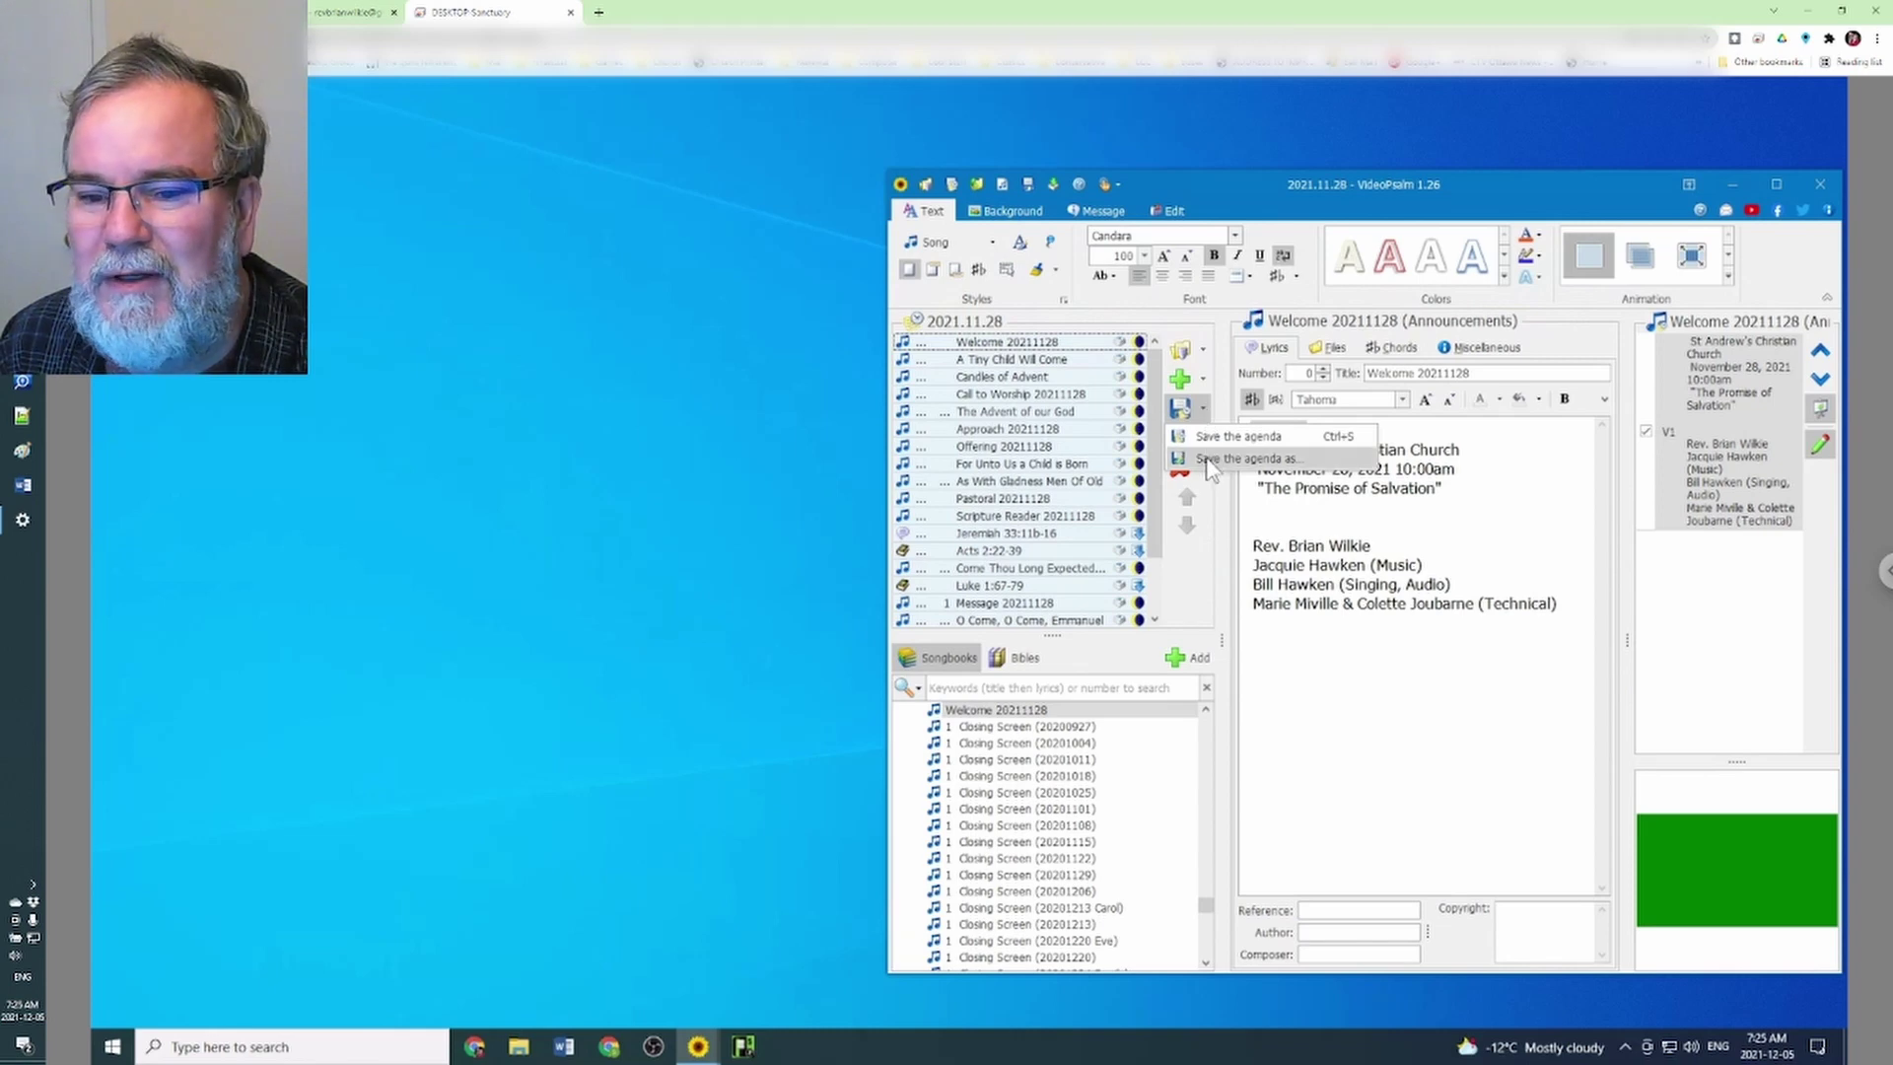
left_click(1209, 461)
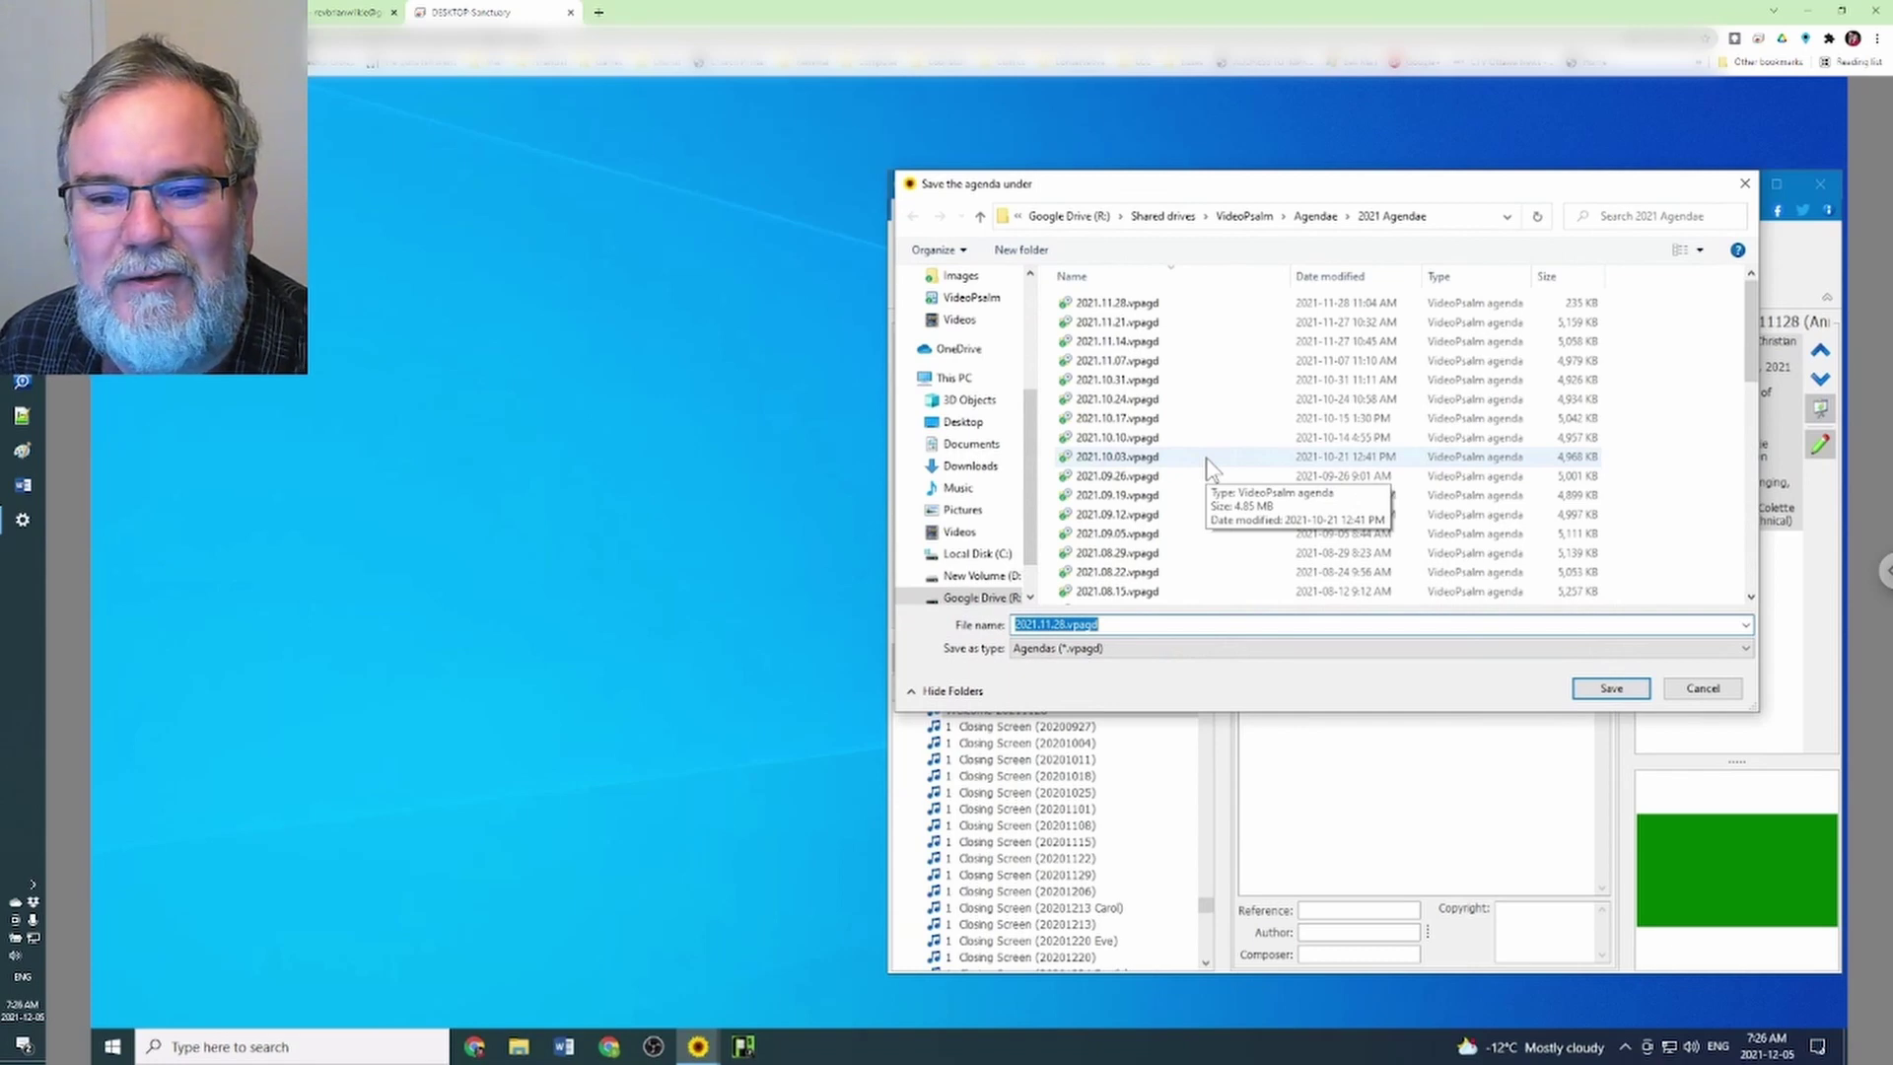
left_click(1047, 624)
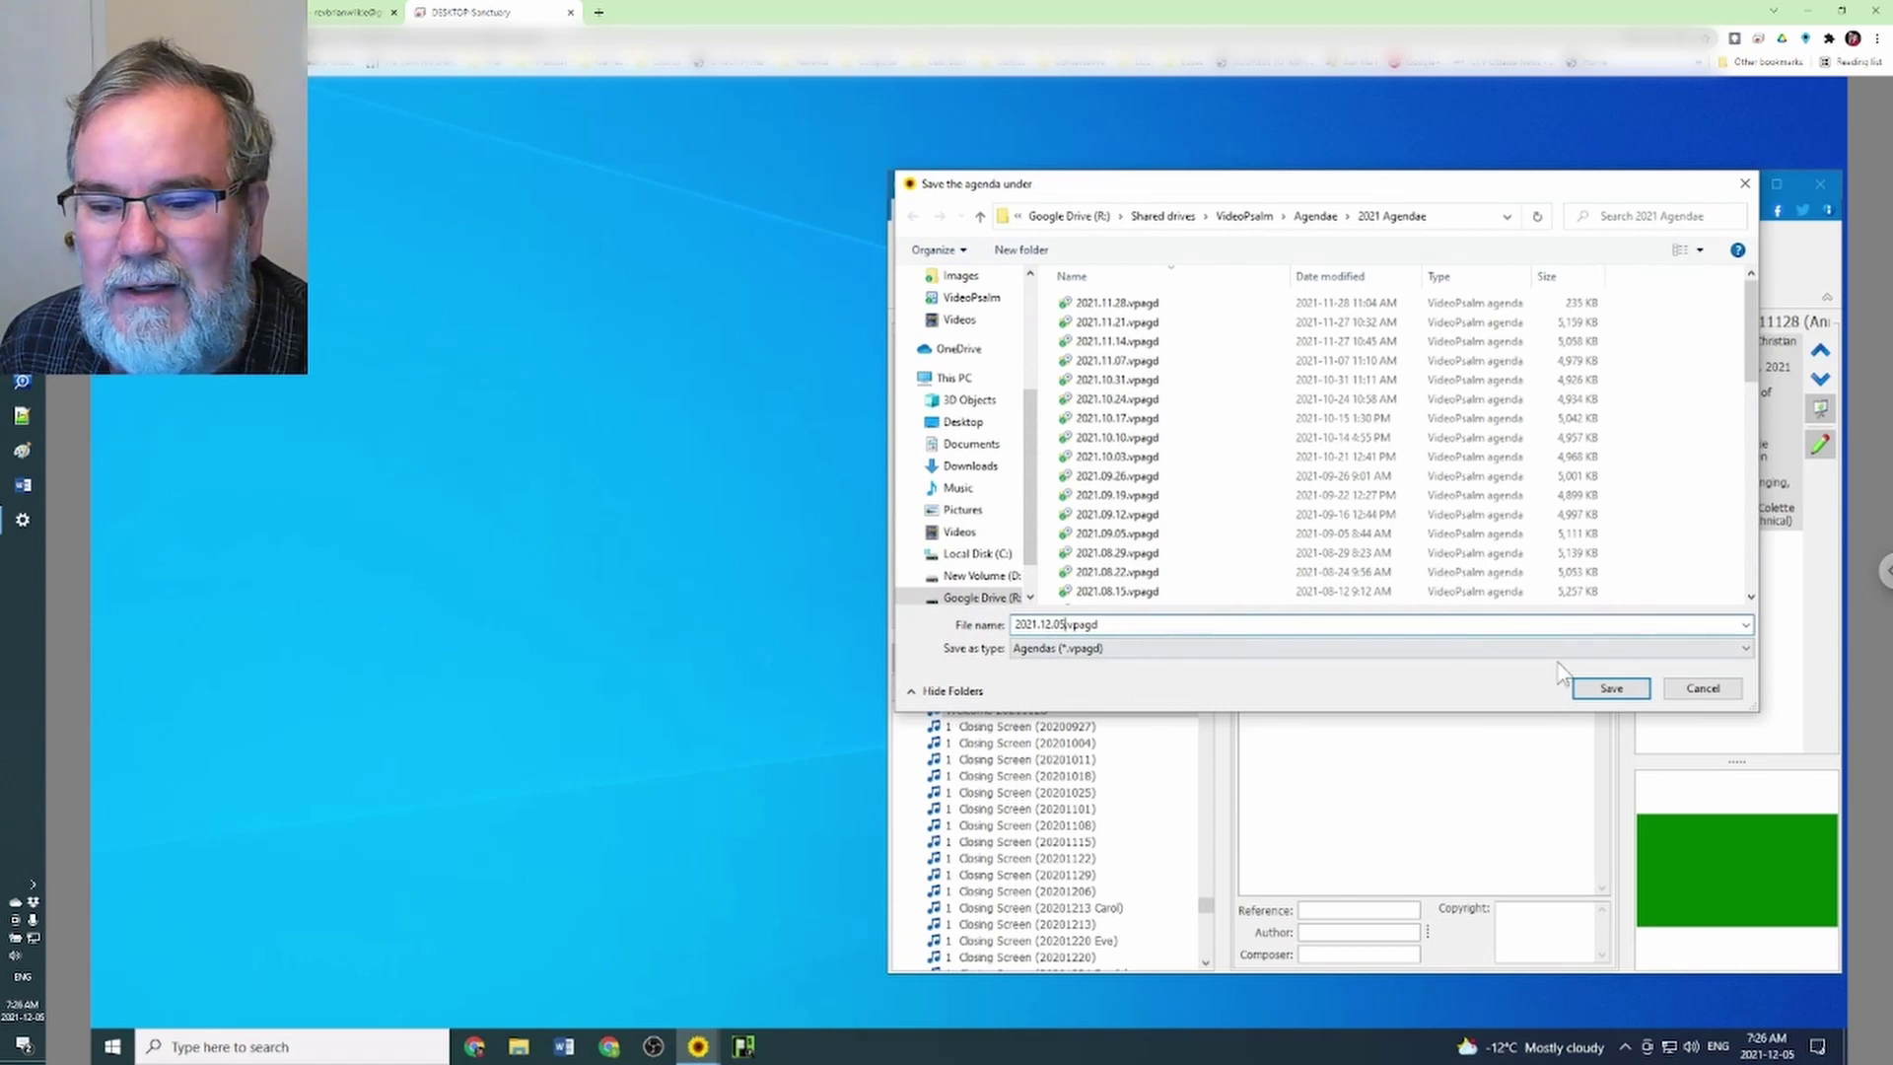
left_click(1597, 690)
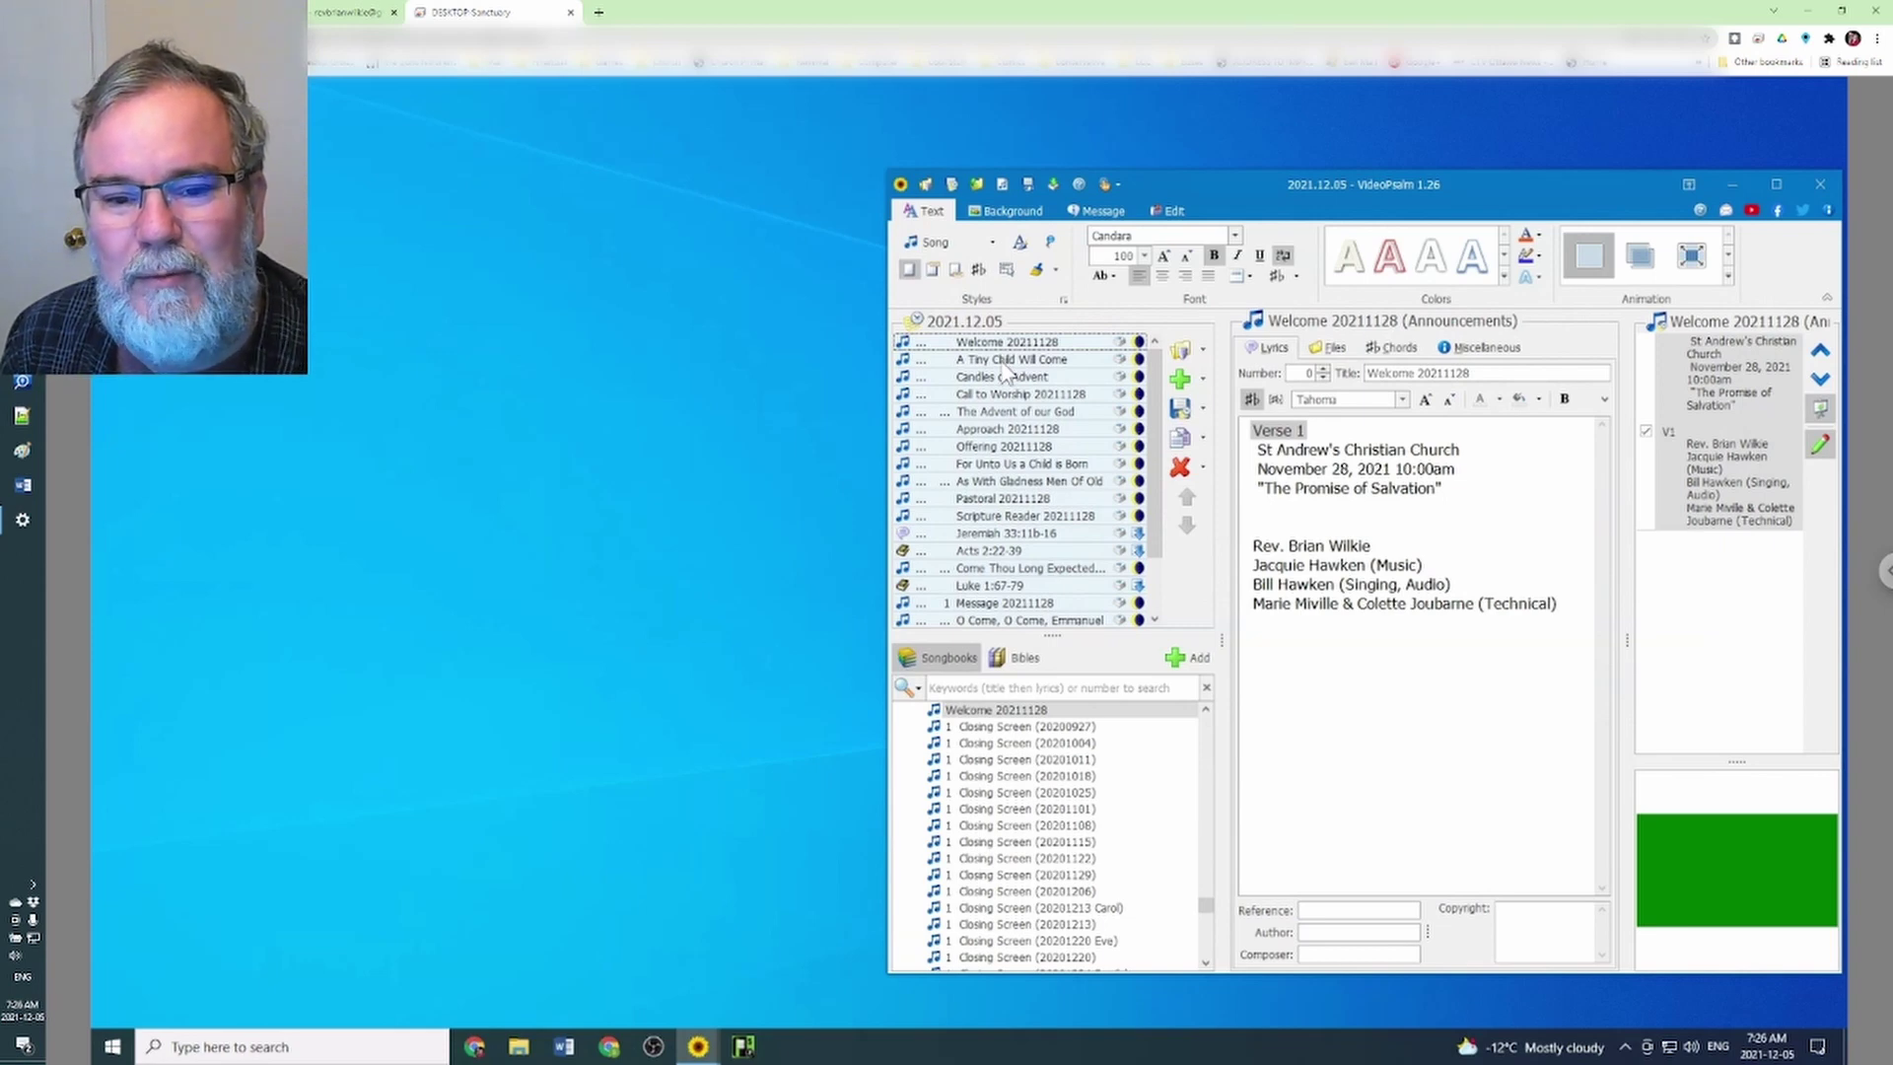
Try to remove last week's hymns and Scripture readings from the agenda
left_click(1012, 413)
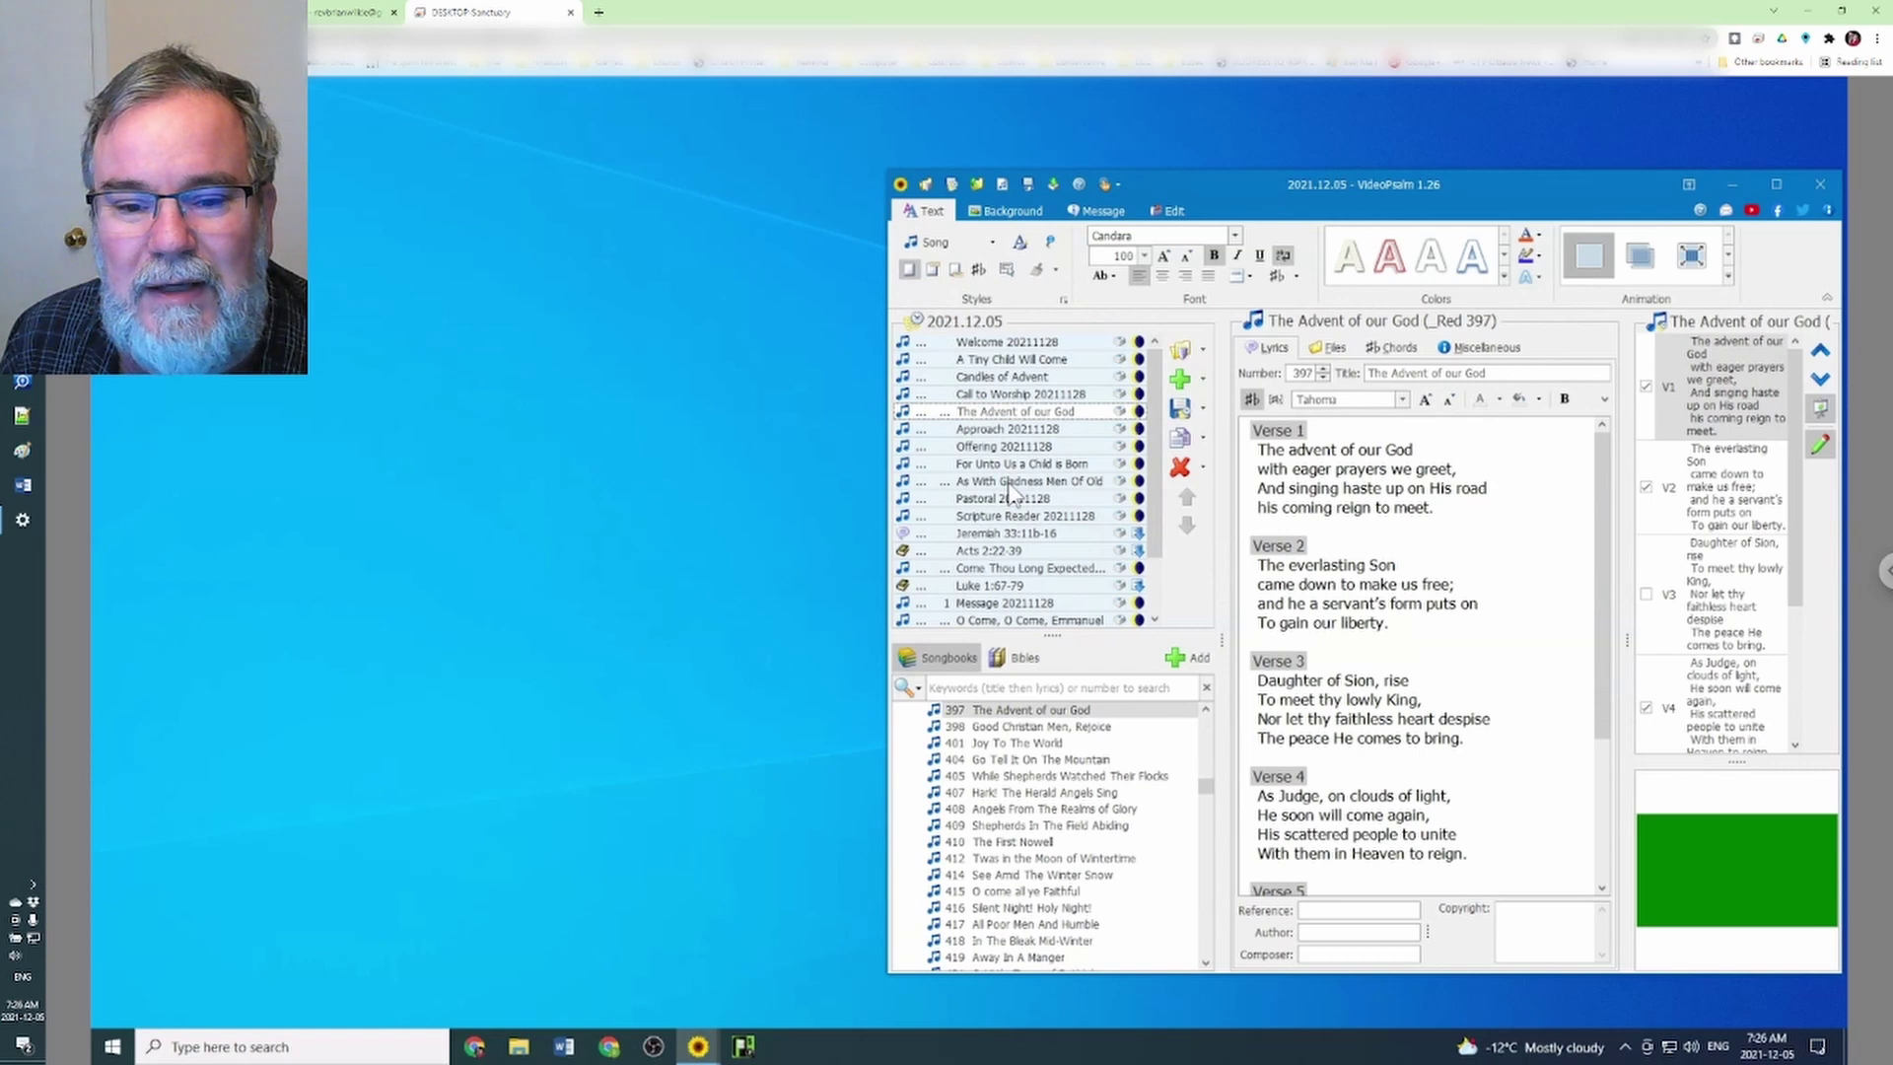
left_click(1013, 483)
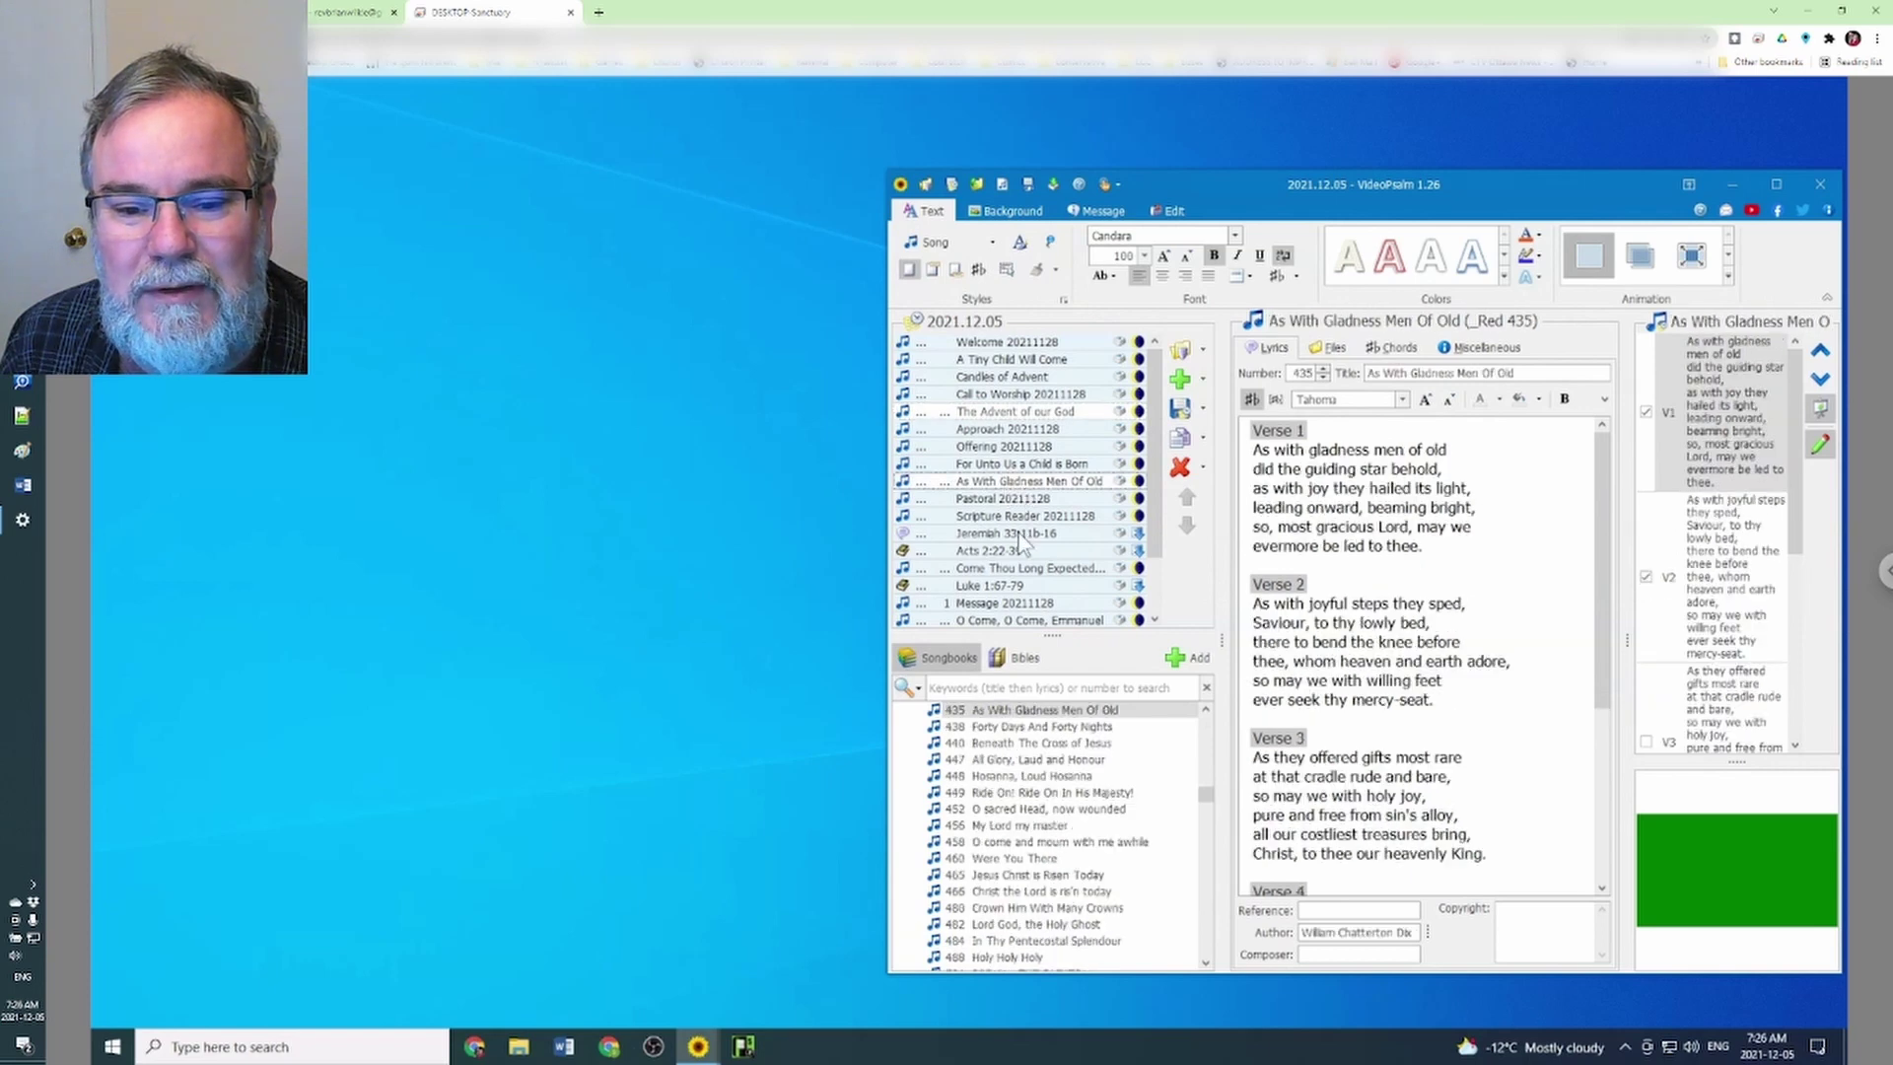
left_click(1018, 537)
left_click(1000, 552)
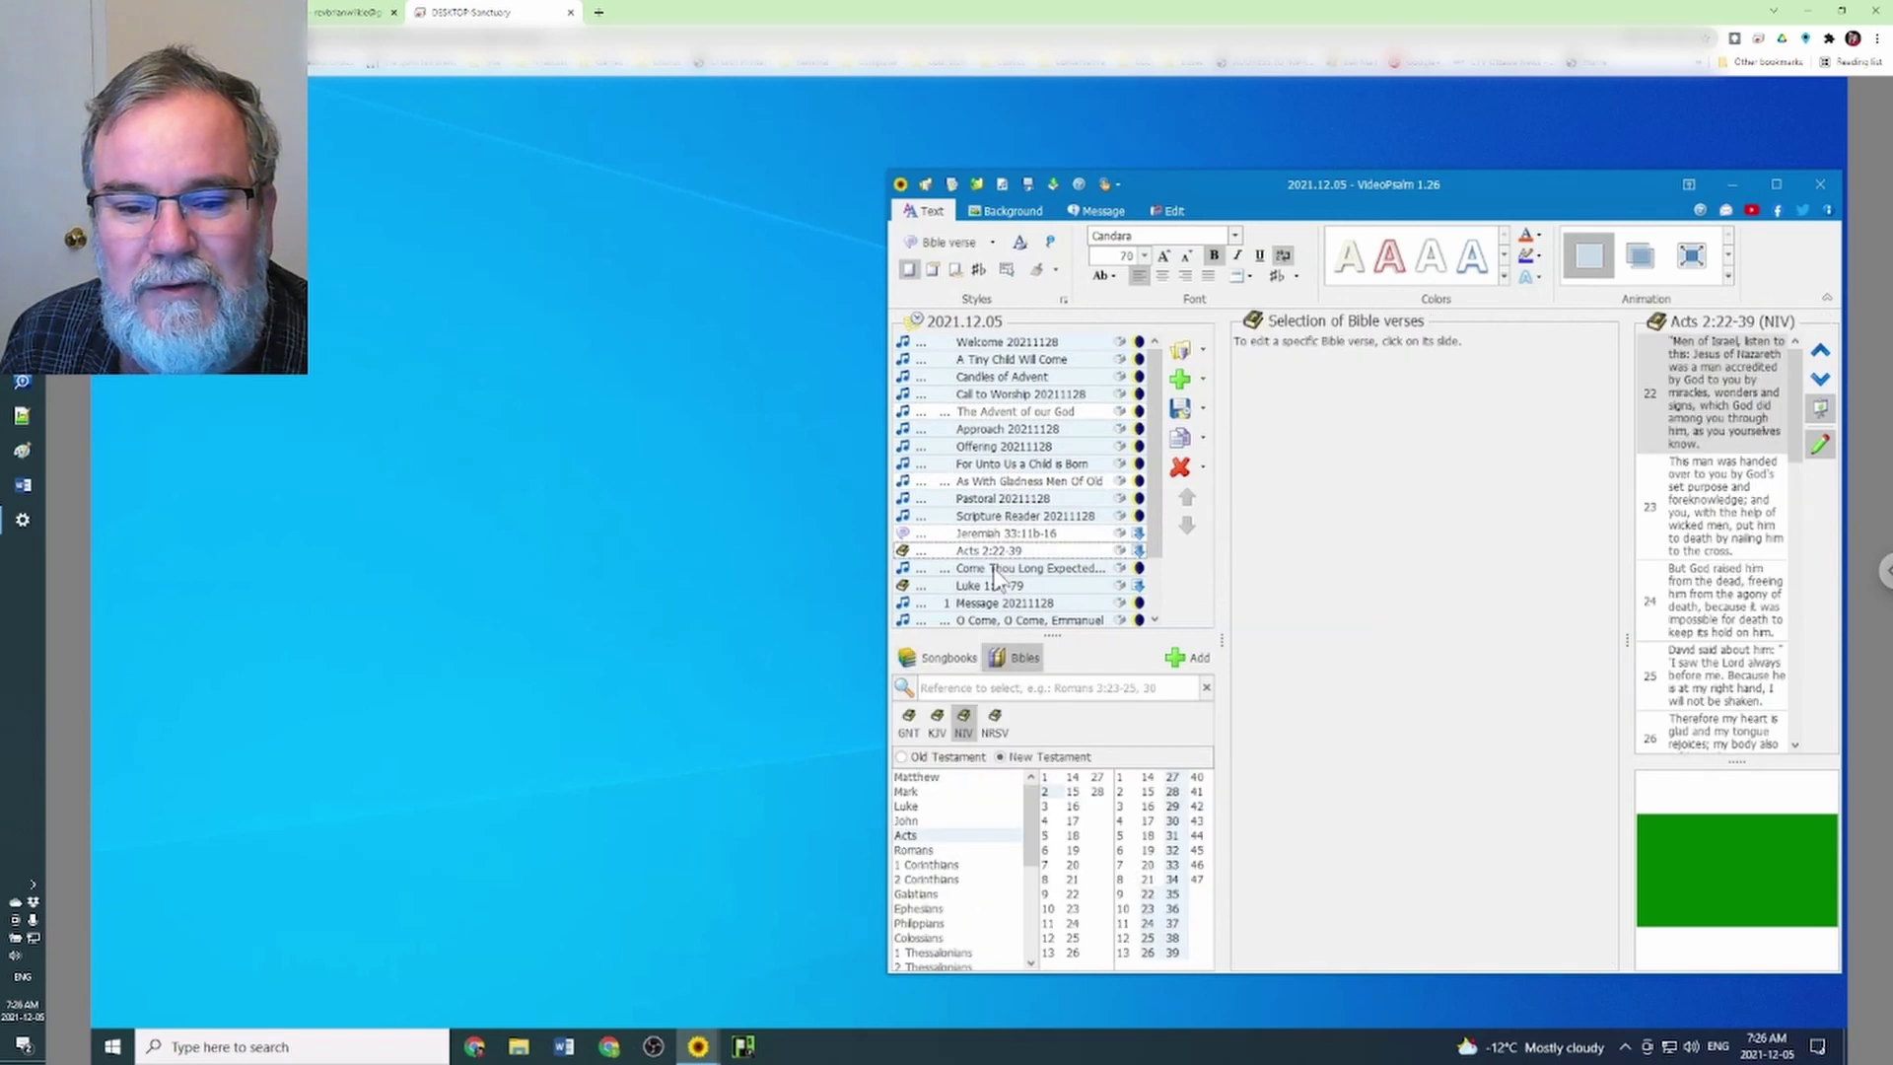
left_click(998, 569)
left_click(994, 589)
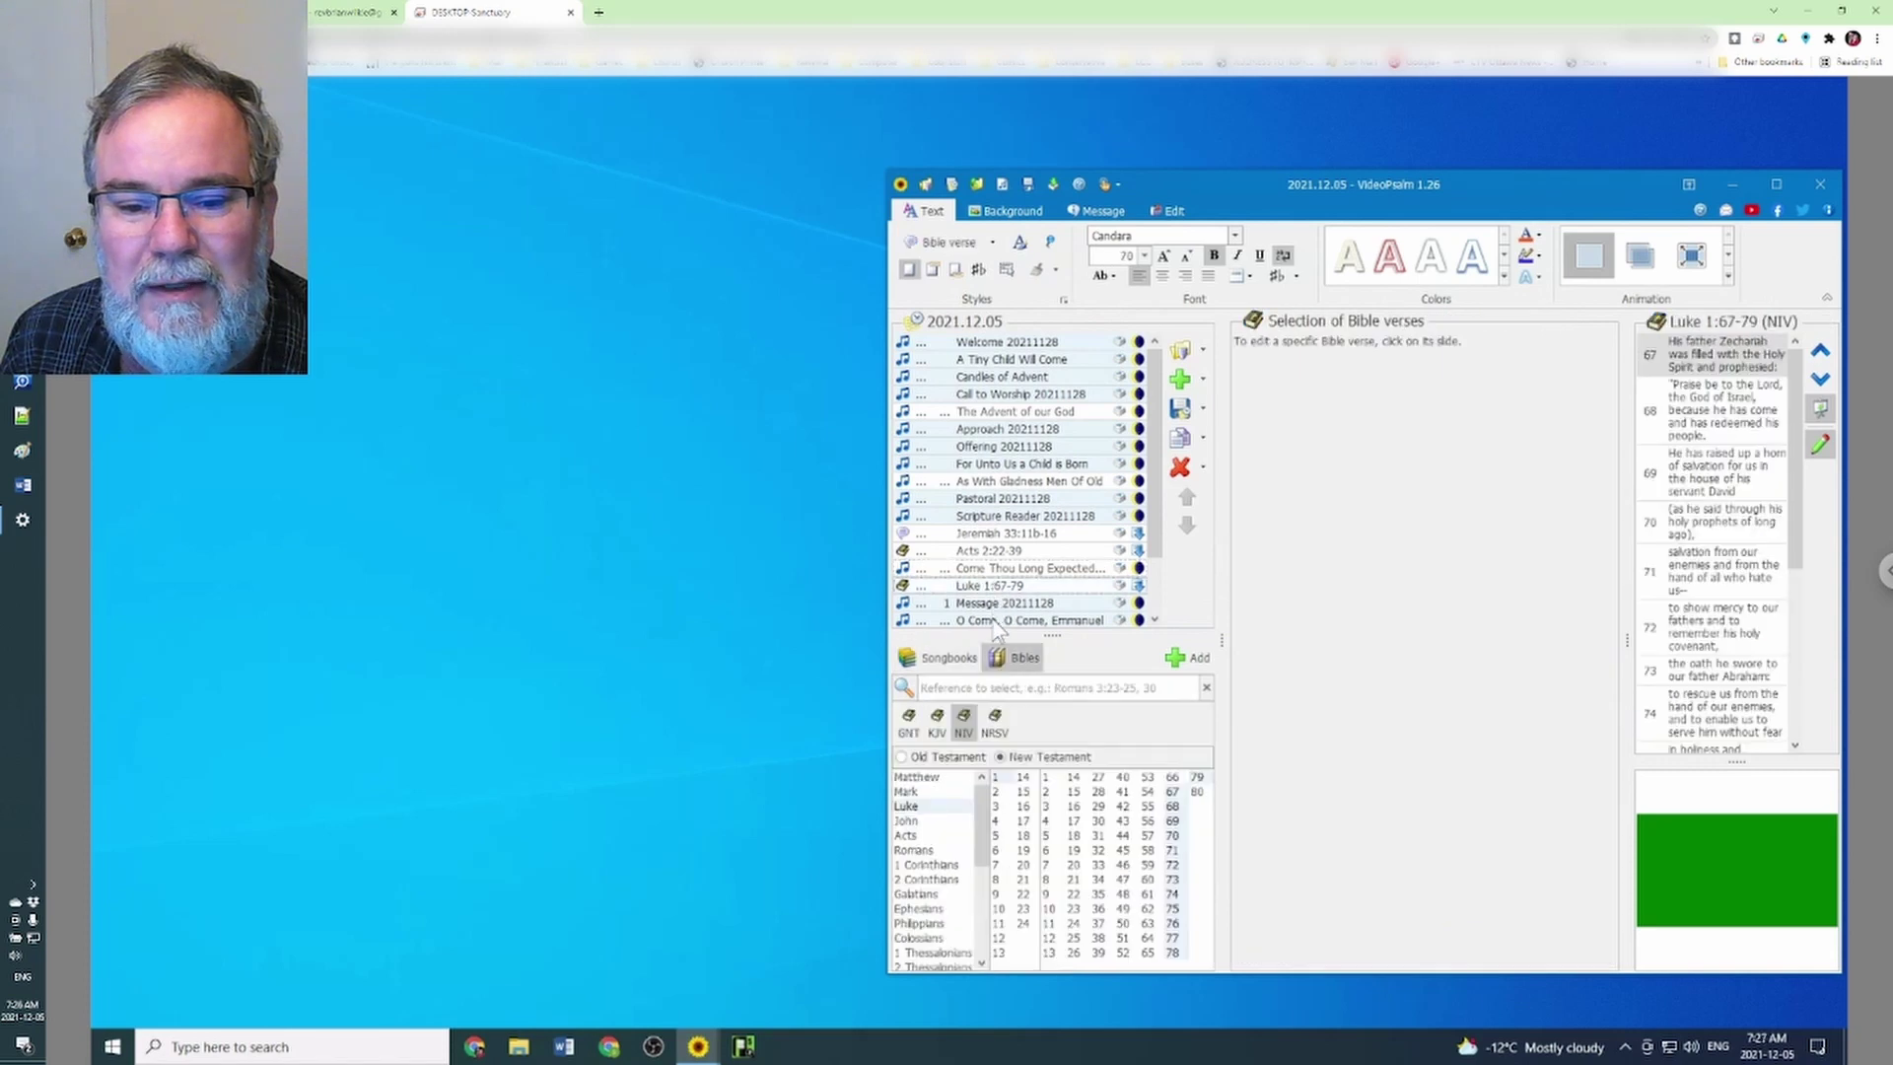
left_click(1000, 621)
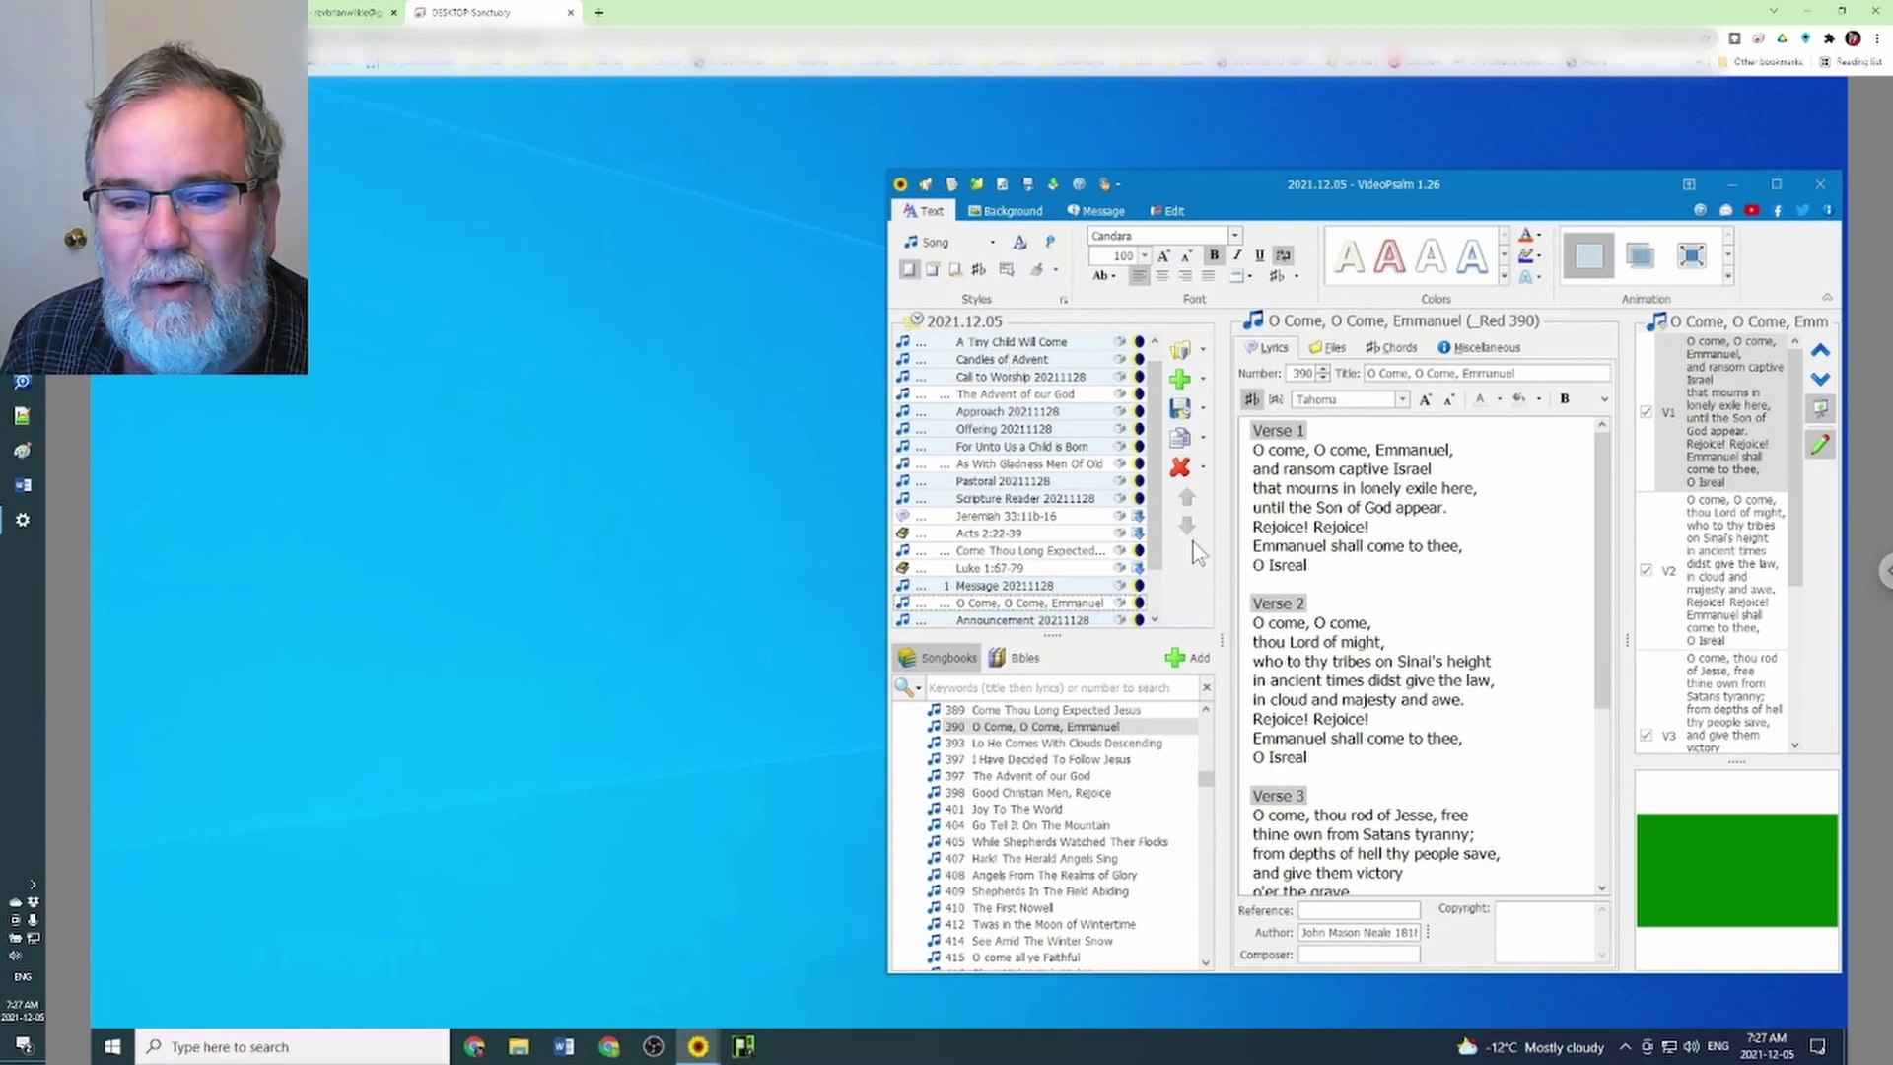
left_click(1182, 471)
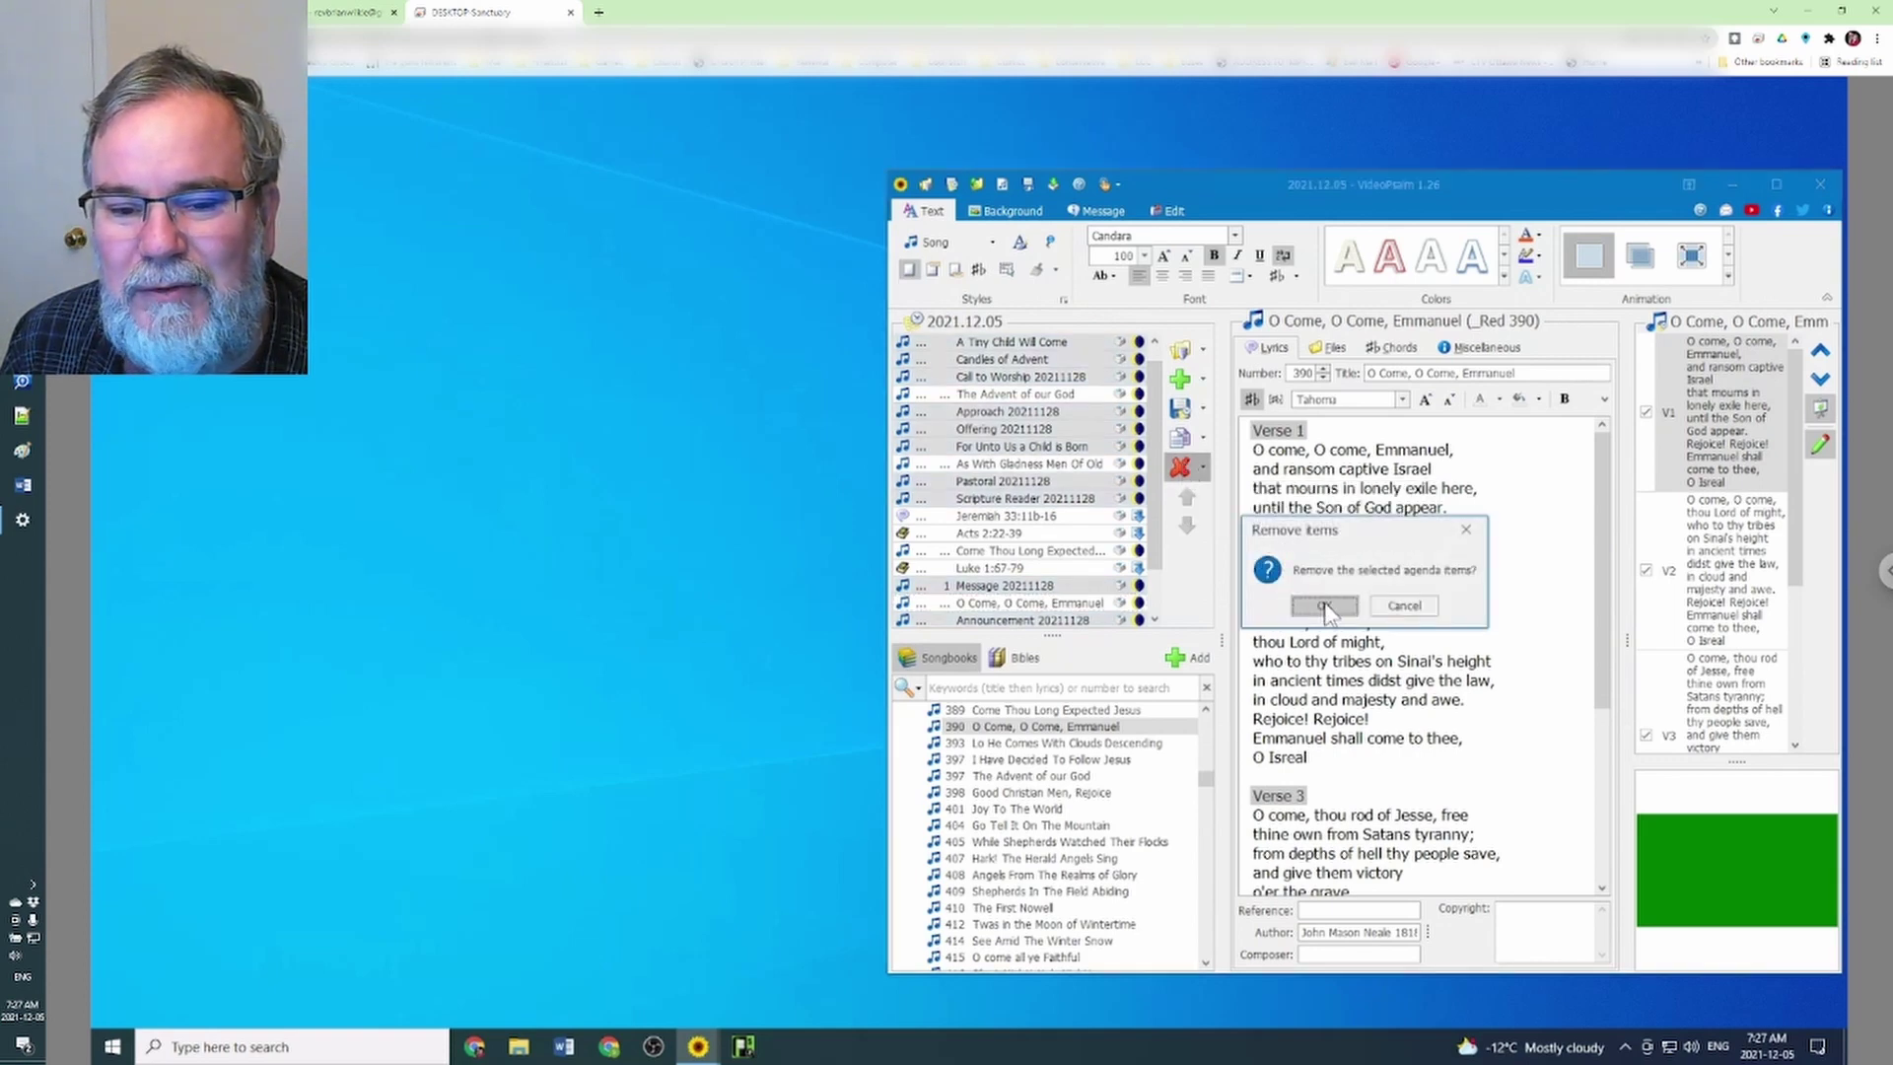
left_click(1324, 606)
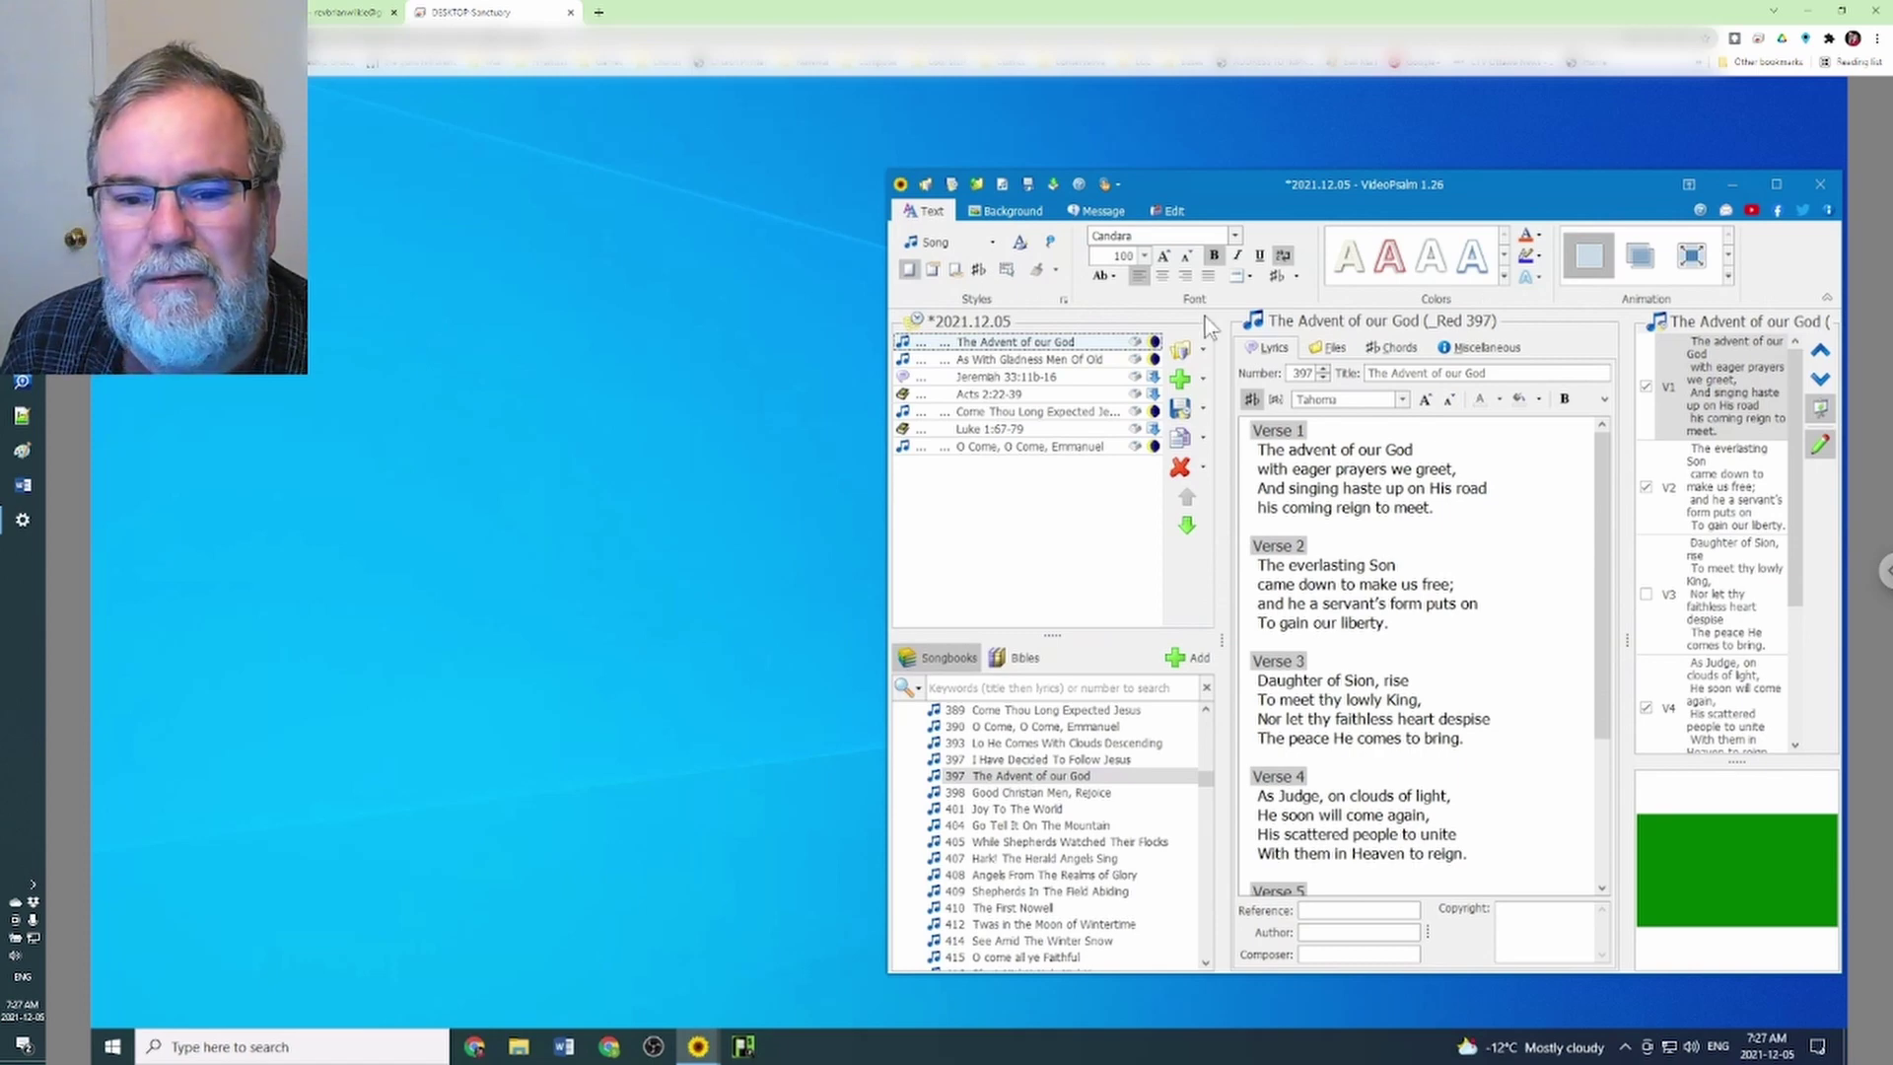
Discard the unsaved agenda changes and reopen 2021.12.05.vpagd
left_click(1182, 351)
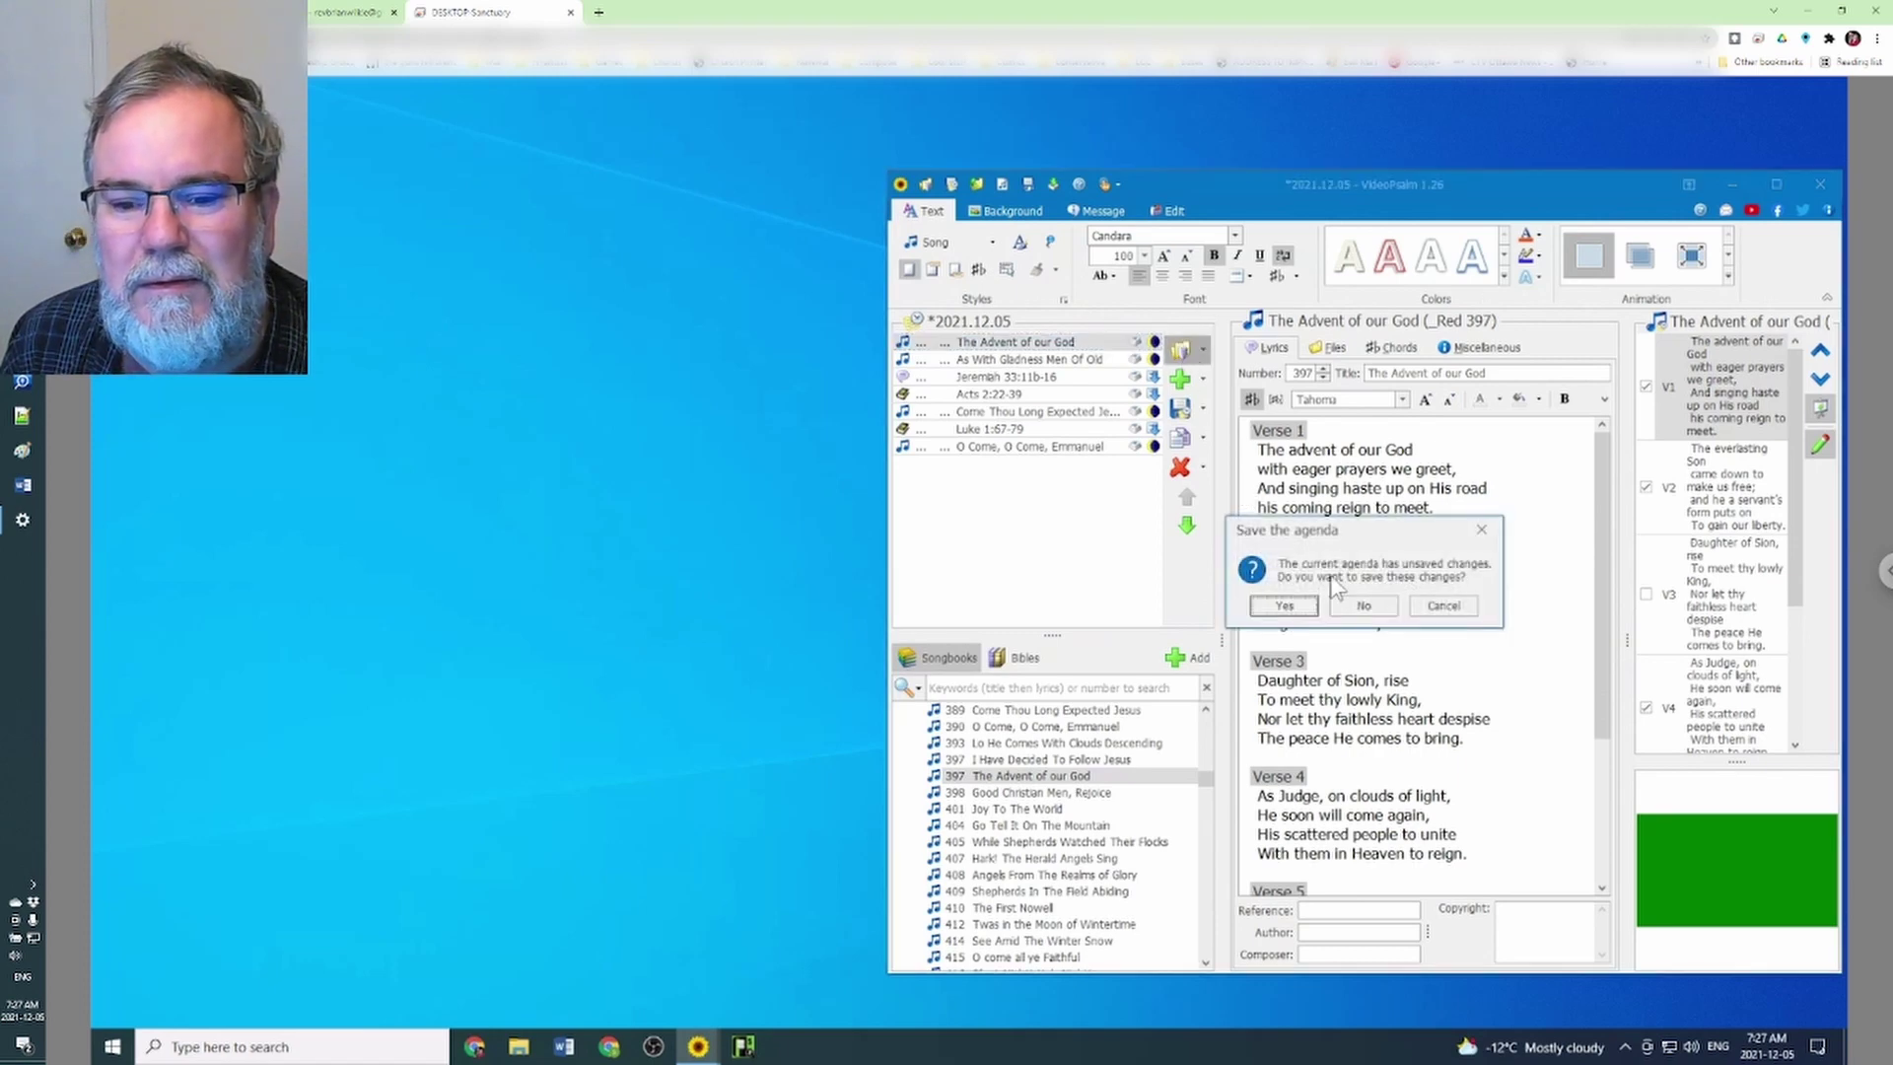
left_click(1367, 607)
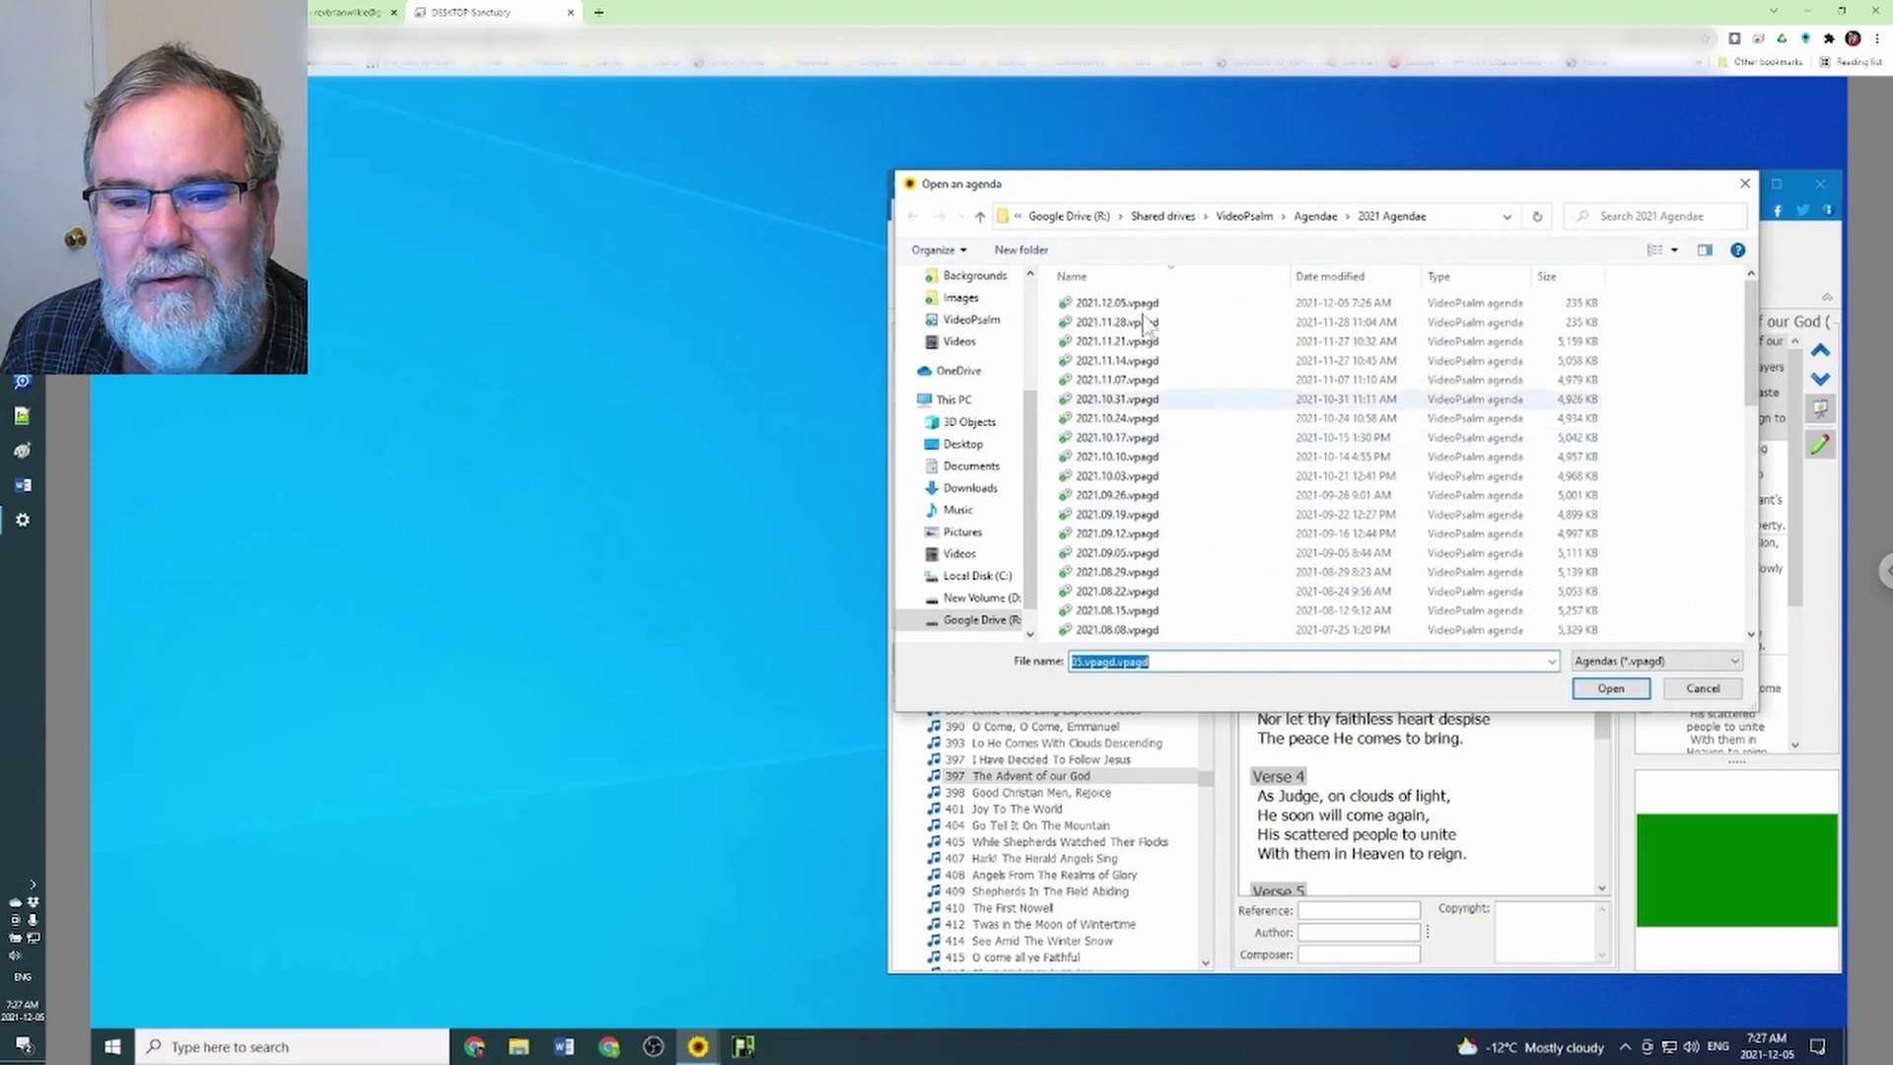
left_click(1143, 304)
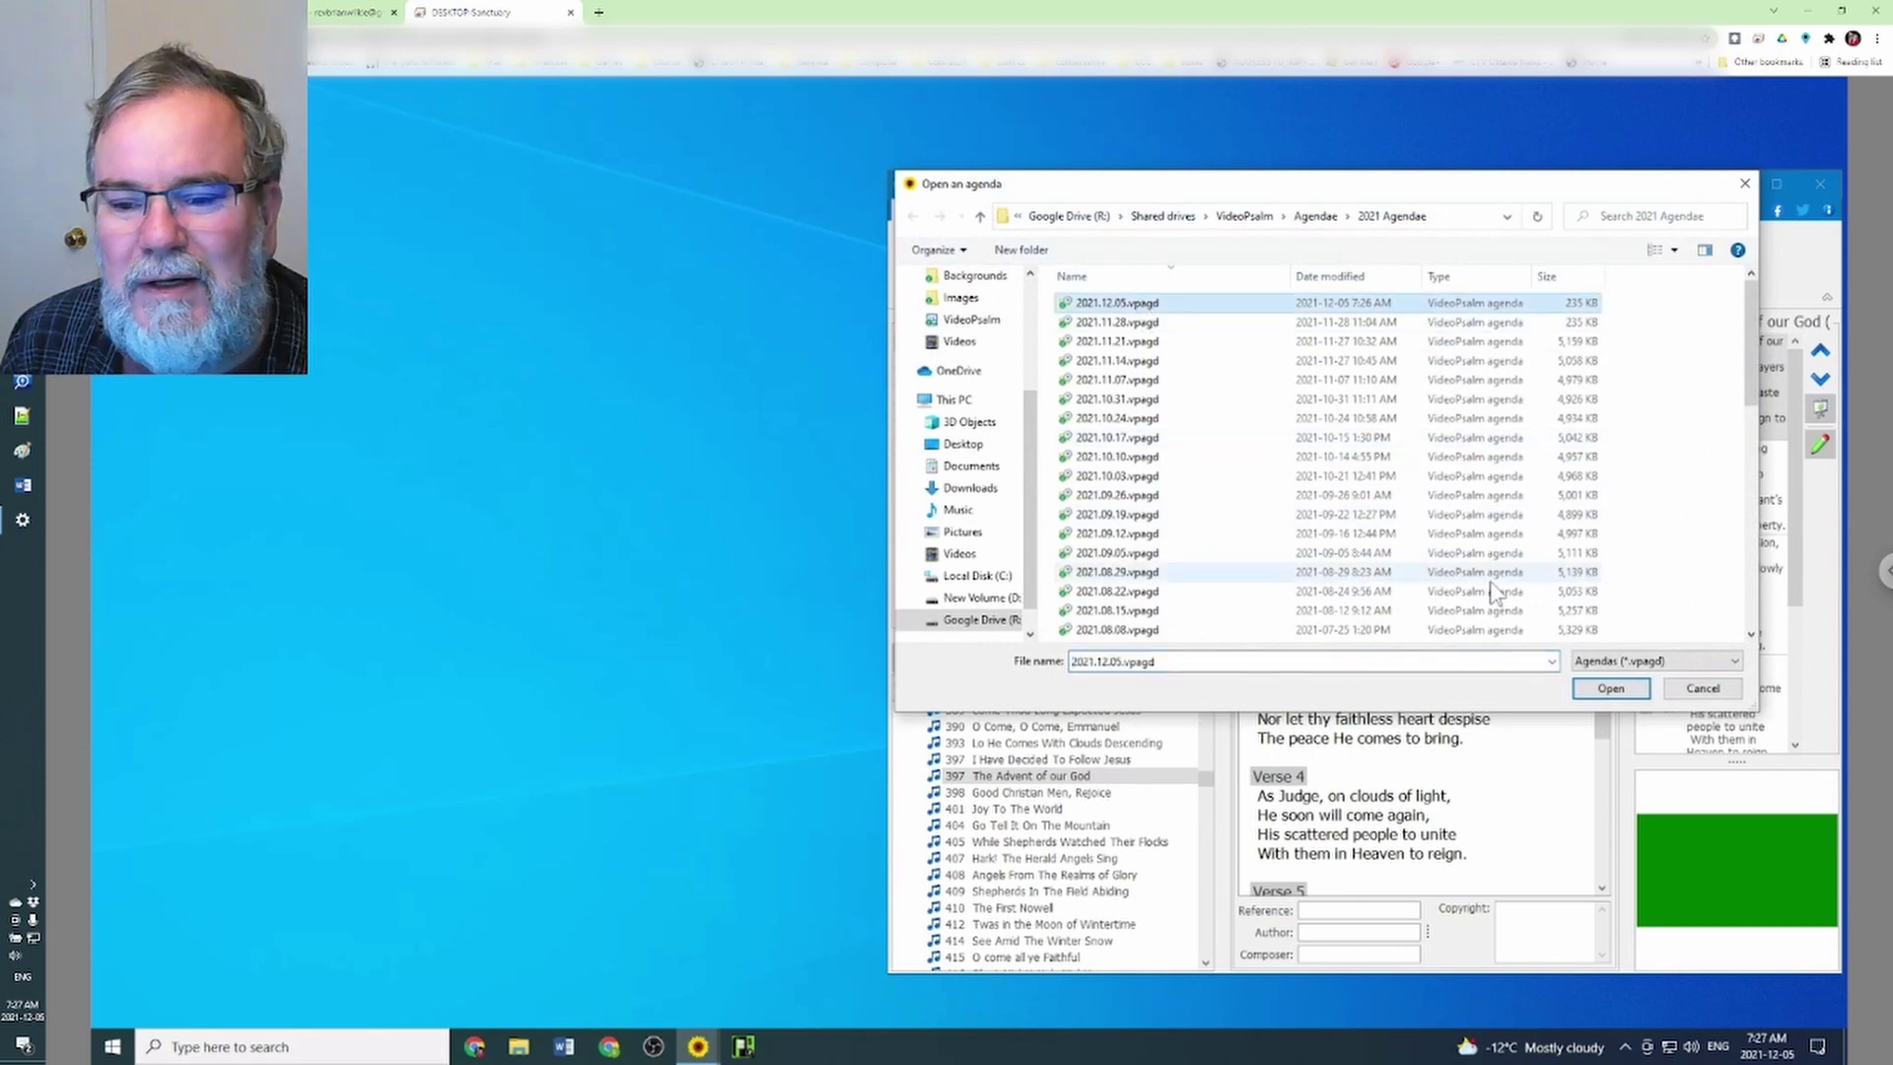
left_click(1595, 690)
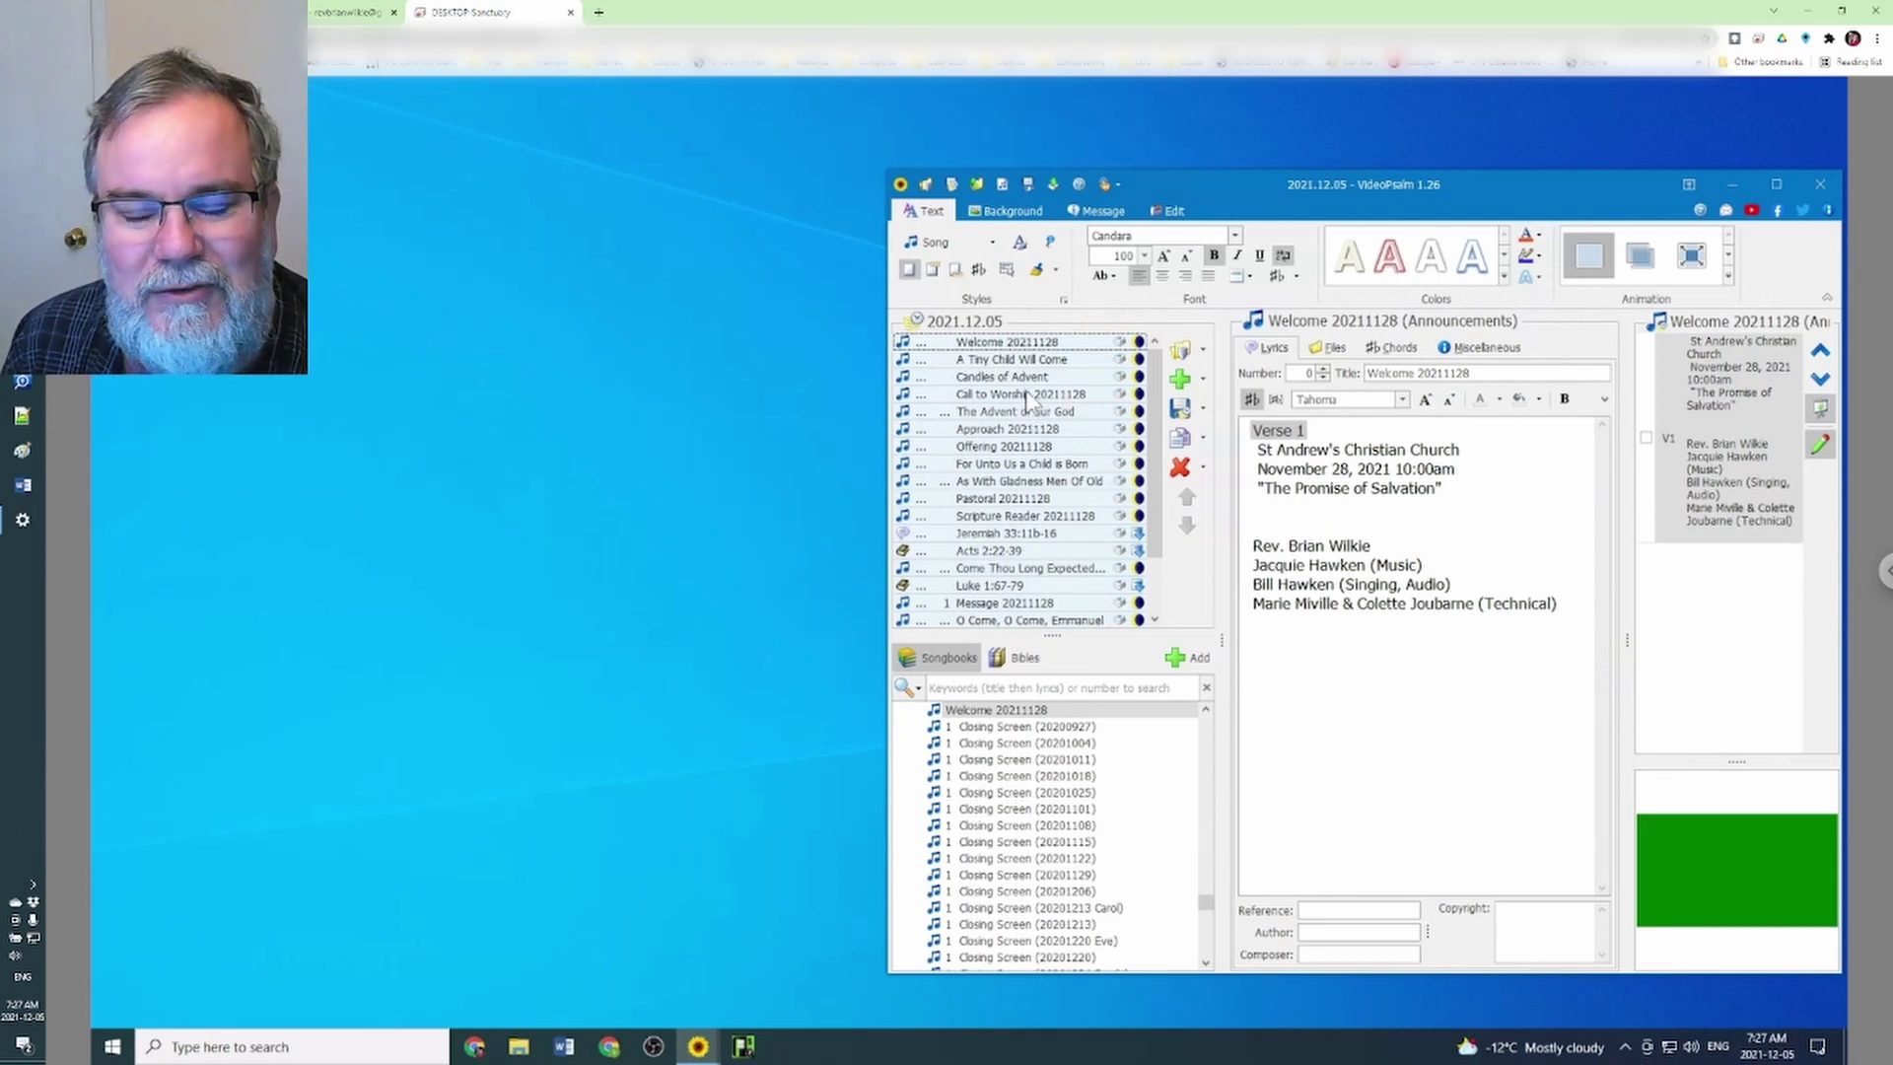
Remove The Advent of our God, As With Gladness, Come Thou Long Expected Jesus, O Come O Come Emmanuel, and the Jeremiah, Acts and Luke readings
left_click(1053, 378)
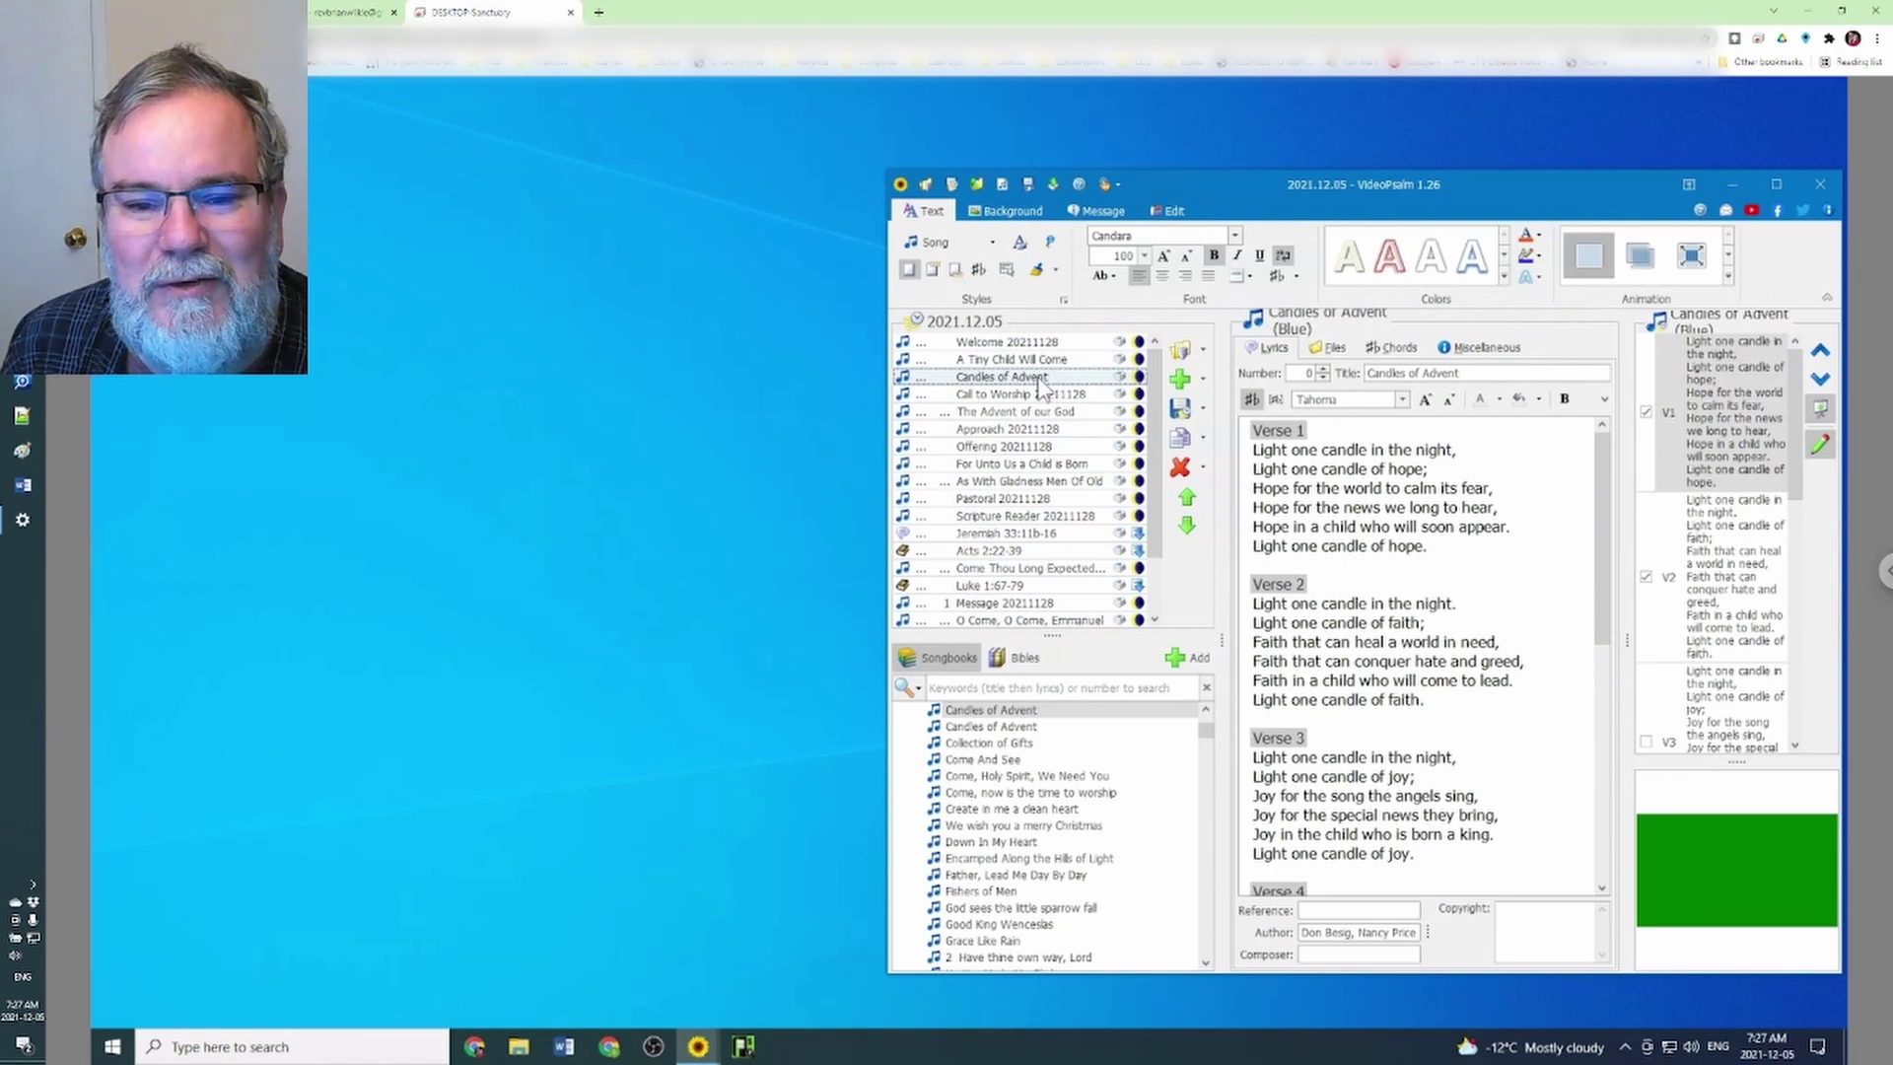
left_click(1047, 412)
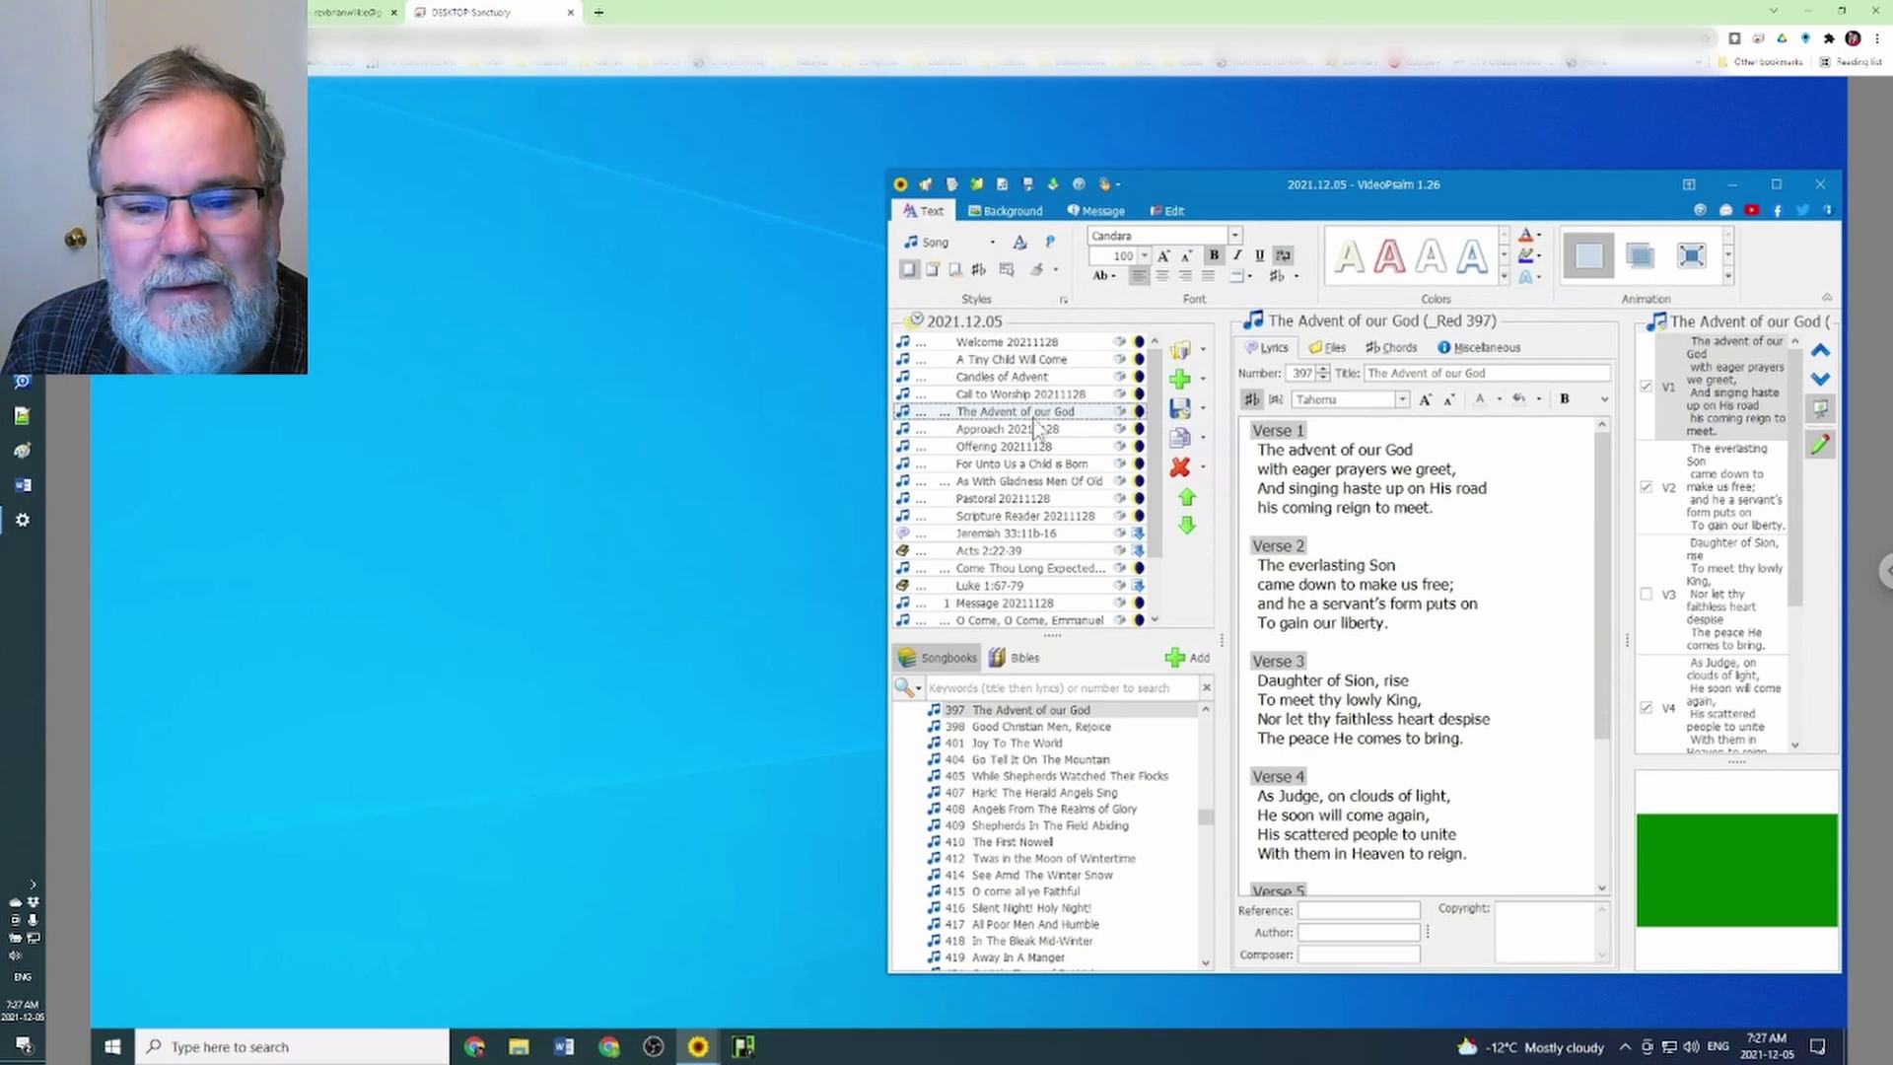
left_click(1018, 464)
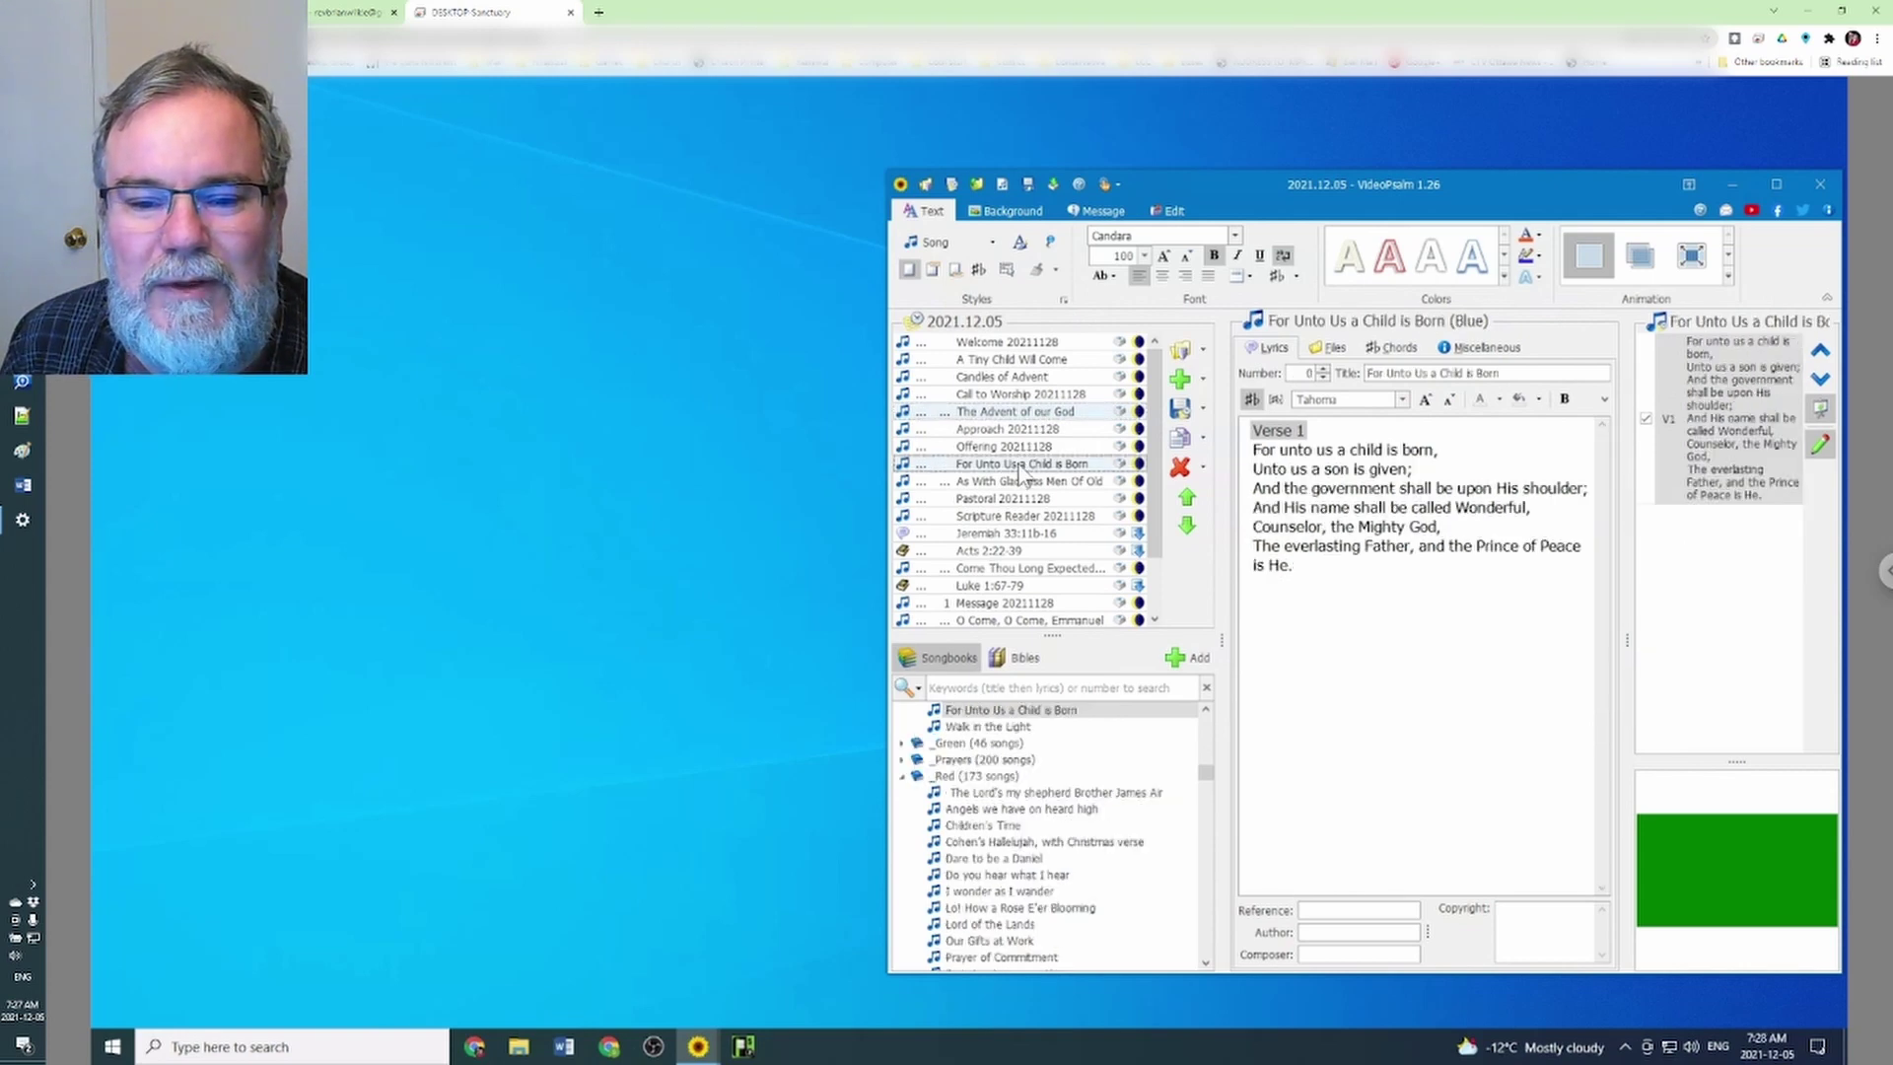
left_click(1021, 484)
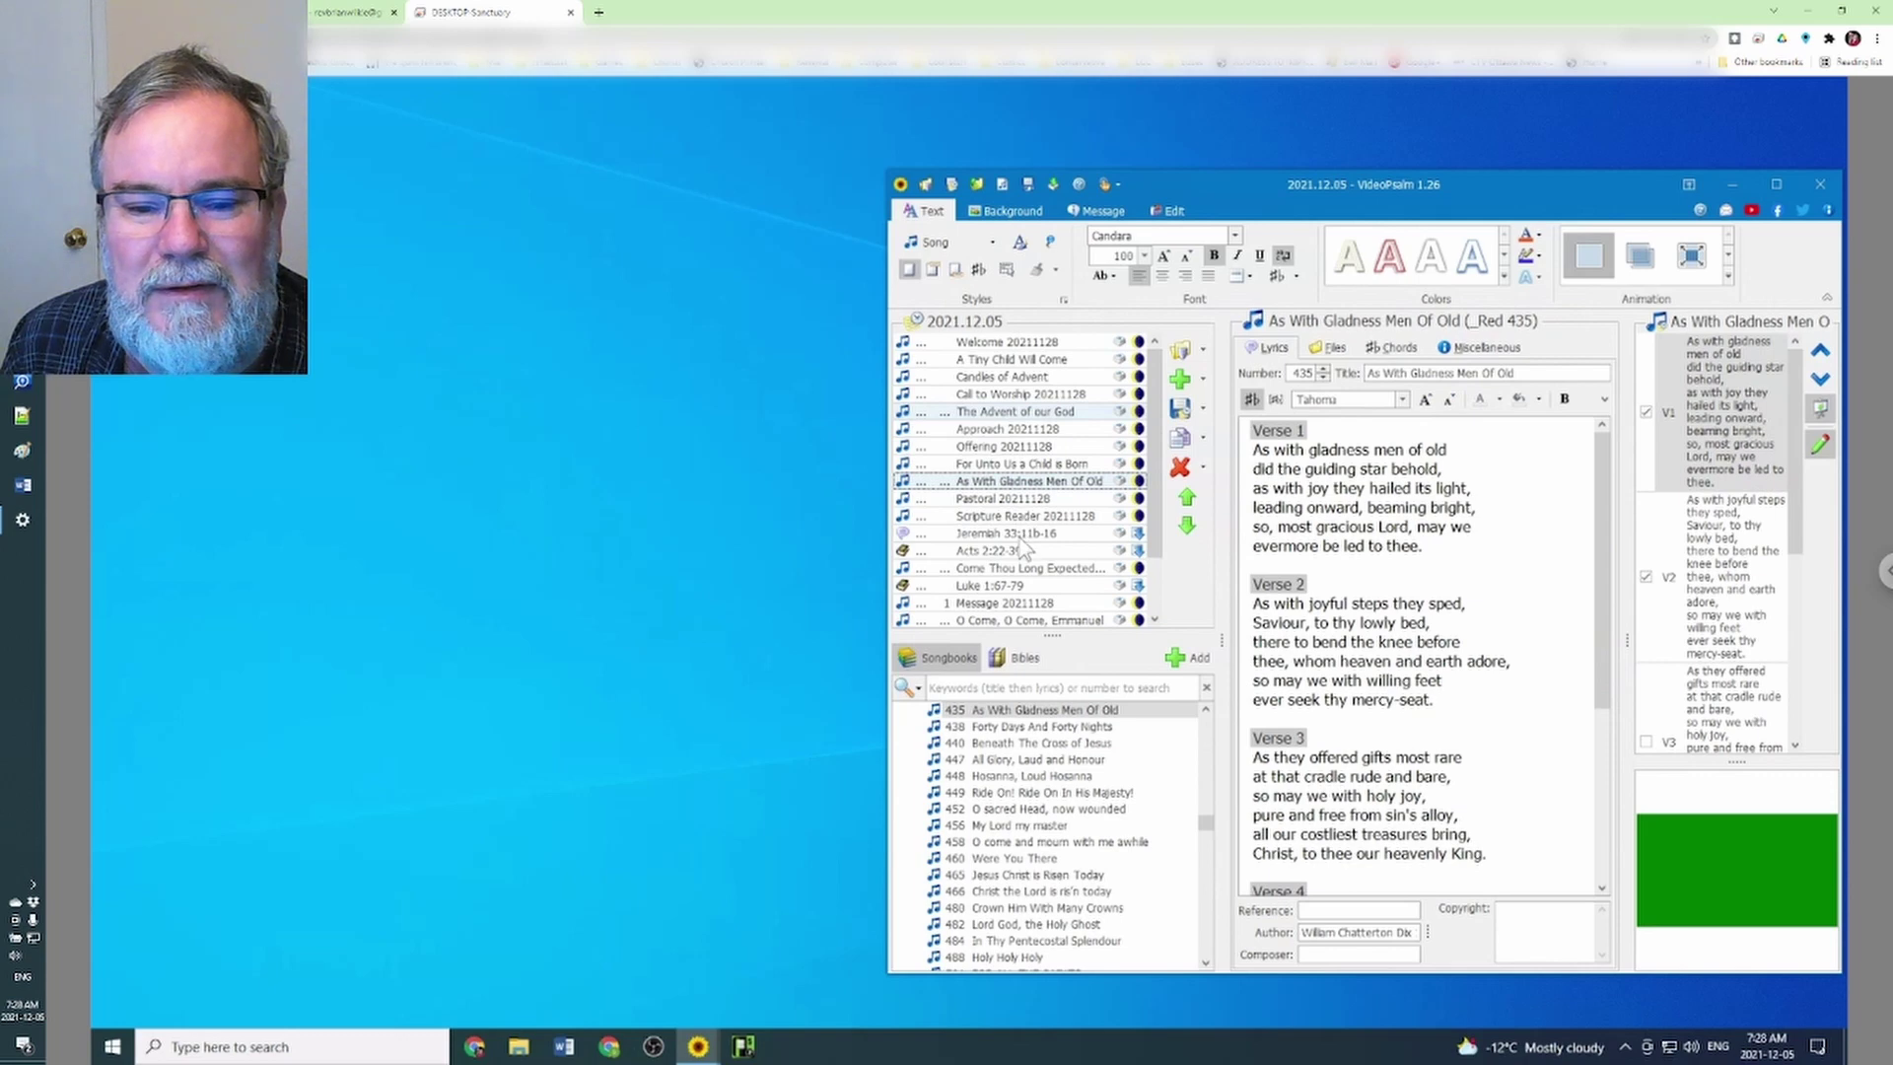
left_click(1022, 538)
left_click(1015, 554)
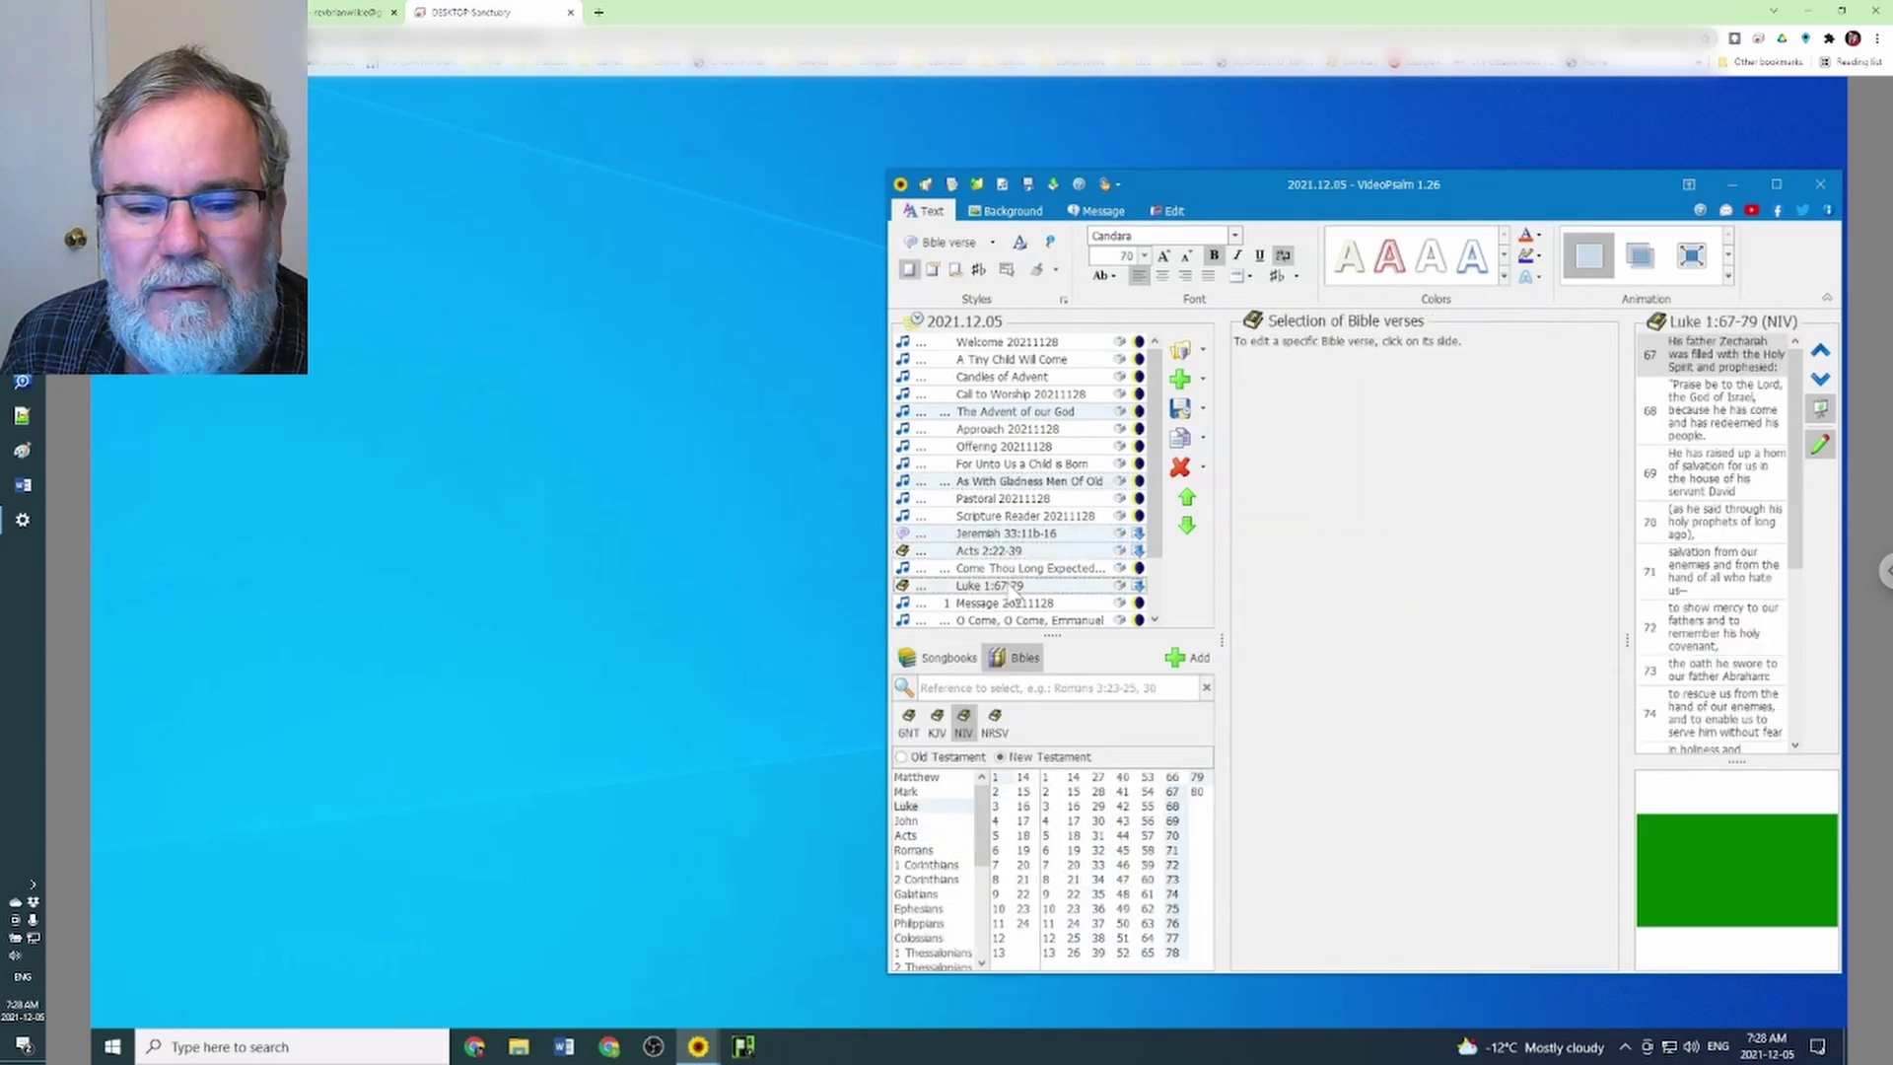
left_click(1015, 570)
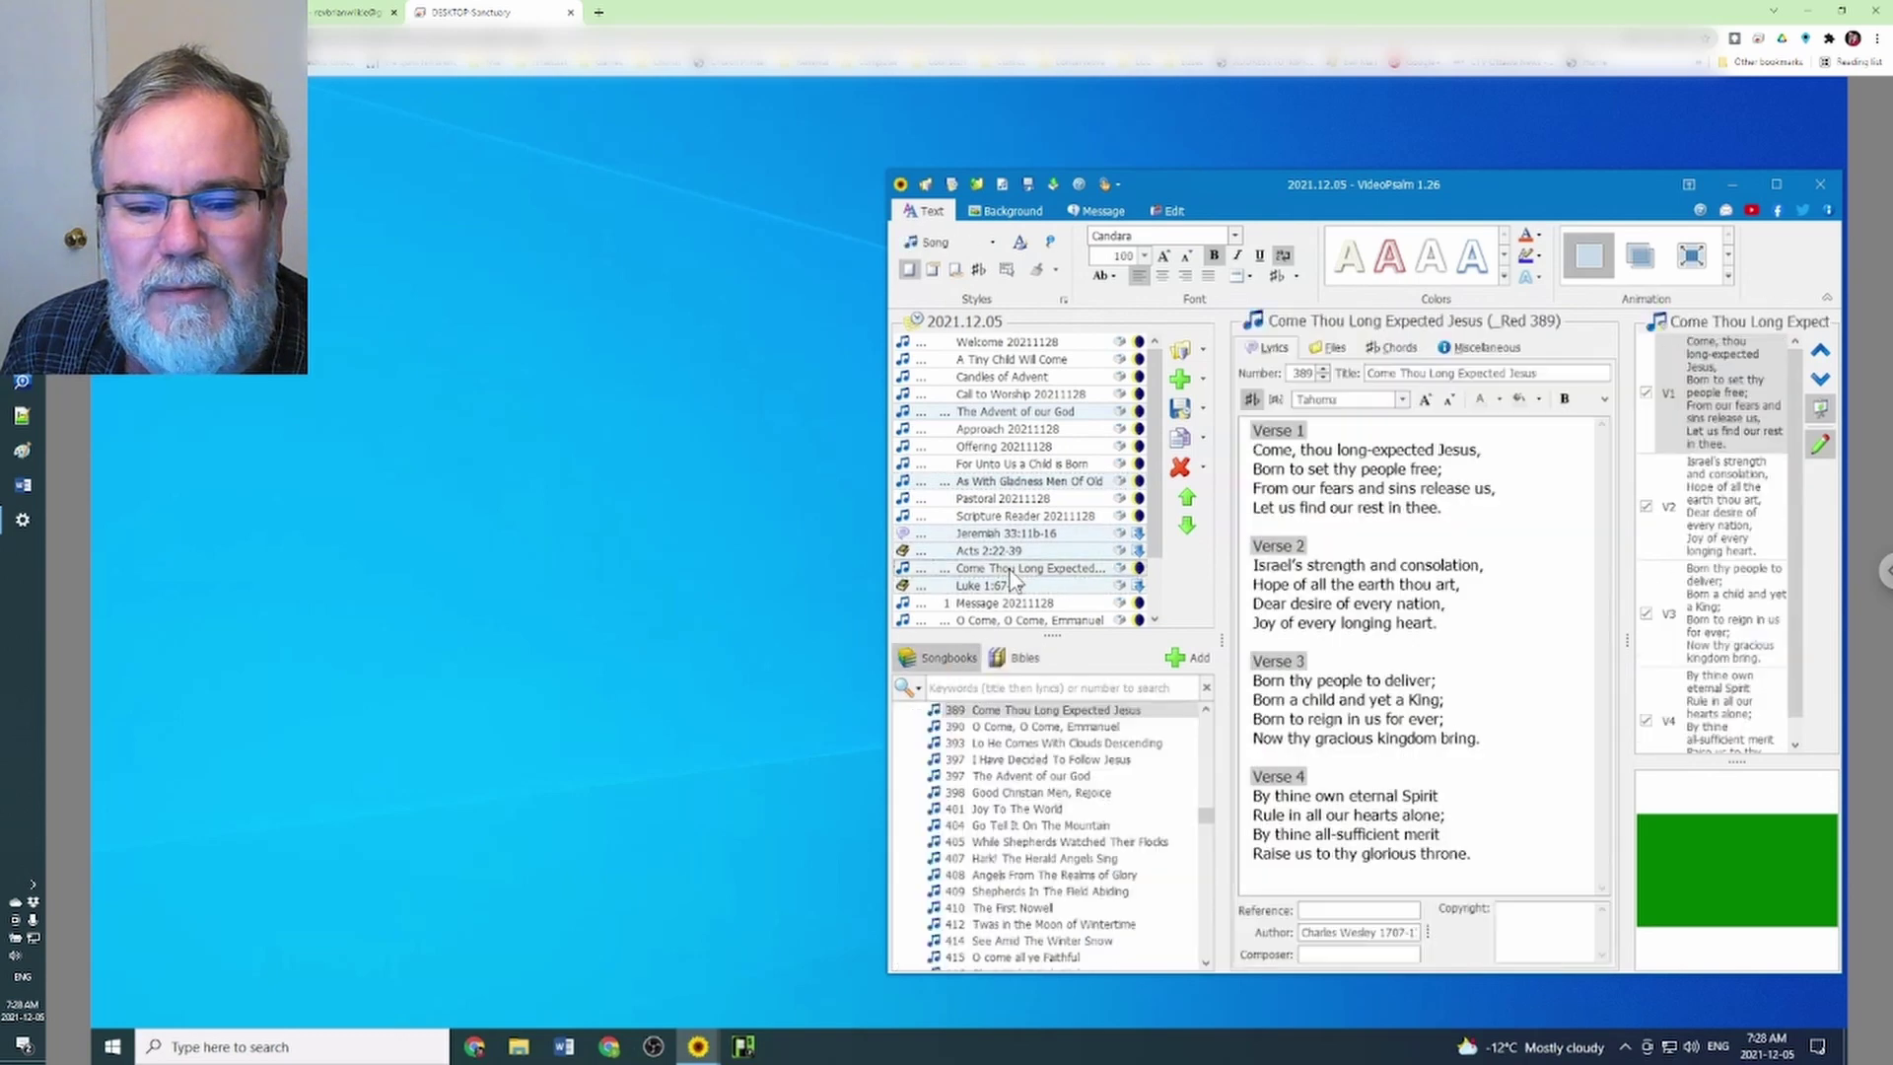
left_click(1014, 621)
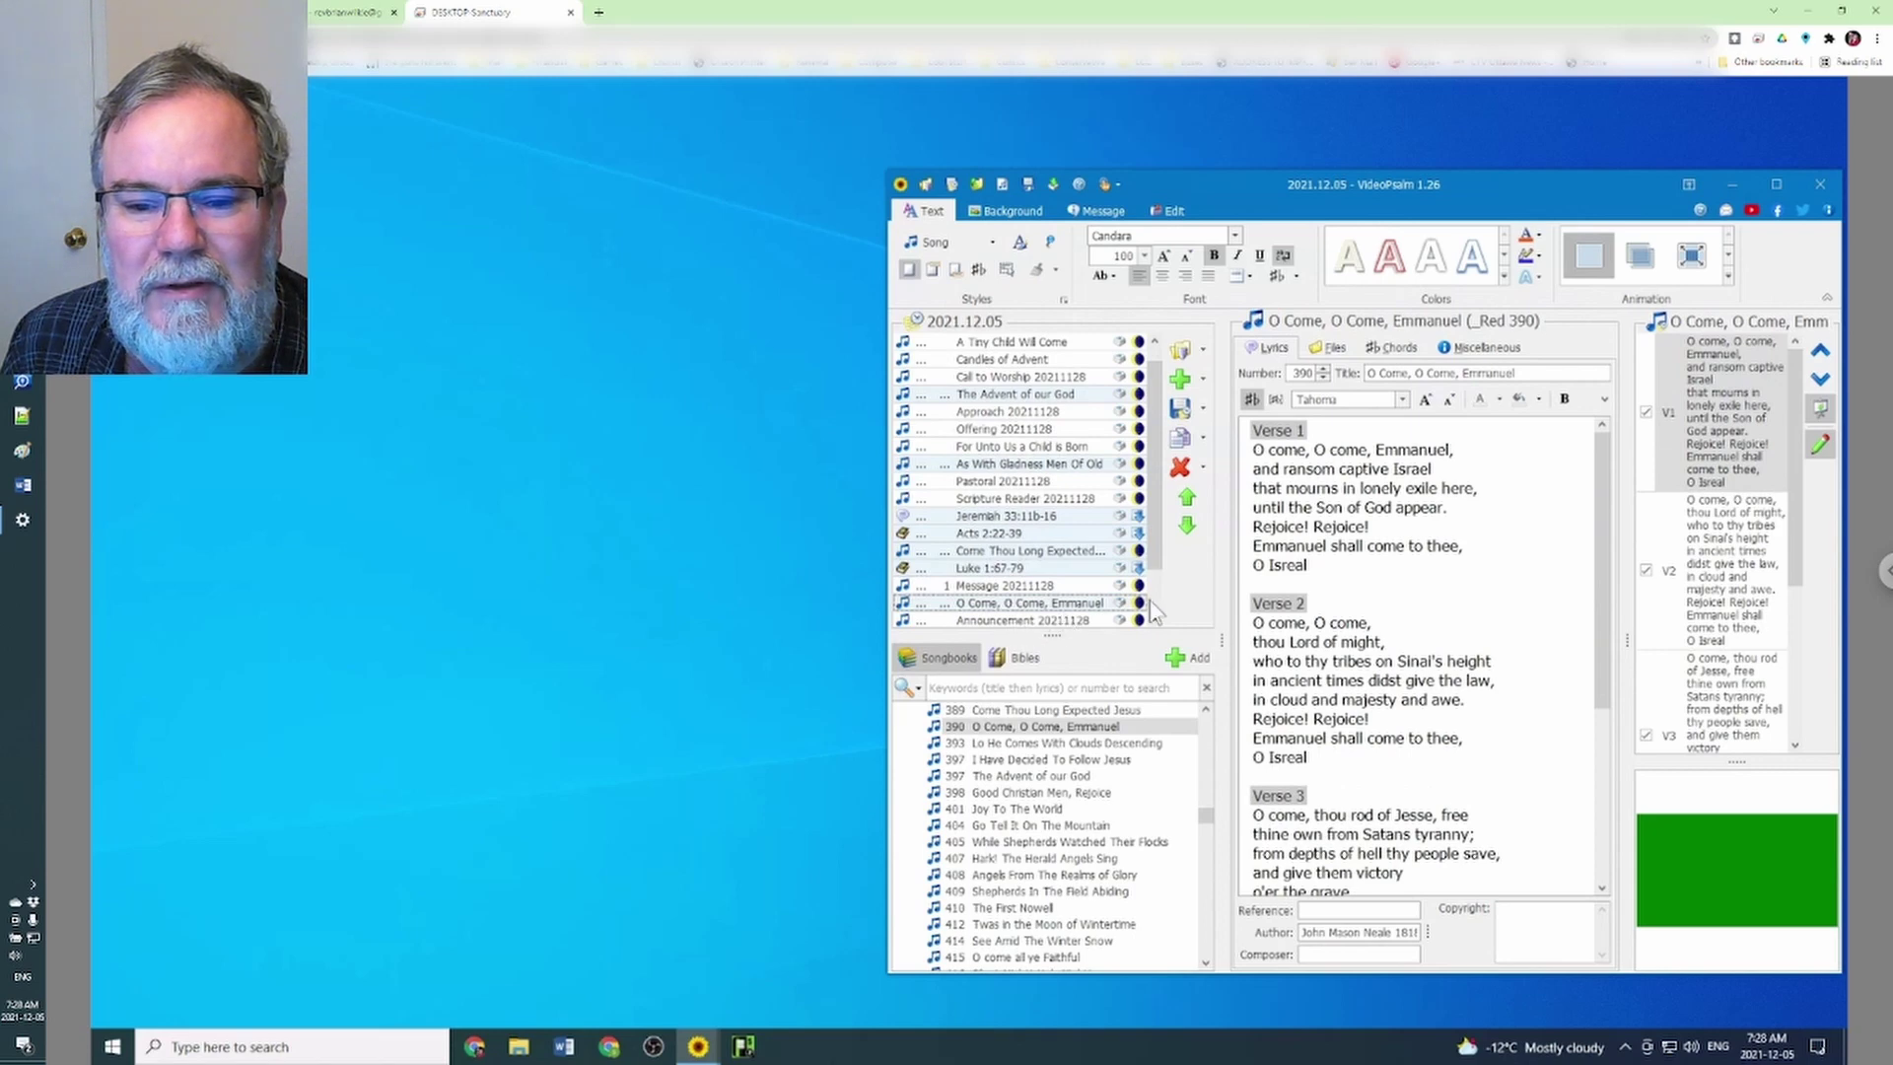
left_click(1180, 467)
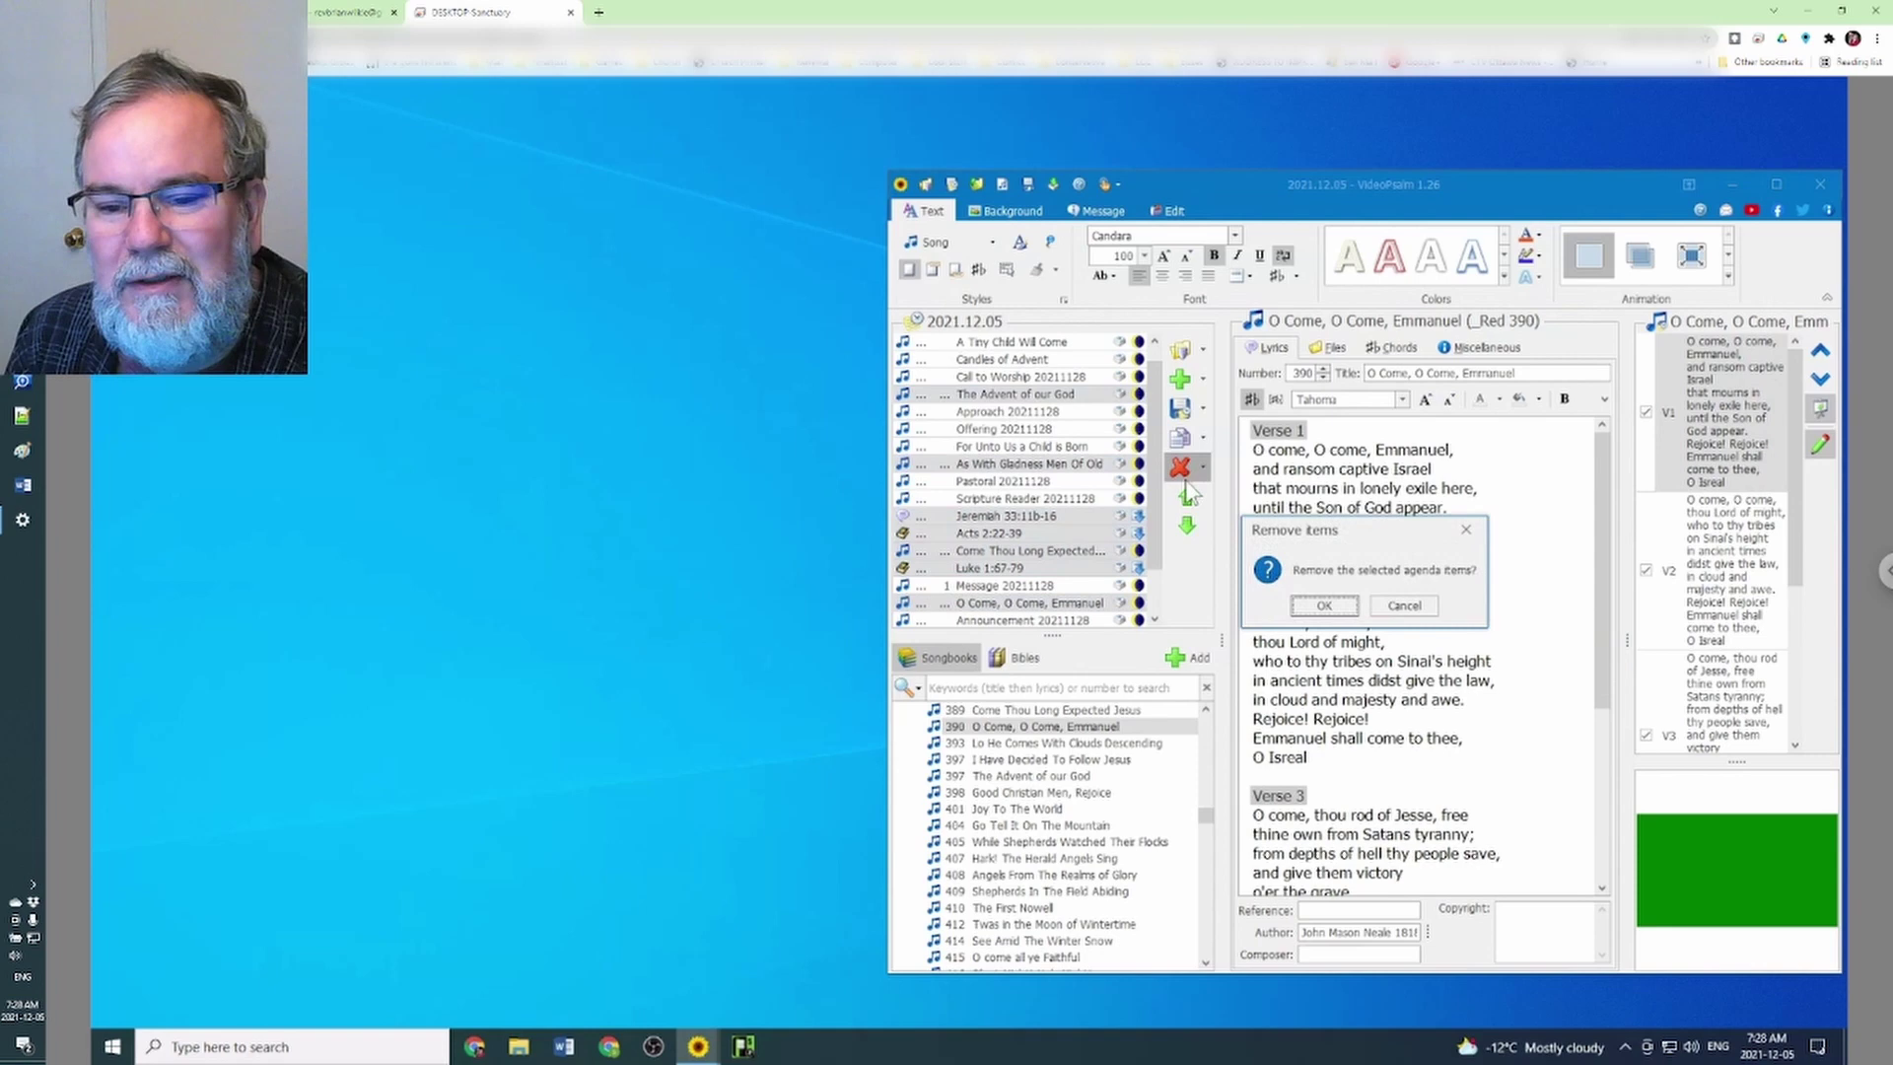
left_click(1324, 606)
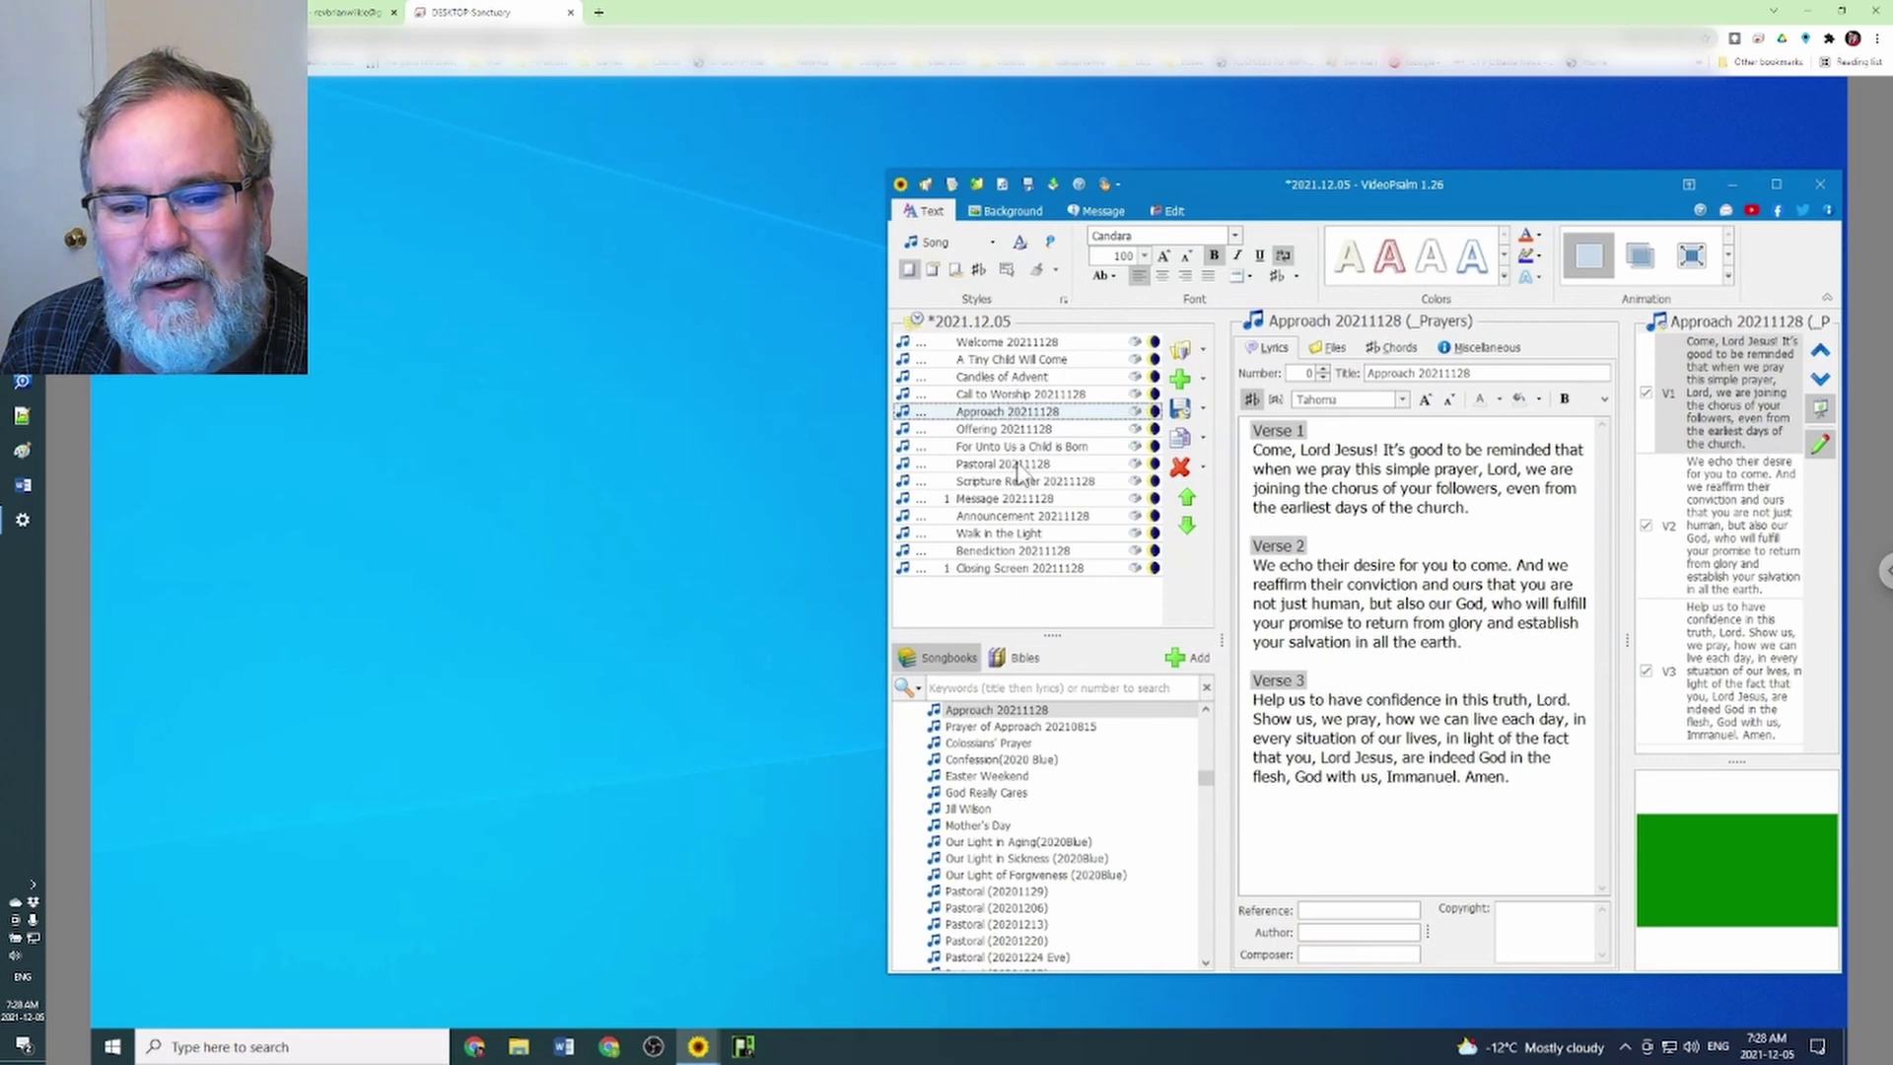
Copy the Welcome 20211128 song within the Announcements songbook and retitle the copy Welcome 20211205
left_click(1027, 345)
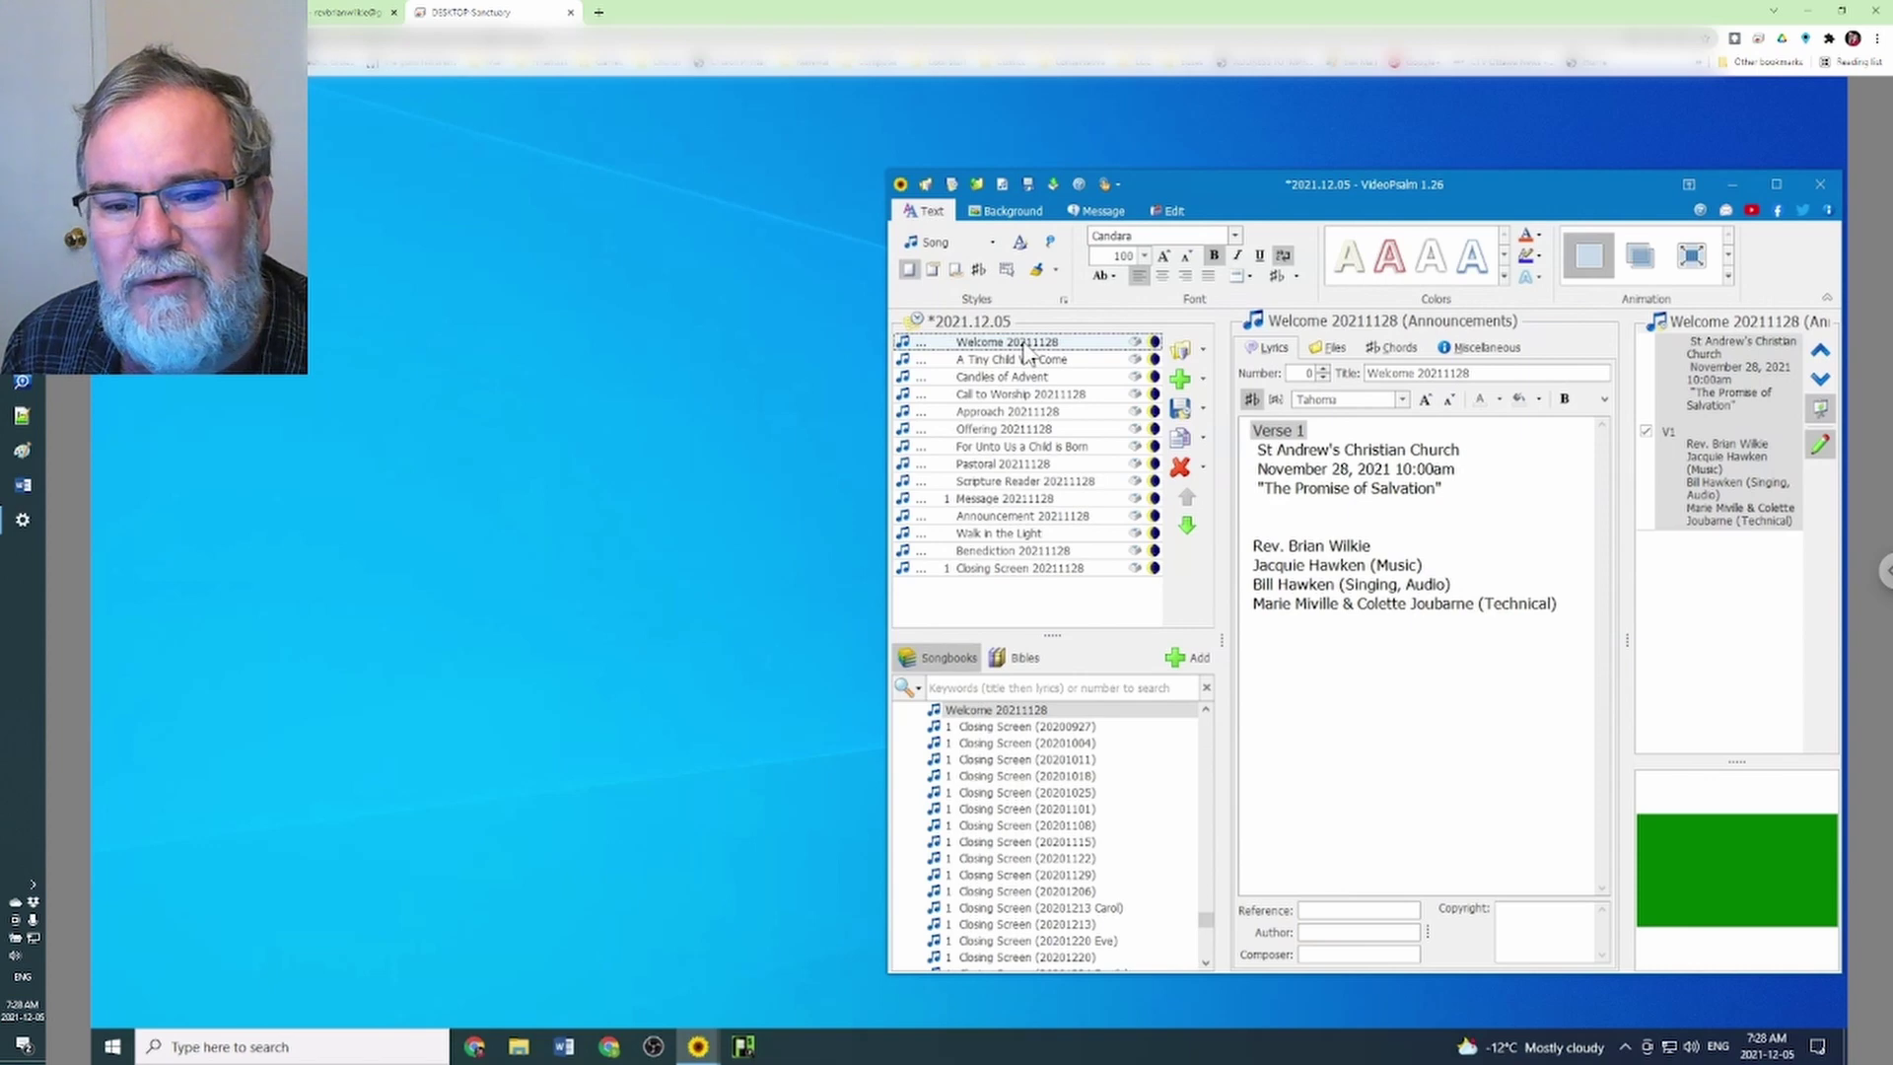
right_click(1029, 723)
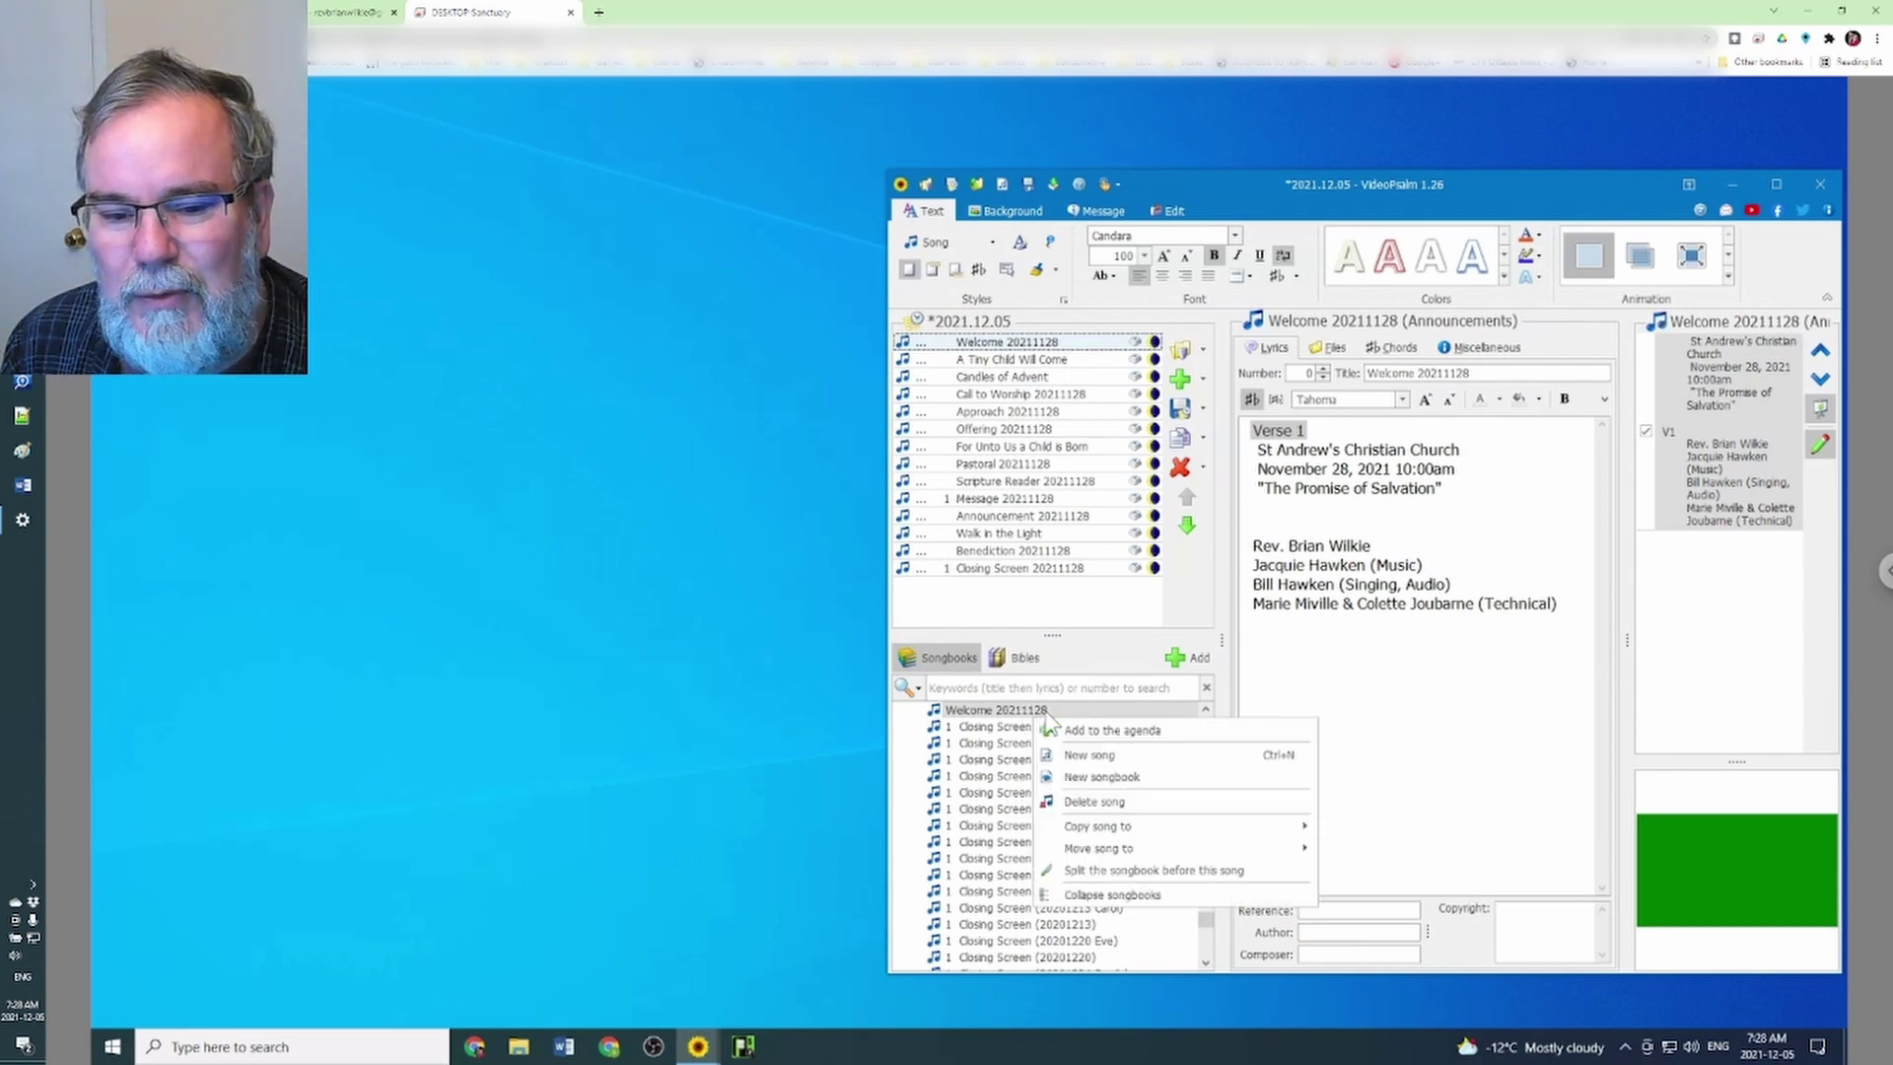
mouse_move(1134, 836)
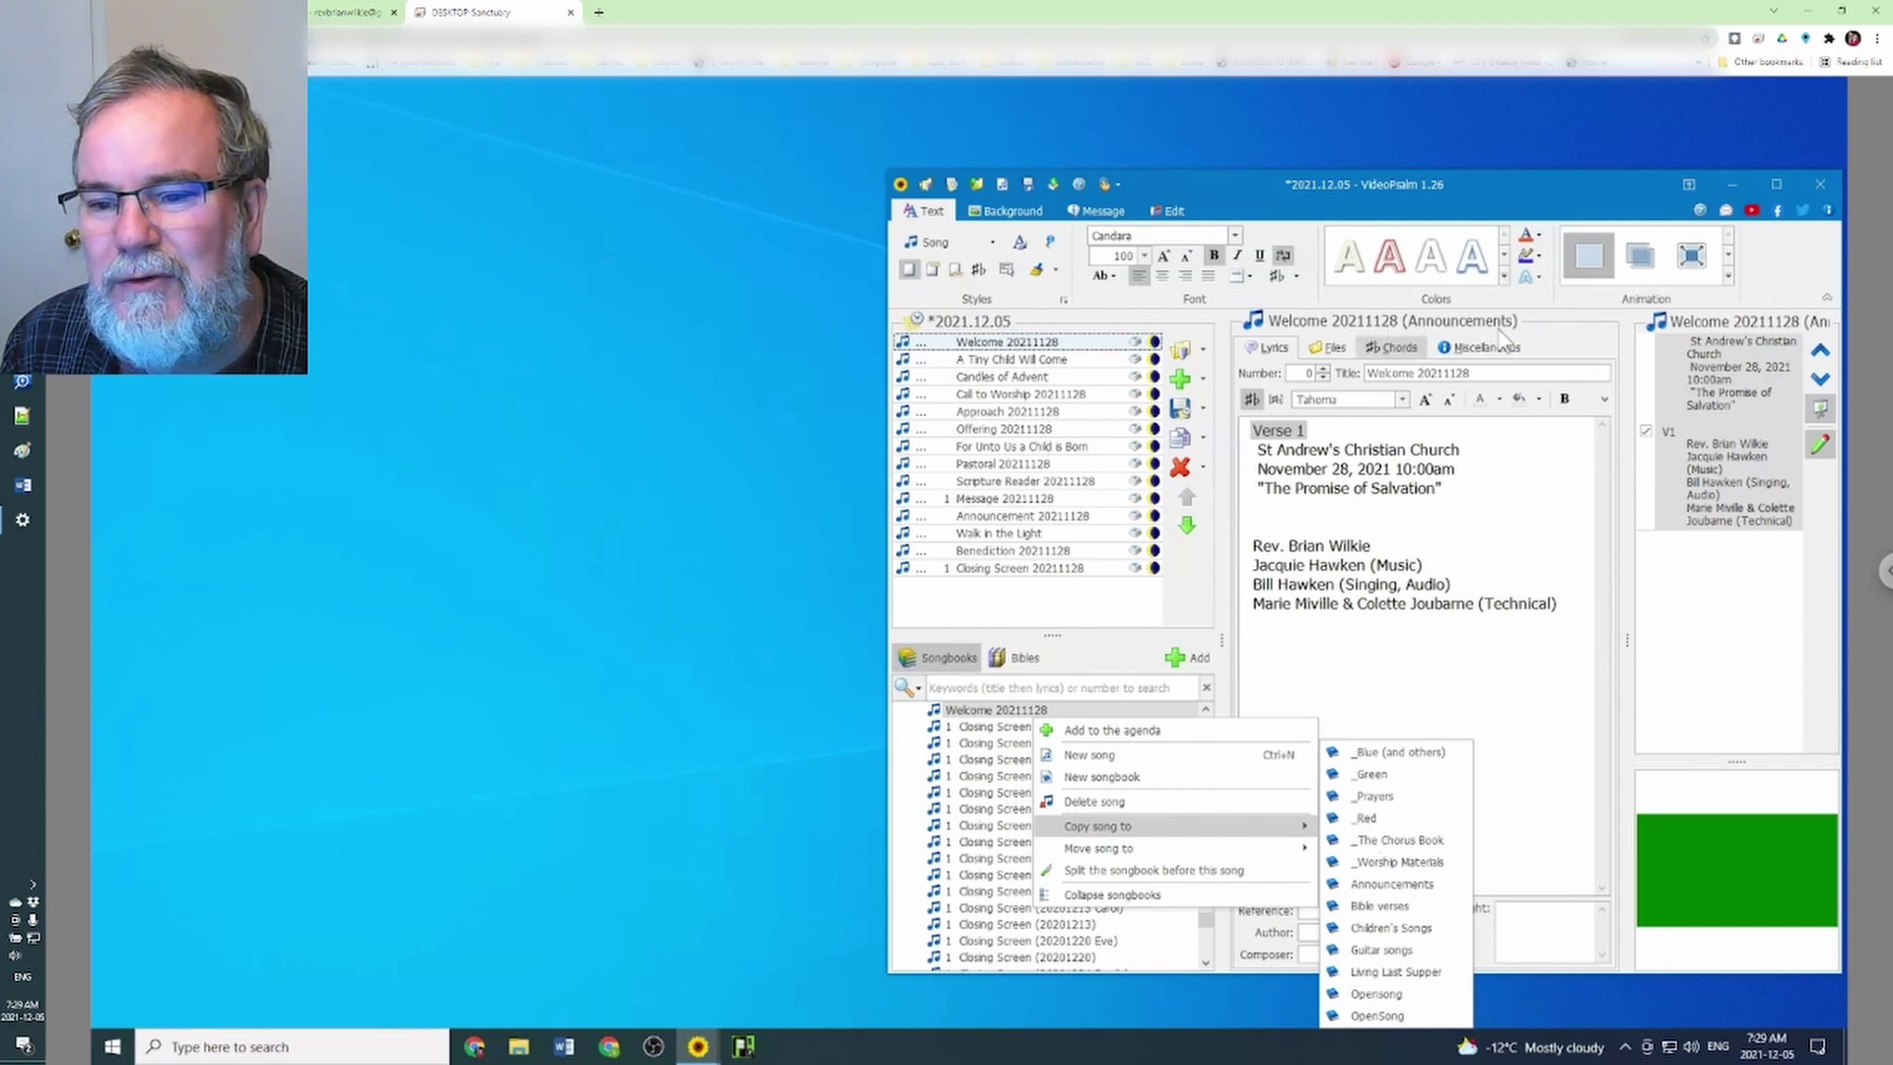
left_click(1376, 884)
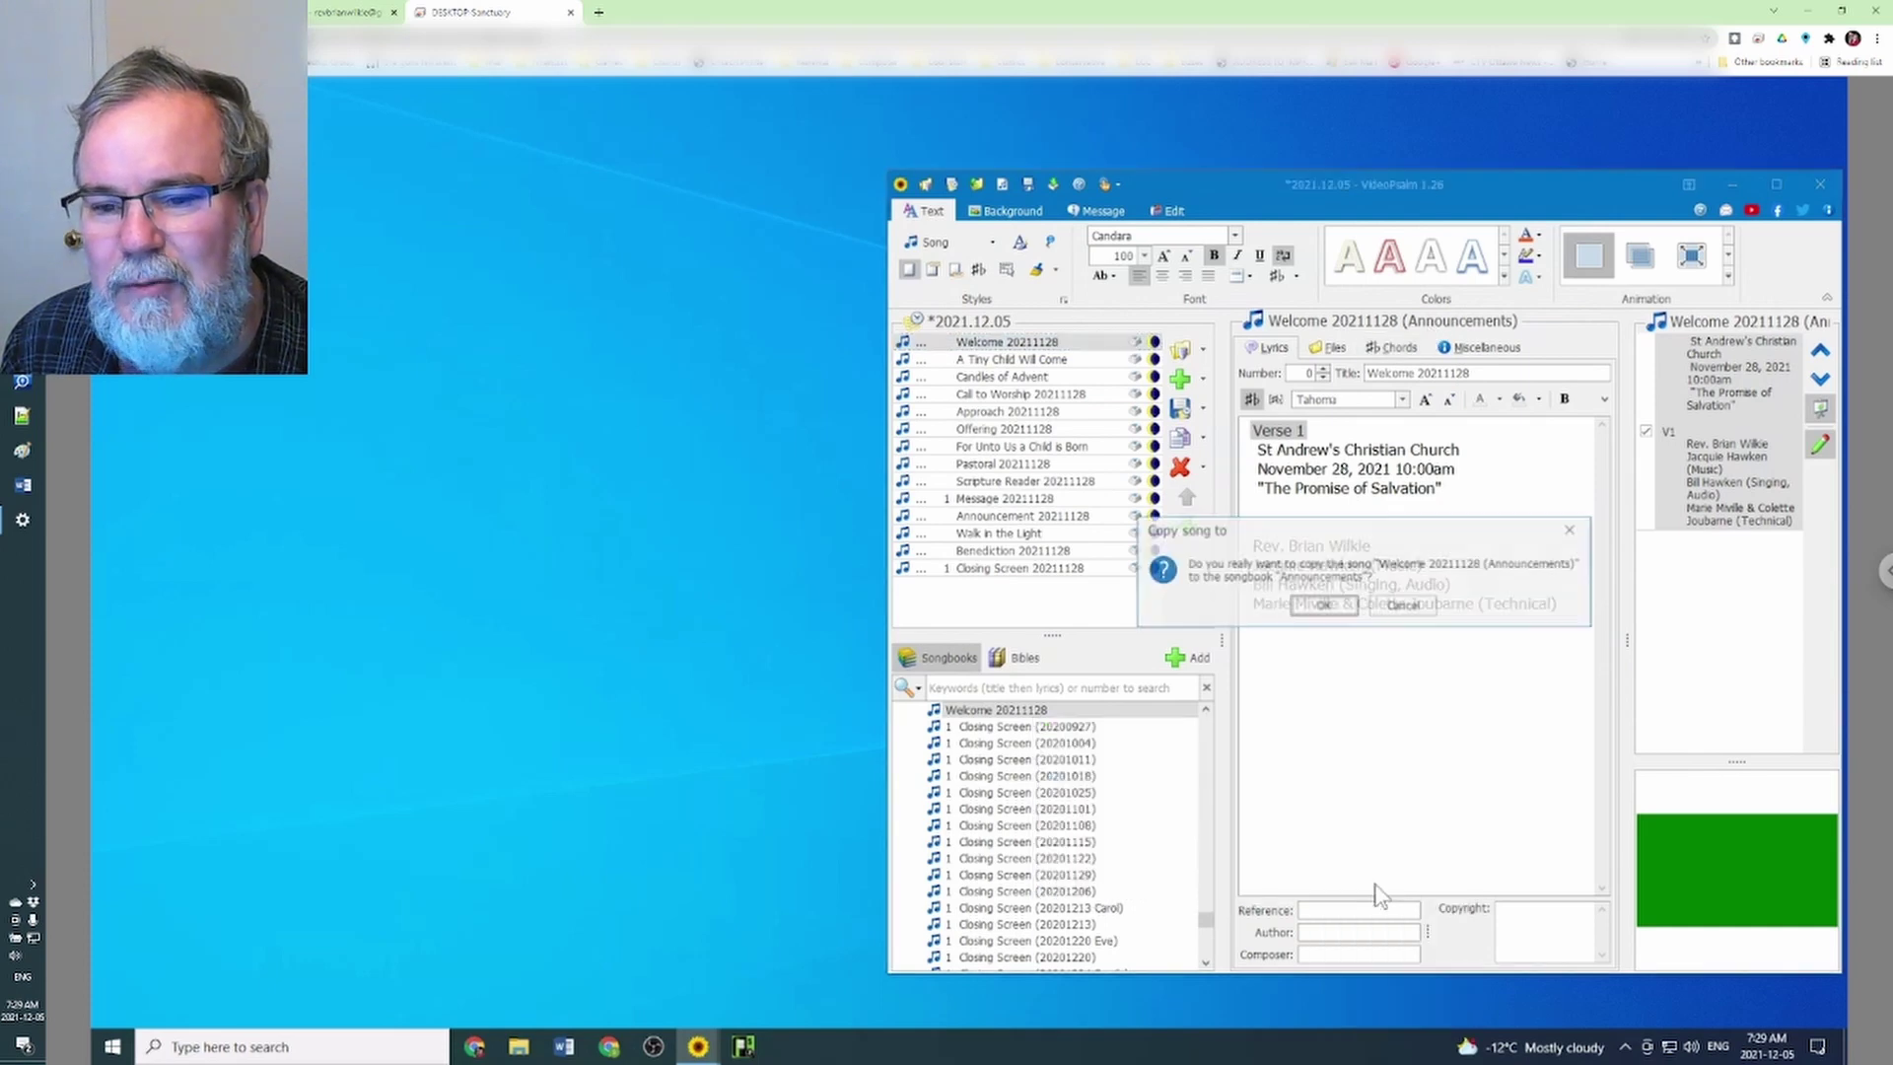
left_click(1326, 605)
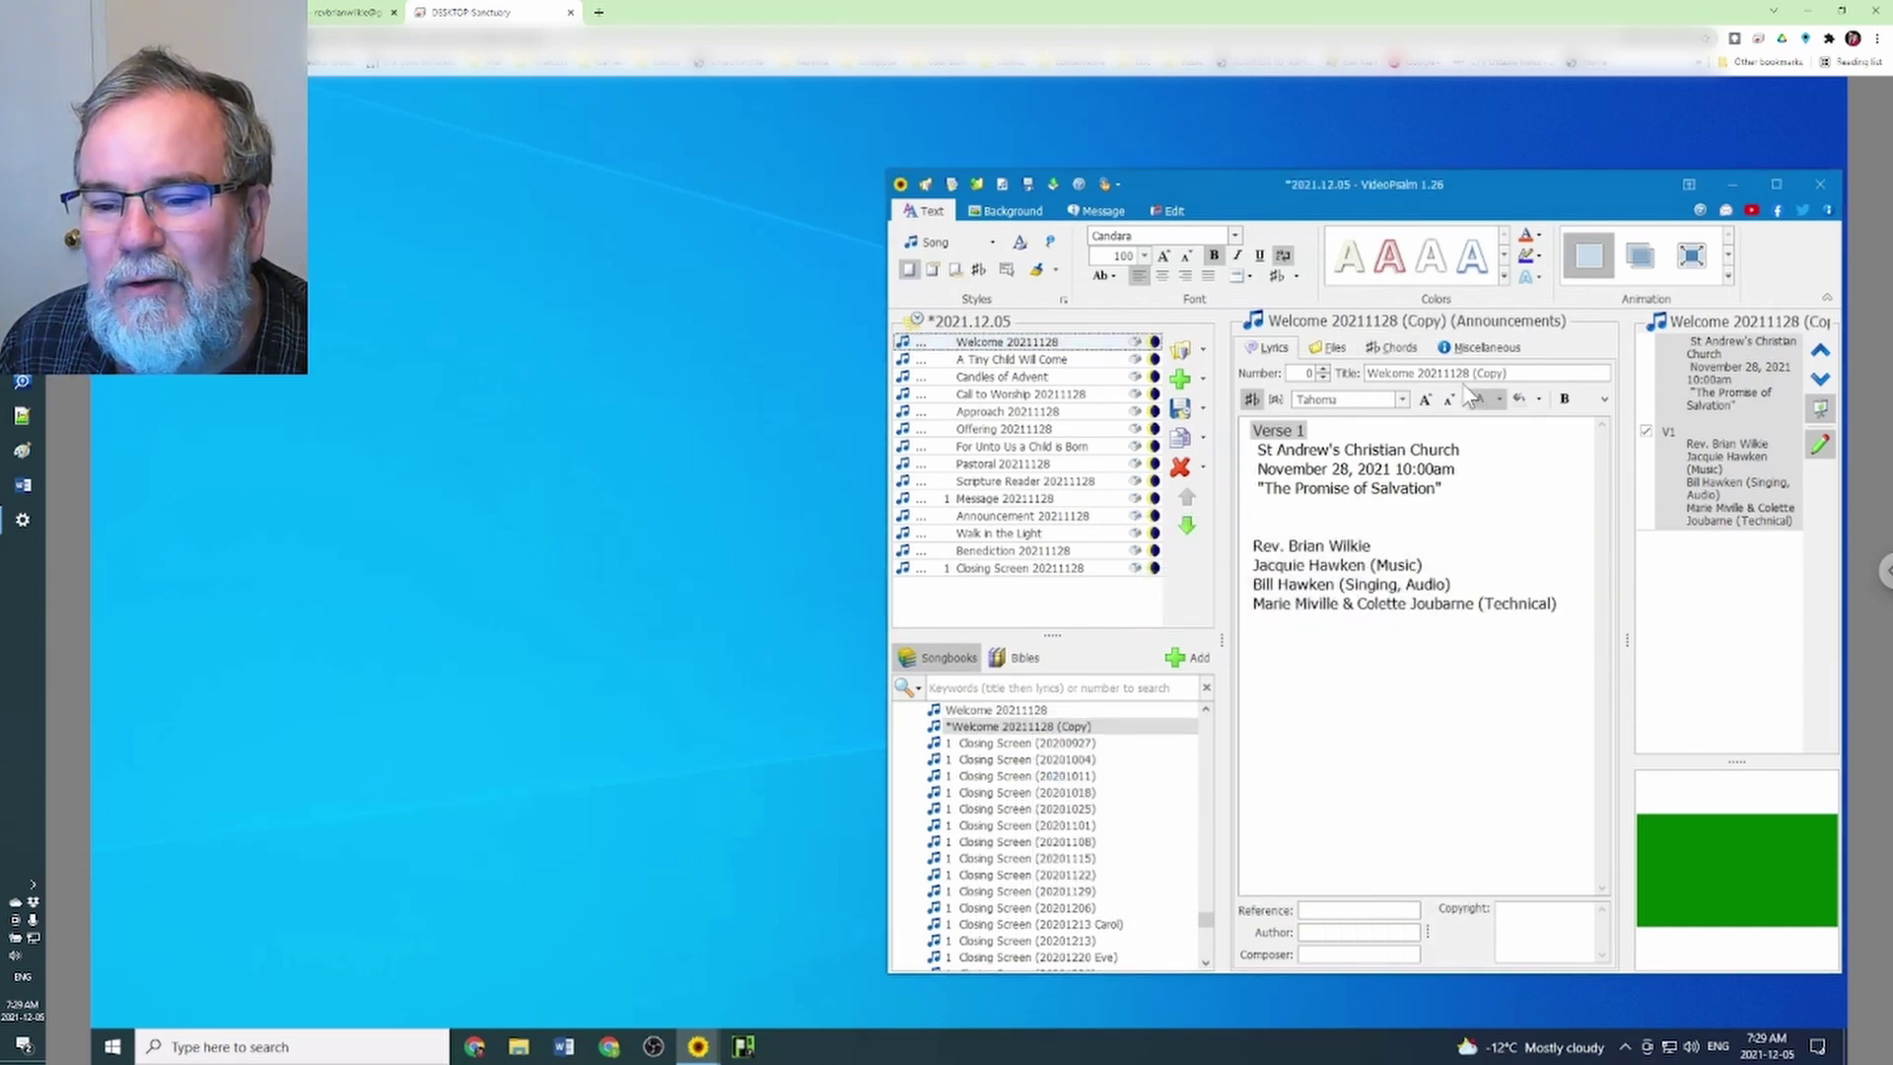
left_click_drag(1452, 374, 1538, 376)
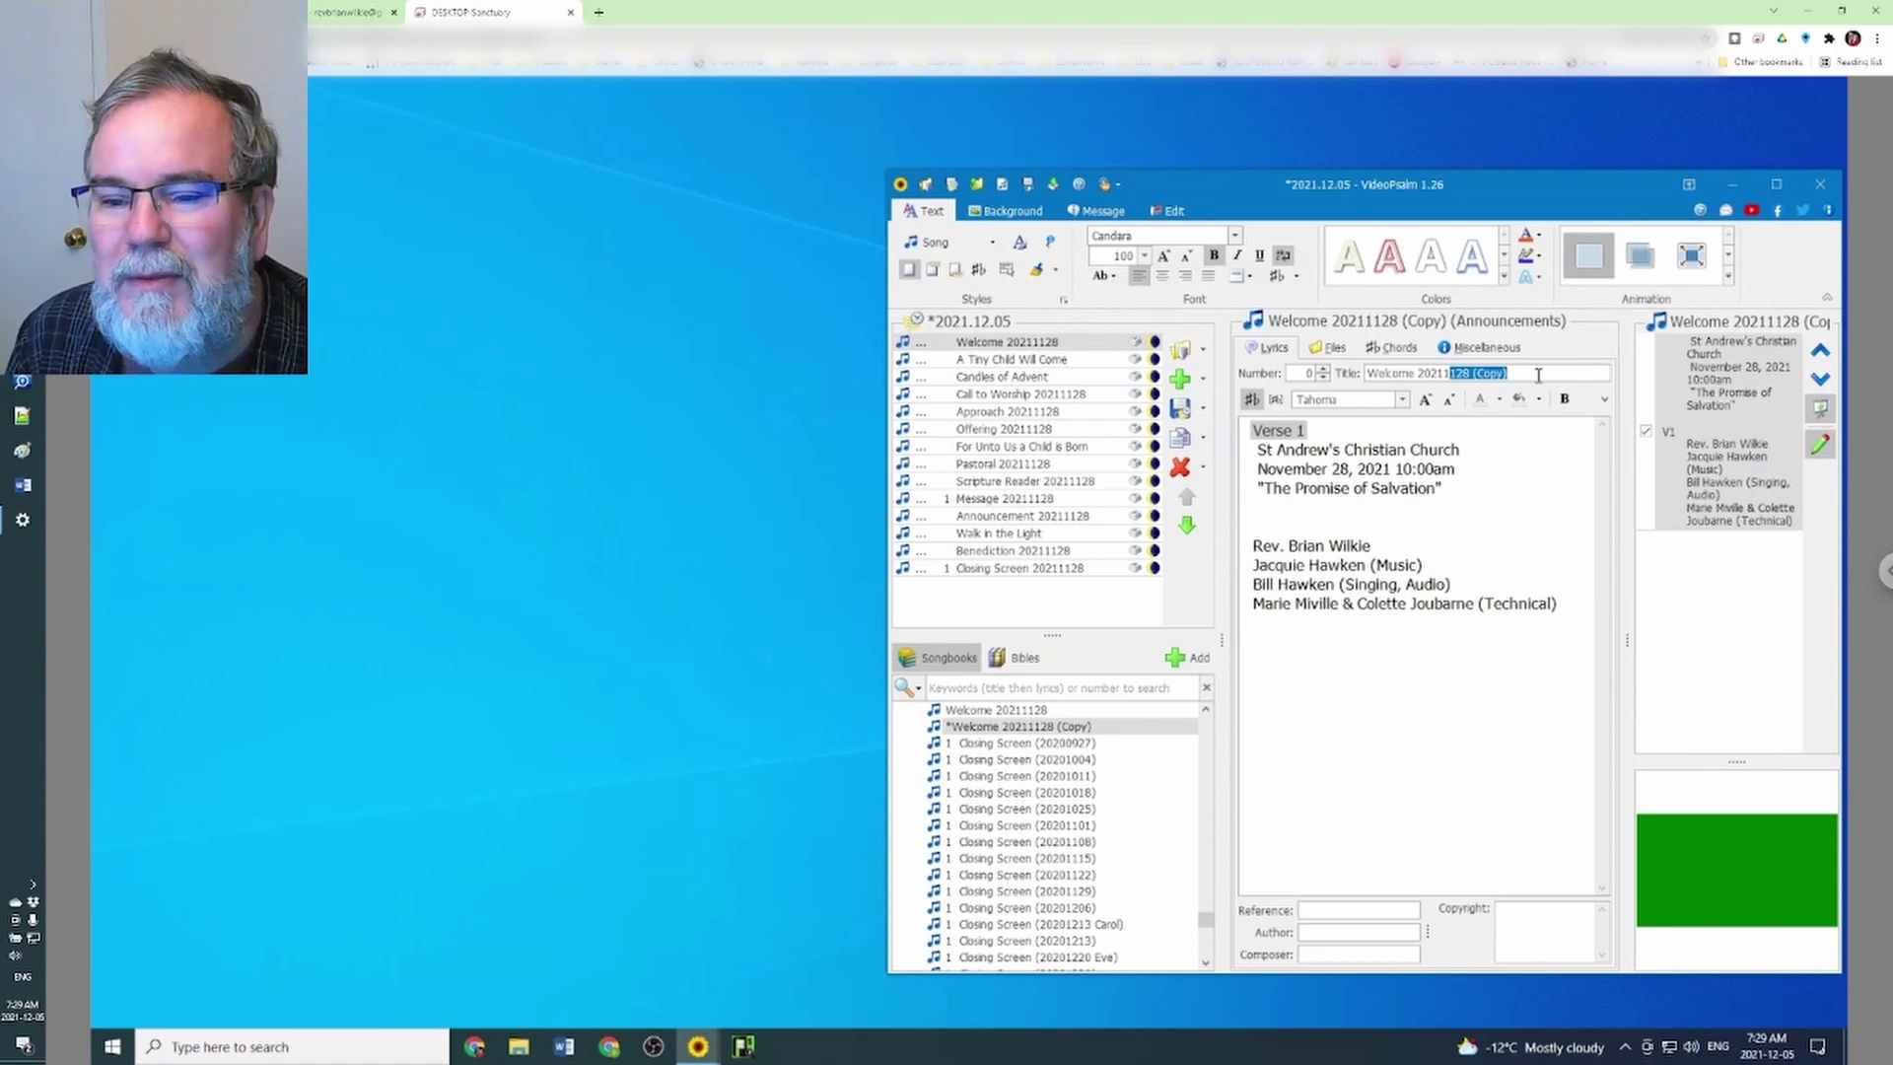
type("2")
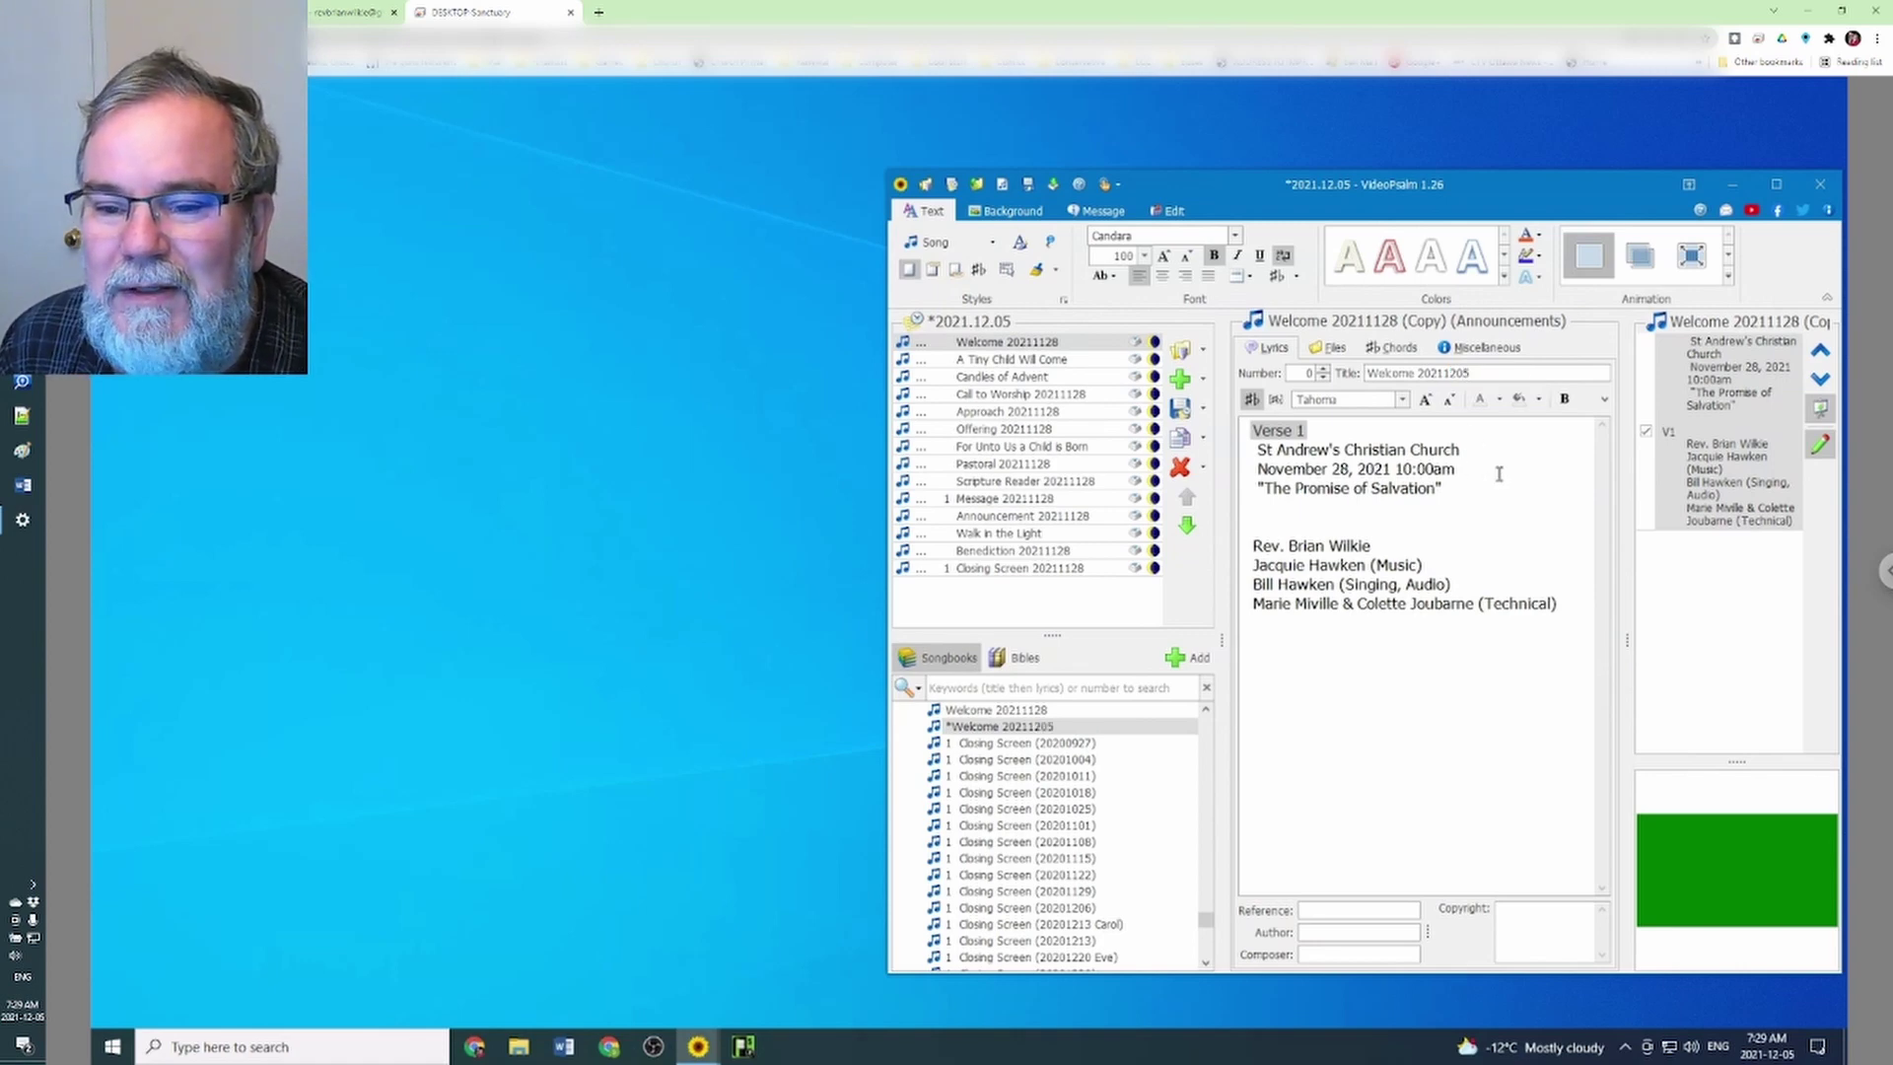
Add Welcome 20211205 to the agenda and change the date in its text to December 5
left_click(1193, 656)
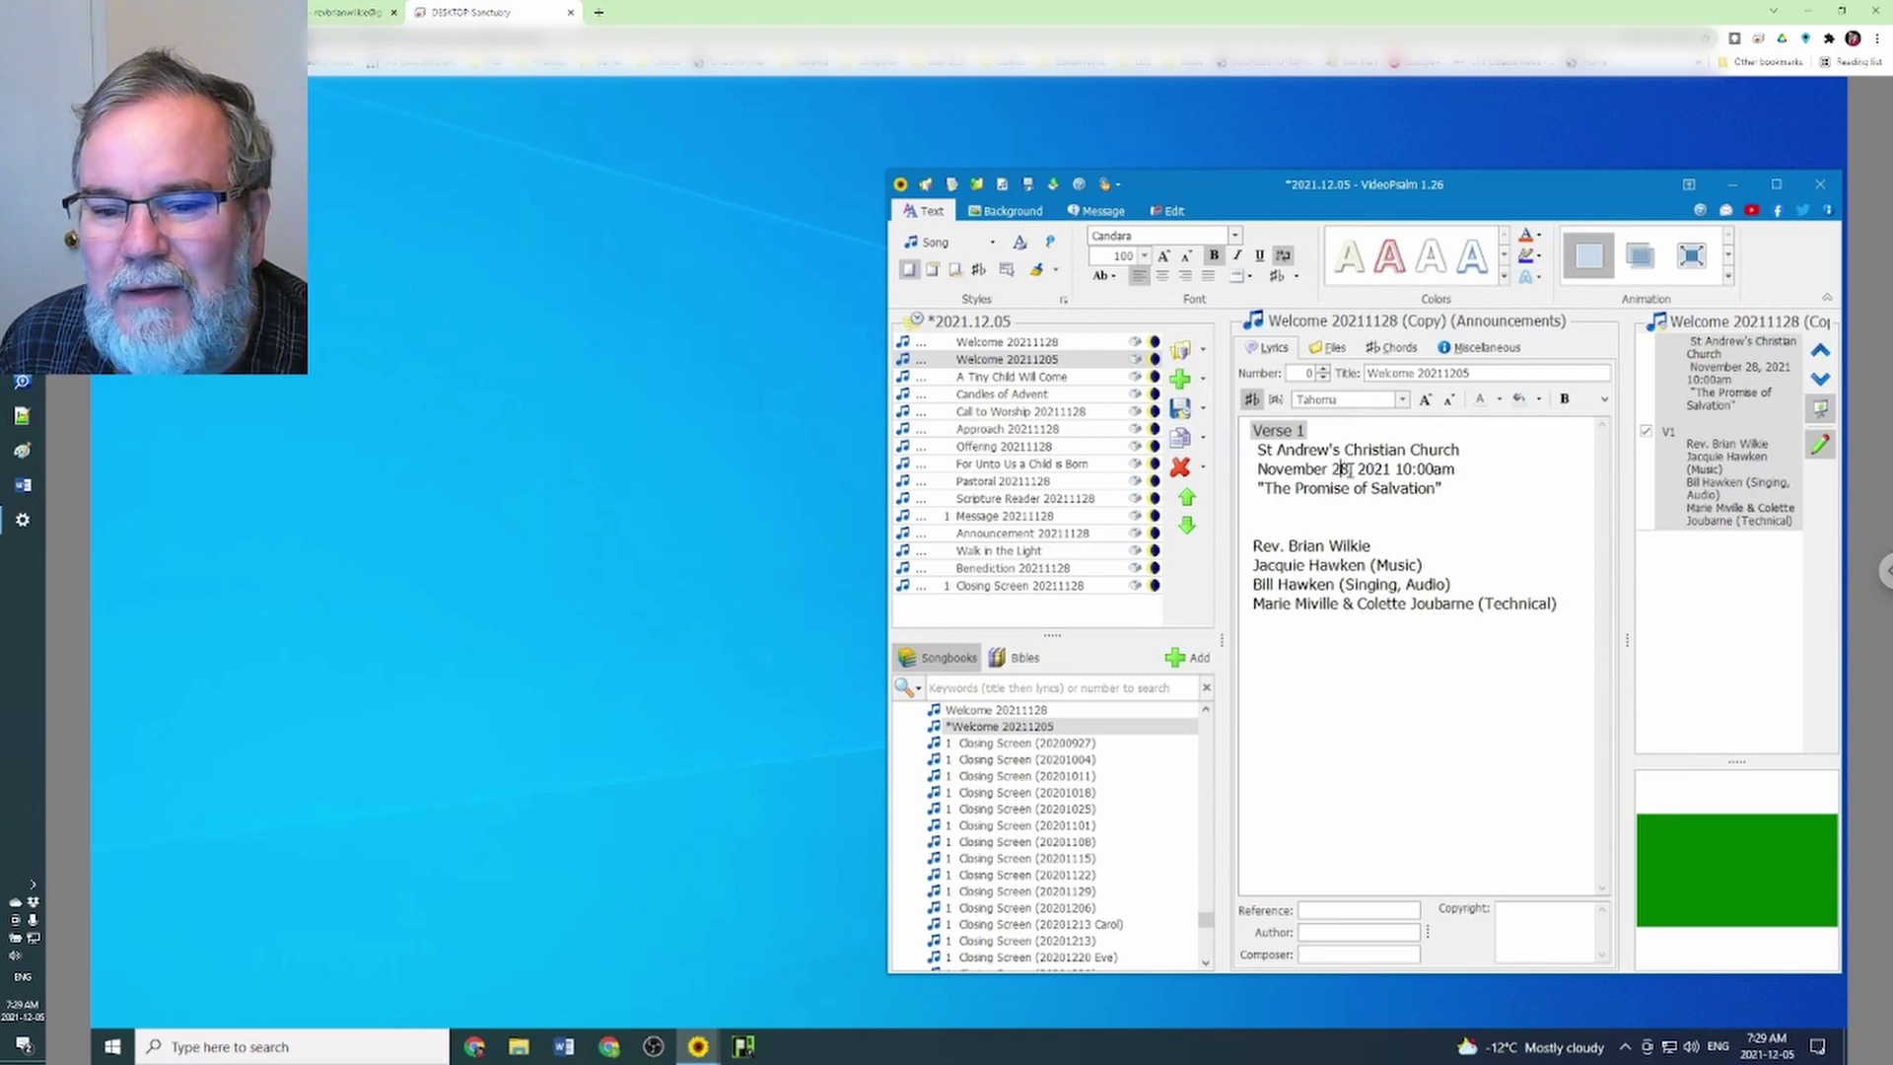
left_click_drag(1347, 469, 1257, 469)
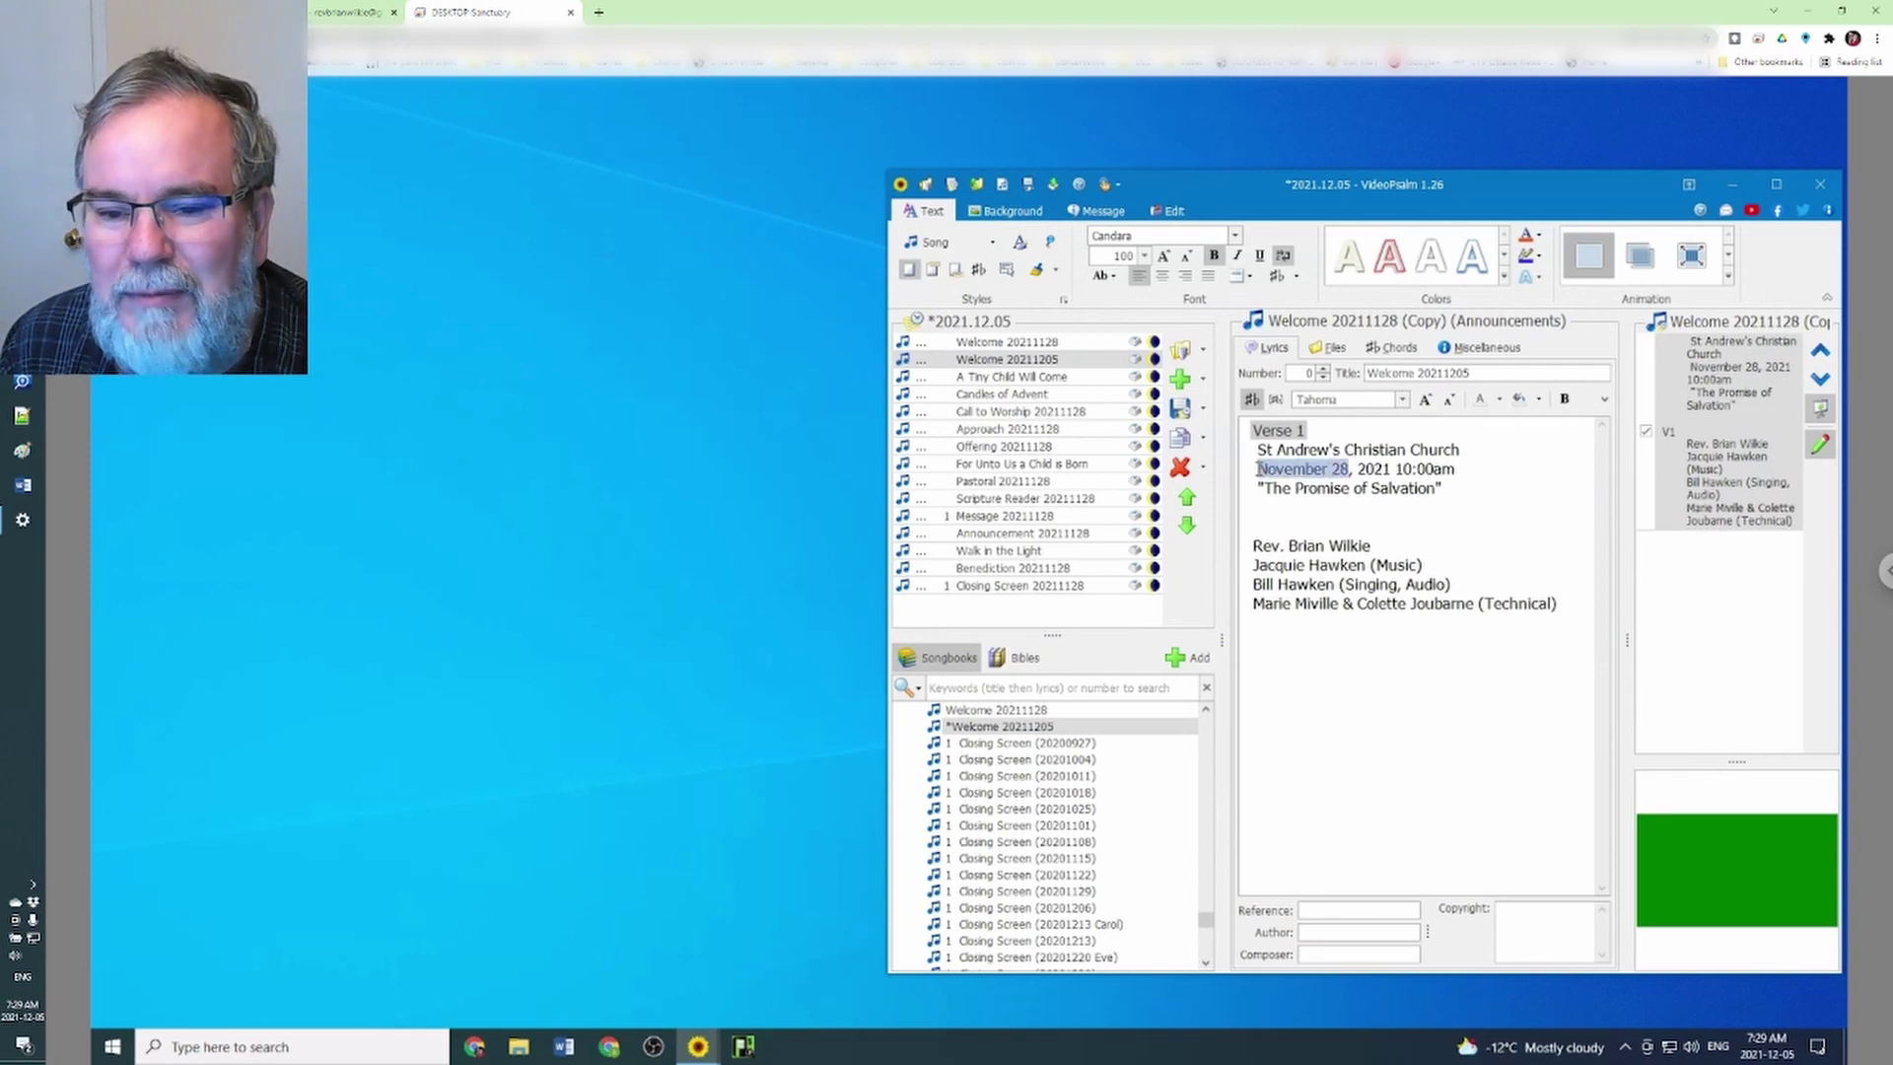
type("Decemb")
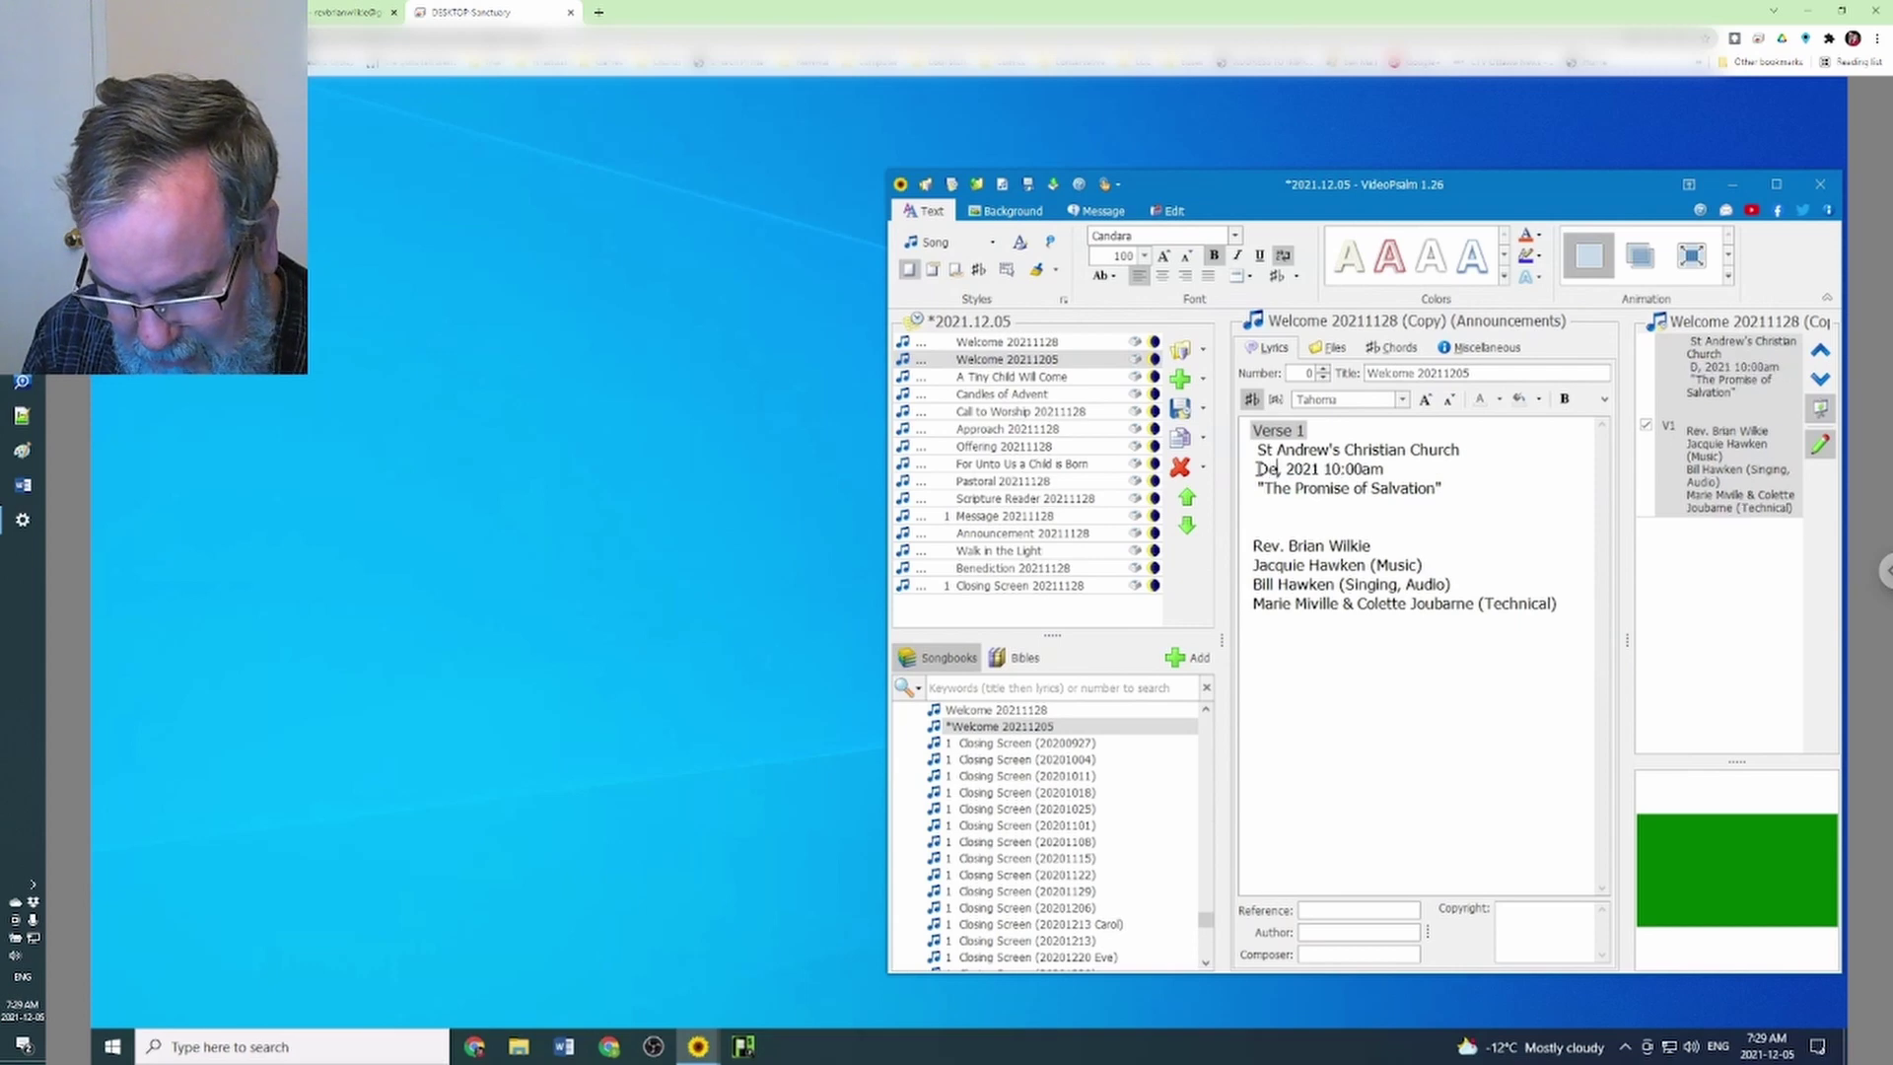
type("er 5")
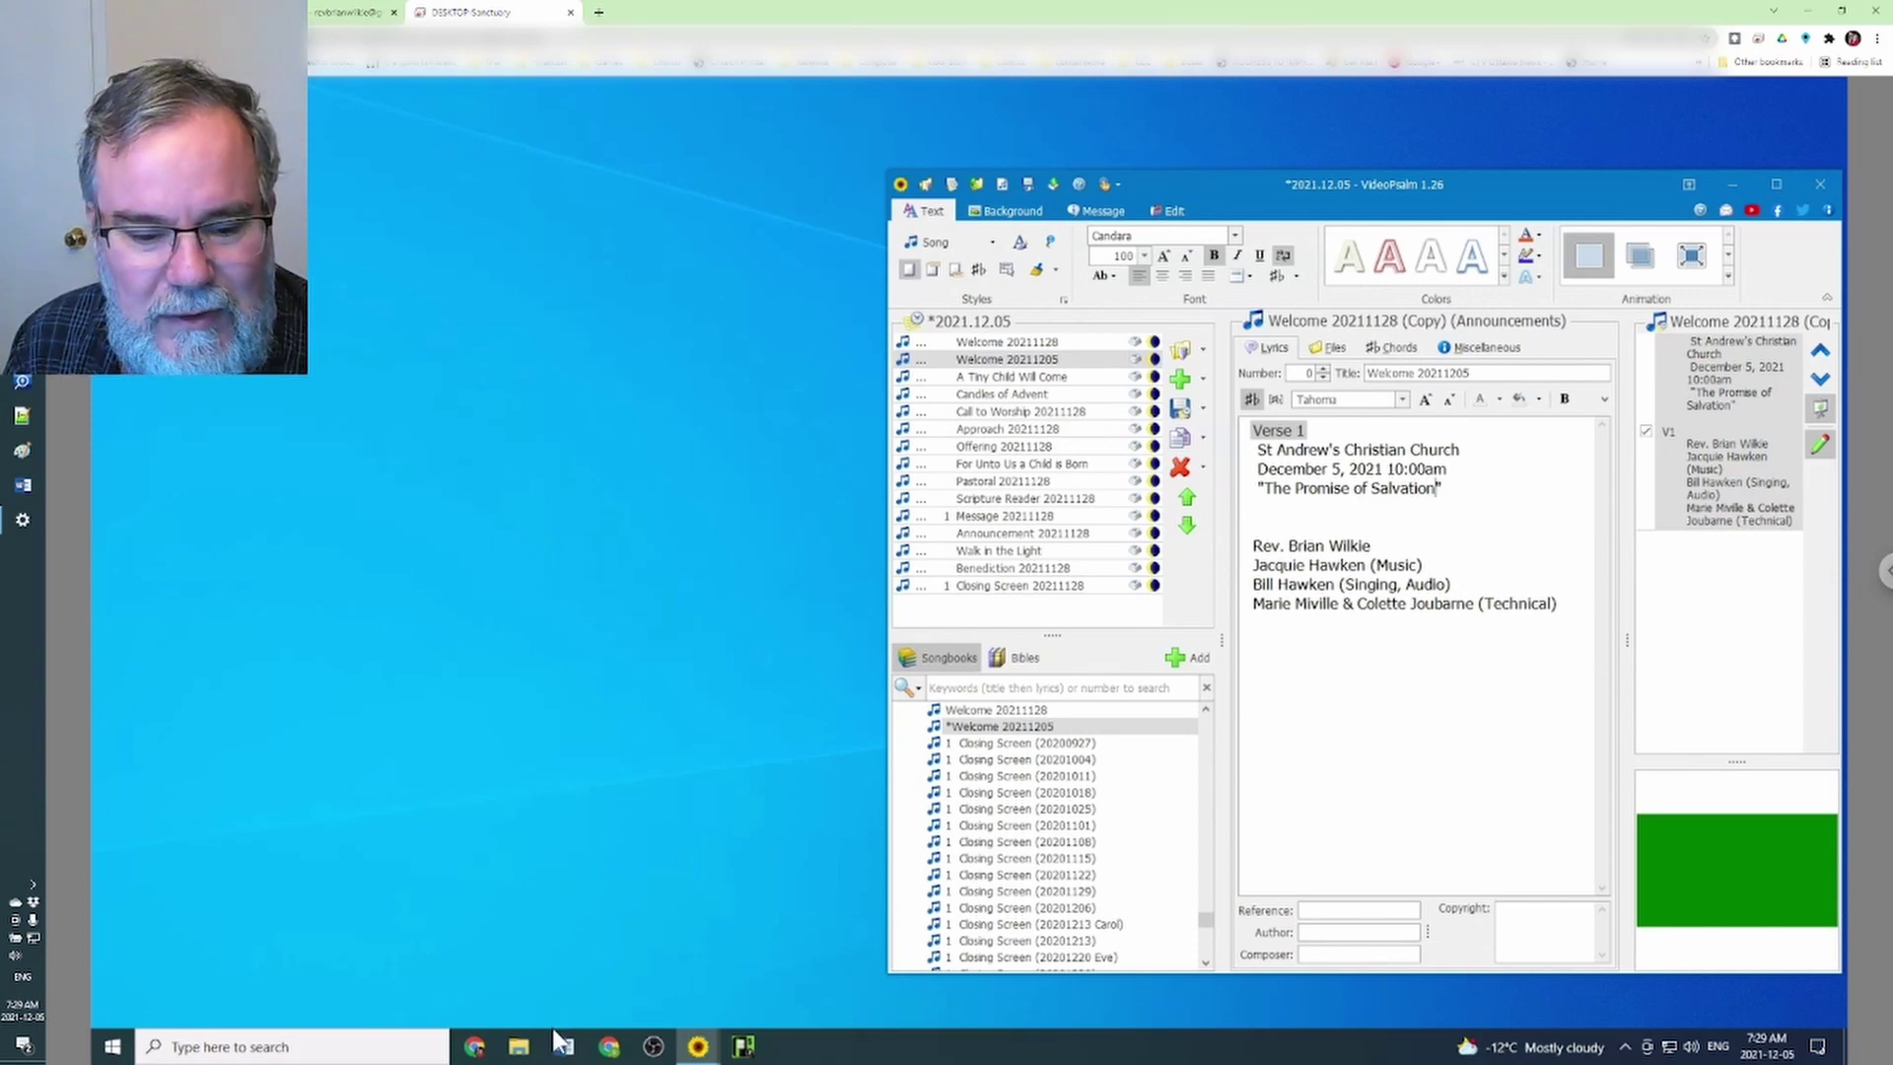
Open 20211205.docx from the 2021 Services folder in Word and place its window beside the VideoPsalm window
left_click(516, 1051)
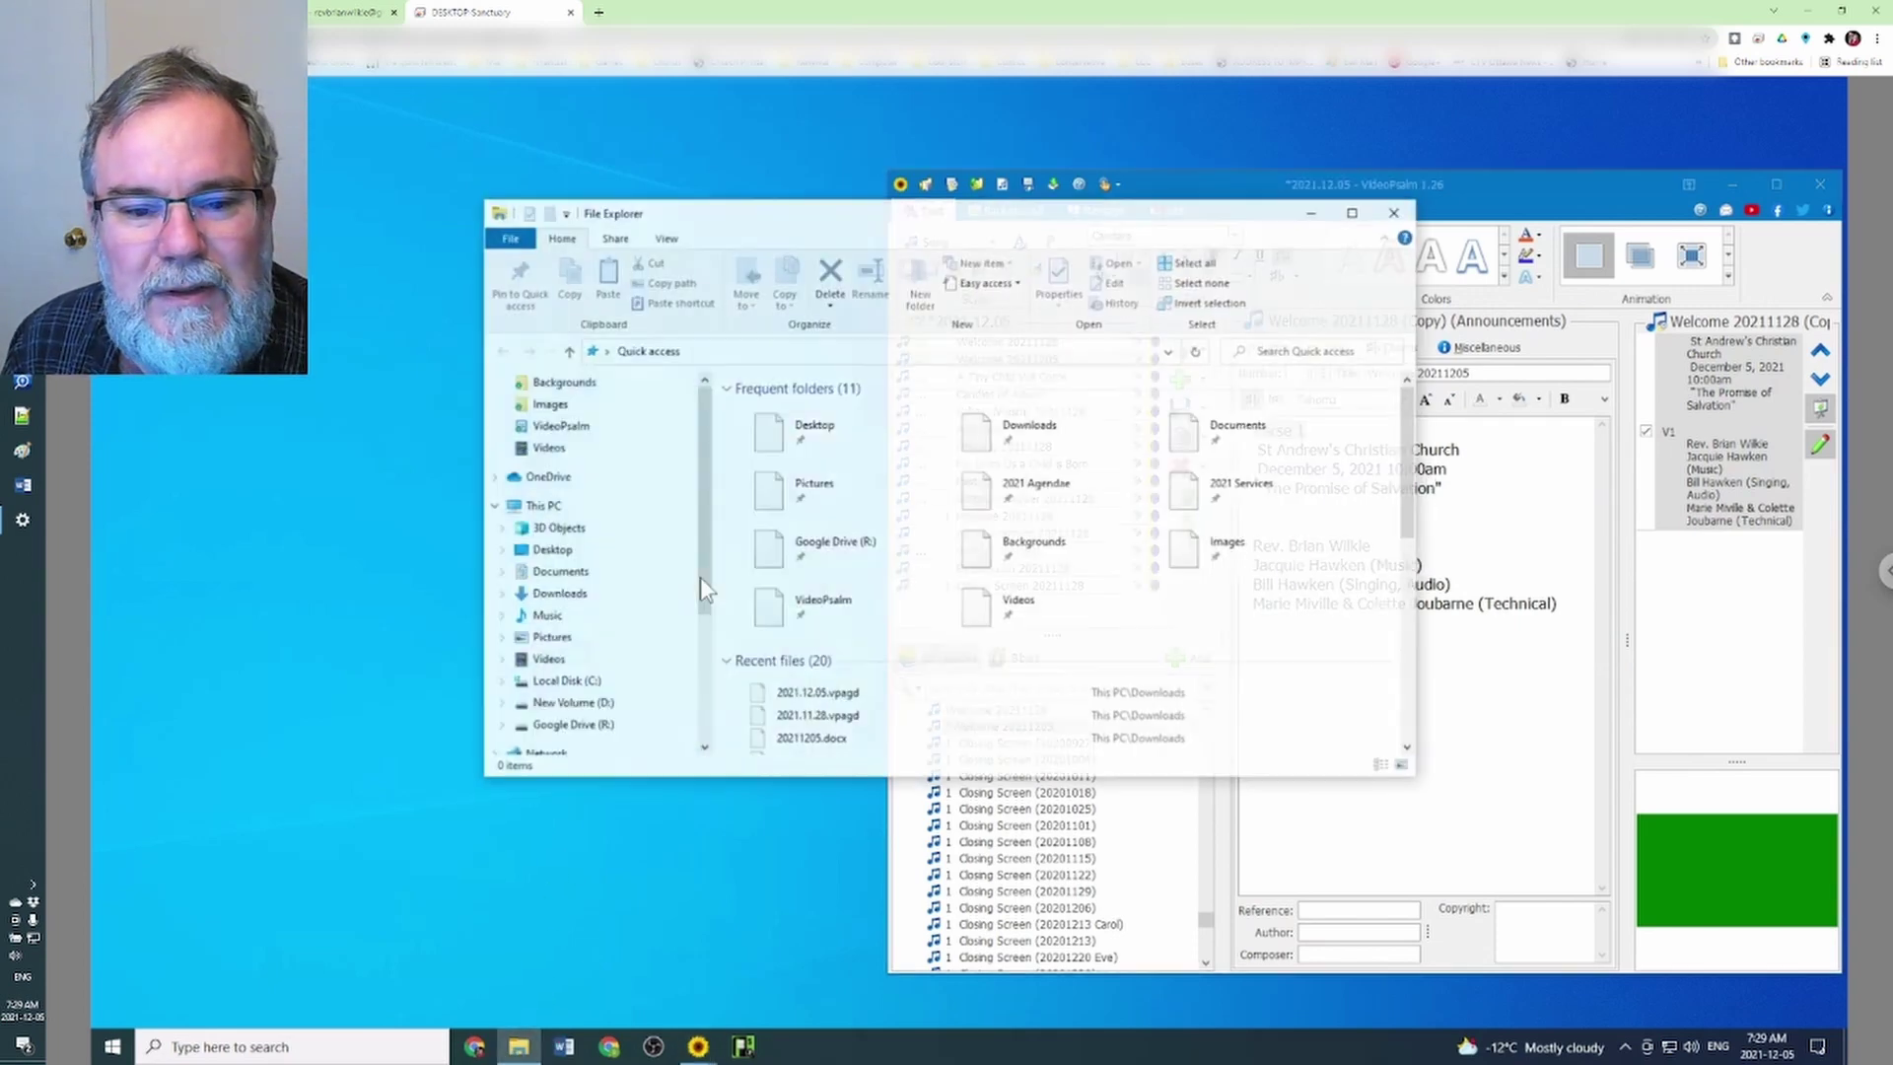
left_click(573, 527)
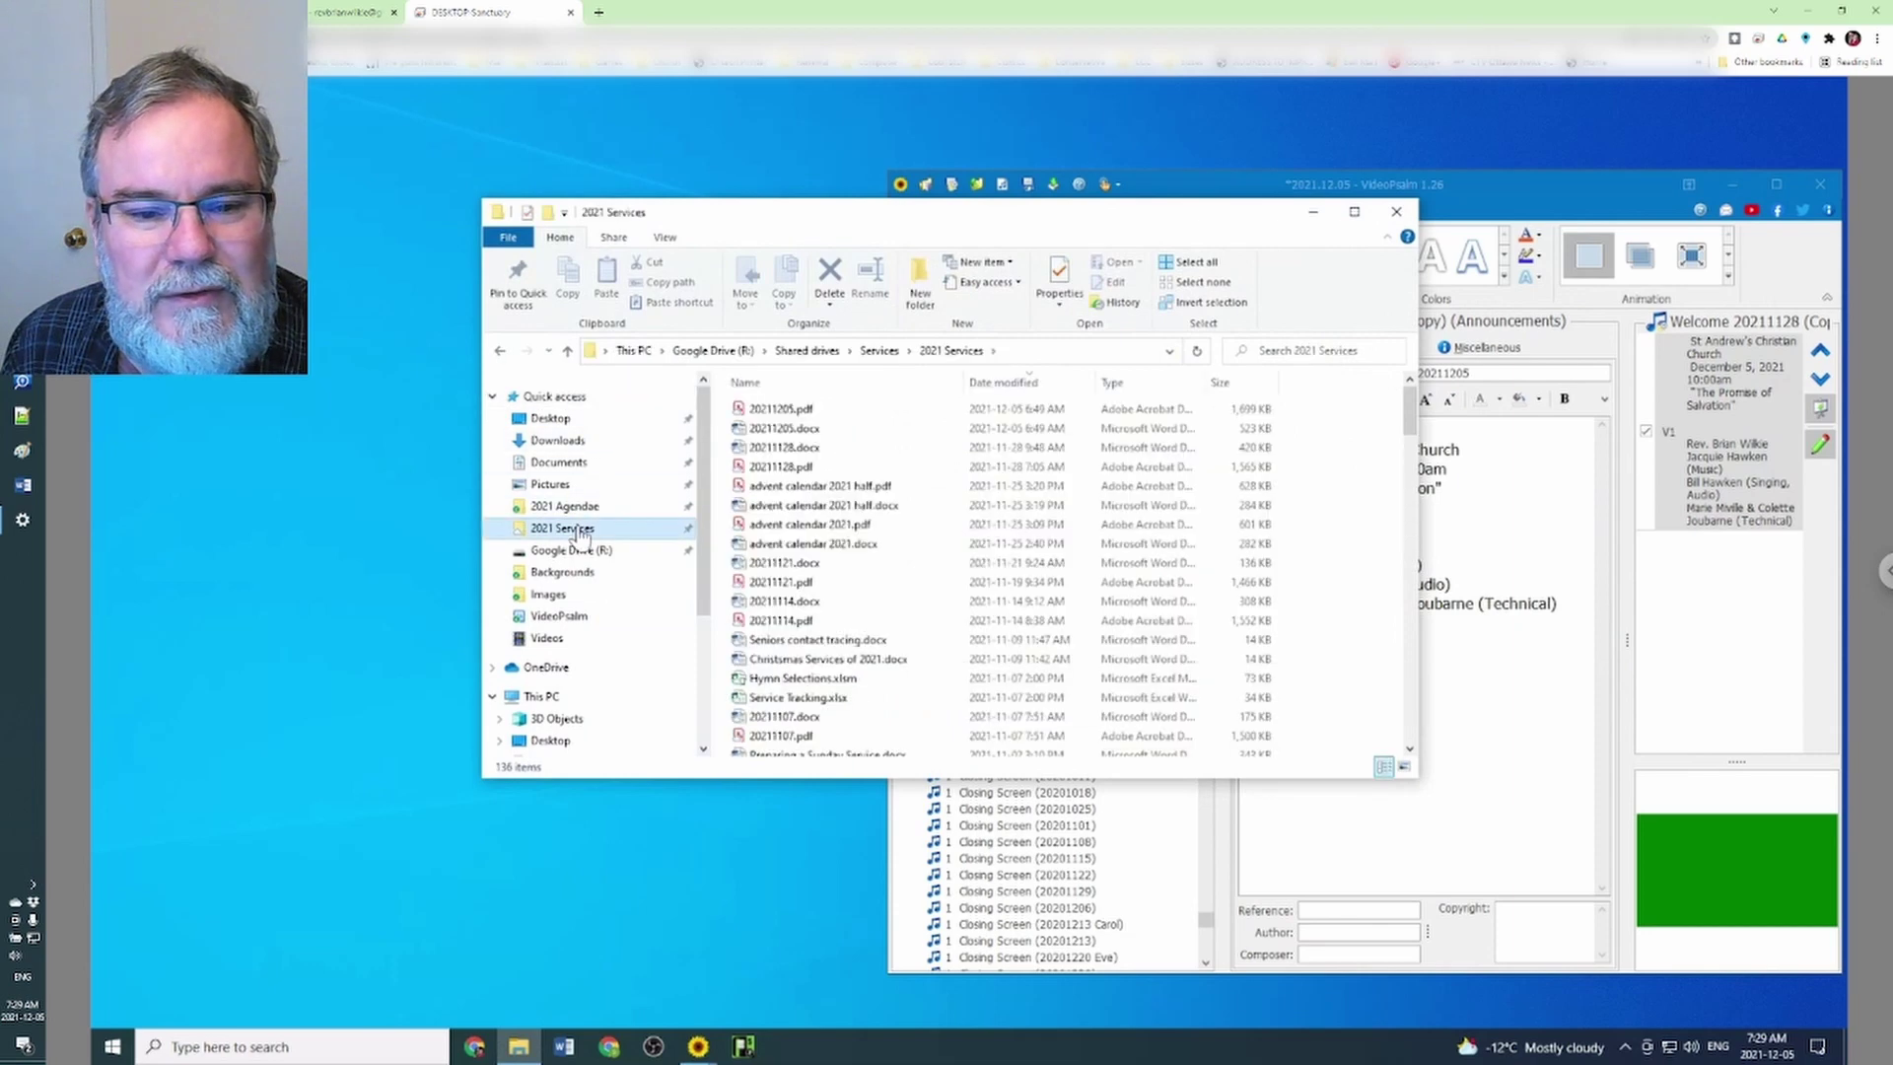
double_click(789, 430)
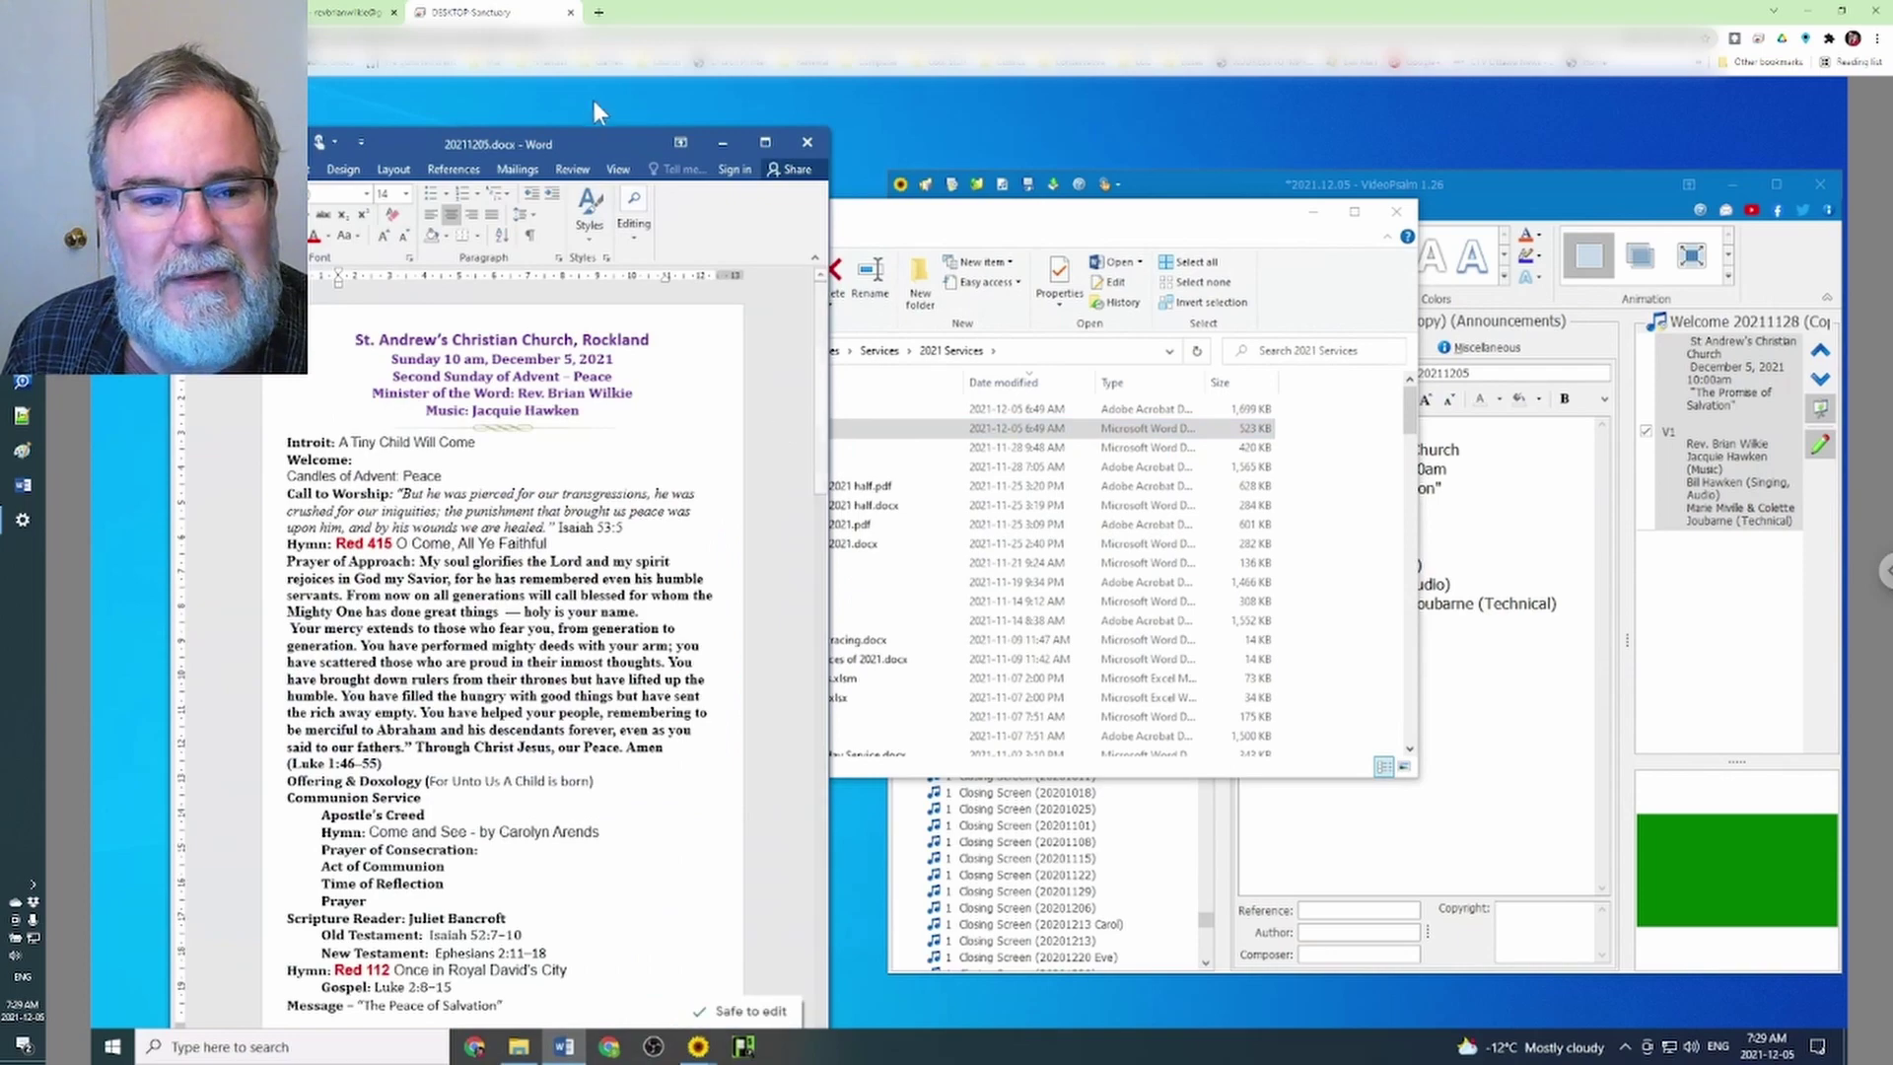
left_click_drag(586, 140, 536, 91)
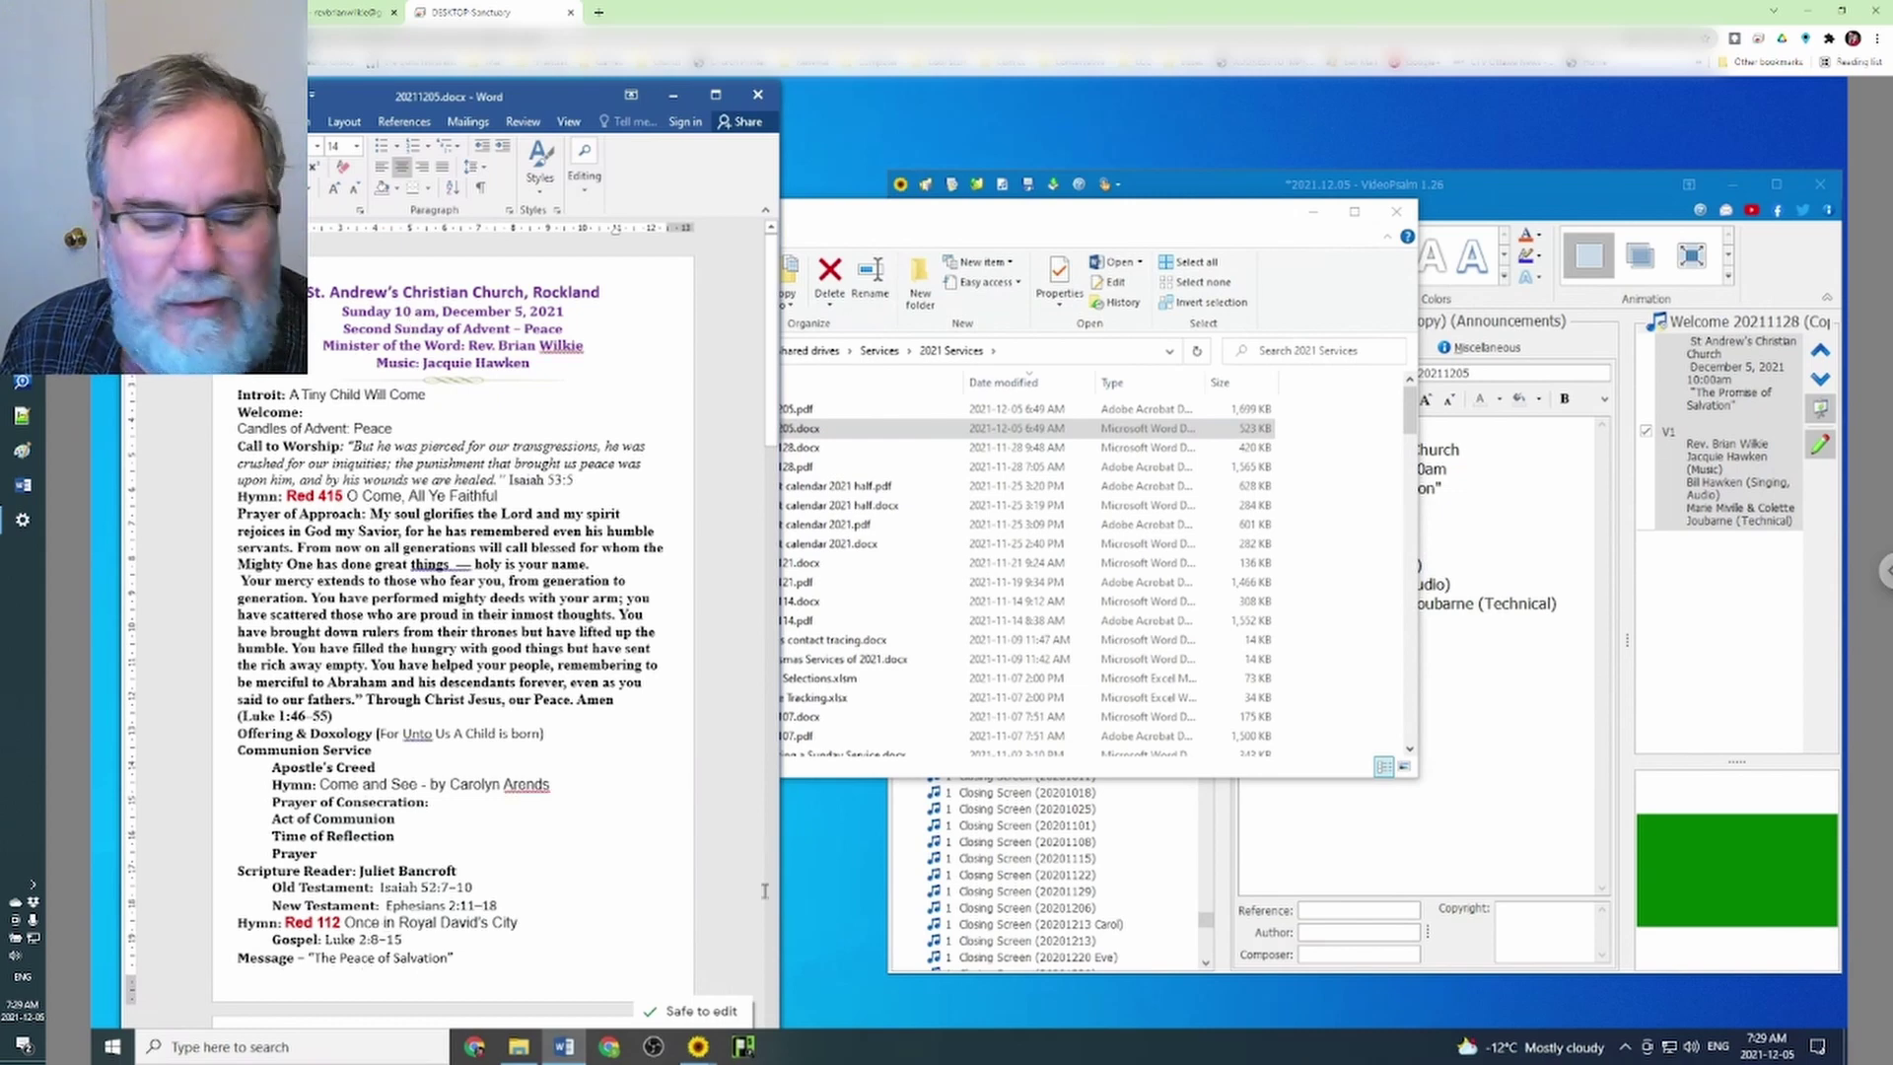
Back in VideoPsalm, change the message title in the Welcome 20211205 text to "The Peace of Salvation"
left_click(1494, 677)
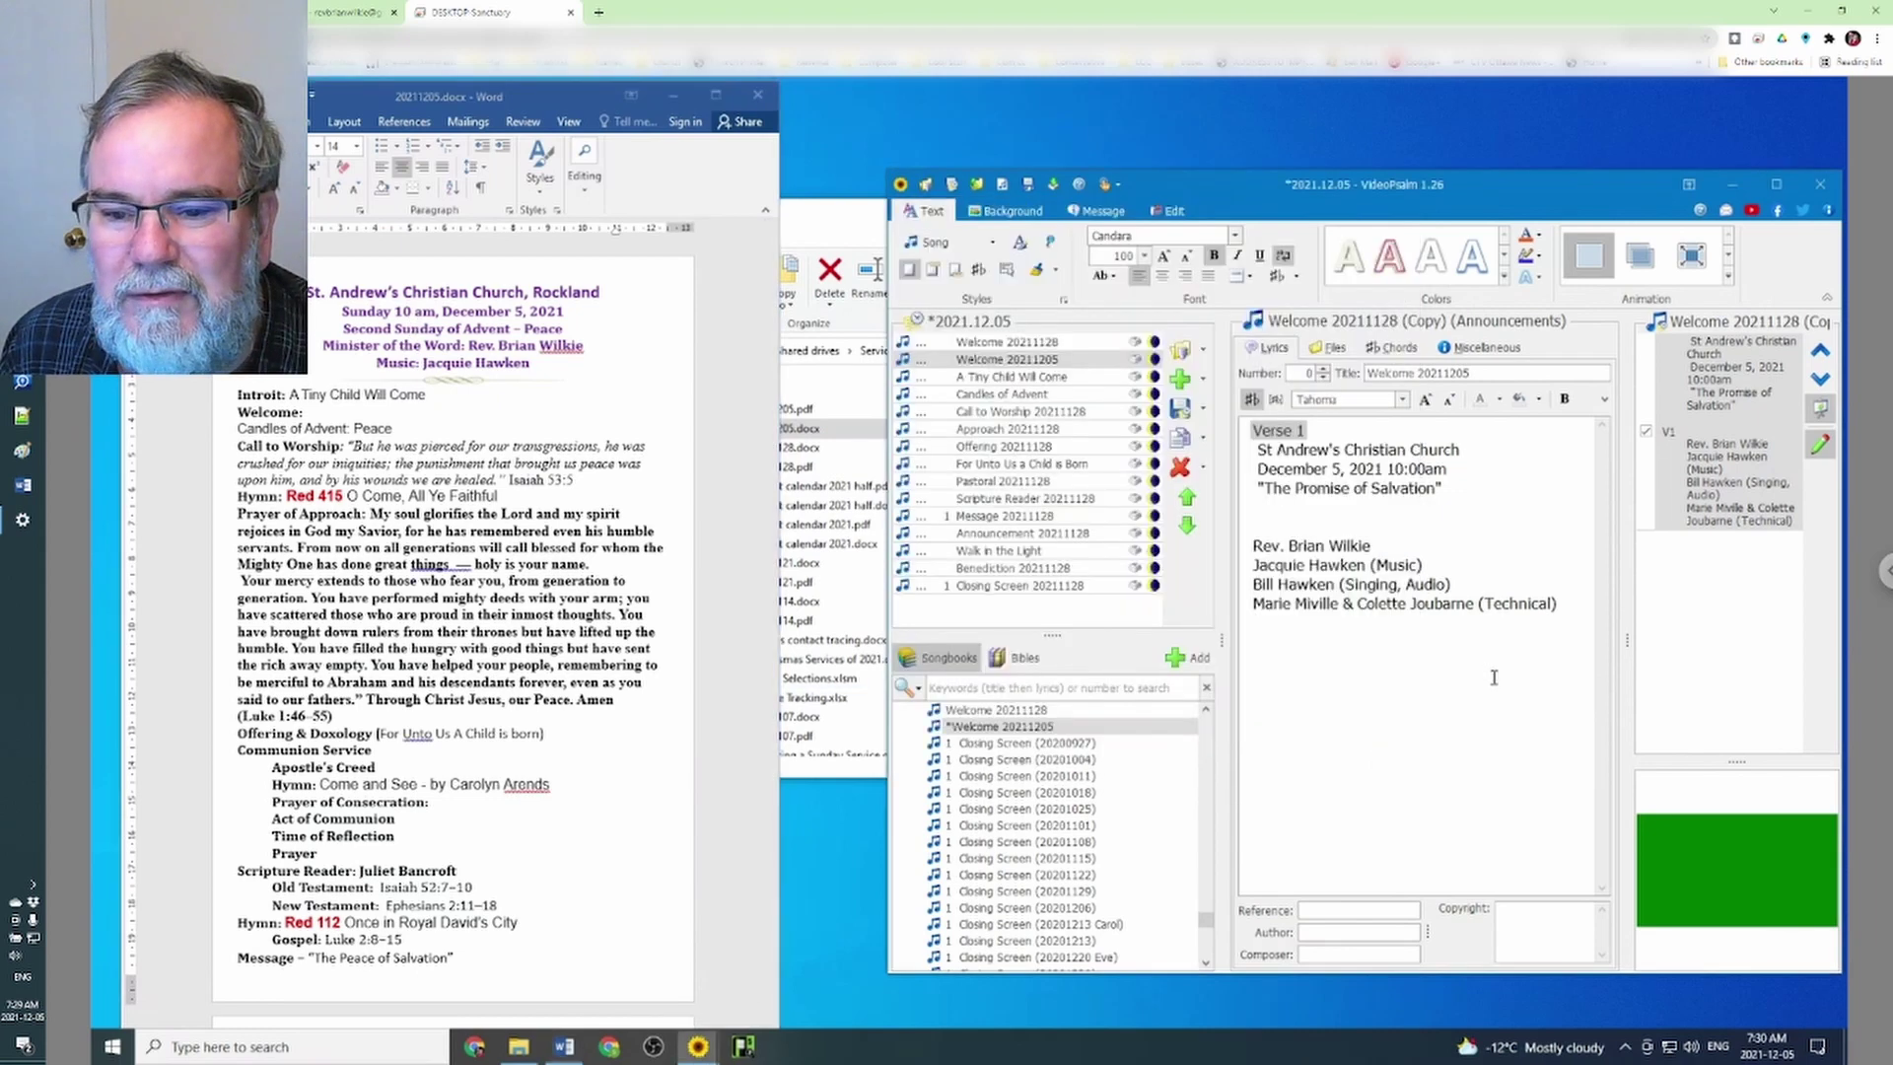
left_click_drag(1308, 490, 1345, 489)
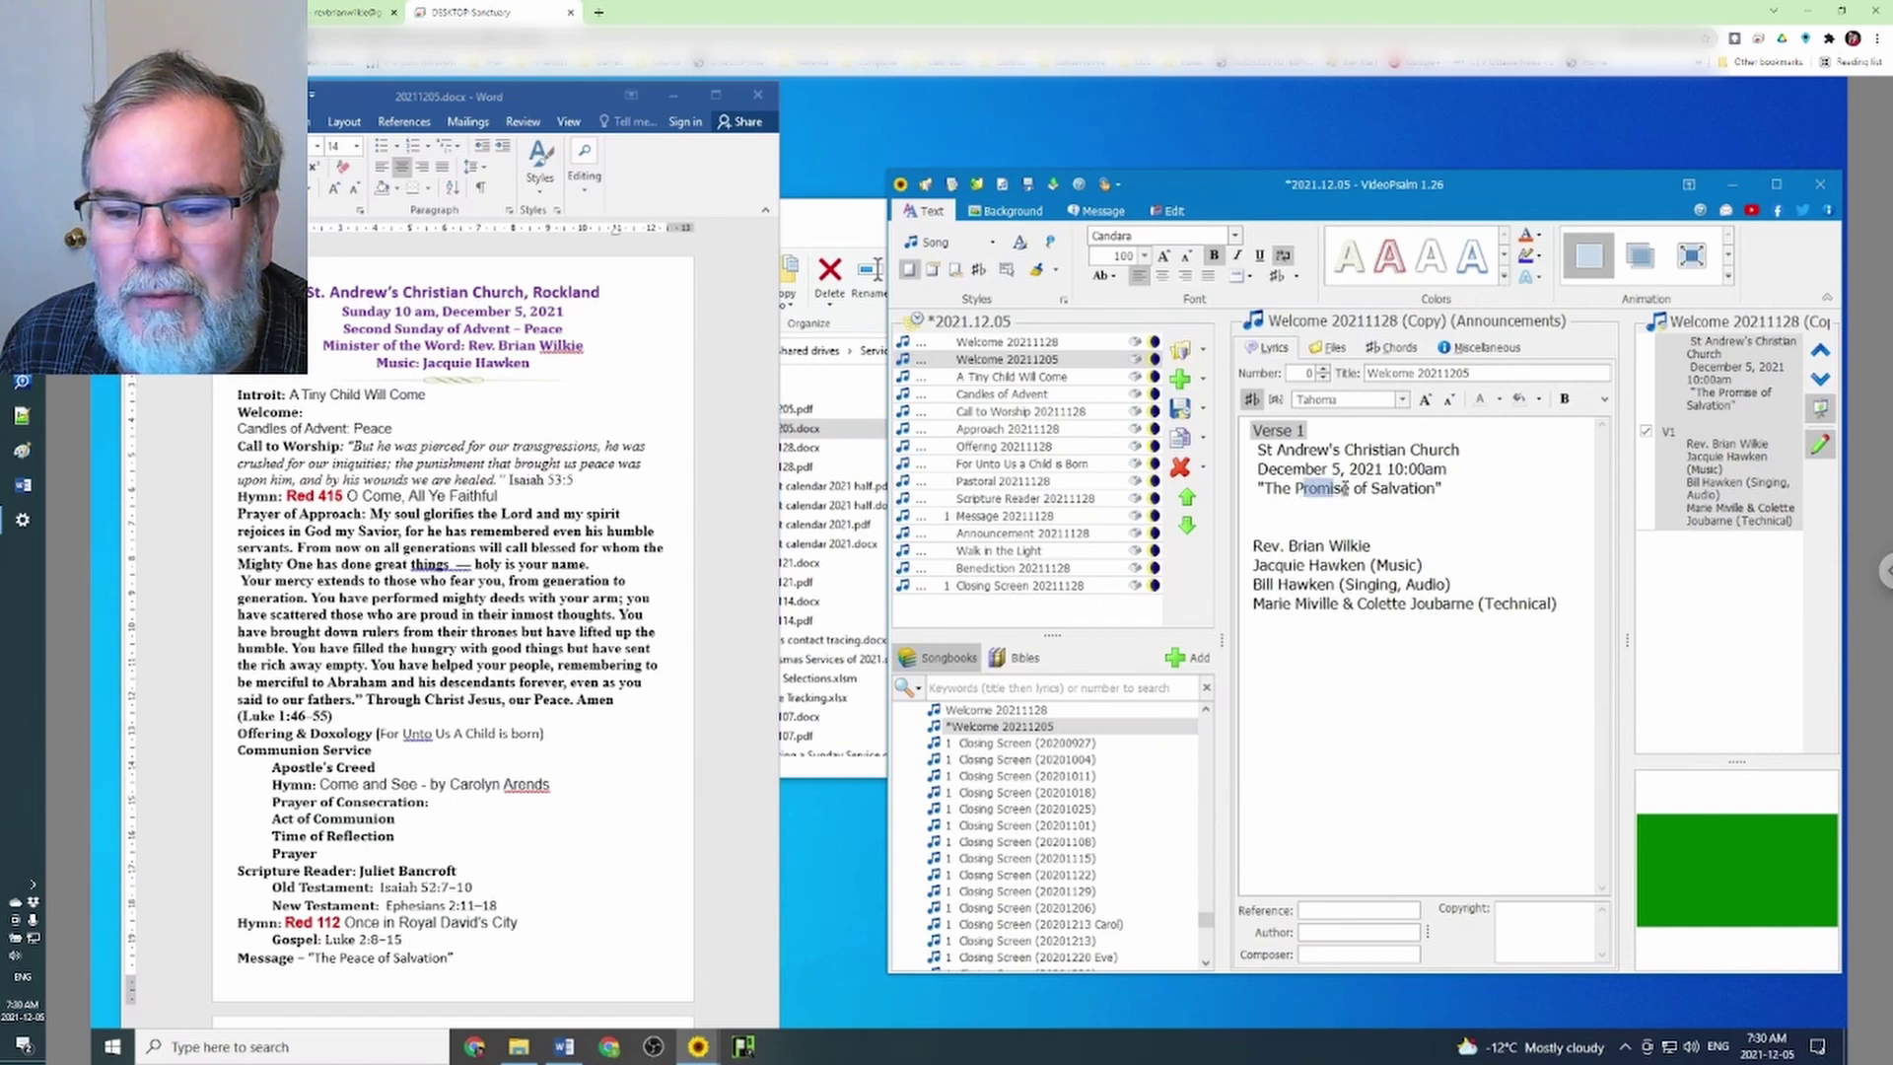
type("eac")
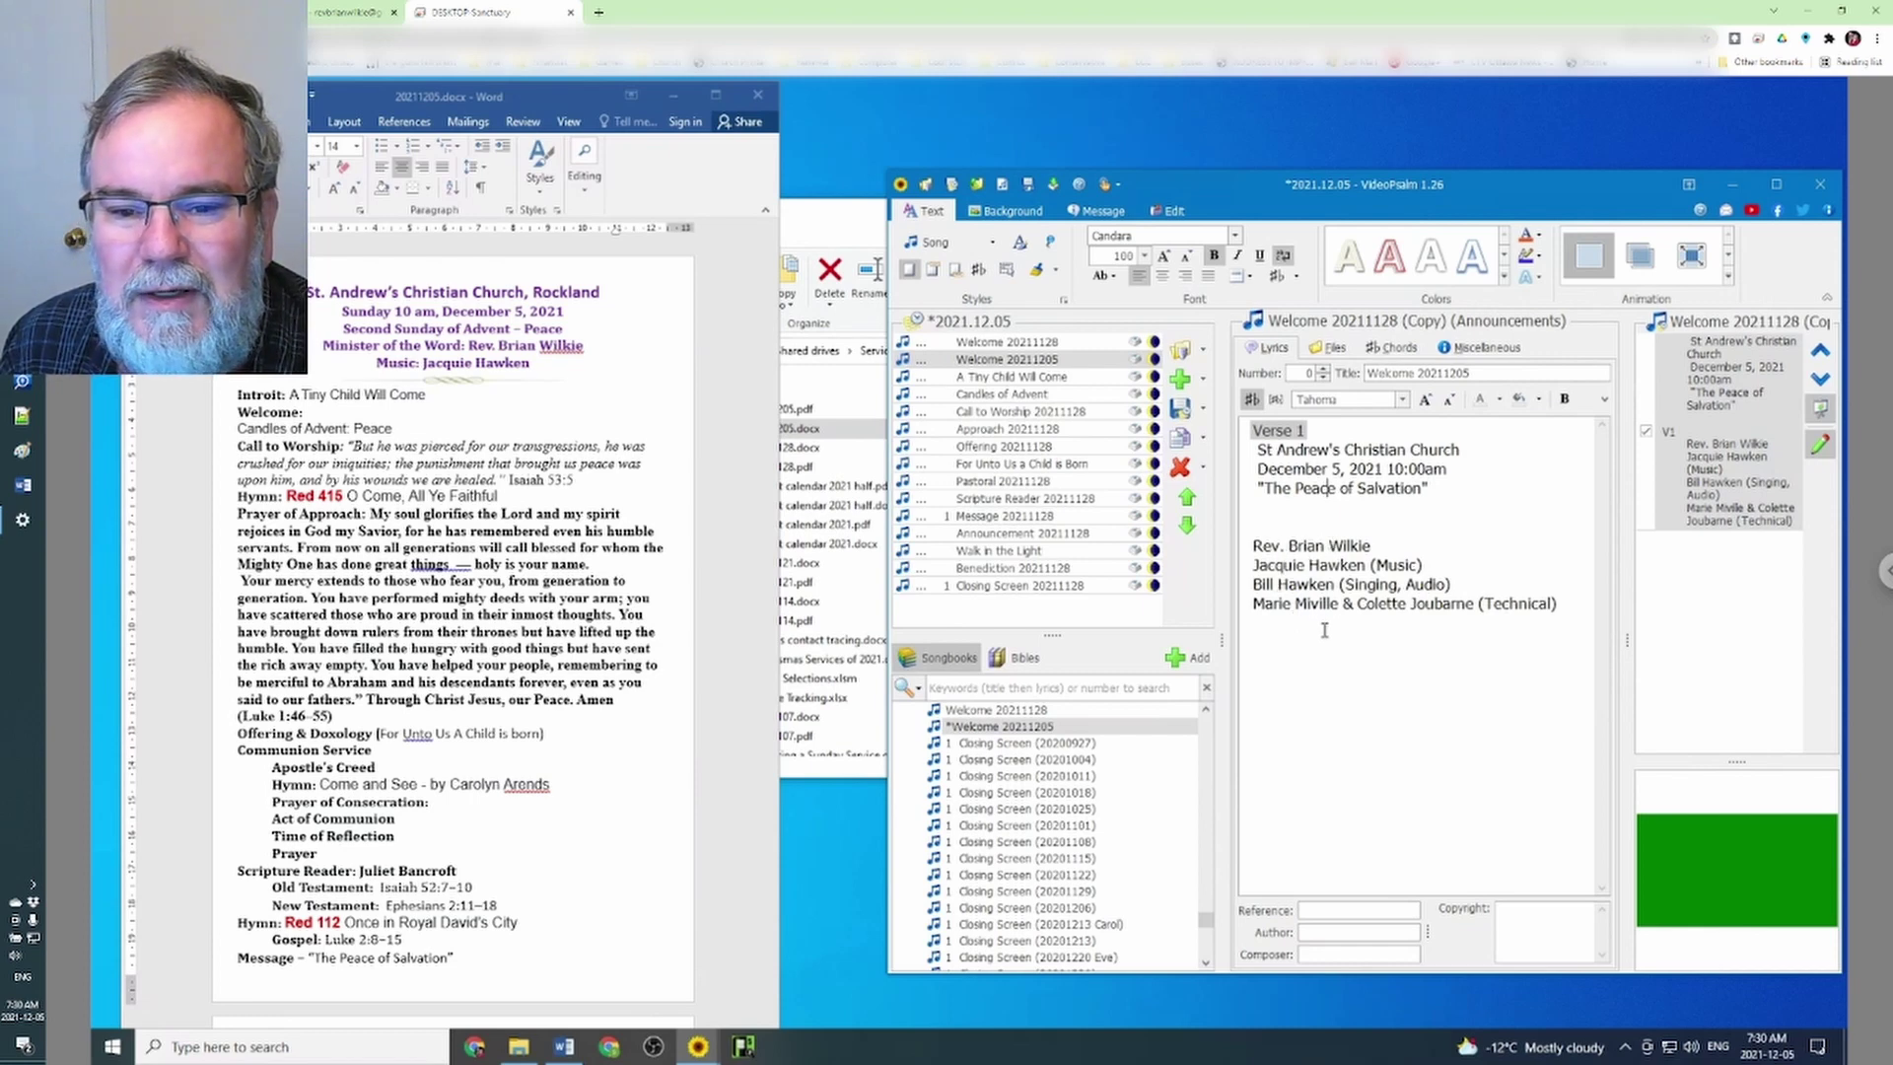
Remove the outdated Welcome 20211128 item from the agenda
left_click(1033, 343)
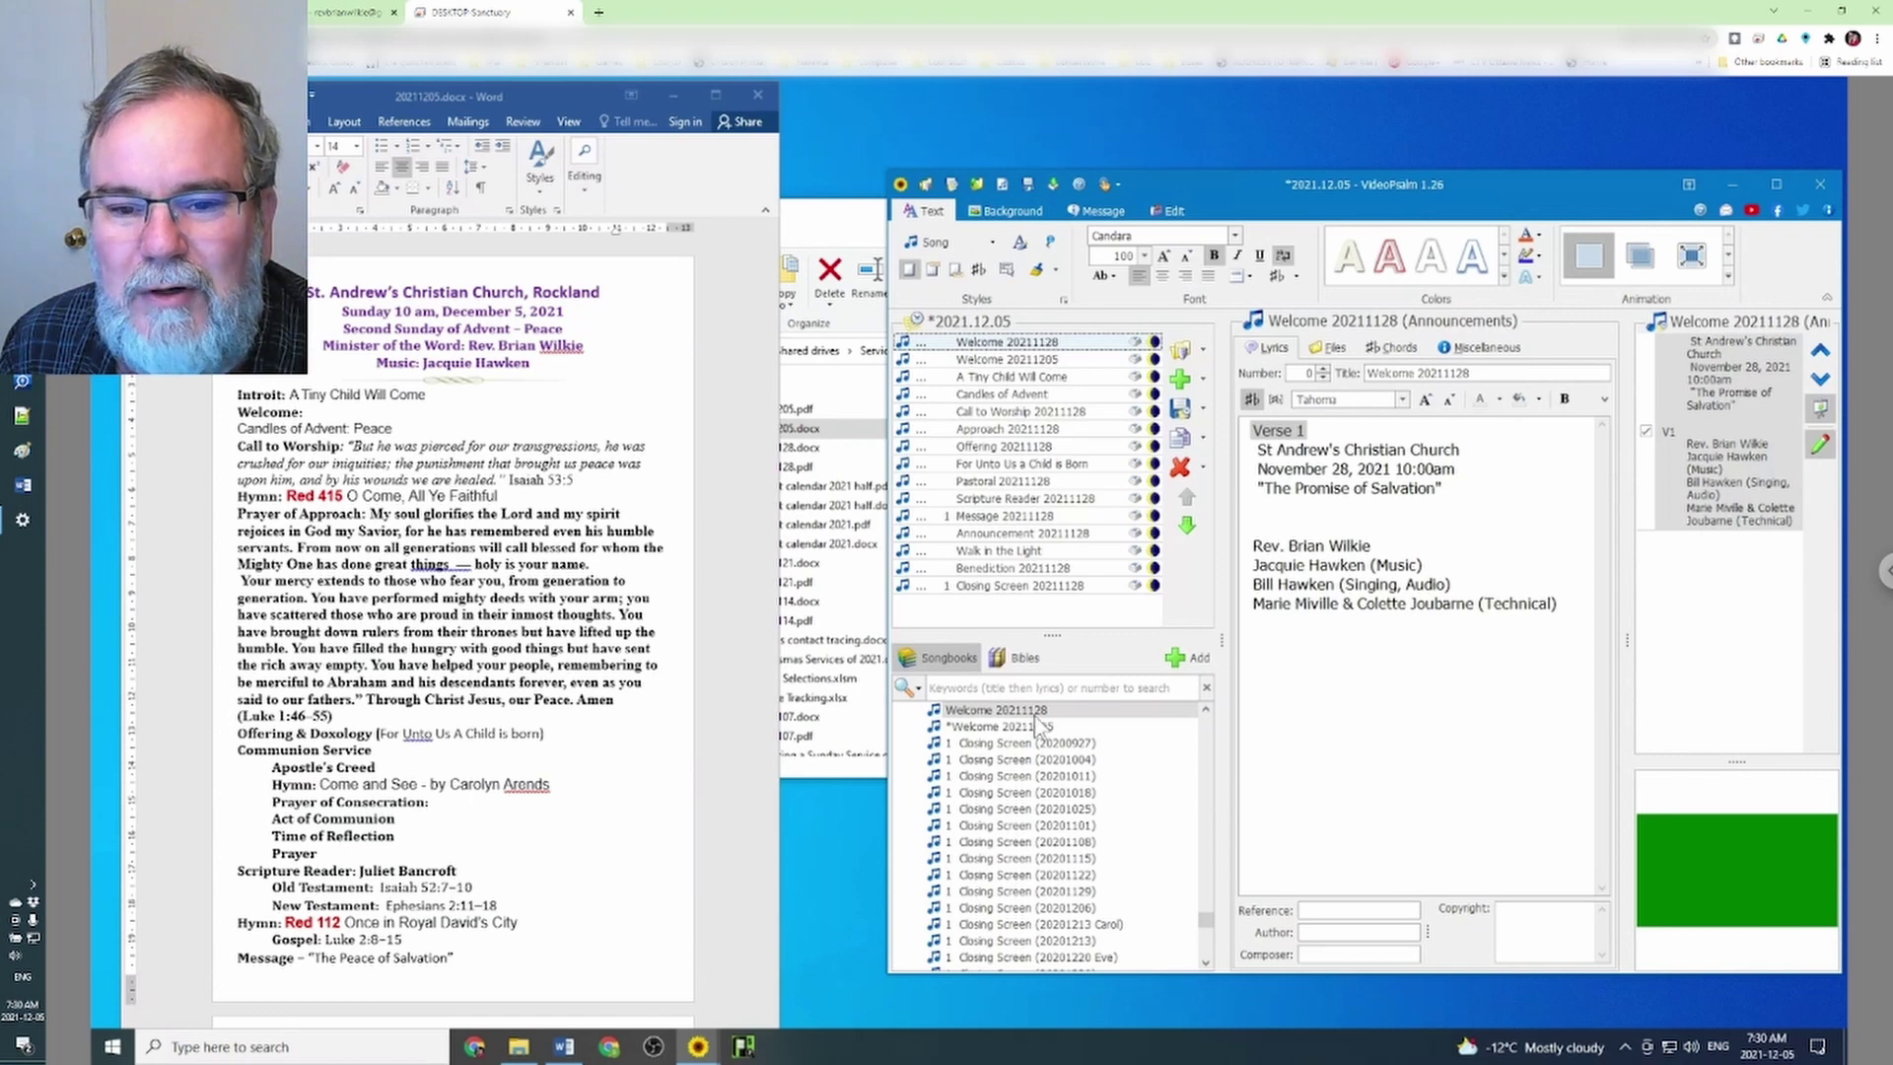
left_click(1180, 468)
left_click(1324, 606)
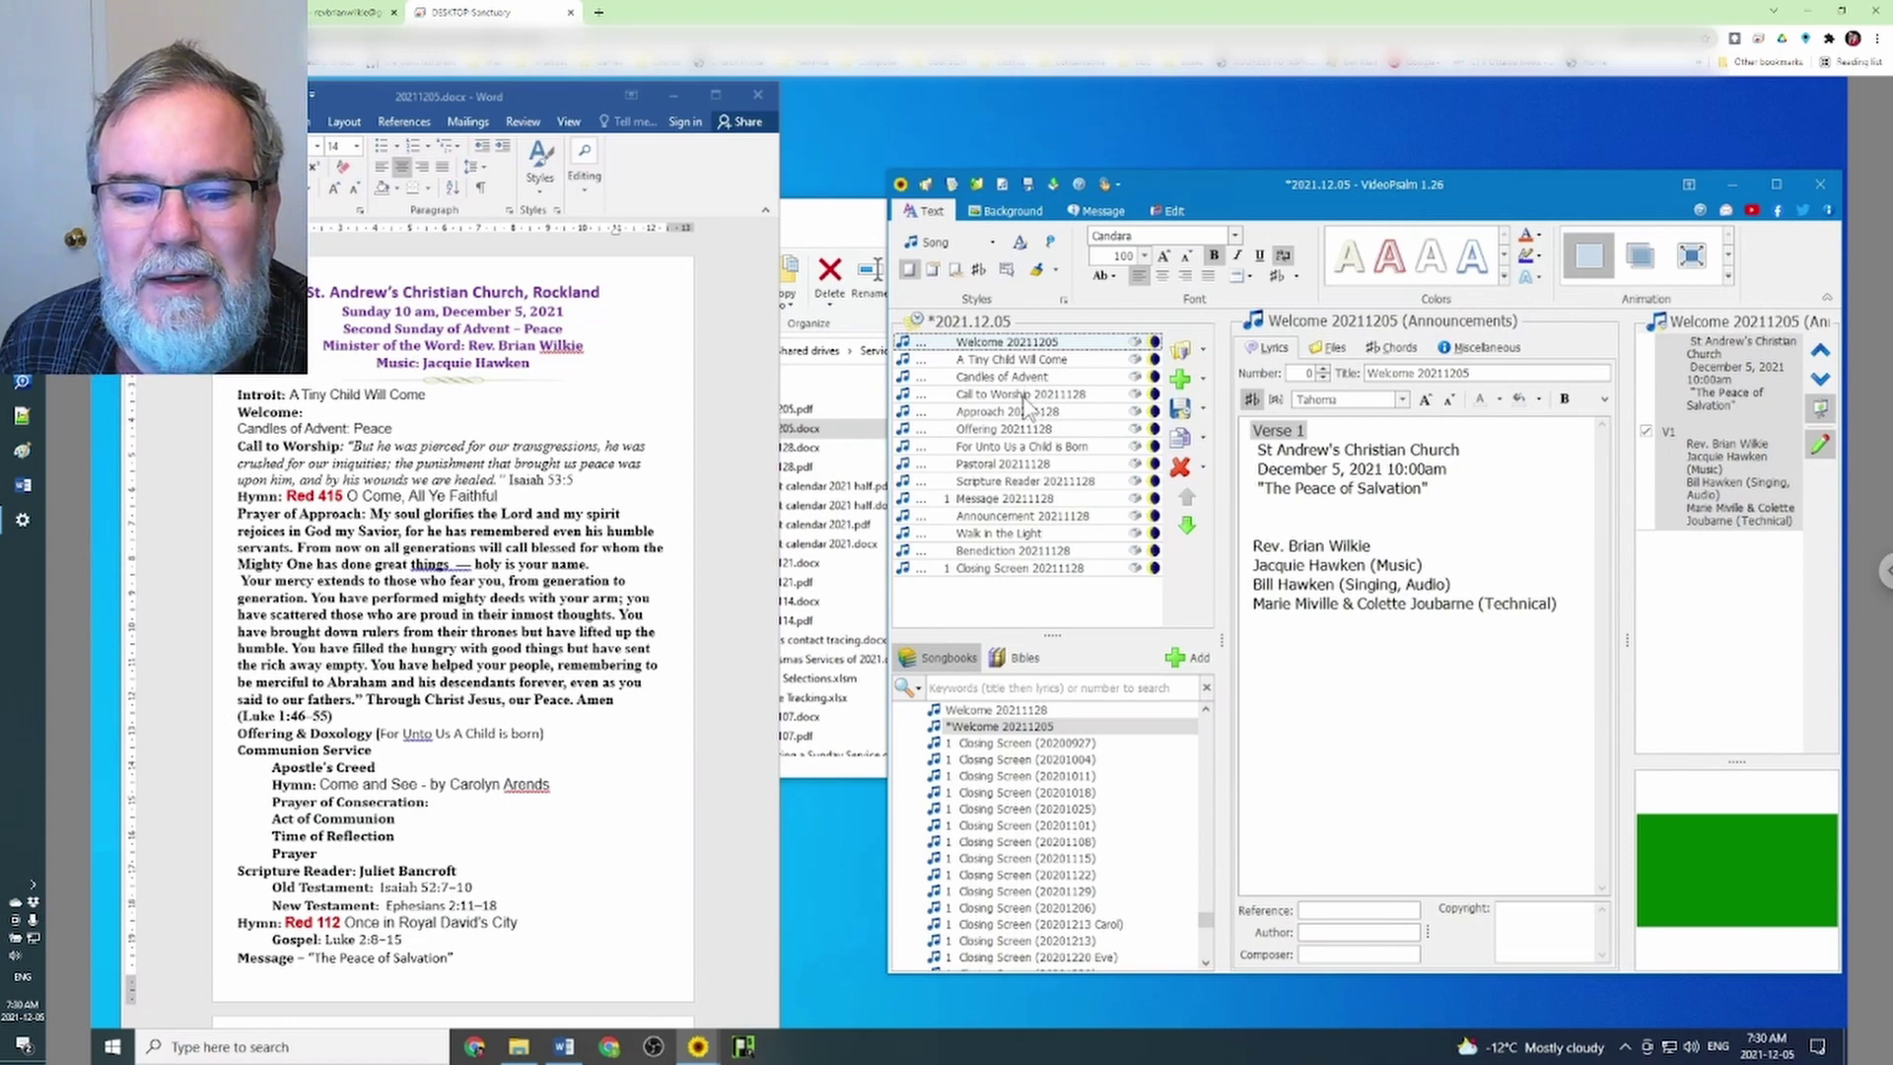
Copy the Call to Worship 20211128 song within the _Worship Materials songbook and retitle the copy Call to Worship 20211205
left_click(1023, 396)
right_click(1023, 399)
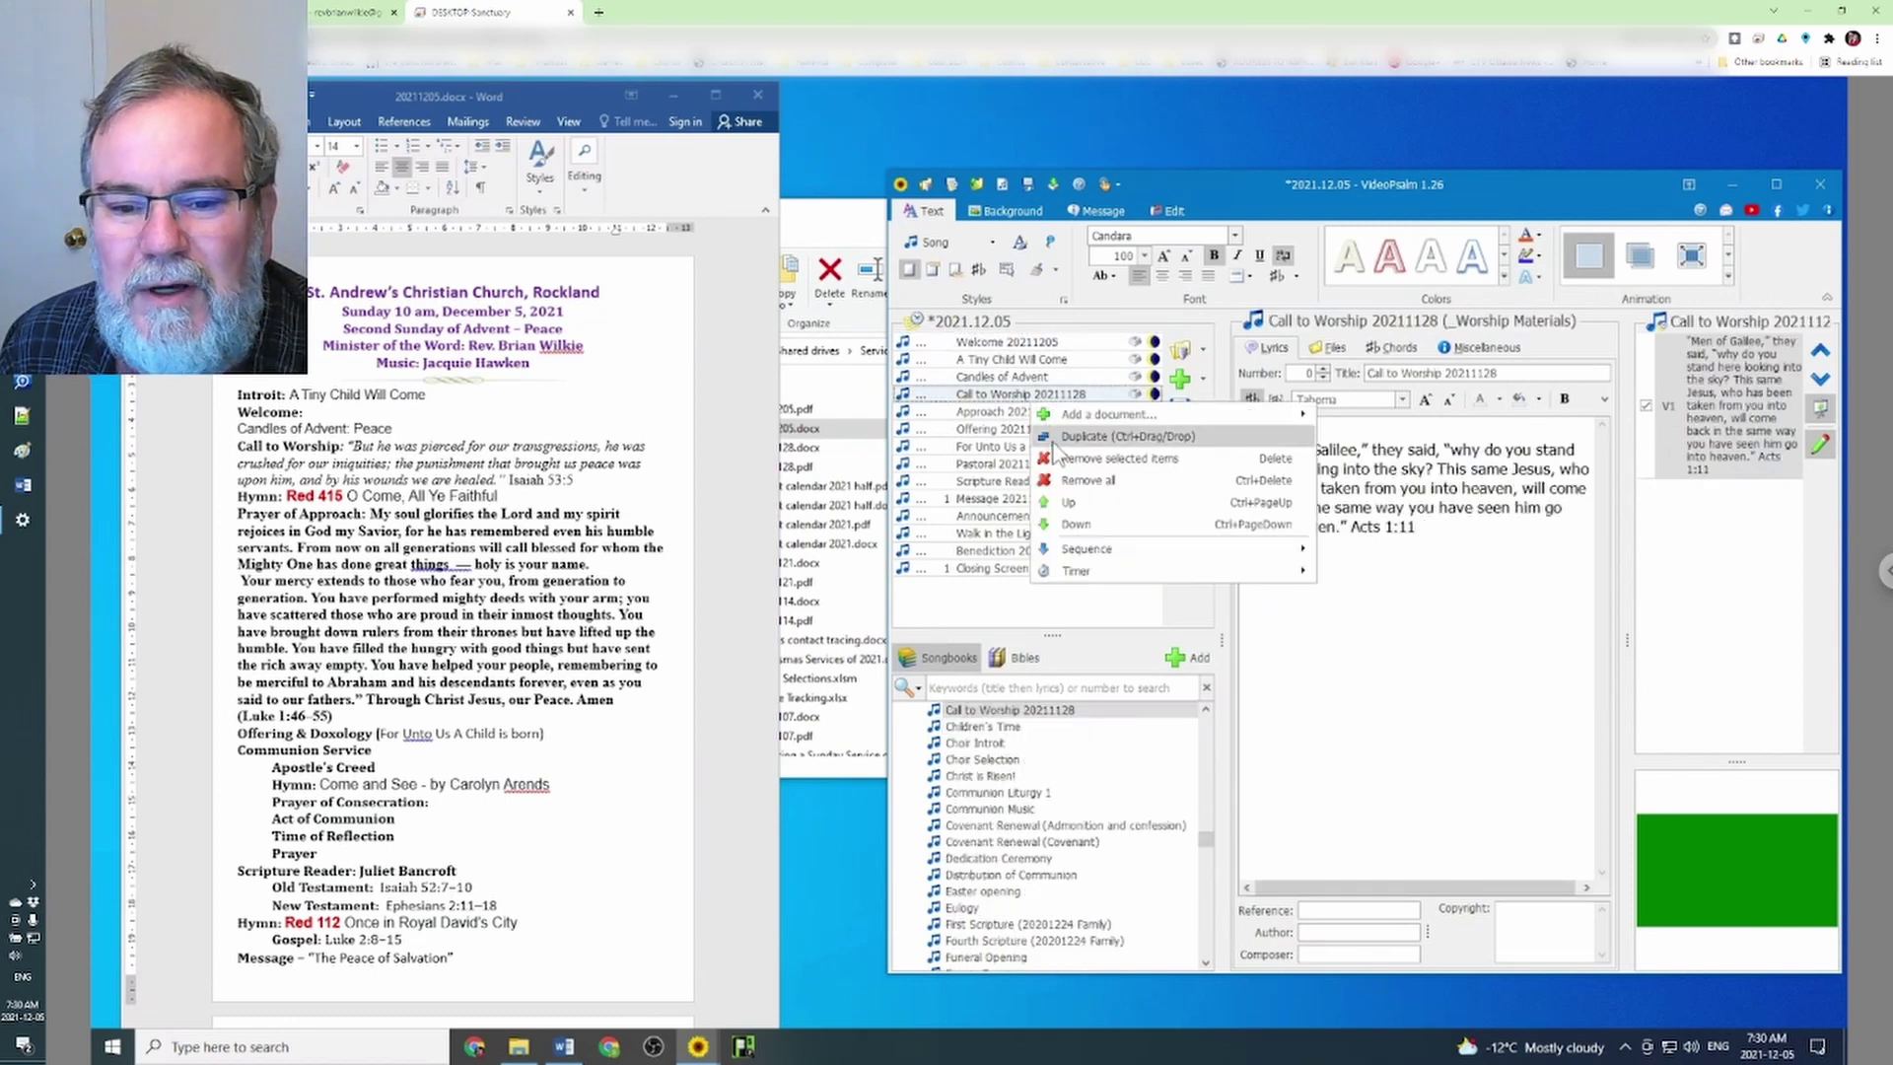
left_click(1003, 396)
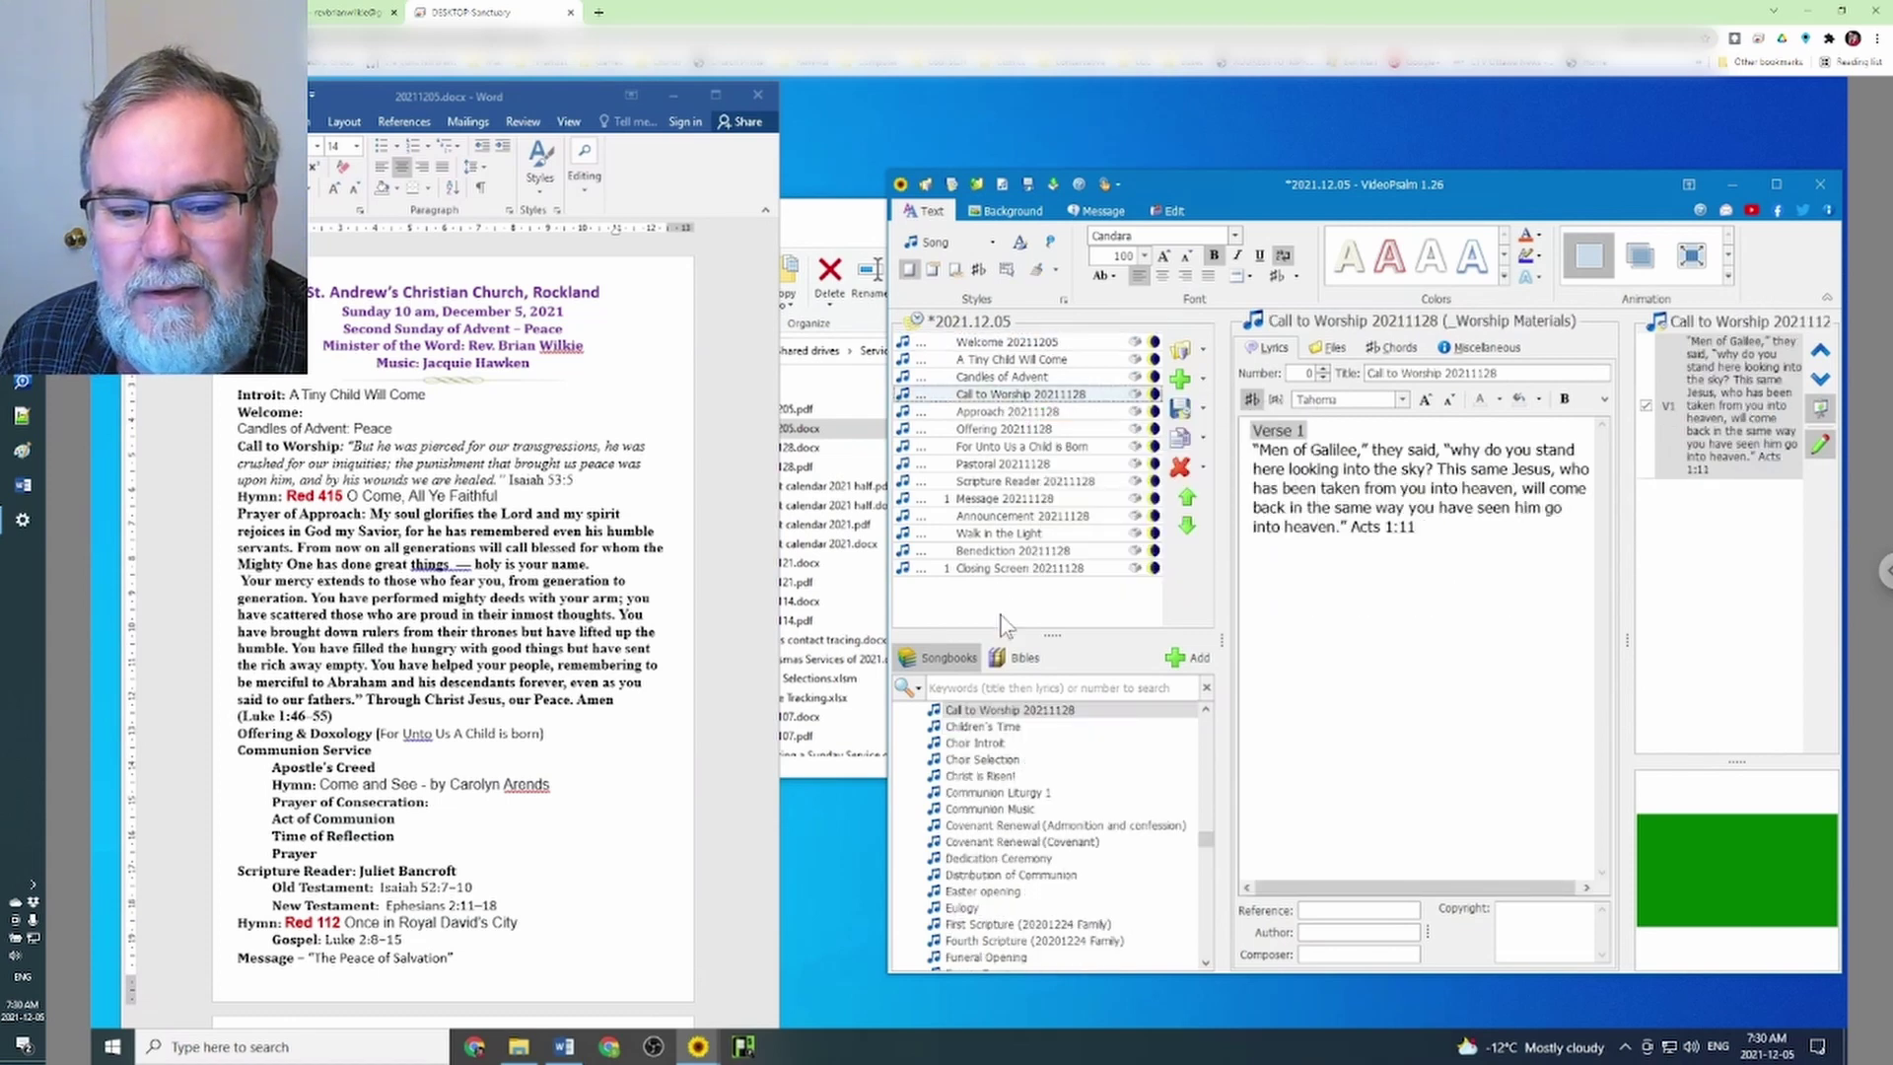
right_click(1030, 719)
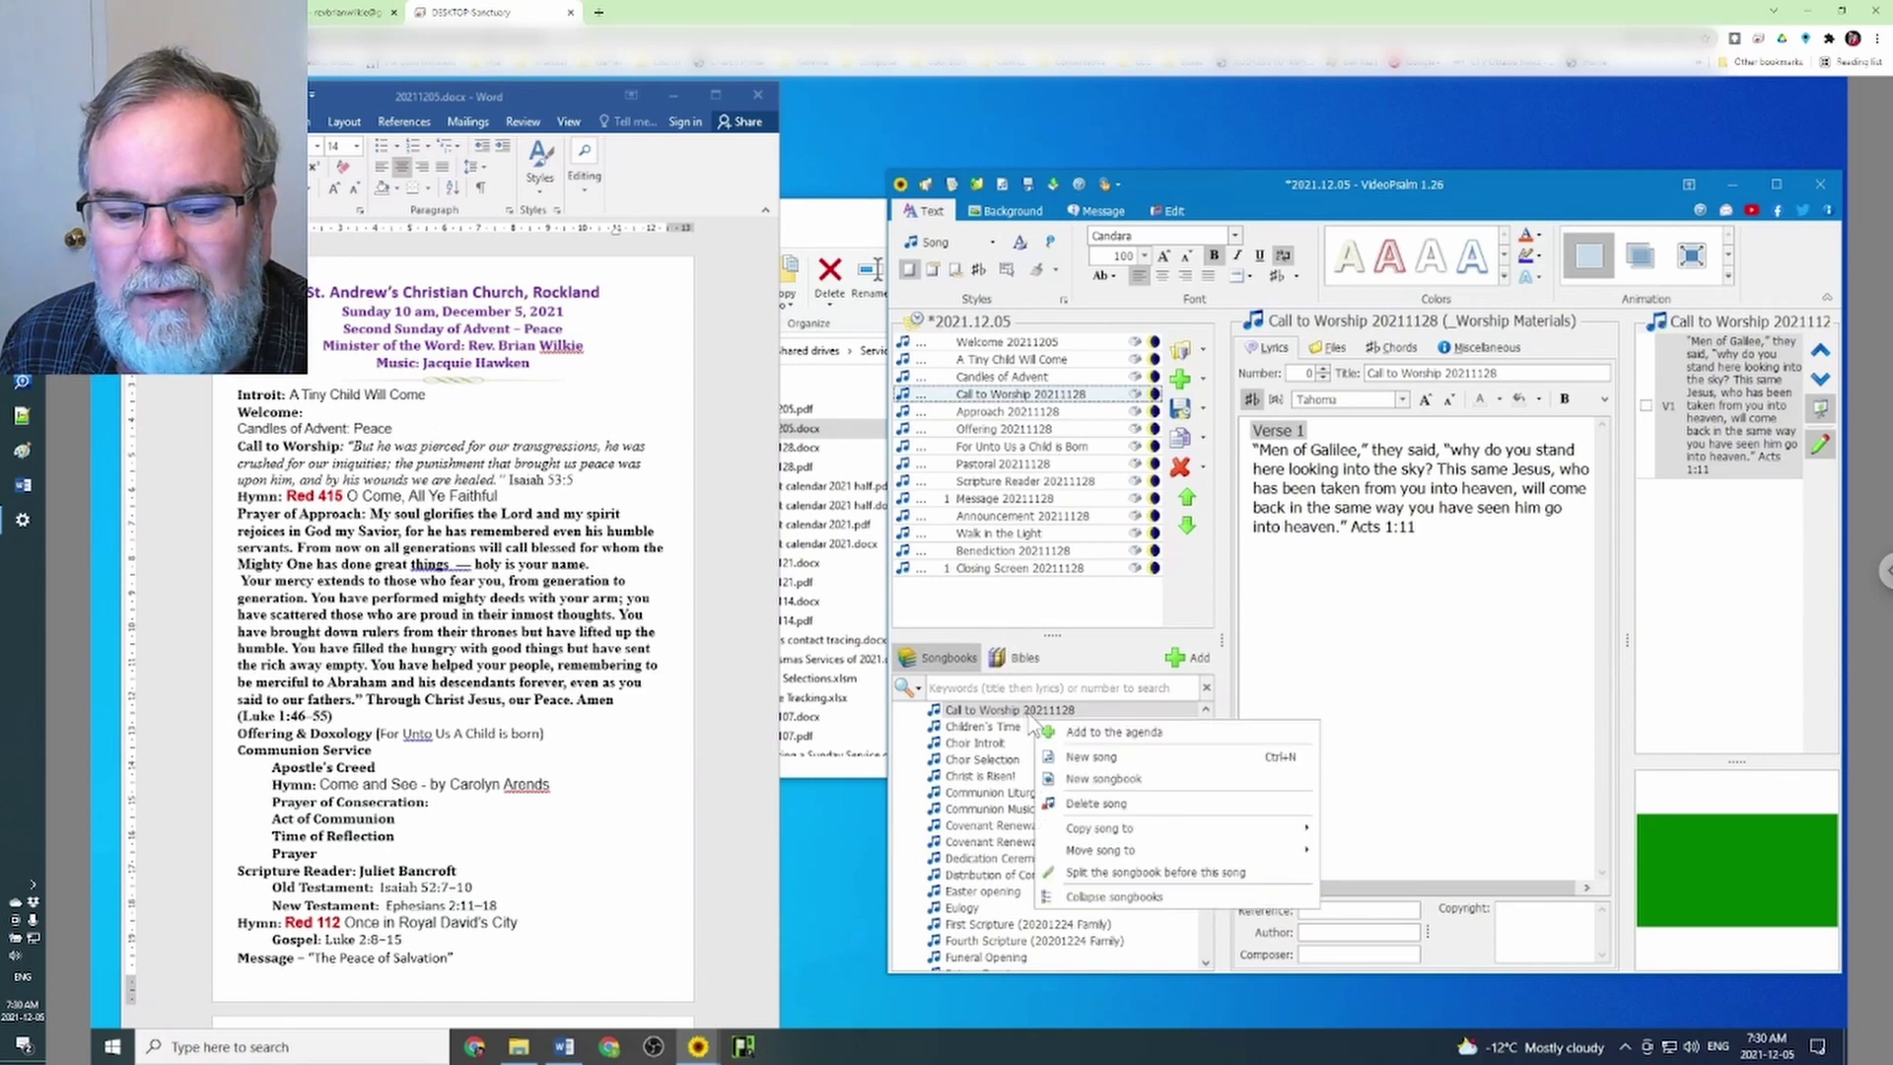
mouse_move(1114, 830)
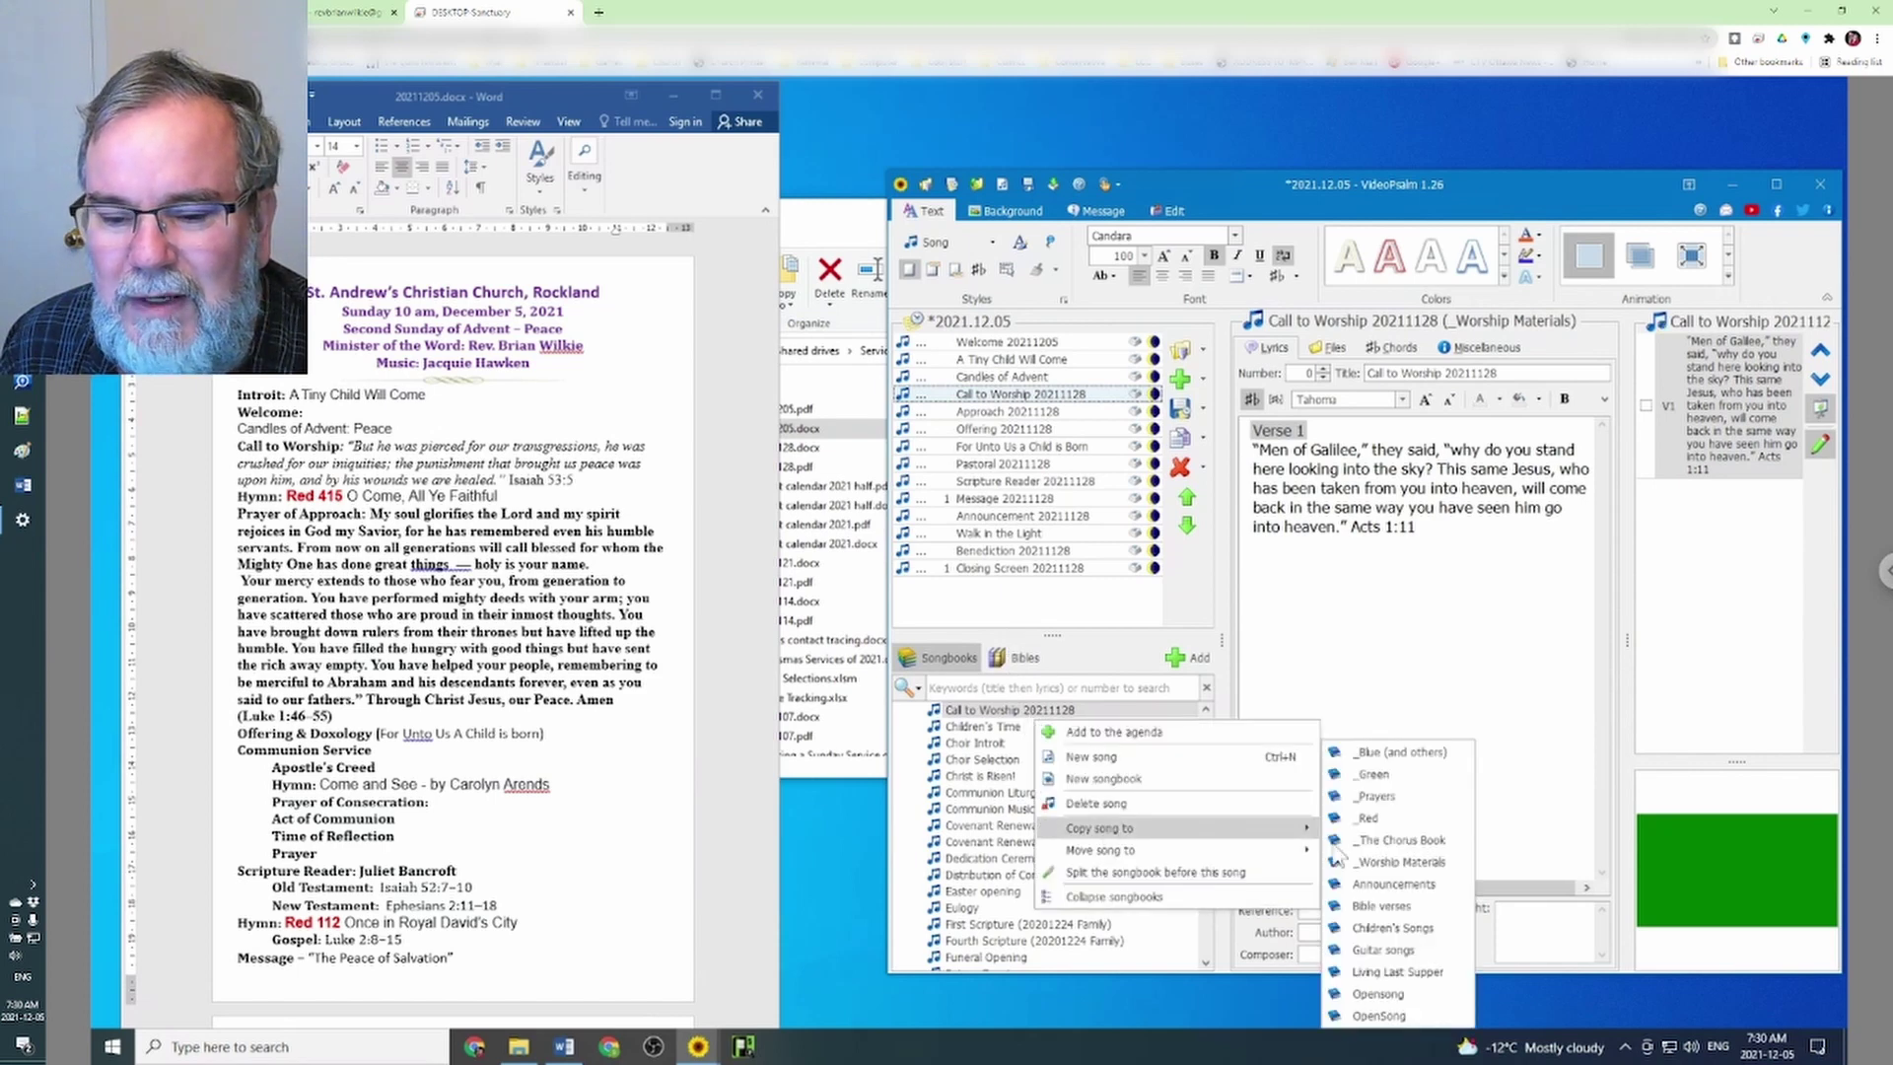
left_click(1400, 863)
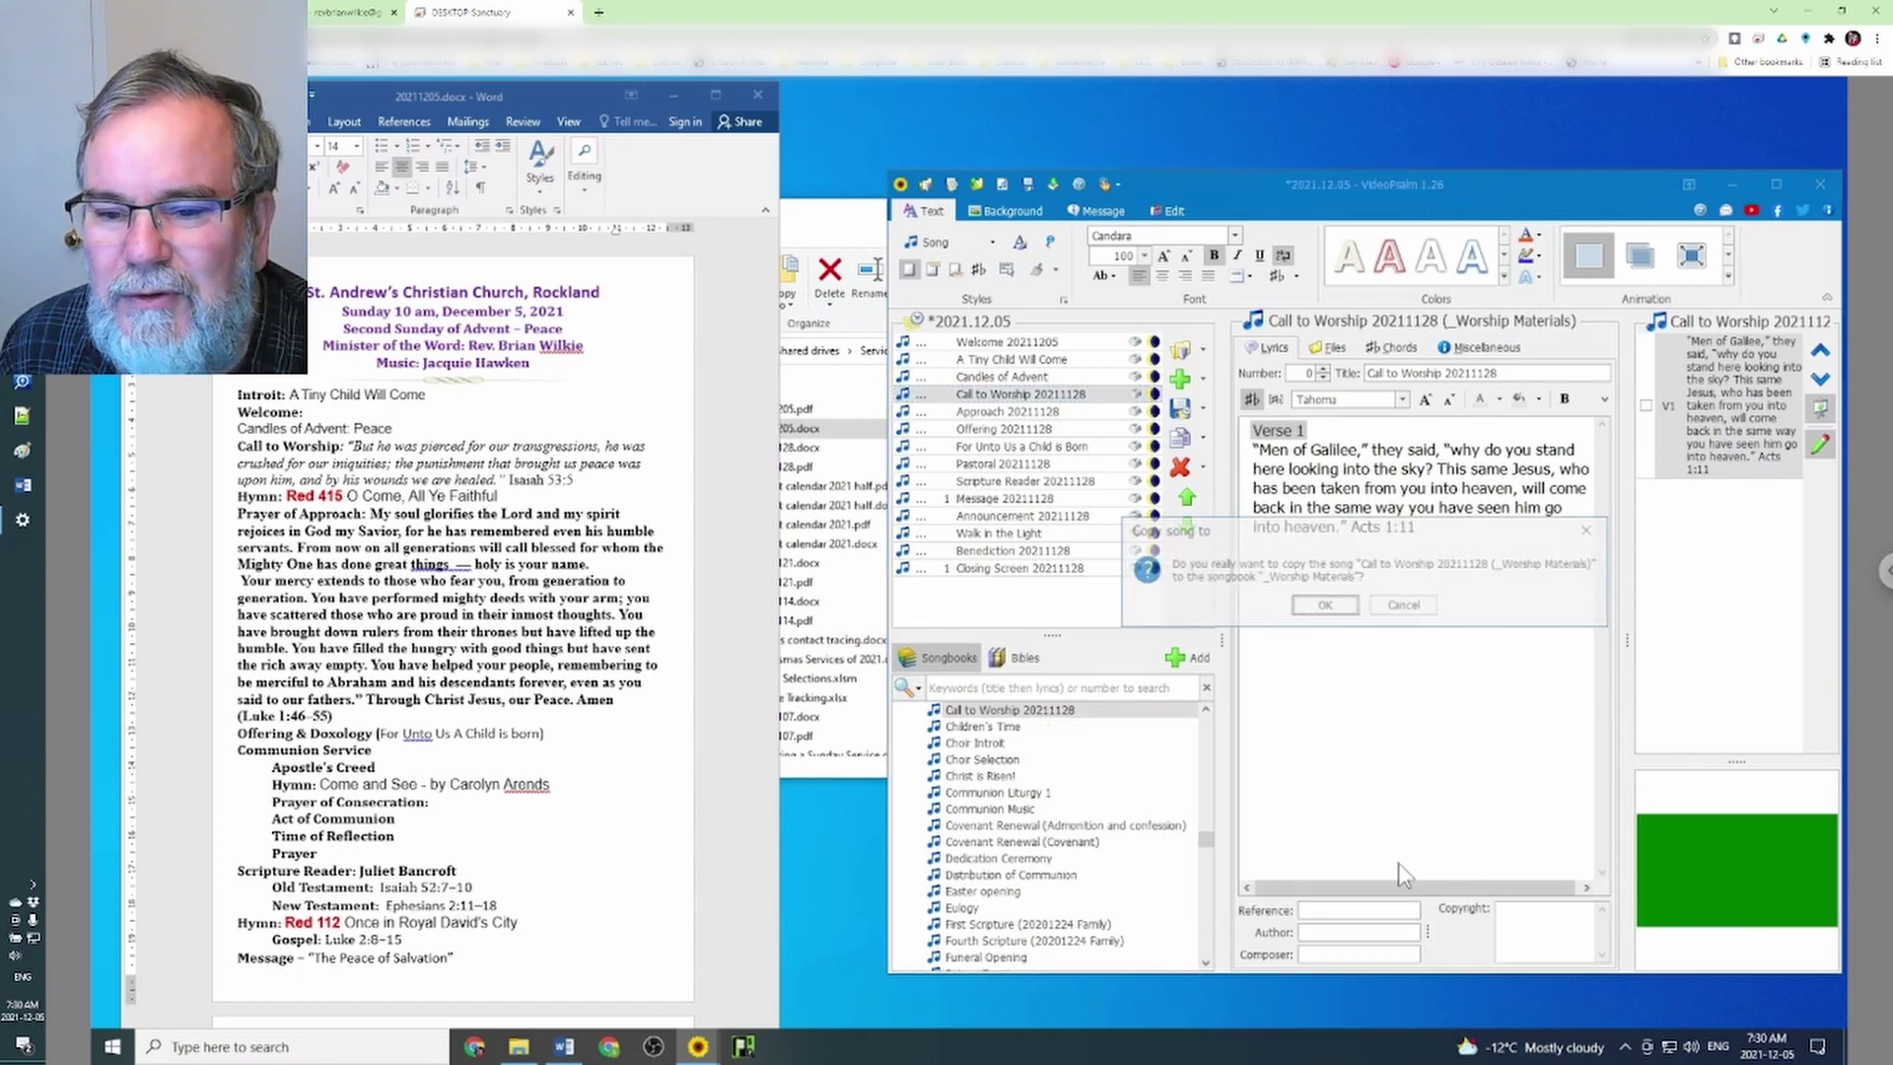
left_click(1324, 605)
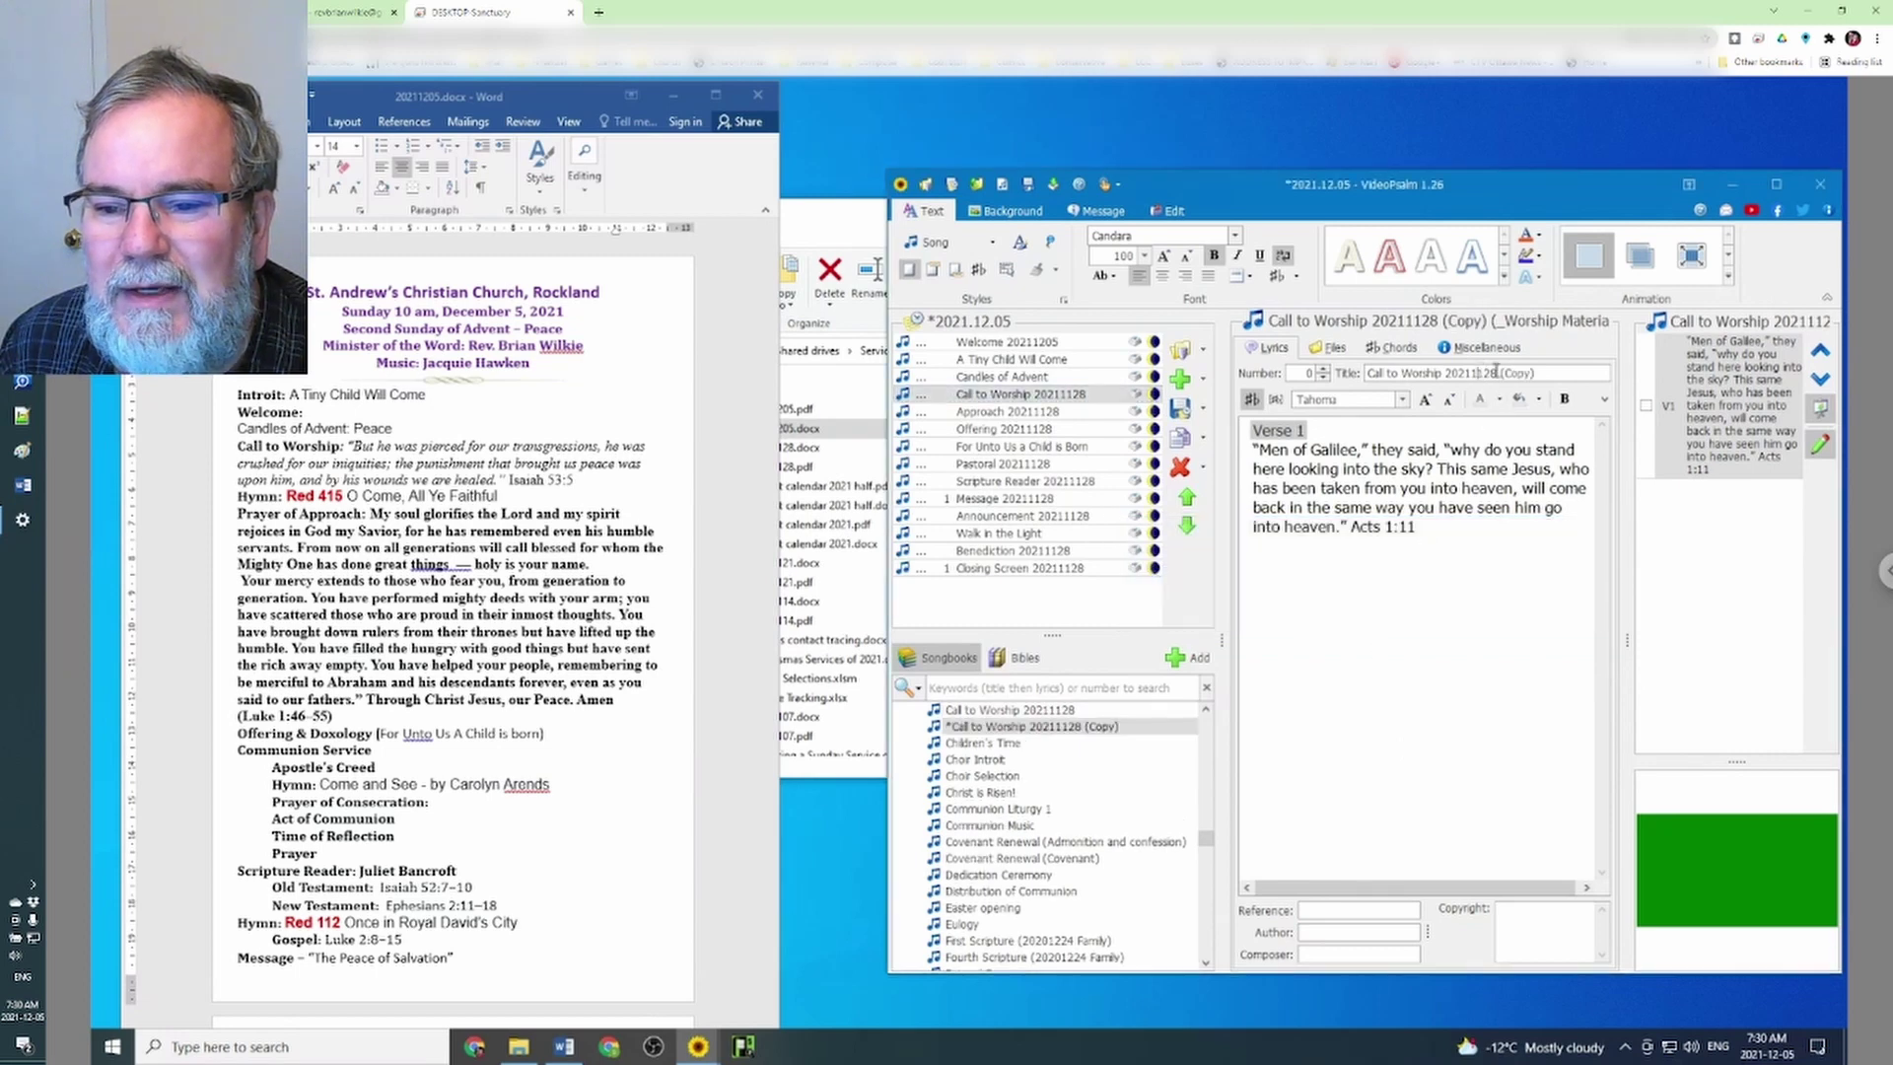
left_click_drag(1477, 373, 1564, 372)
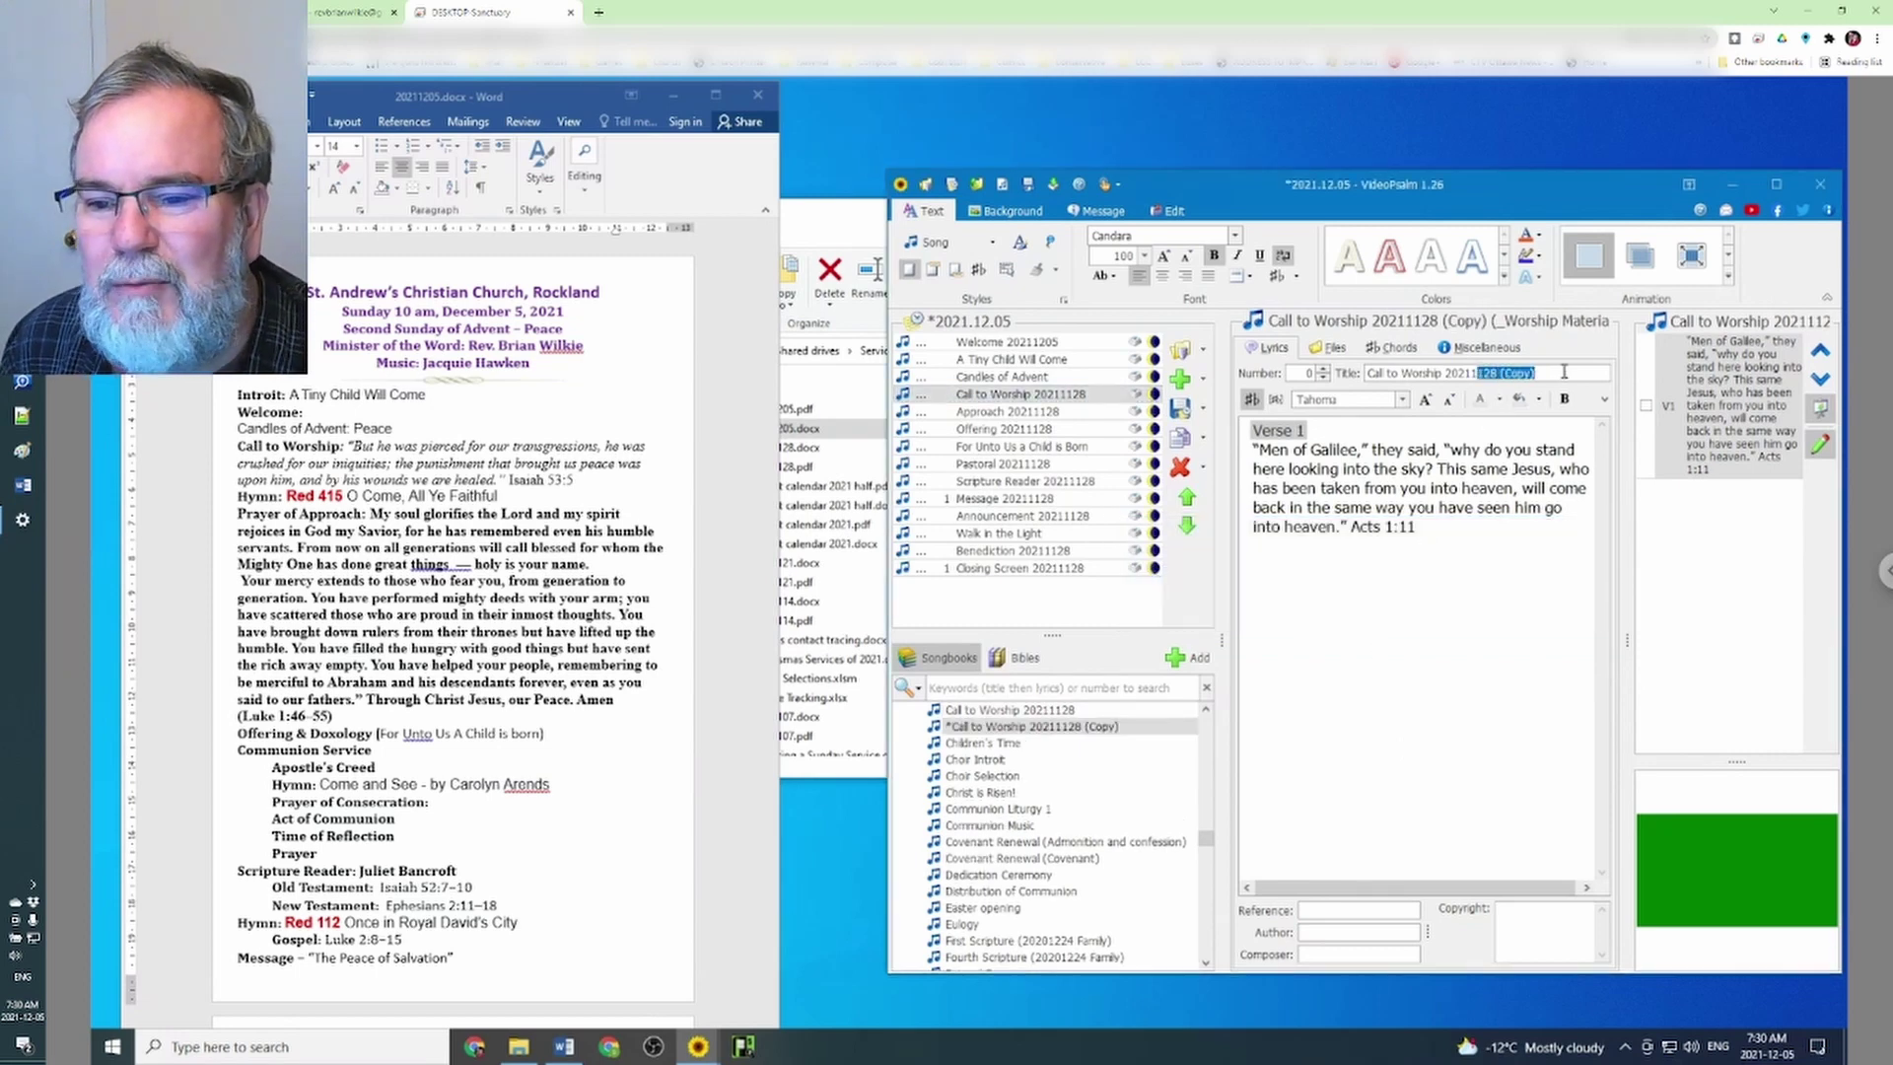
type("2")
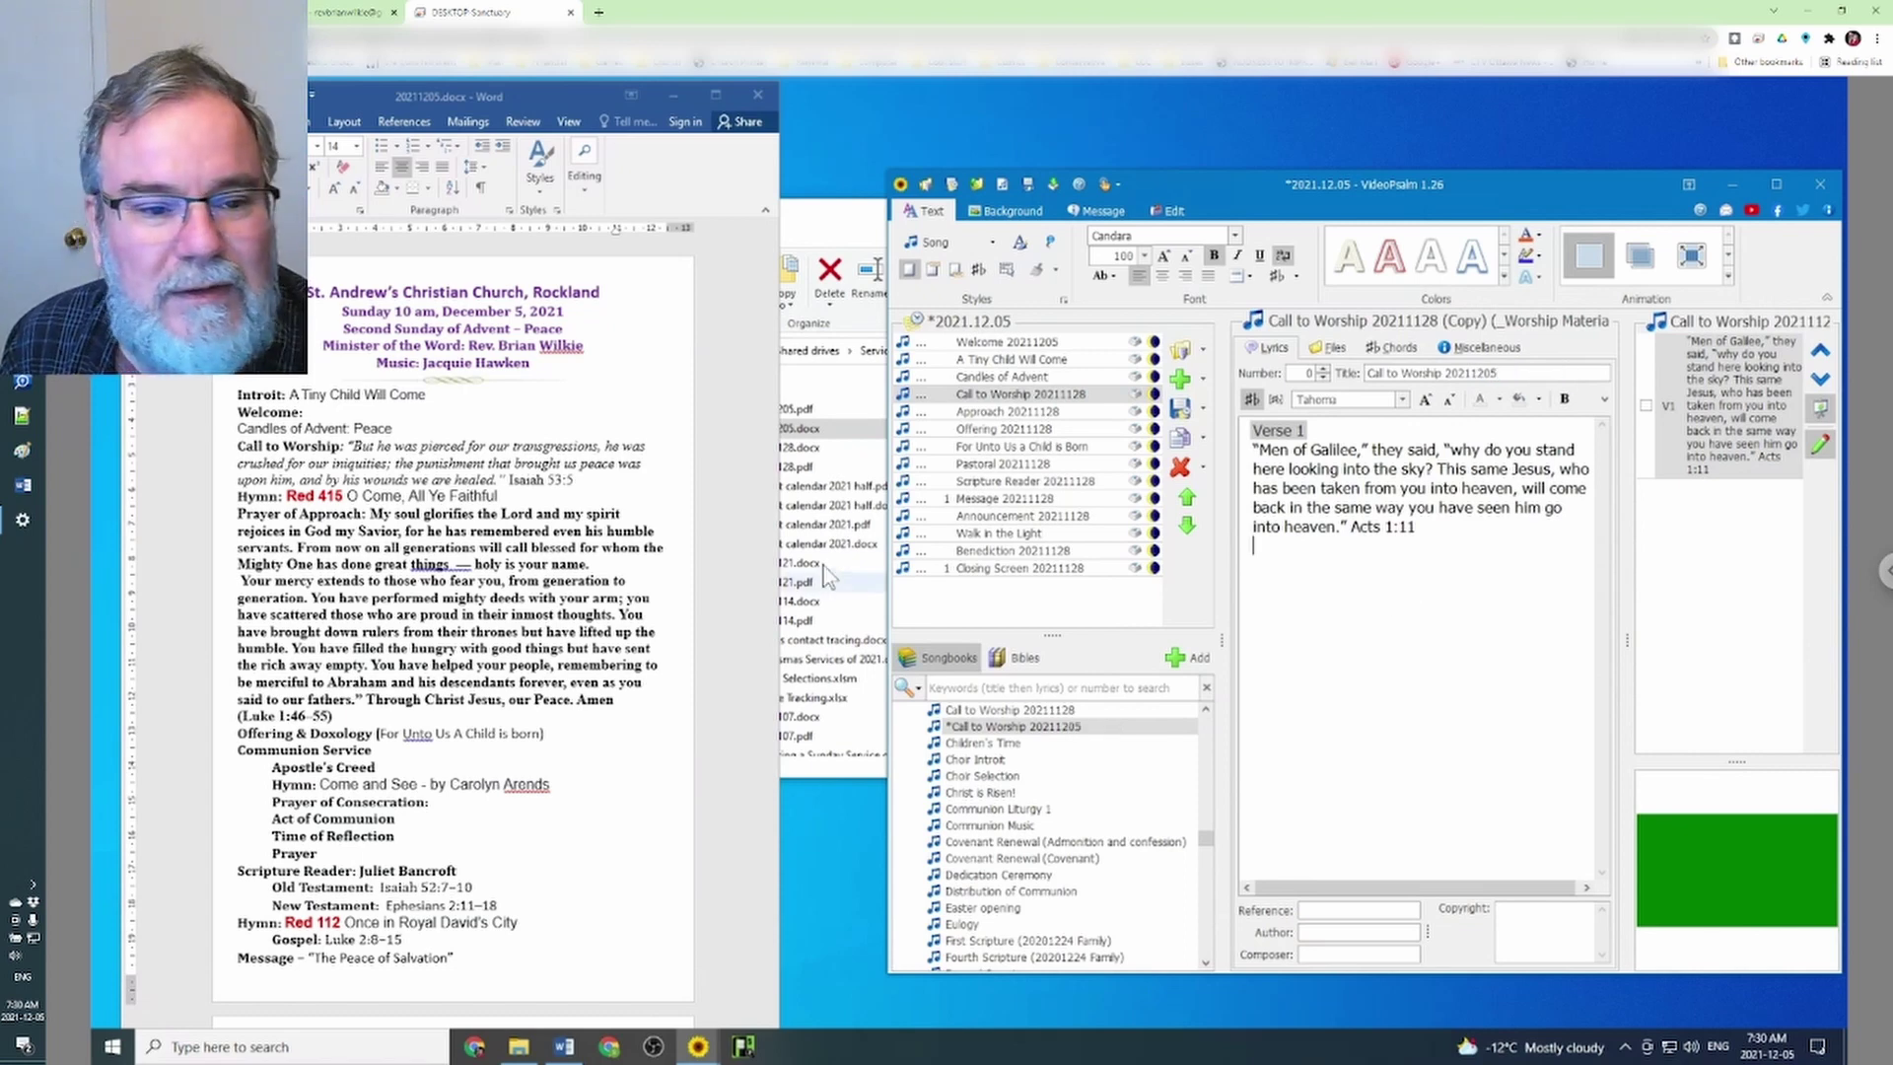
Replace the Call to Worship 20211205 text with the Isaiah 53:5 call to worship quotation copied from 20211205.docx
left_click(359, 449)
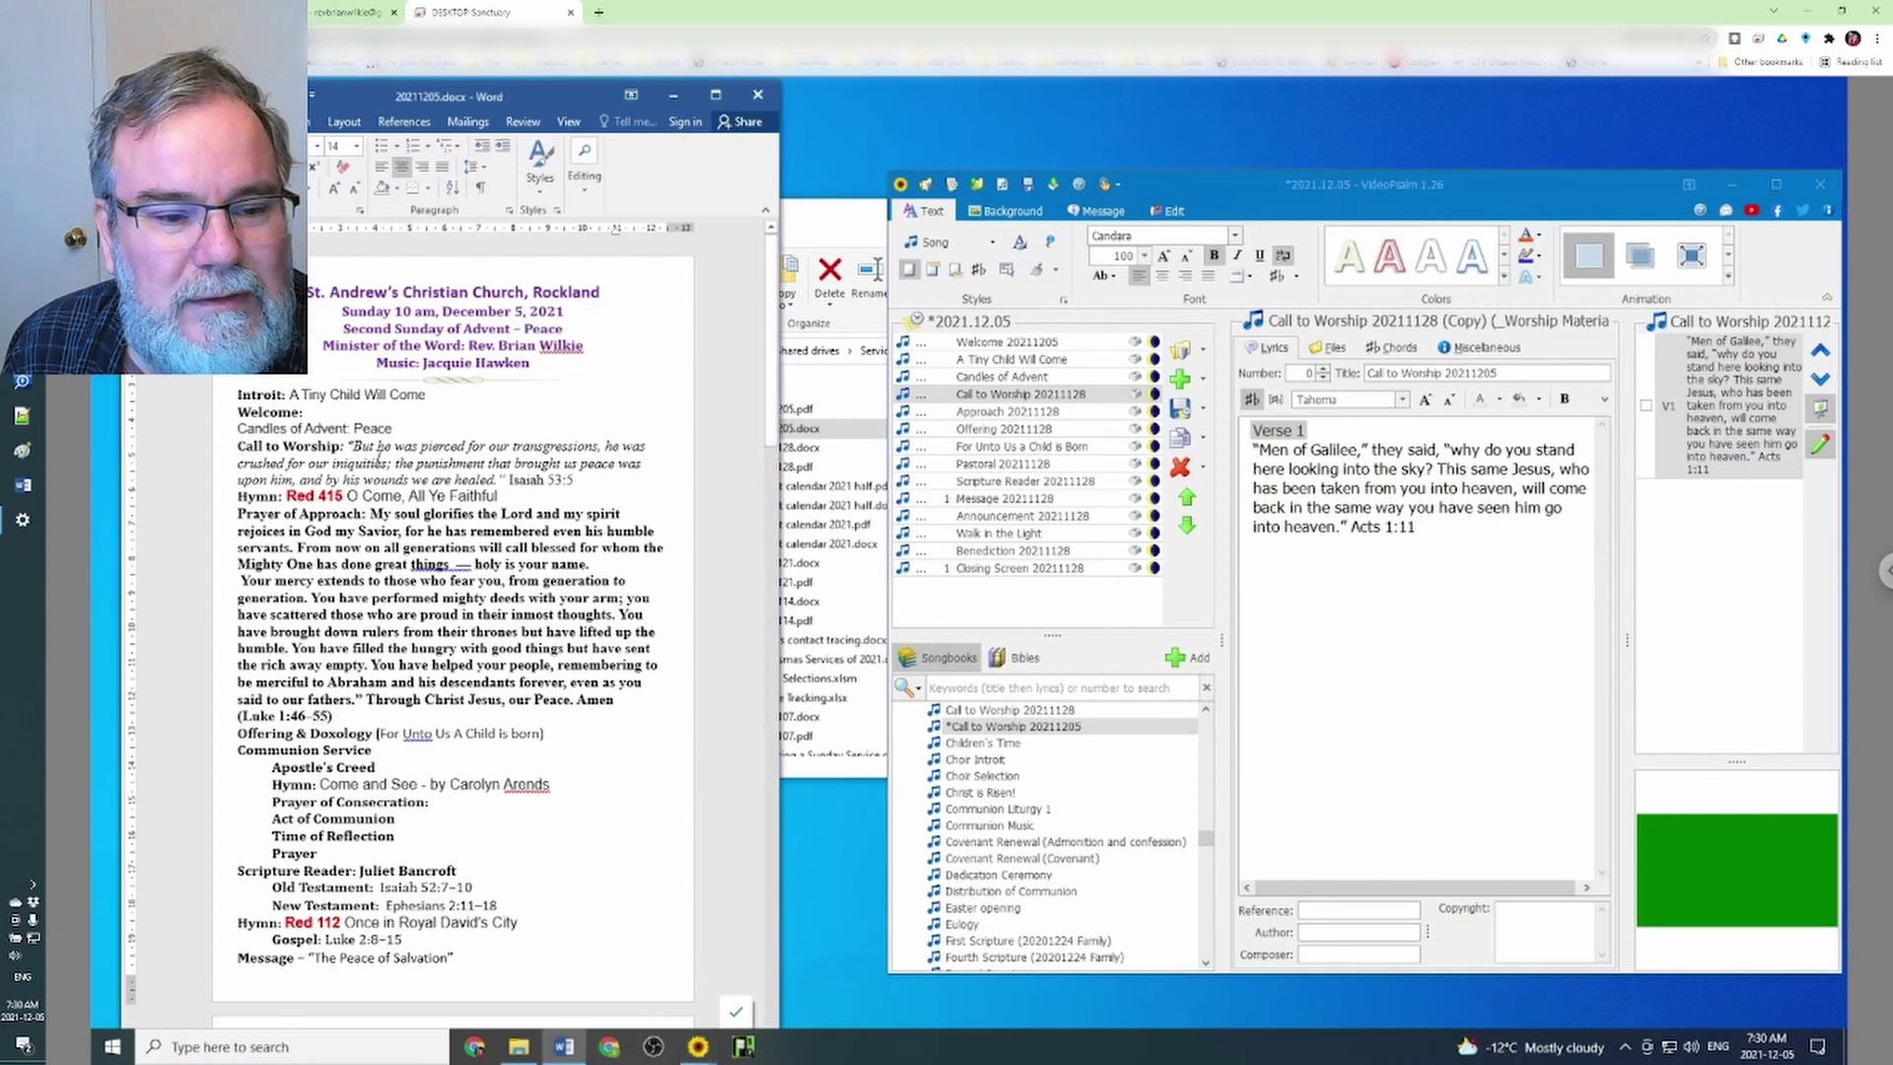
left_click_drag(350, 445, 588, 487)
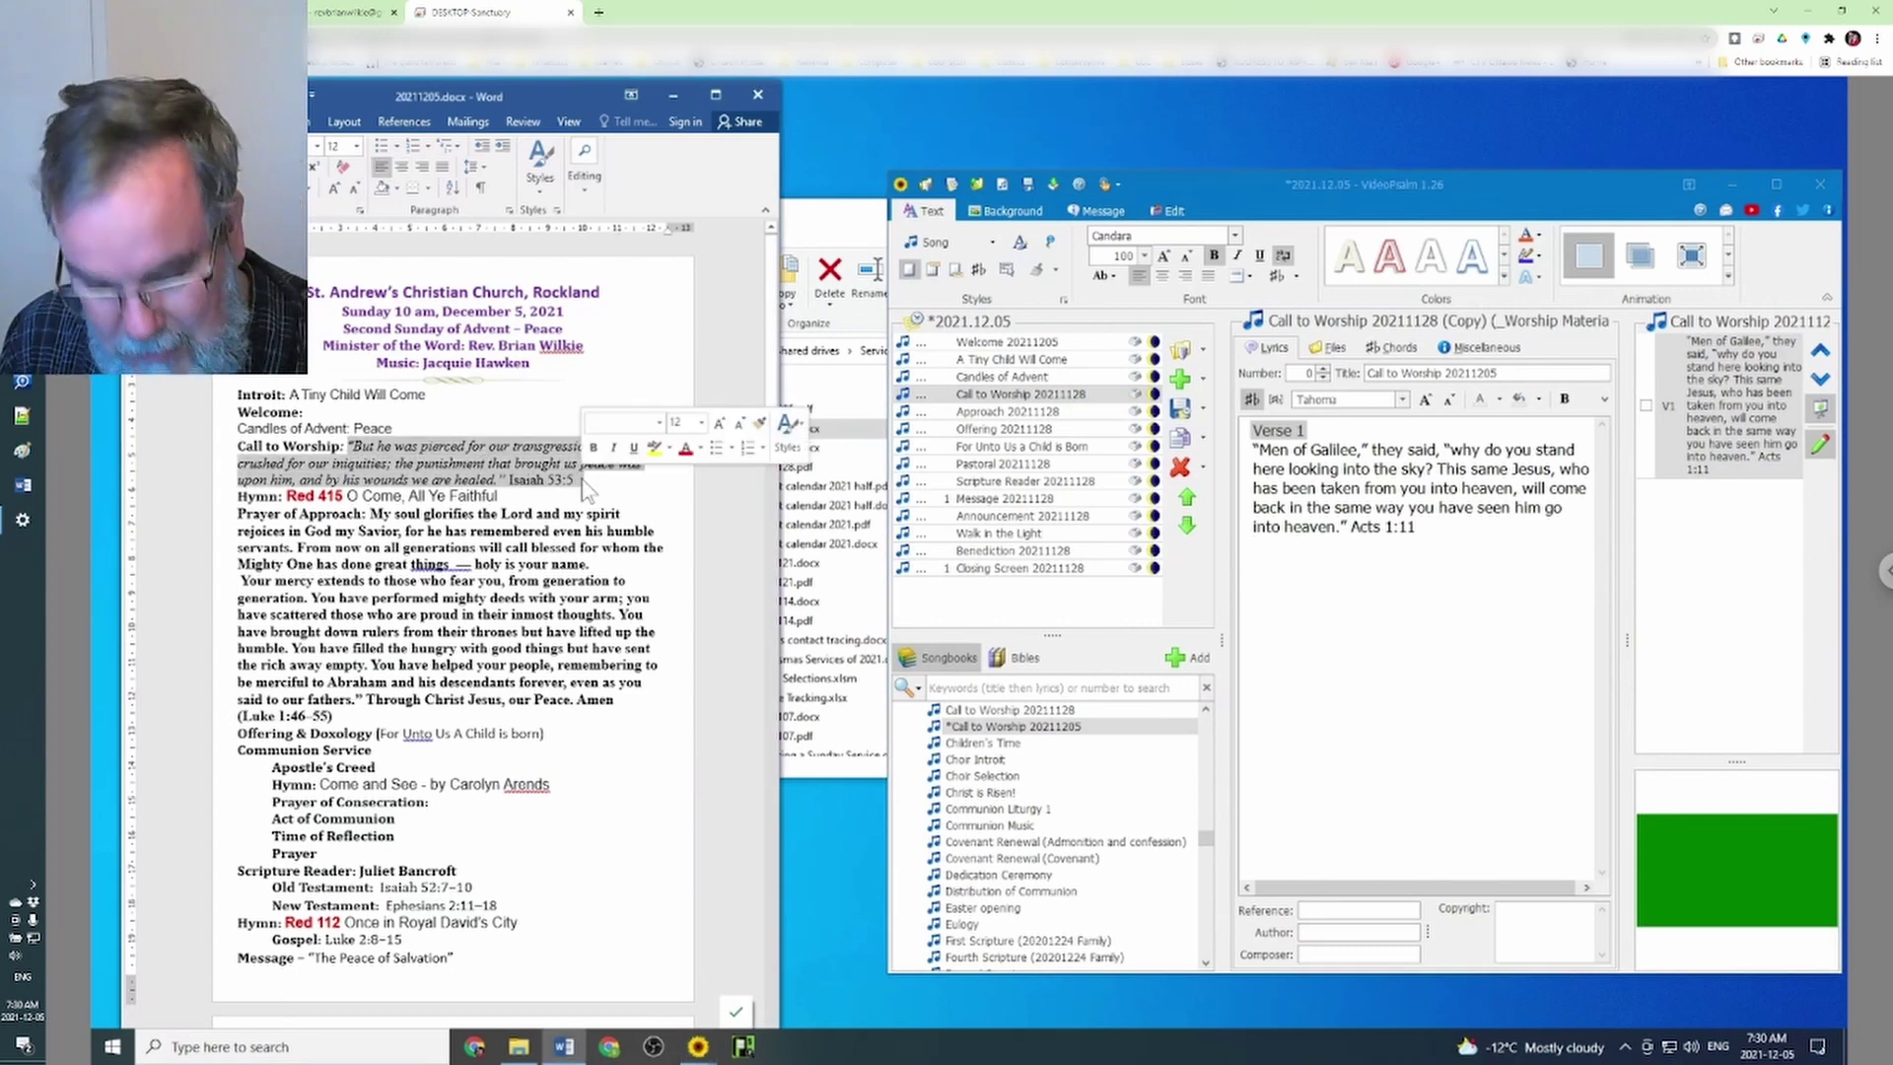
left_click_drag(1429, 527, 1237, 453)
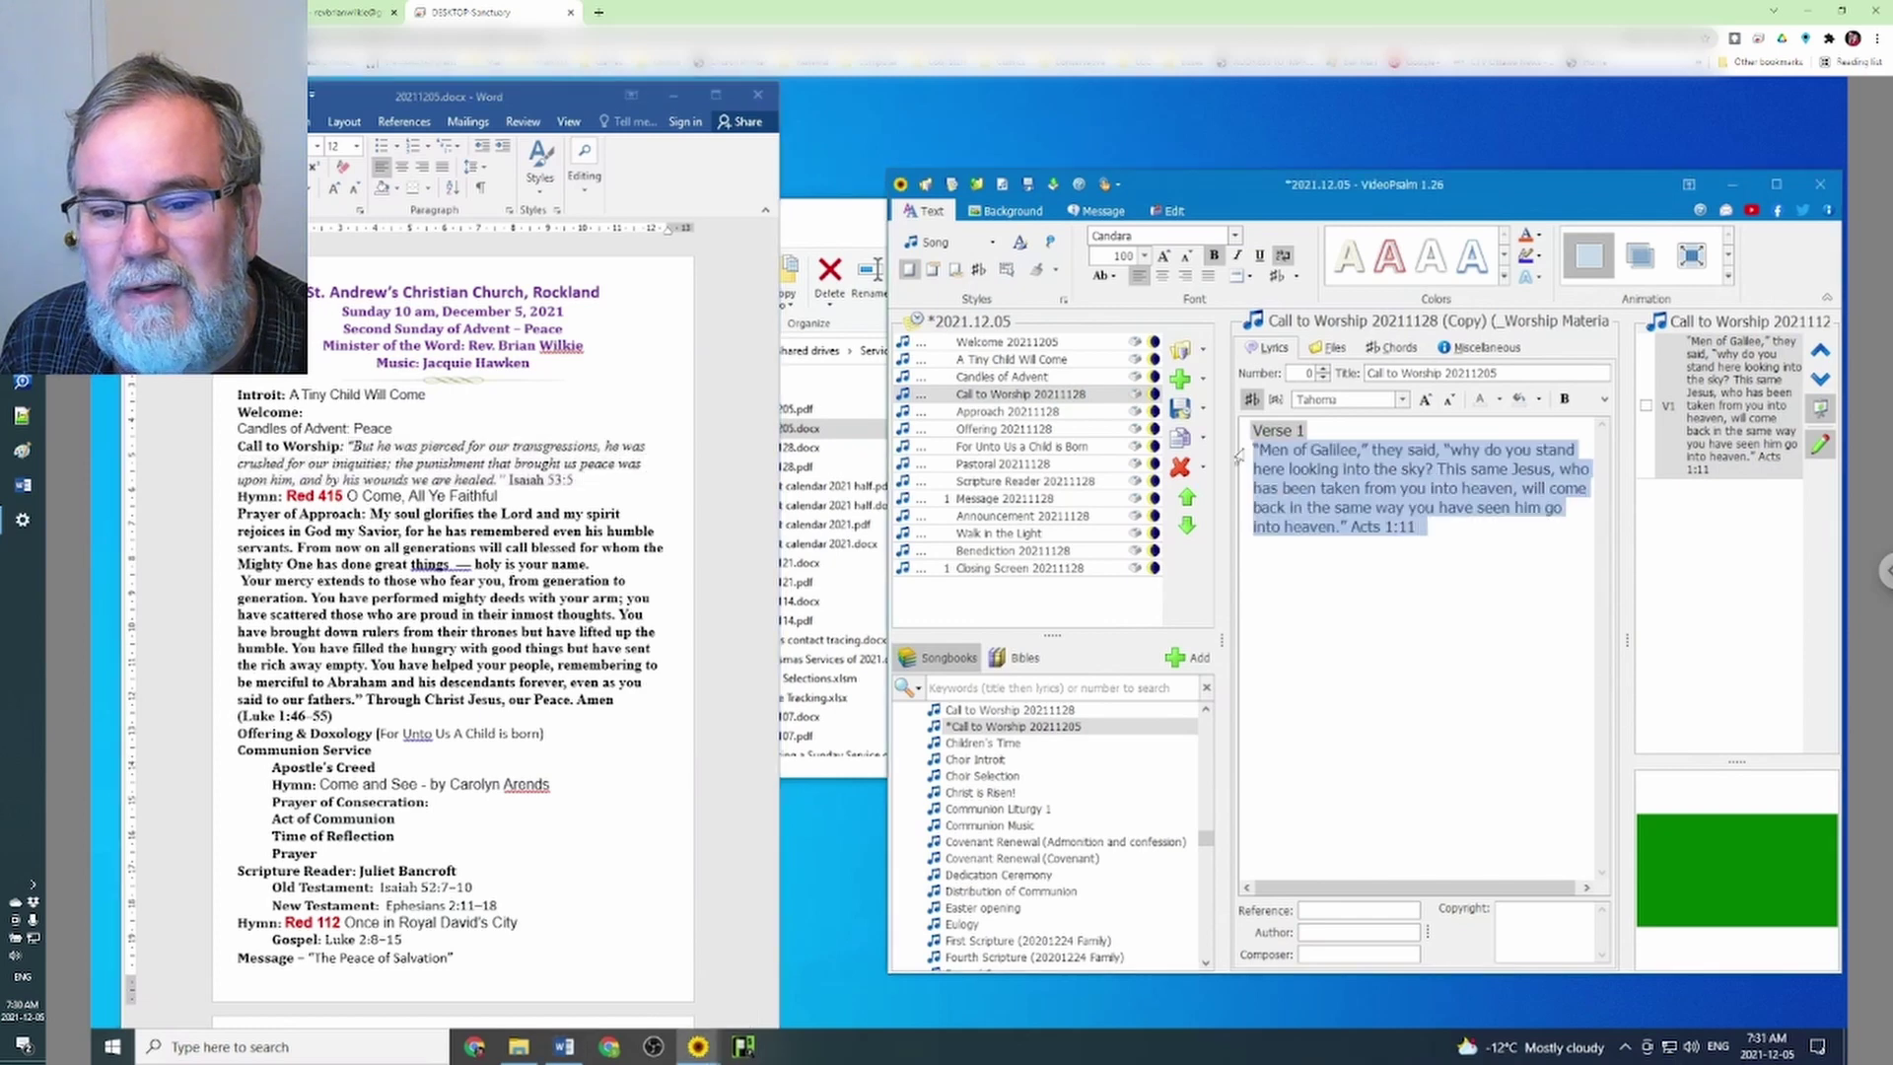
key("ctrl+v")
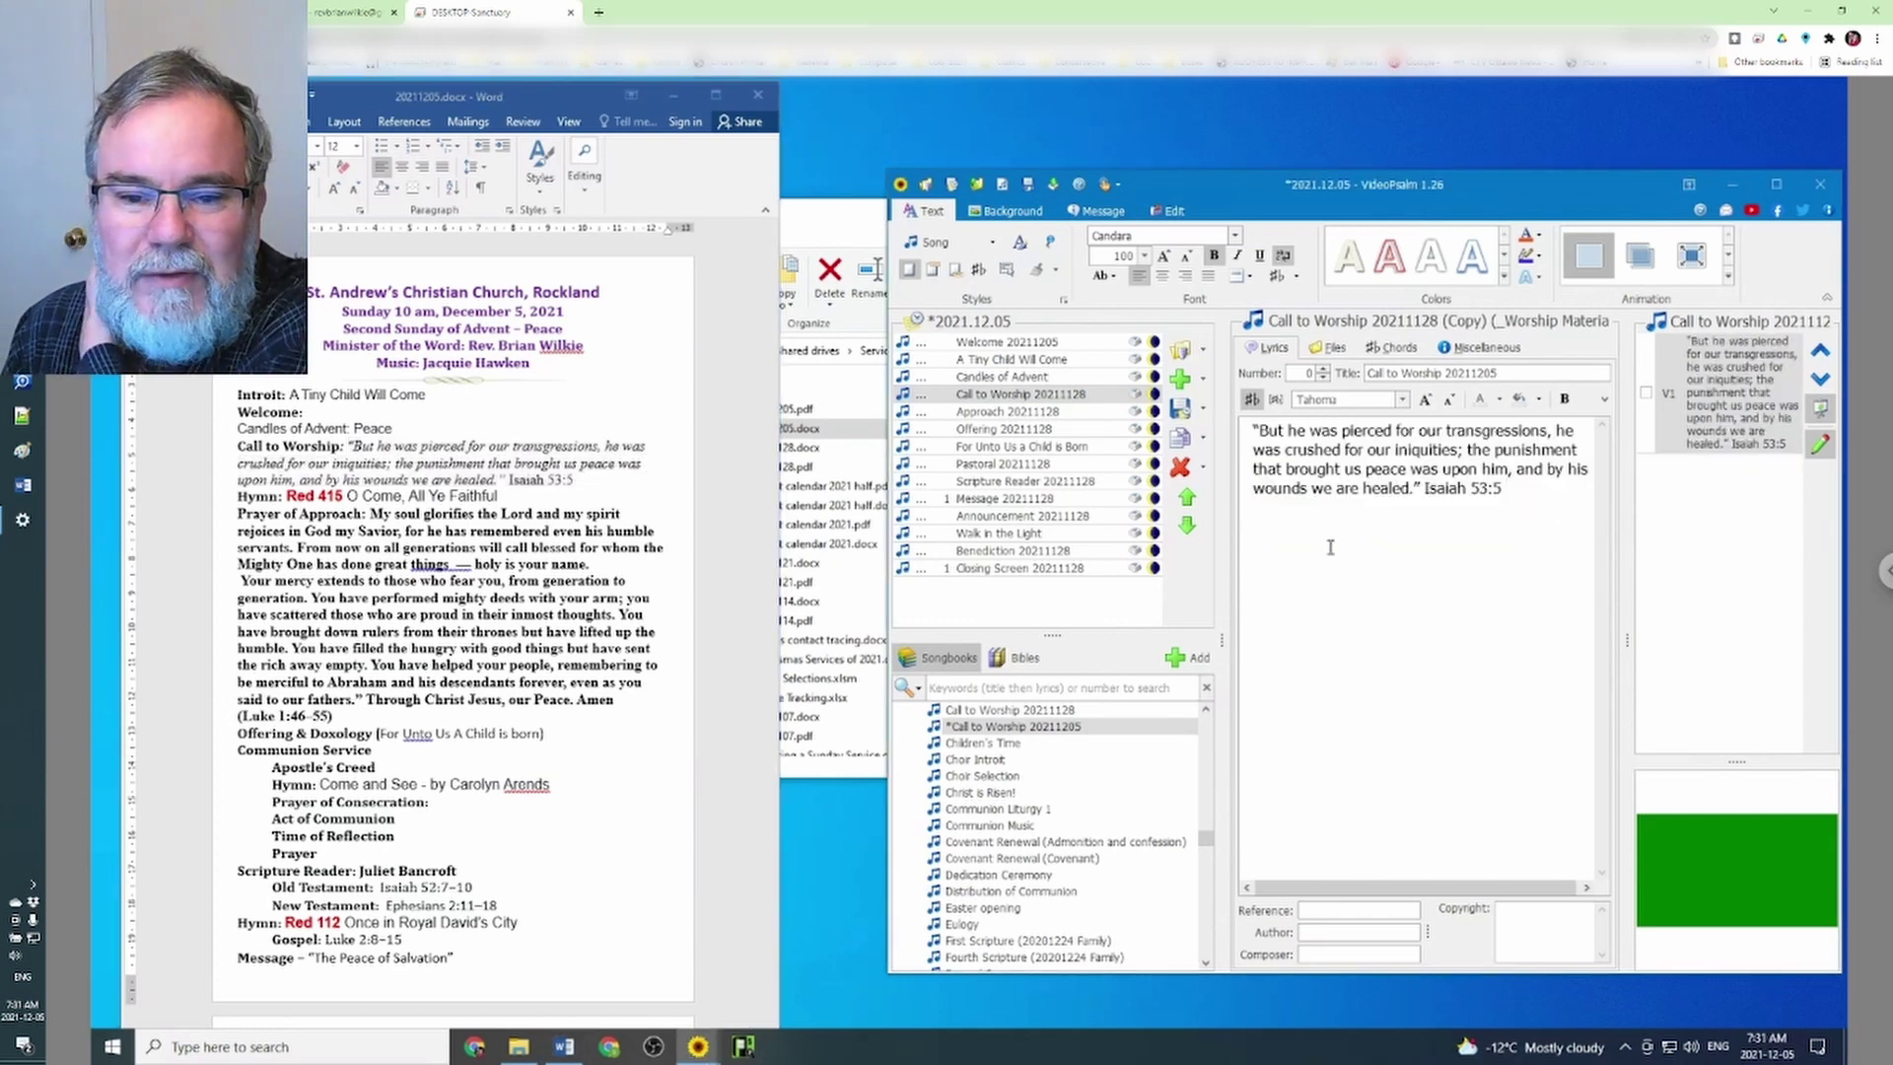
Add Call to Worship 20211205 to the agenda and remove Call to Worship 20211128 from it
left_click(1193, 660)
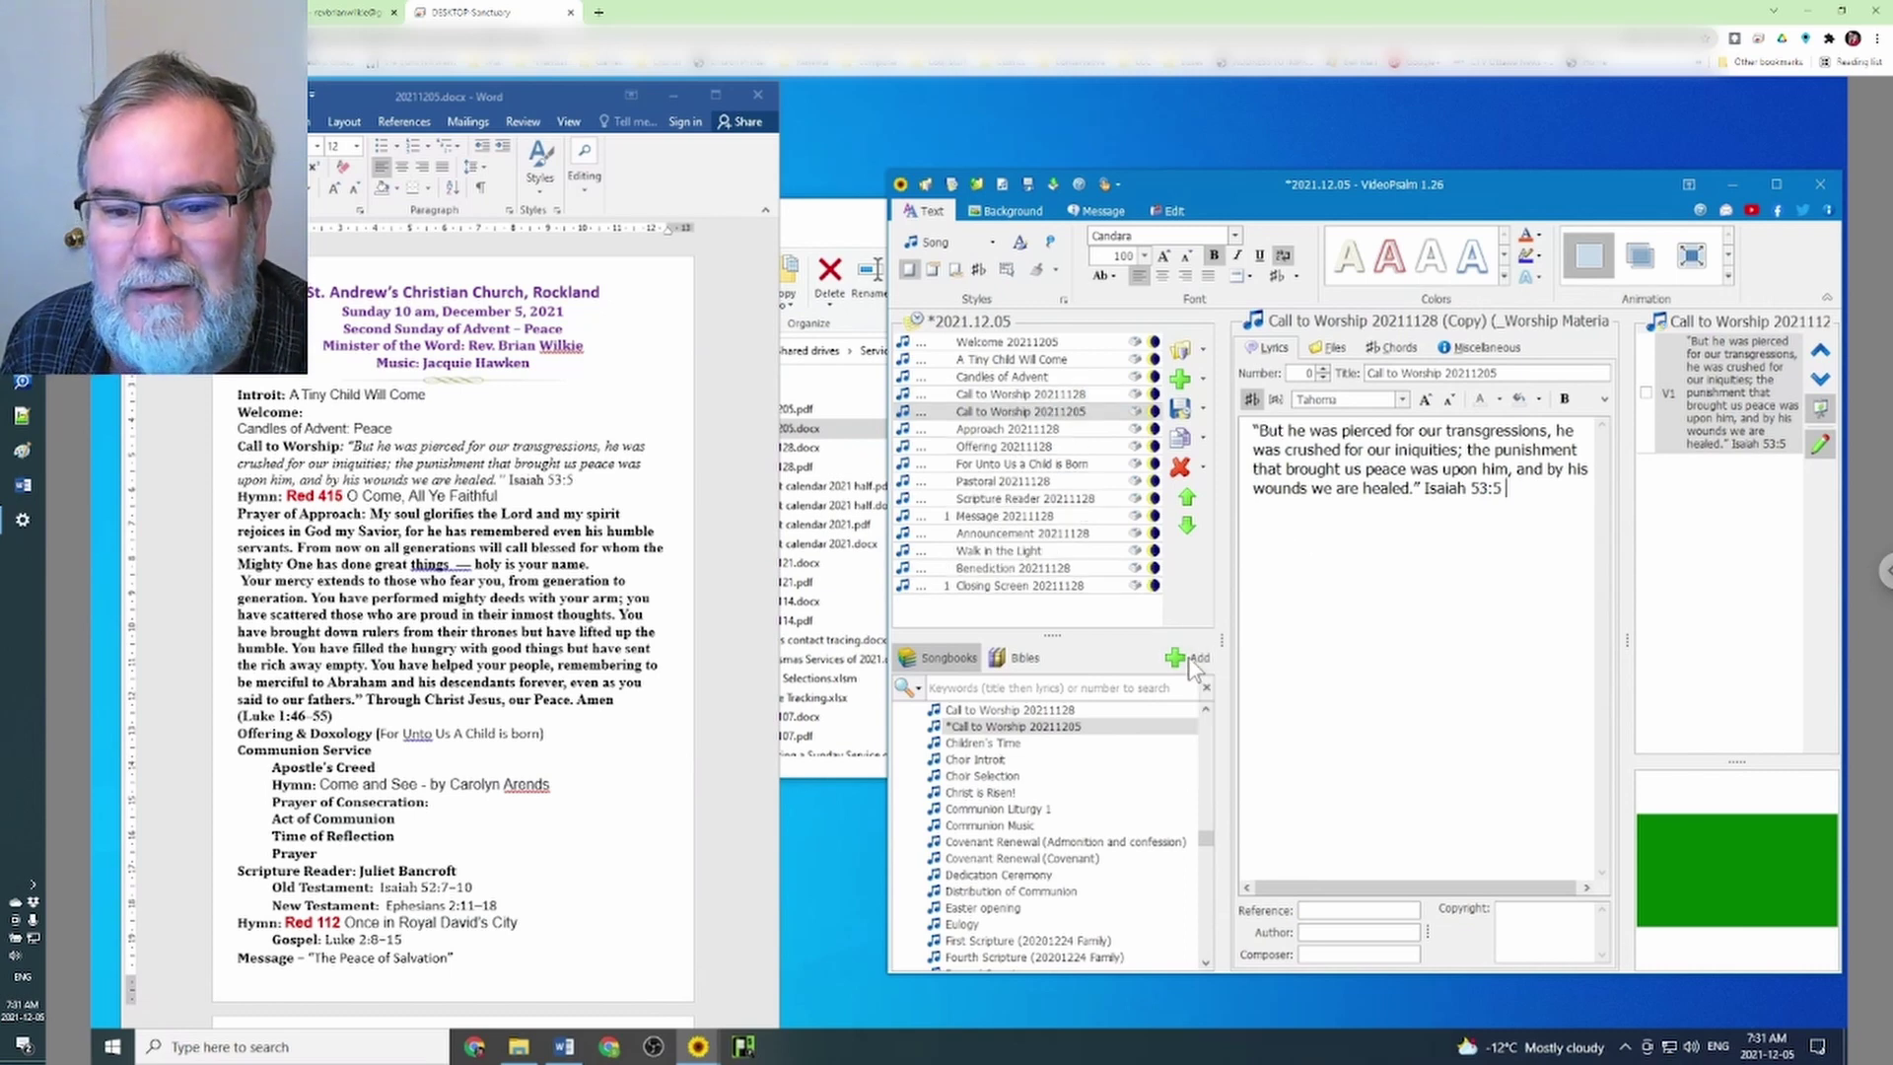
left_click(1052, 395)
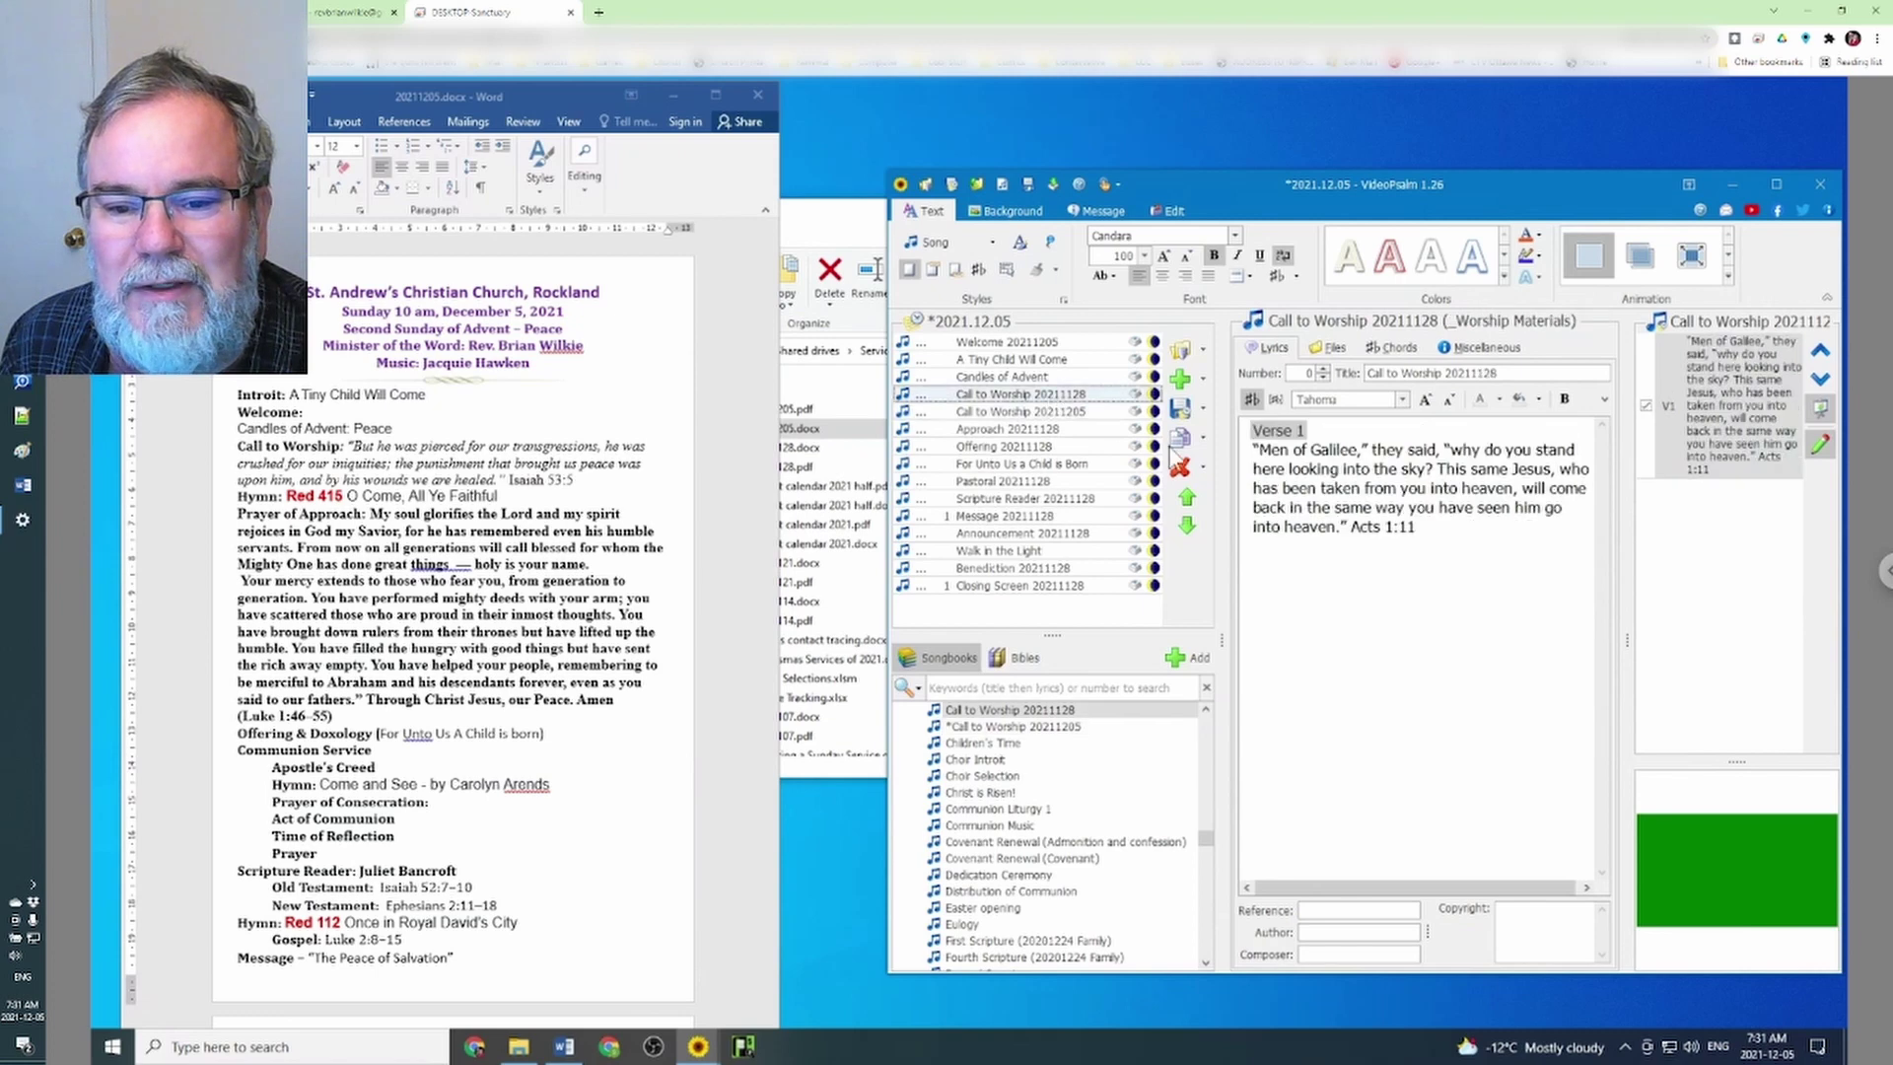
left_click(1181, 468)
left_click(1321, 605)
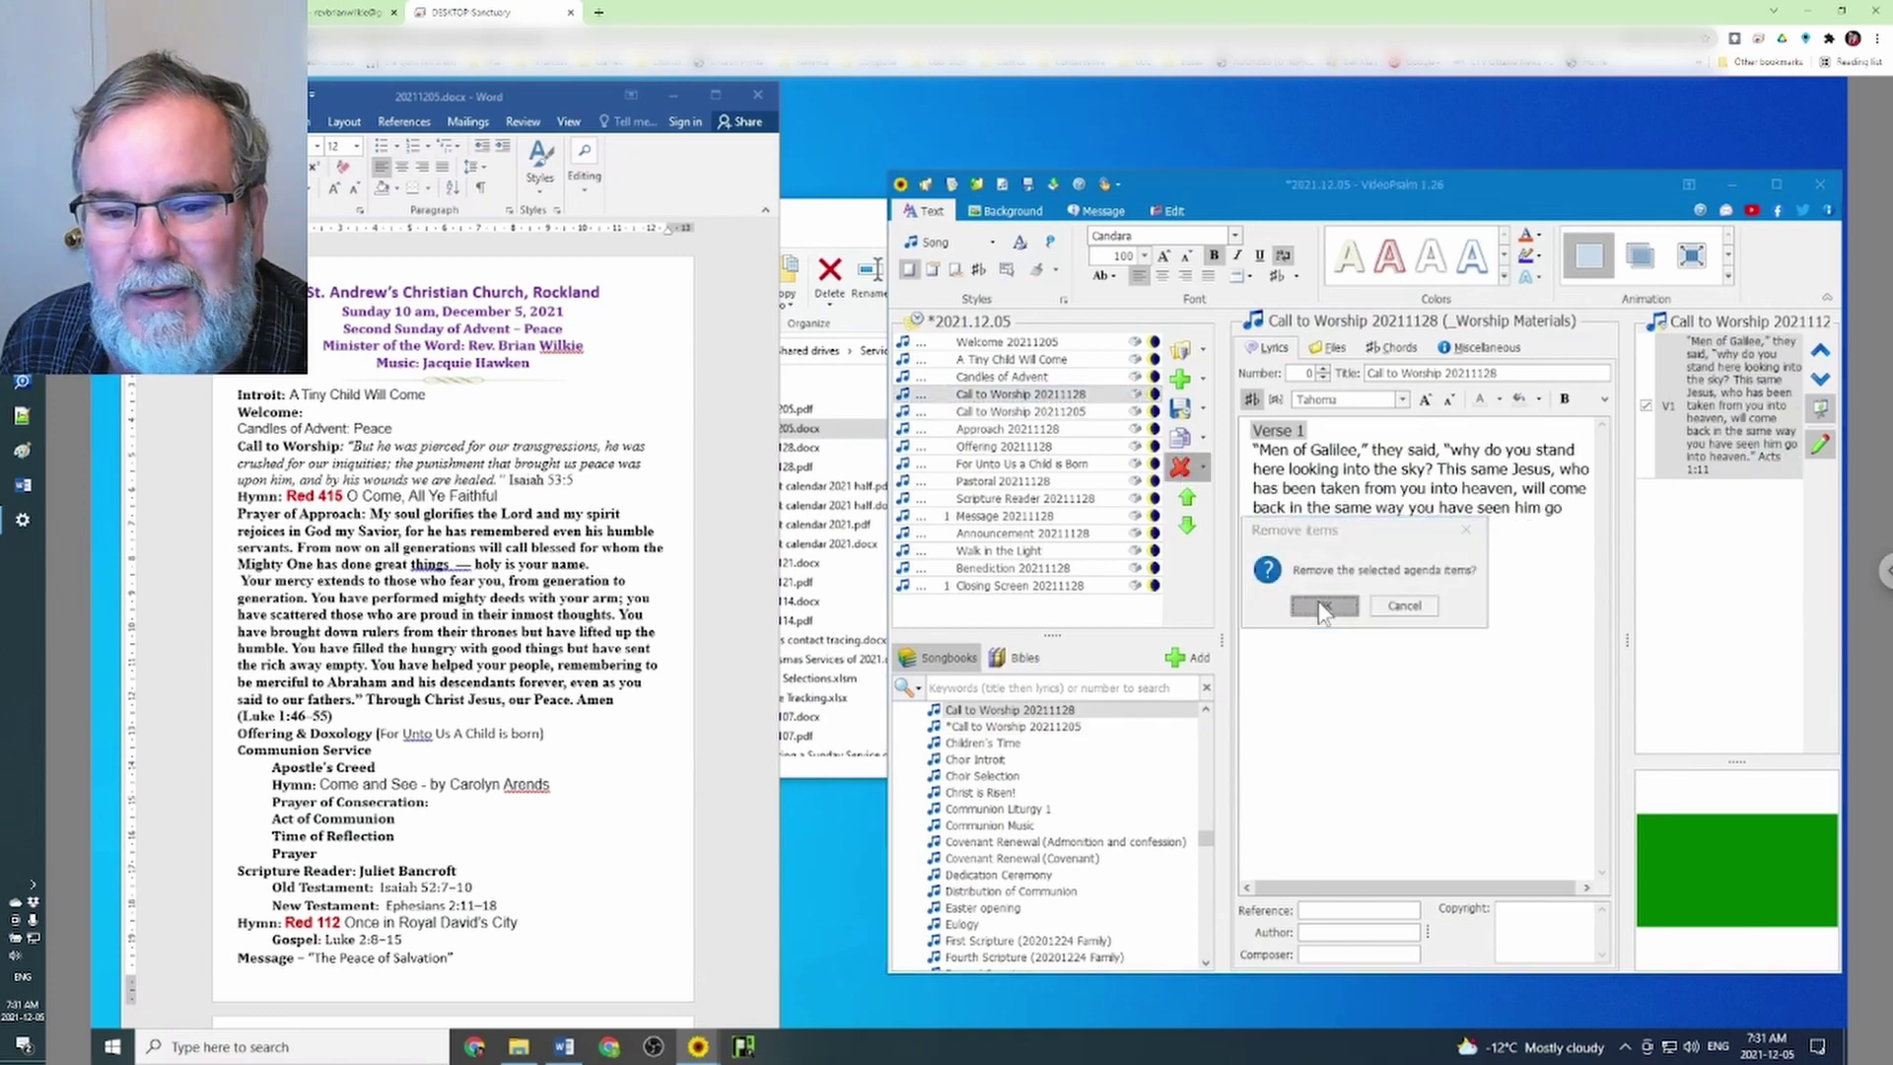
Copy the Approach 20211128 song within the _Prayers songbook and retitle the copy Approach 20211205
left_click(1043, 414)
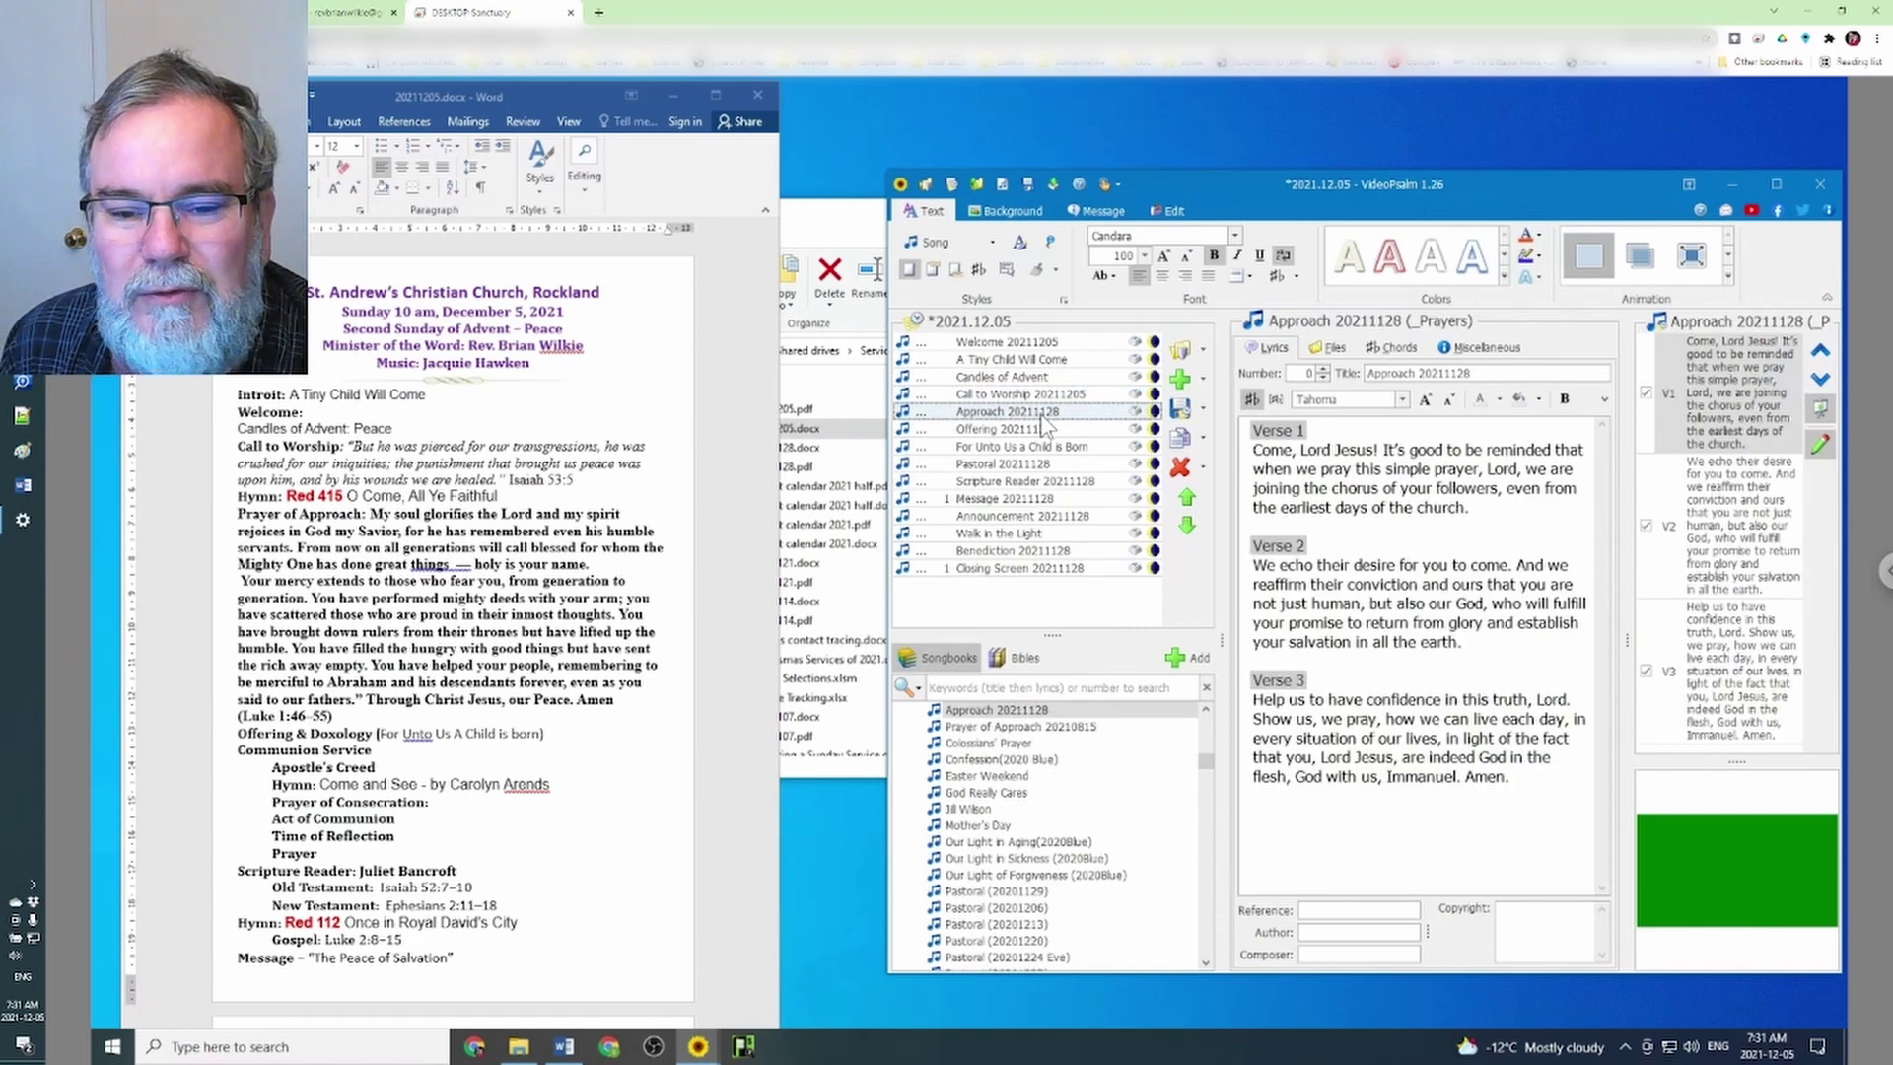
right_click(1015, 710)
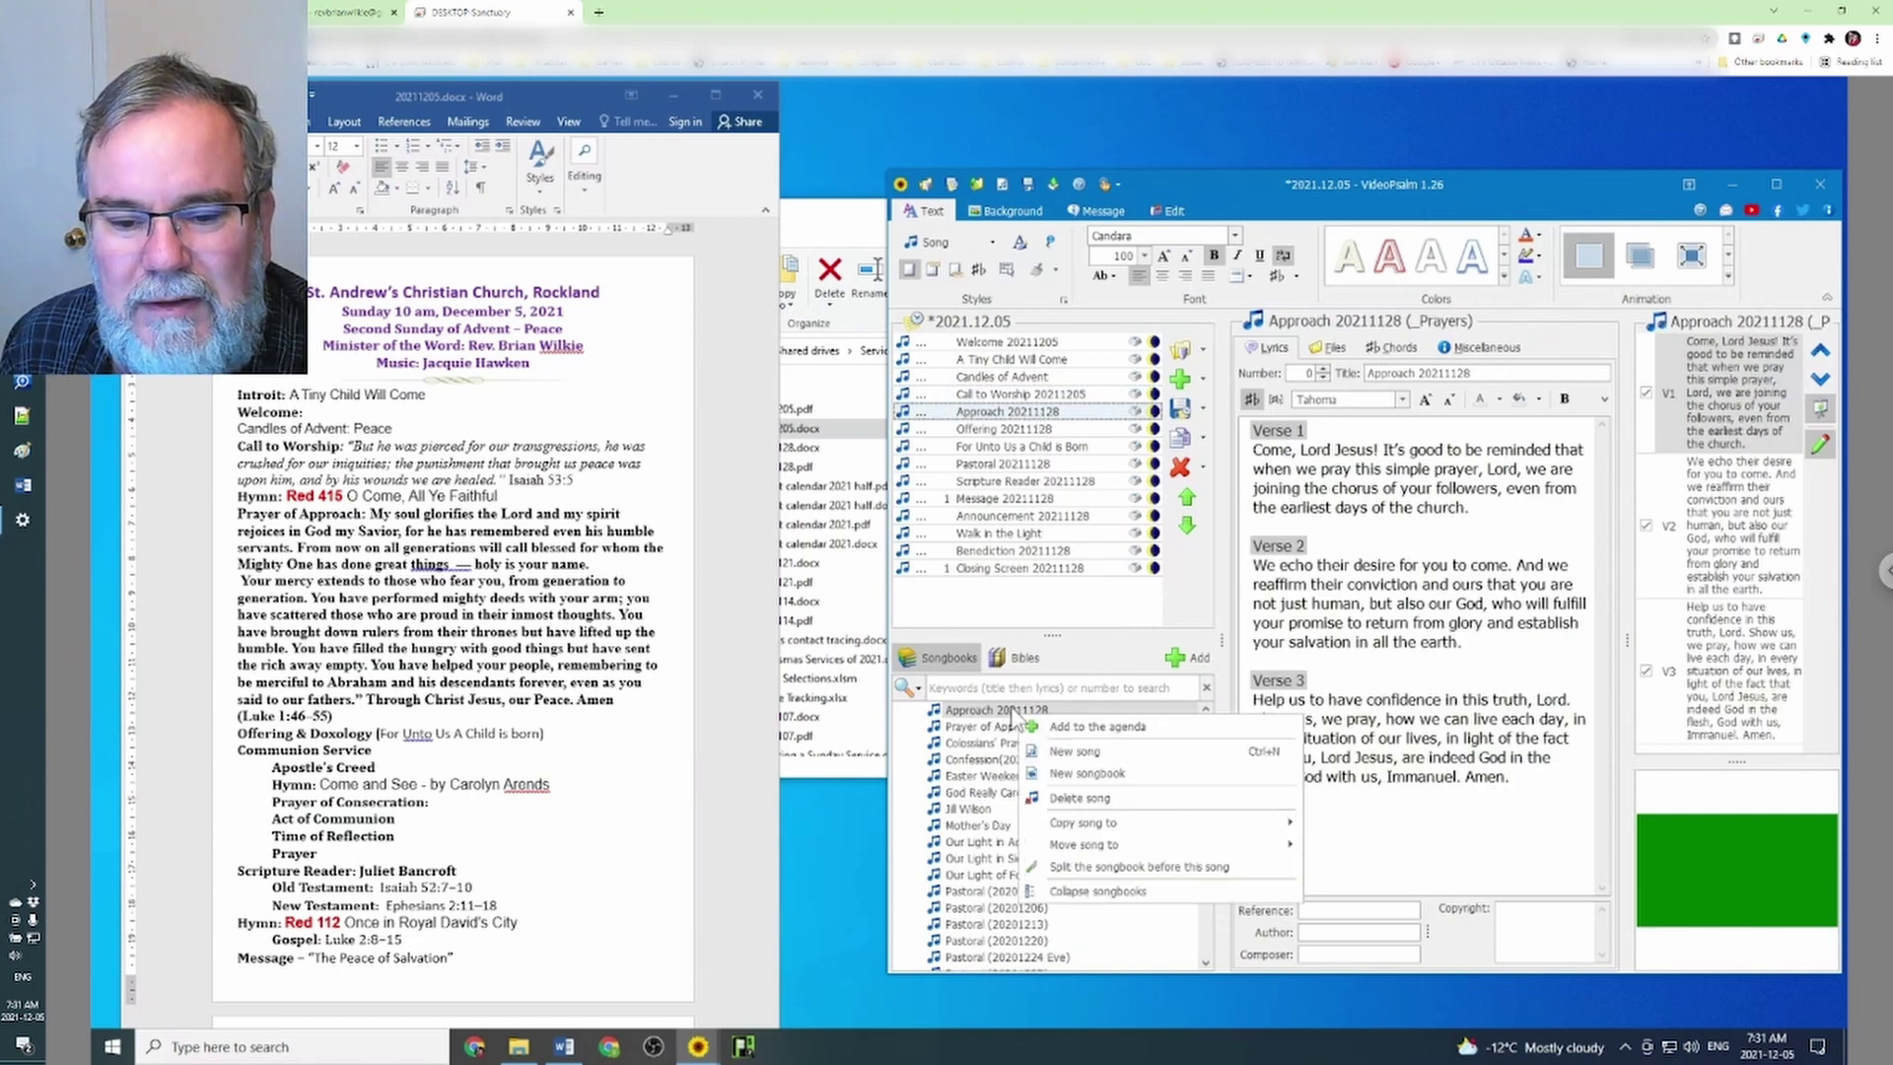
mouse_move(1104, 833)
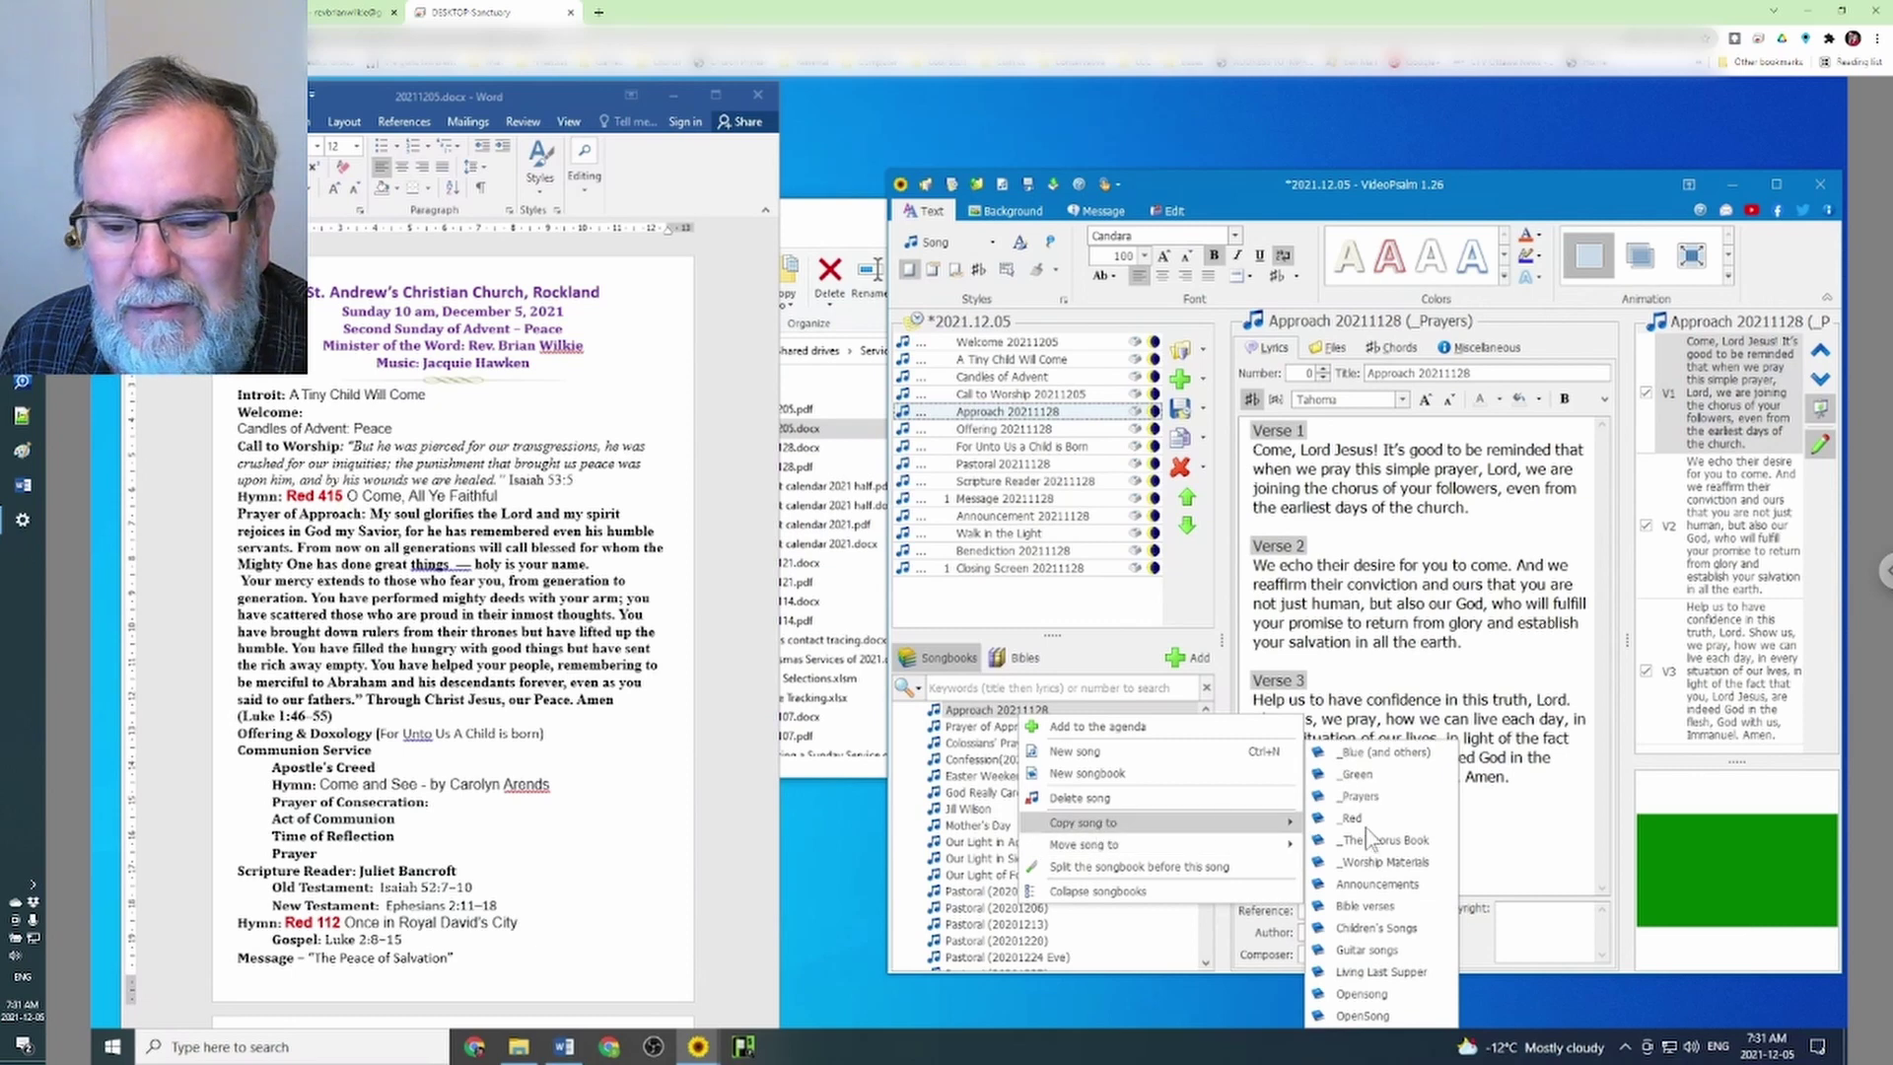
left_click(1378, 796)
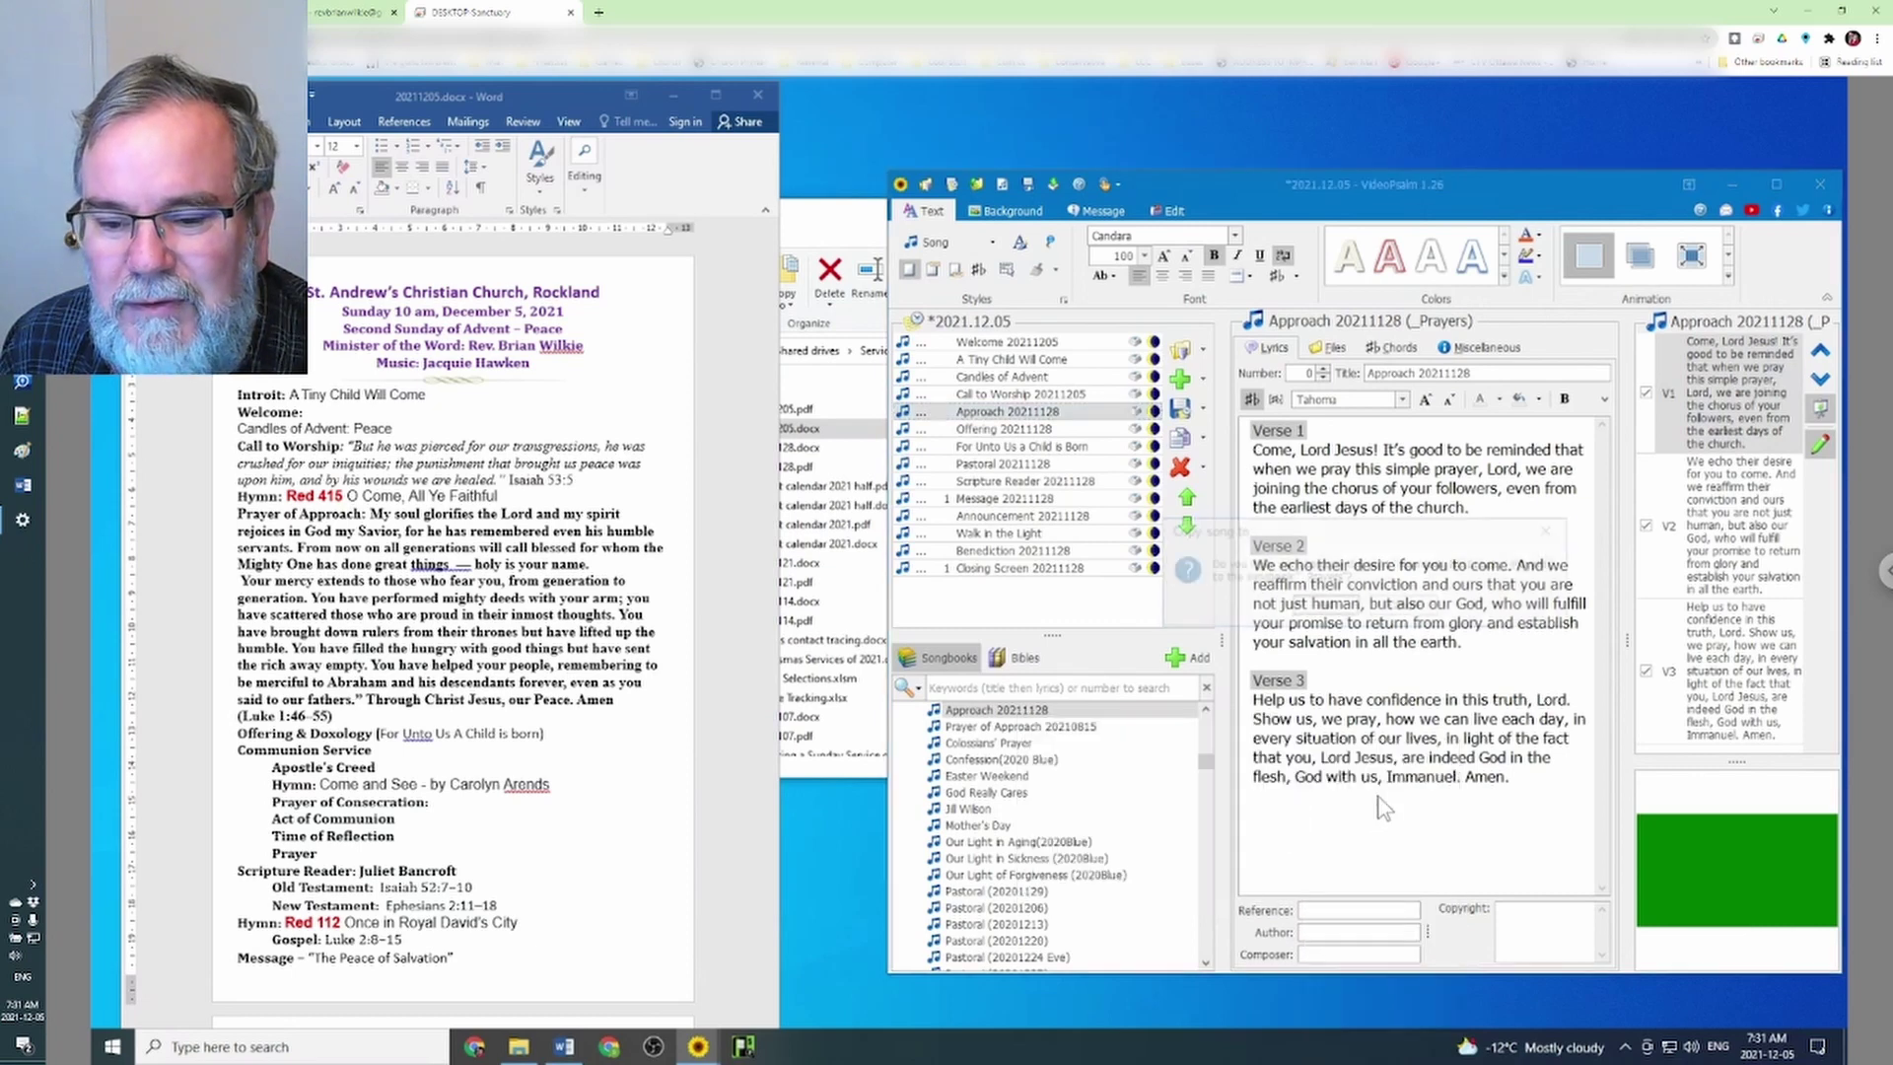
left_click(1323, 606)
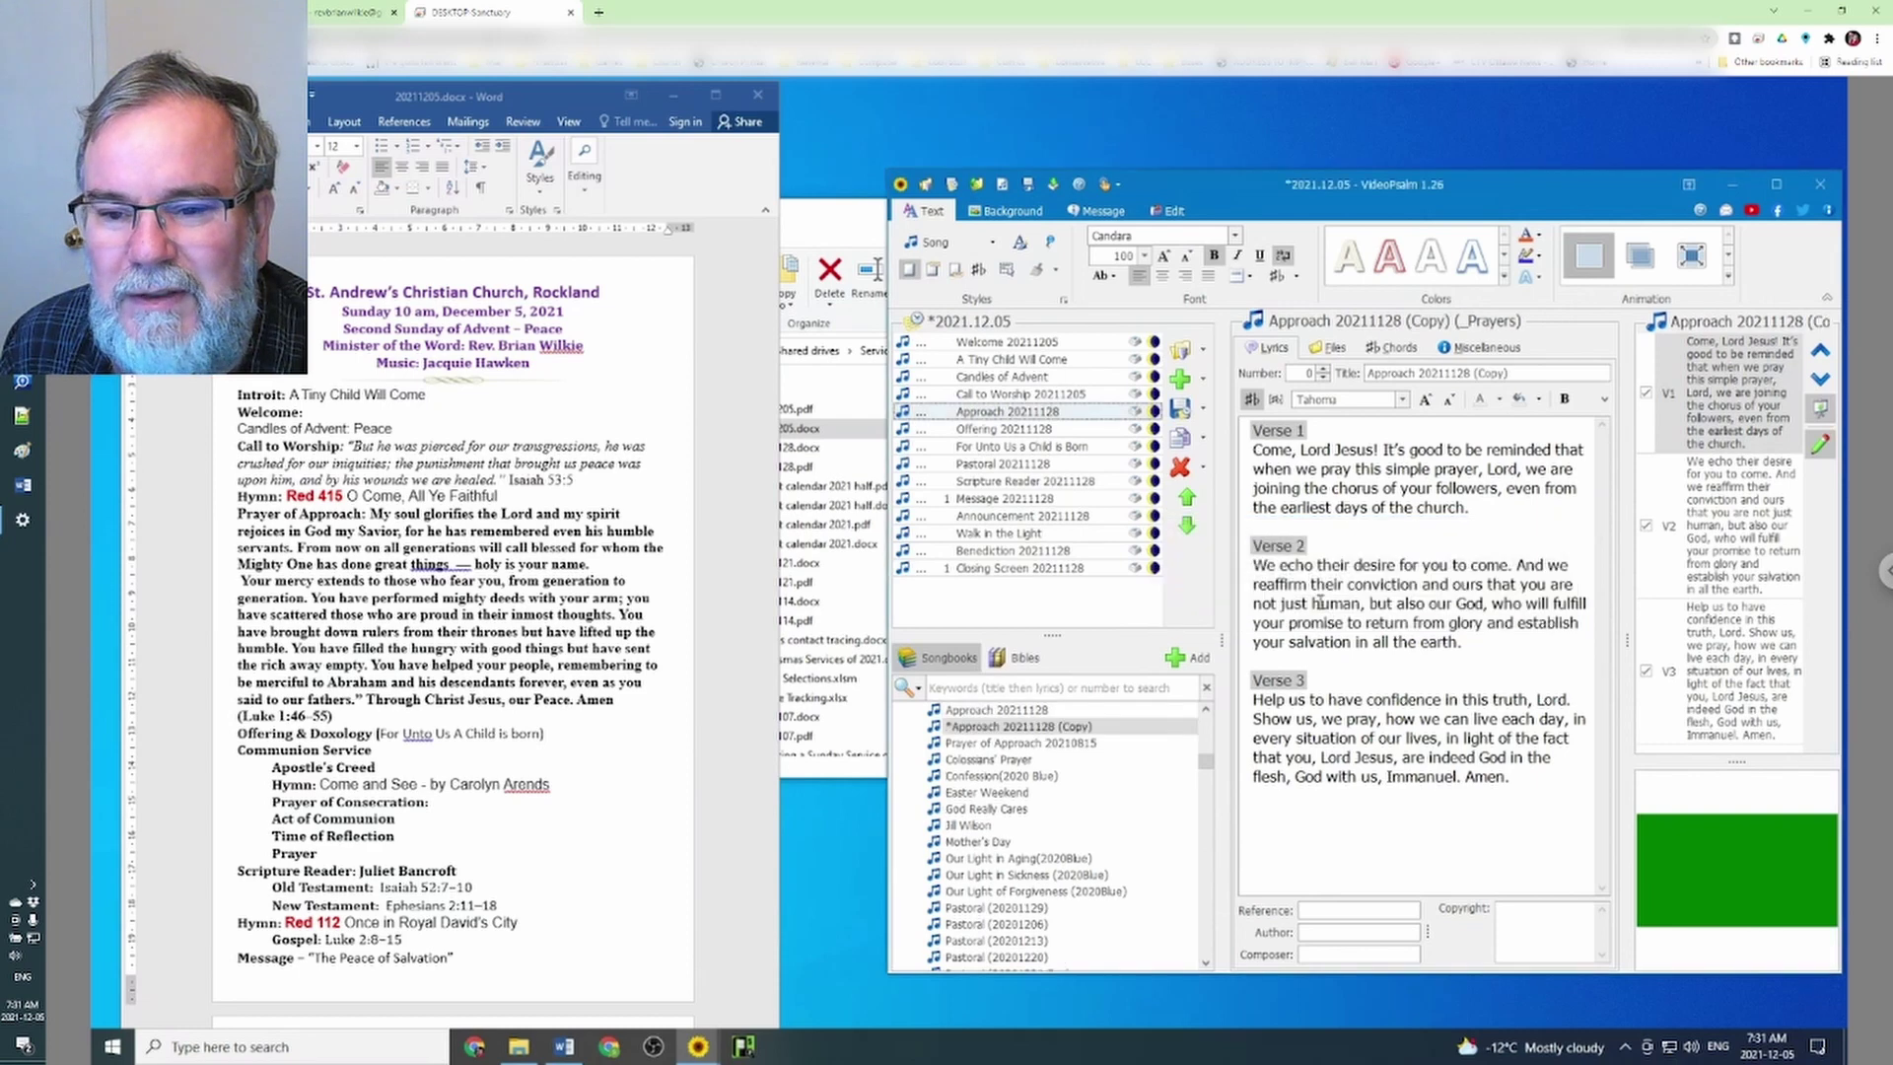
left_click_drag(1451, 373, 1541, 373)
type("1205")
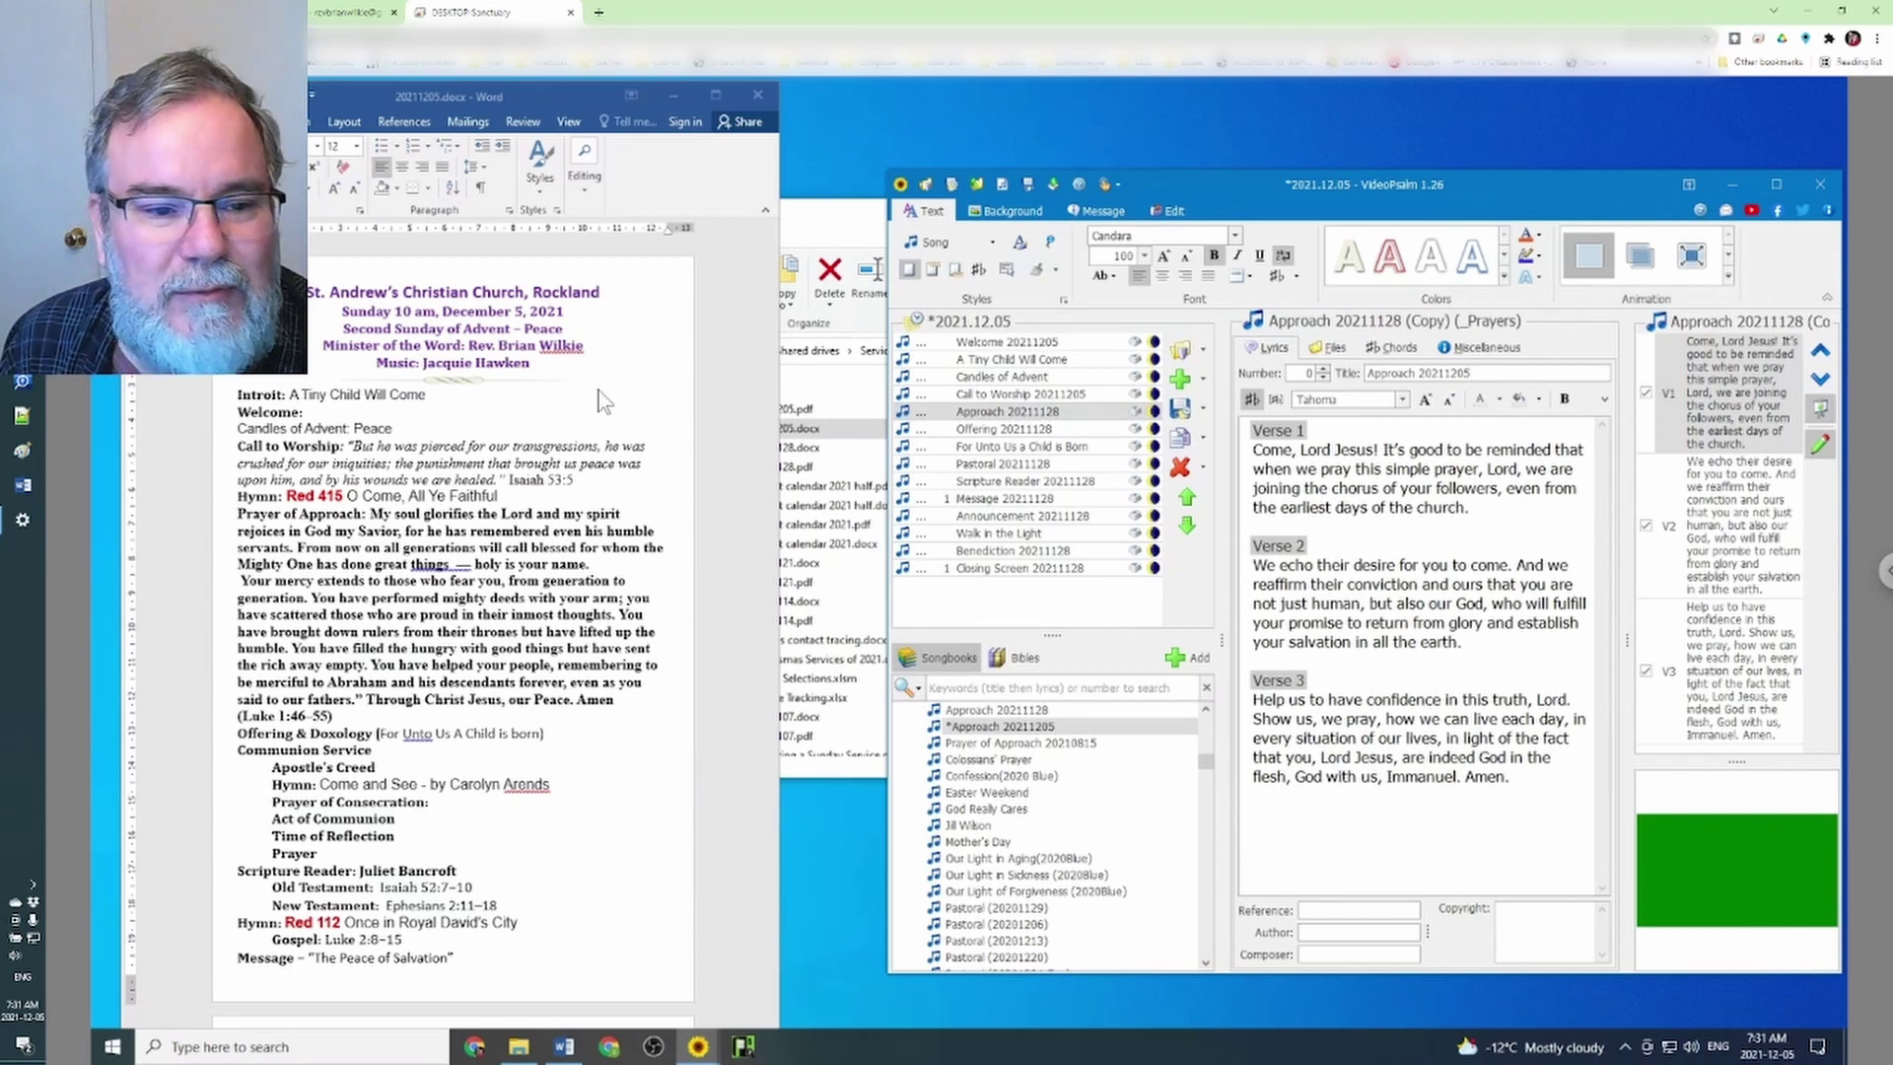
Replace the Approach 20211205 text with the Luke 1:46–55 prayer of approach from 20211205.docx and add the song to the agenda
left_click(375, 512)
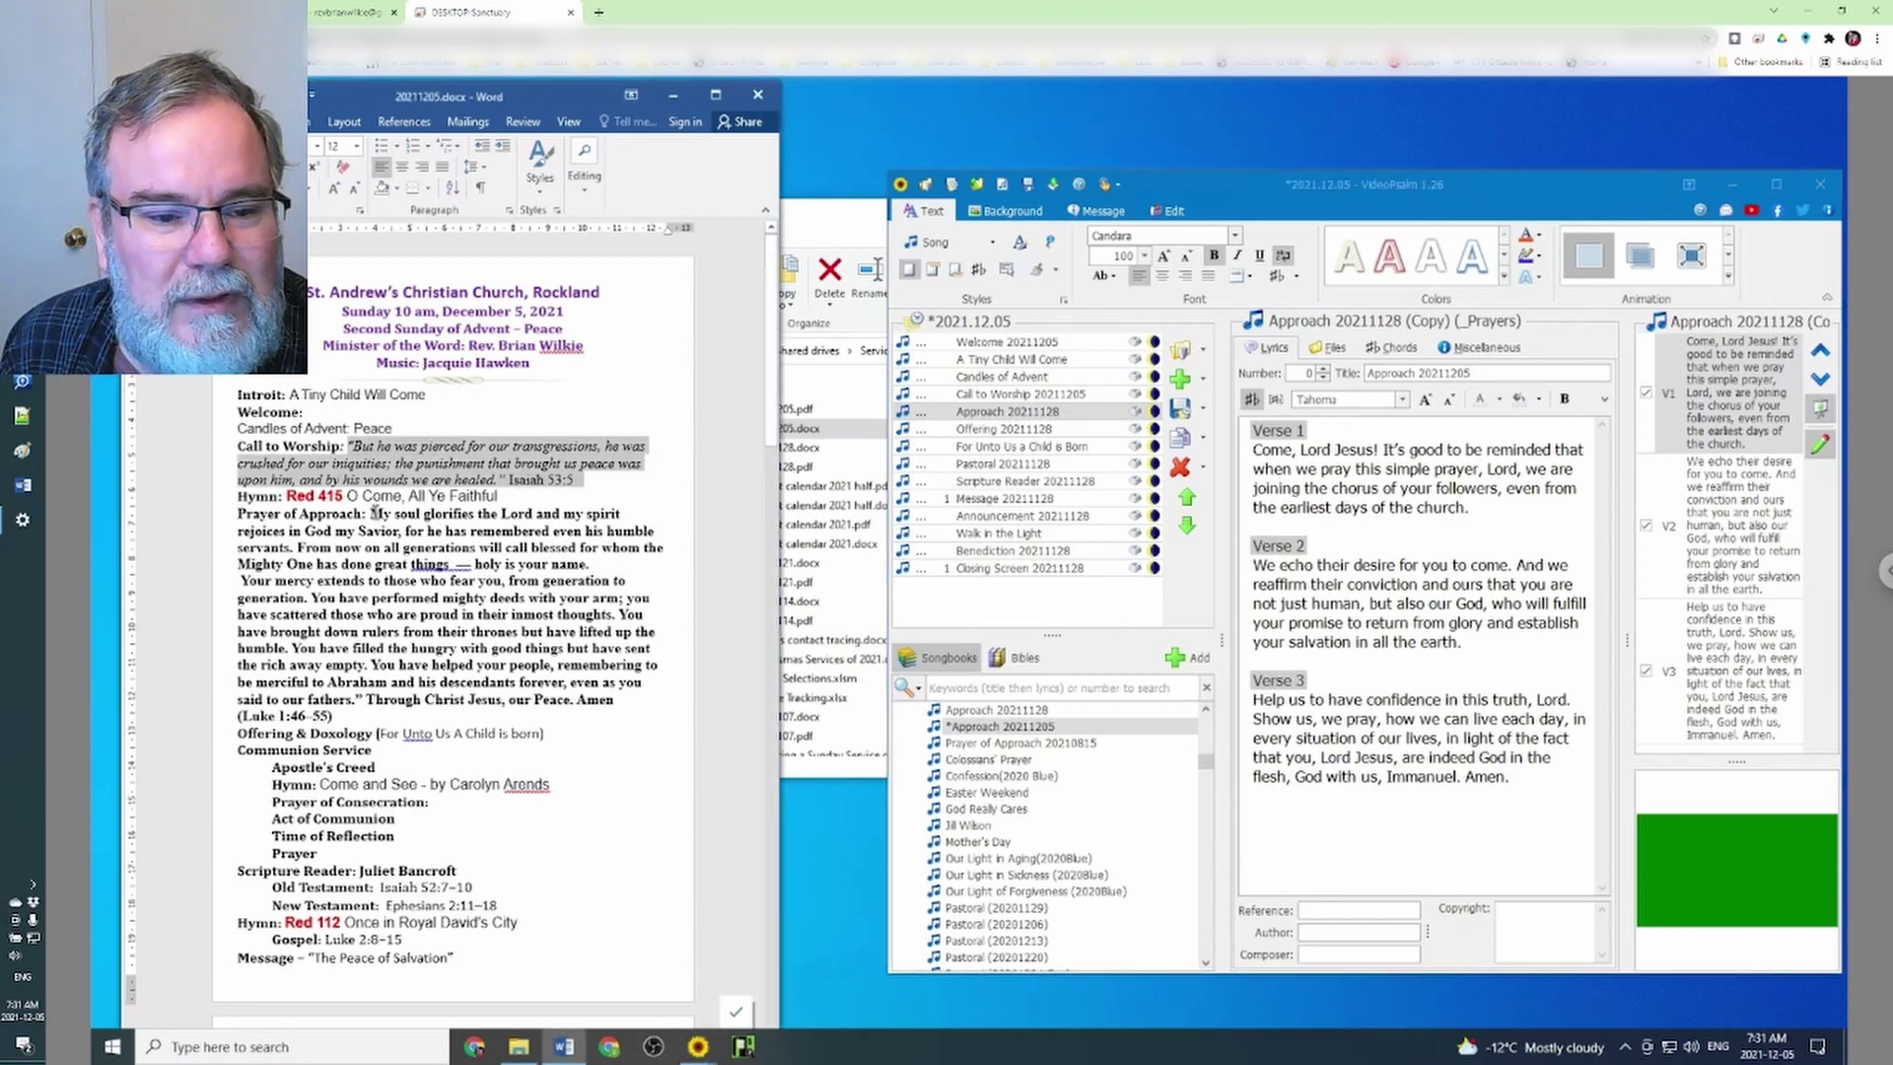
mouse_move(375, 512)
left_mouse_down()
mouse_move(592, 571)
mouse_move(556, 691)
mouse_move(586, 719)
left_mouse_up()
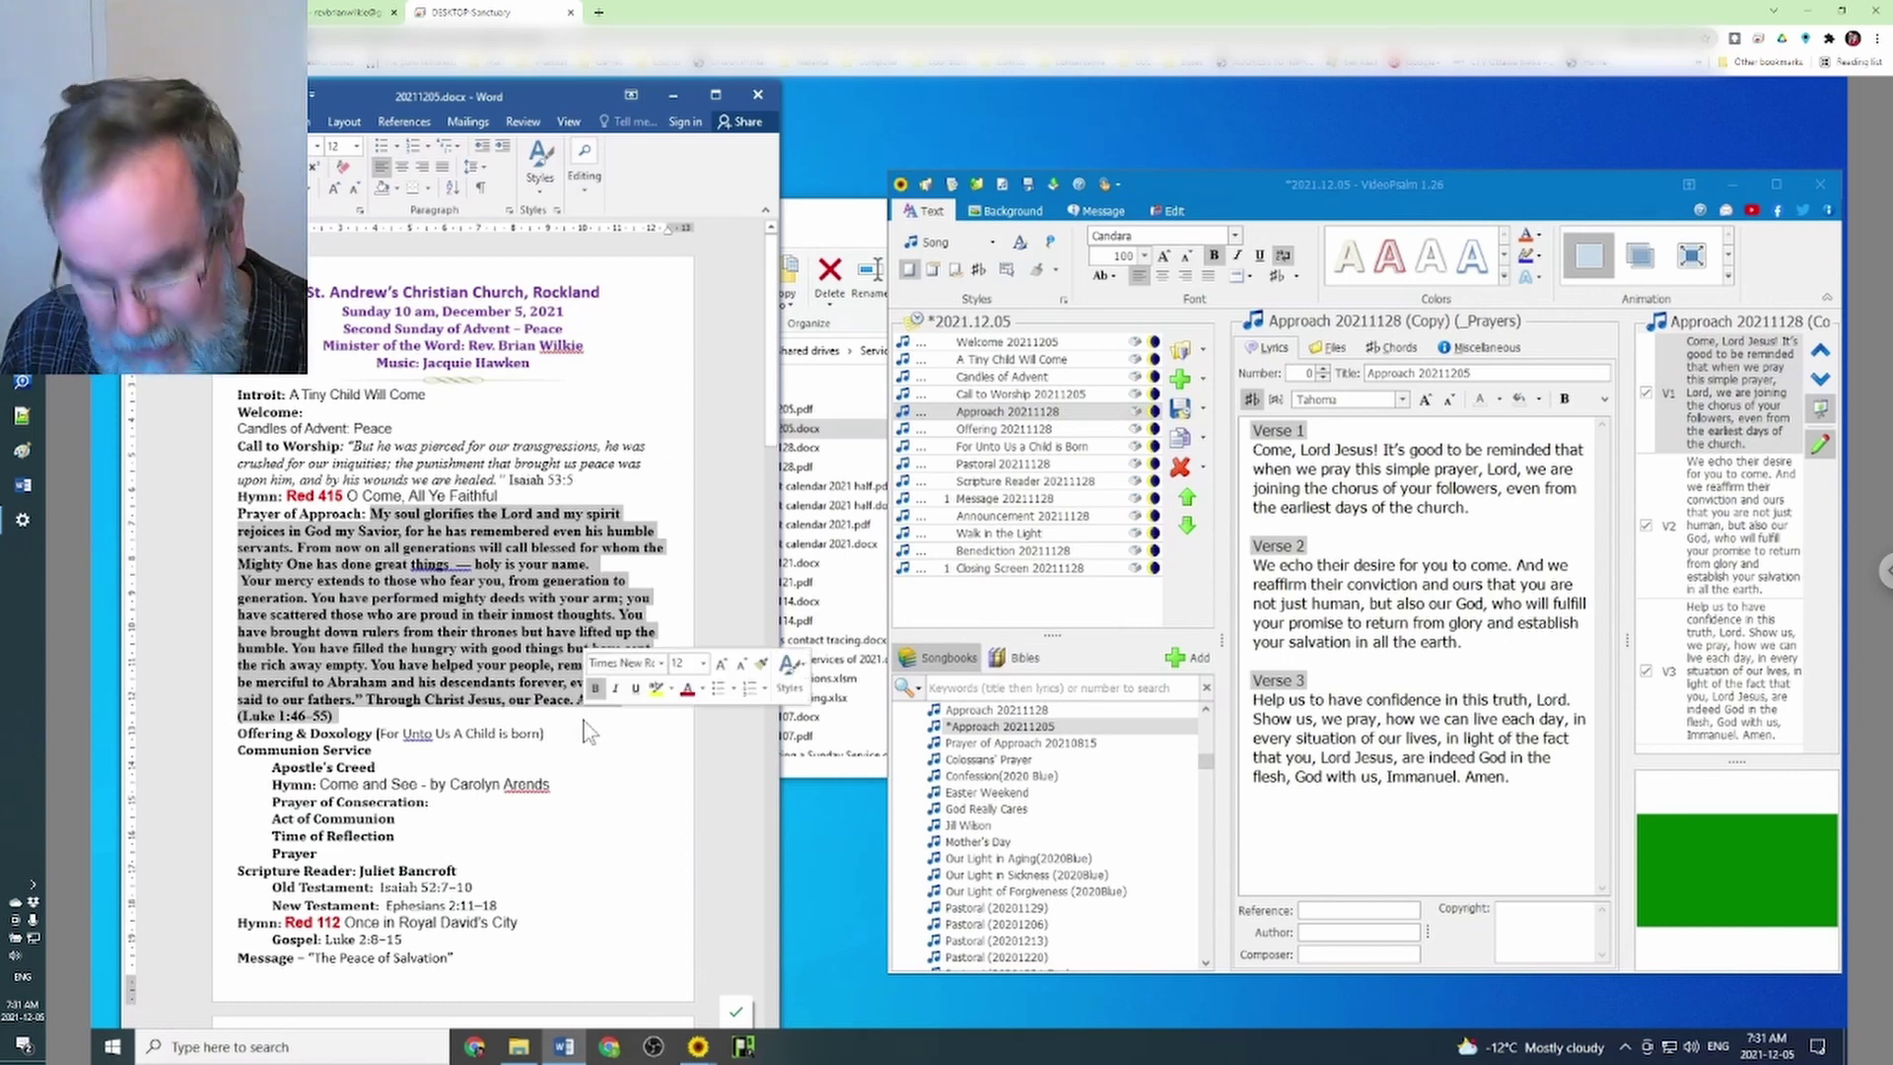
left_click_drag(1521, 781, 1259, 423)
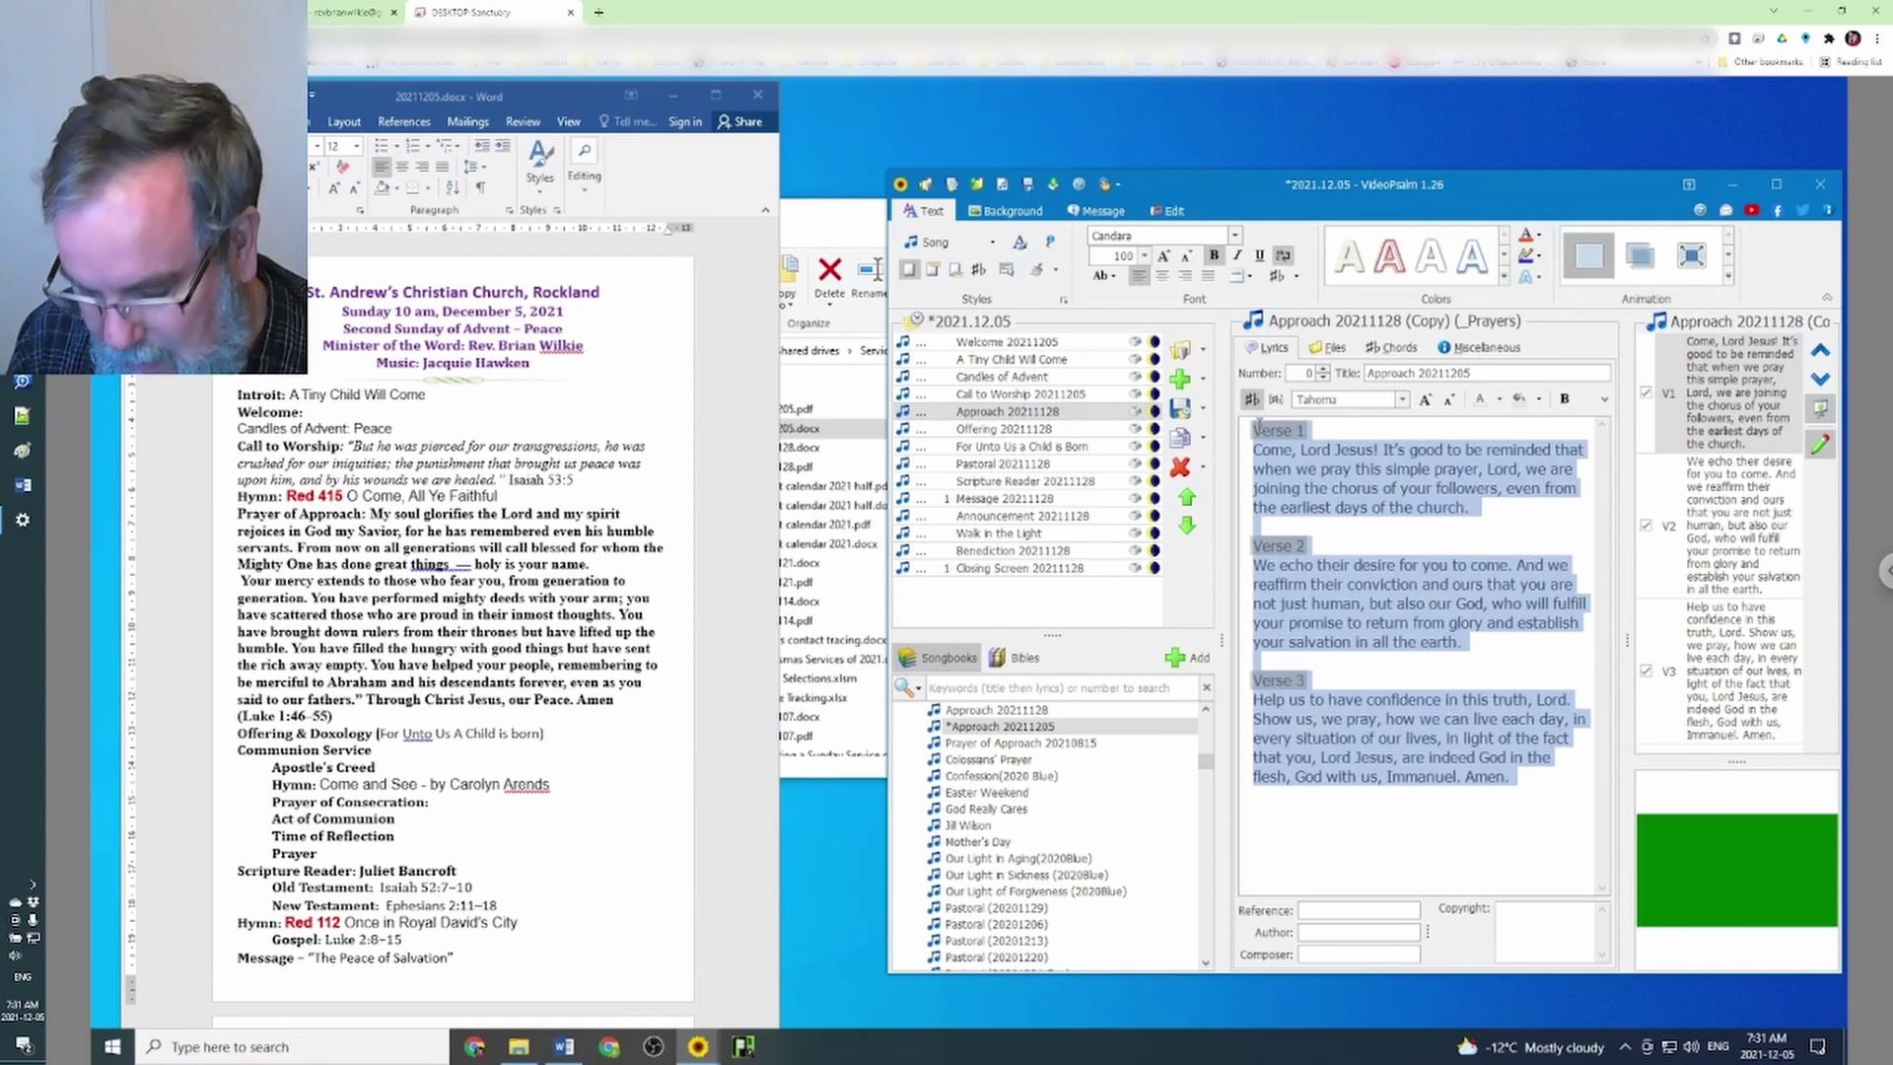
key("Delete")
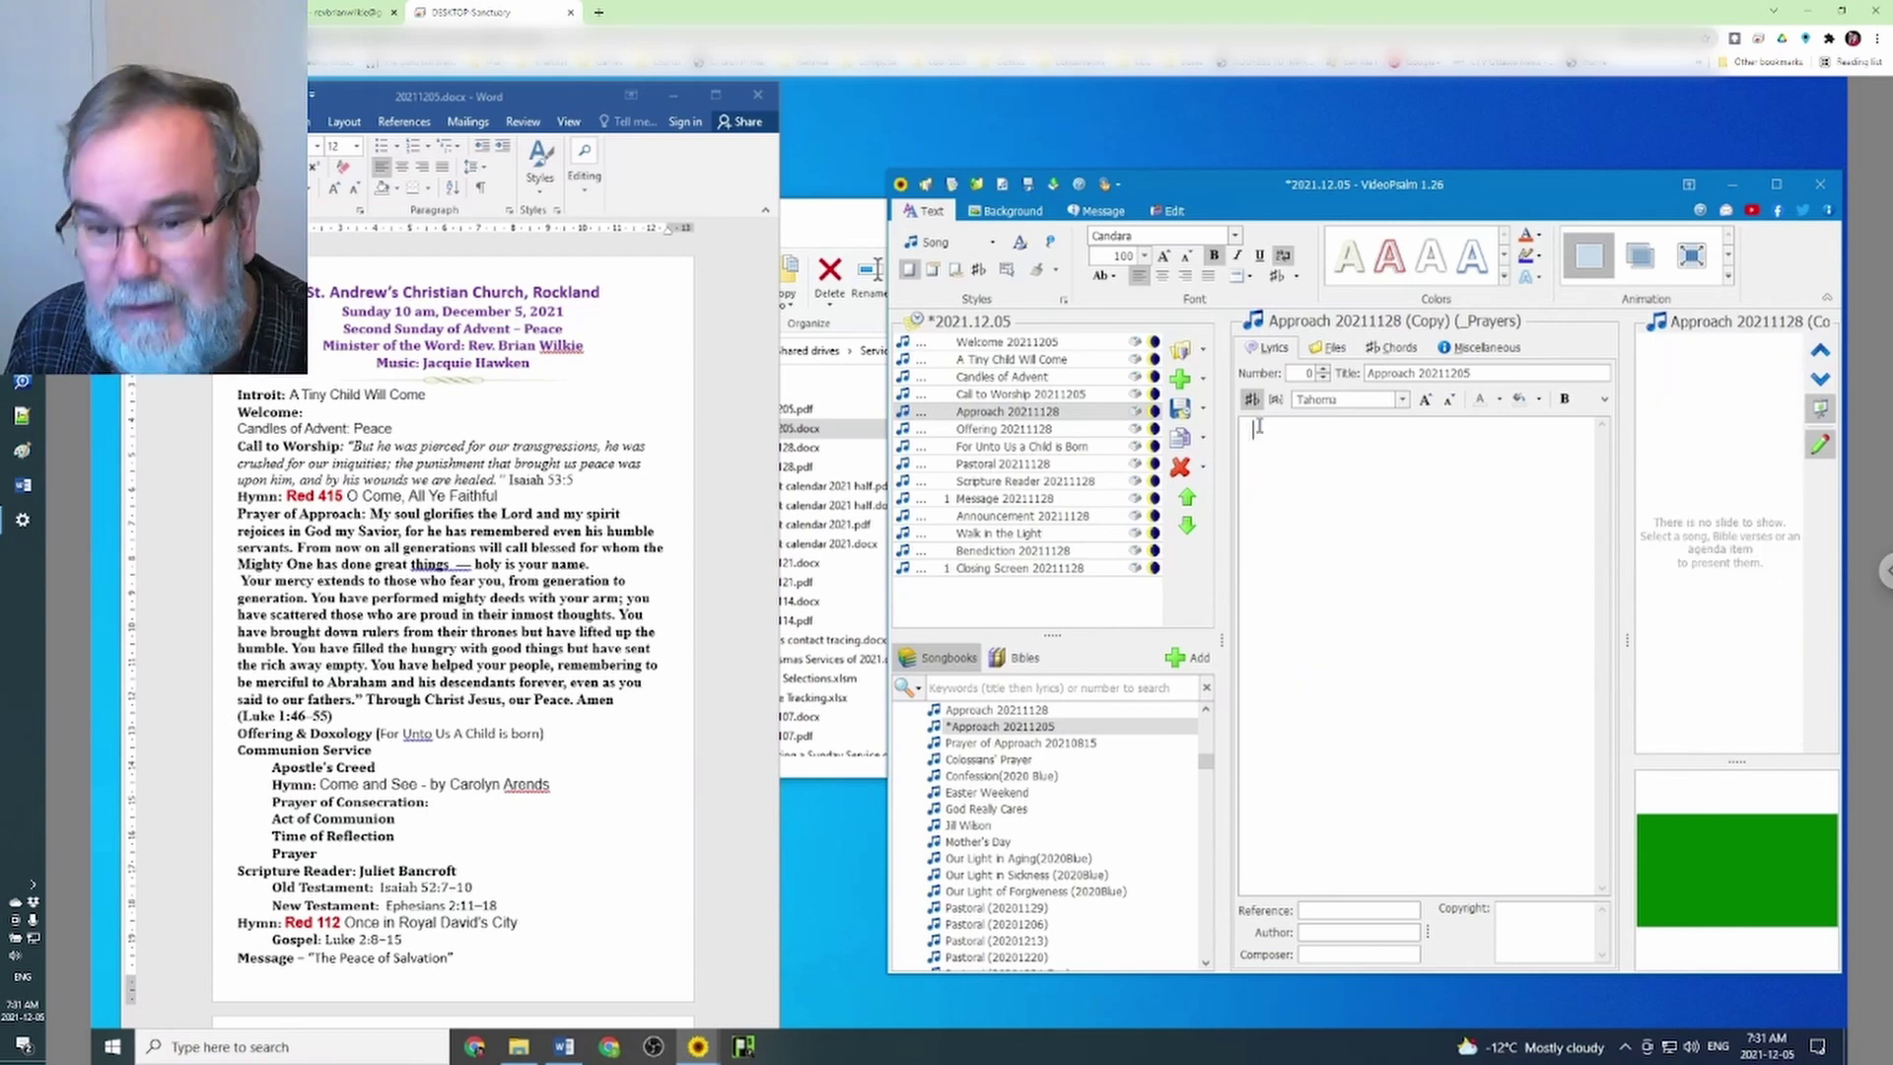
key("ctrl+v")
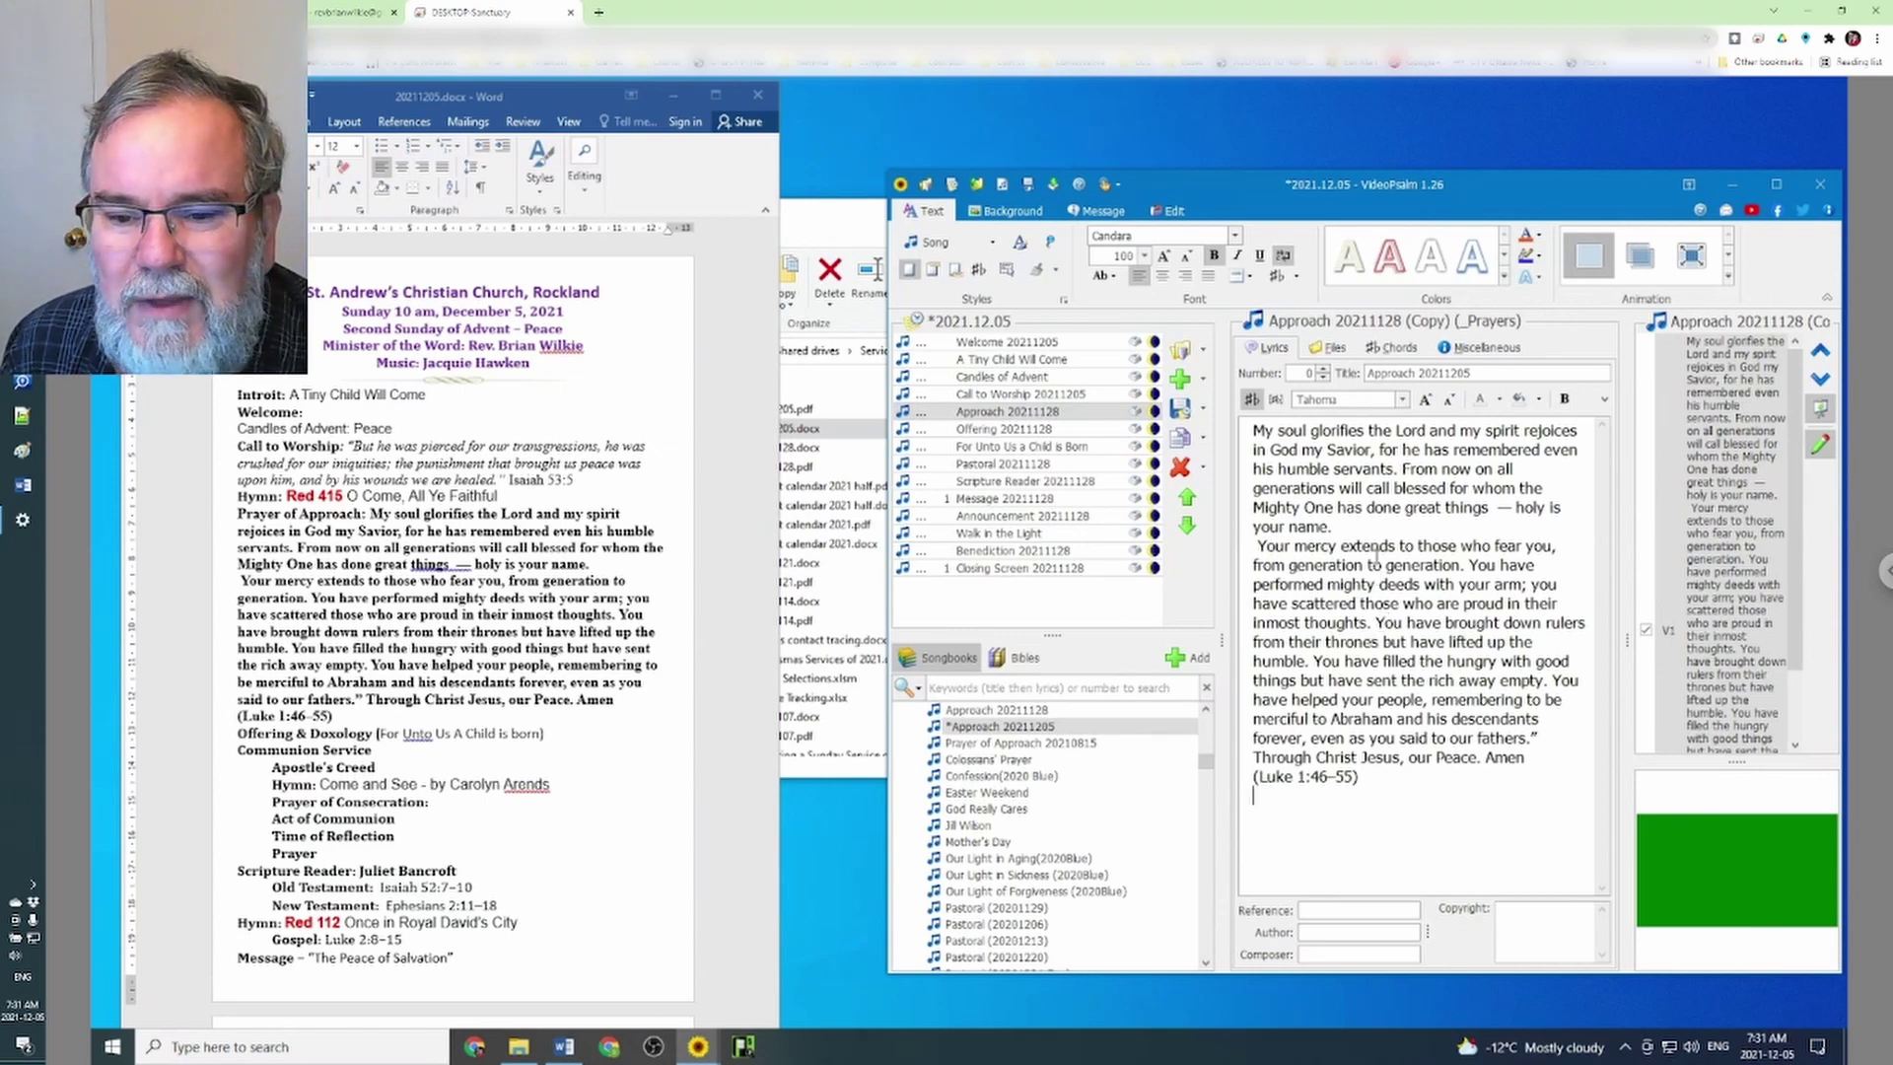
left_click(1184, 657)
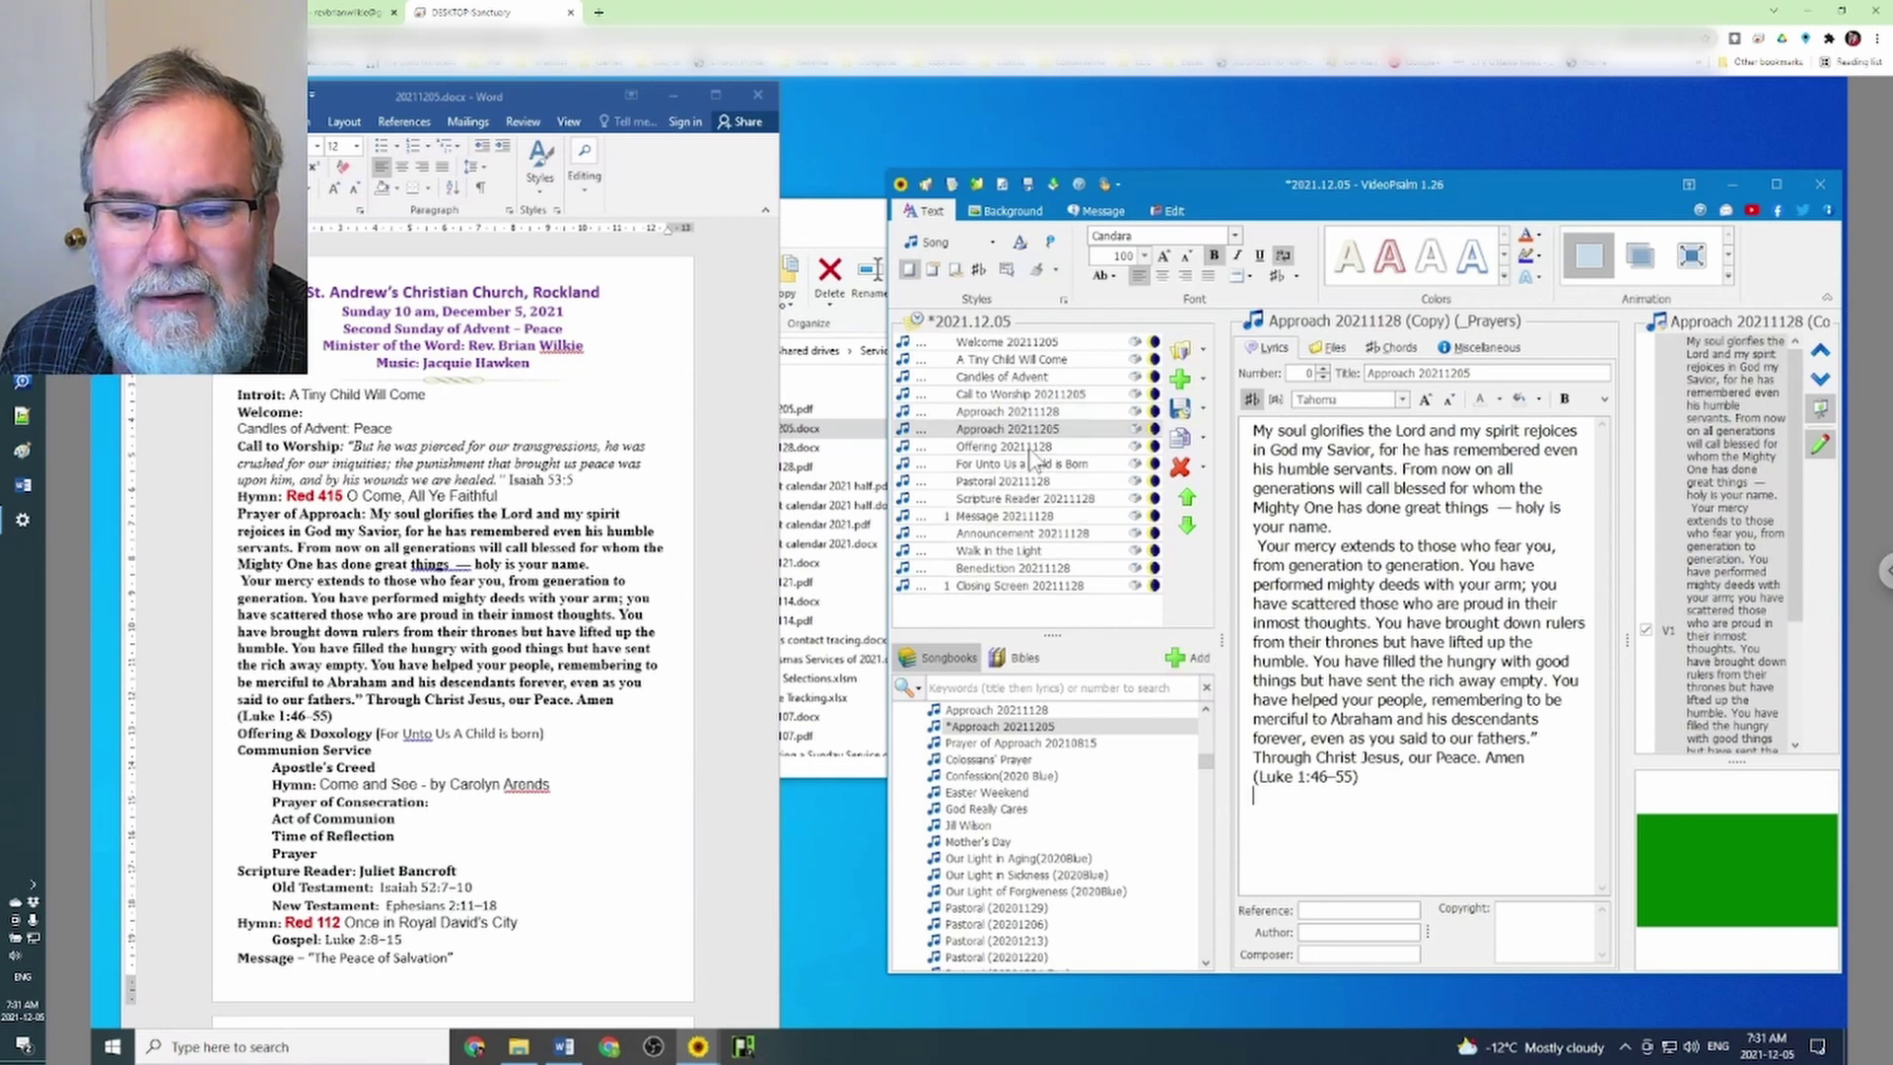
Copy the Offering 20211128 song within the Announcements songbook, retitle the copy Offering 20211205, and add it to the agenda
left_click(1030, 450)
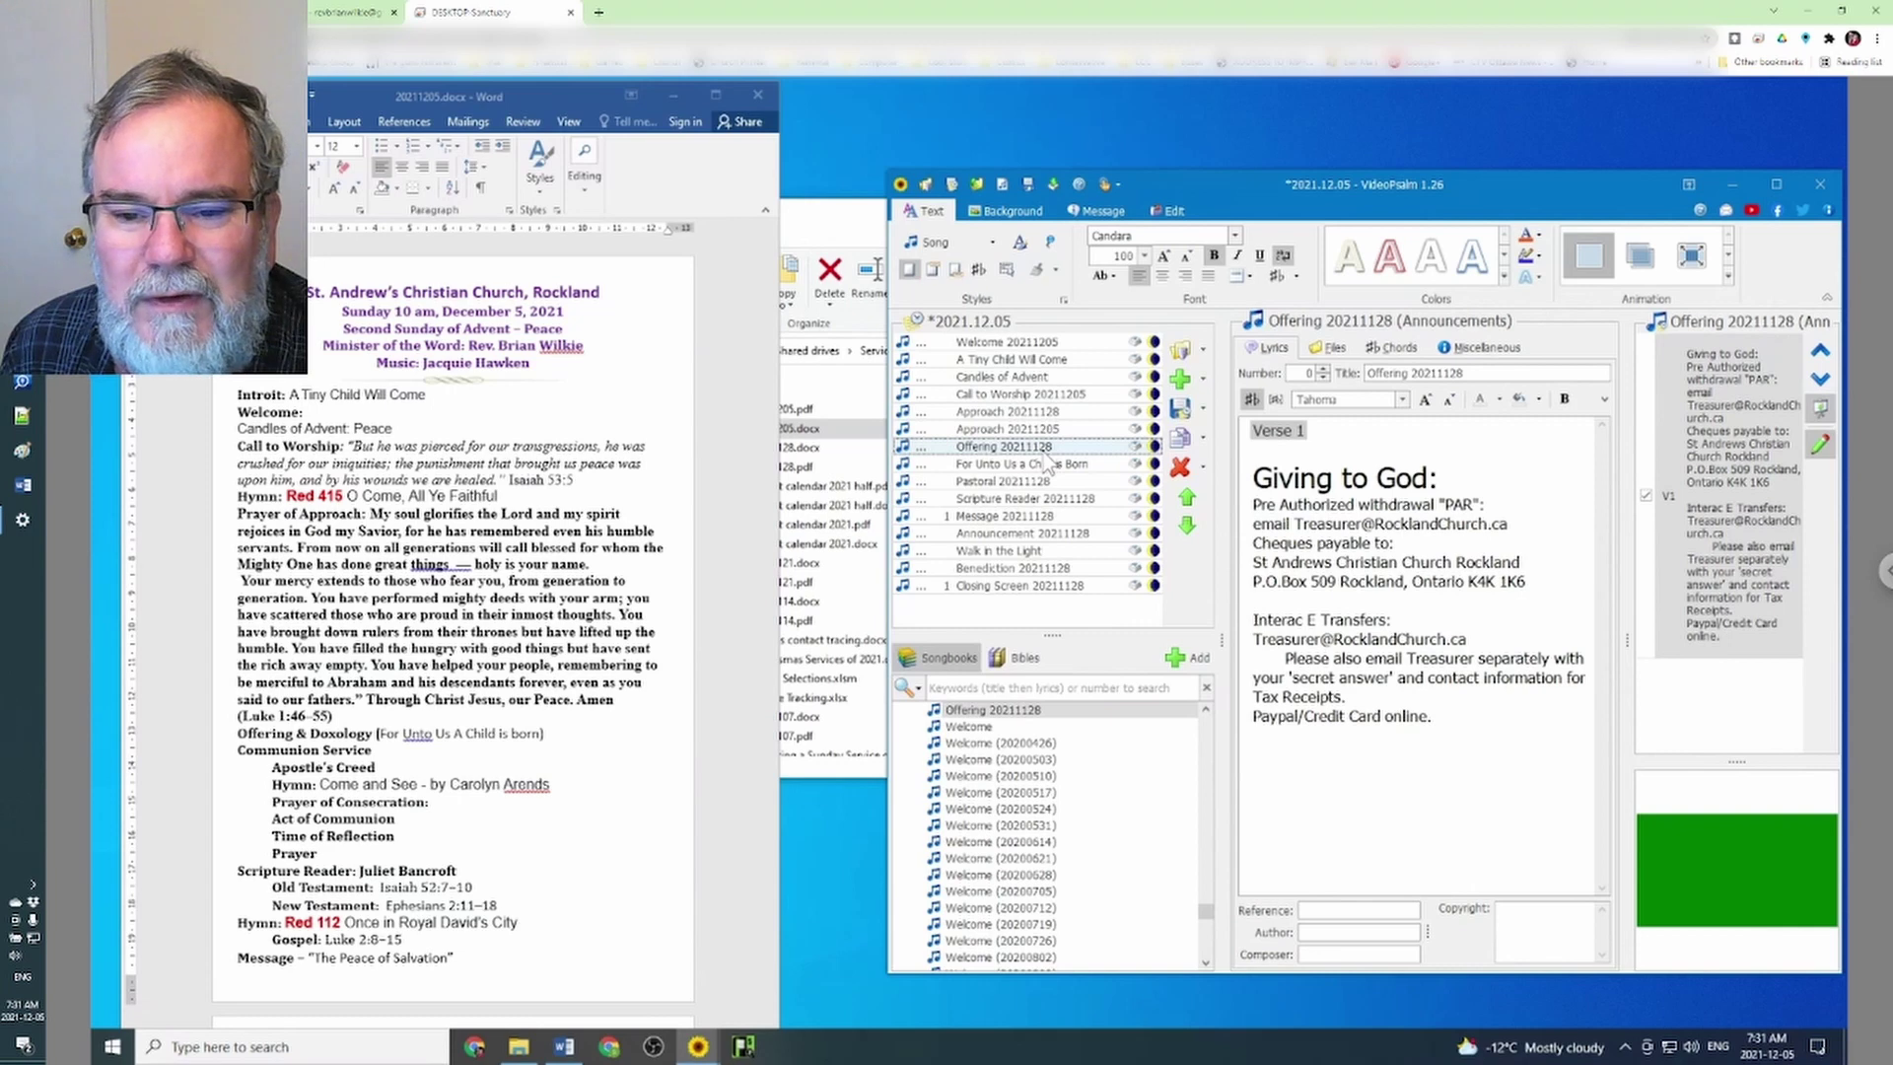
right_click(1045, 452)
left_click(999, 706)
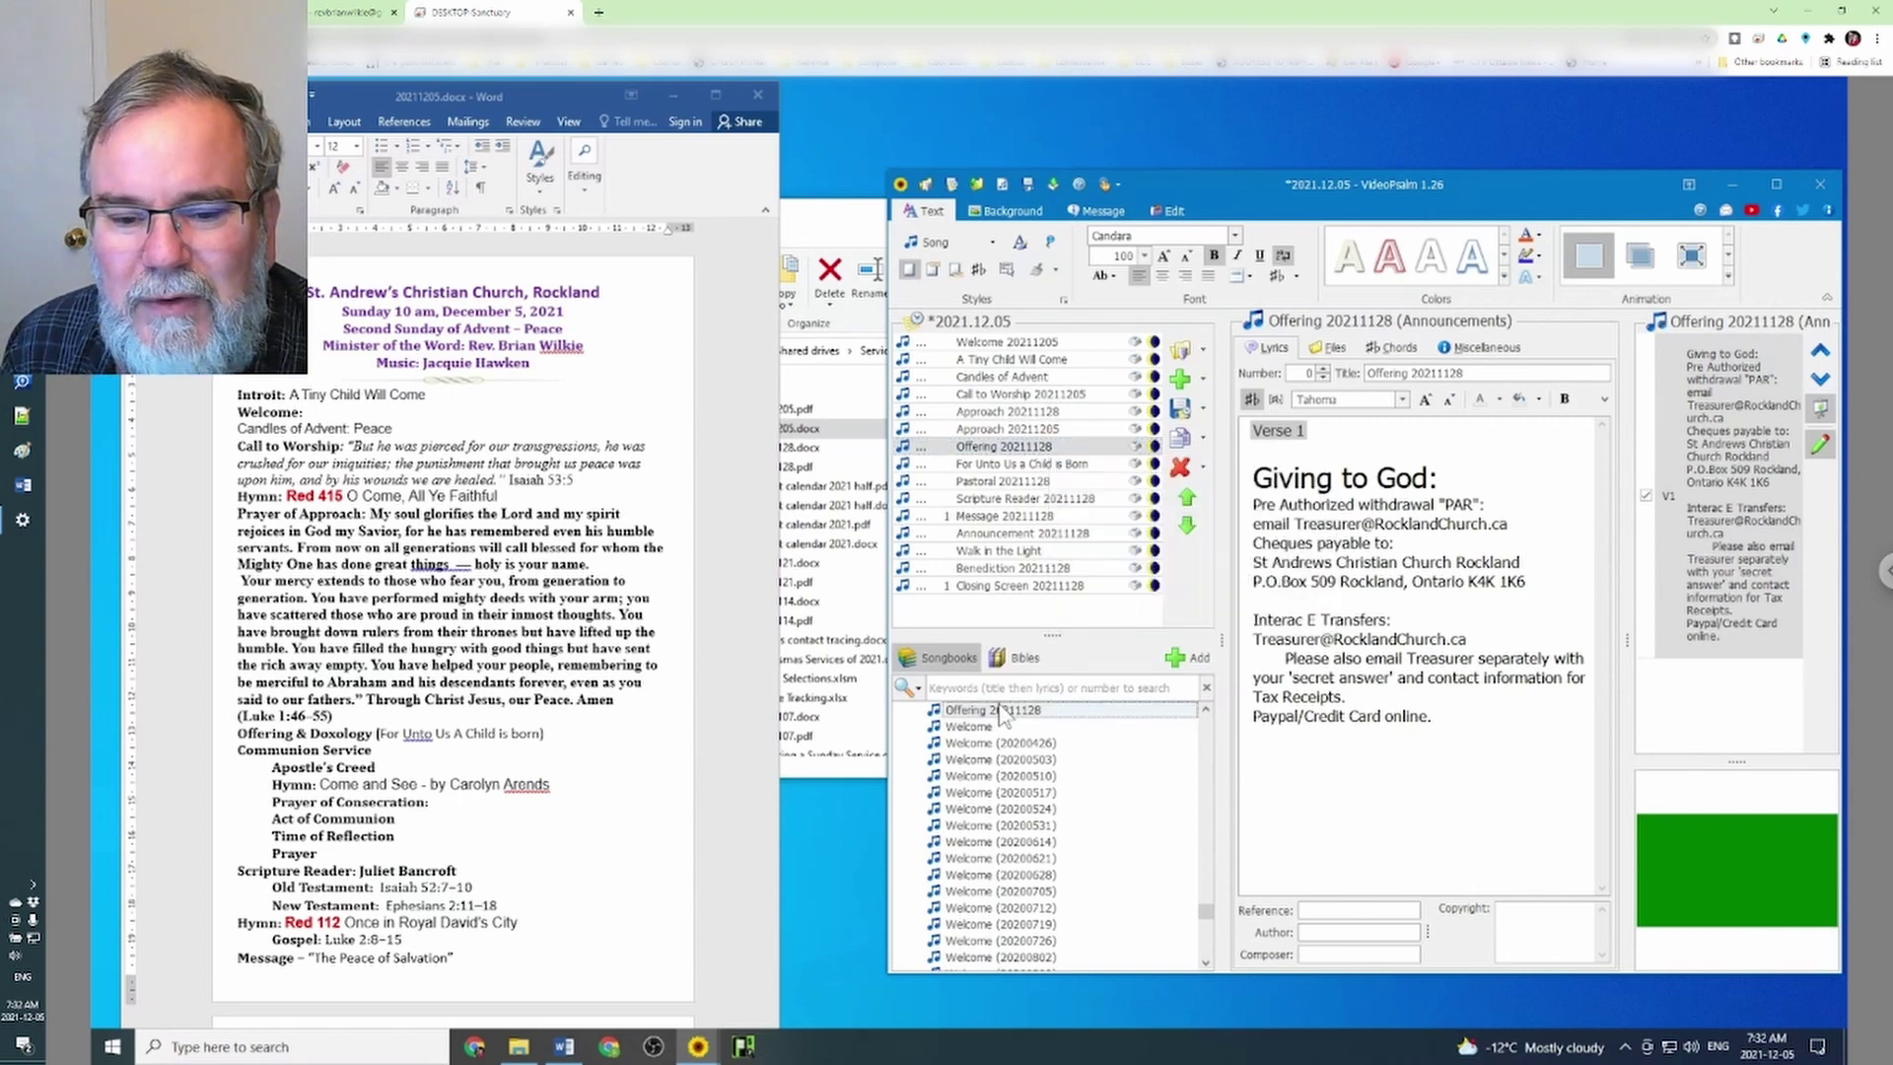
right_click(999, 710)
mouse_move(1088, 827)
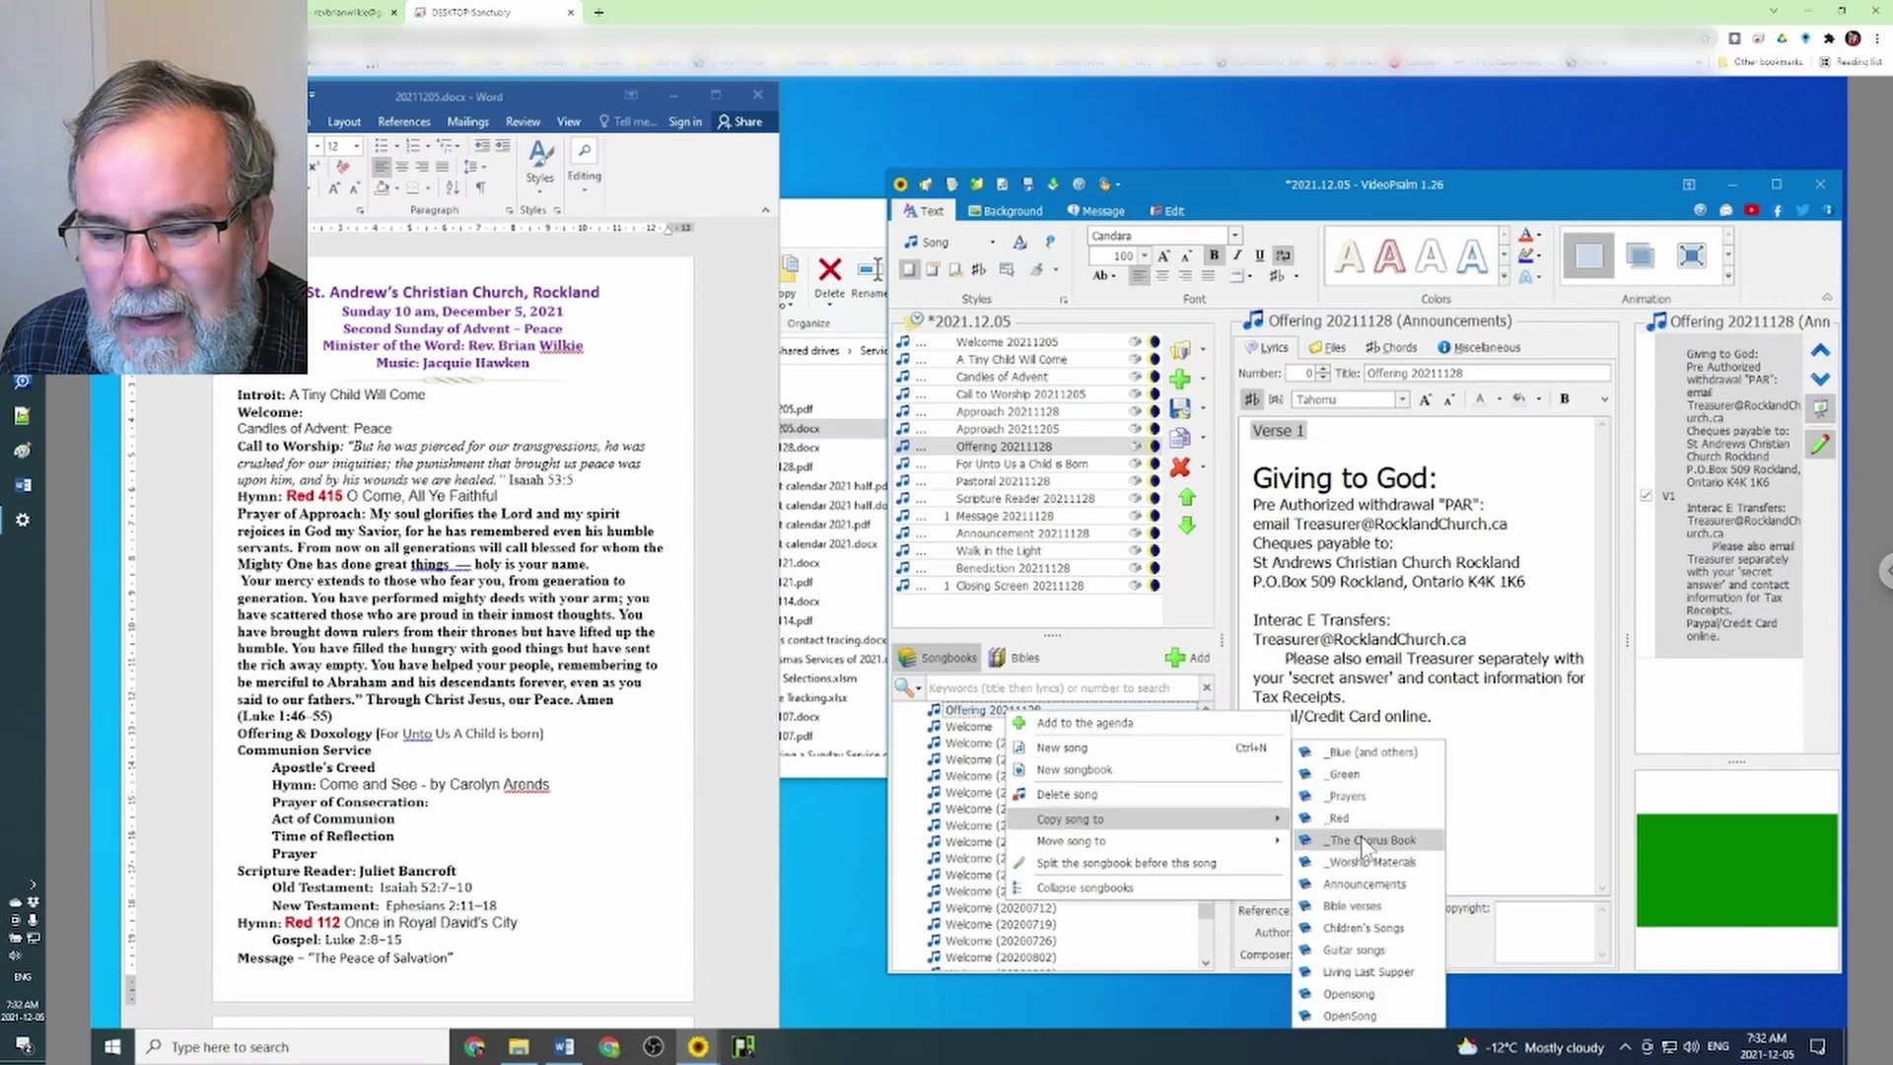
left_click(1366, 885)
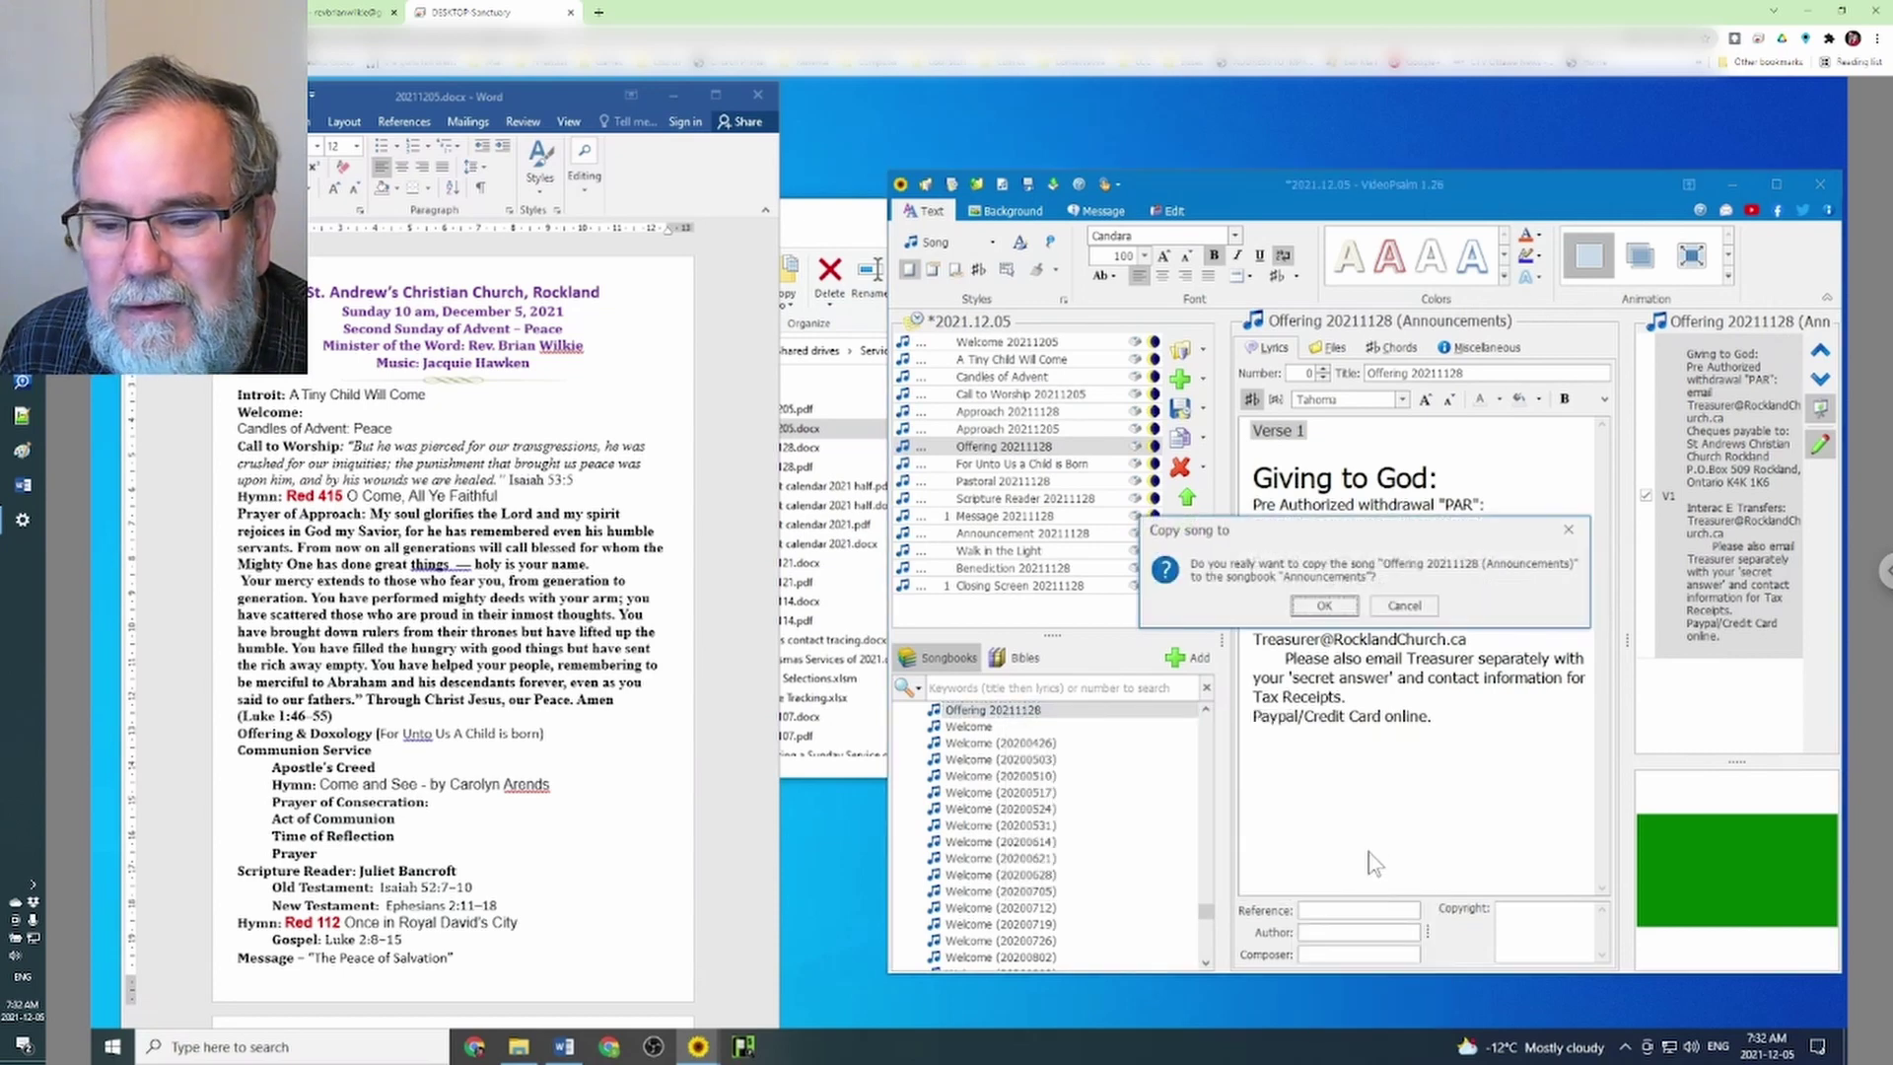
left_click(1326, 607)
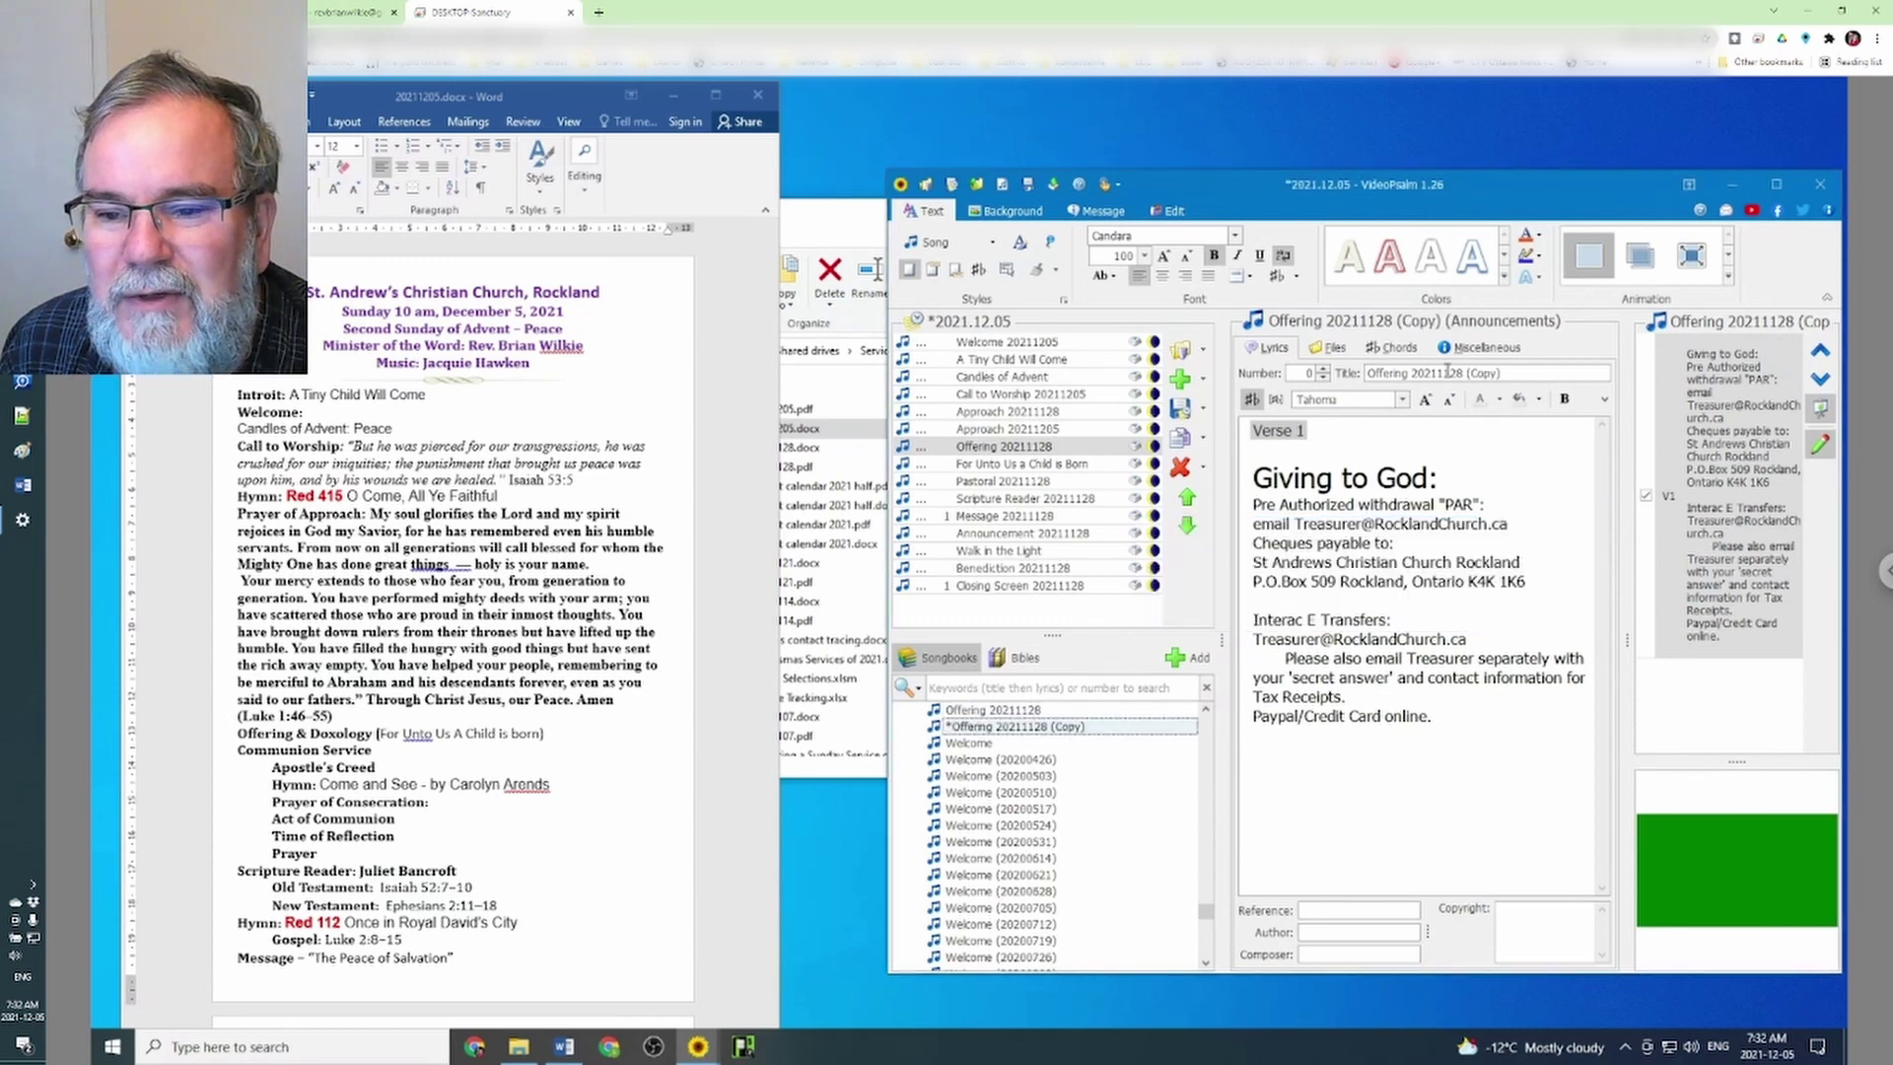
left_click_drag(1444, 373, 1551, 374)
type("2")
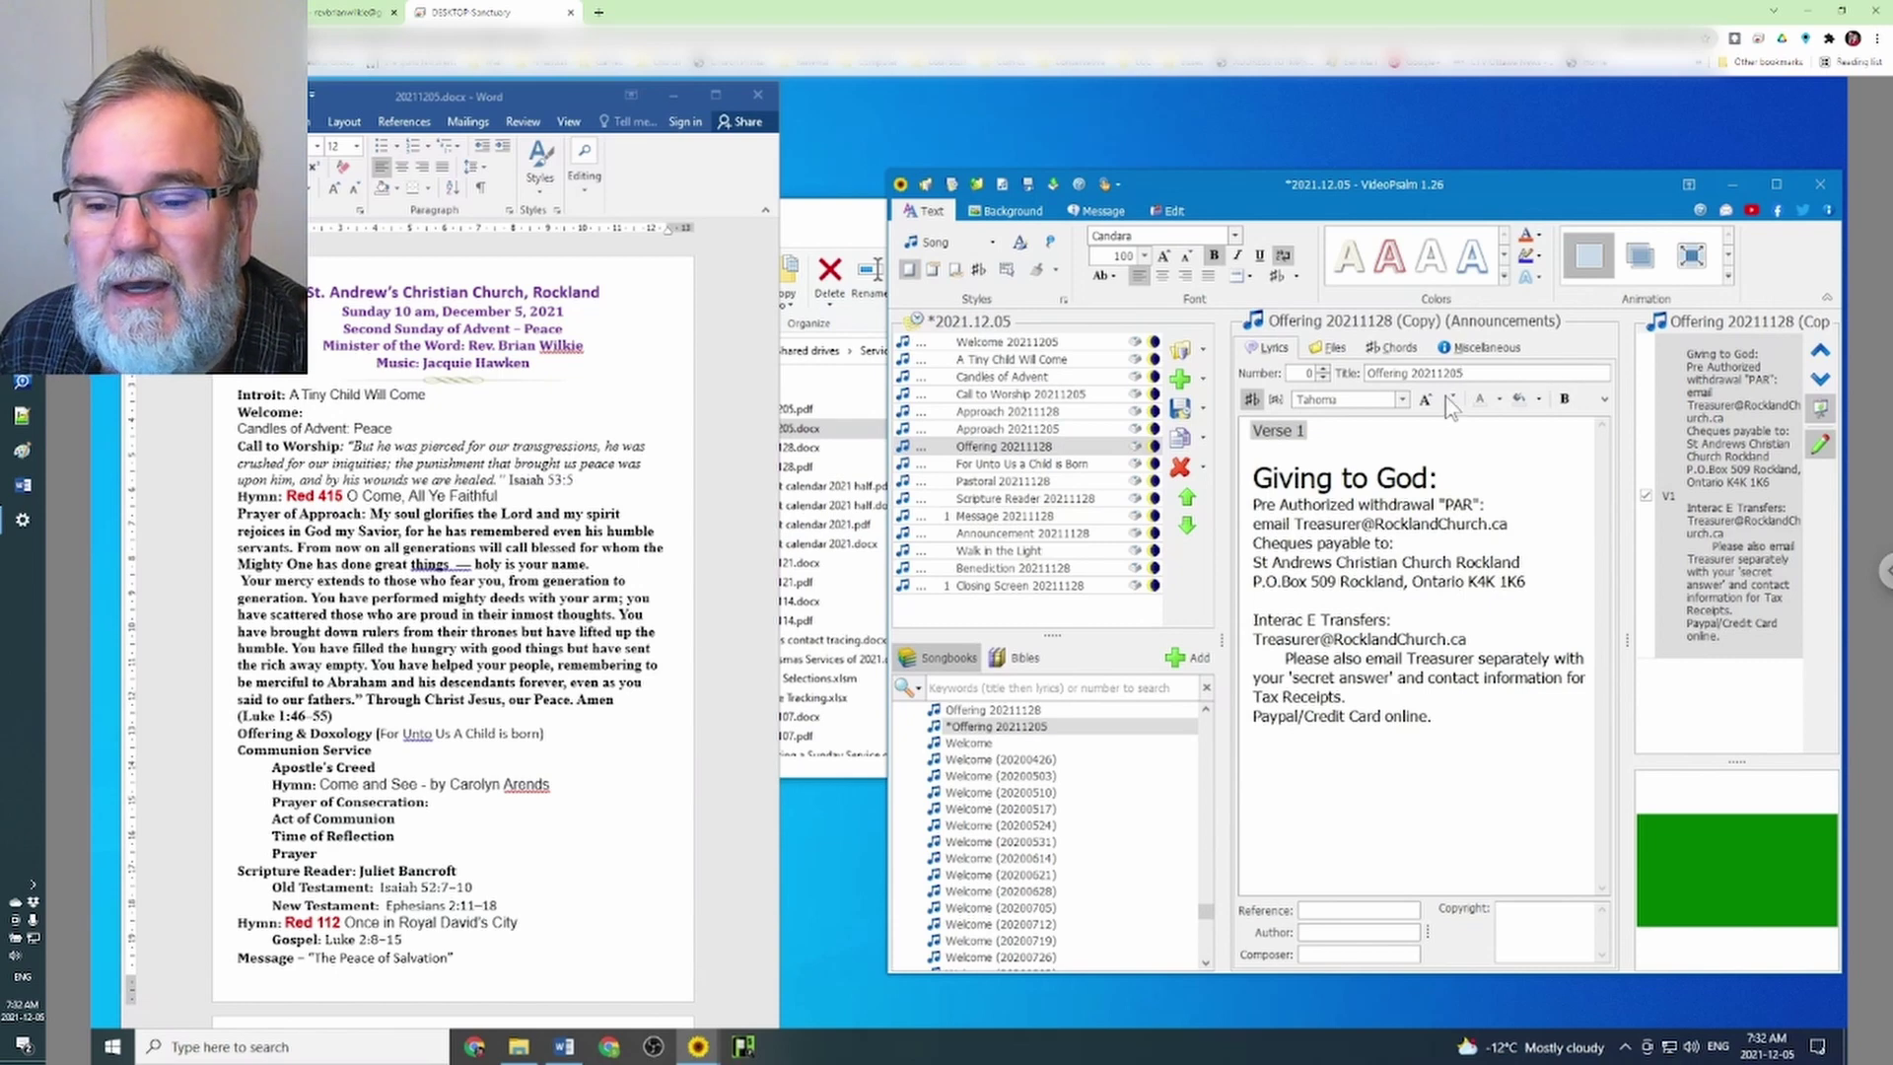
left_click(1195, 661)
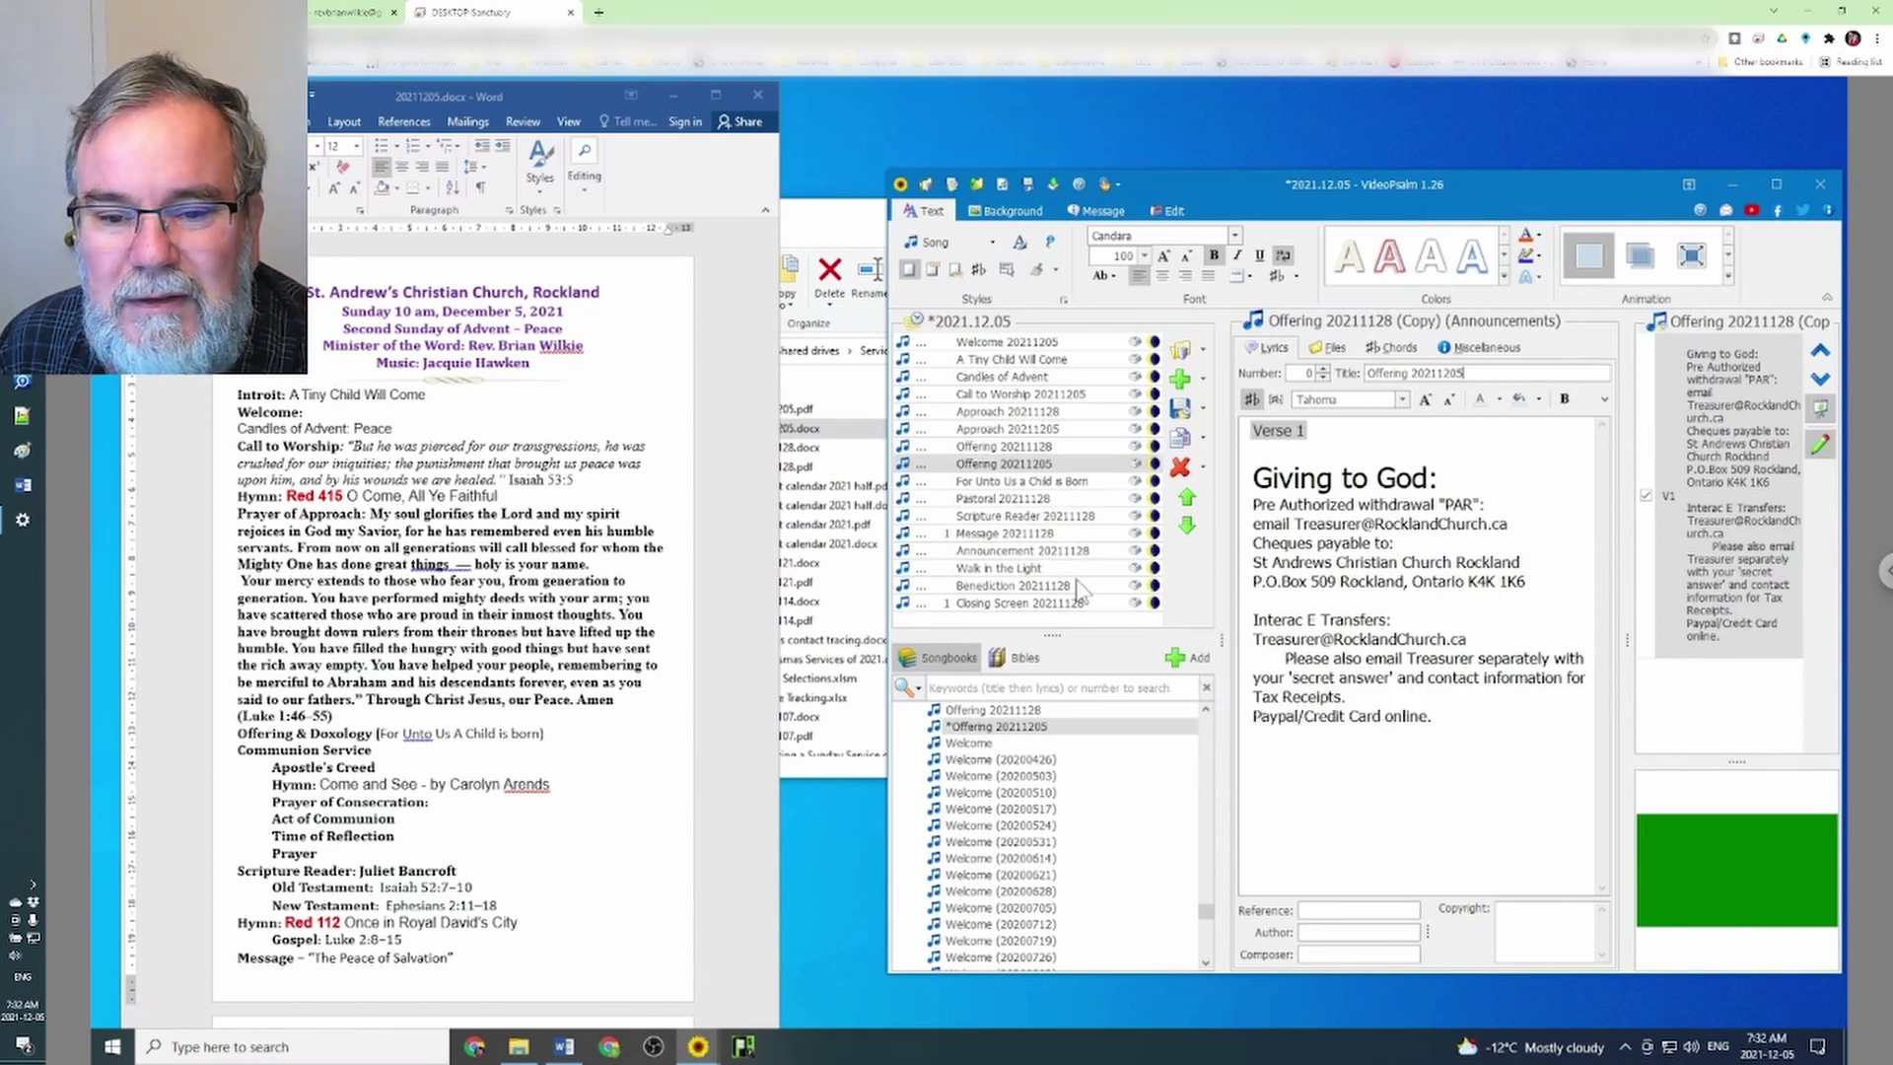
Try to replace the whole Pastoral 20211128 text with the "Prayer of Consecration:" heading copied from 20211205.docx
left_click(1017, 500)
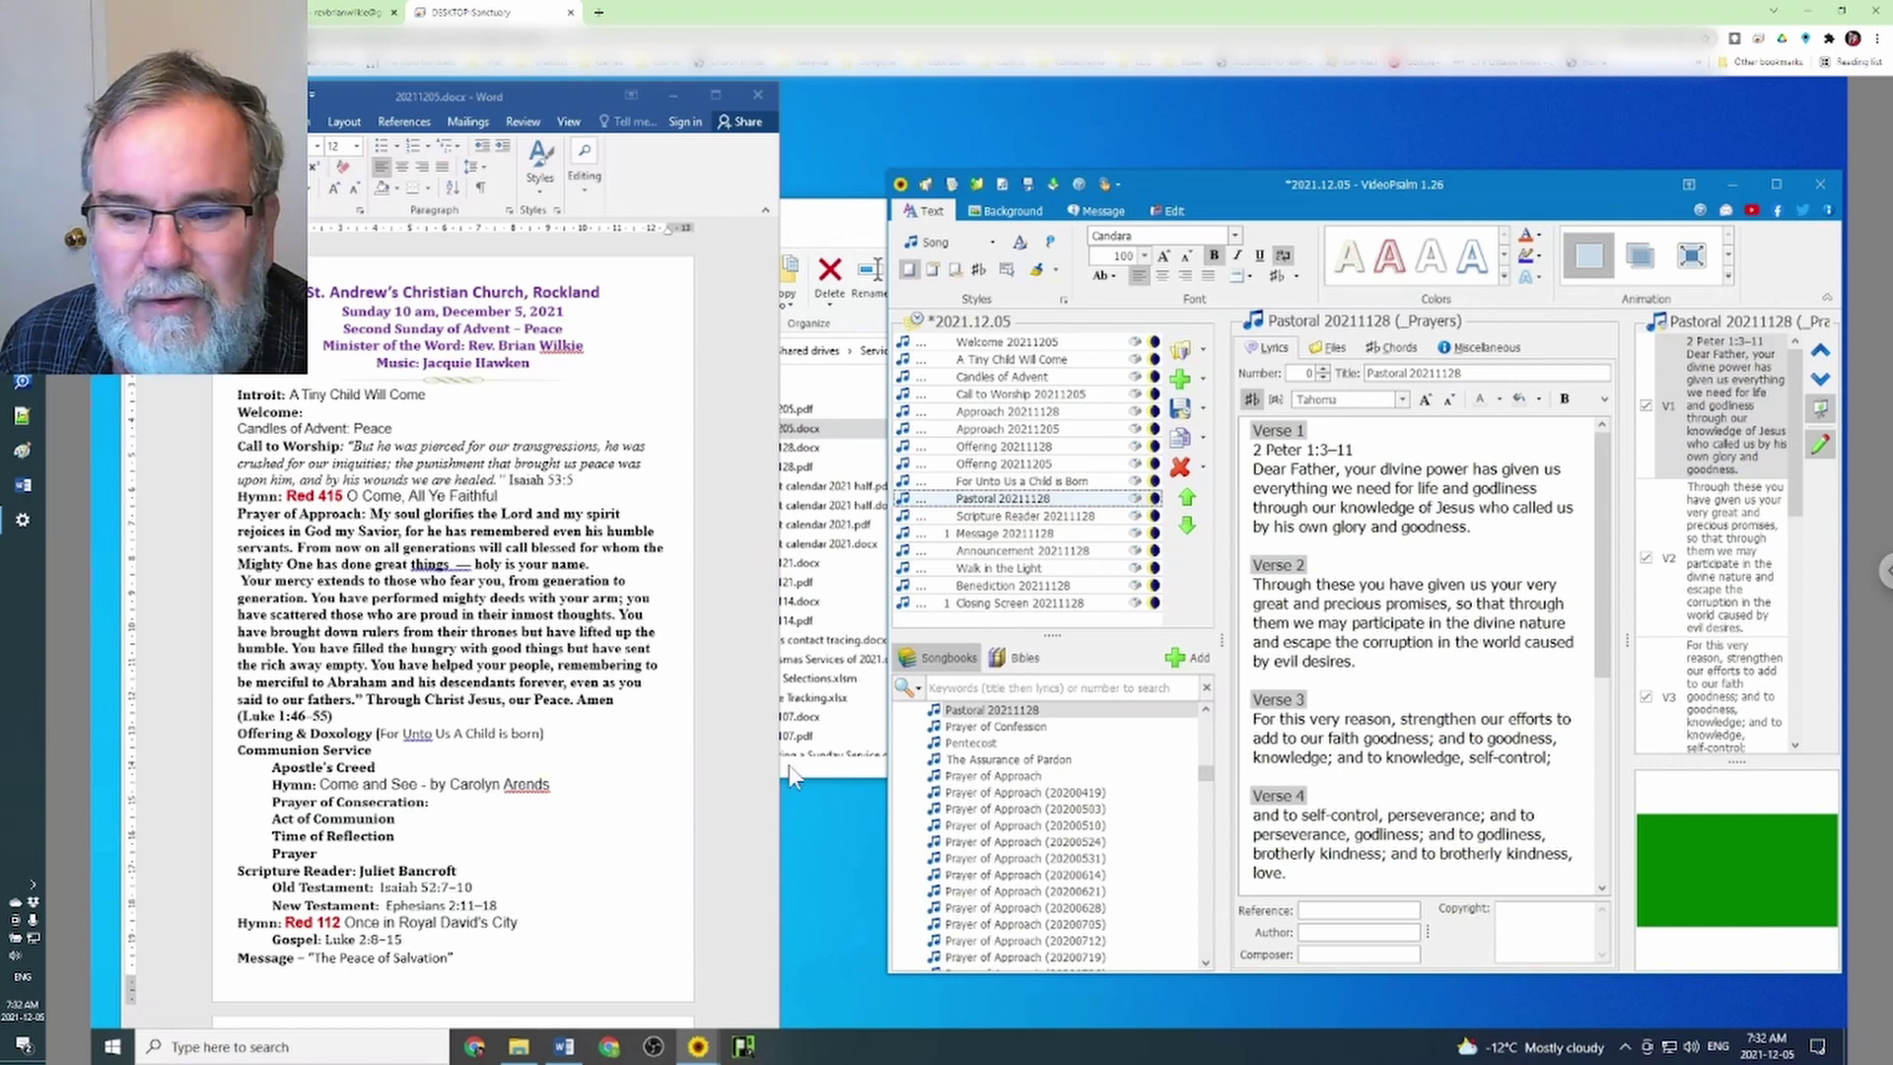
left_click(271, 800)
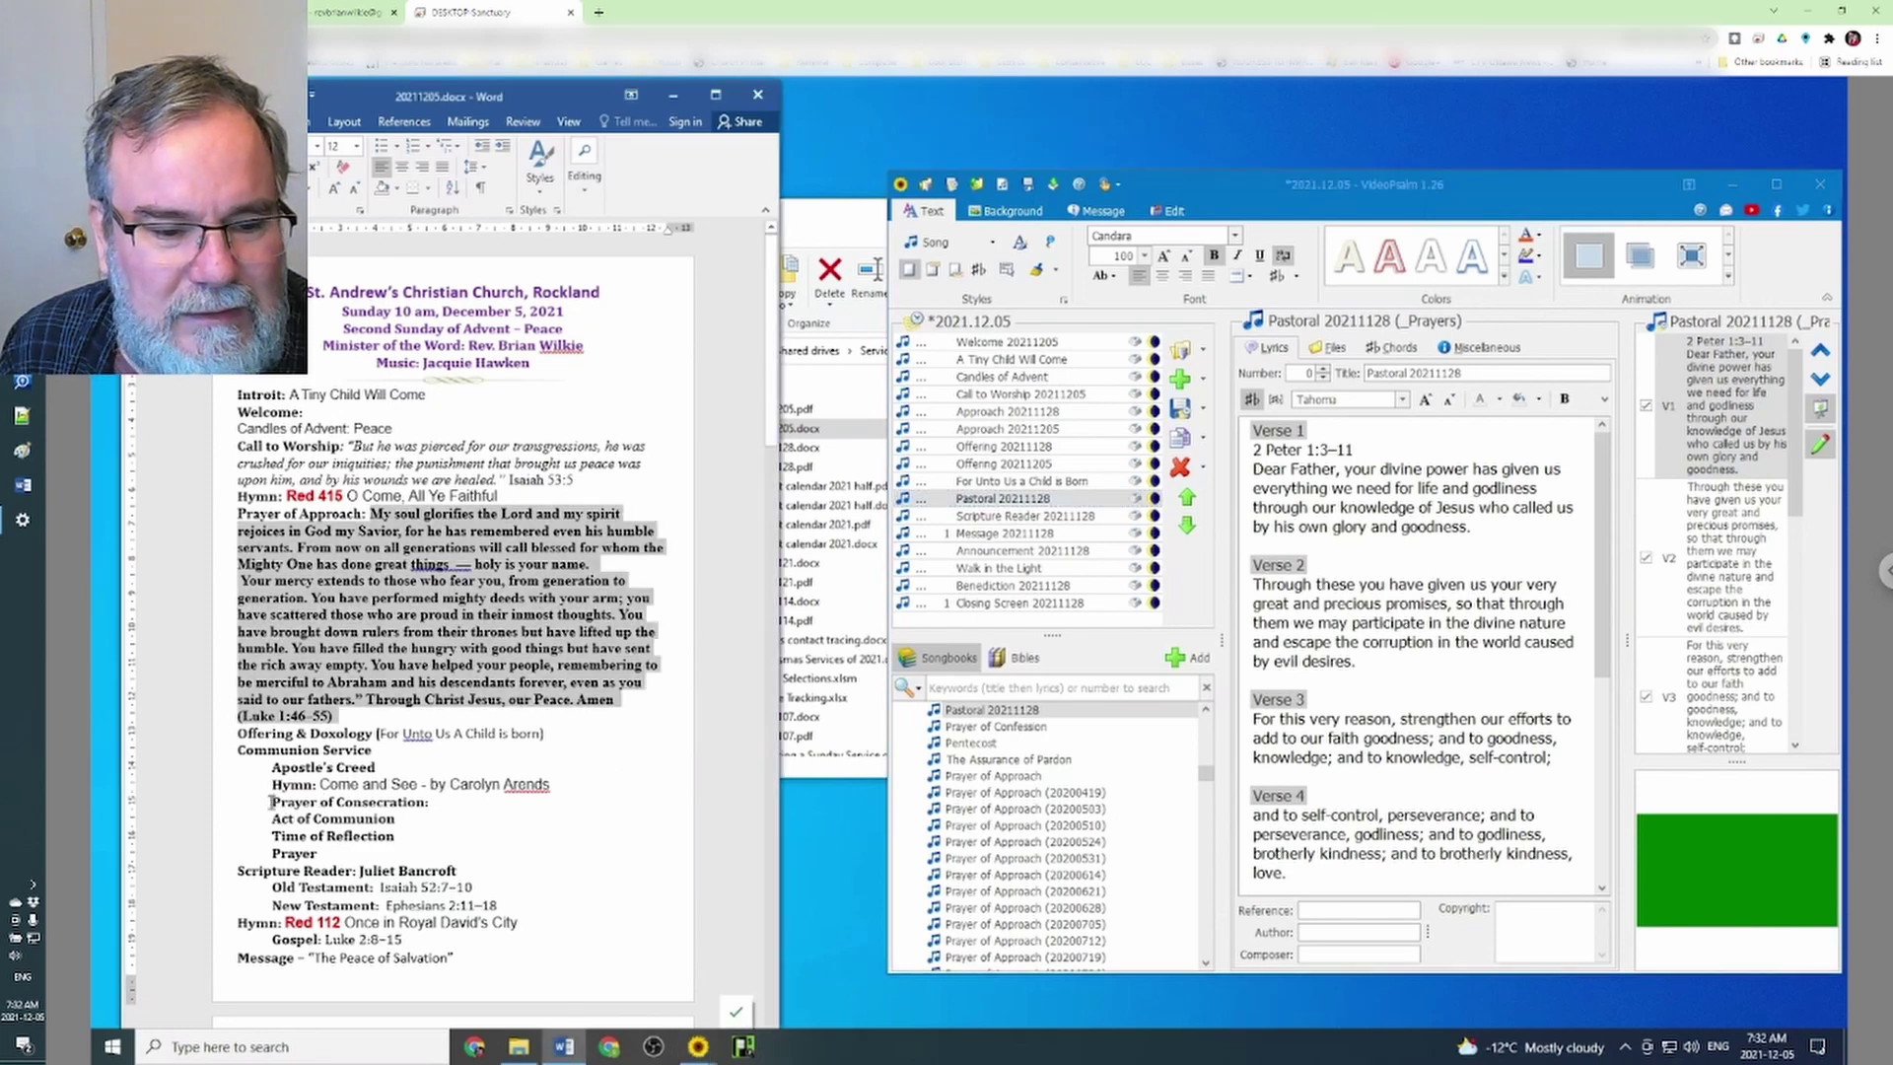
left_click_drag(272, 800, 431, 807)
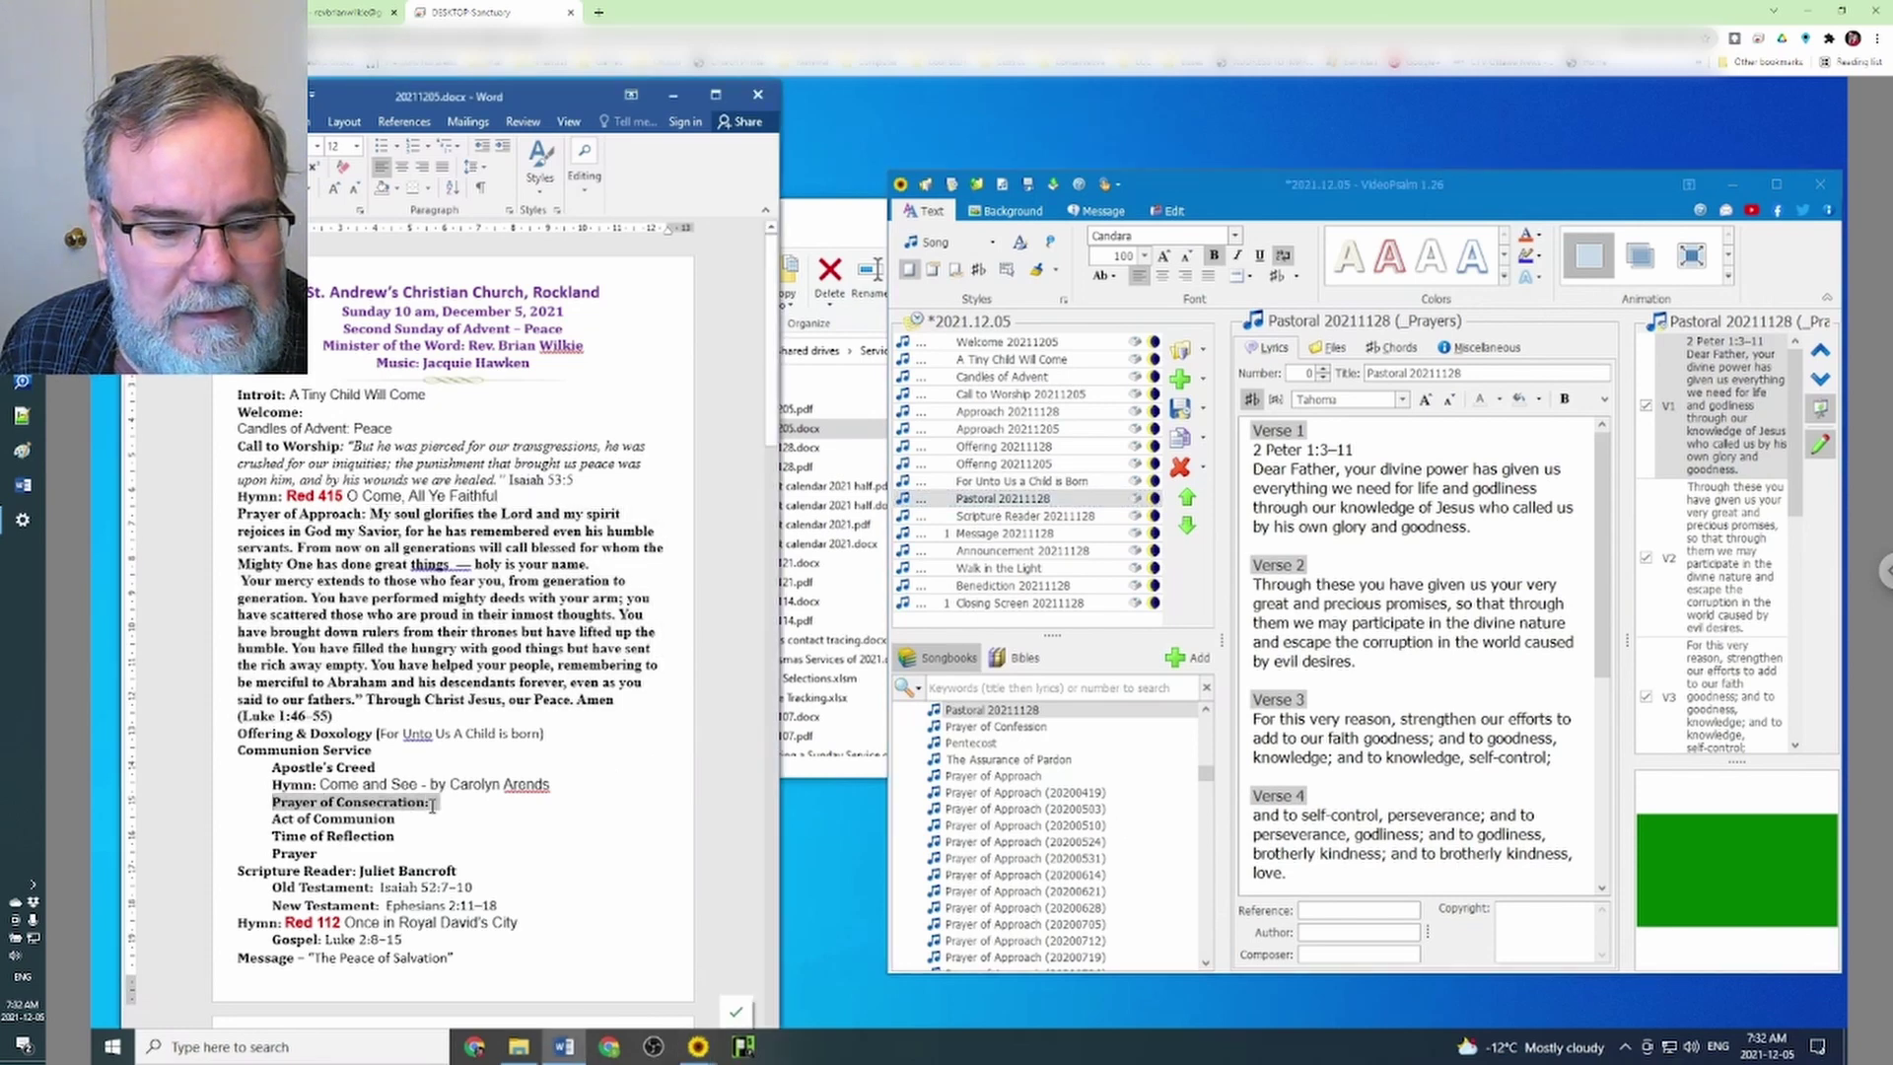
right_click(398, 808)
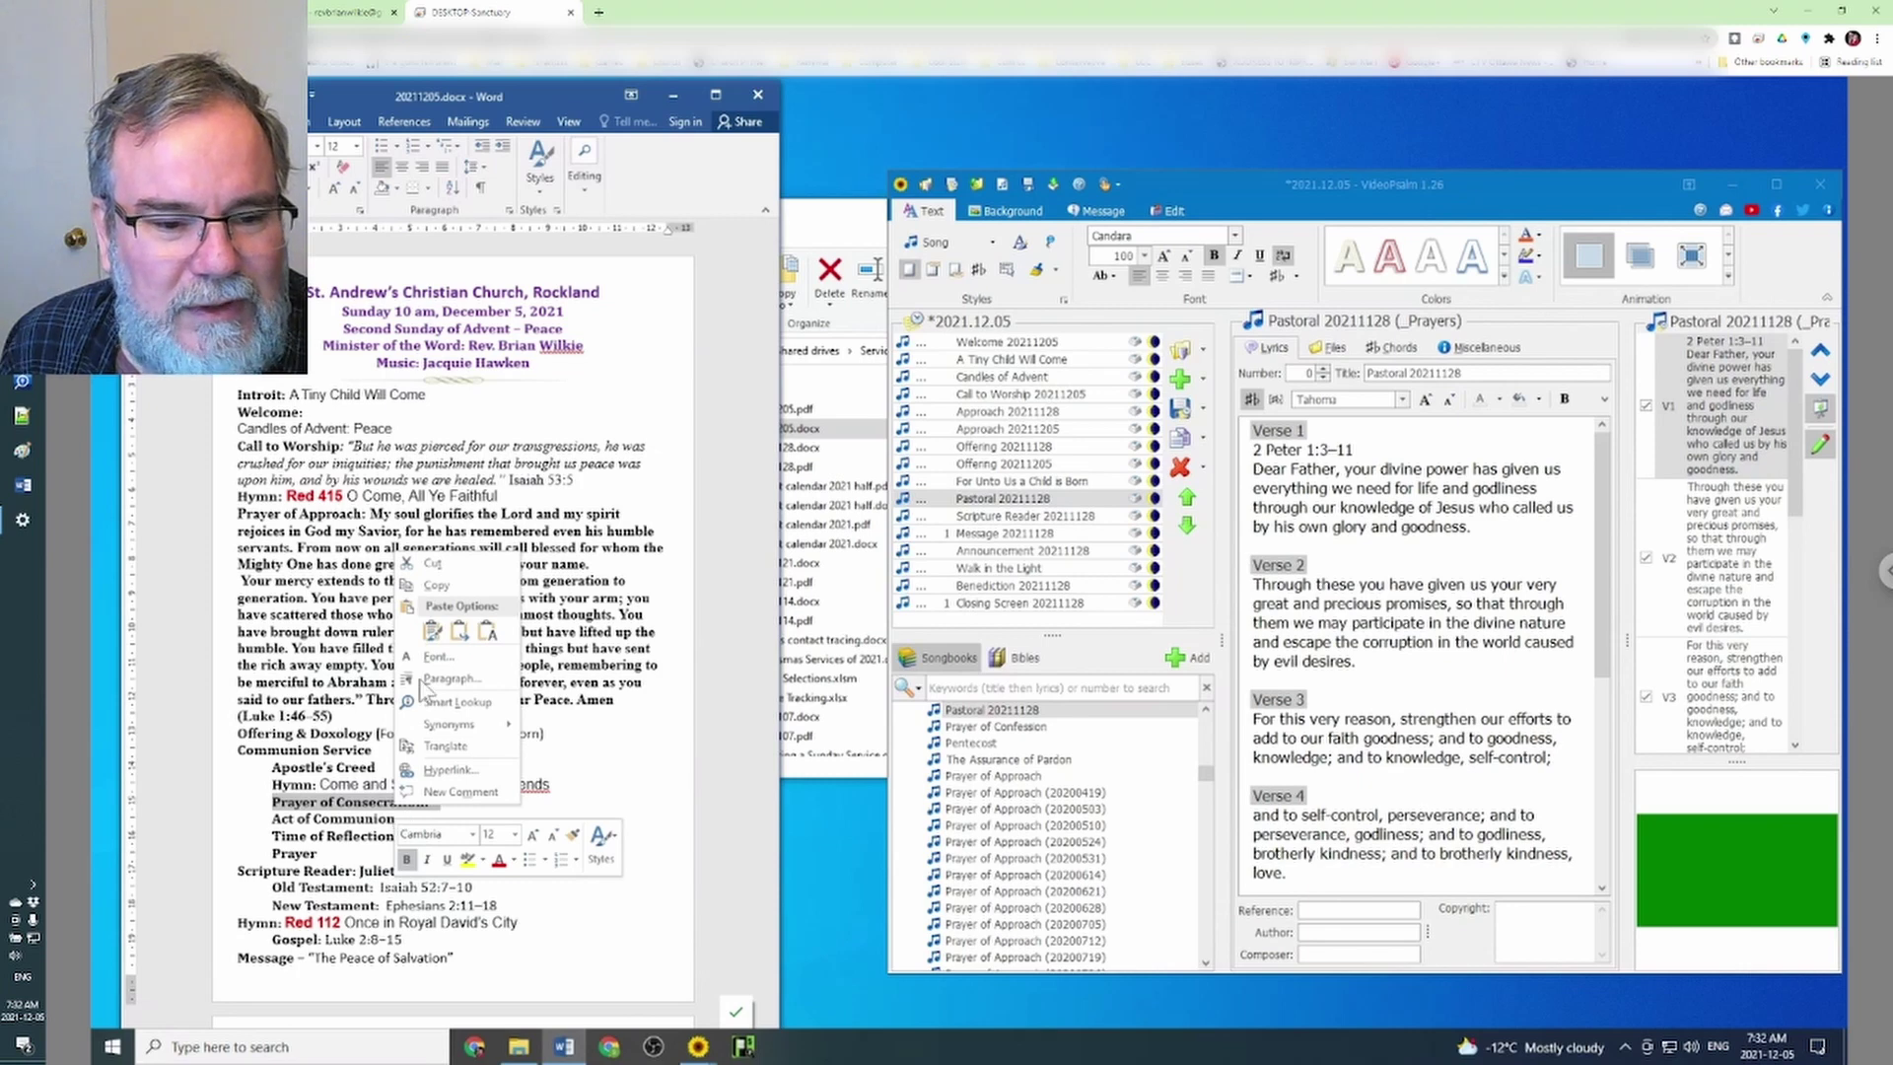
left_click(444, 586)
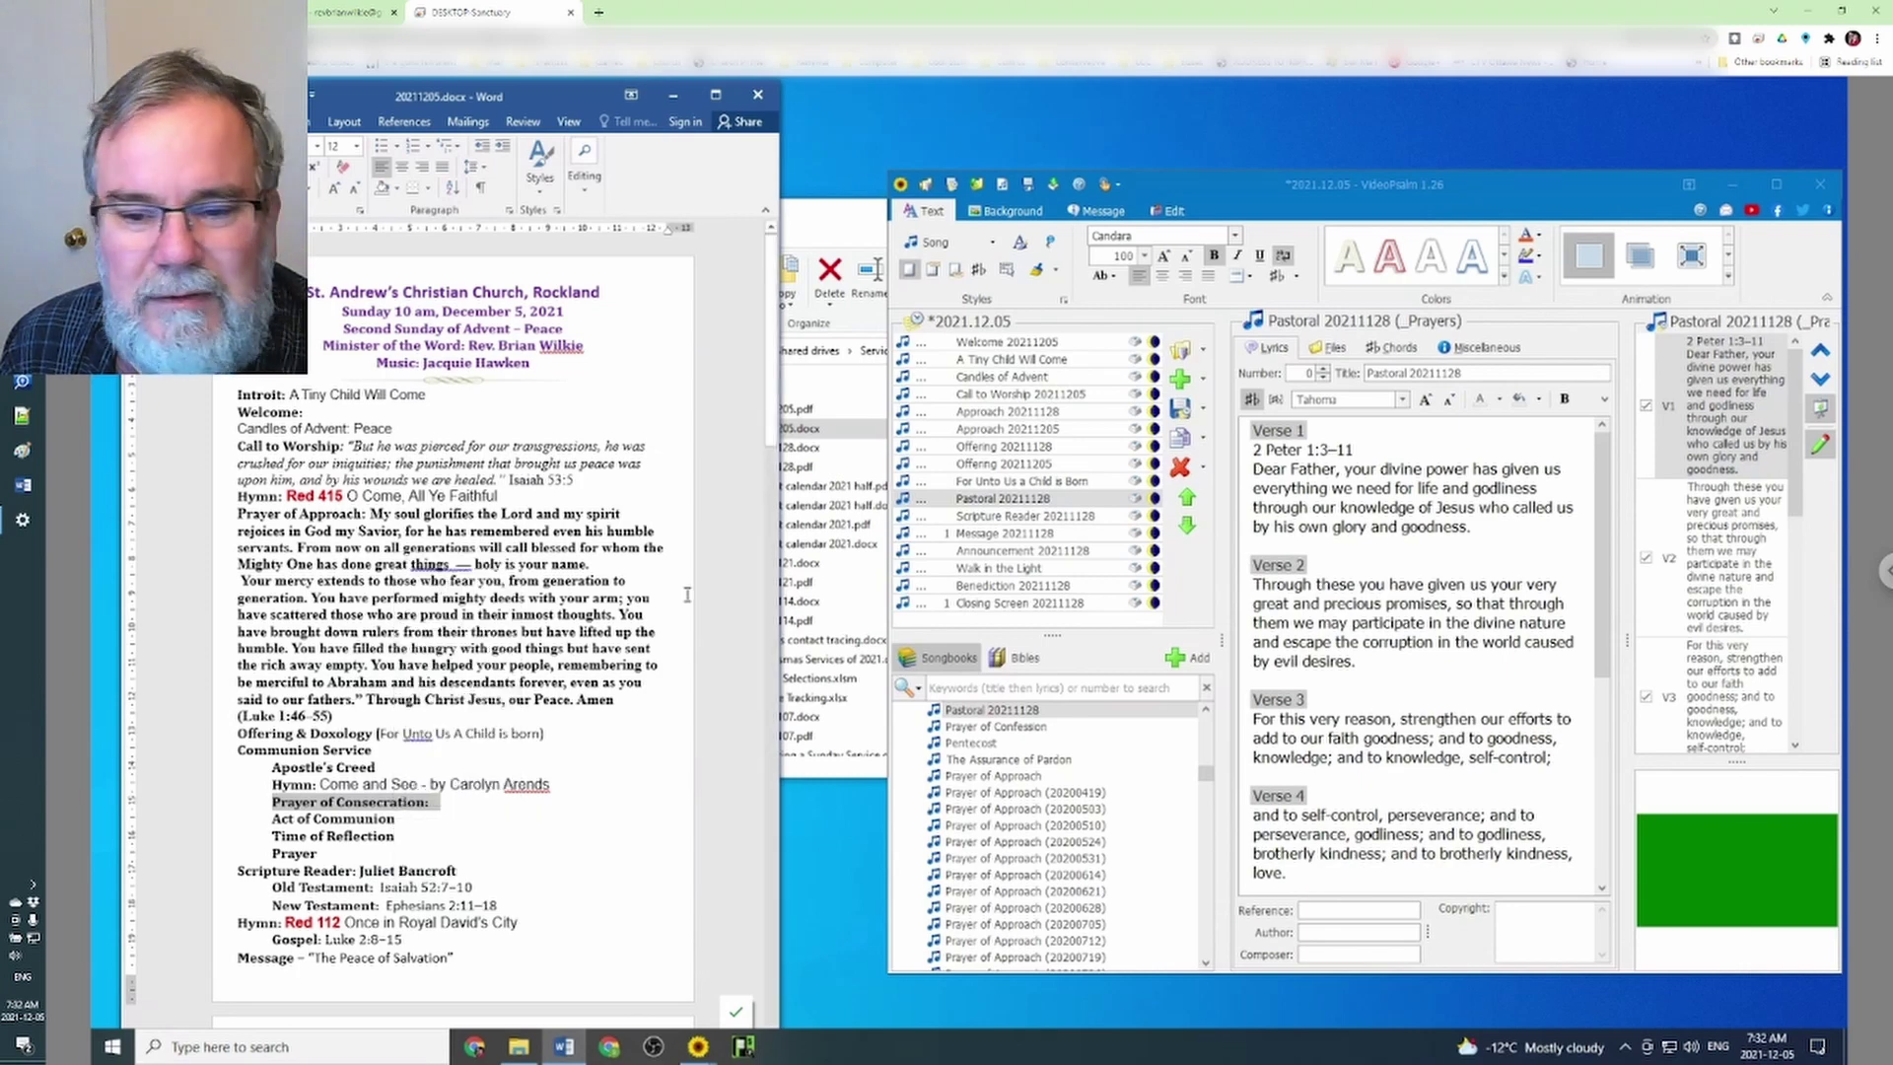
left_click_drag(1303, 875, 1302, 795)
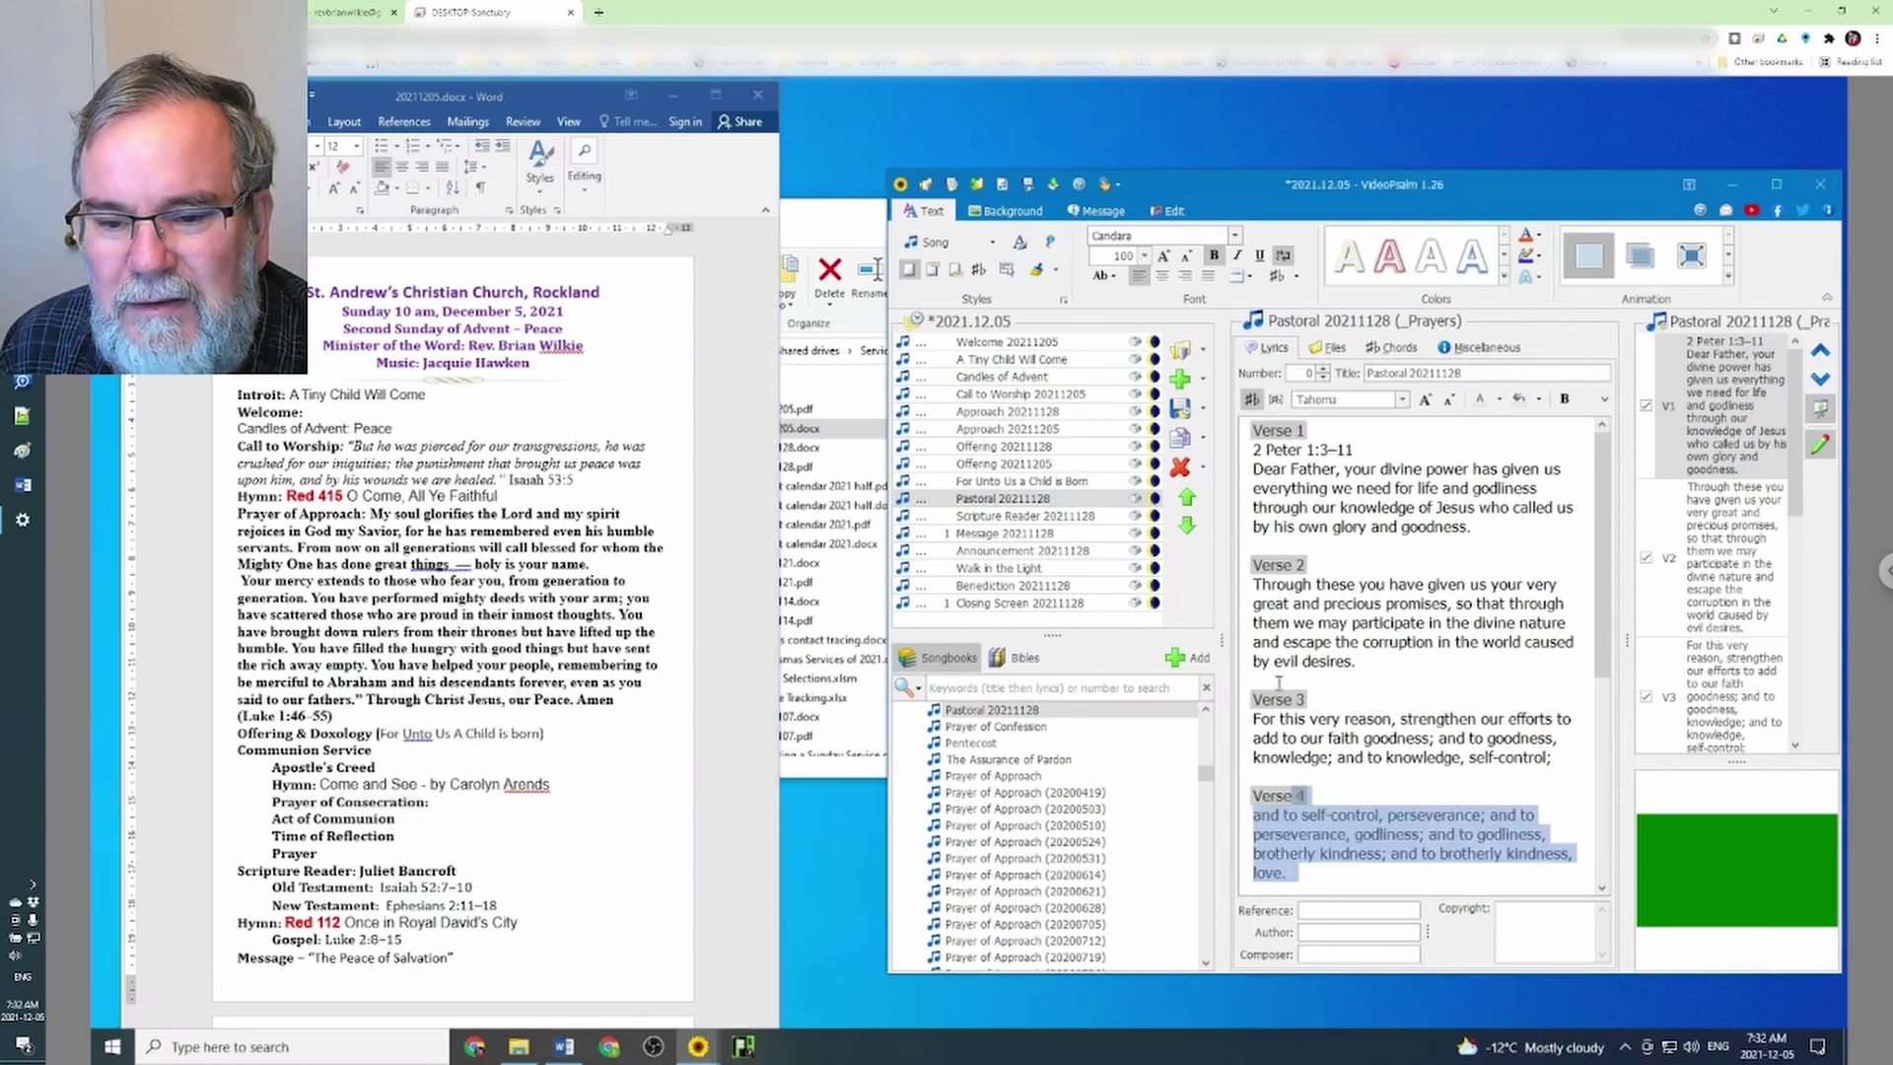
left_click_drag(1278, 682, 1244, 426)
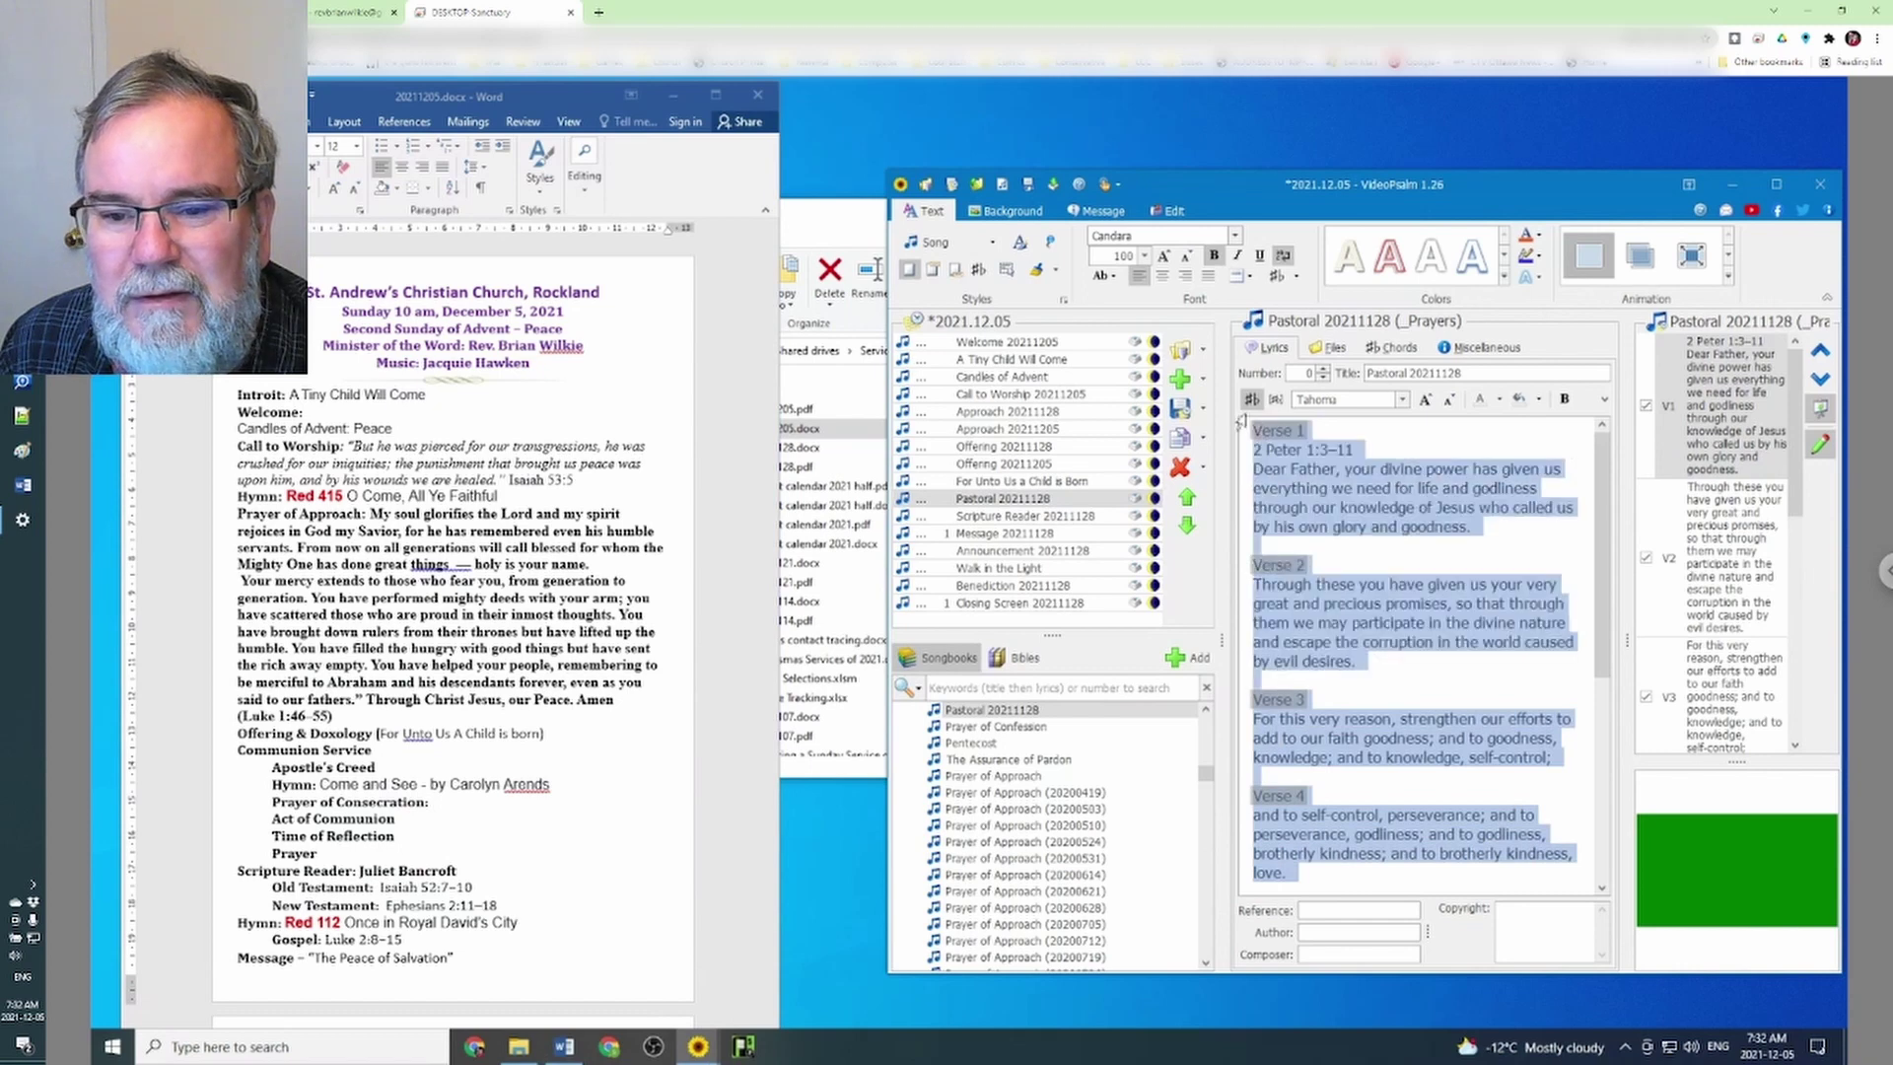
right_click(1309, 463)
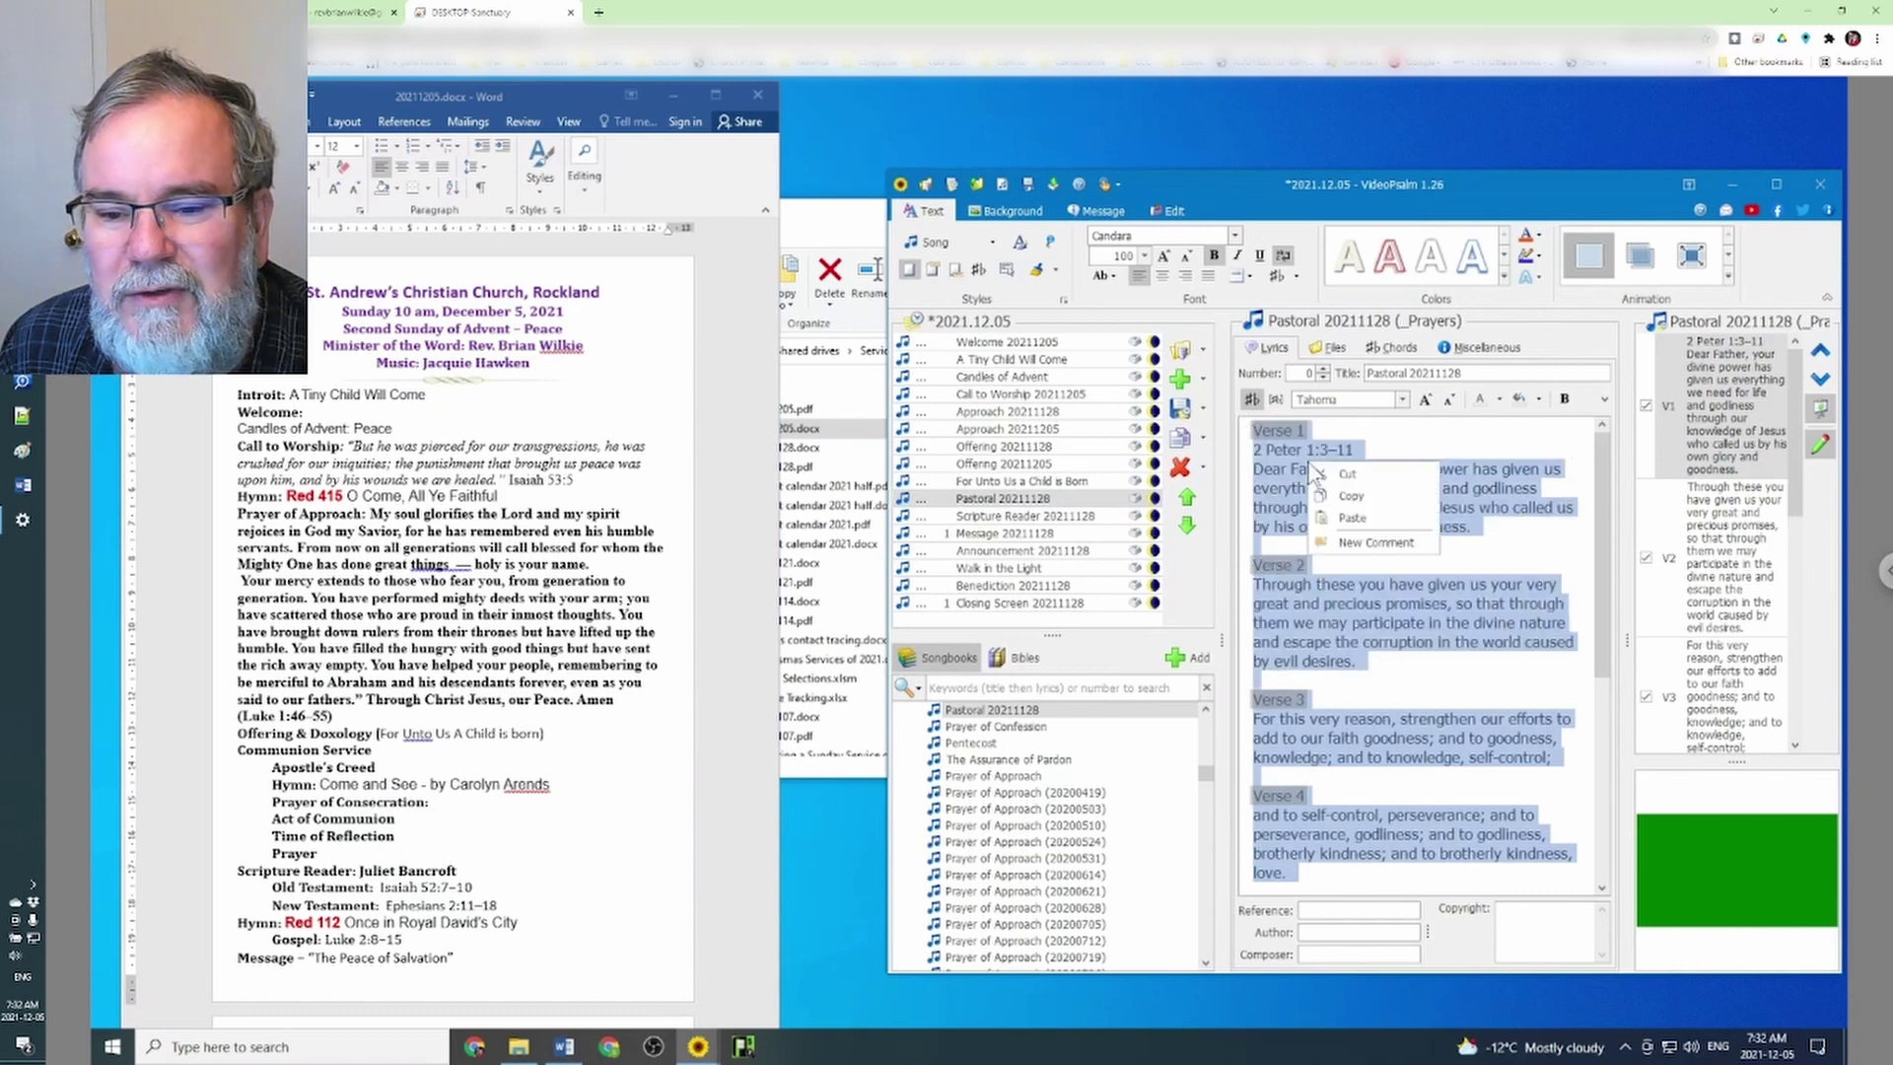
left_click(1357, 518)
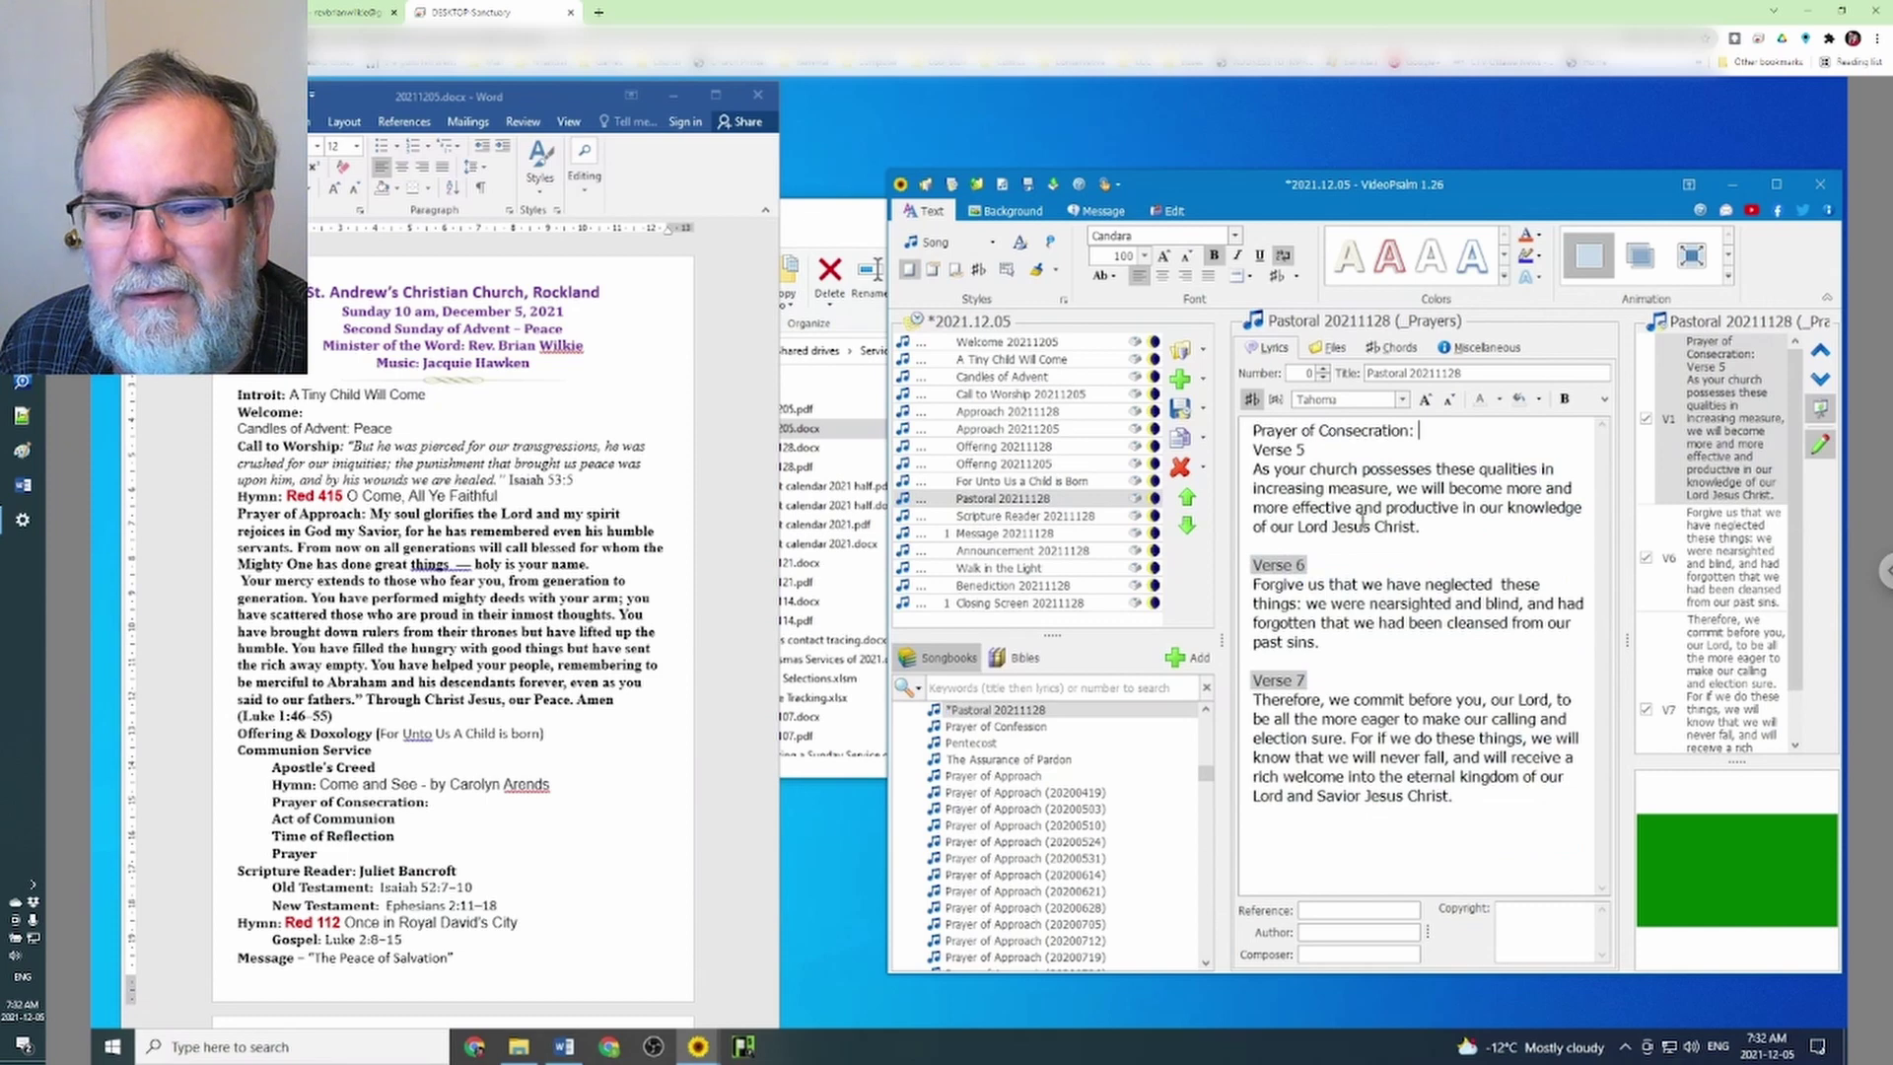
left_click_drag(1253, 450, 1538, 828)
key("ctrl+c")
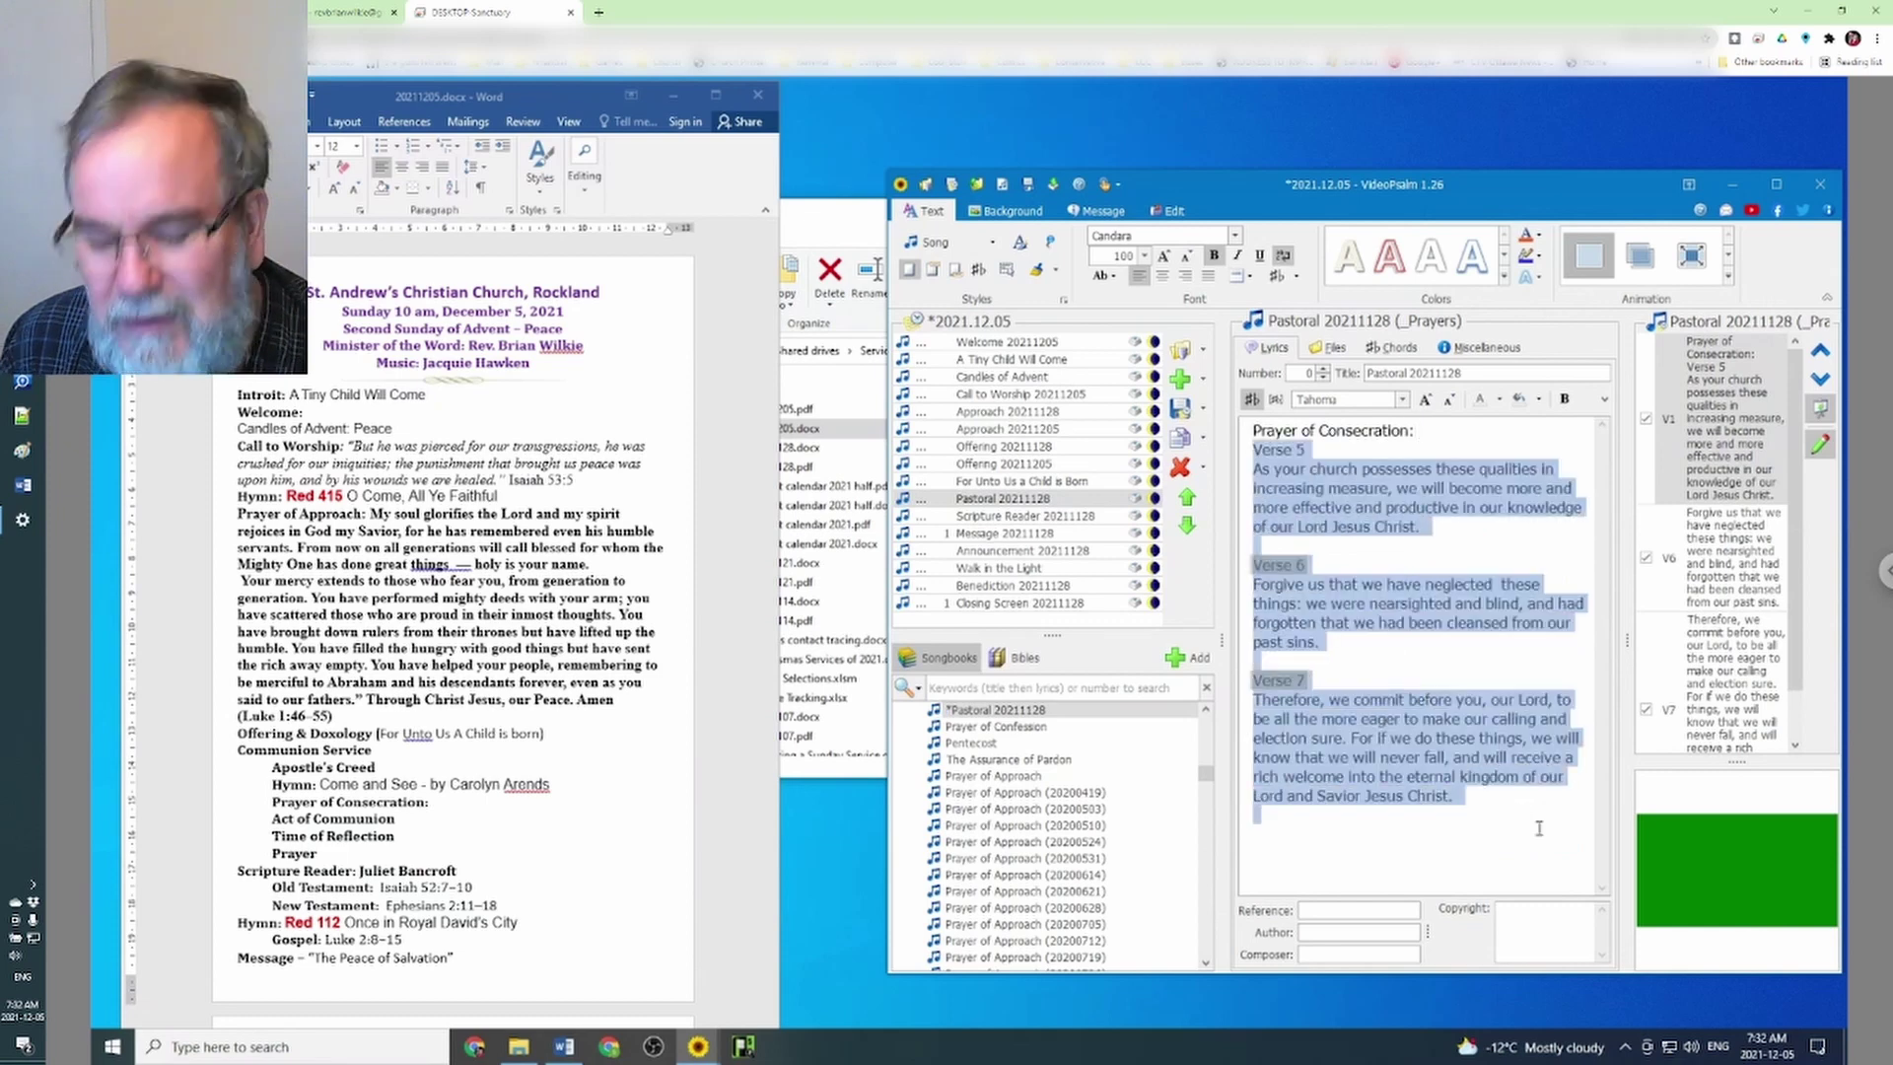
key("Delete")
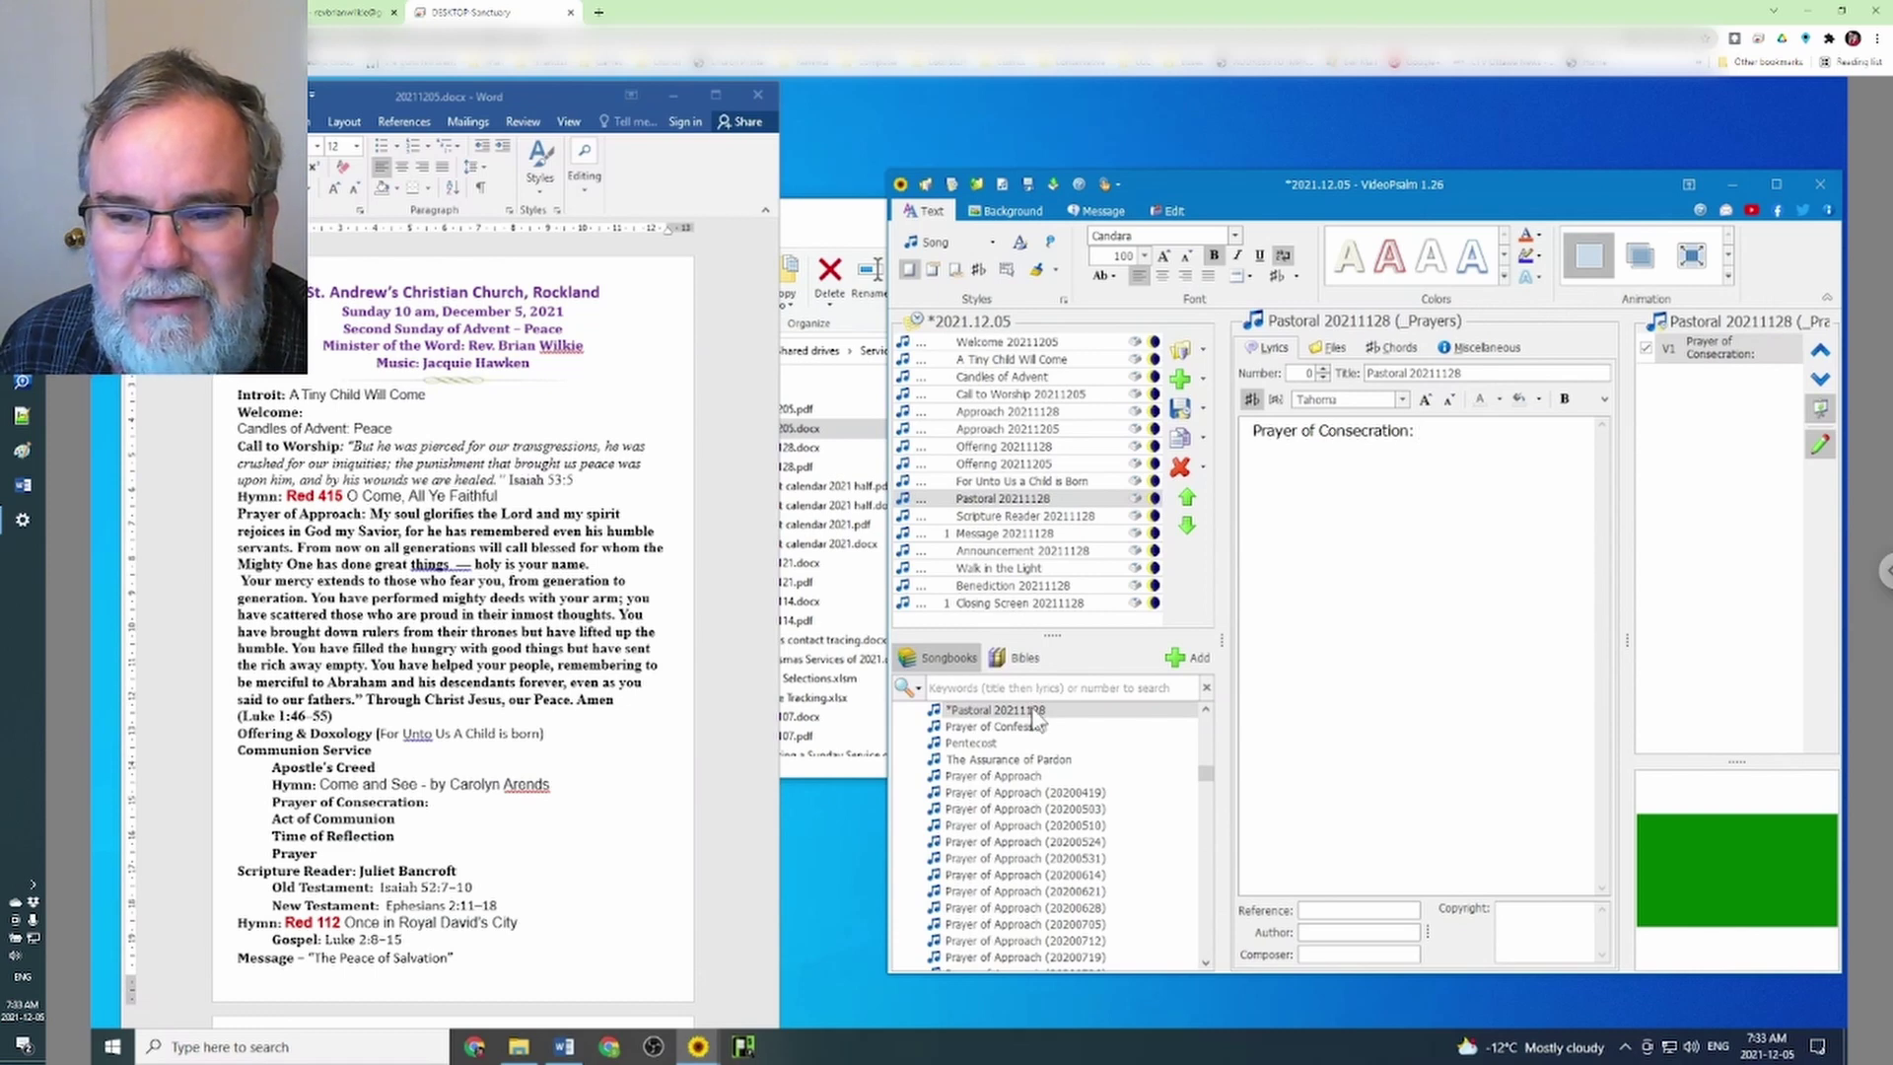
Undo the text deletion and heading paste in Pastoral 20211128 to restore its original verses
key("ctrl+v")
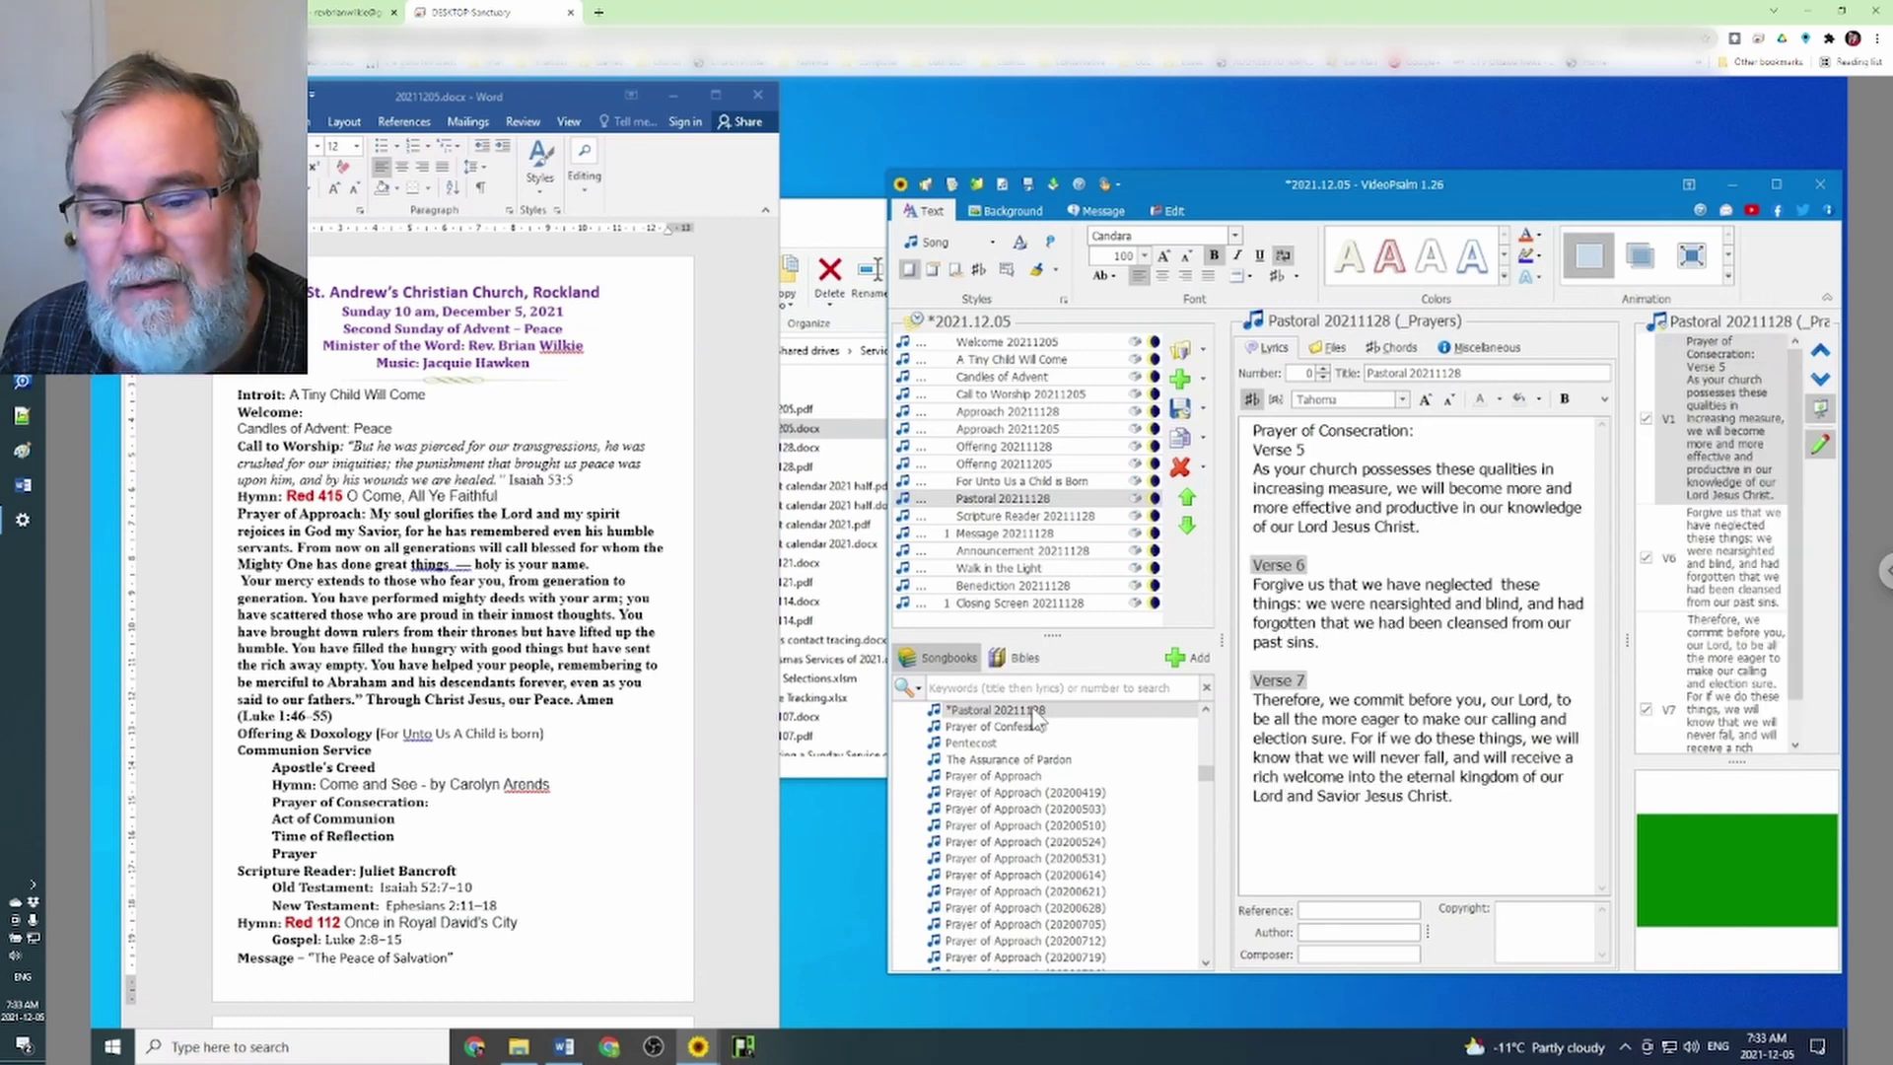
key("ctrl+z")
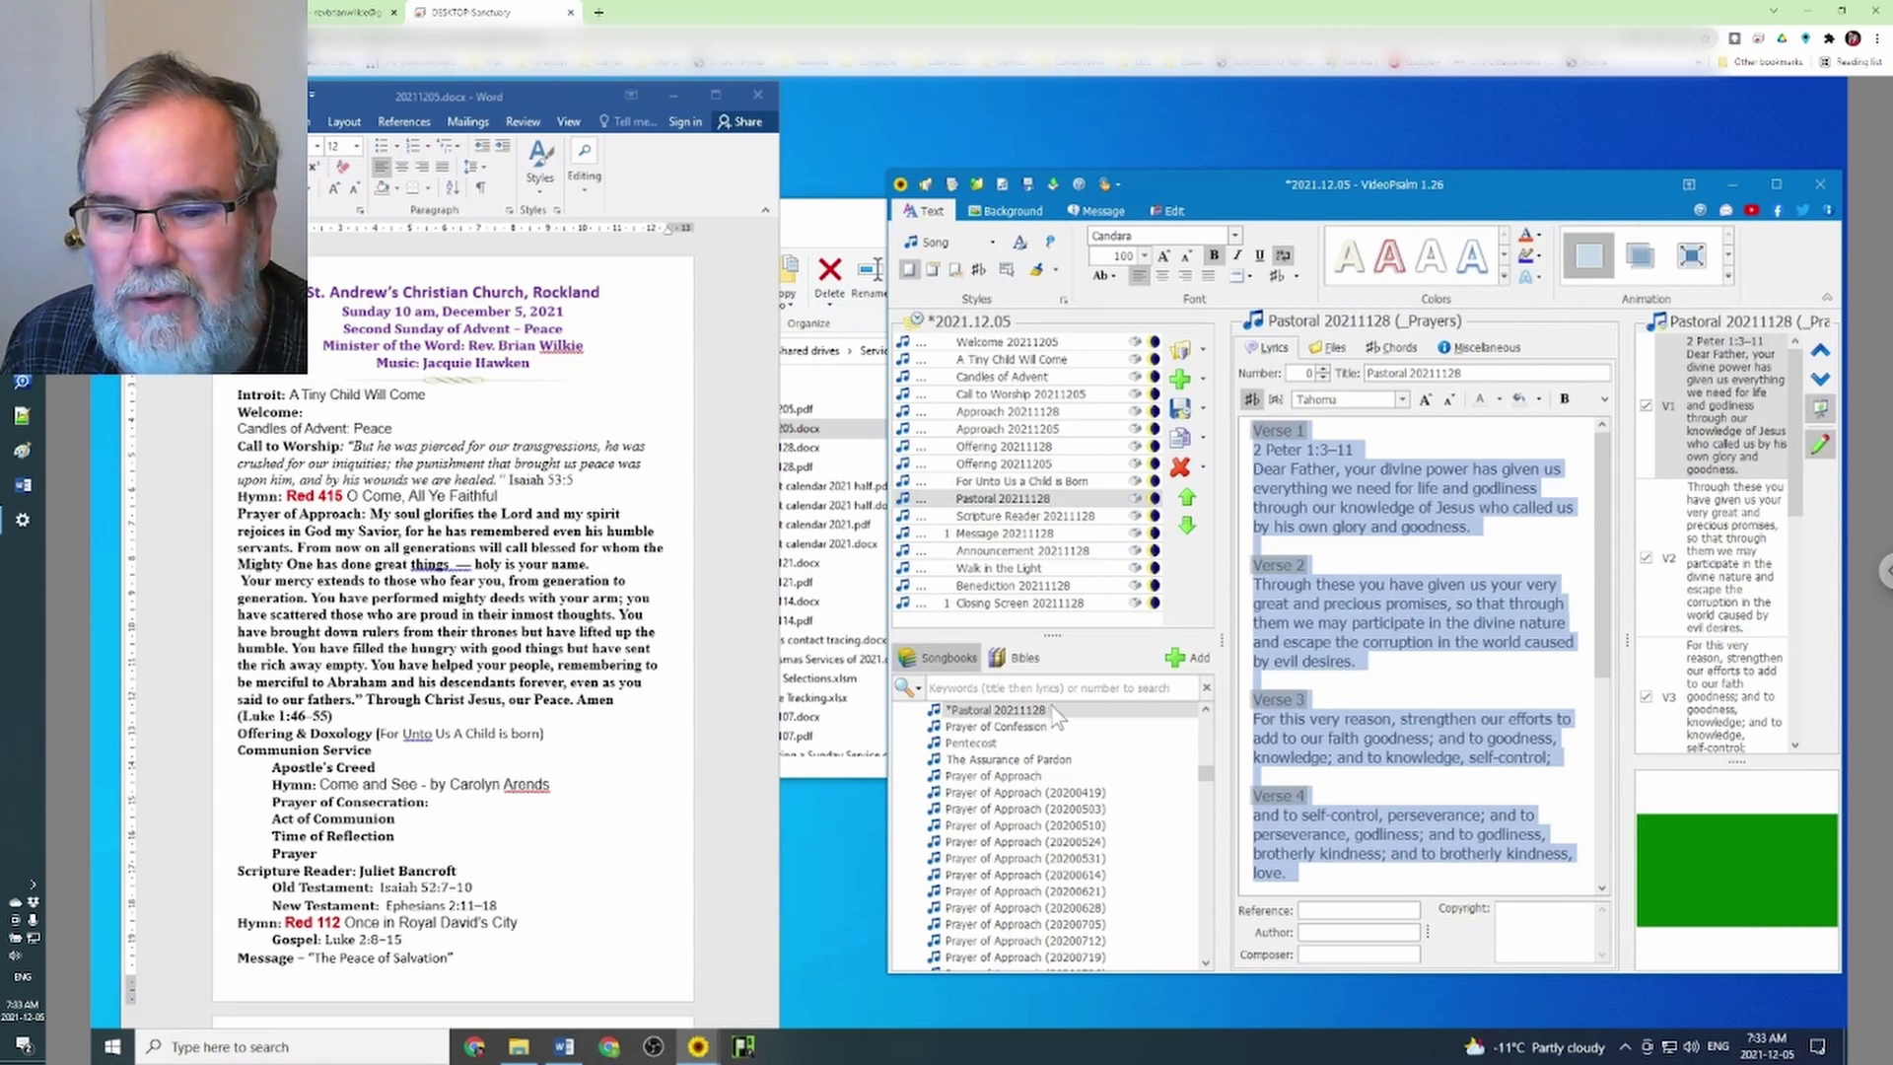
left_click(1417, 555)
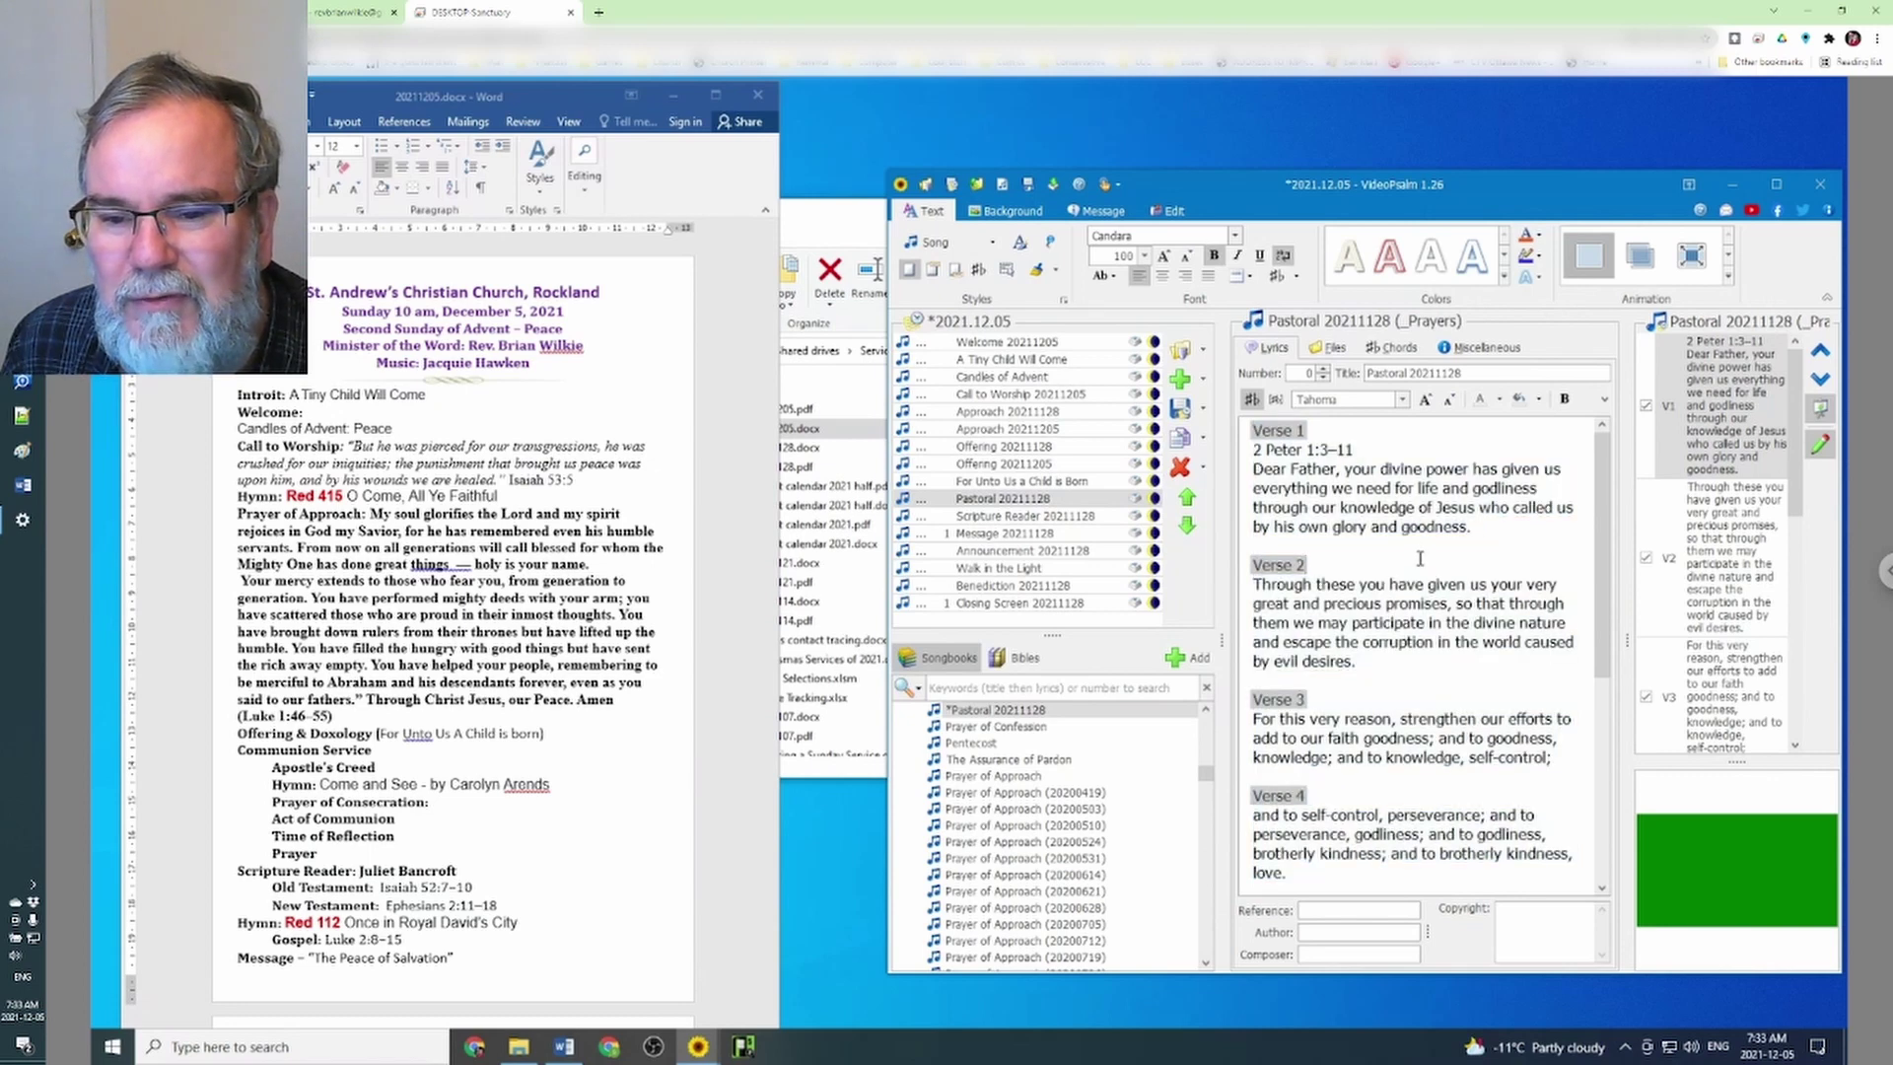
Copy the Pastoral 20211128 song within the _Prayers songbook
right_click(1127, 710)
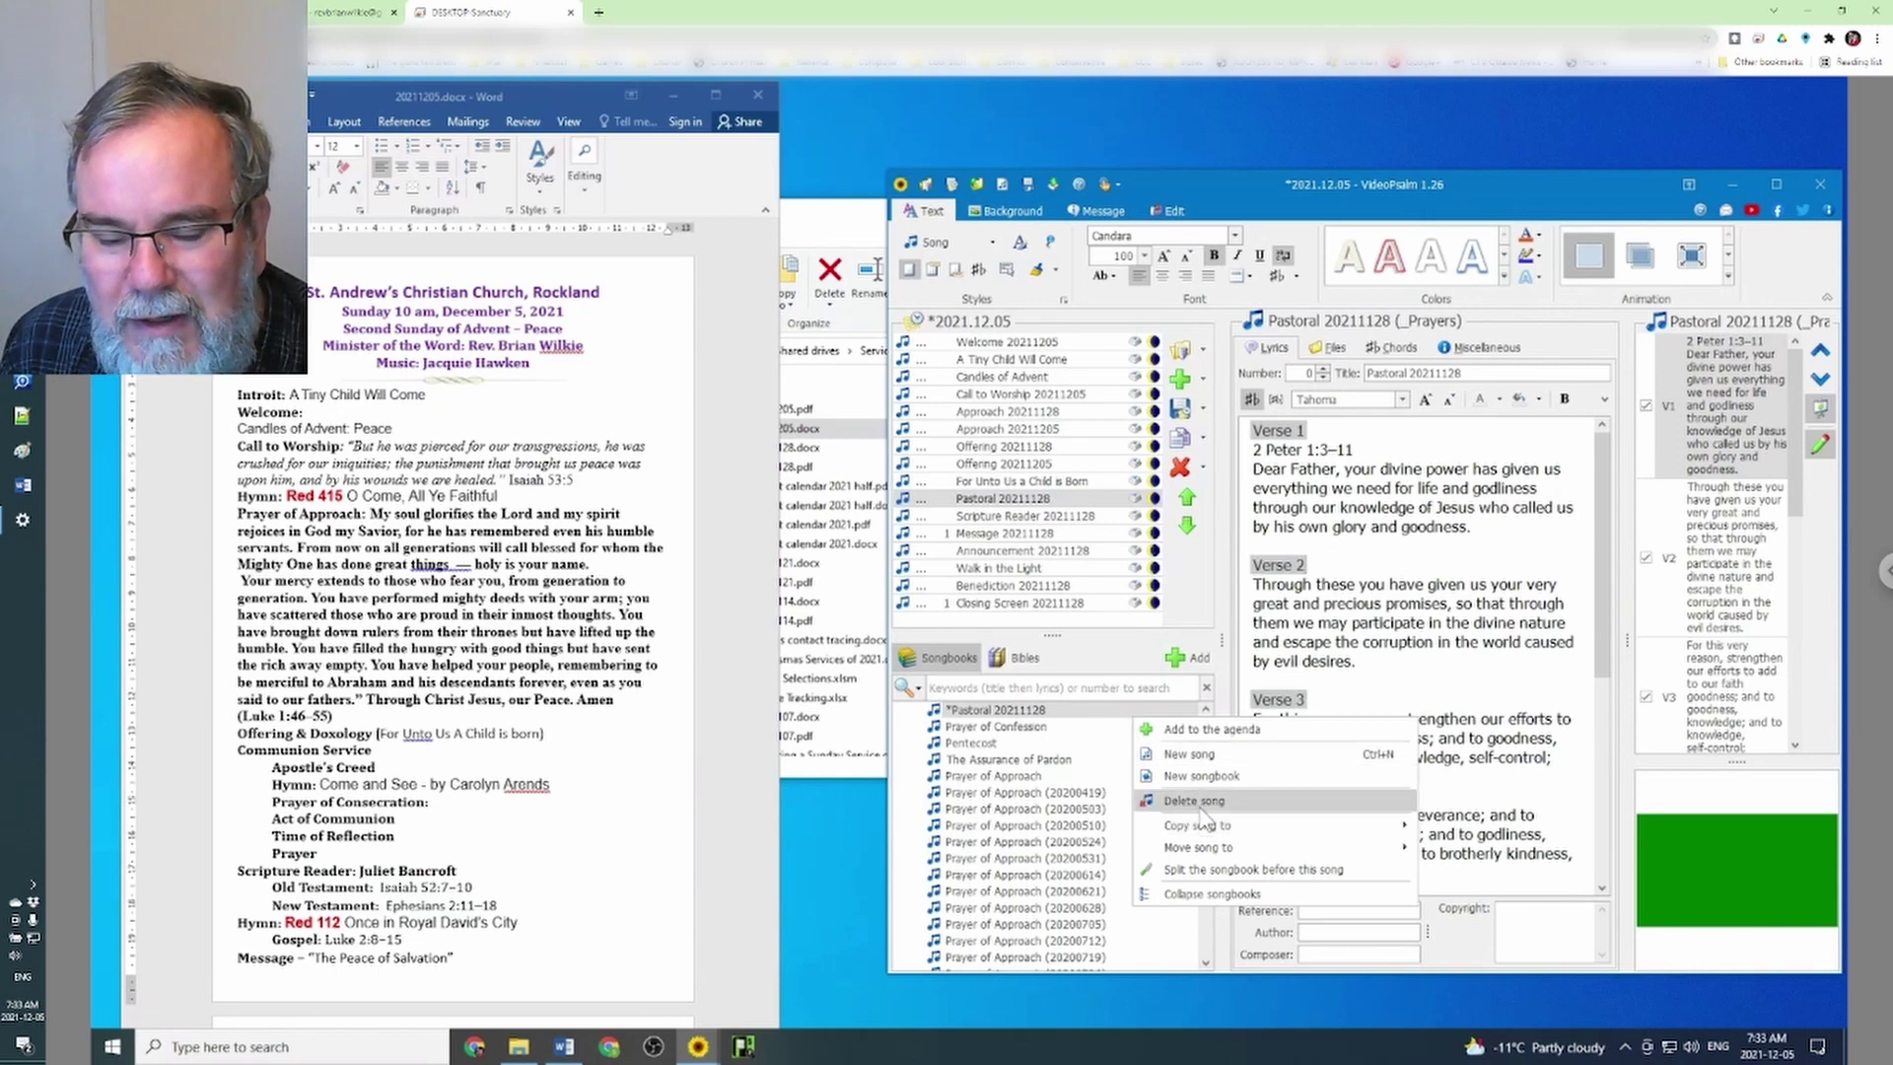
mouse_move(1203, 824)
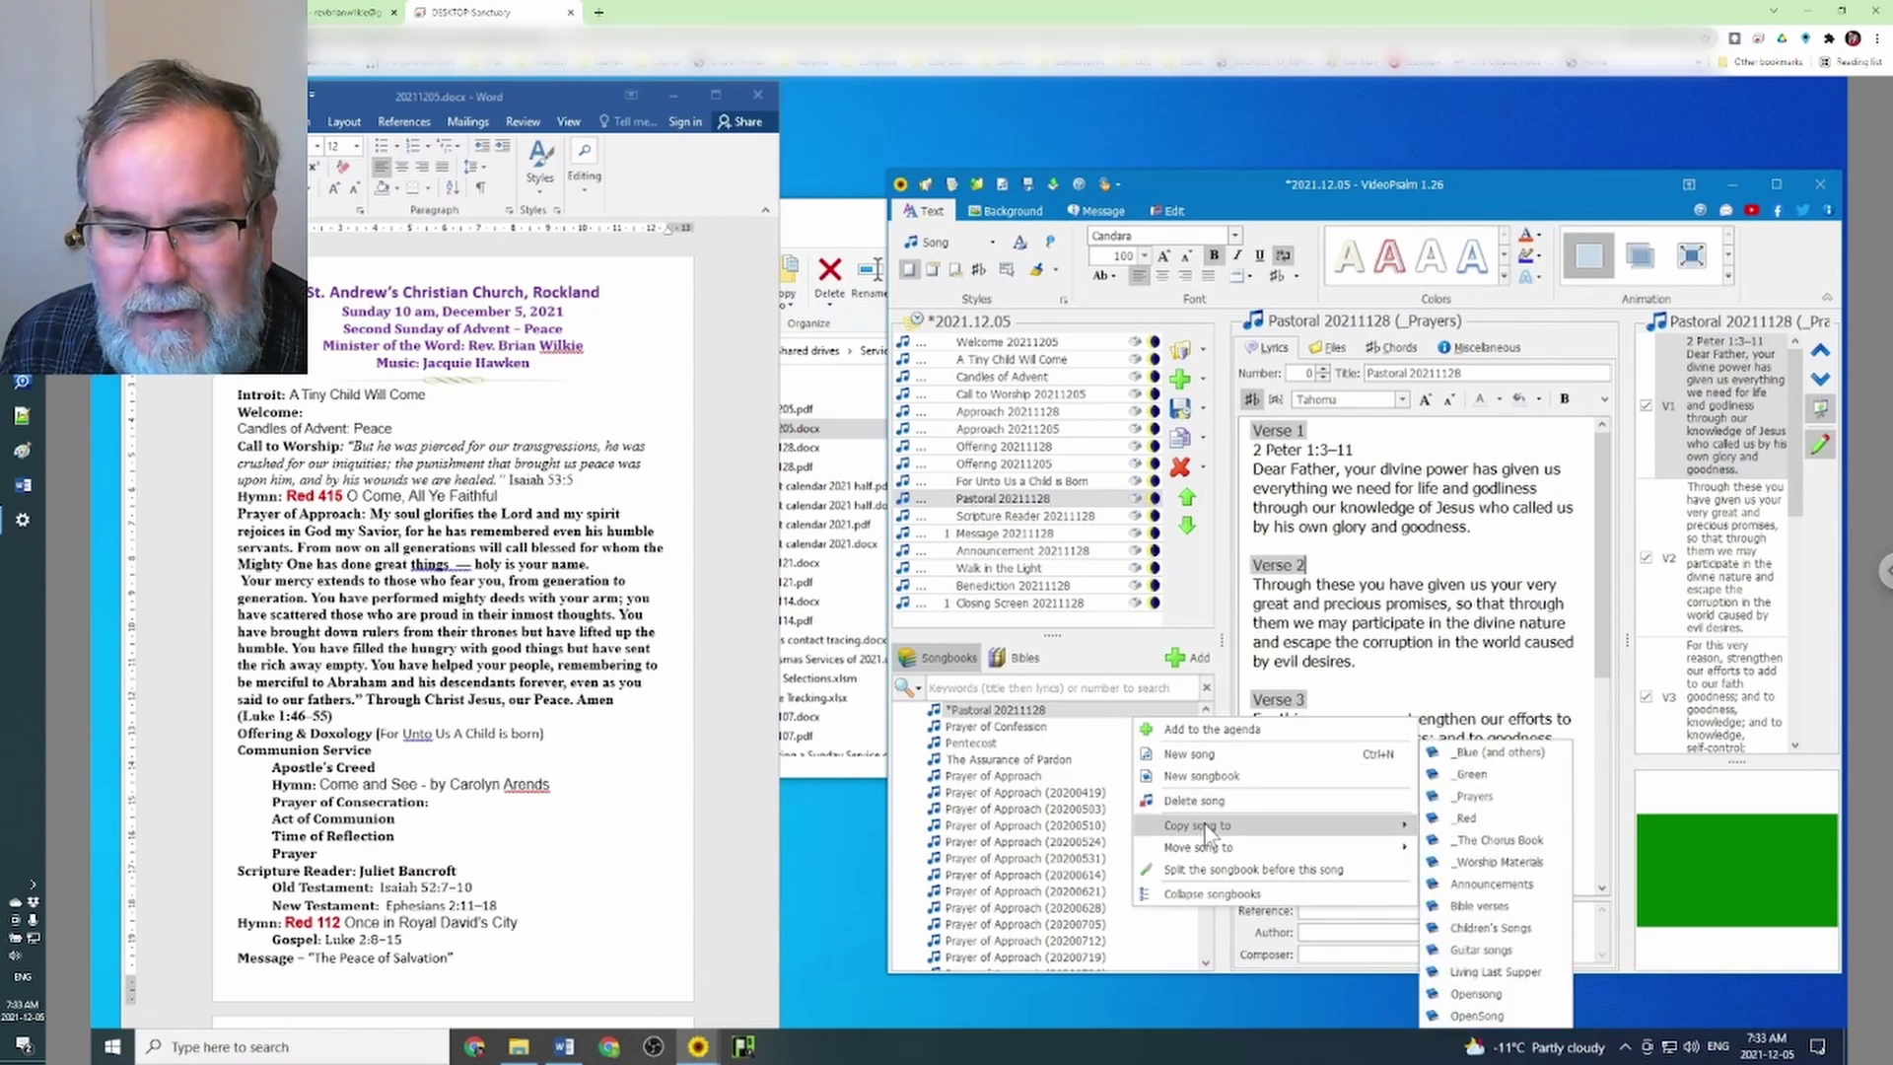
left_click(1471, 796)
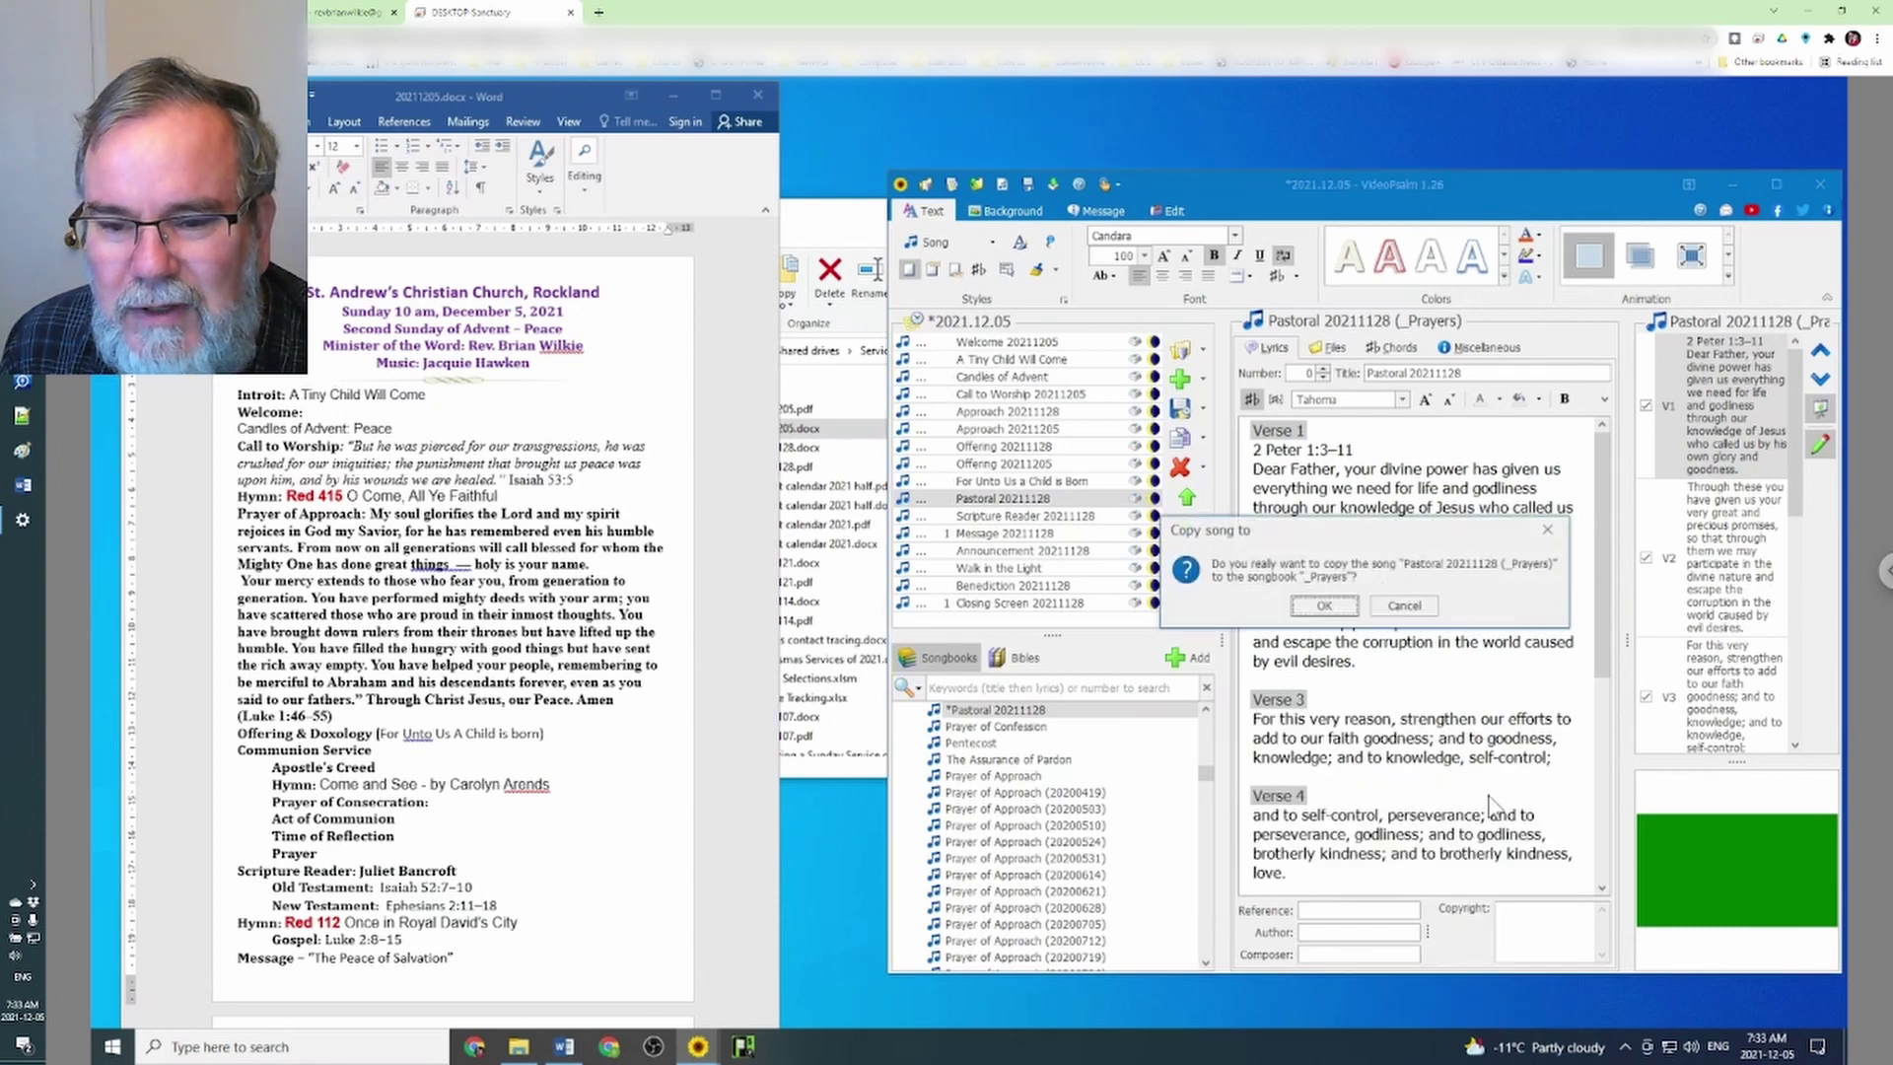
left_click(1324, 605)
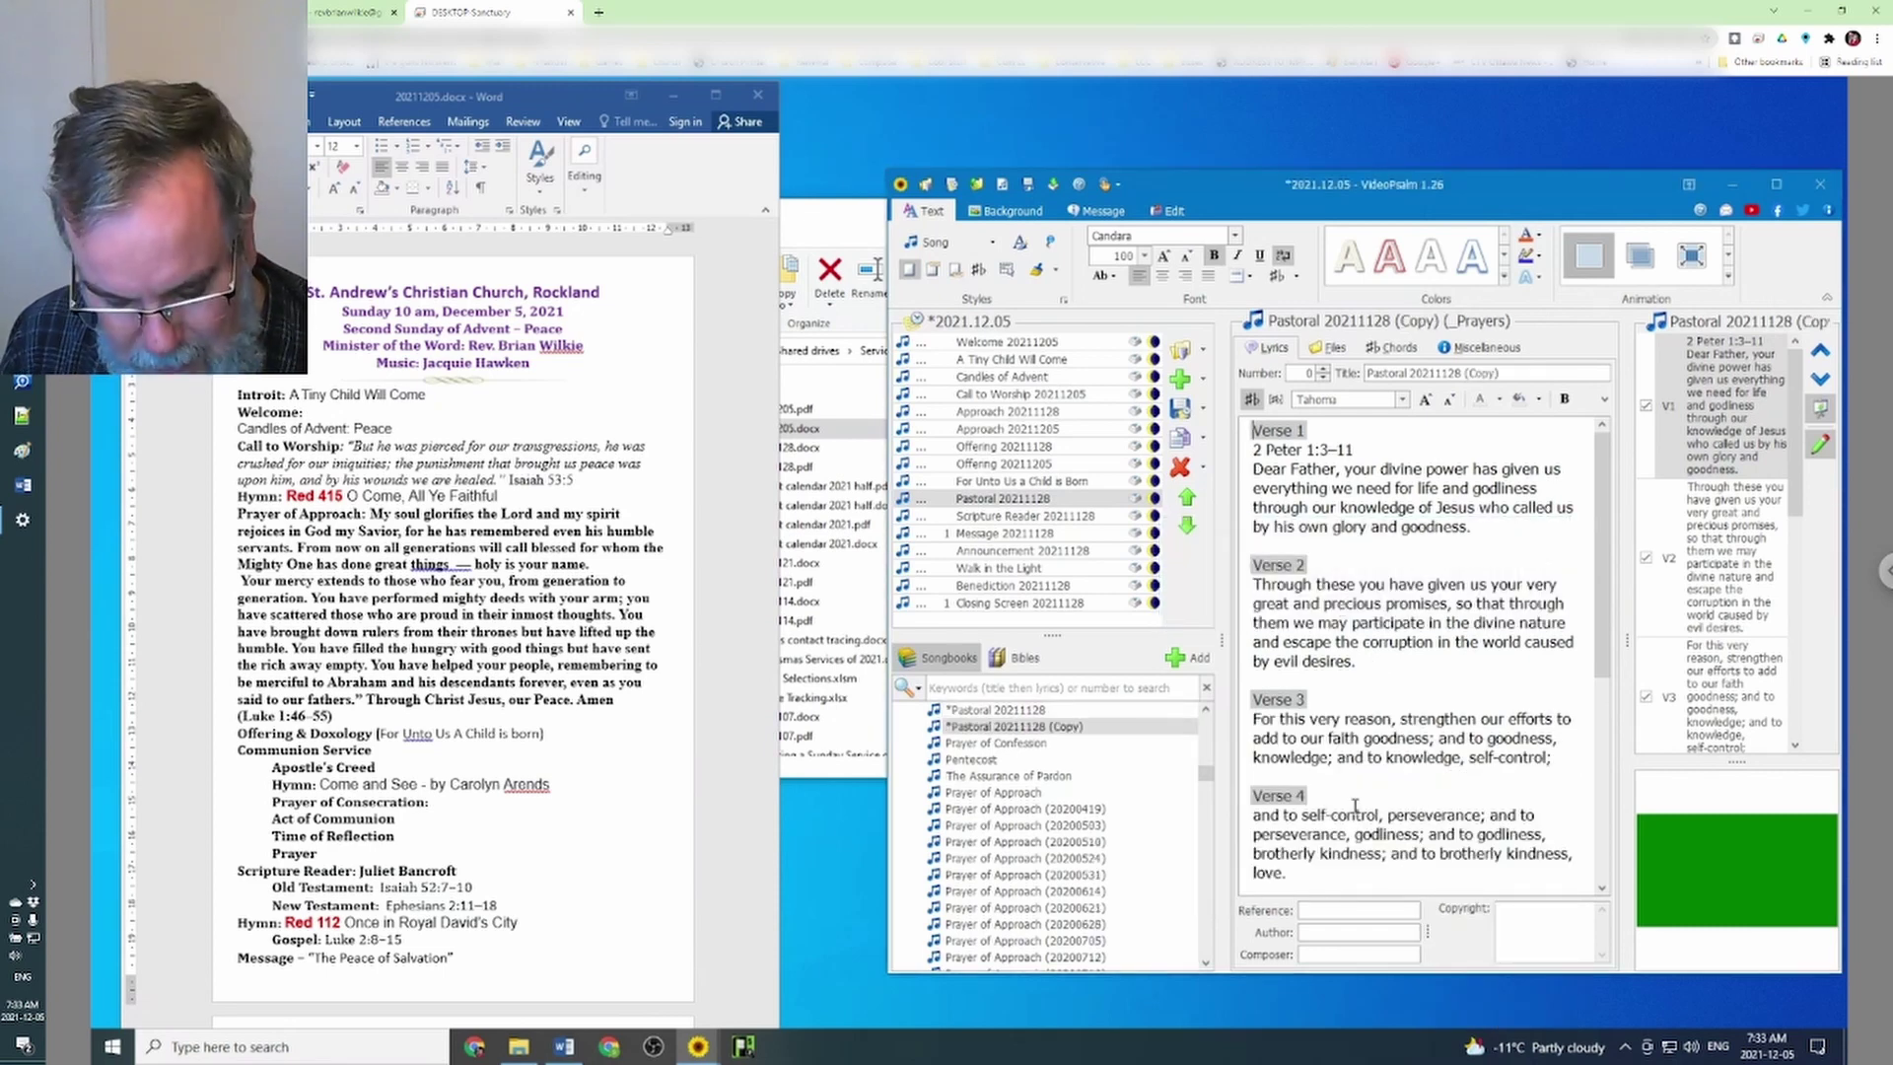
Replace all the lyrics of the Pastoral 20211128 copy with "Prayer of Consecration:" and add the copy to the agenda
key("ctrl+a")
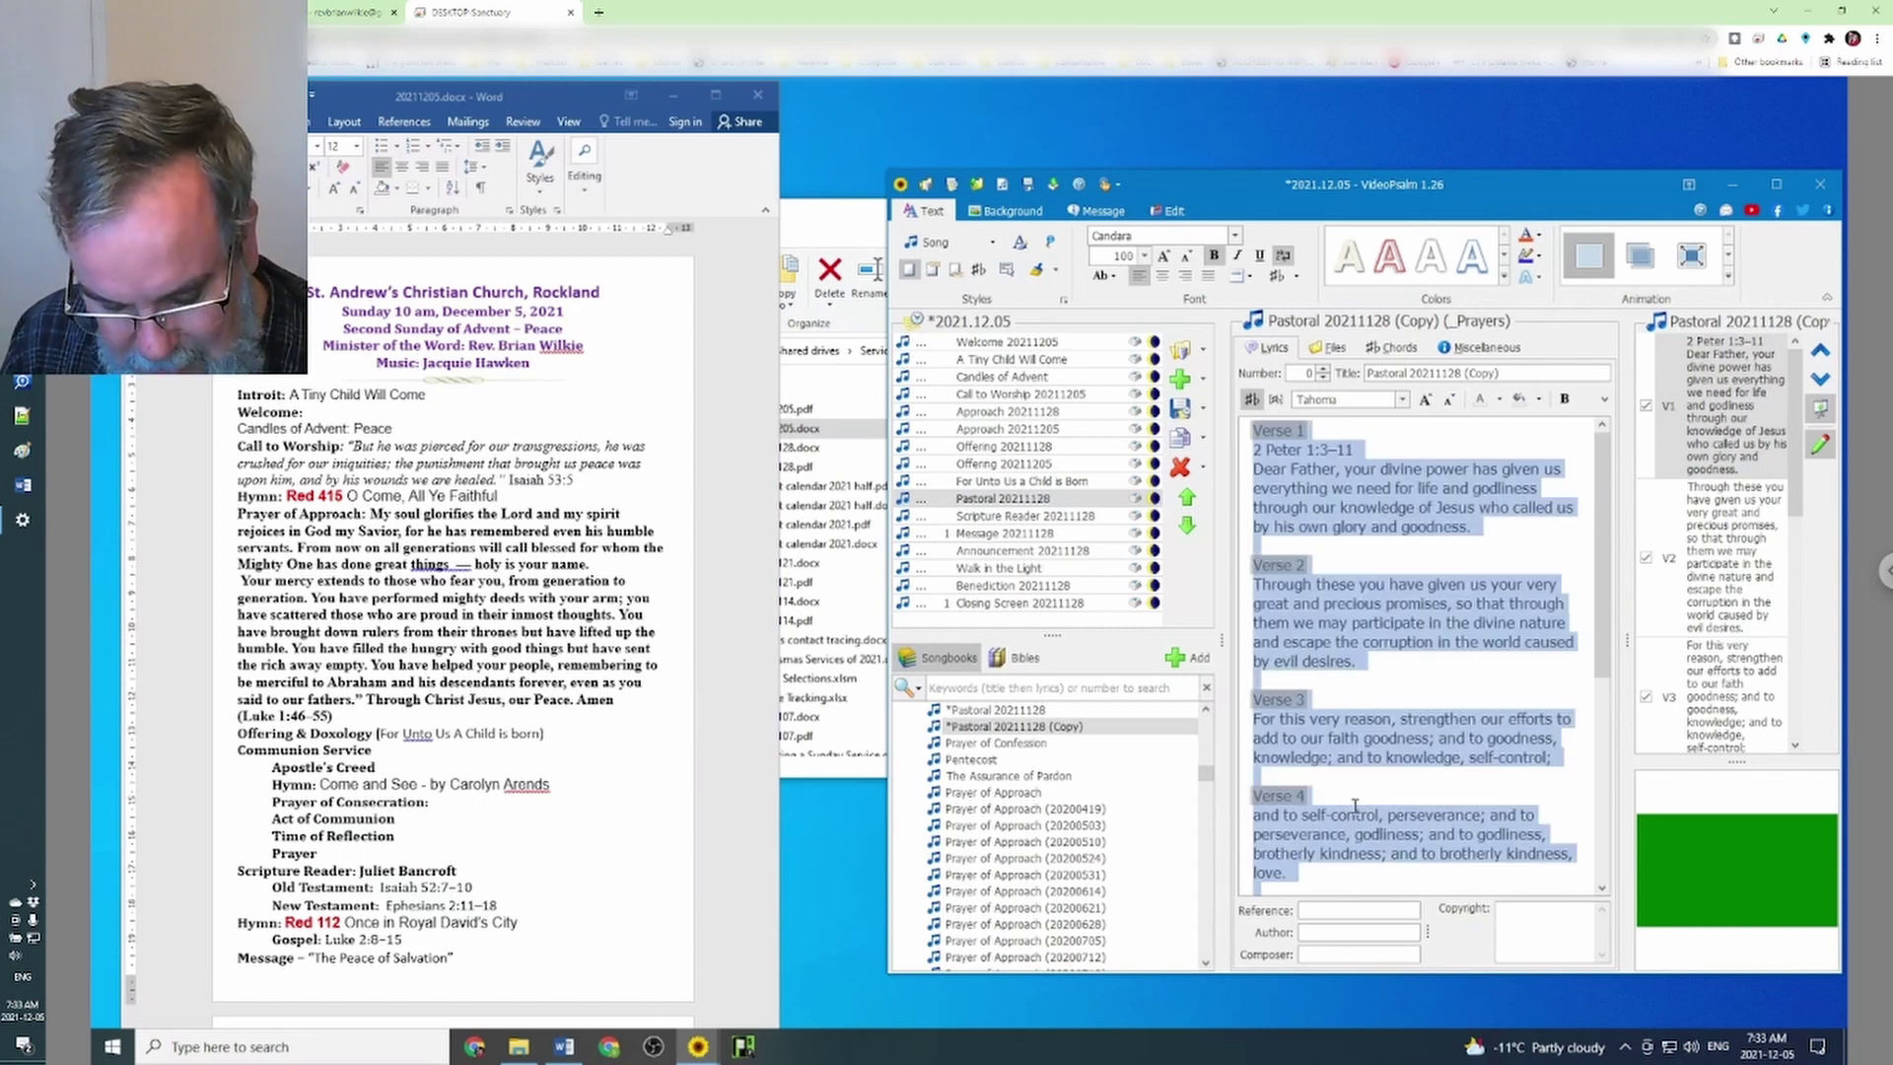
type("Prayer of Consecration:")
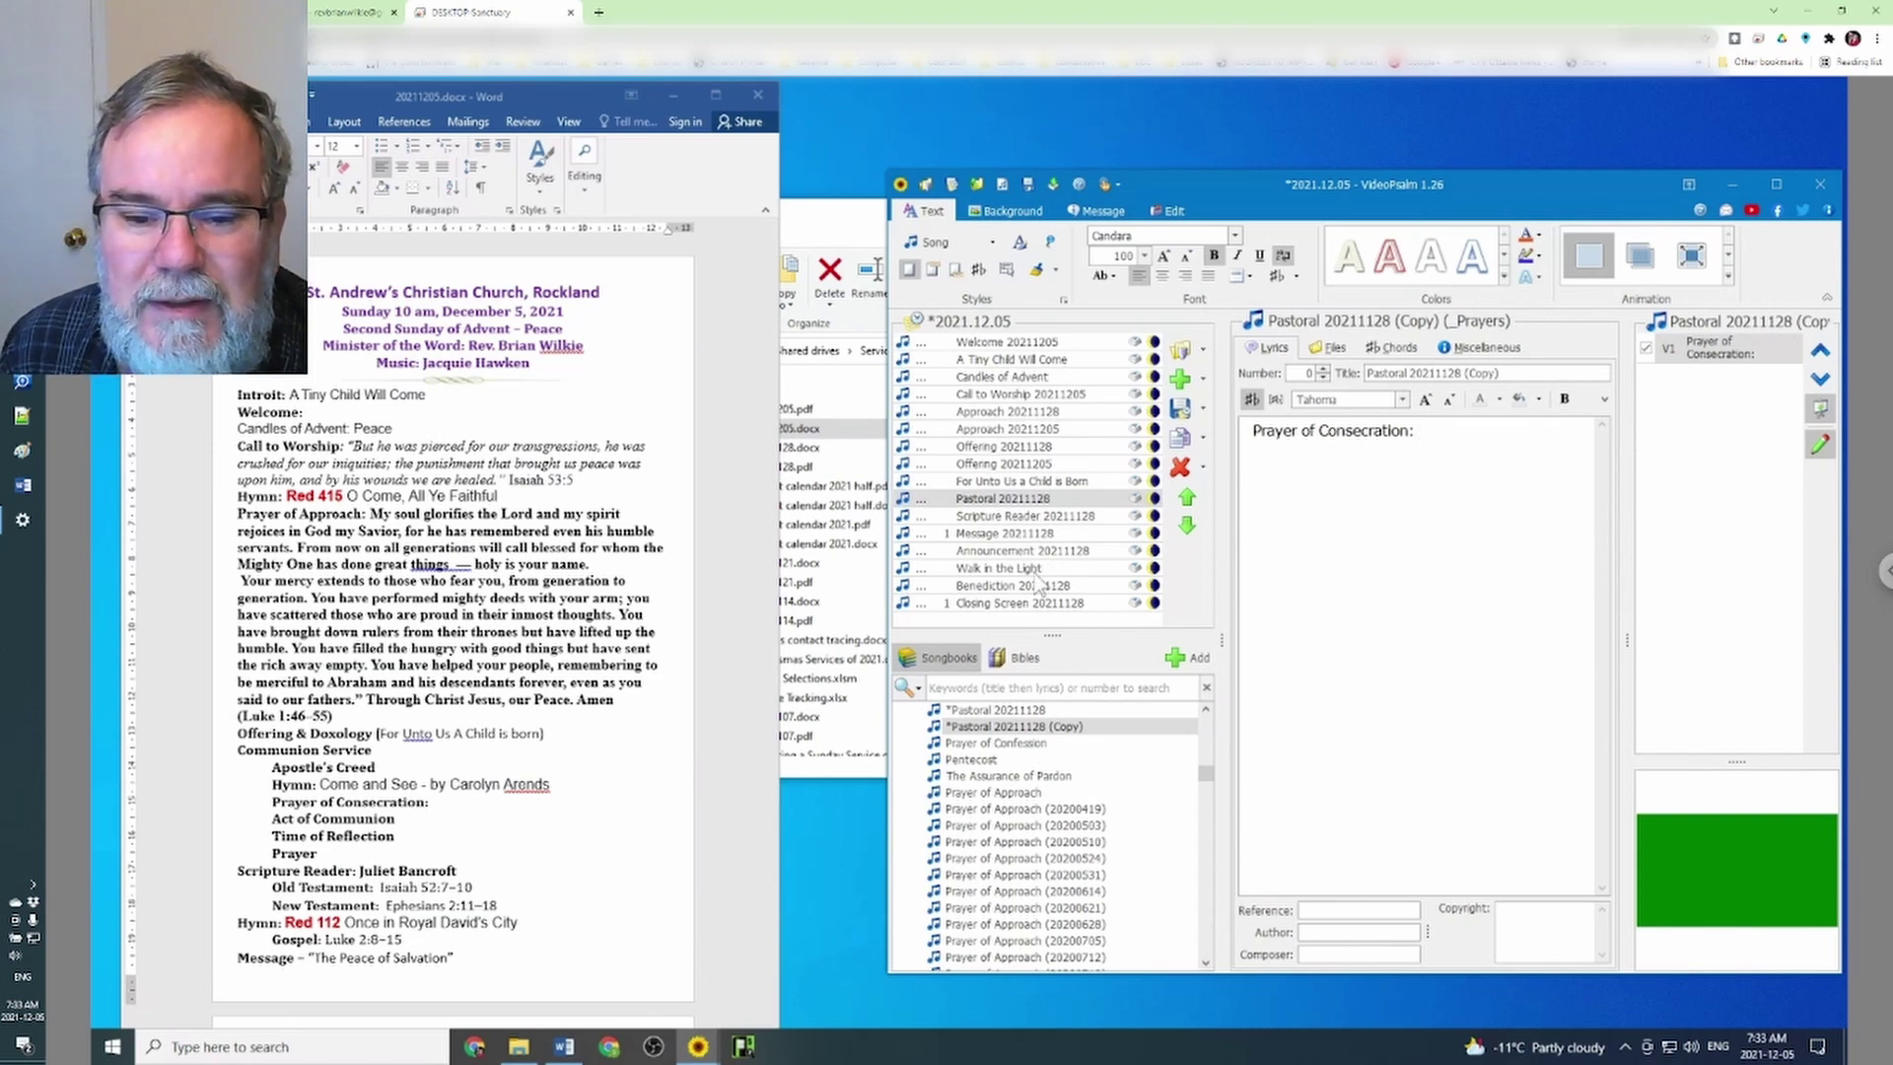
left_click(1186, 657)
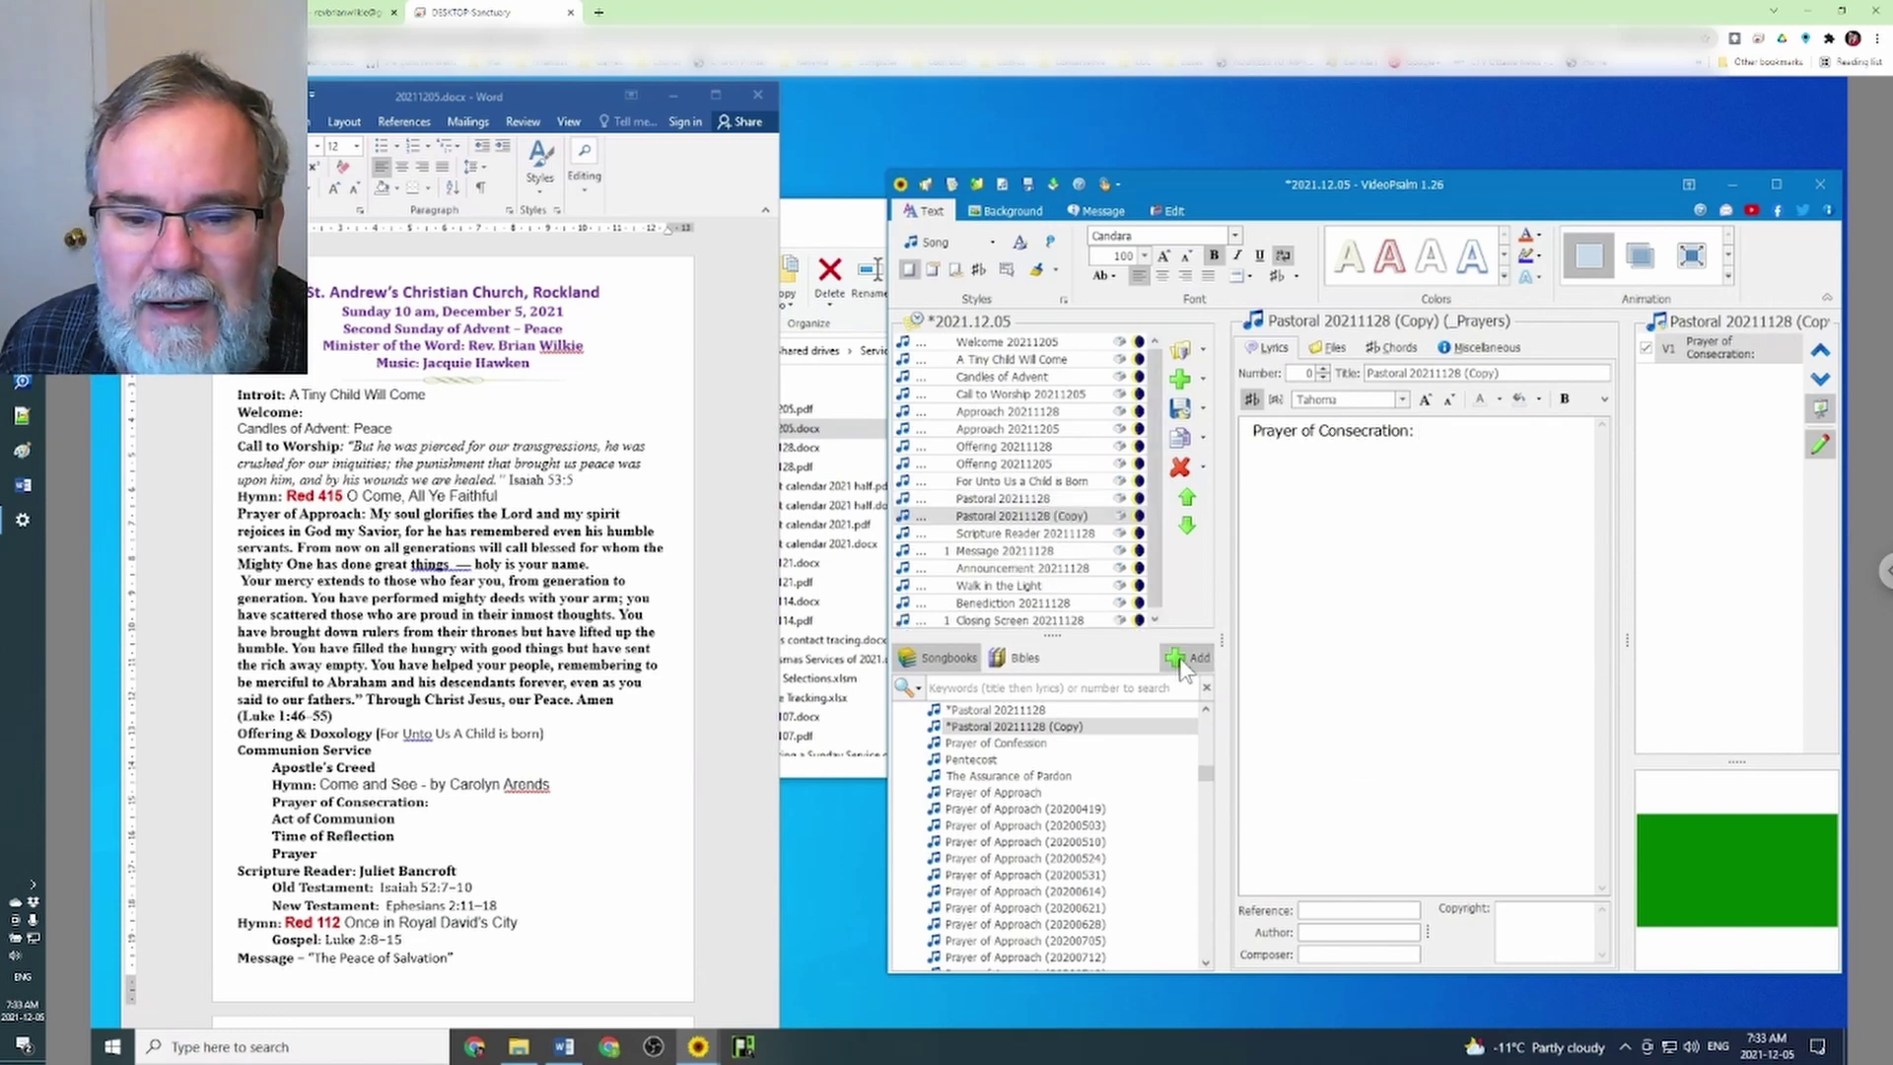
Copy the Scripture Reader 20211128 song within the _Worship Materials songbook
left_click(1040, 535)
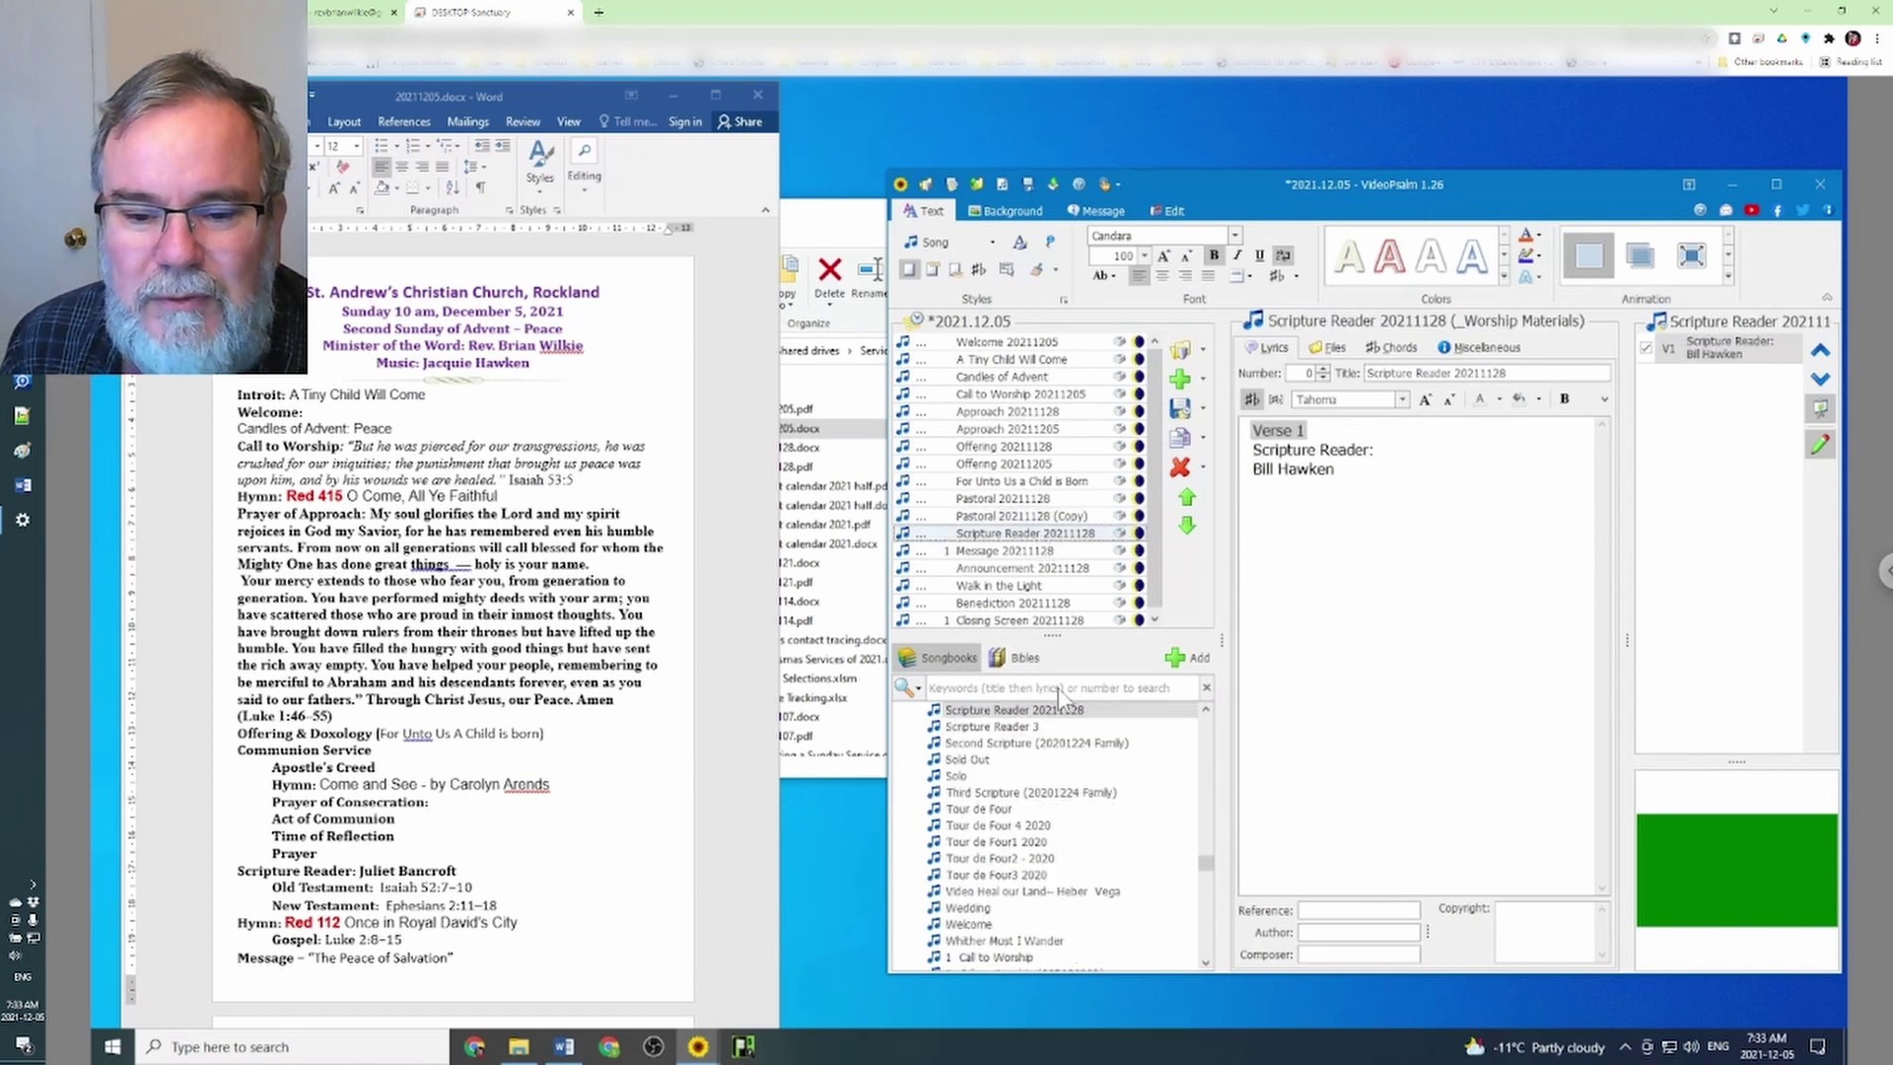
right_click(1064, 717)
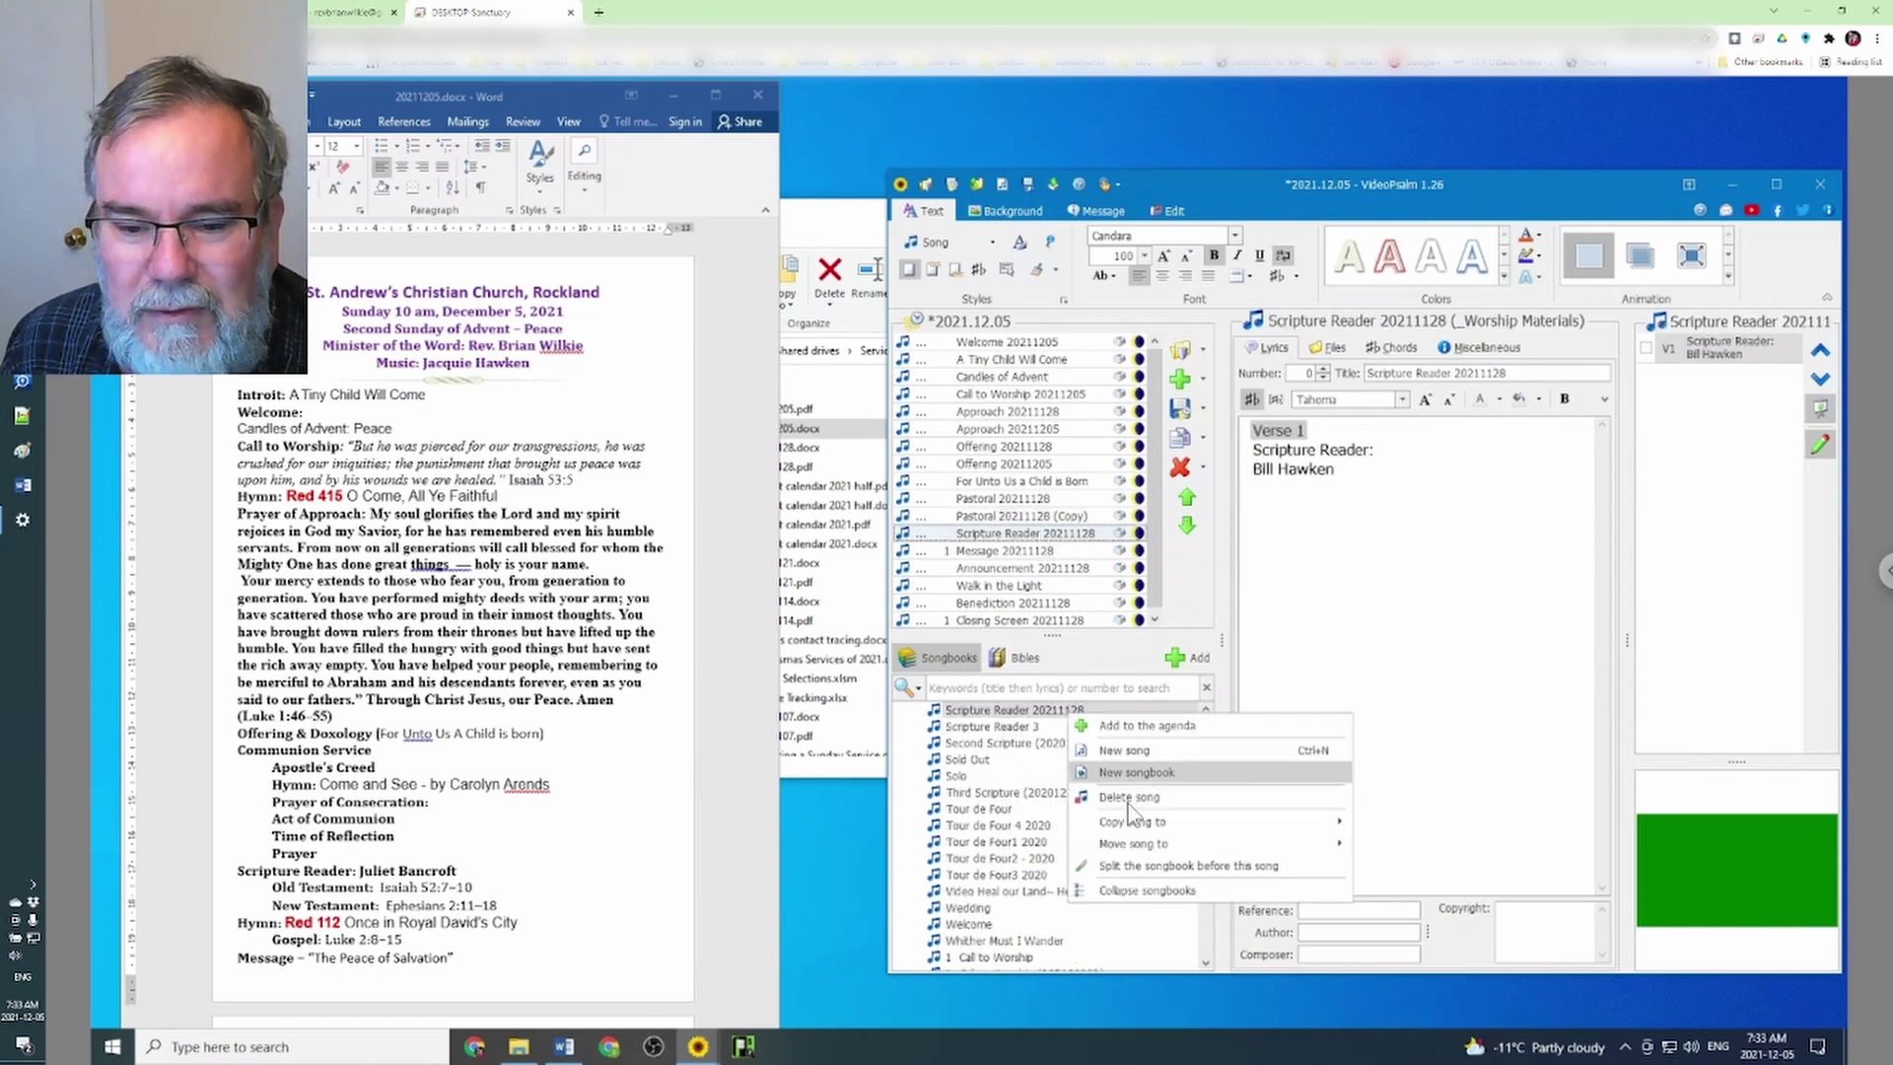
mouse_move(1138, 826)
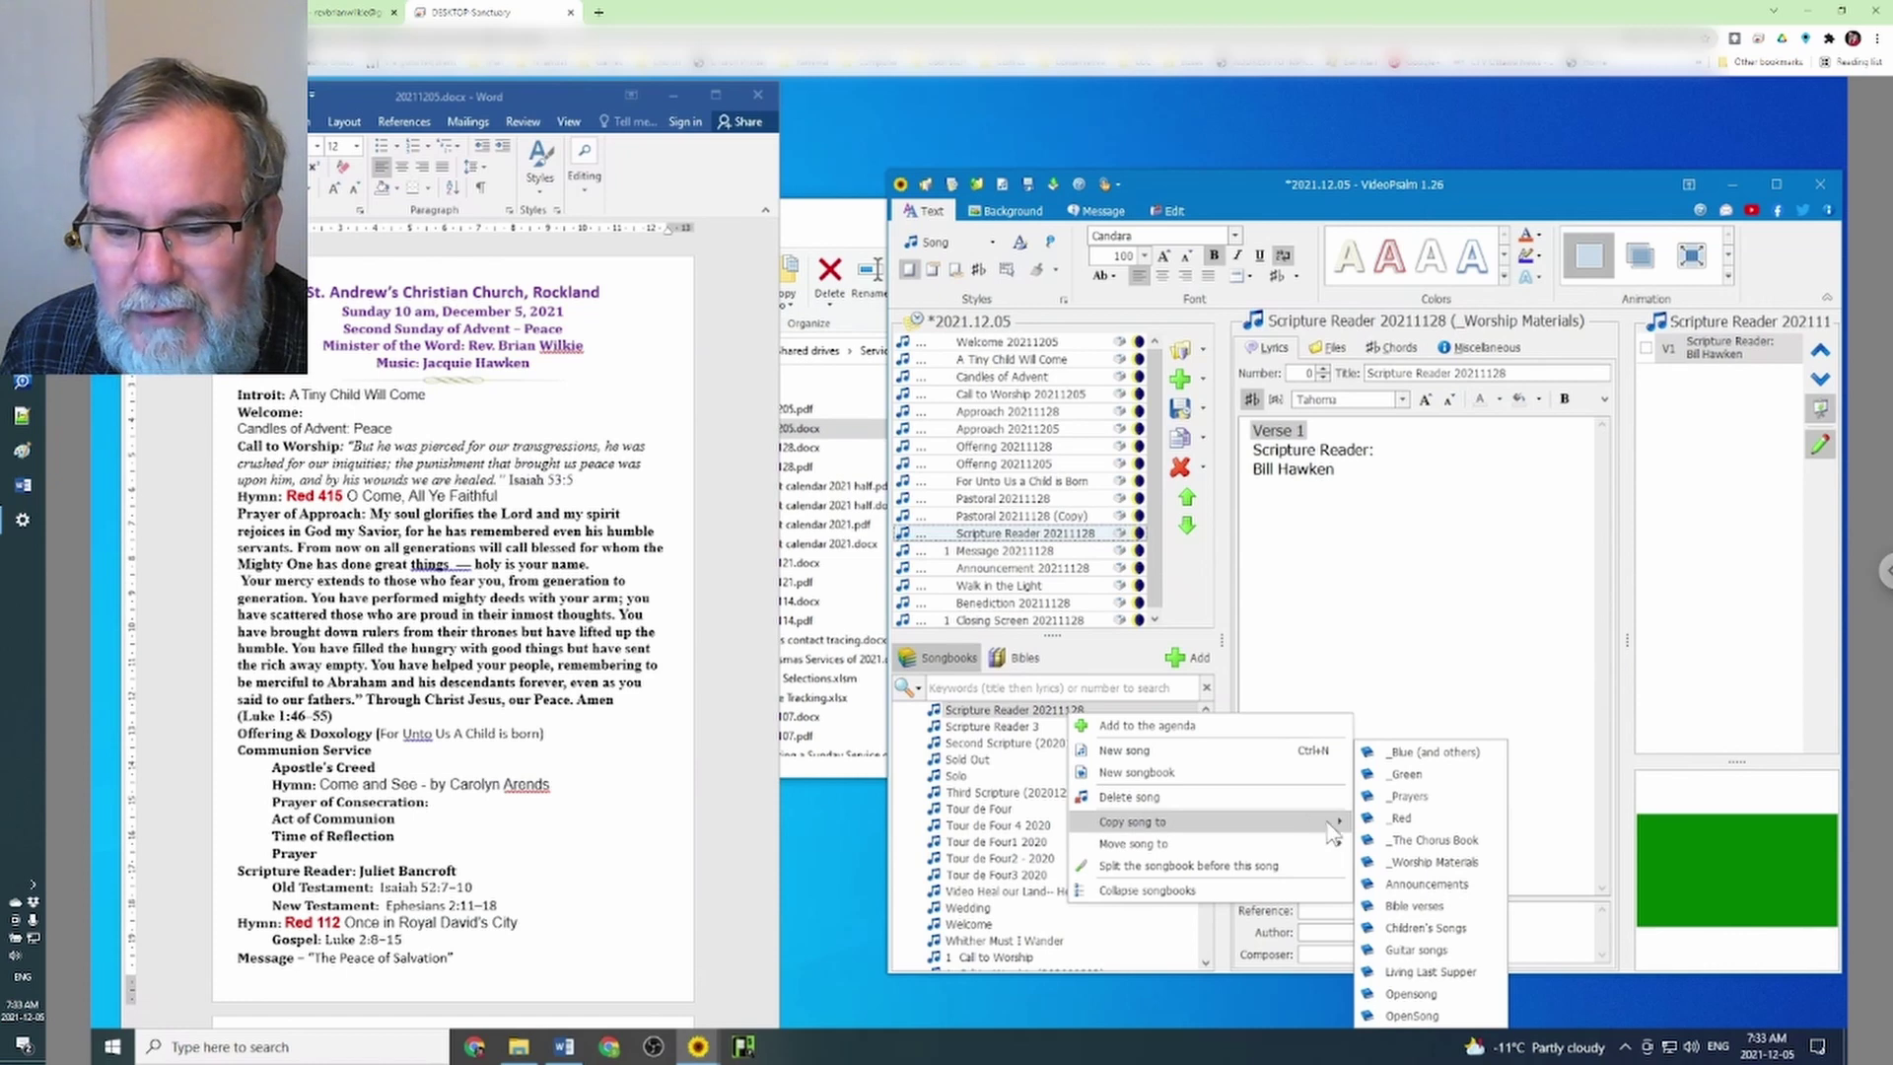
left_click(1426, 864)
left_click(1326, 604)
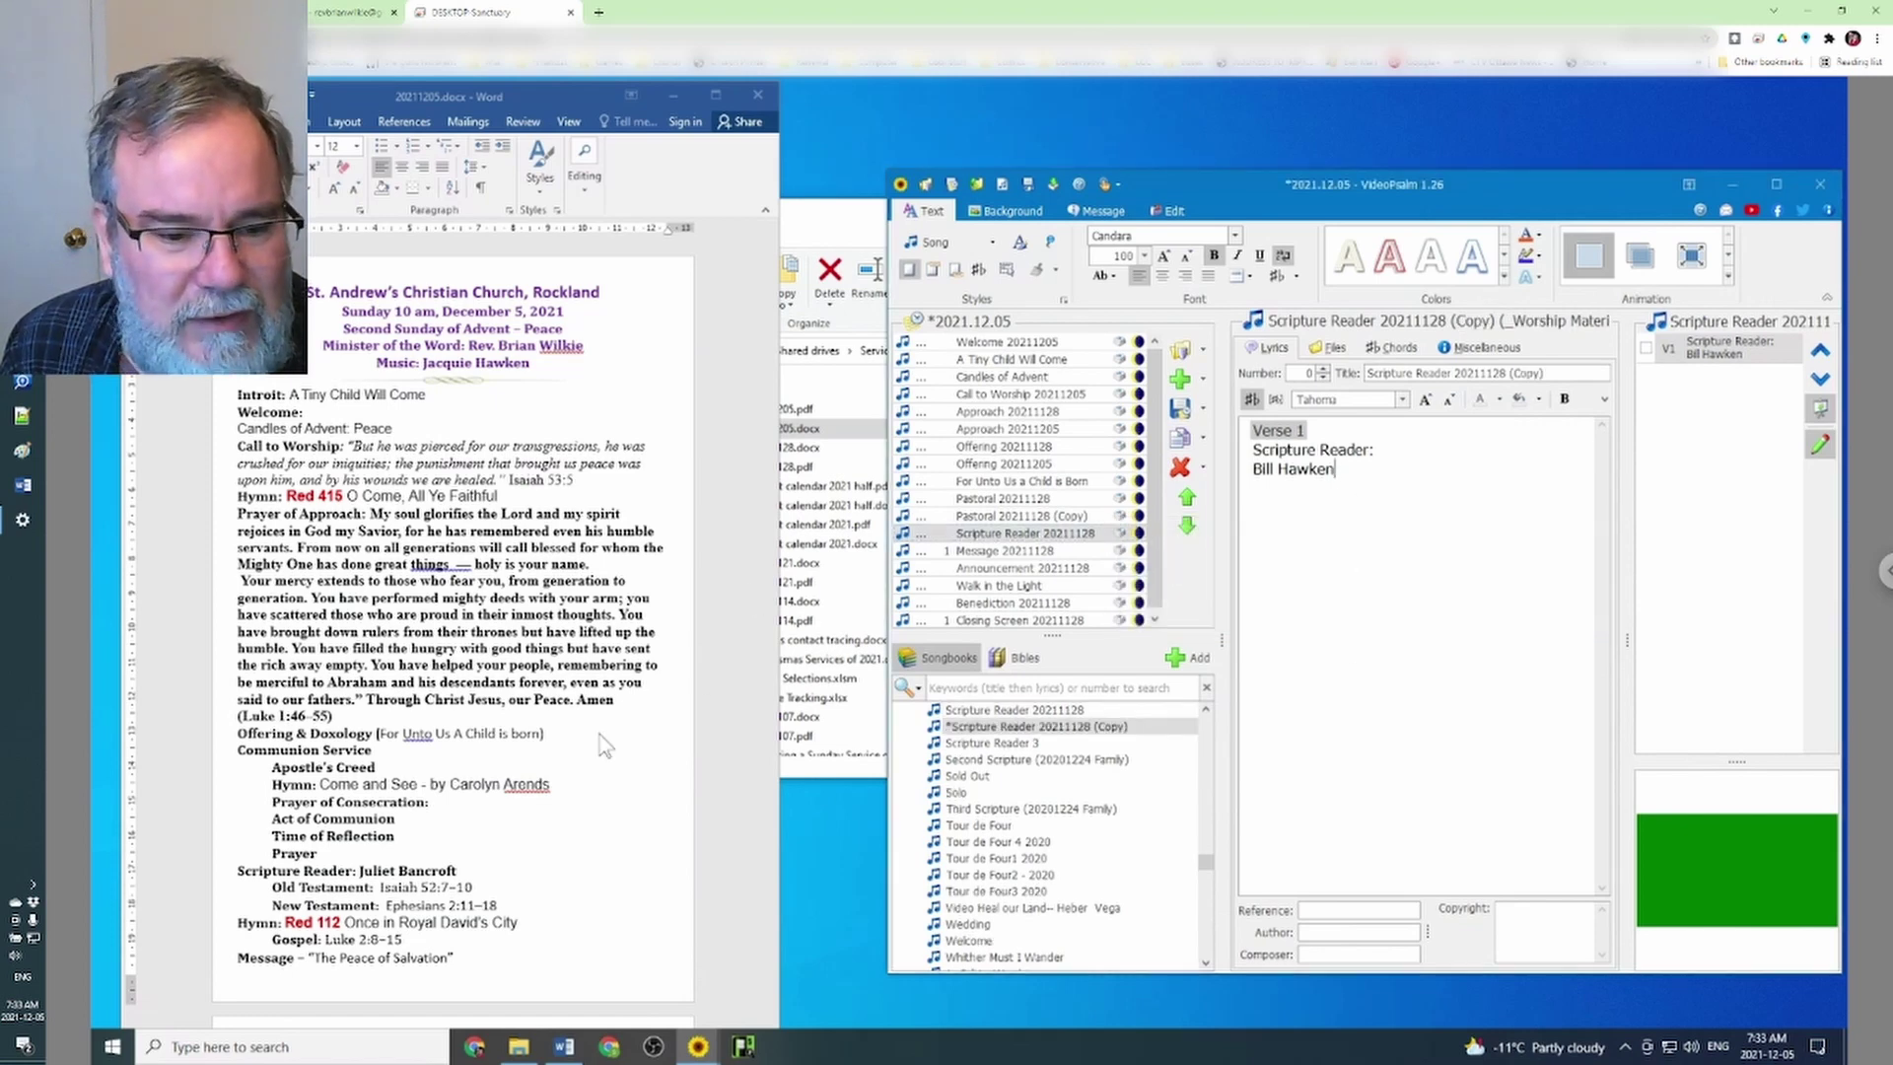
Replace the reader's name in the Scripture Reader copy with the one from 20211205.docx, on its own line below the heading
left_click(362, 870)
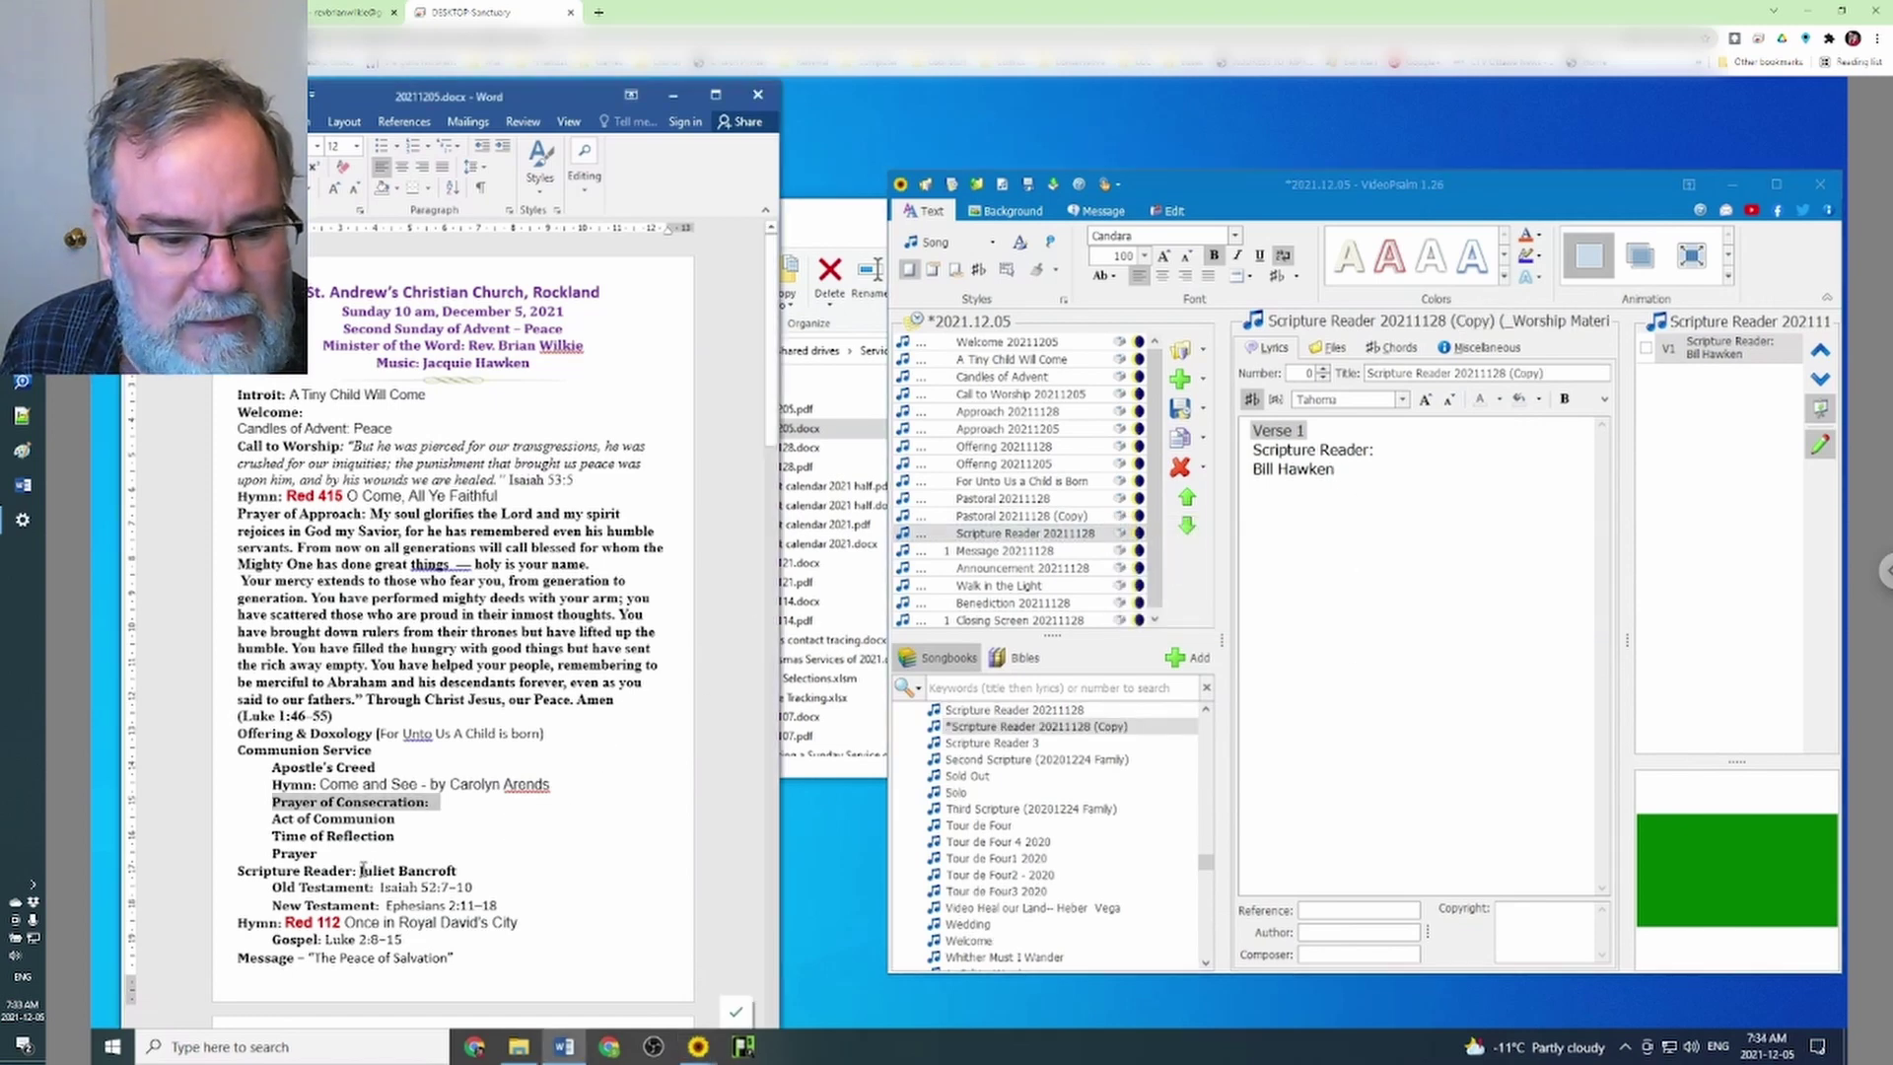
mouse_move(360, 871)
left_mouse_down()
mouse_move(457, 870)
mouse_move(364, 883)
left_mouse_up()
key("ctrl+c")
left_click(462, 871)
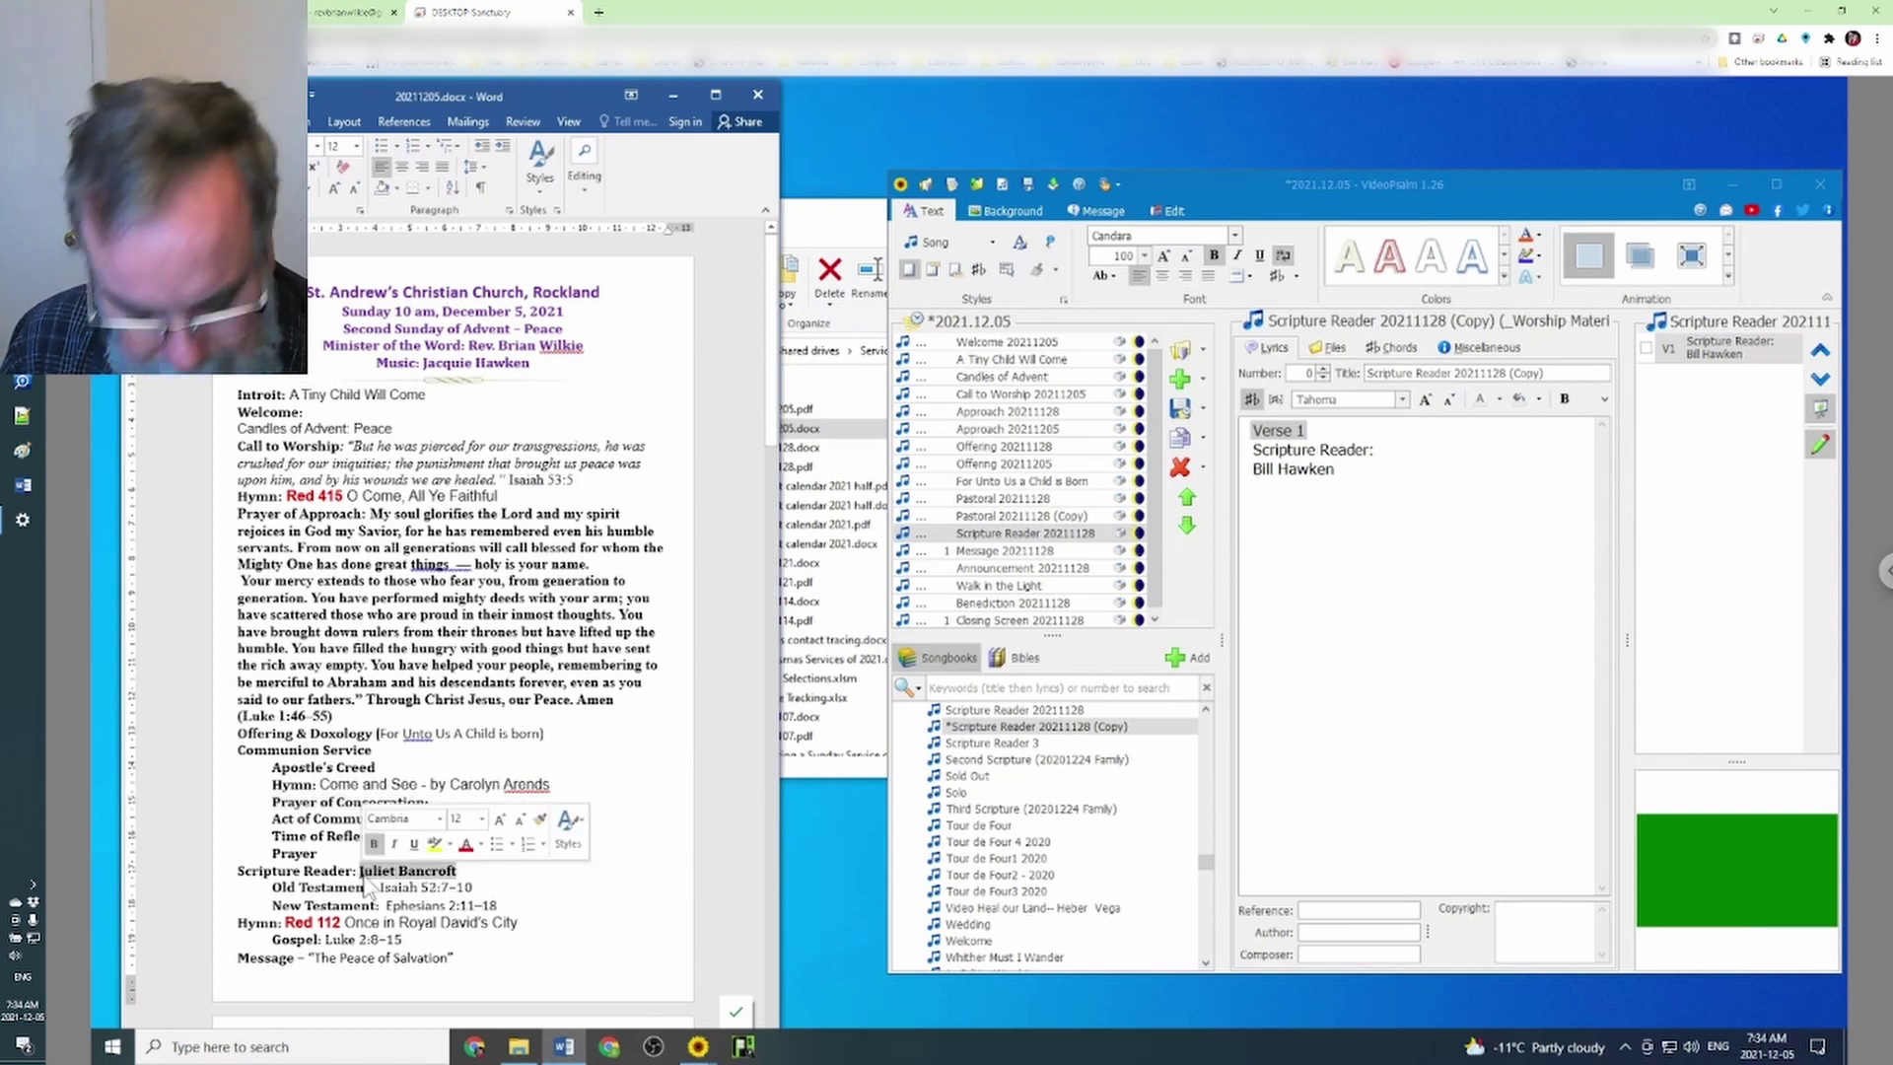
left_click(1350, 474)
left_click_drag(1350, 474, 1240, 479)
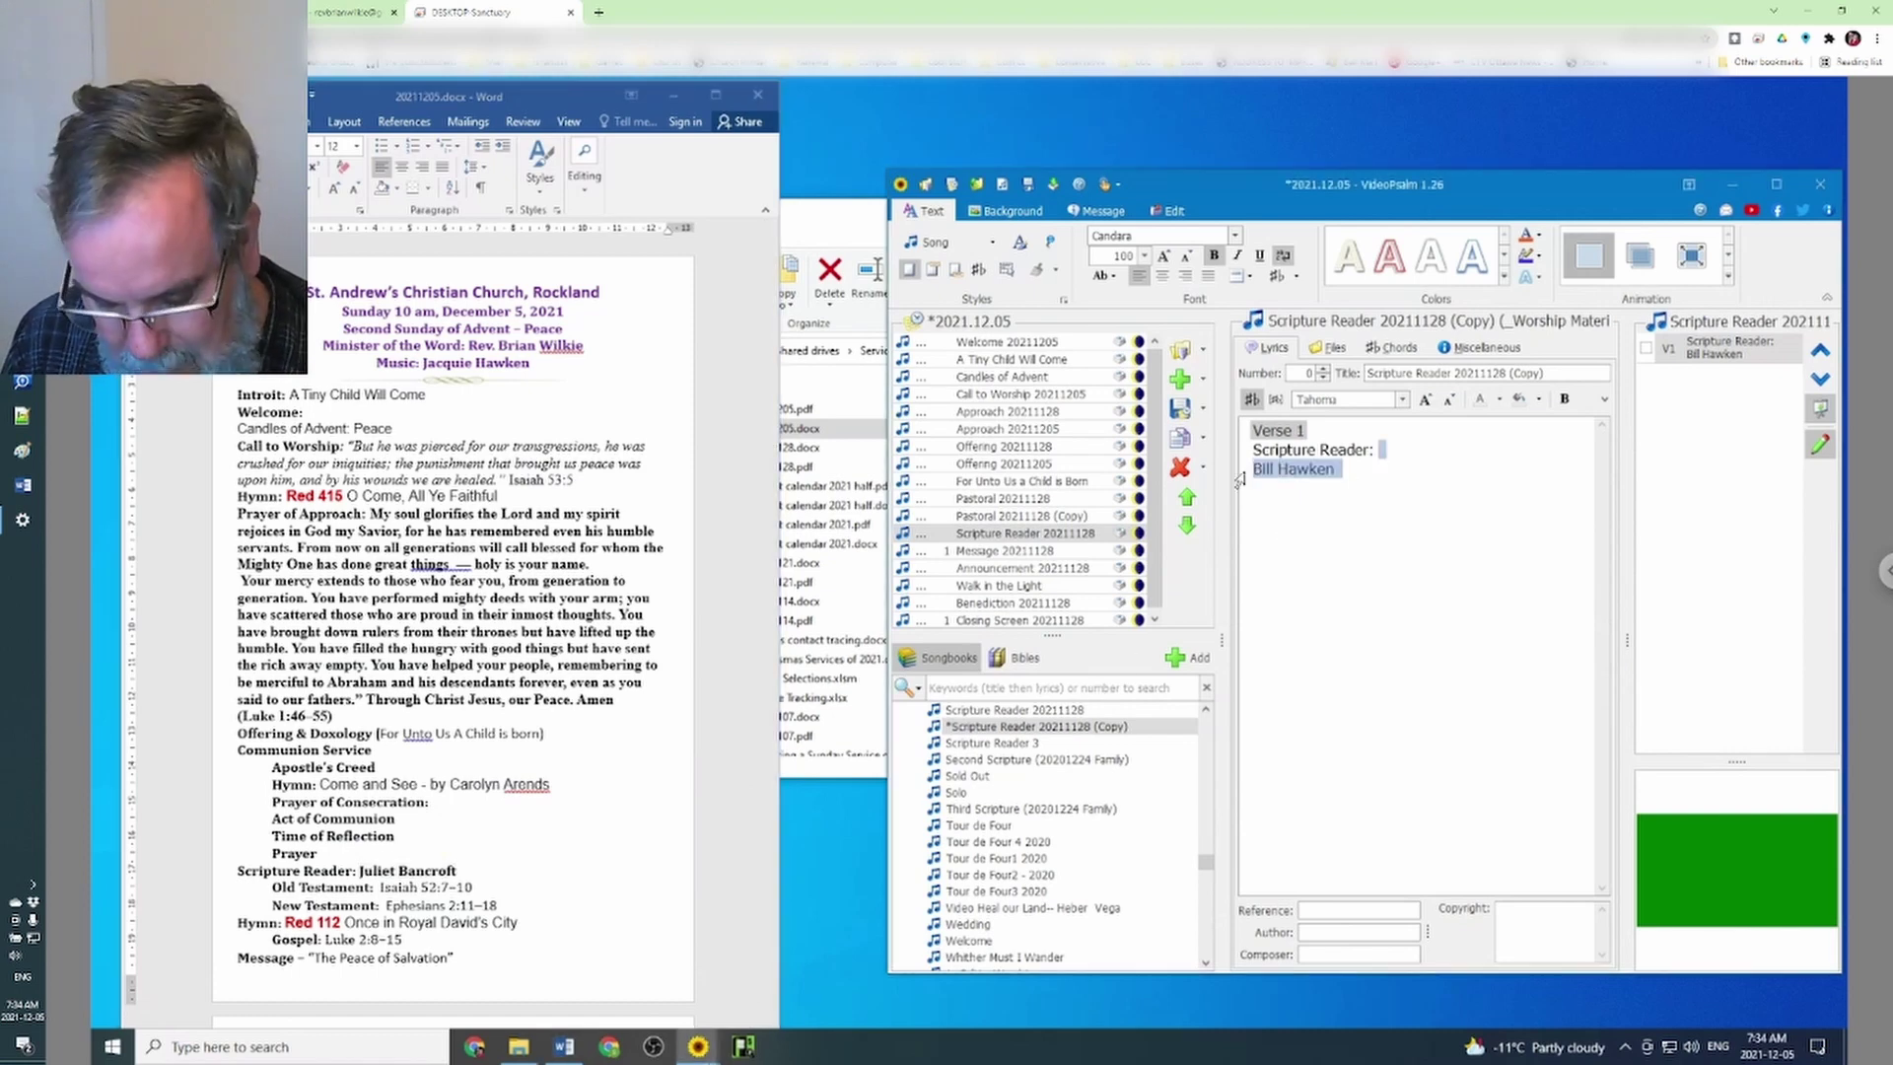
key("ctrl+v")
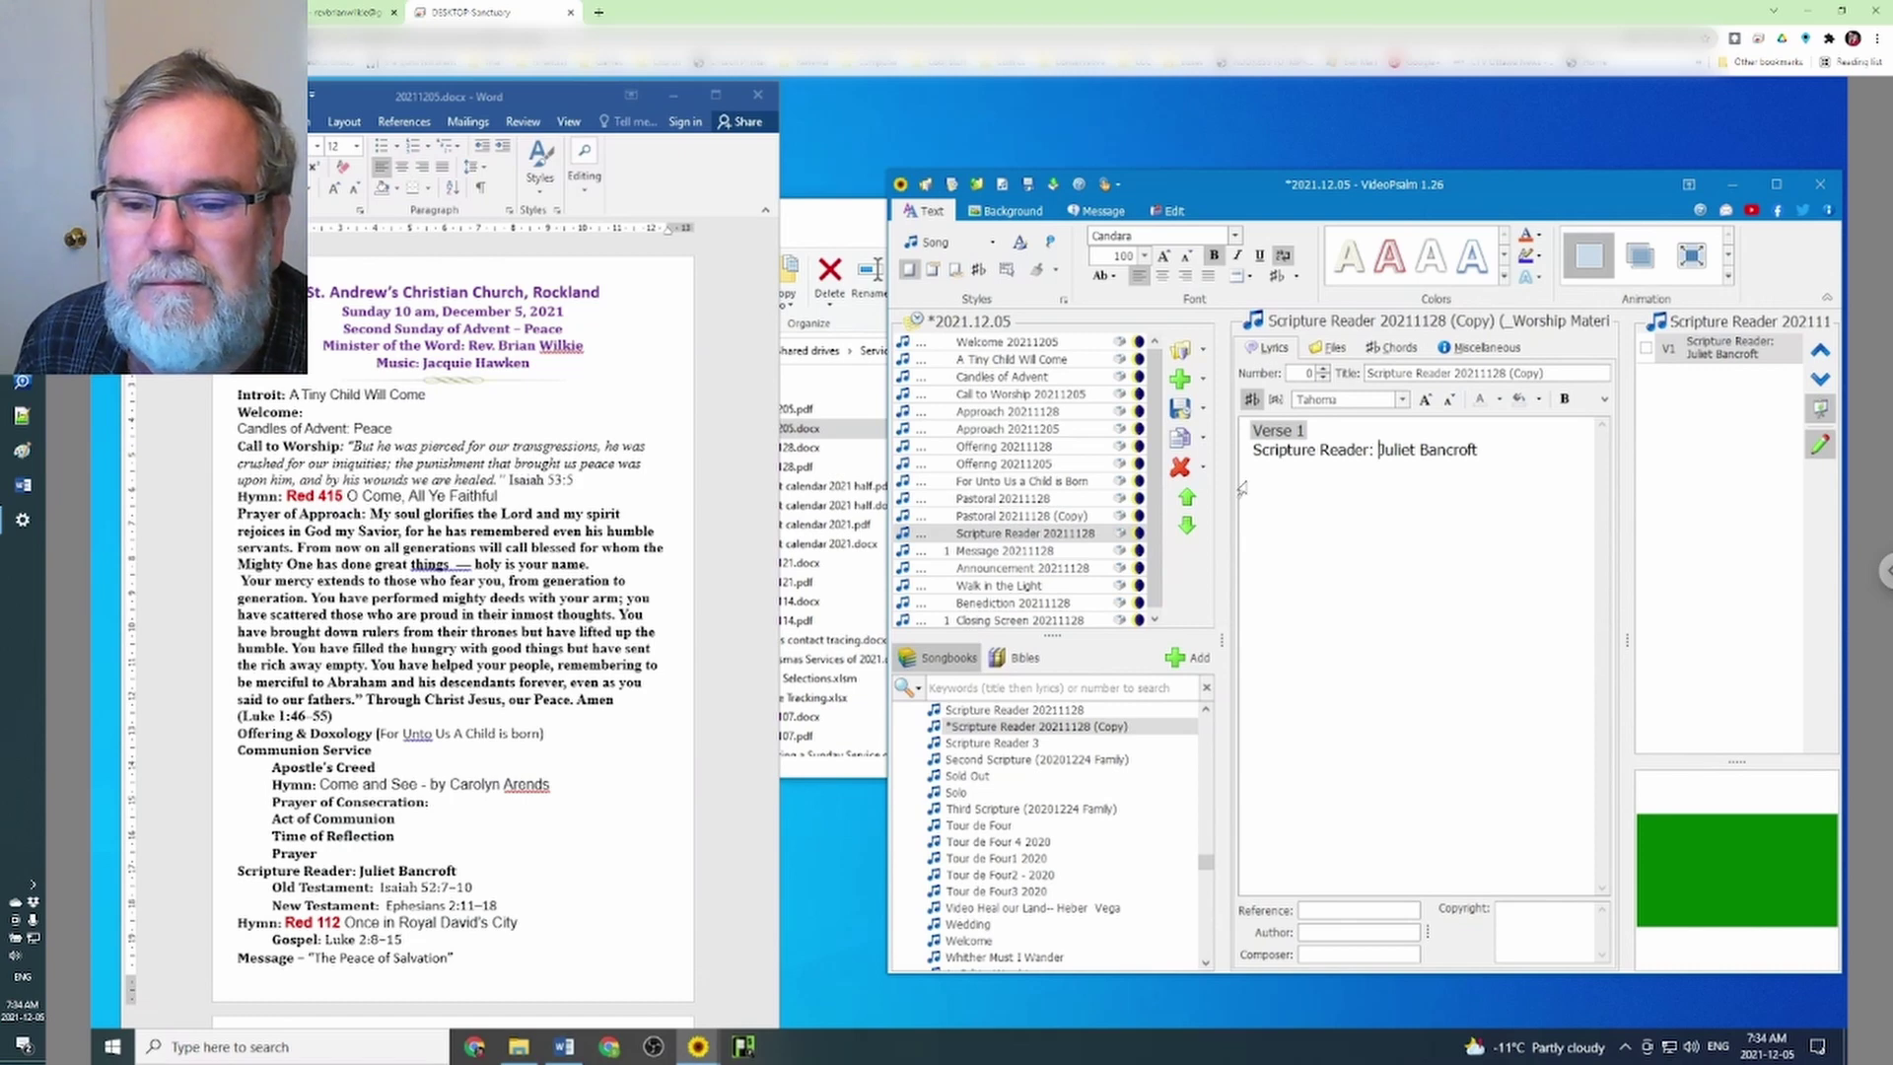
key("Return")
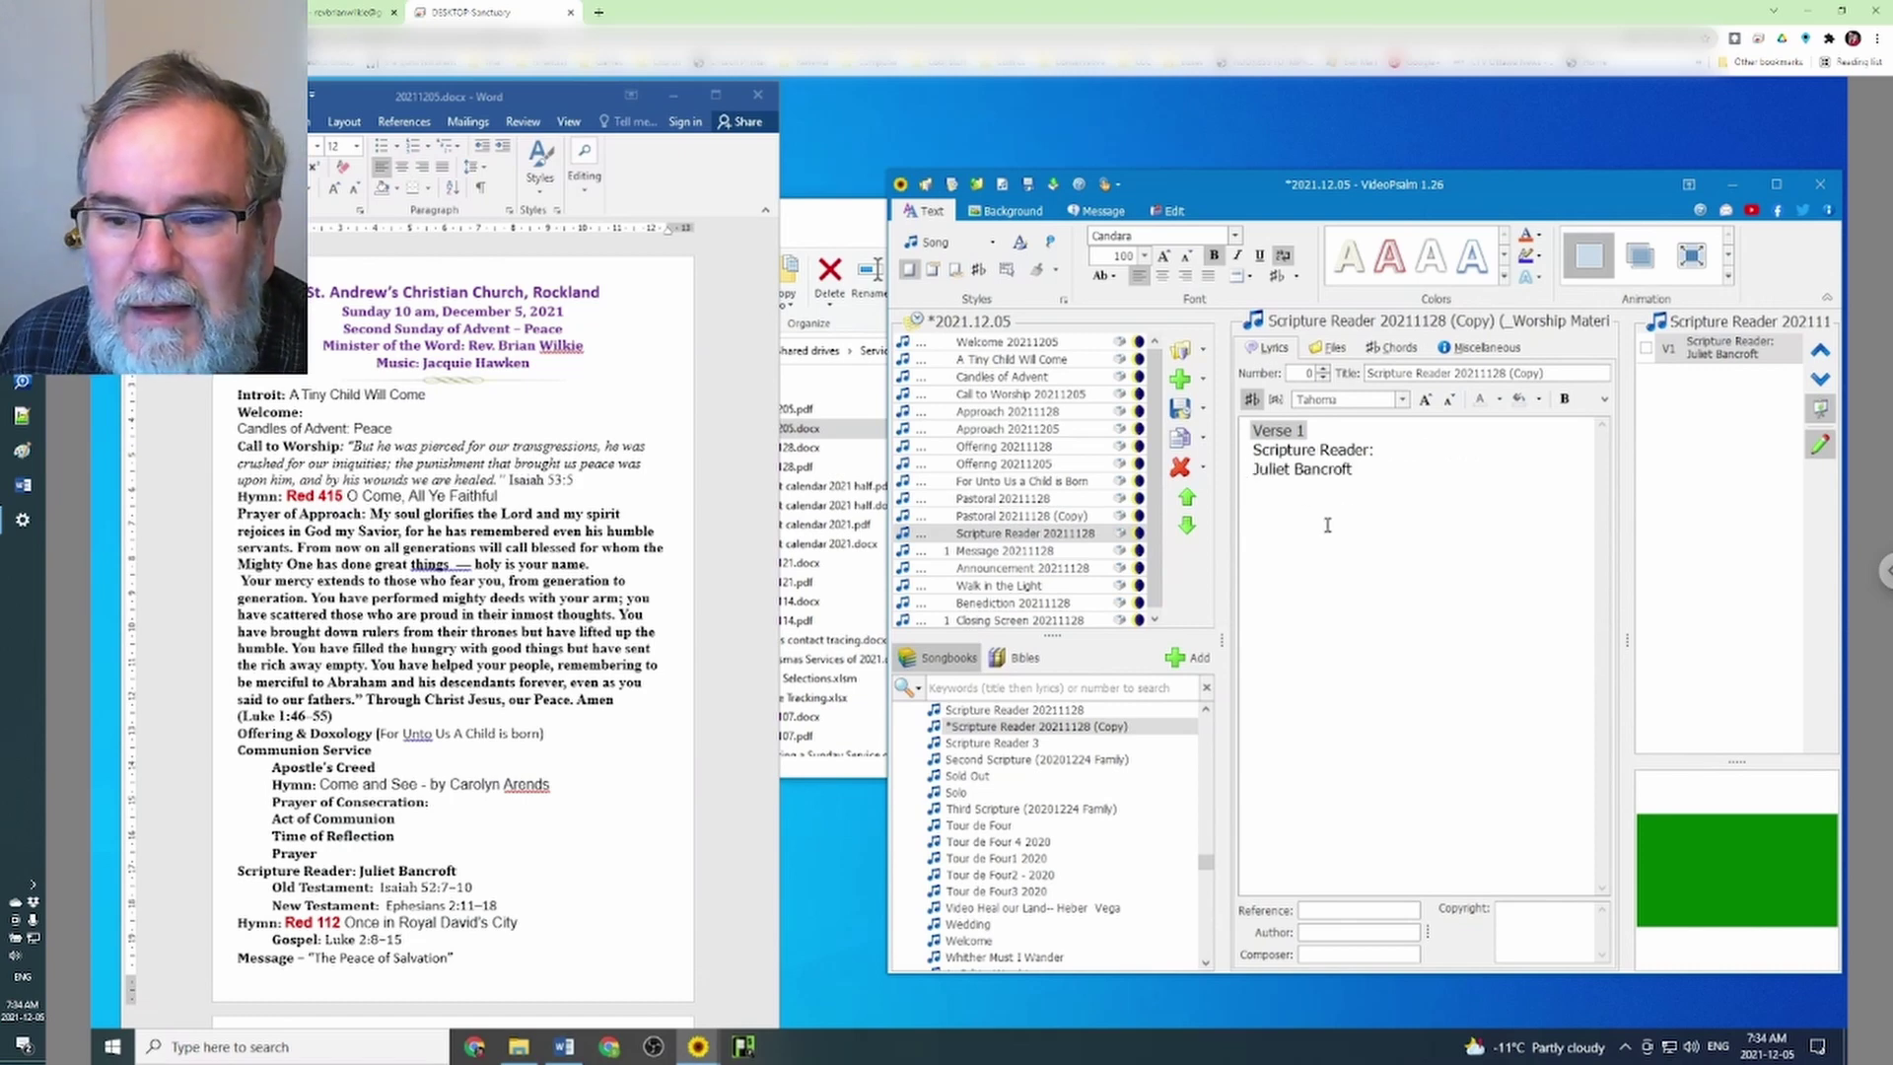
Add the Scripture Reader copy to the agenda and retitle it Scripture Reader 20211205
left_click(1185, 655)
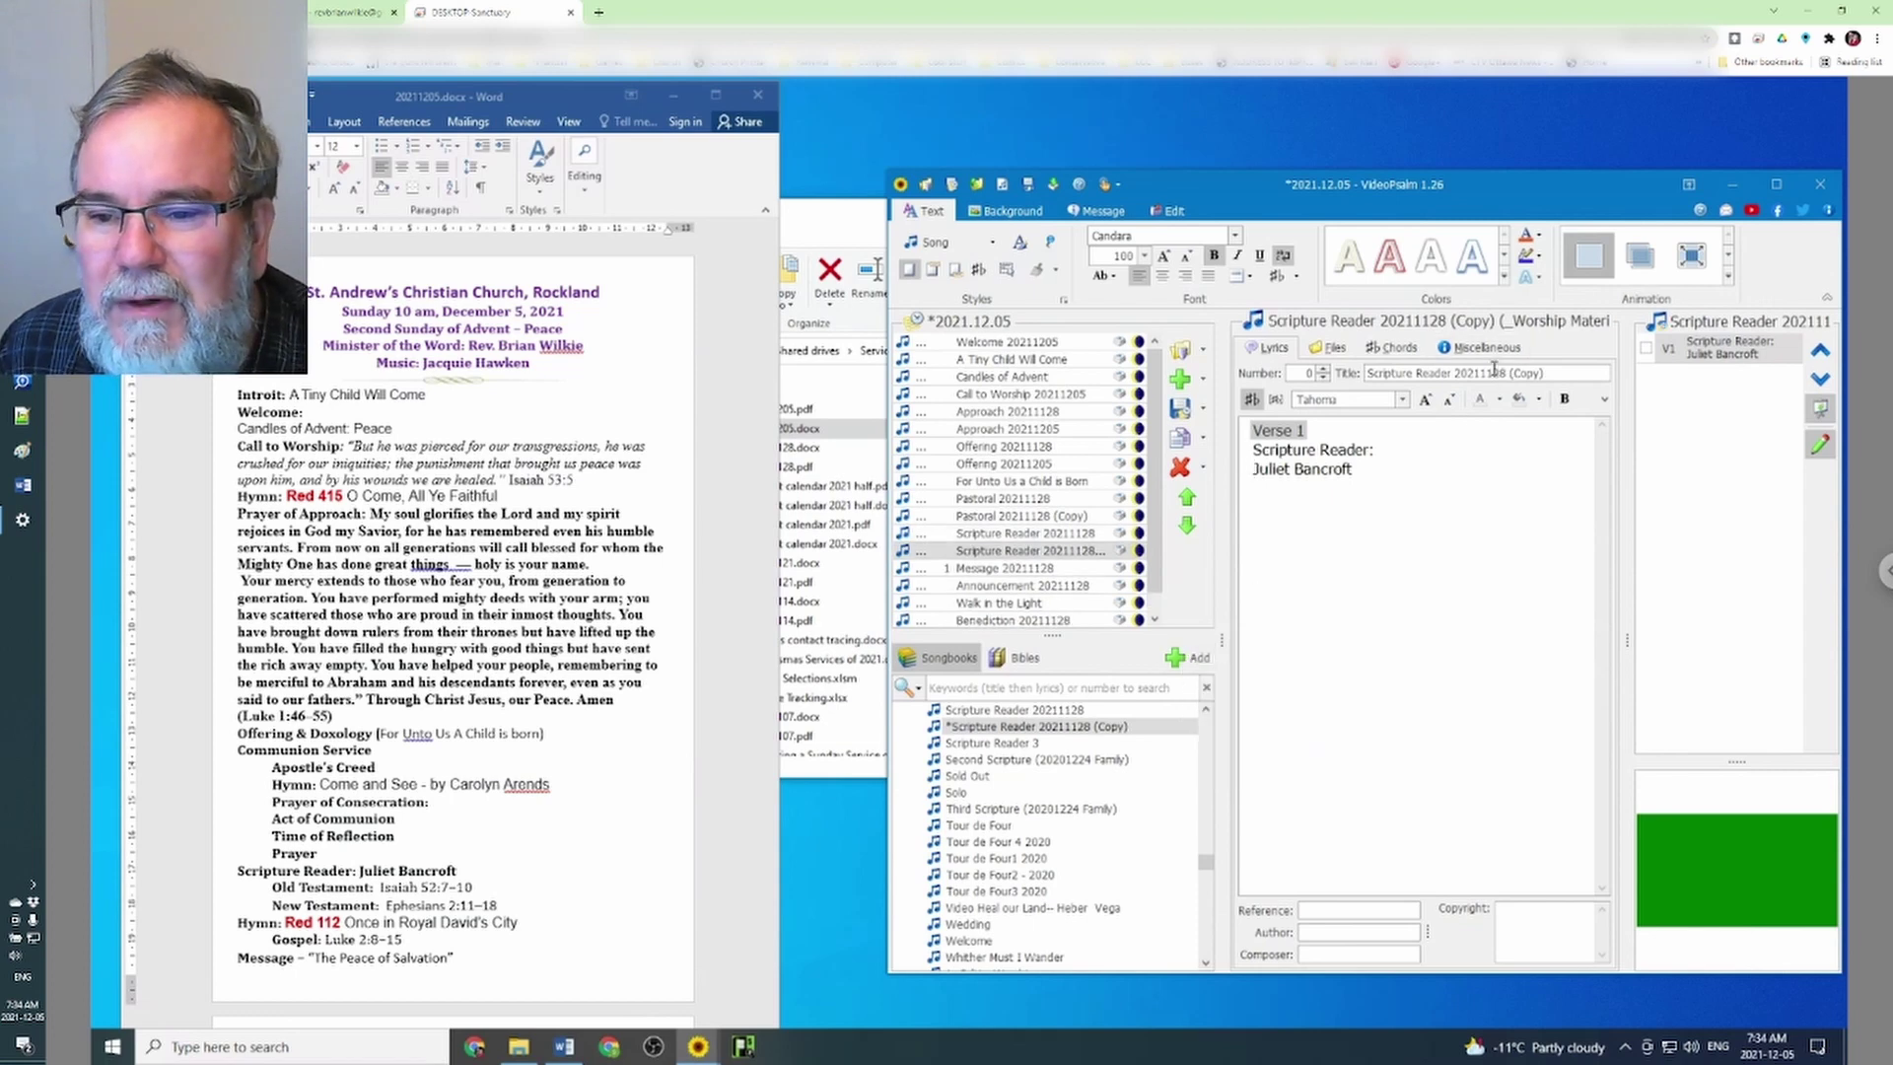
left_click_drag(1487, 372, 1595, 372)
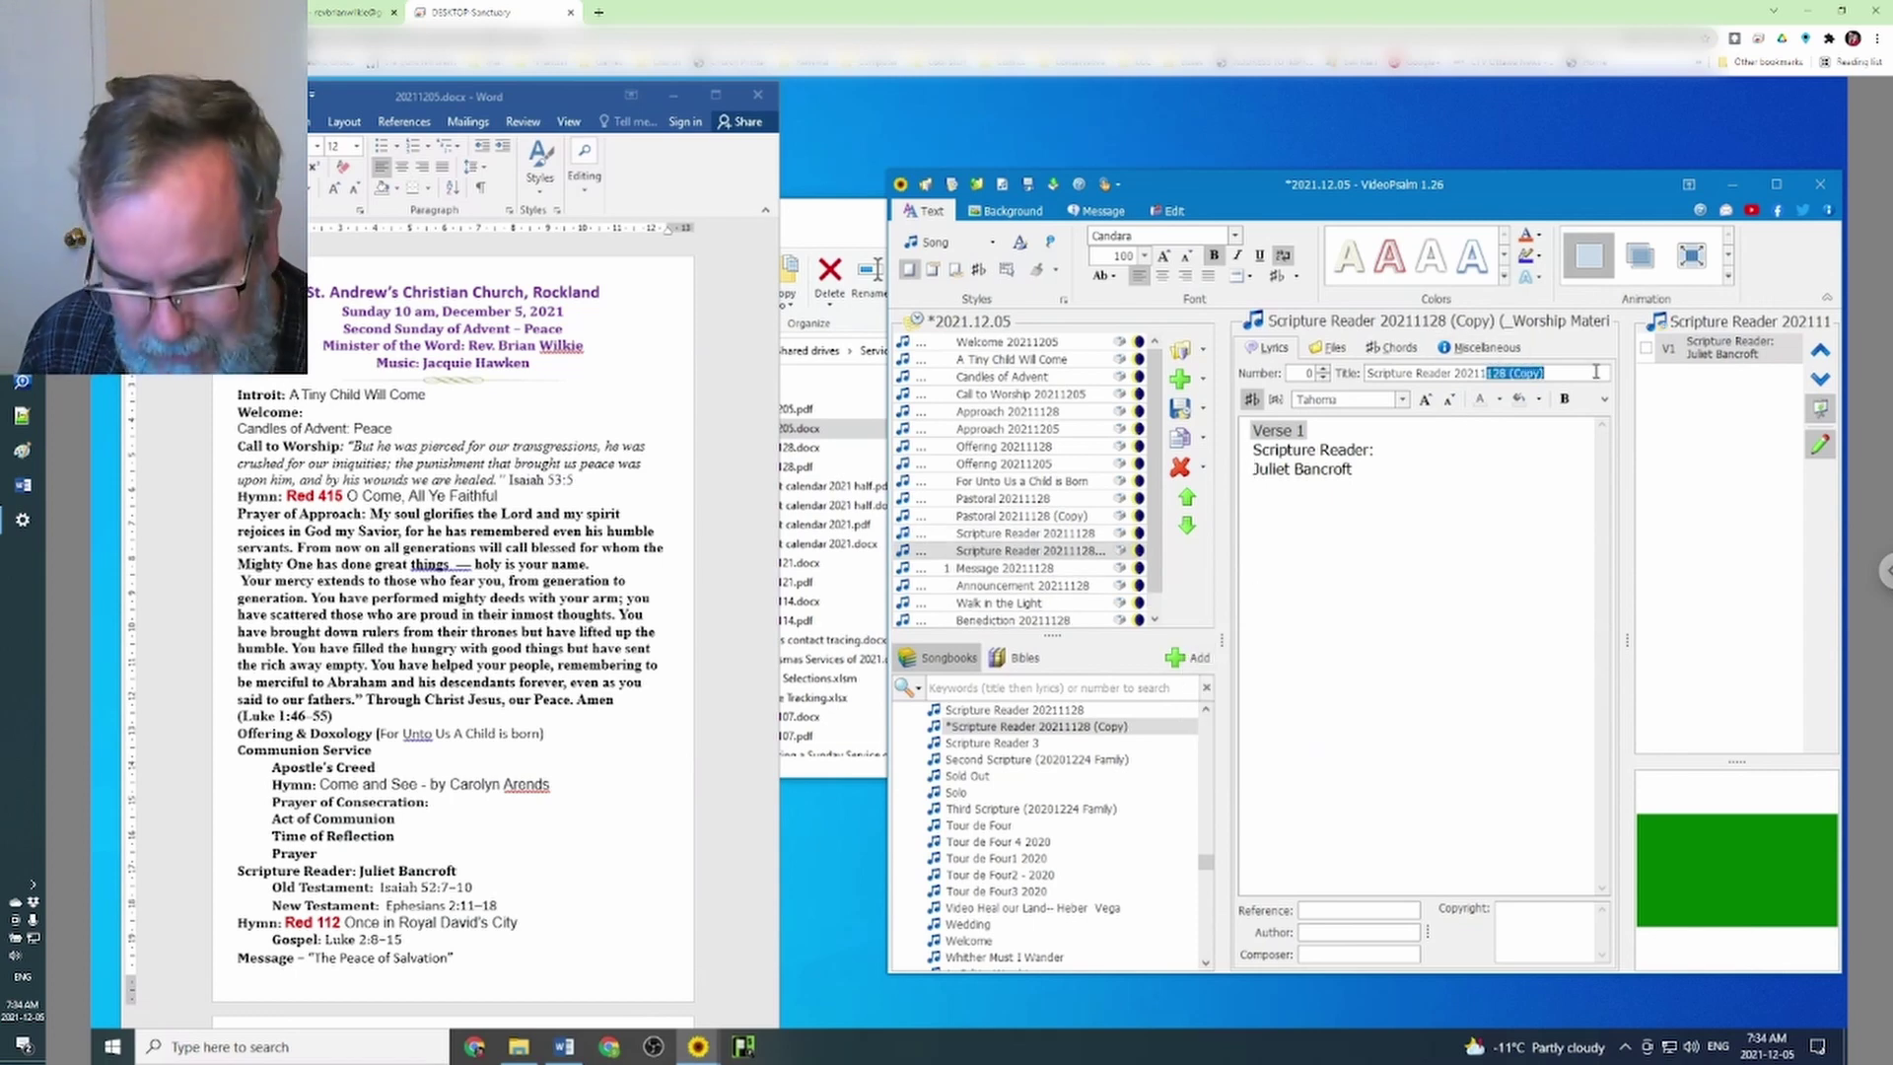
type("205")
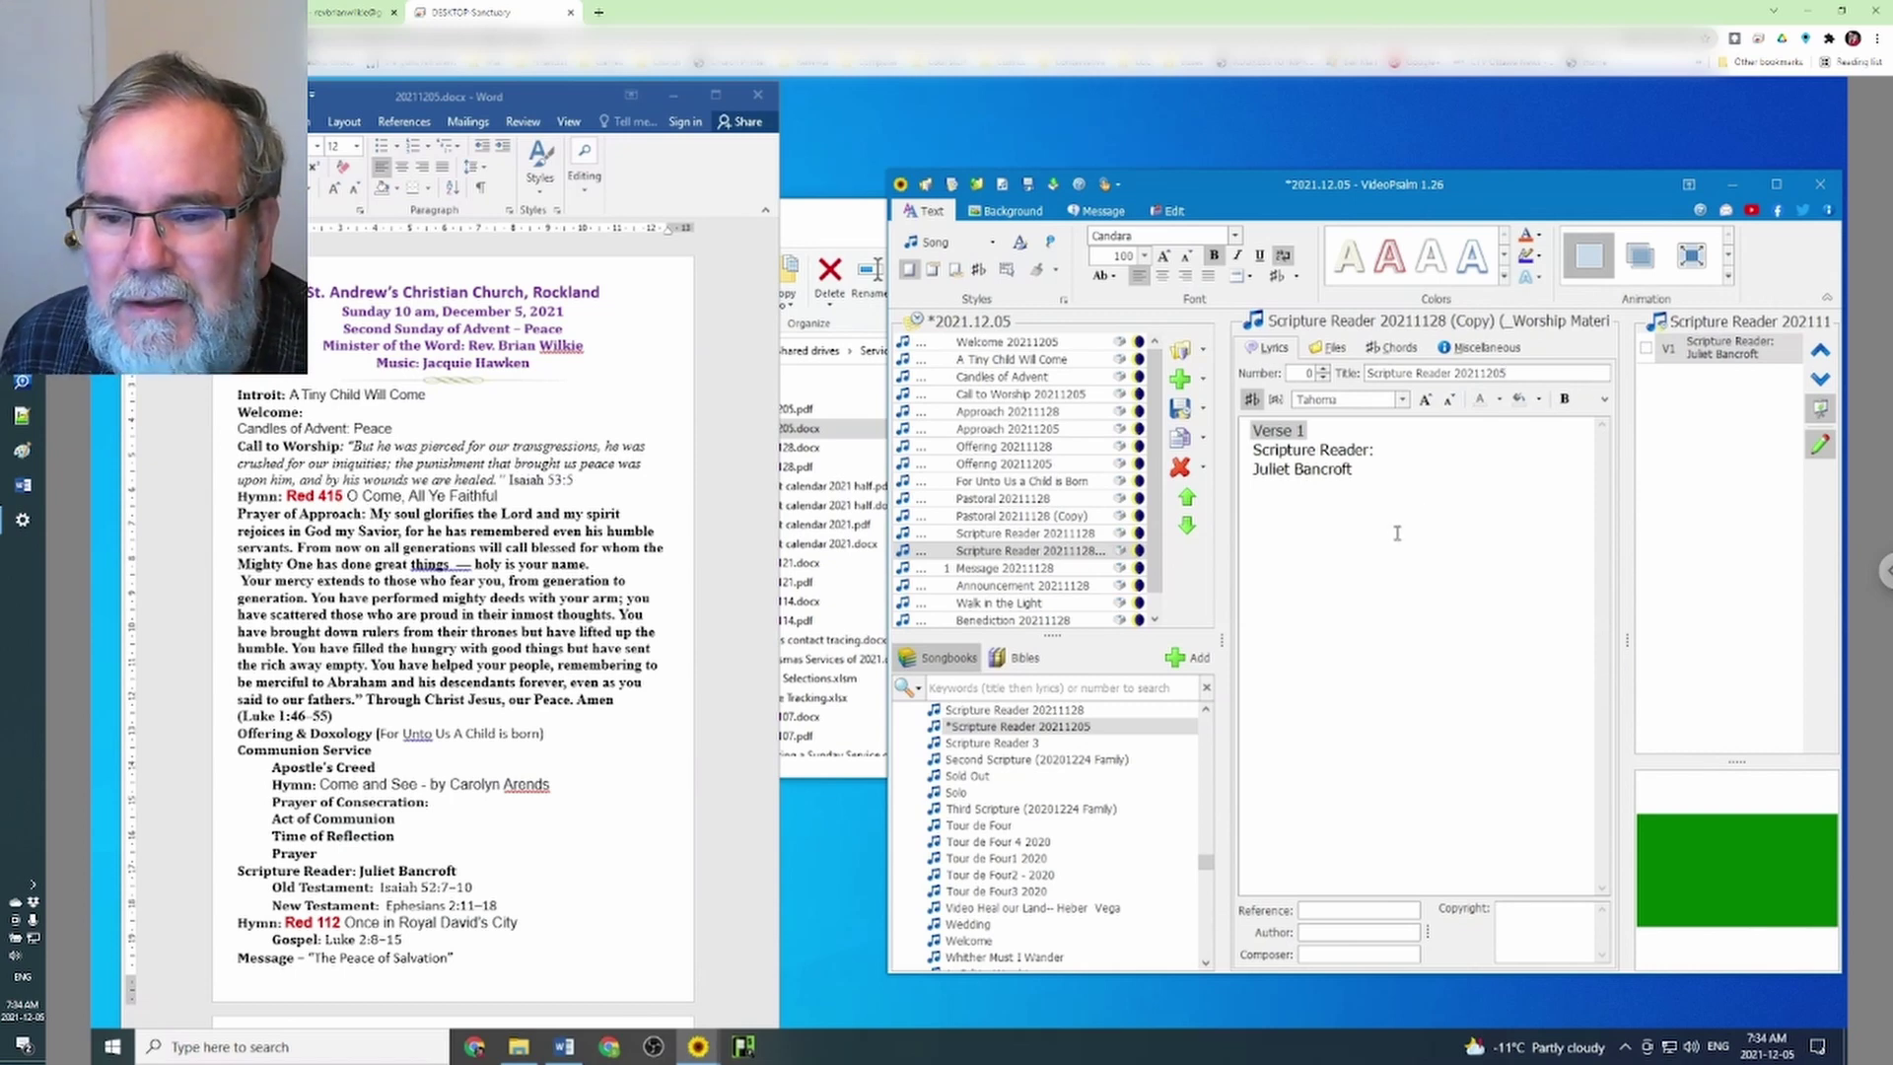
Copy the Message 20211128 song within the _Worship Materials songbook and retitle the copy Message 20211205
left_click(1036, 569)
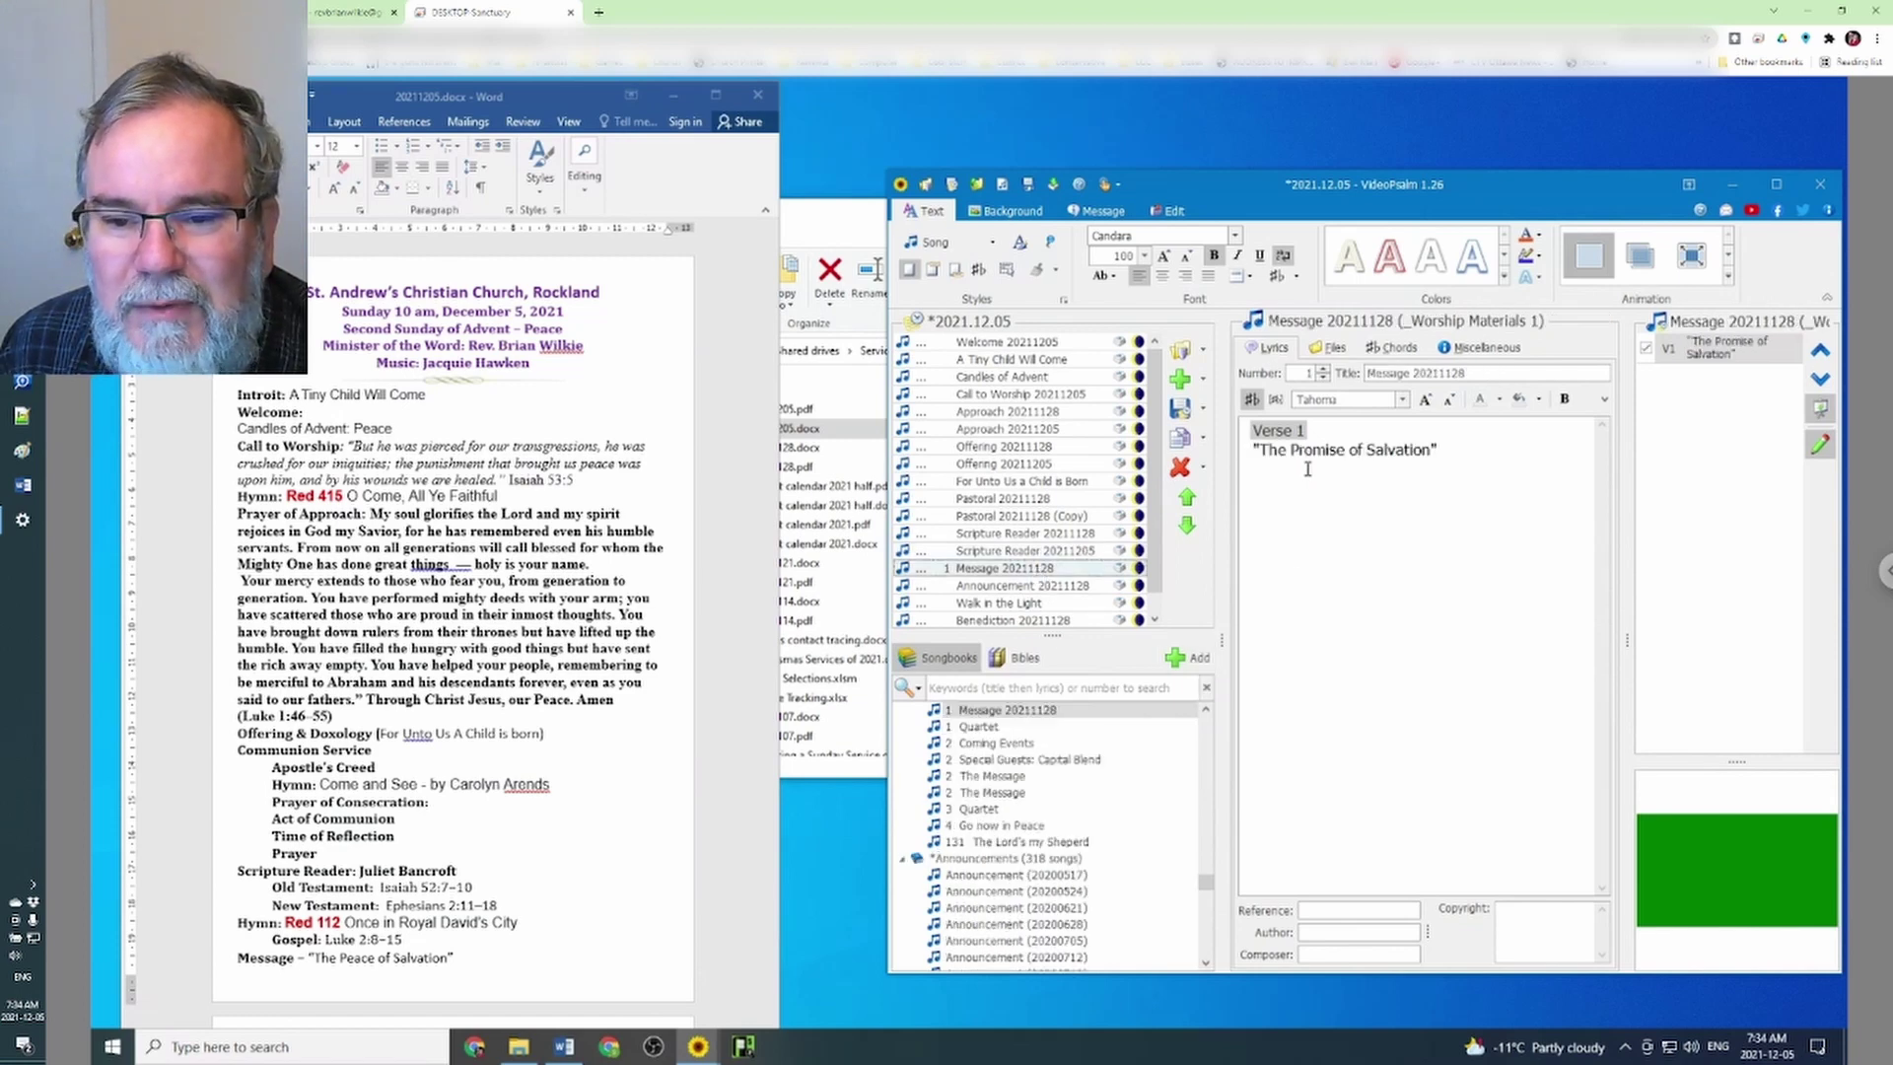
right_click(1077, 715)
mouse_move(1152, 826)
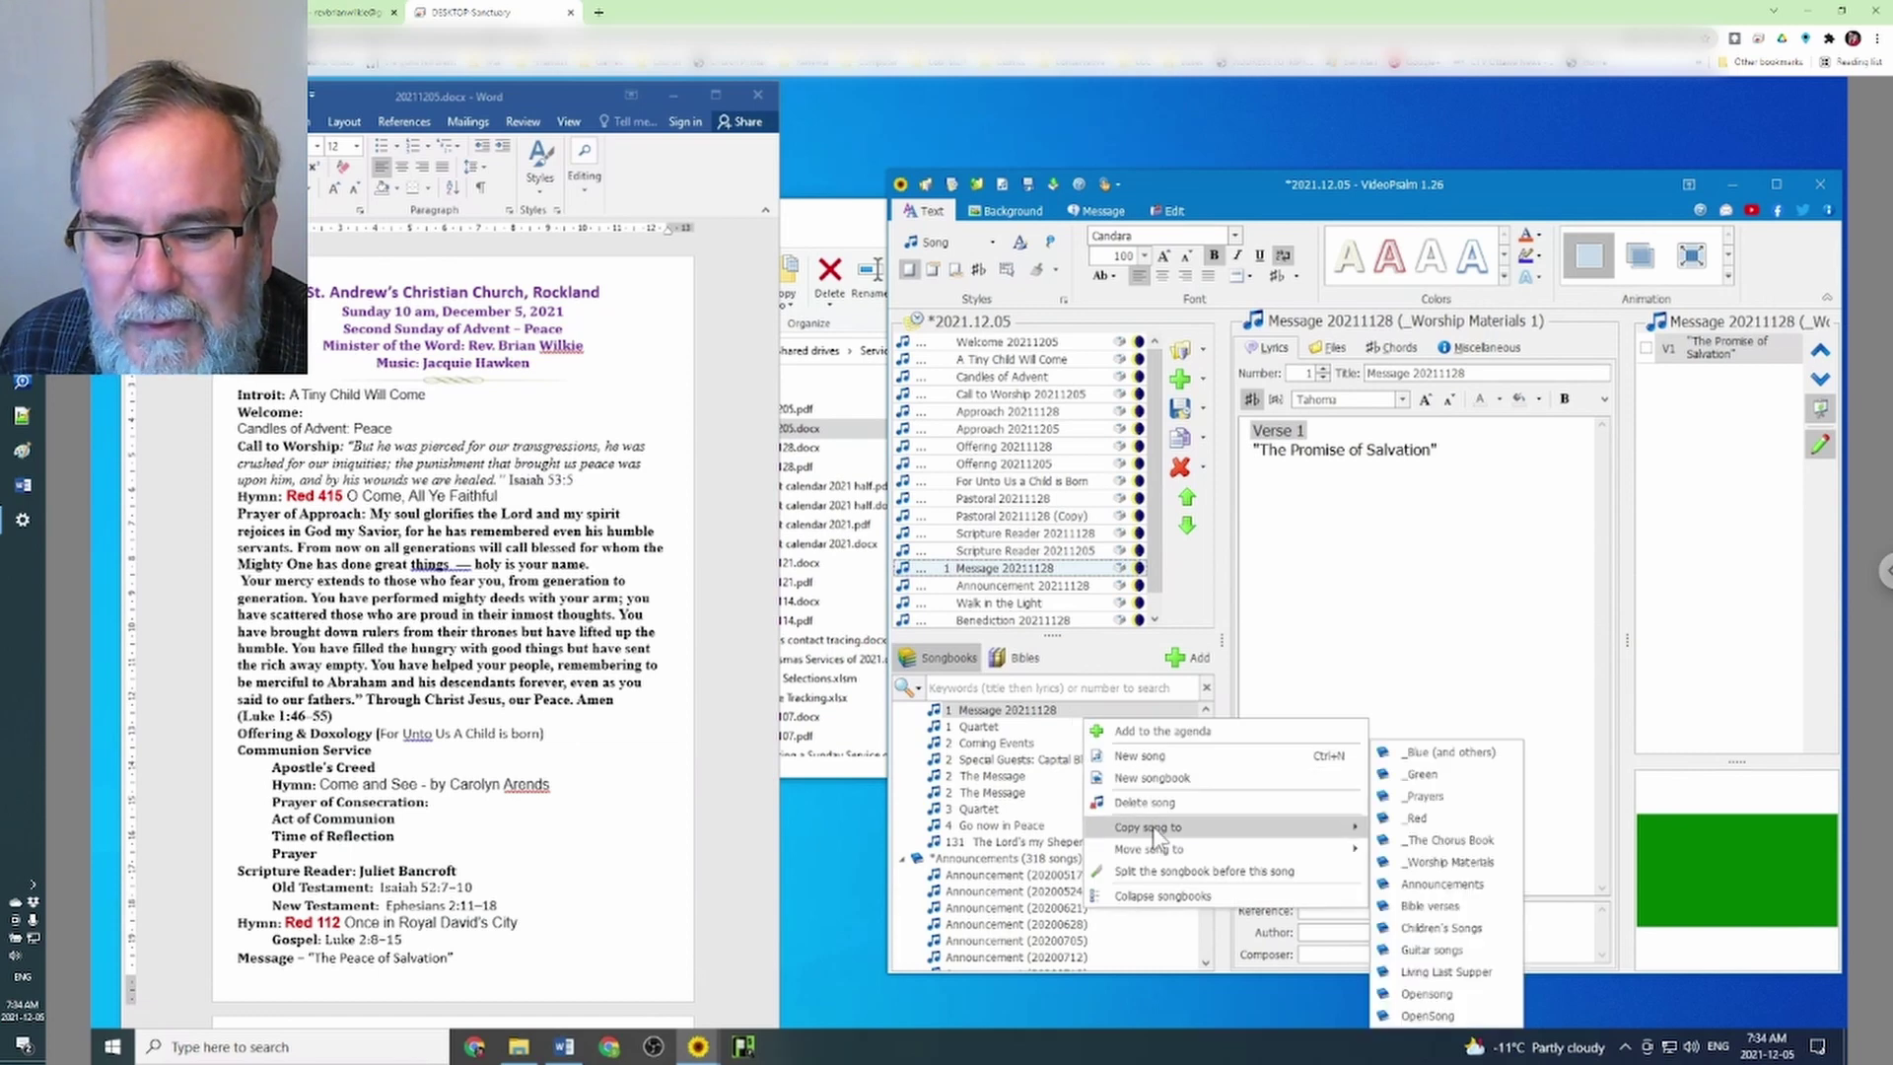
left_click(1444, 863)
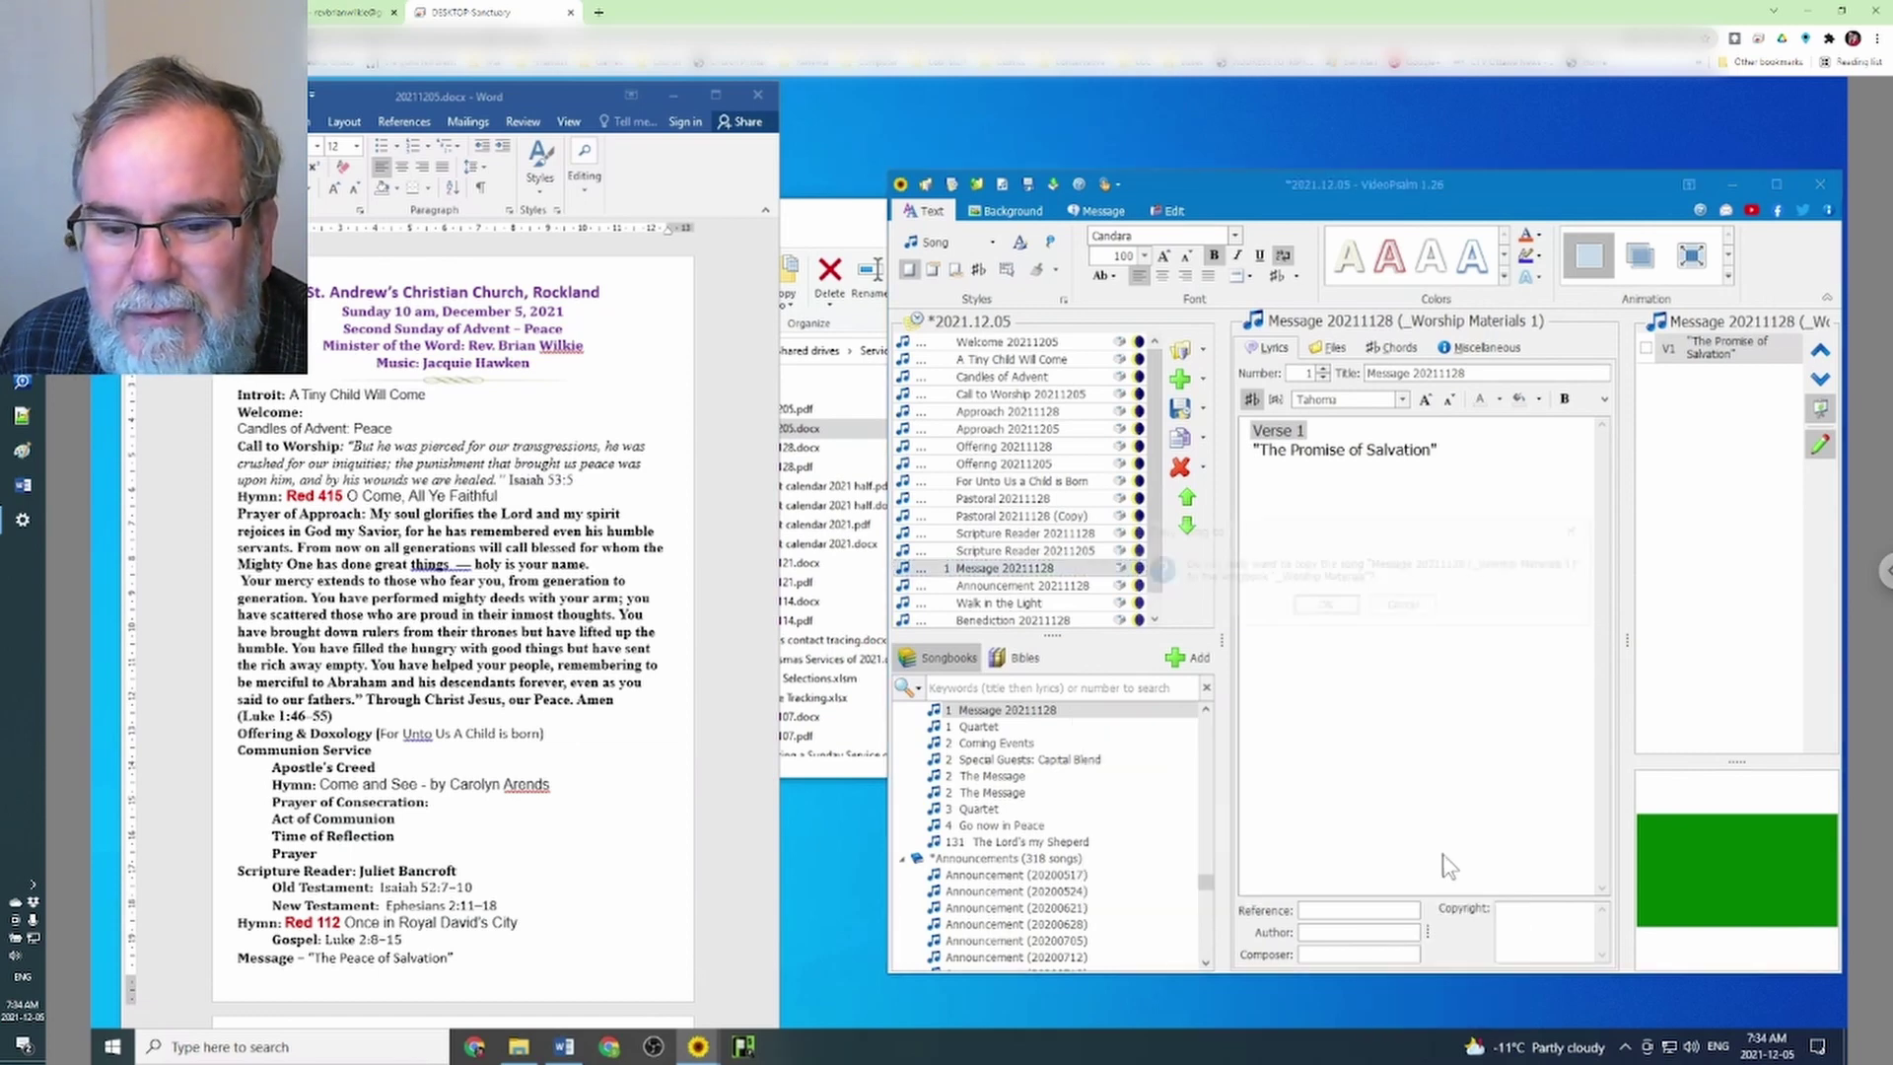
left_click(1324, 606)
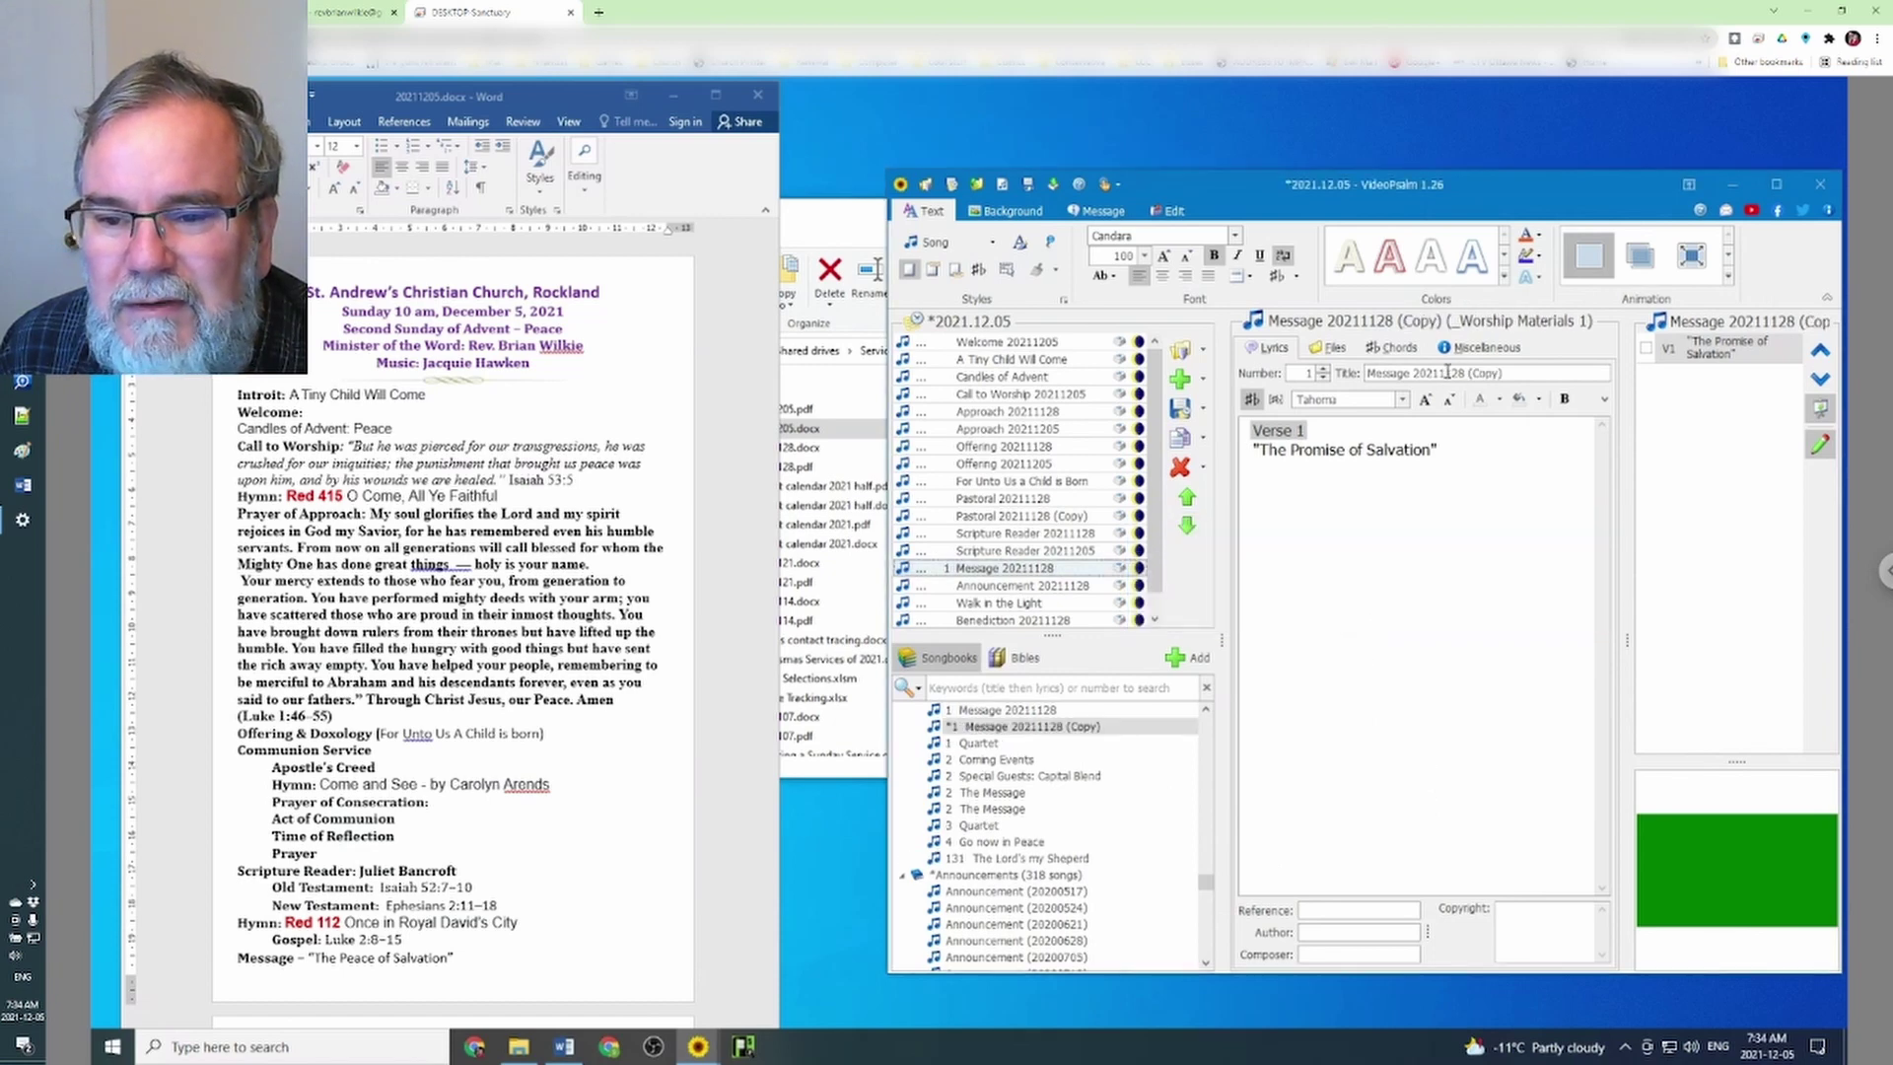
left_click_drag(1447, 372, 1556, 371)
type("05")
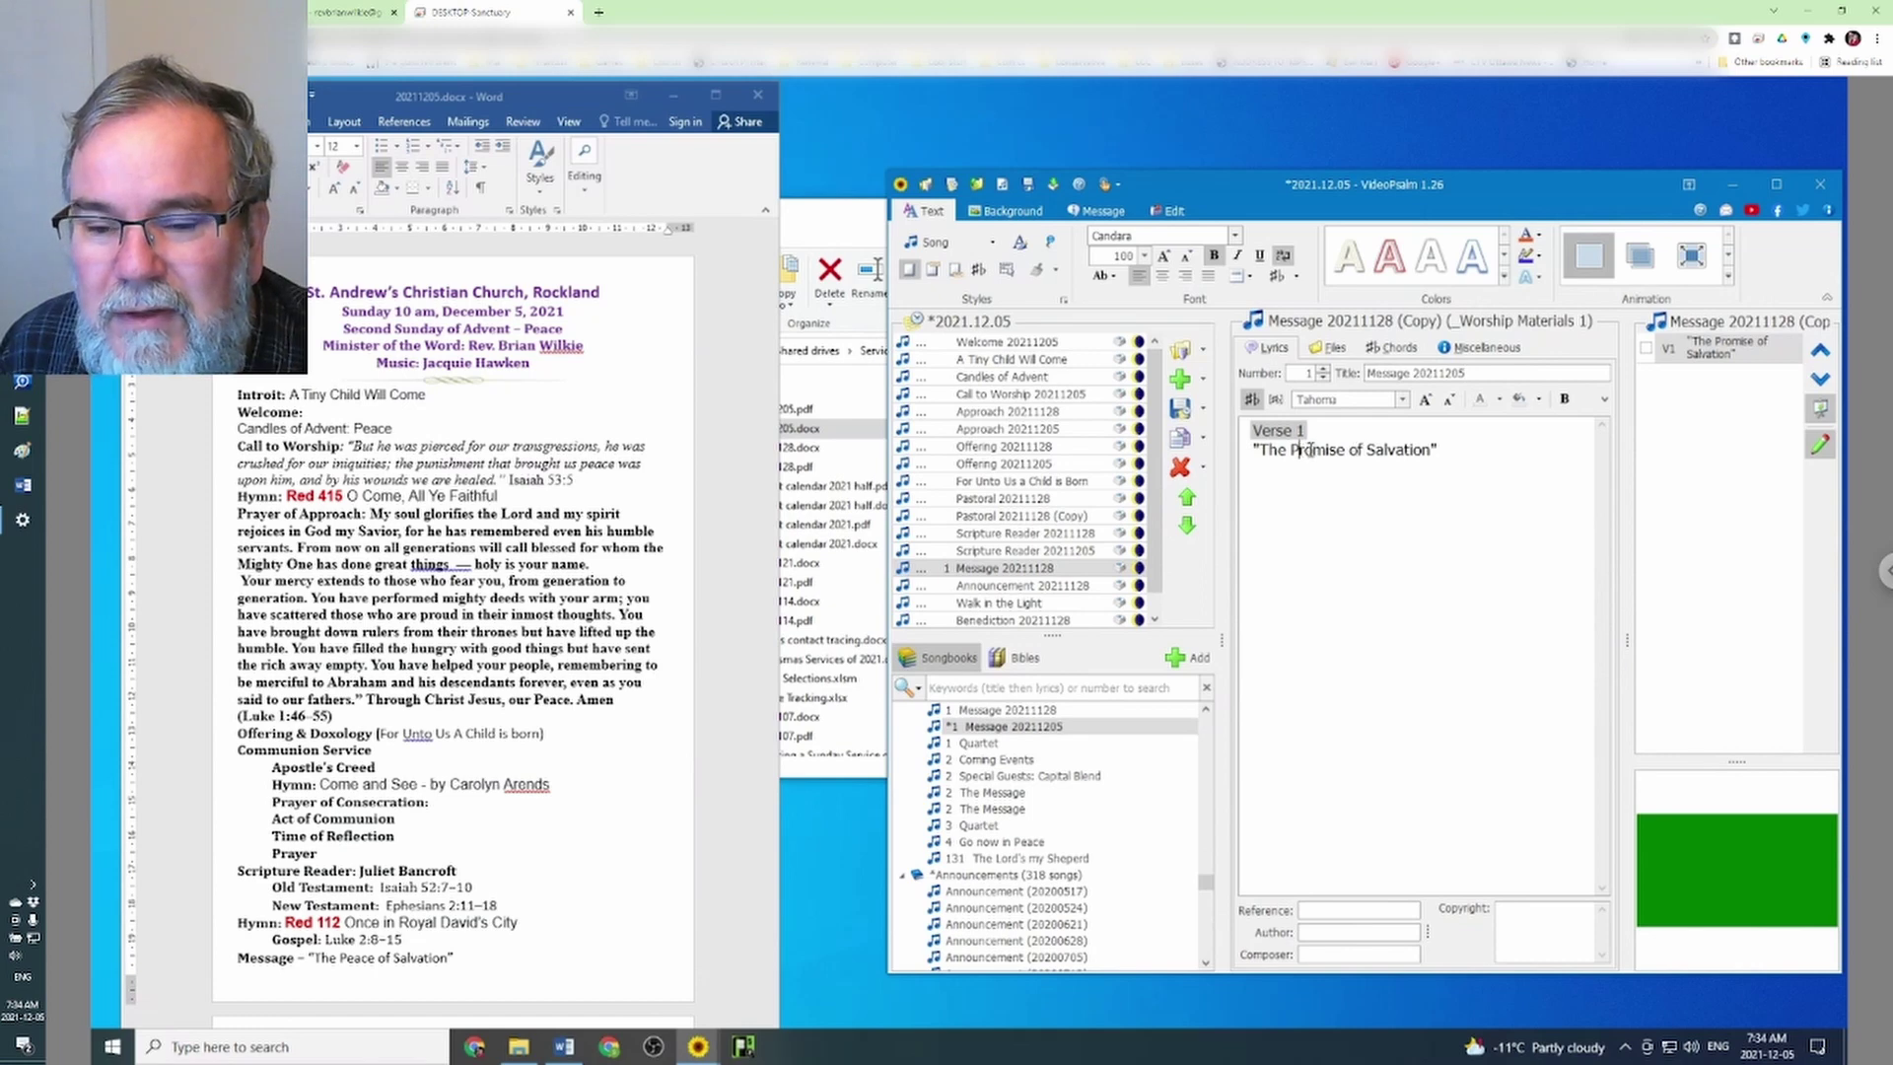
Change the Message 20211205 text to "The Peace of Salvation" and add the song to the agenda
left_click_drag(1300, 449, 1333, 448)
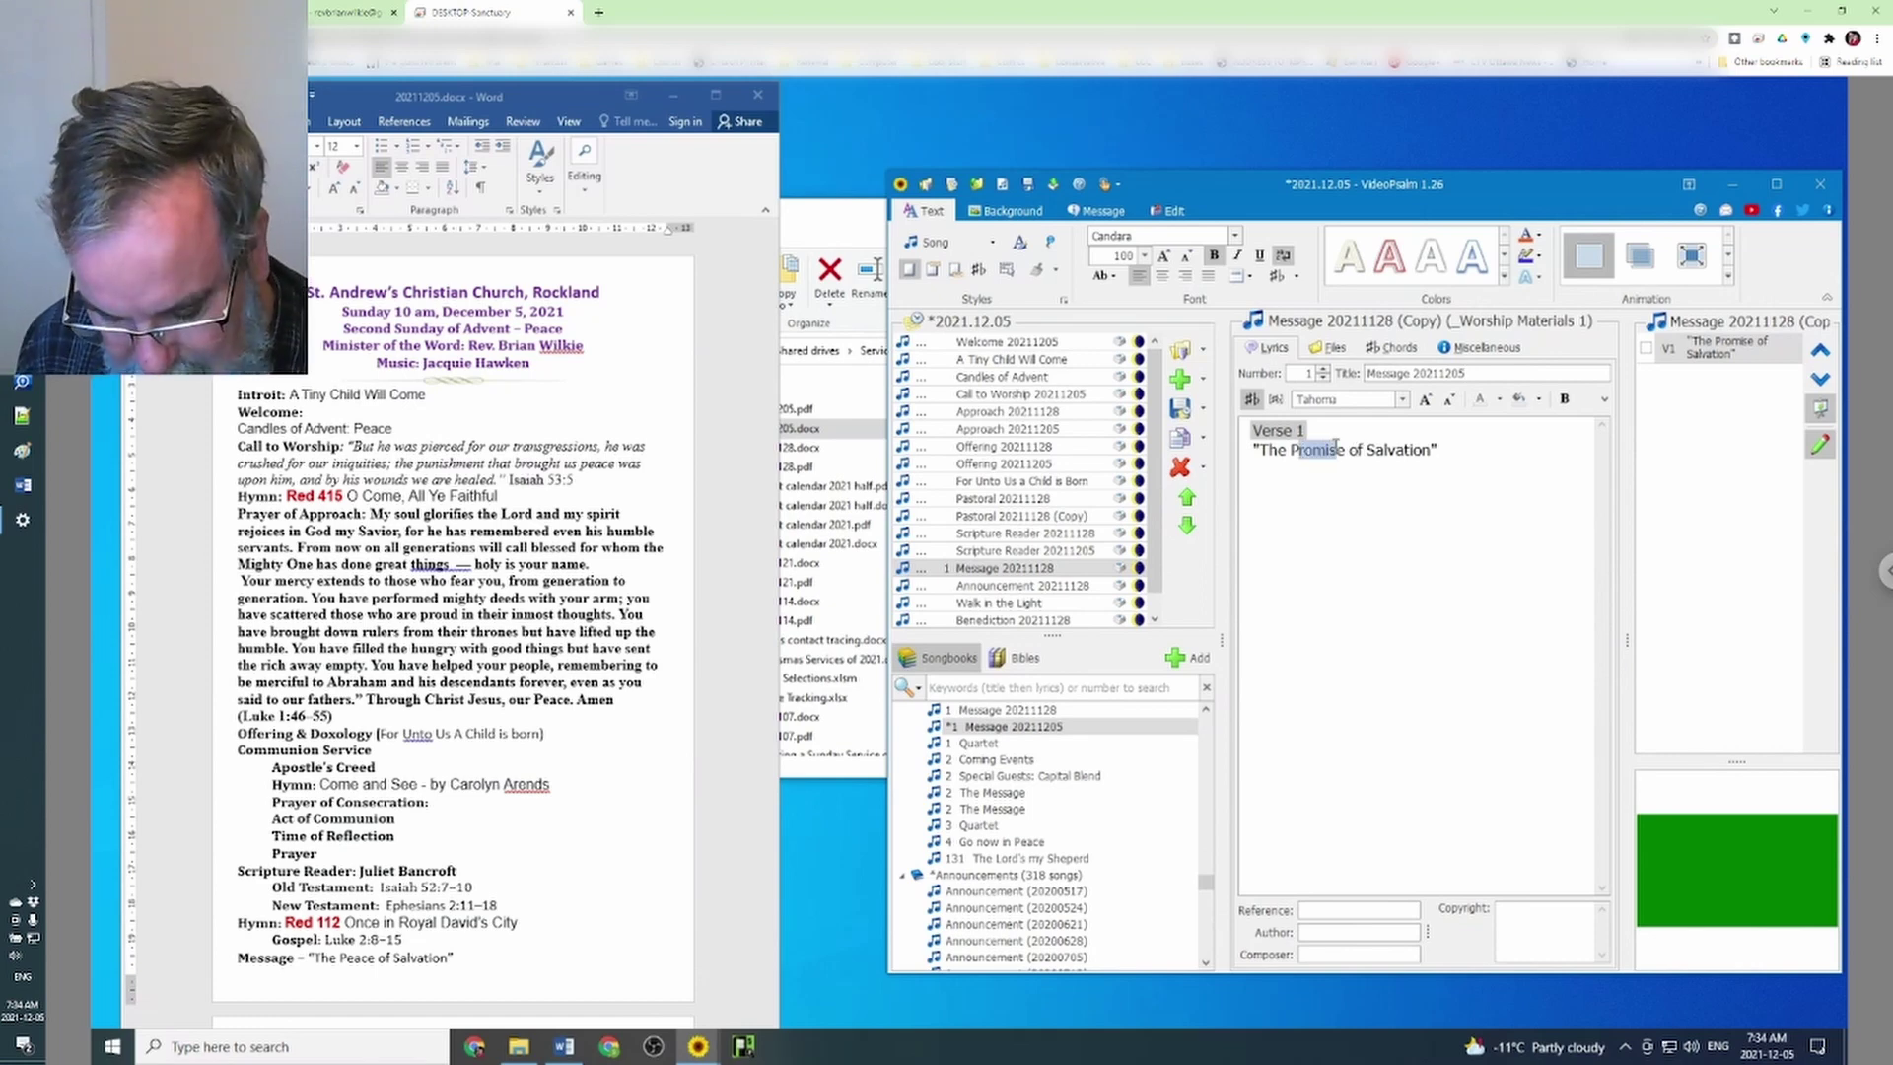
type("eac")
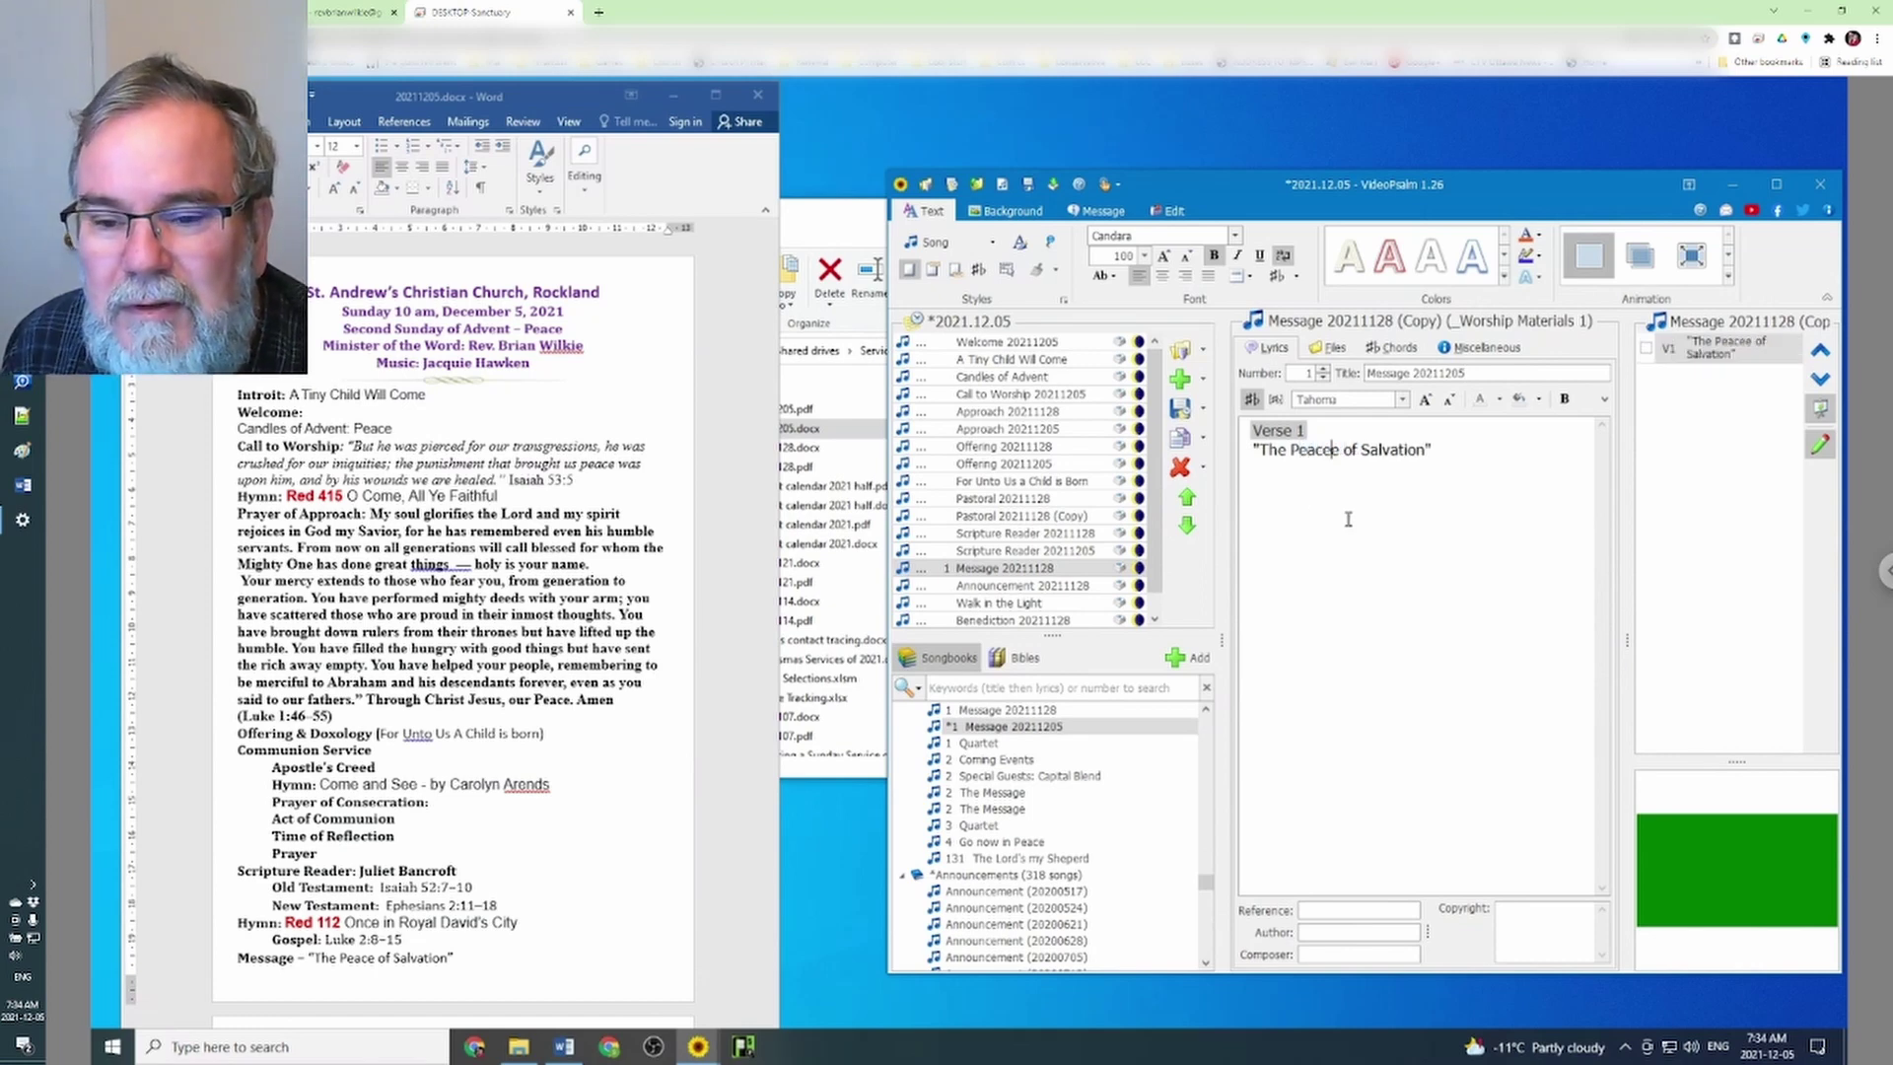
key("Delete")
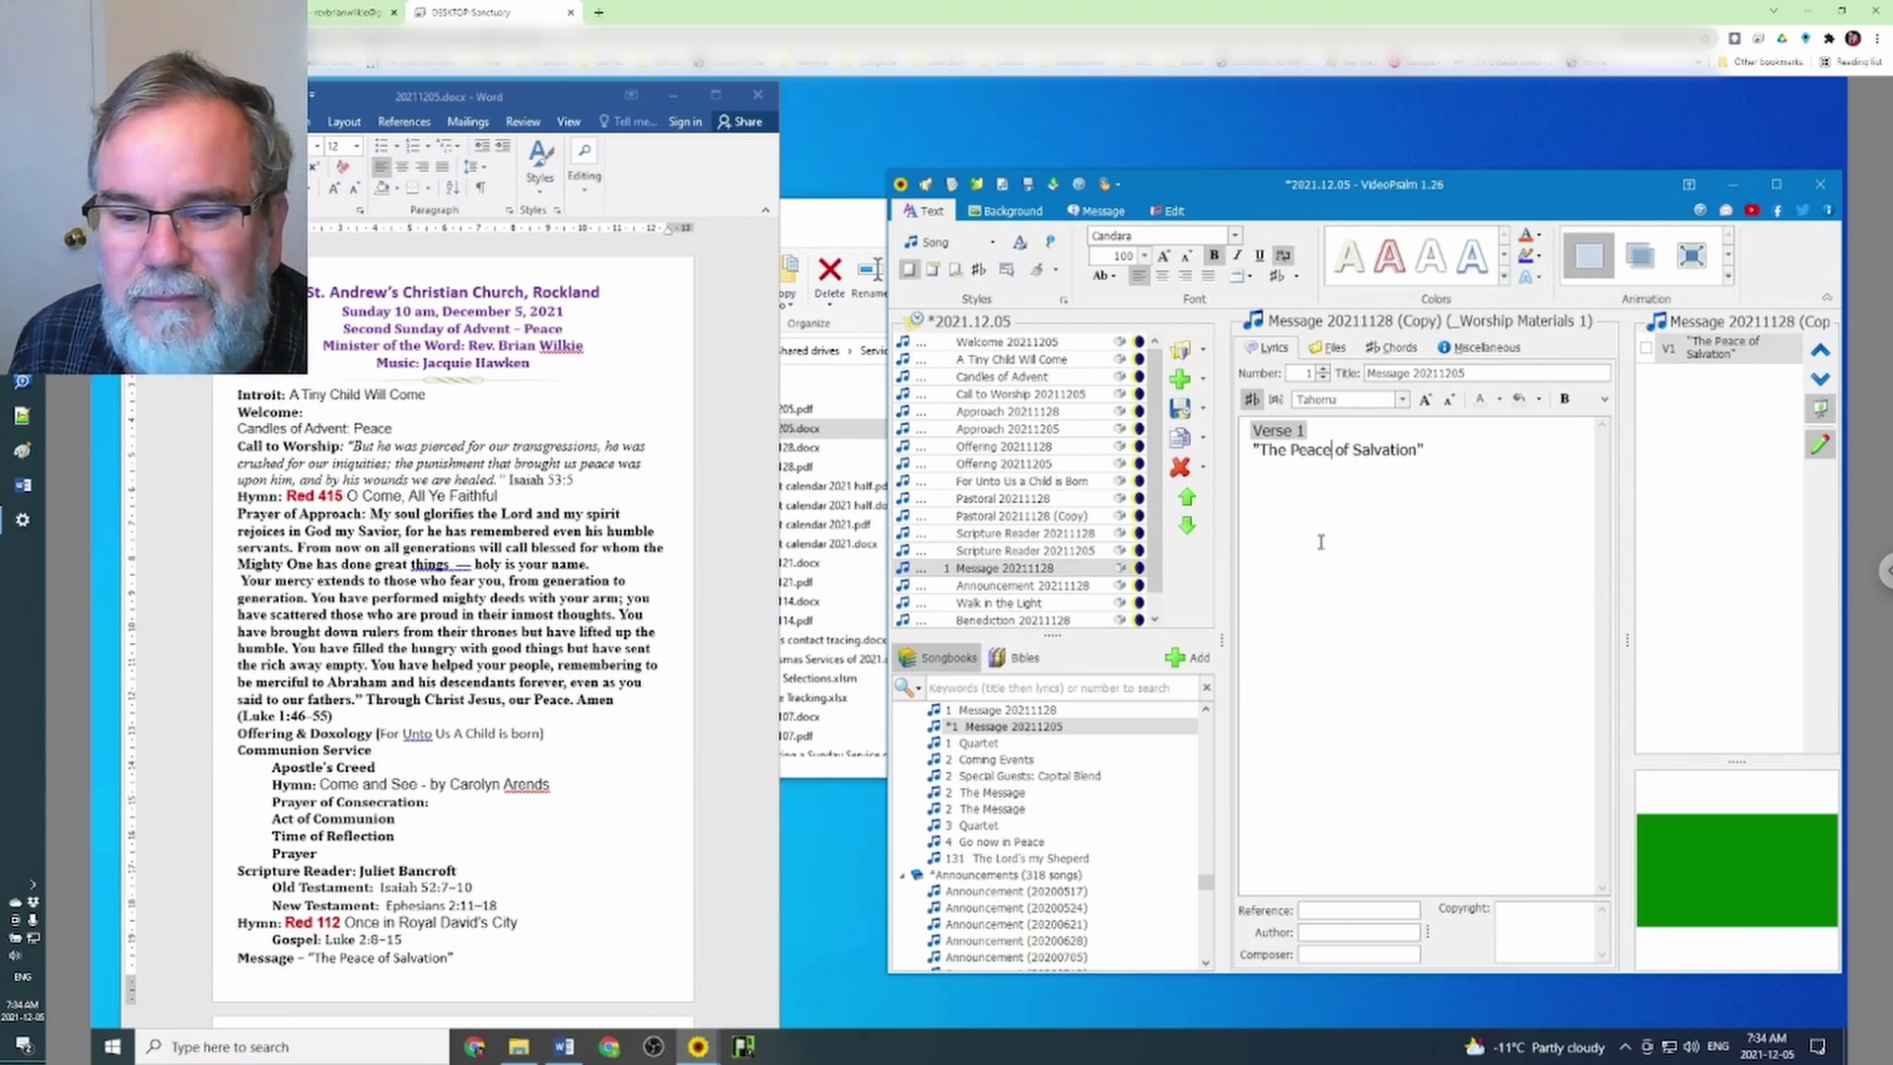
left_click(1191, 661)
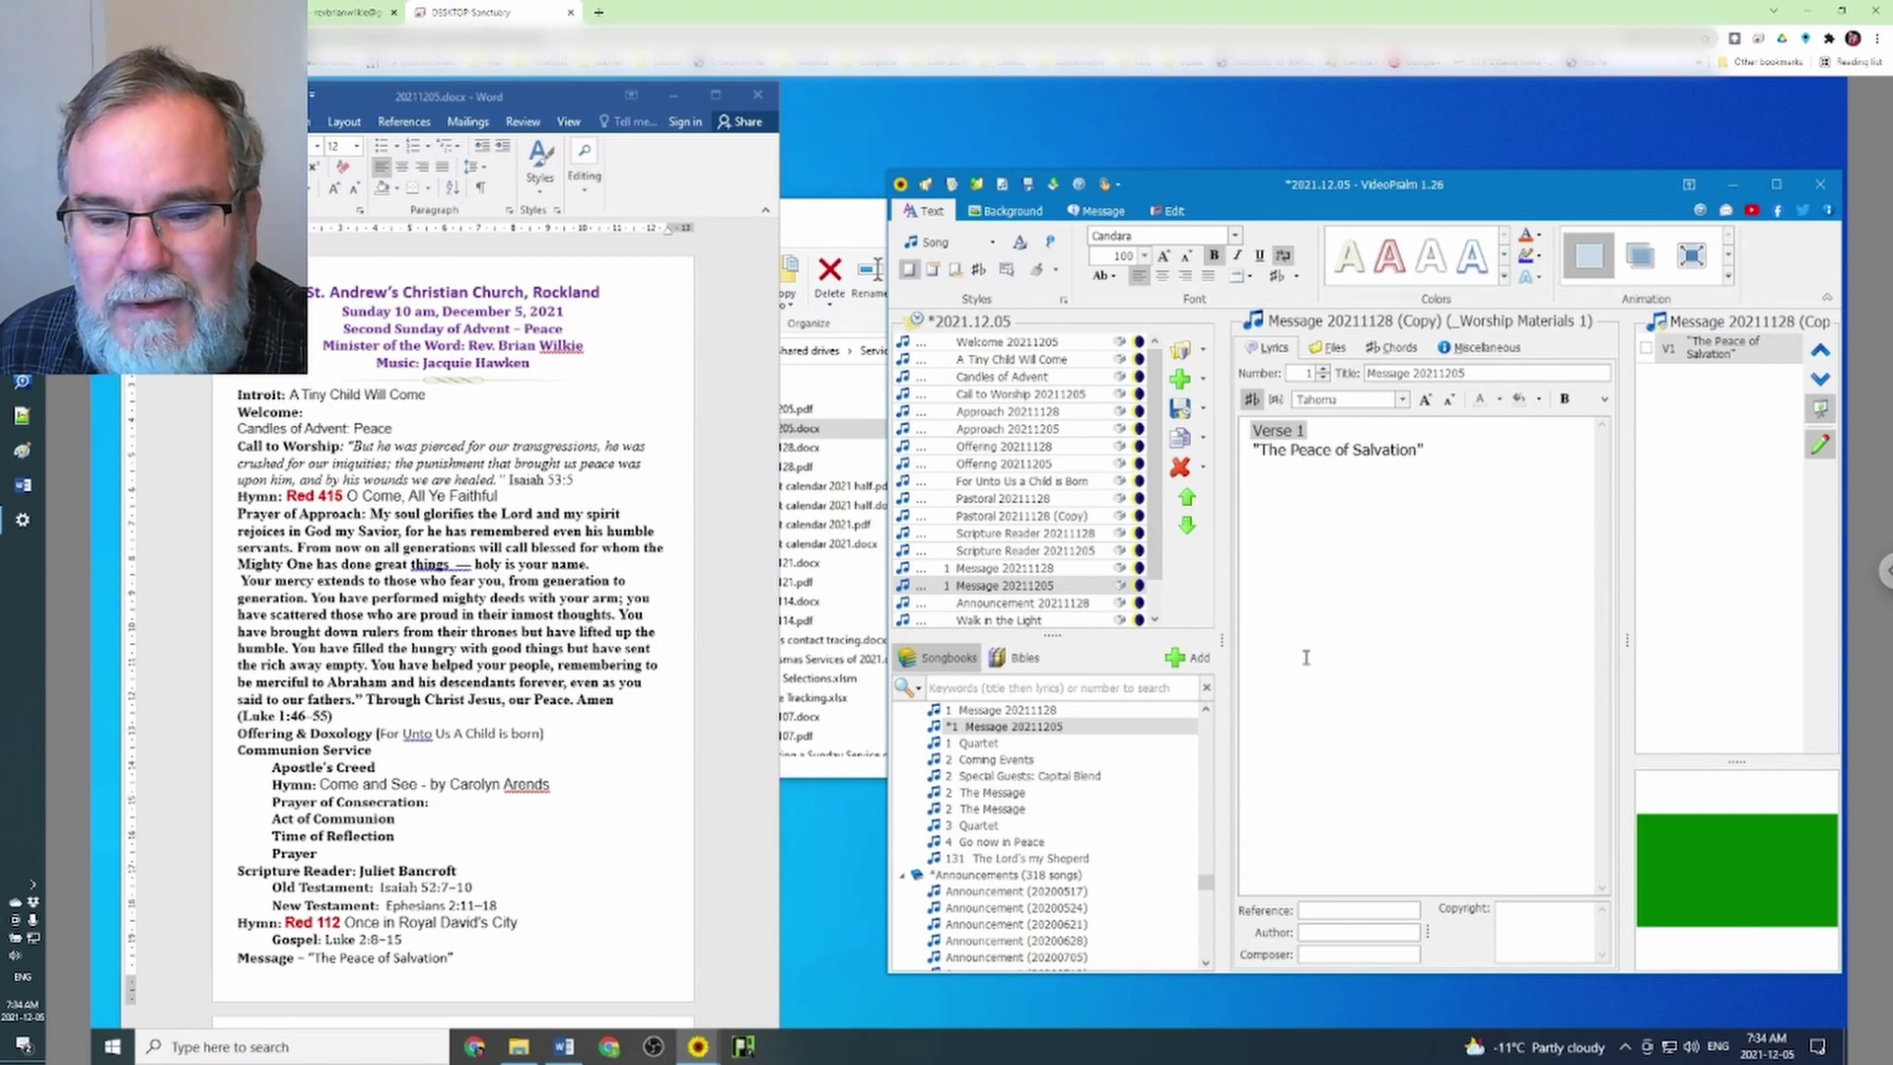
Copy the Announcement 20211128 song within the Announcements songbook and retitle the copy Announcement 20211205
left_click(1025, 602)
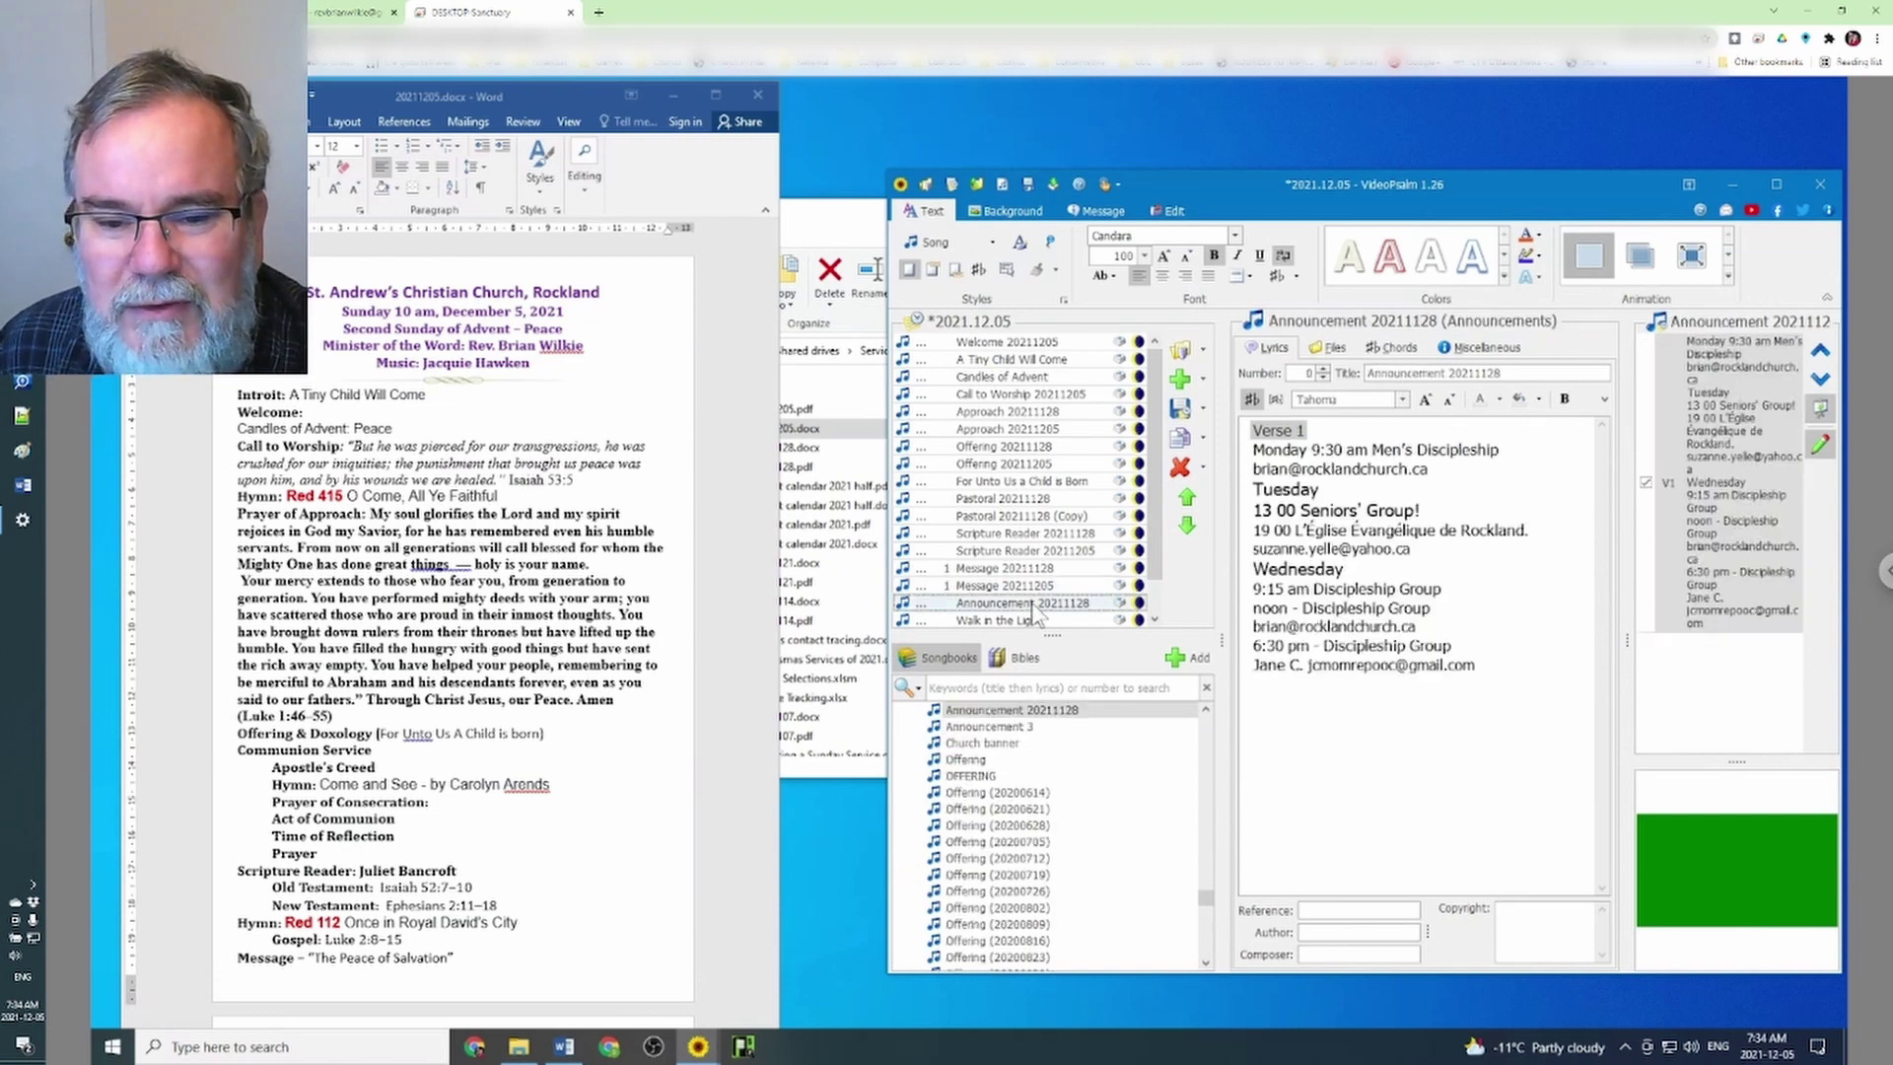
right_click(1057, 716)
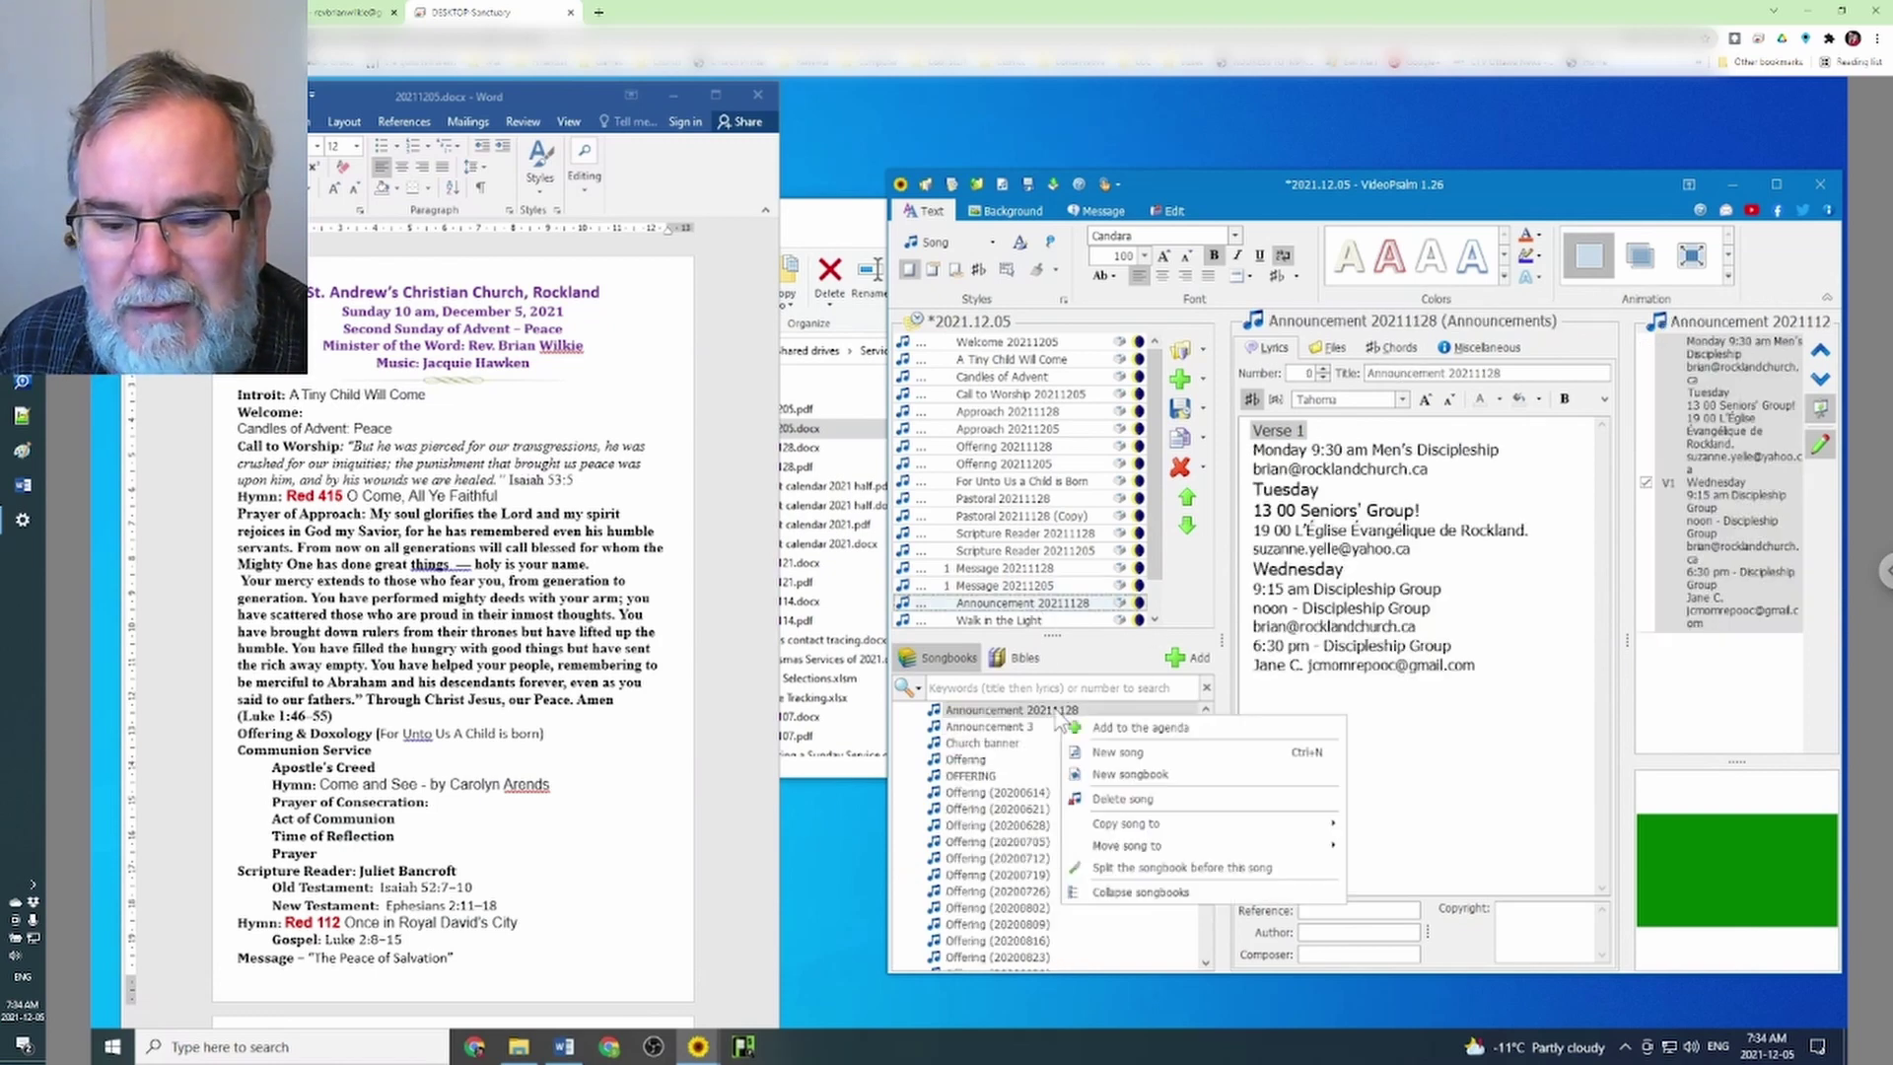
mouse_move(1136, 828)
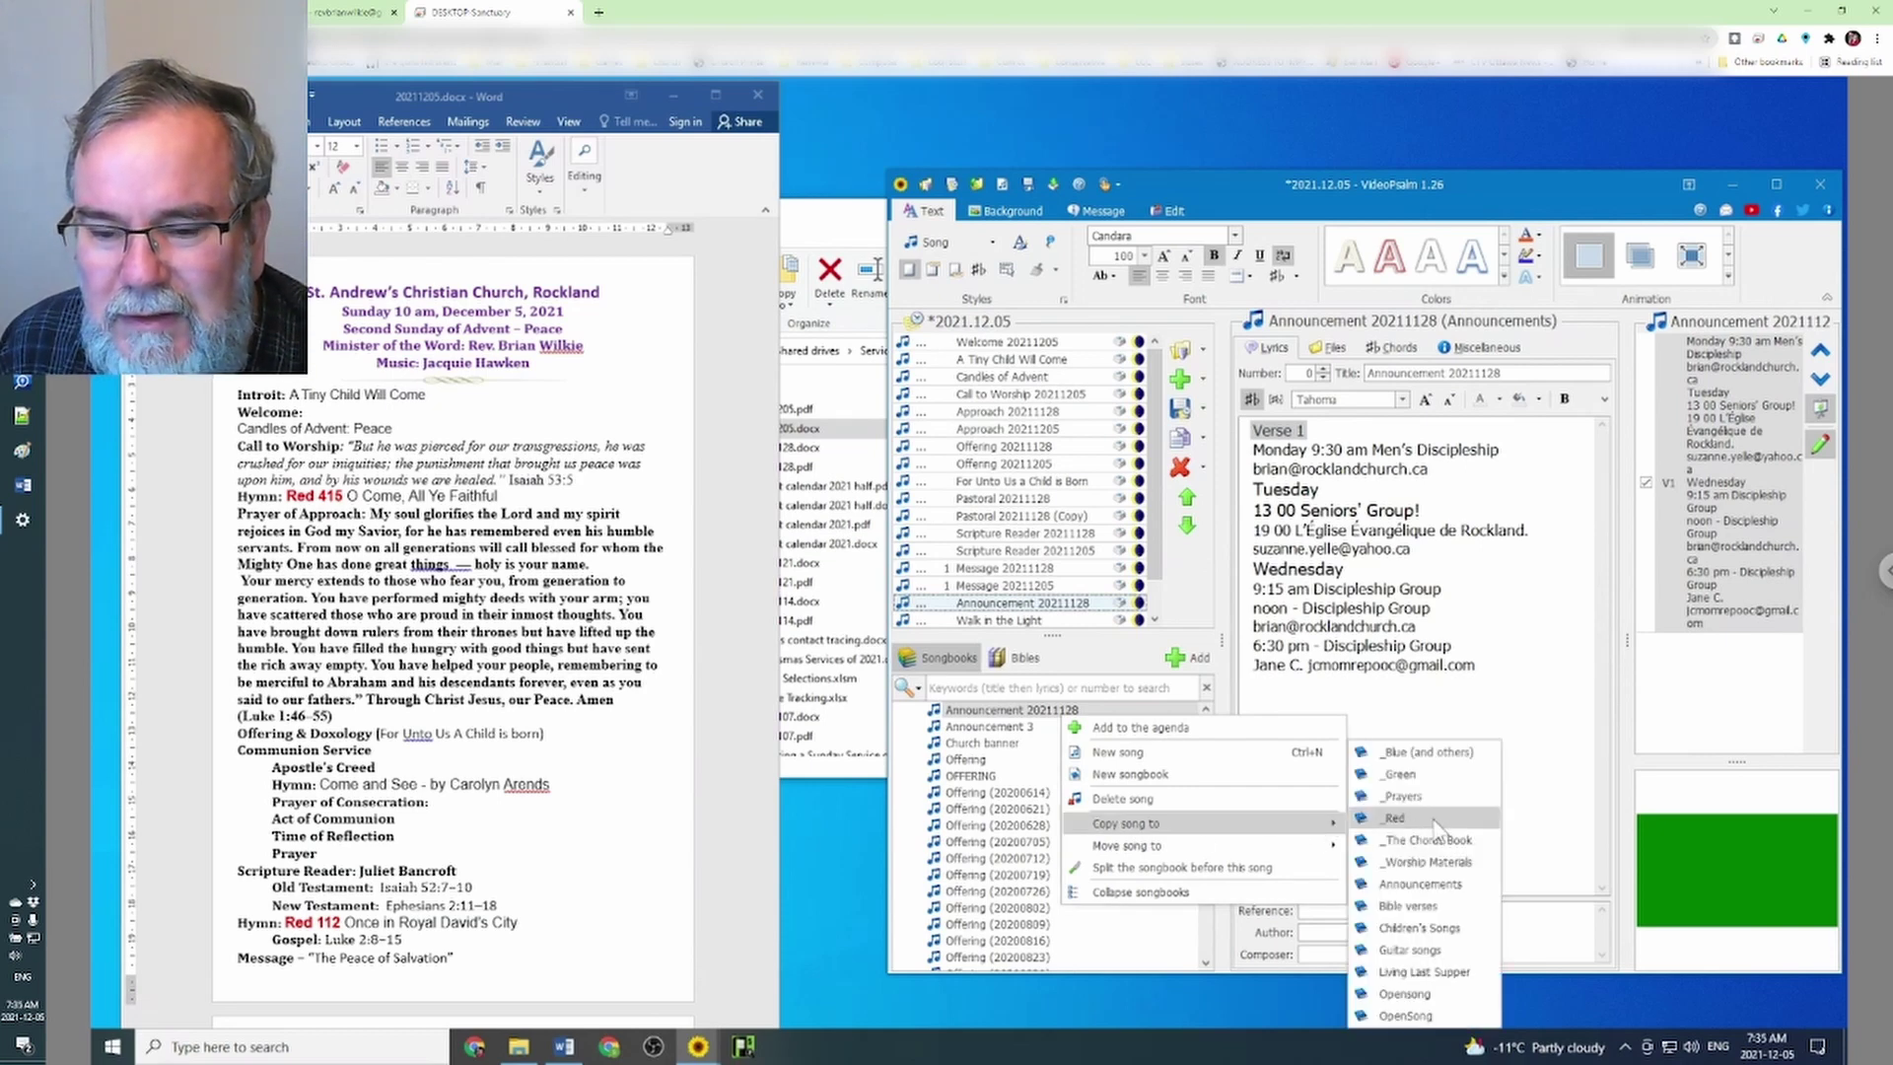
left_click(1417, 884)
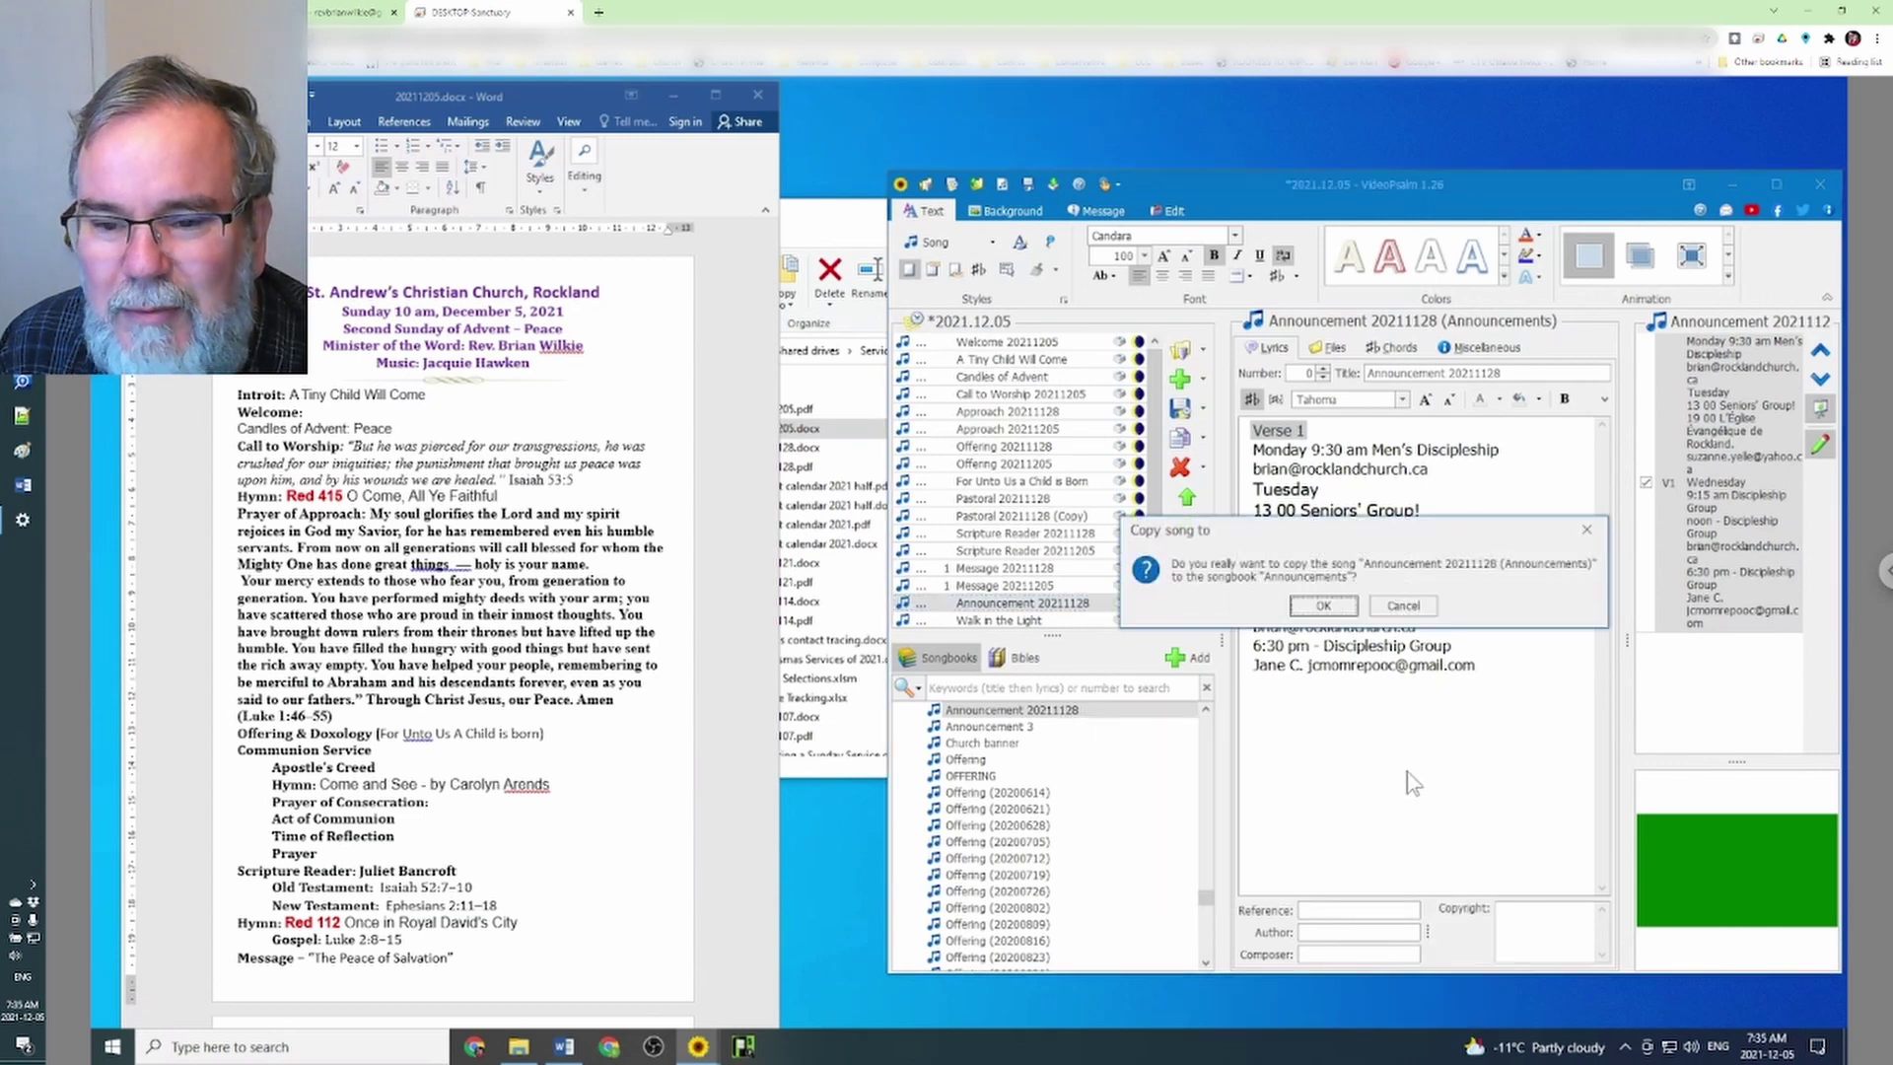
left_click(1324, 606)
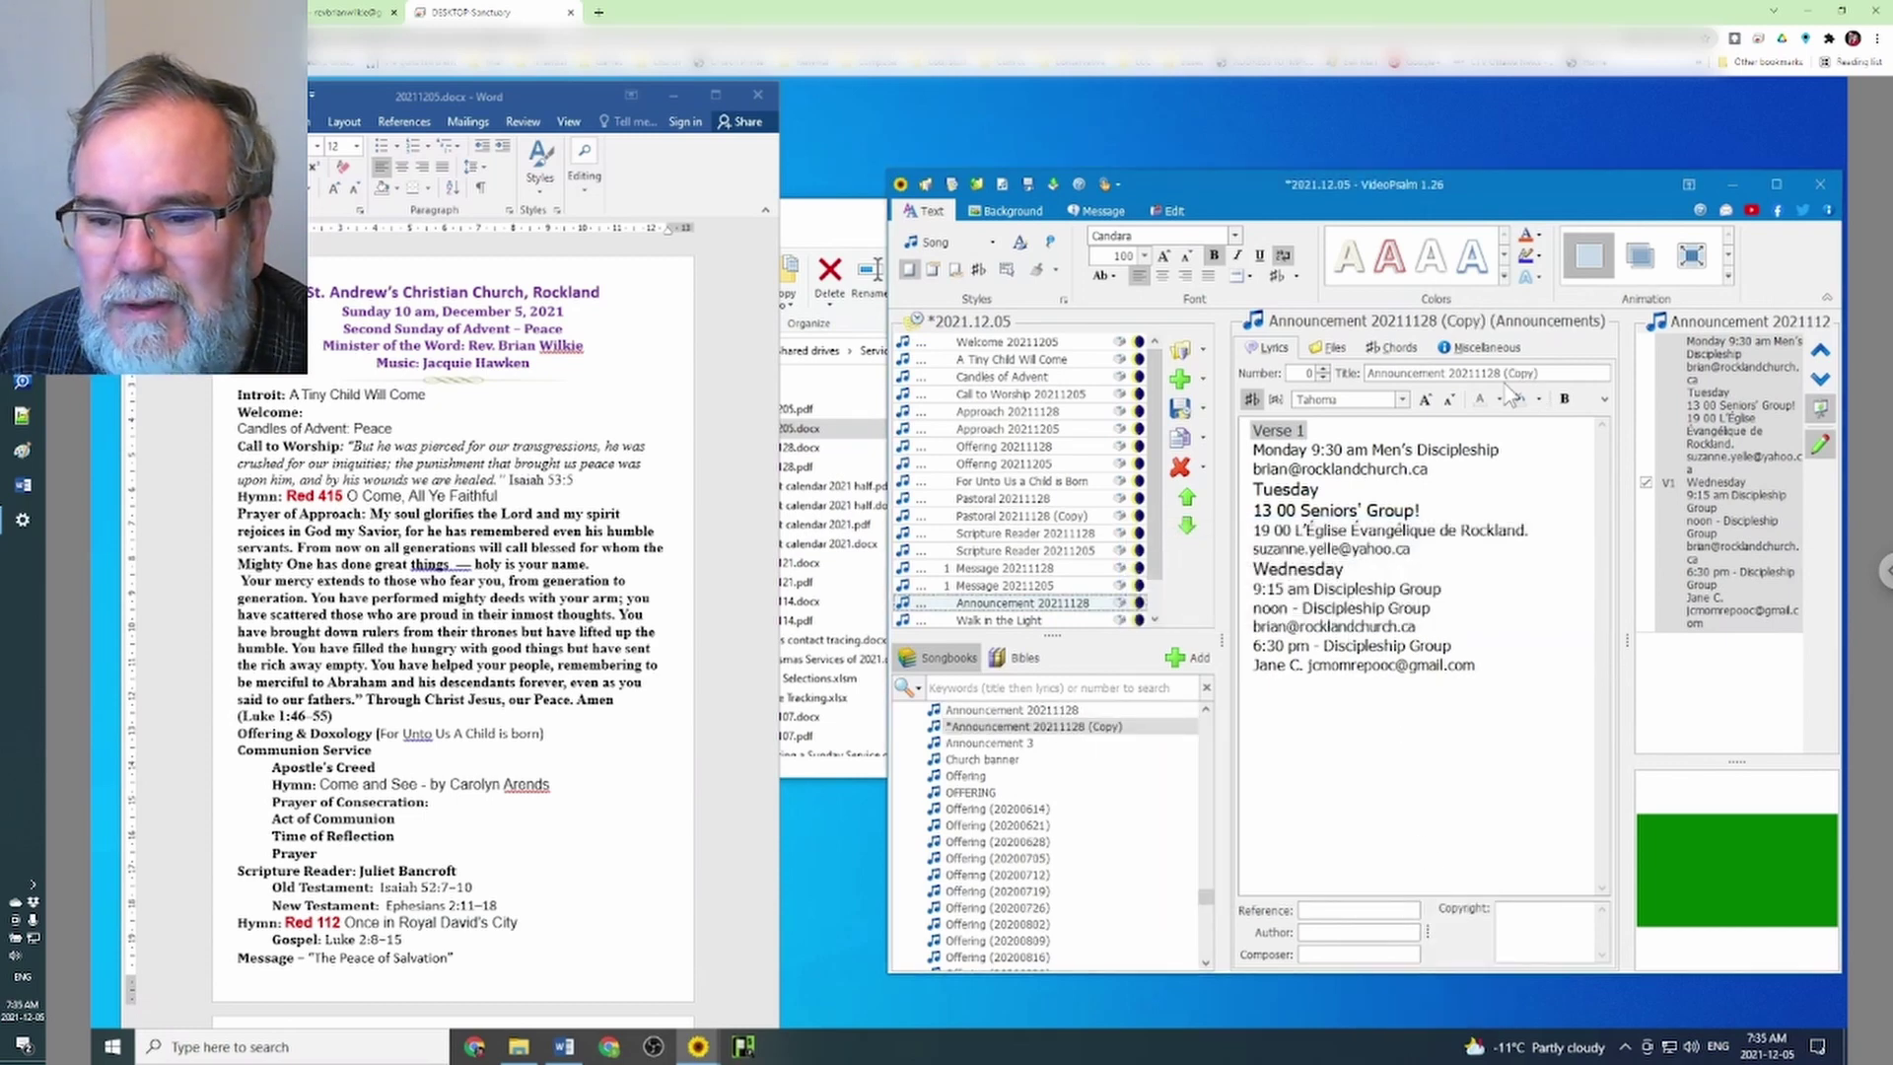
left_click_drag(1547, 368, 1589, 380)
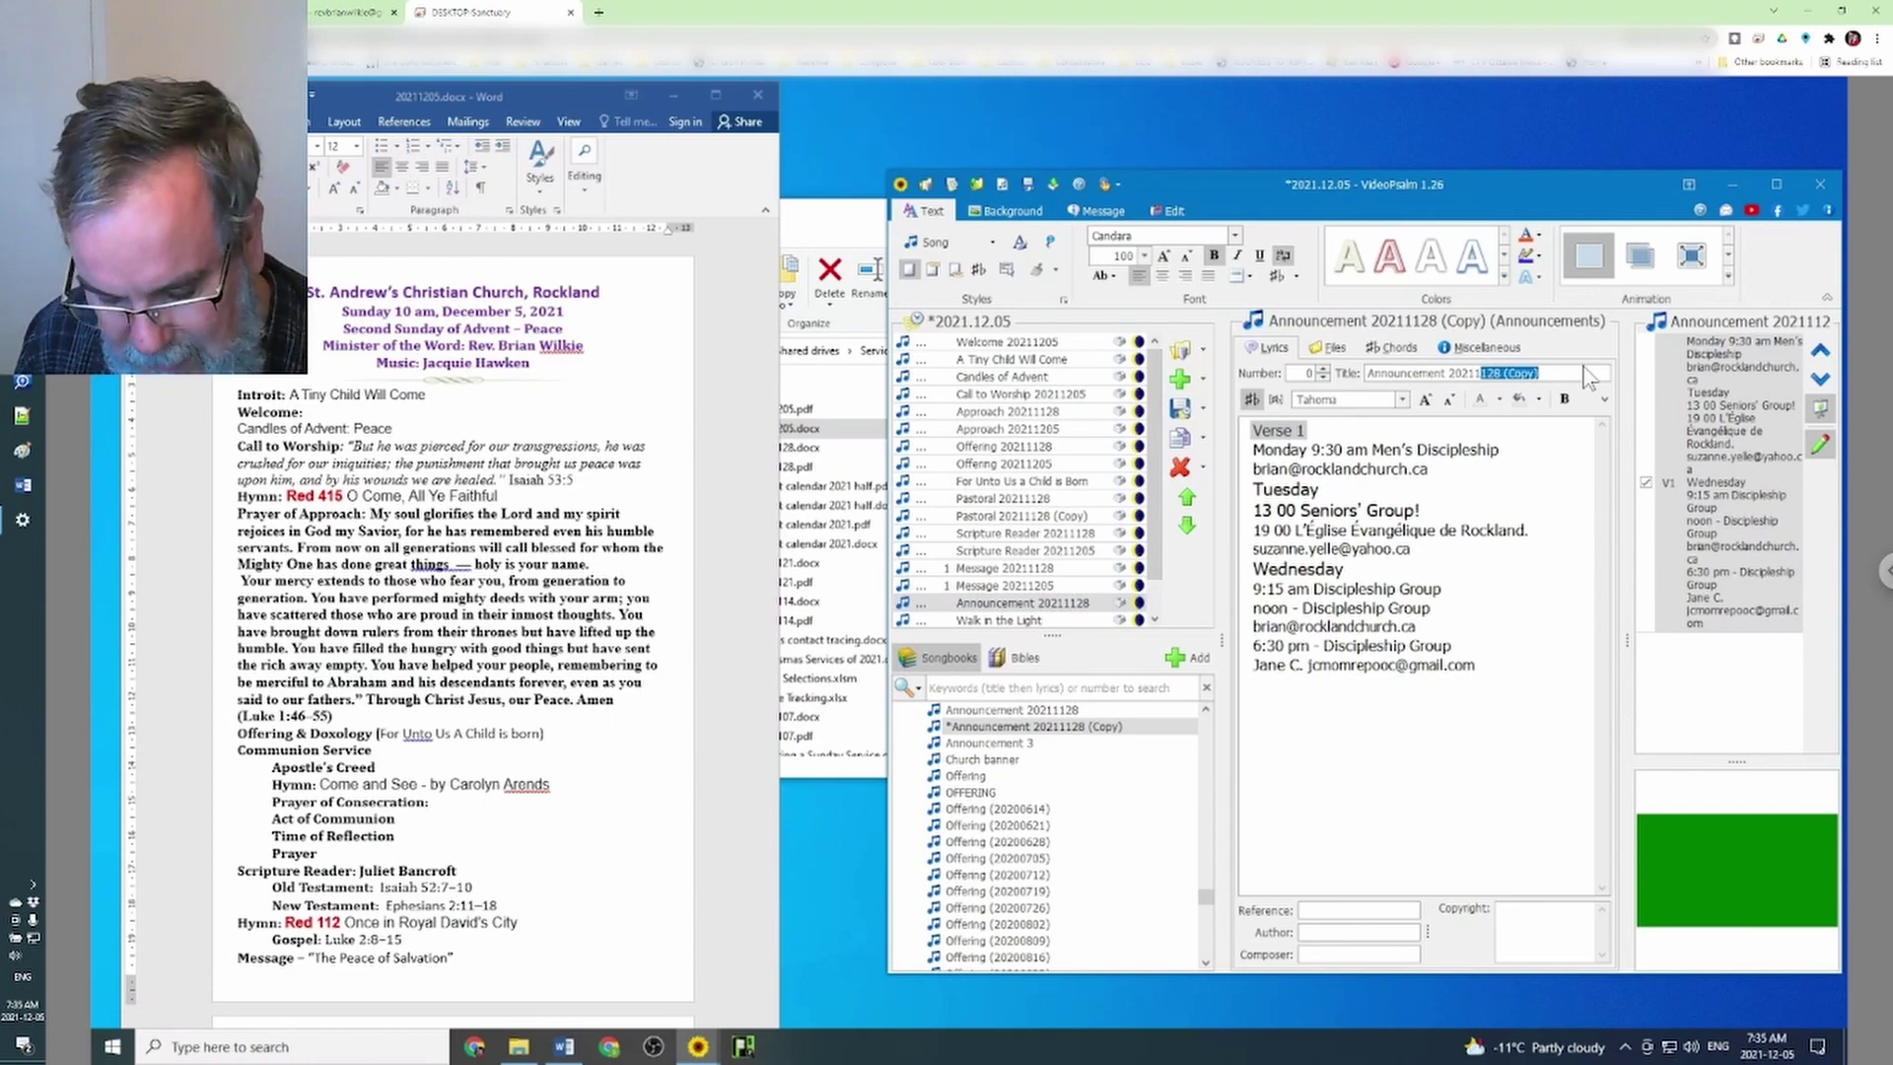
type("2")
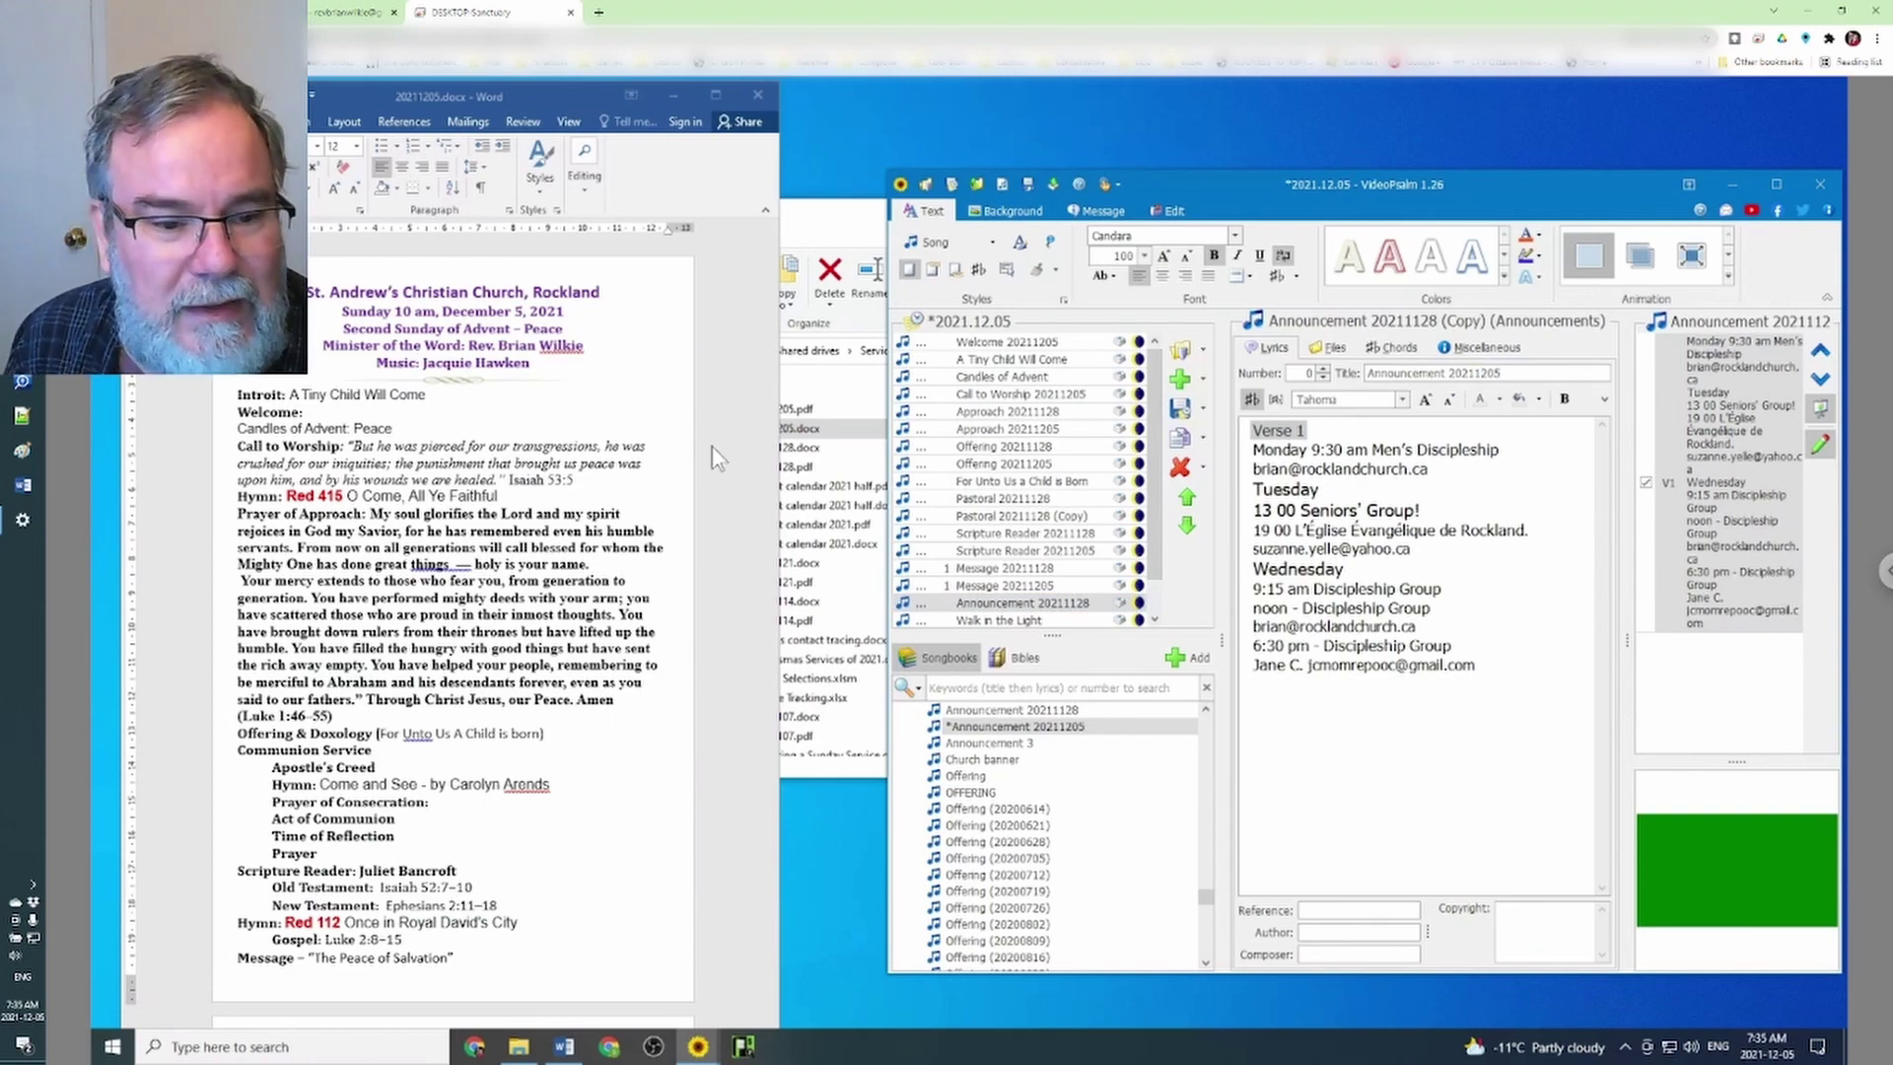
Check the weekly announcements and Christmas schedule in the 20211205.docx service order, and add Announcement 20211205 to the agenda
scroll(493, 826, "down", 3)
scroll(493, 826, "down", 5)
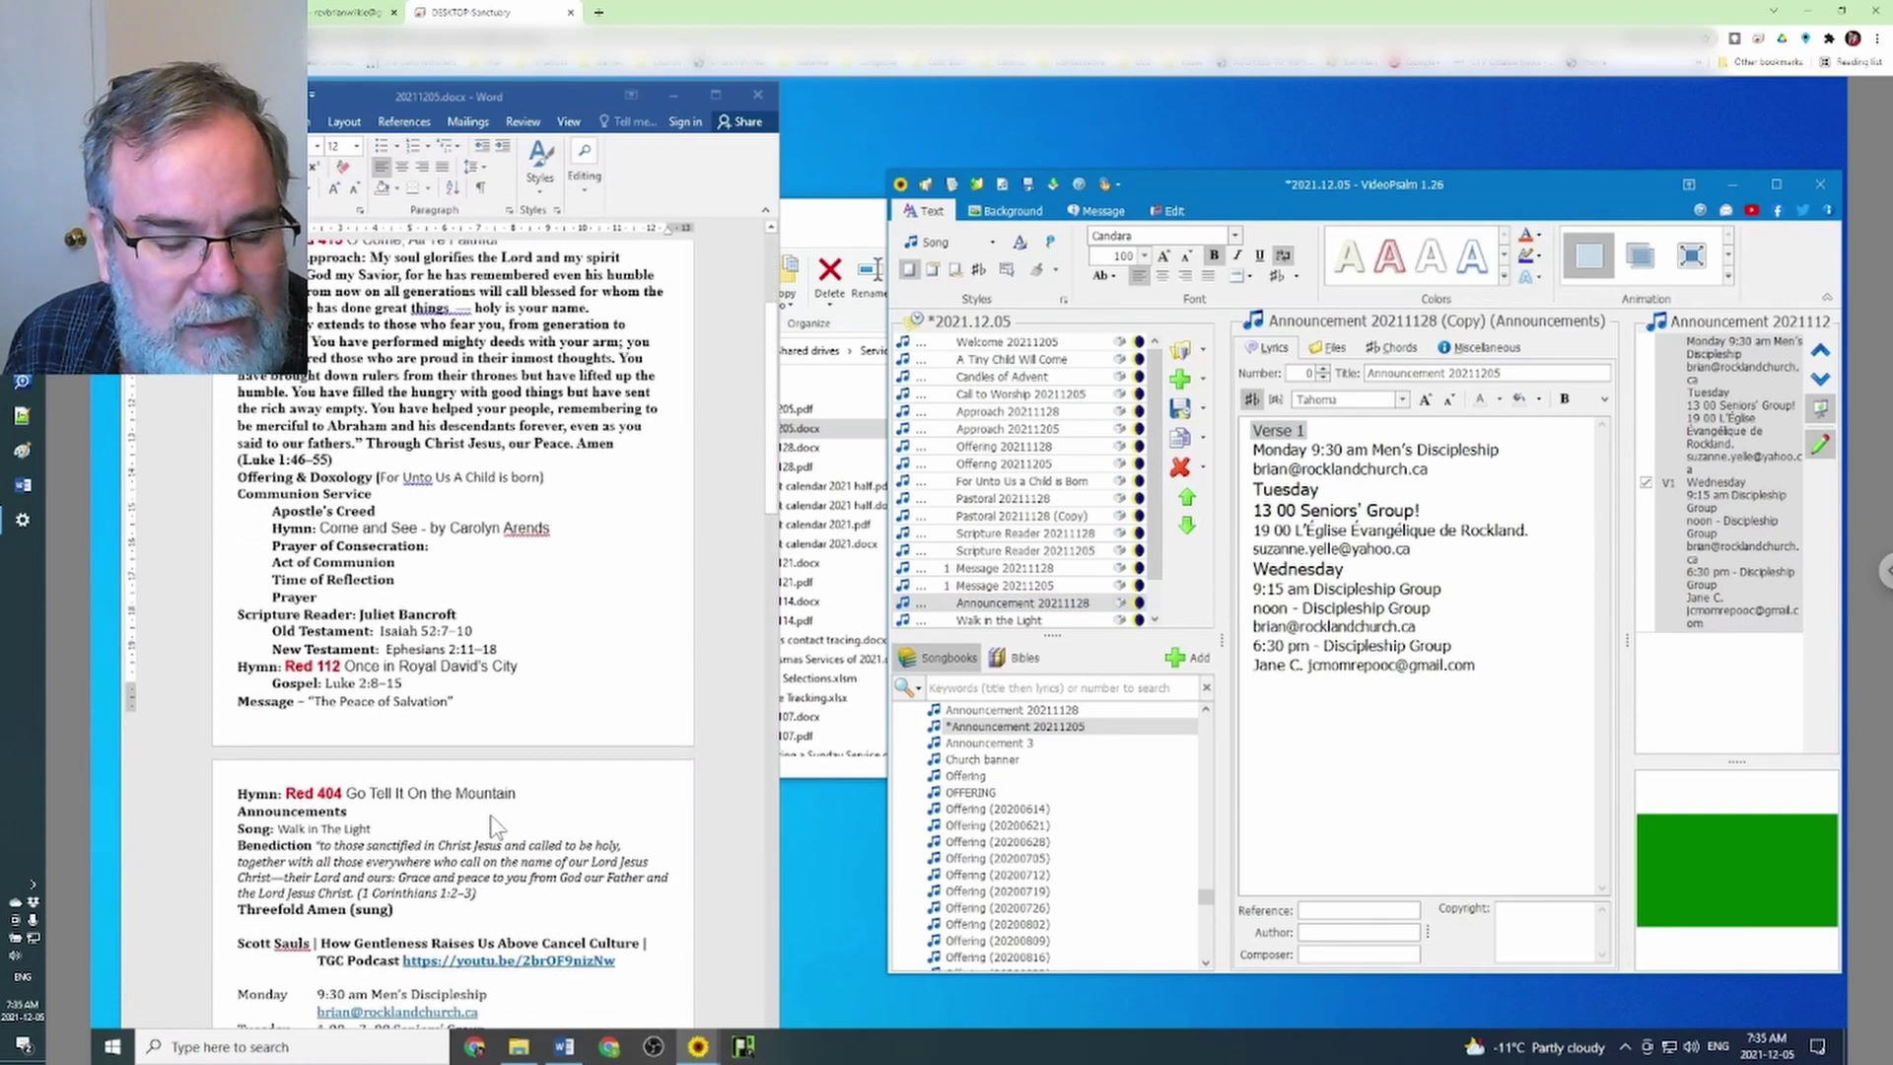
scroll(493, 826, "down", 2)
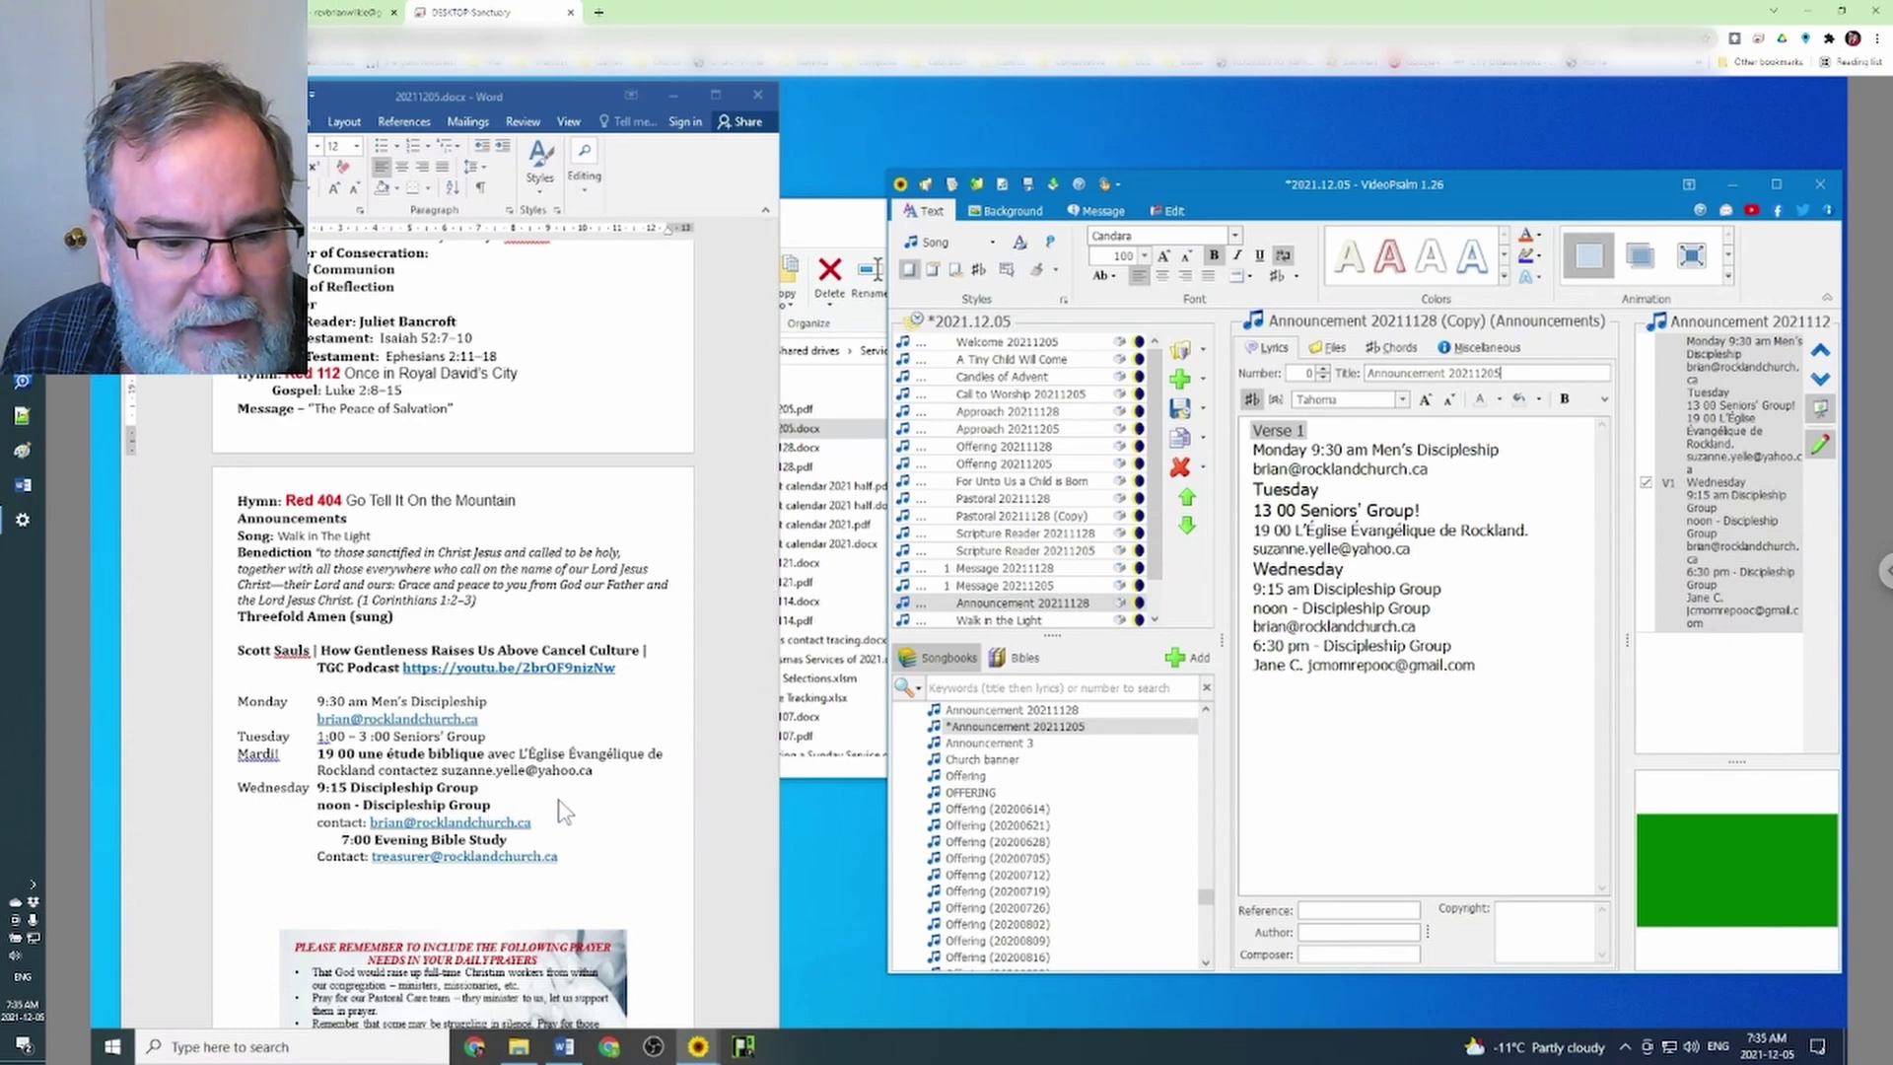
scroll(565, 812, "down", 2)
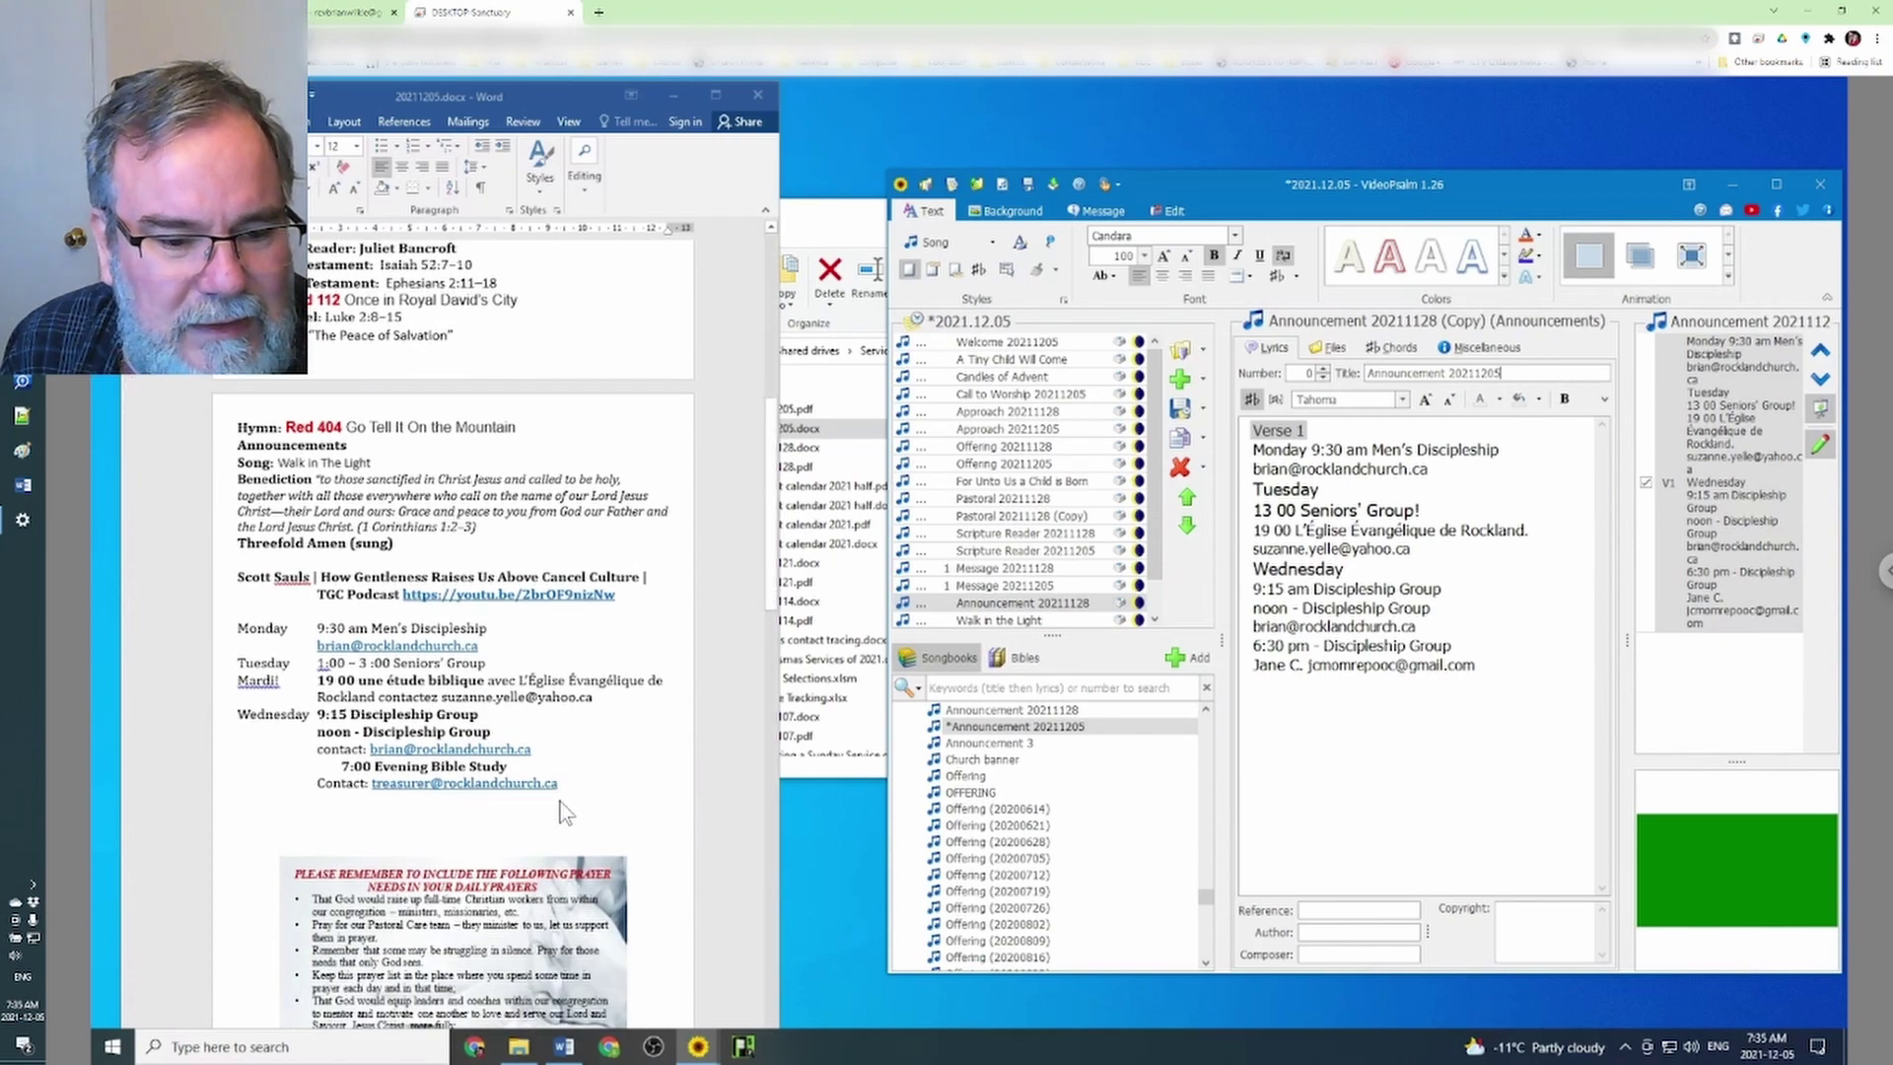
scroll(565, 811, "down", 7)
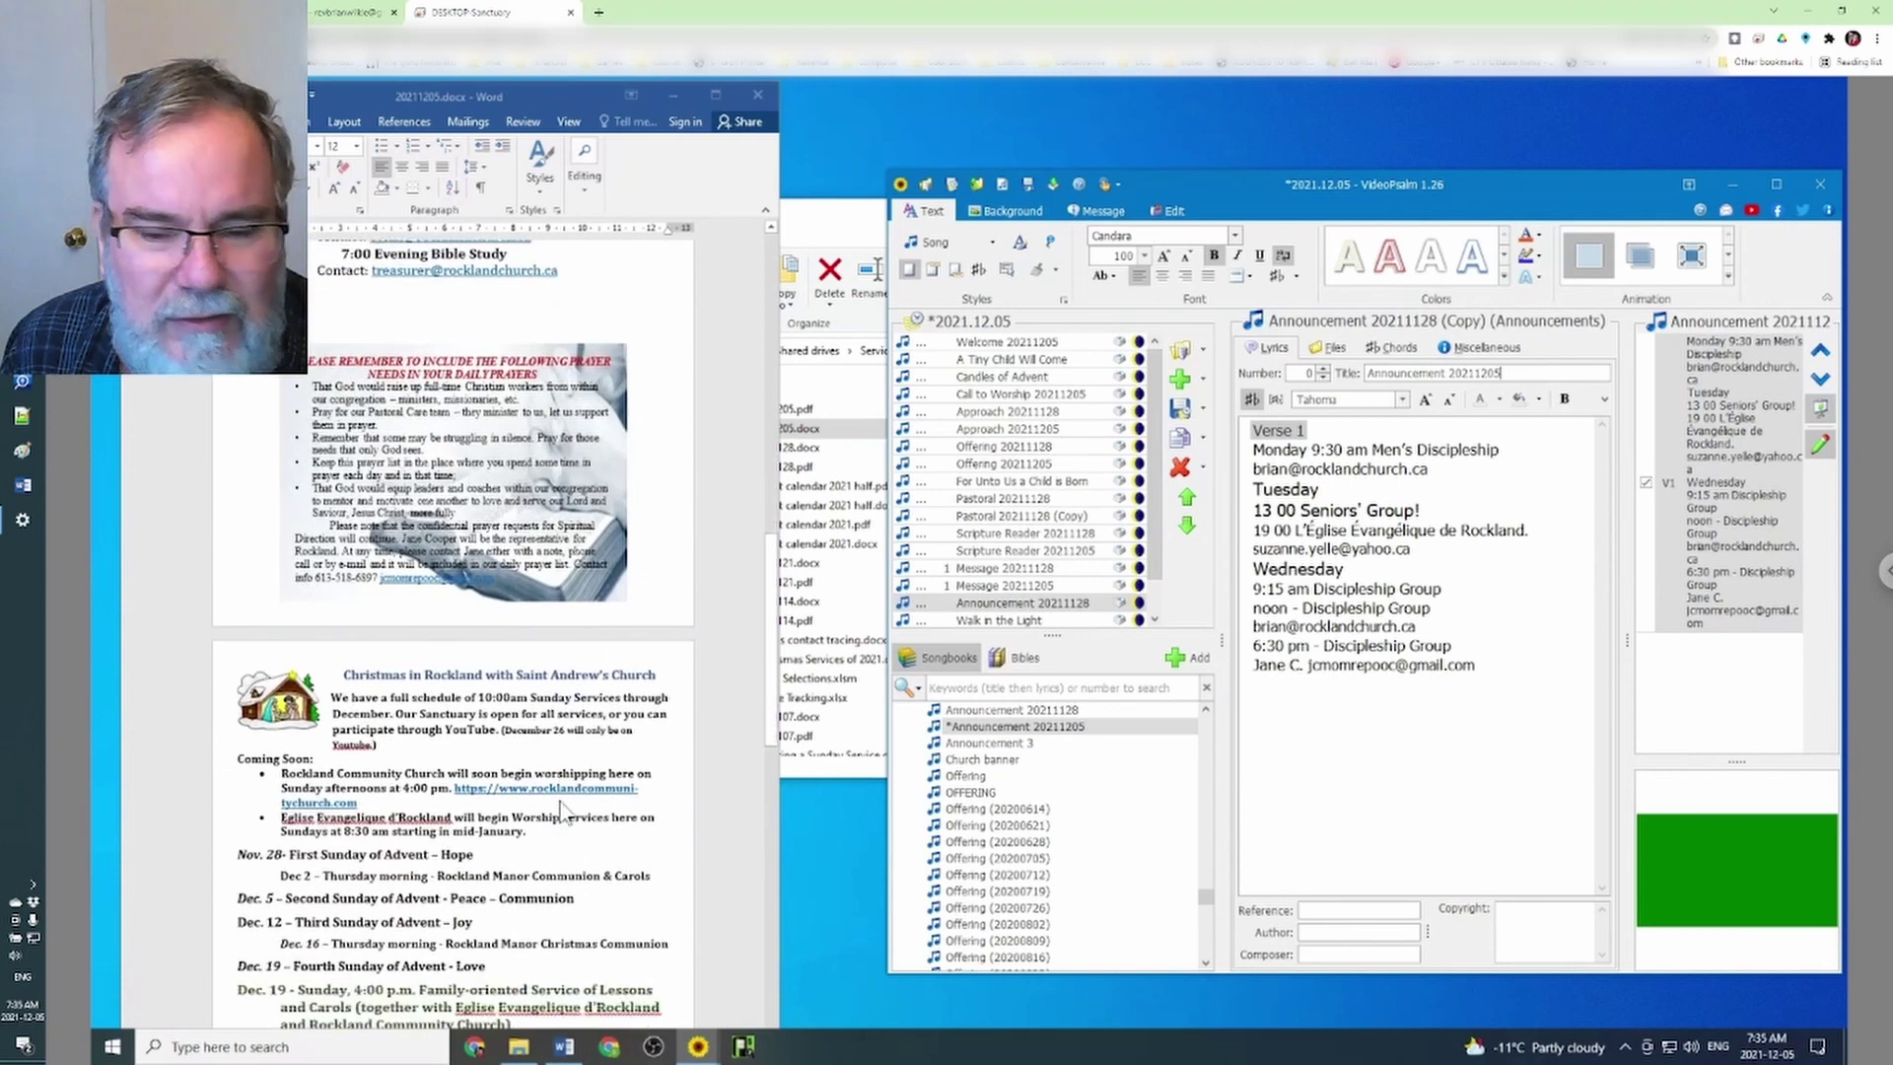
scroll(564, 811, "down", 2)
scroll(565, 812, "down", 3)
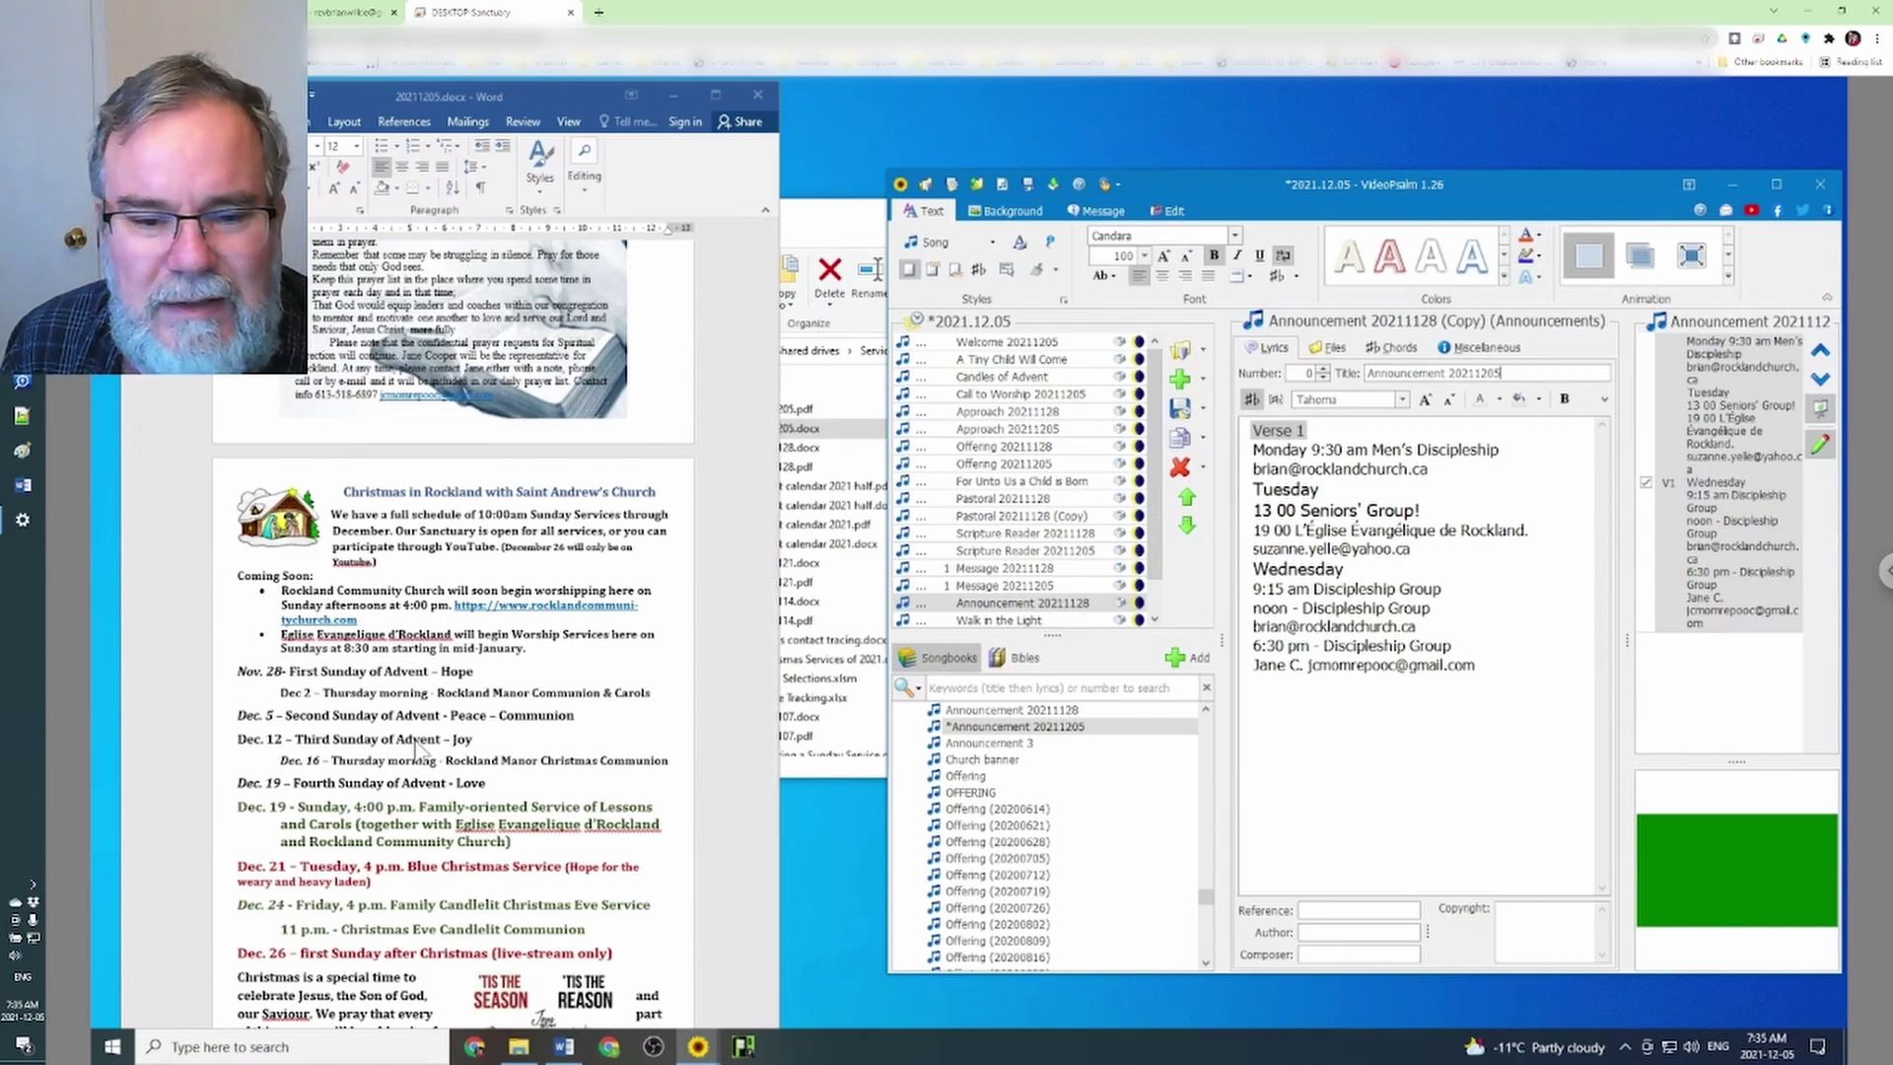
scroll(419, 749, "up", 9)
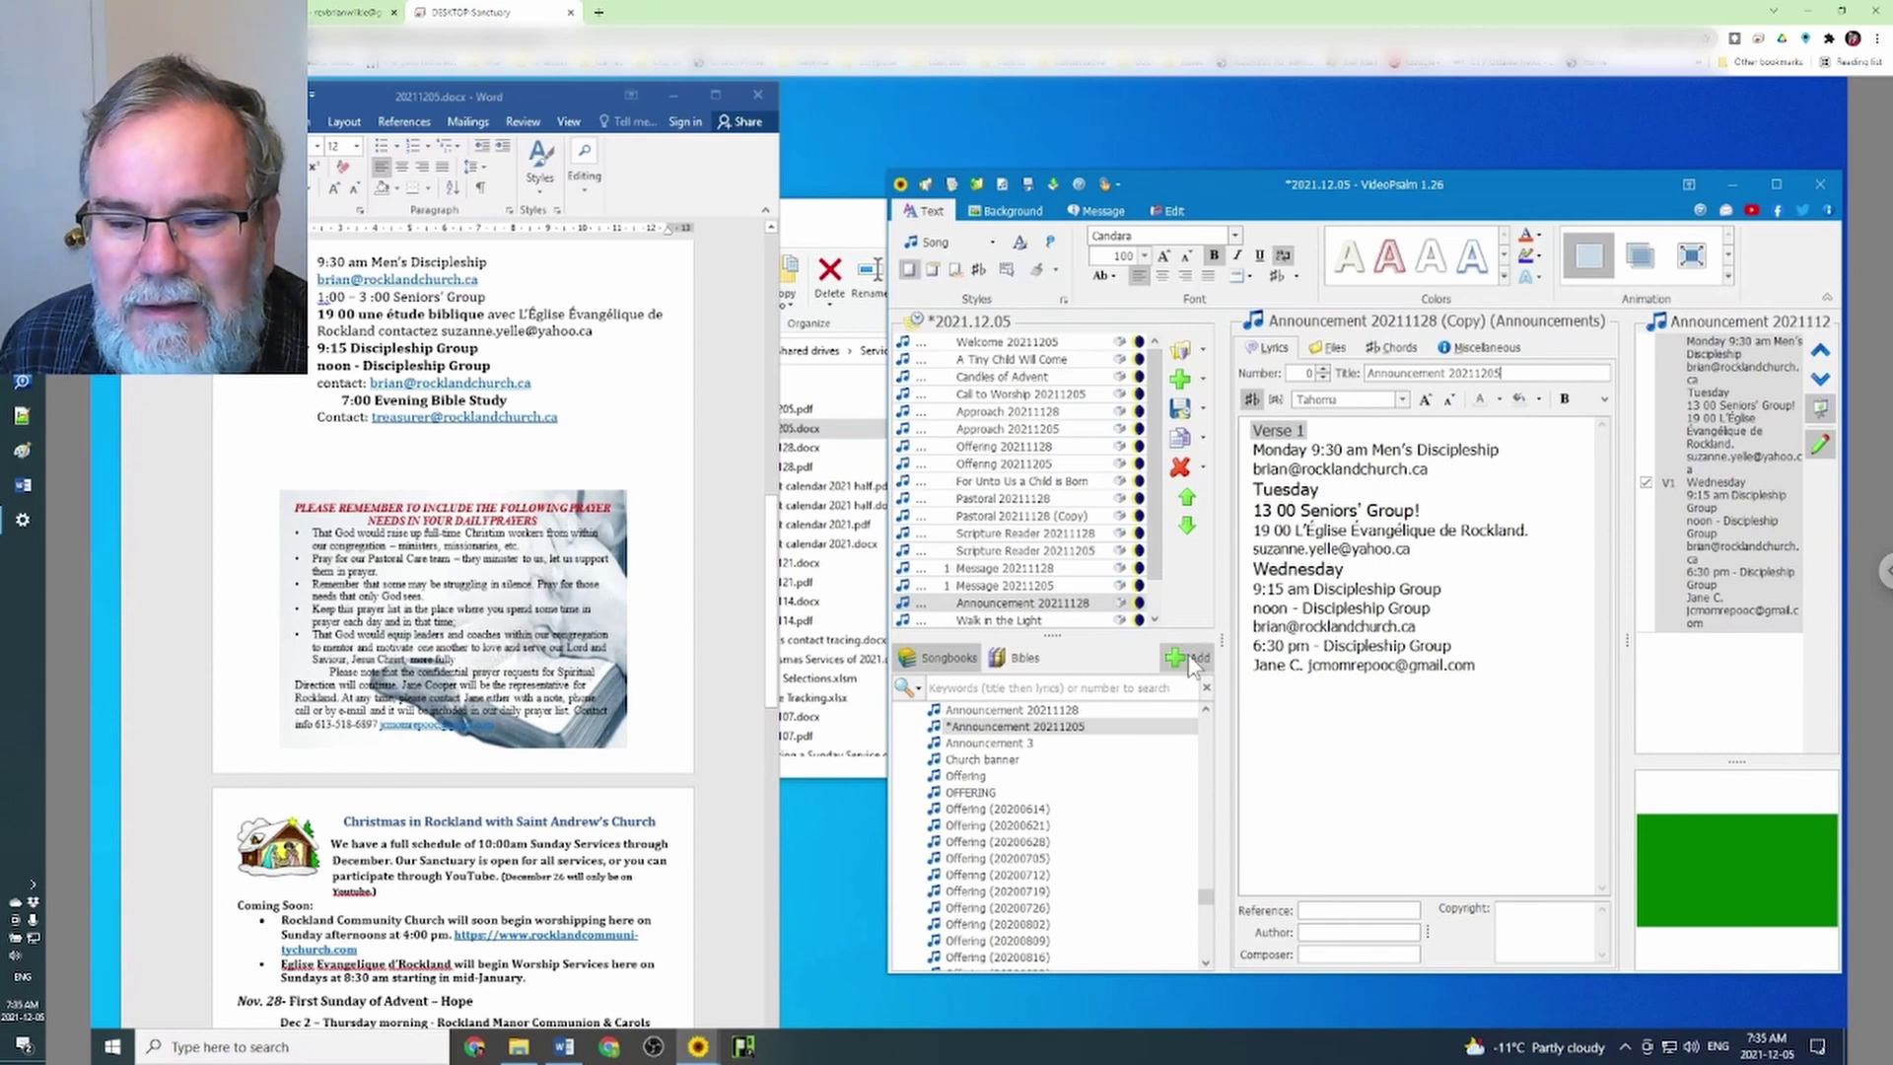
left_click(1191, 657)
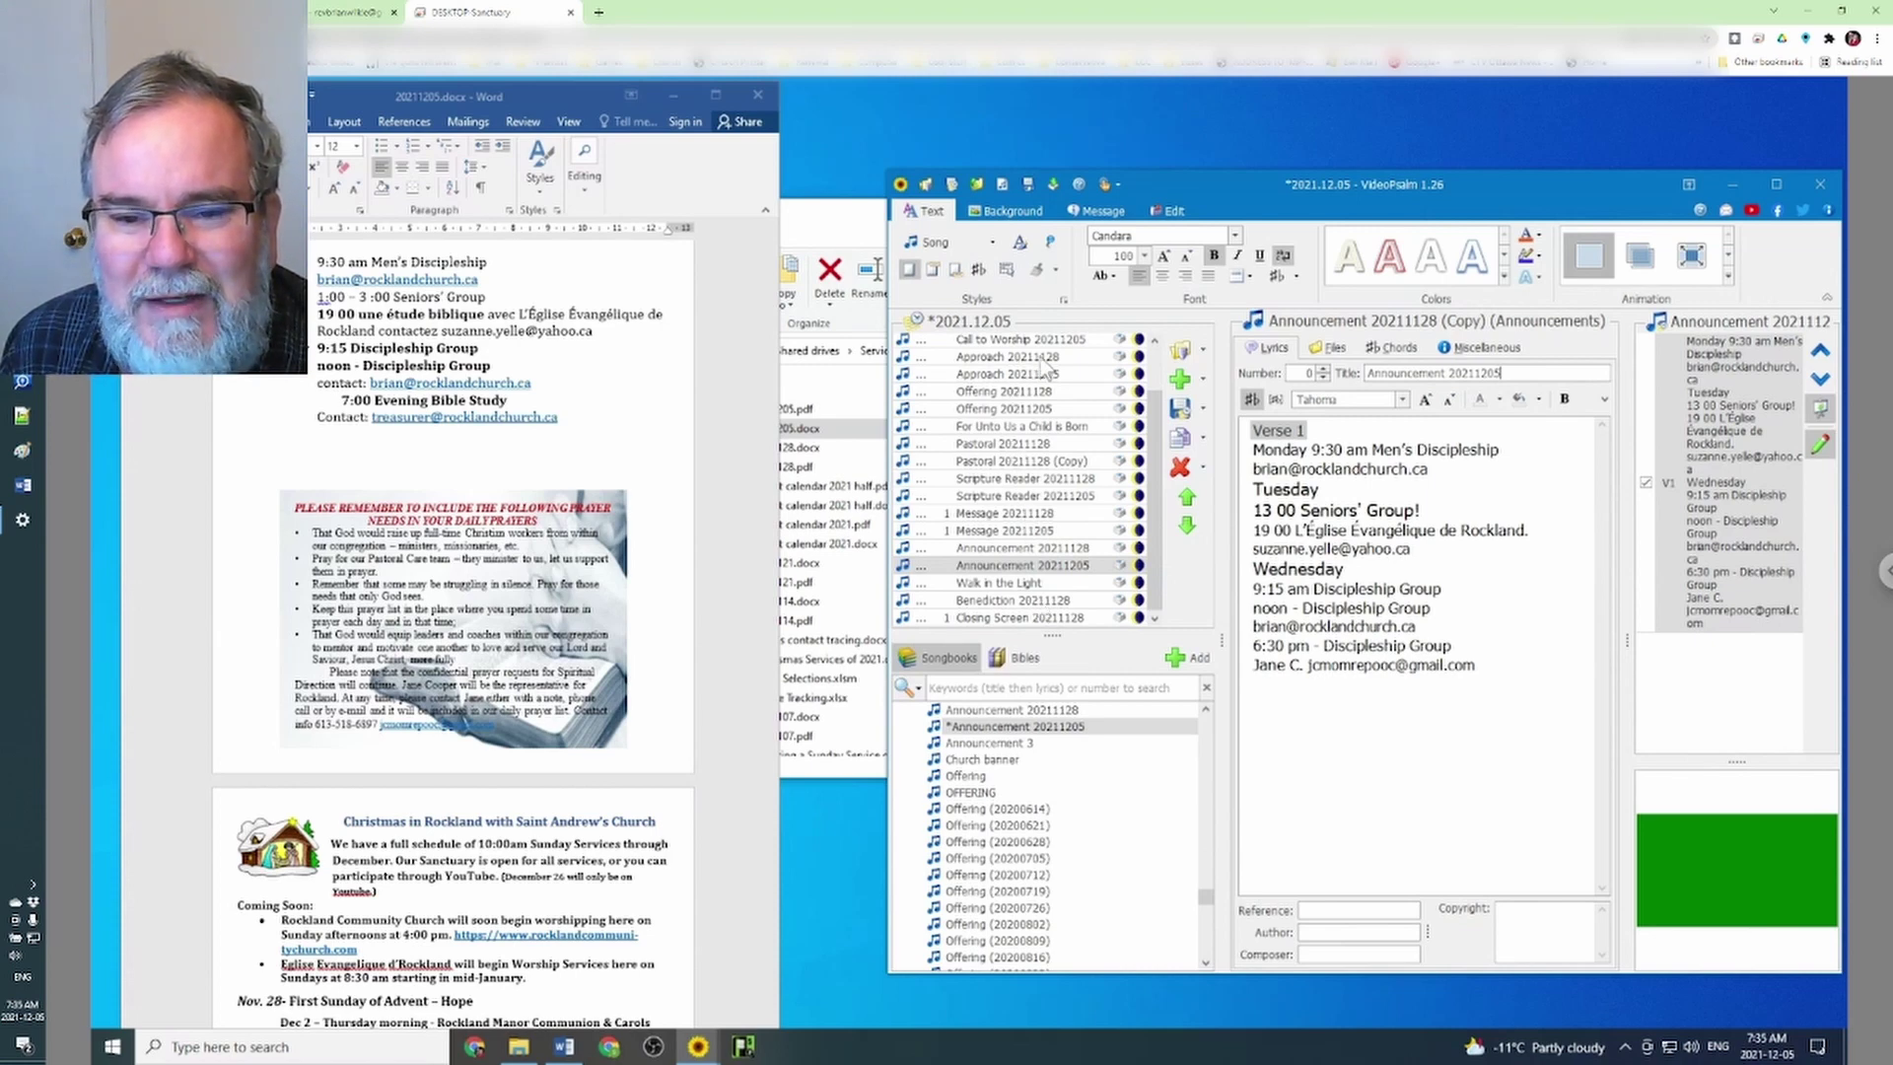
Copy the Benediction 20211128 song within the _Worship Materials songbook
left_click(1051, 601)
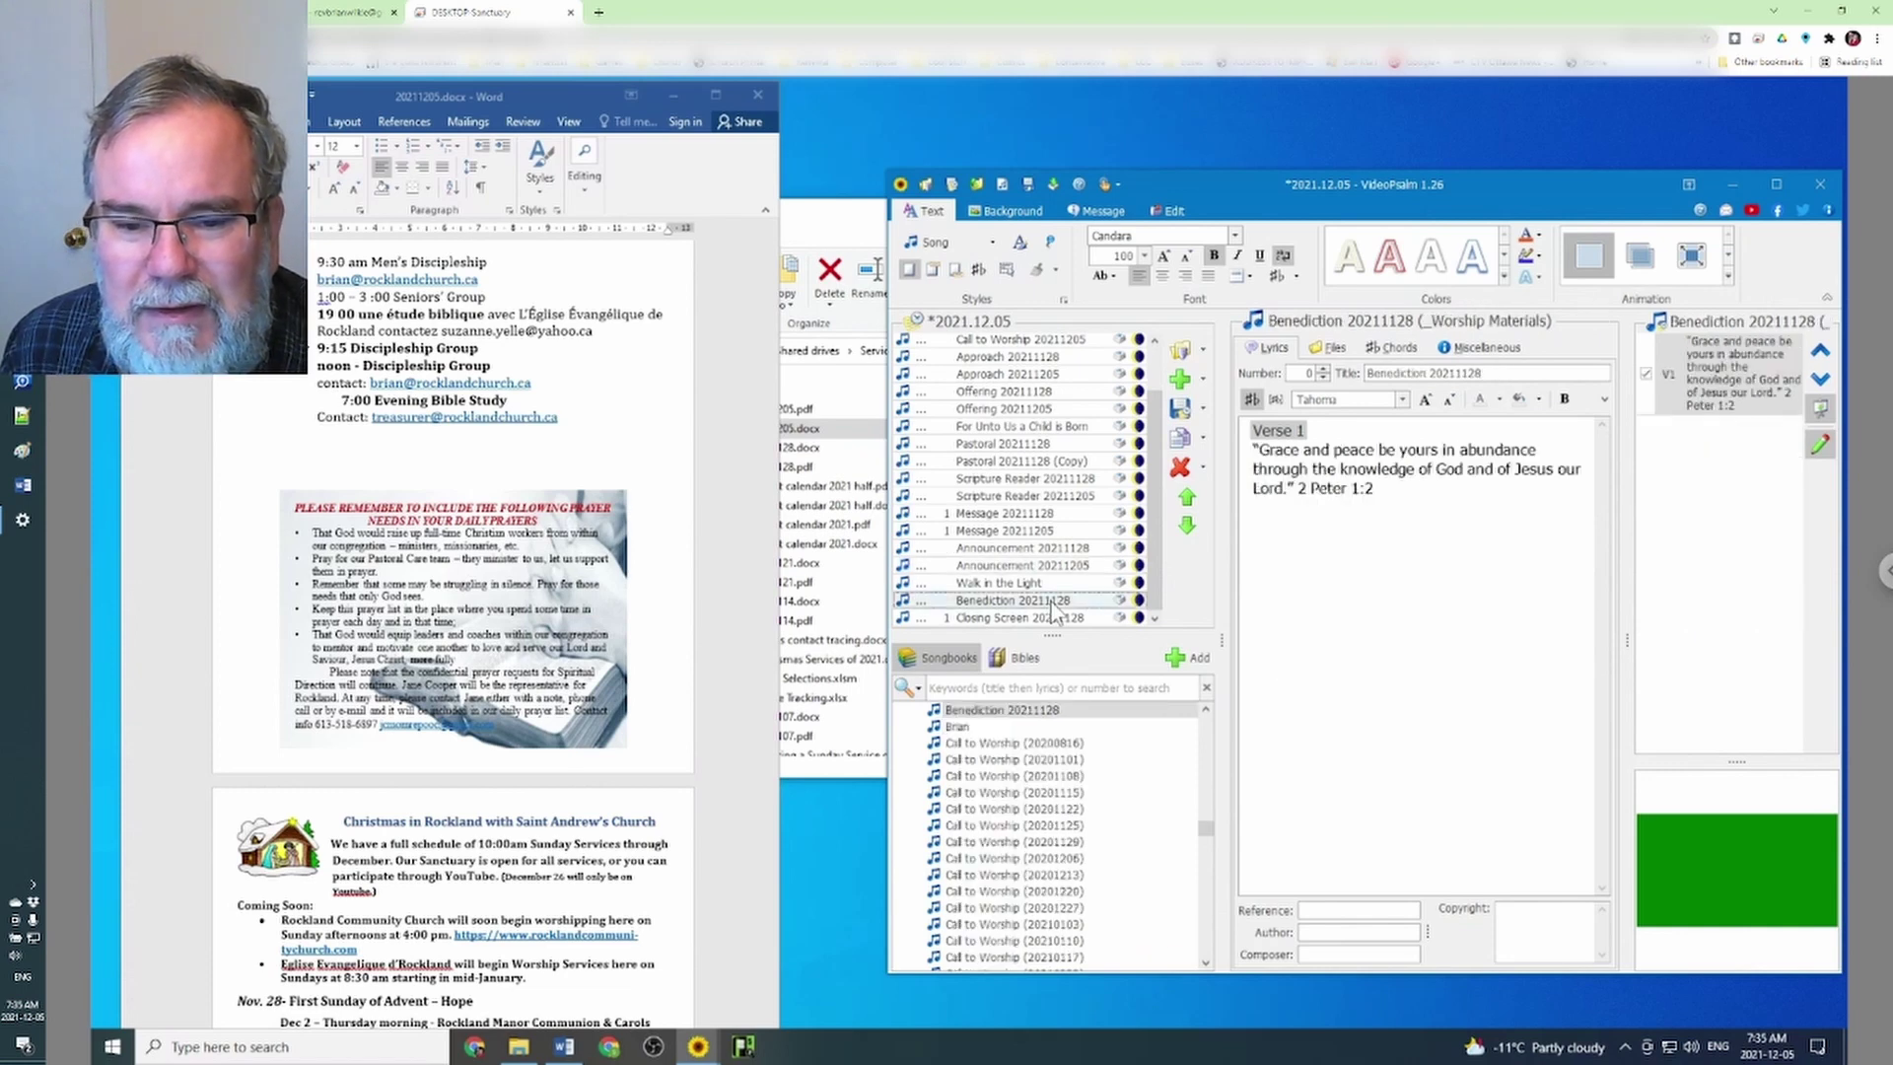
right_click(1051, 604)
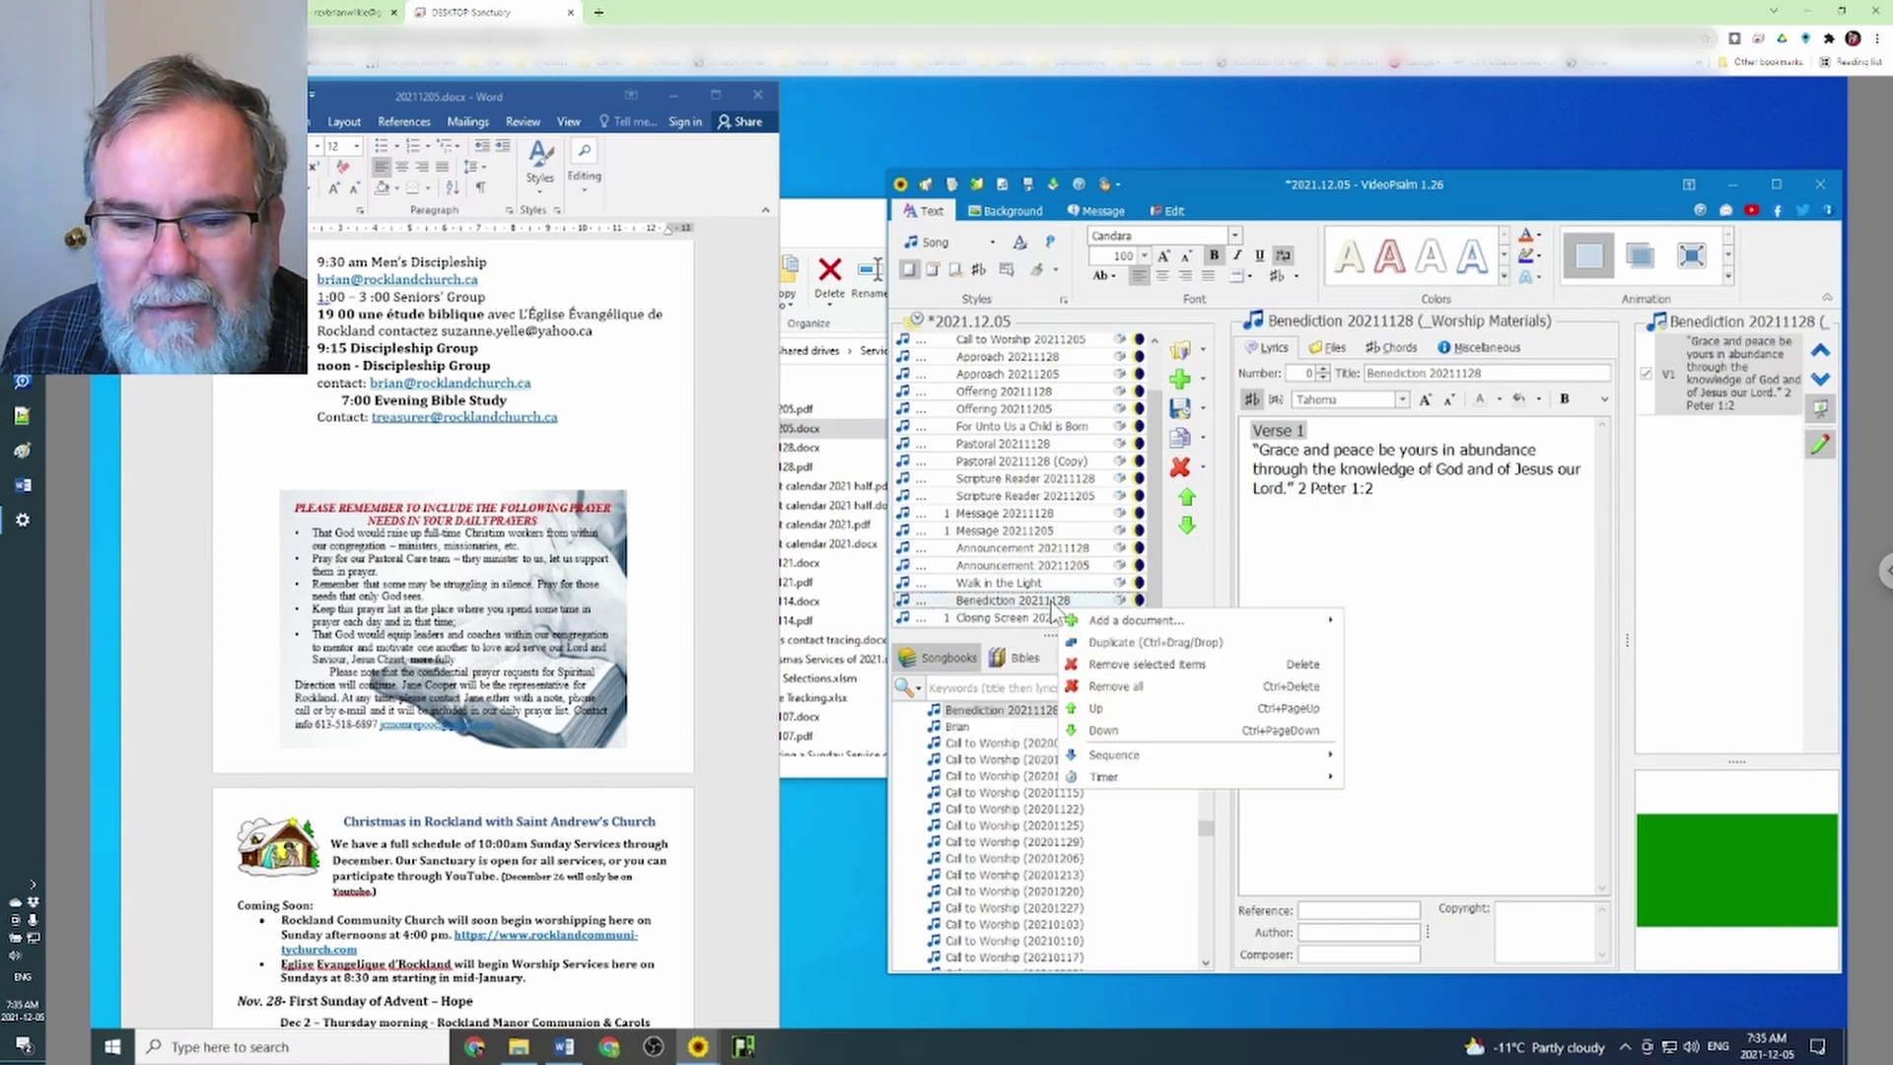
right_click(998, 712)
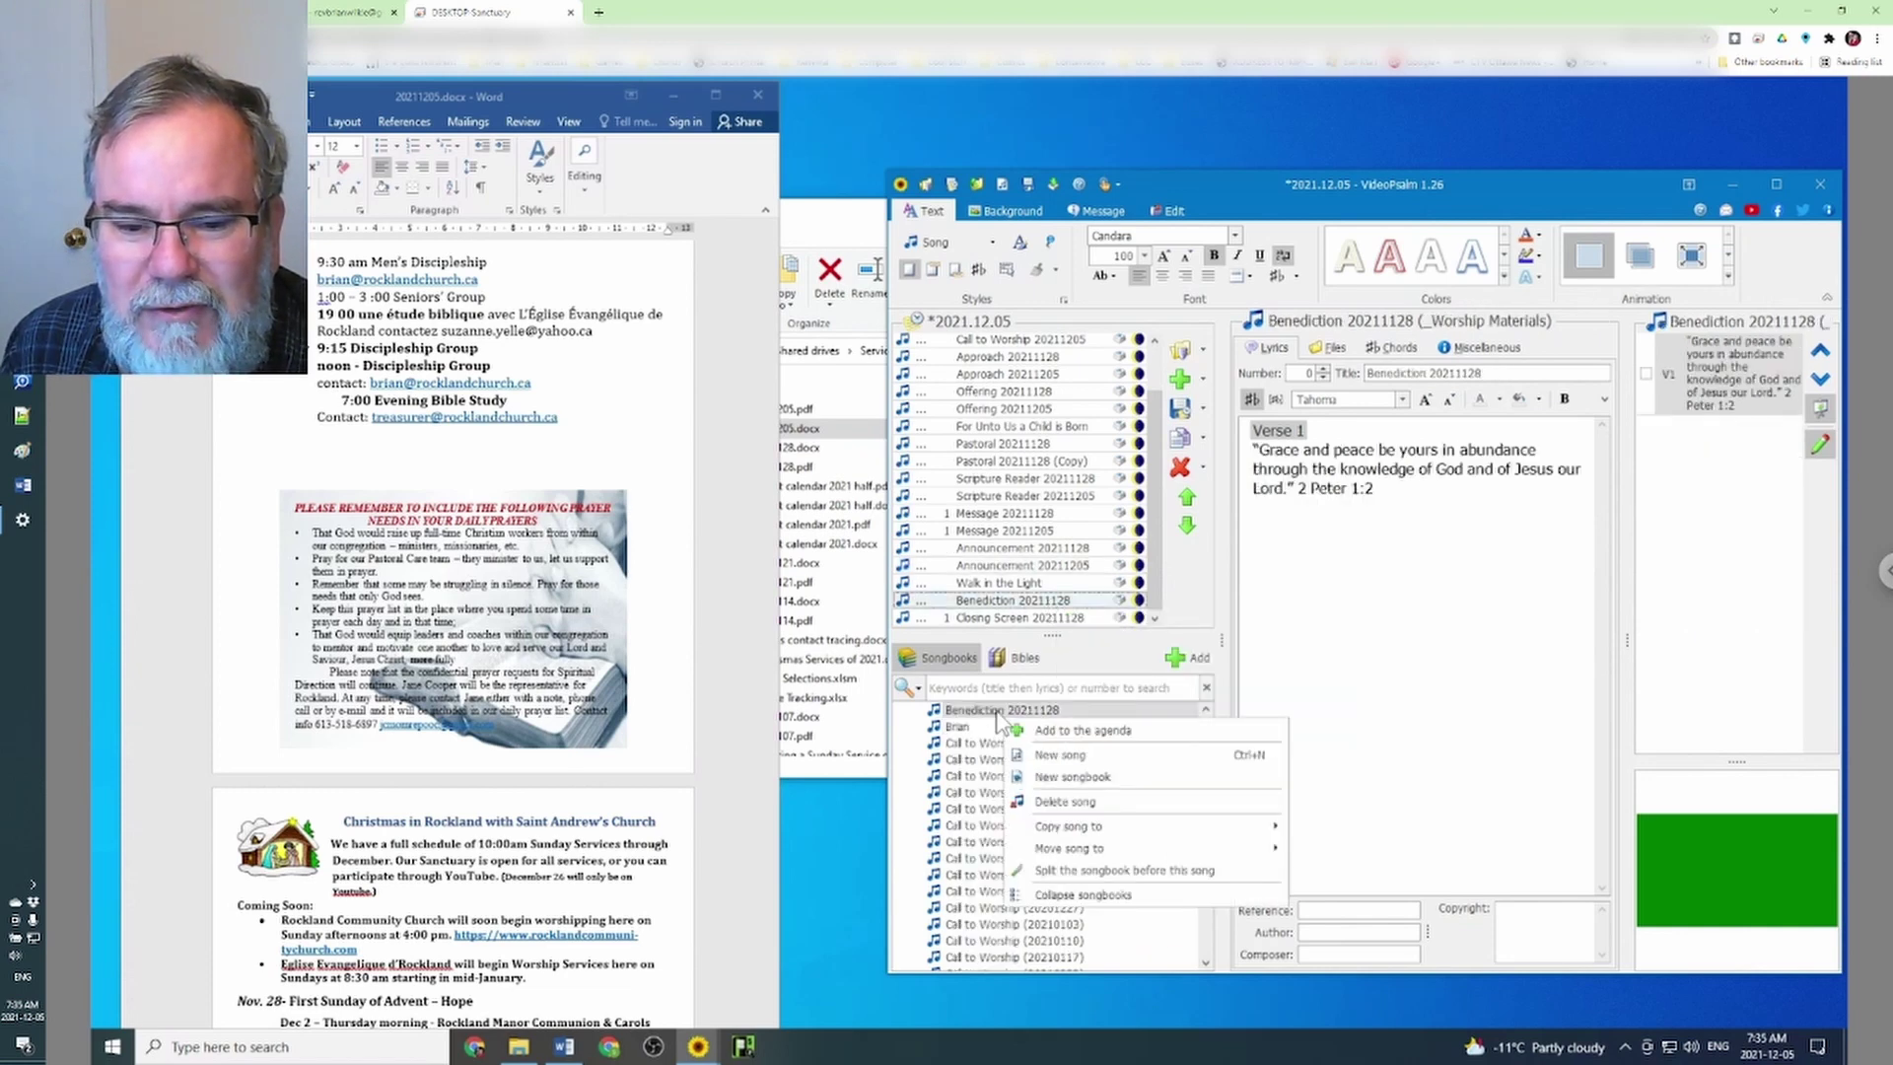
right_click(1020, 609)
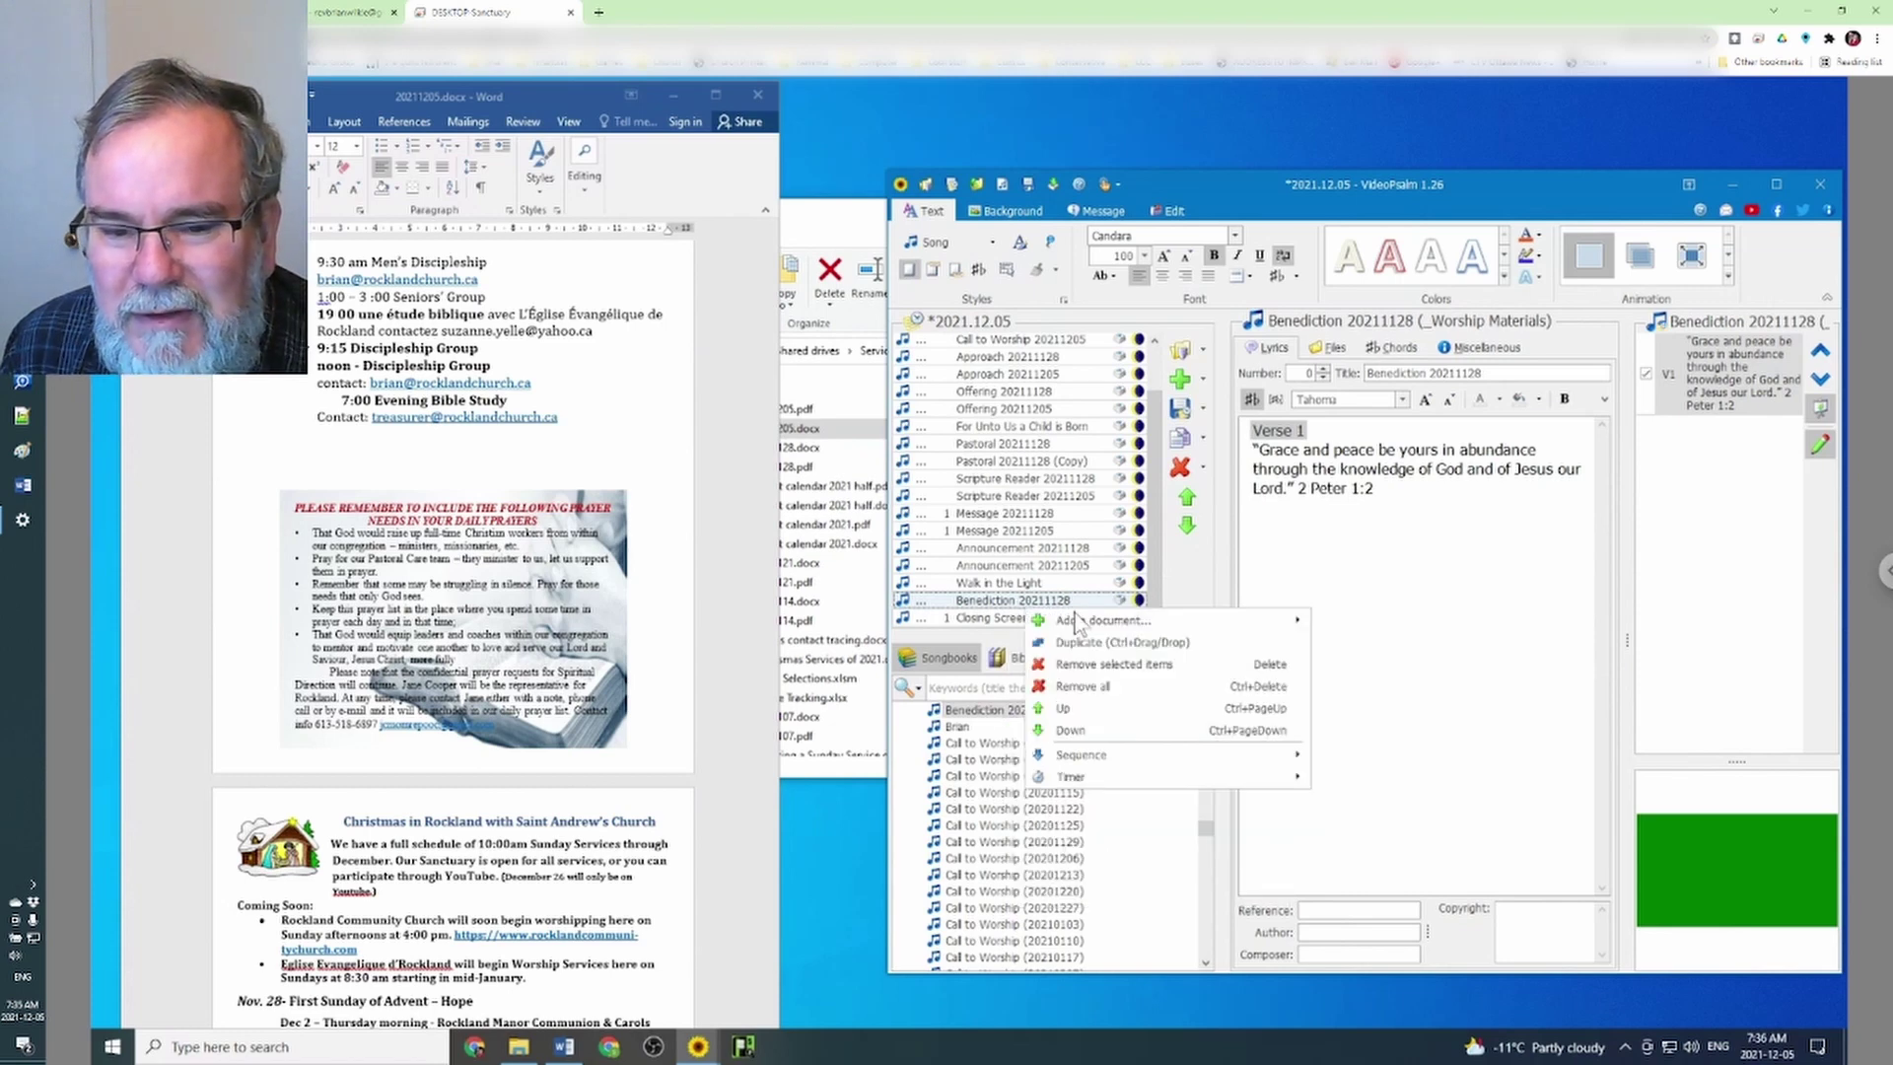
left_click(979, 718)
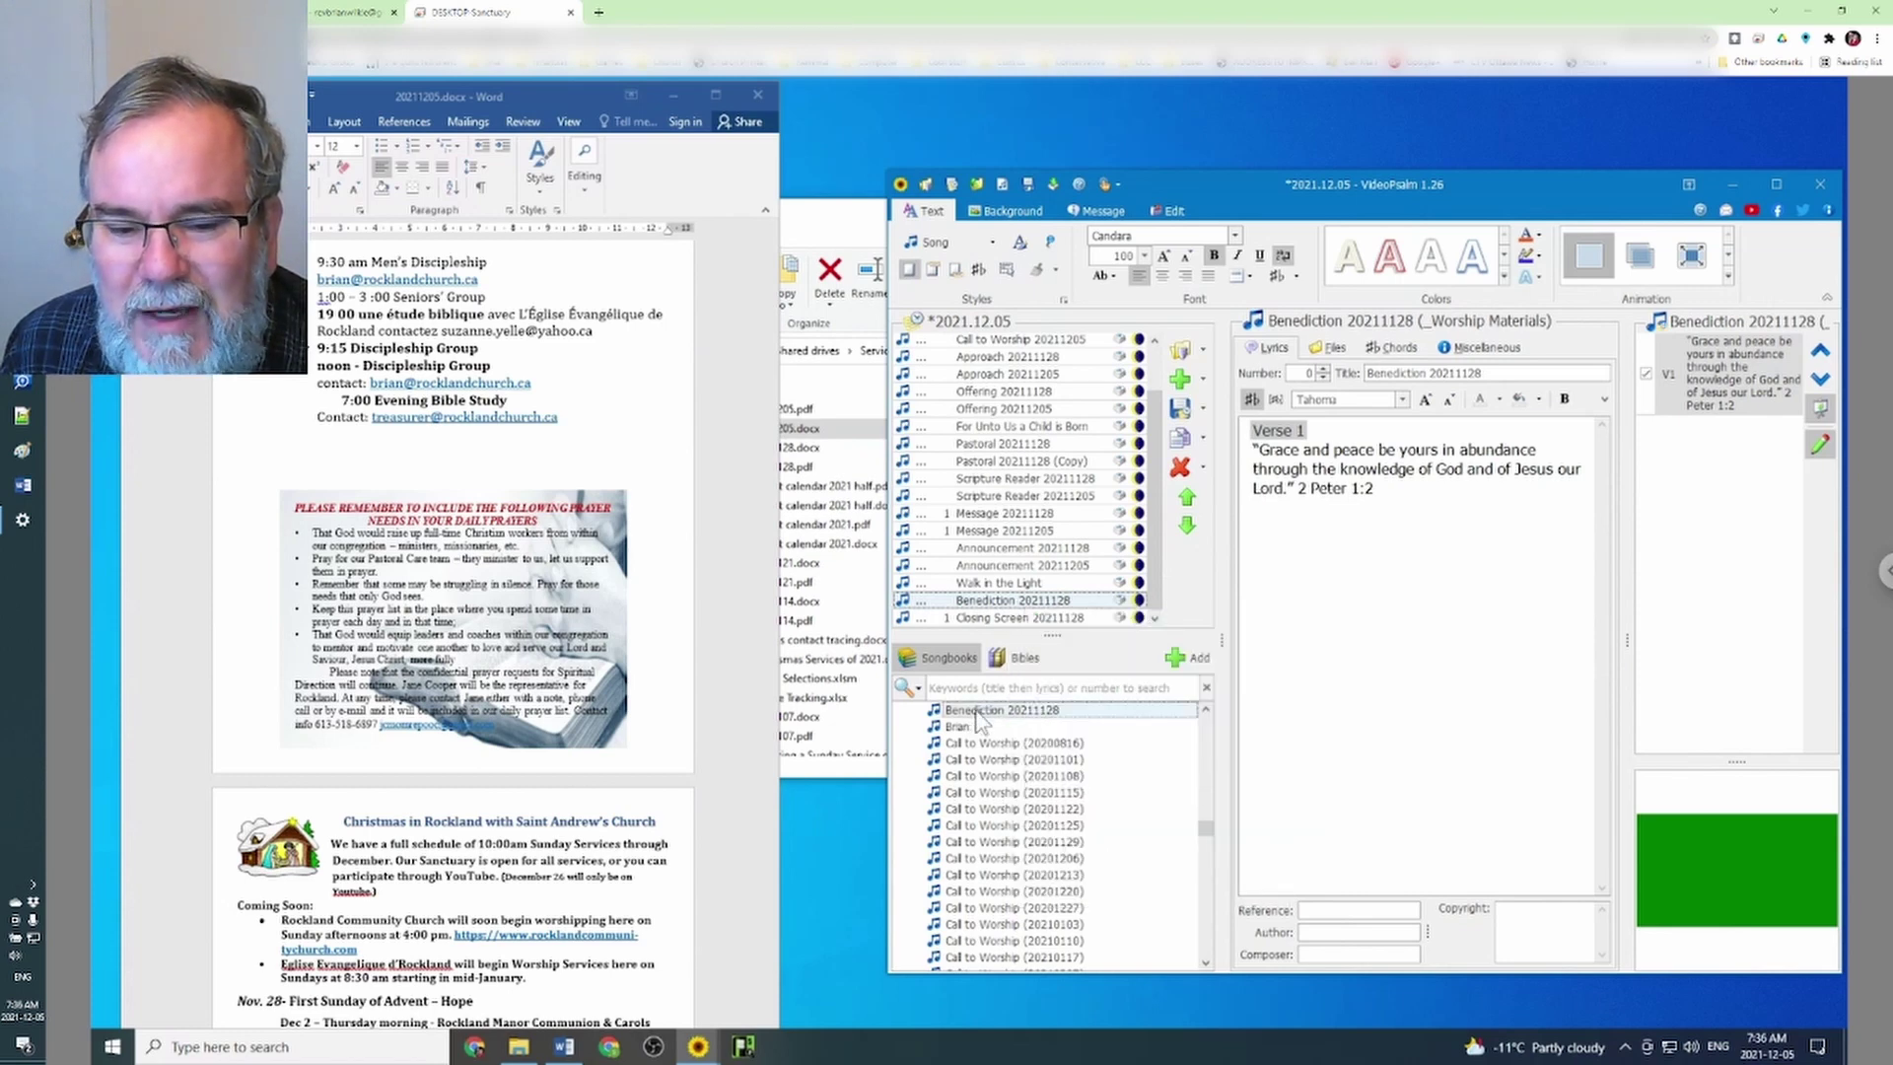
right_click(981, 716)
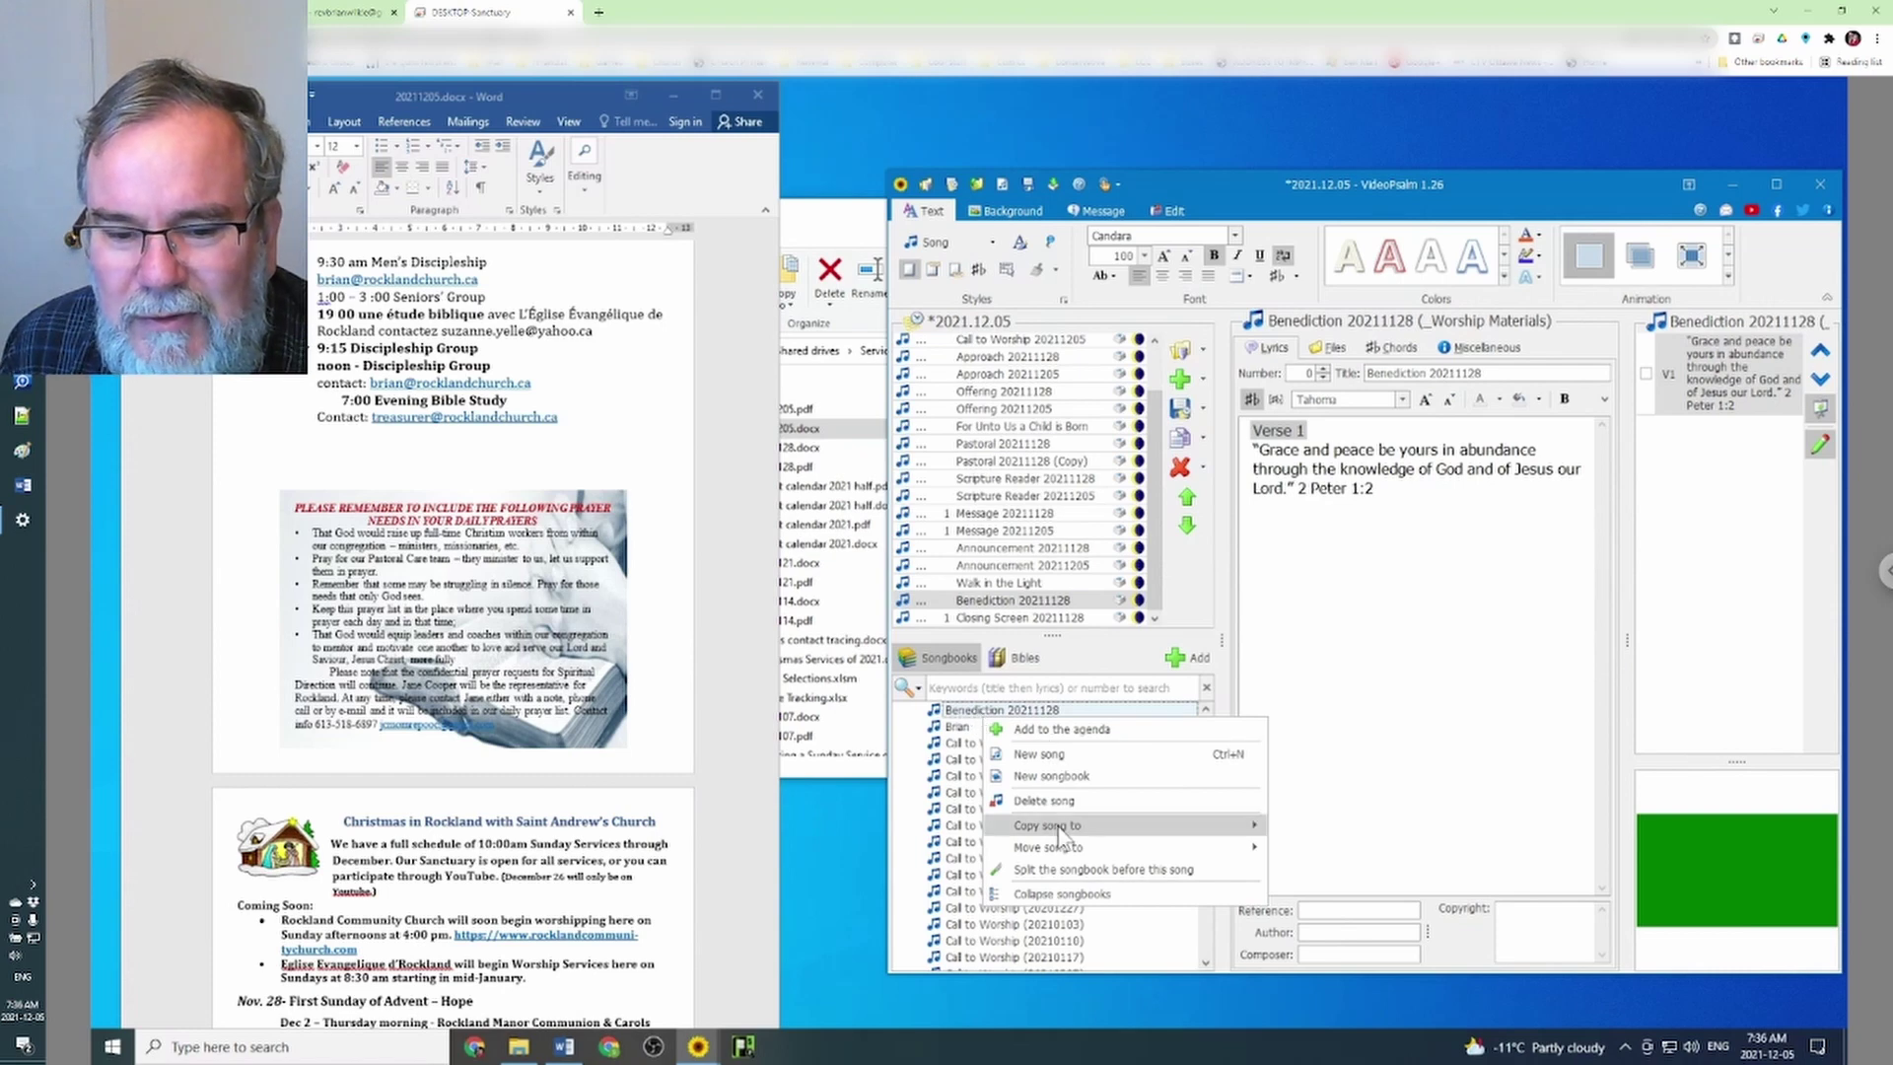
mouse_move(1062, 836)
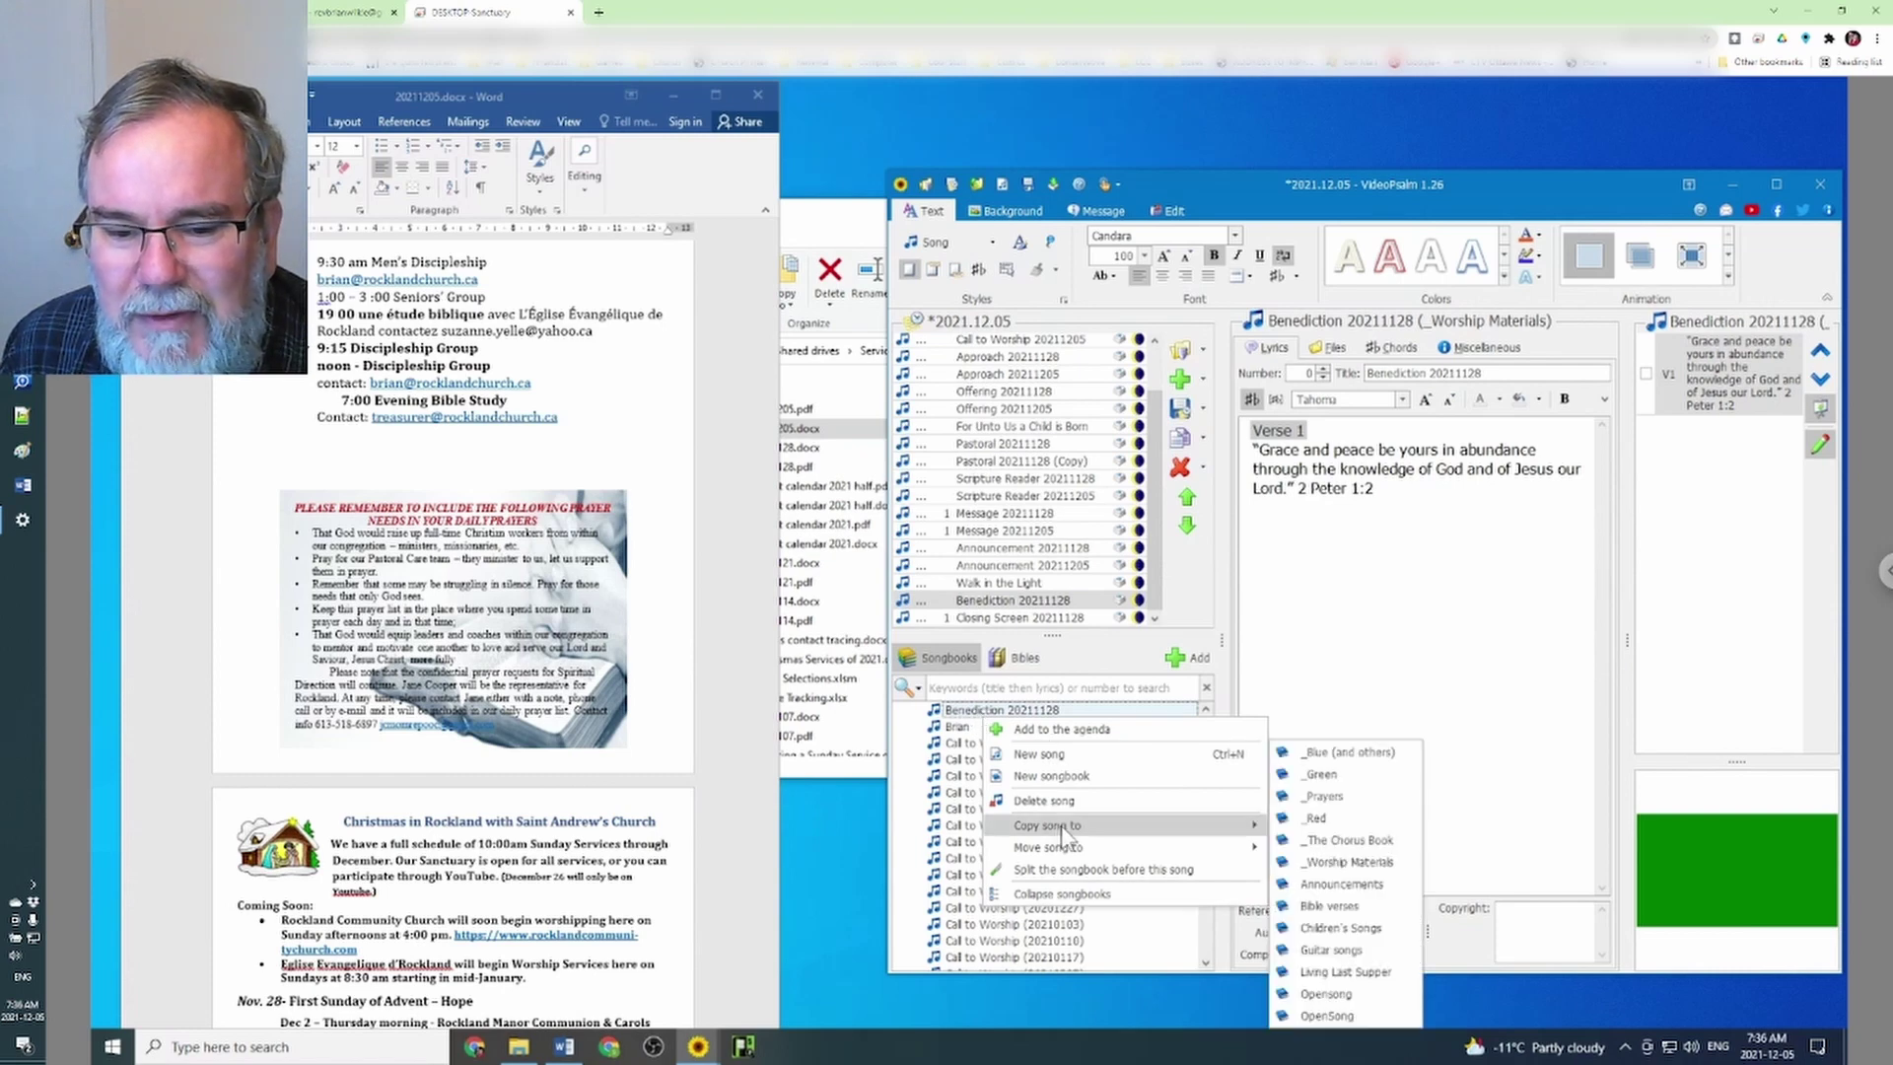
left_click(1341, 864)
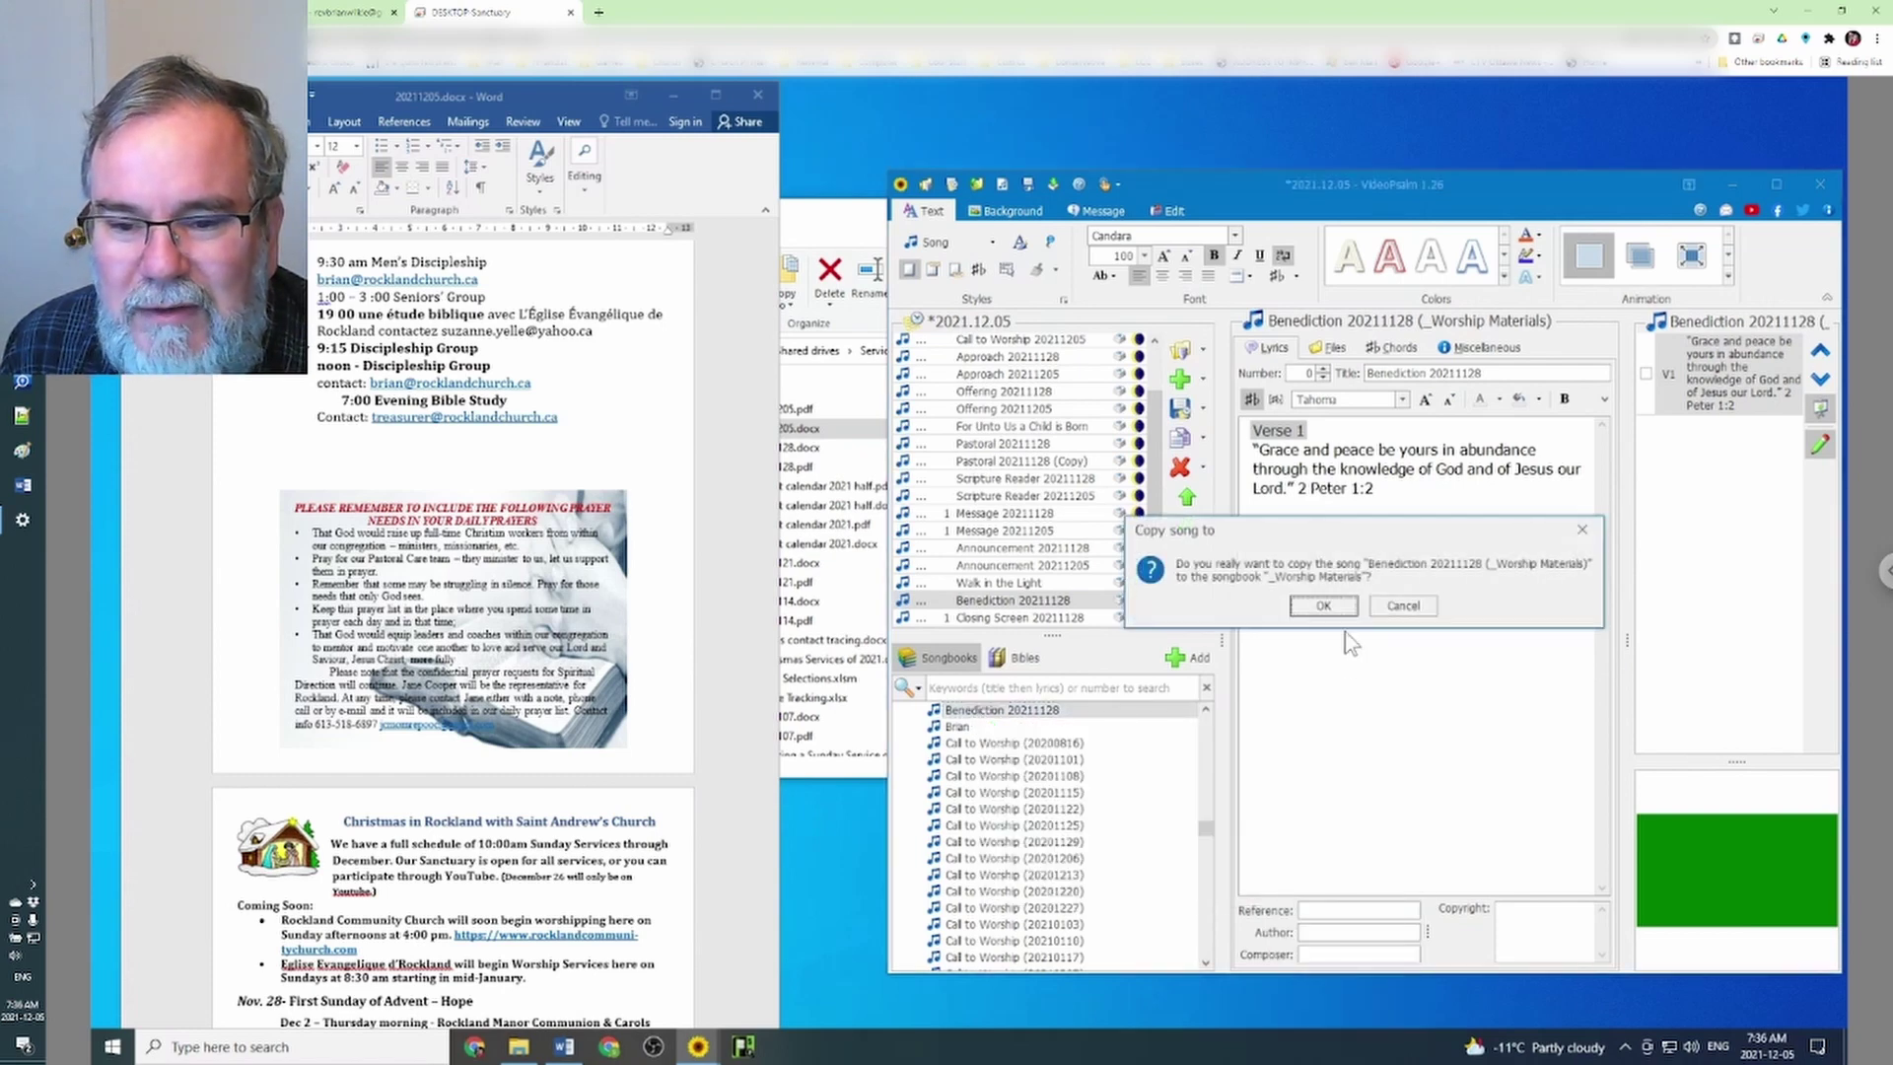
left_click(1324, 604)
In the Word service order, cut the 1 Corinthians 1:2–3 quotation that follows the Benediction heading
scroll(441, 592, "up", 8)
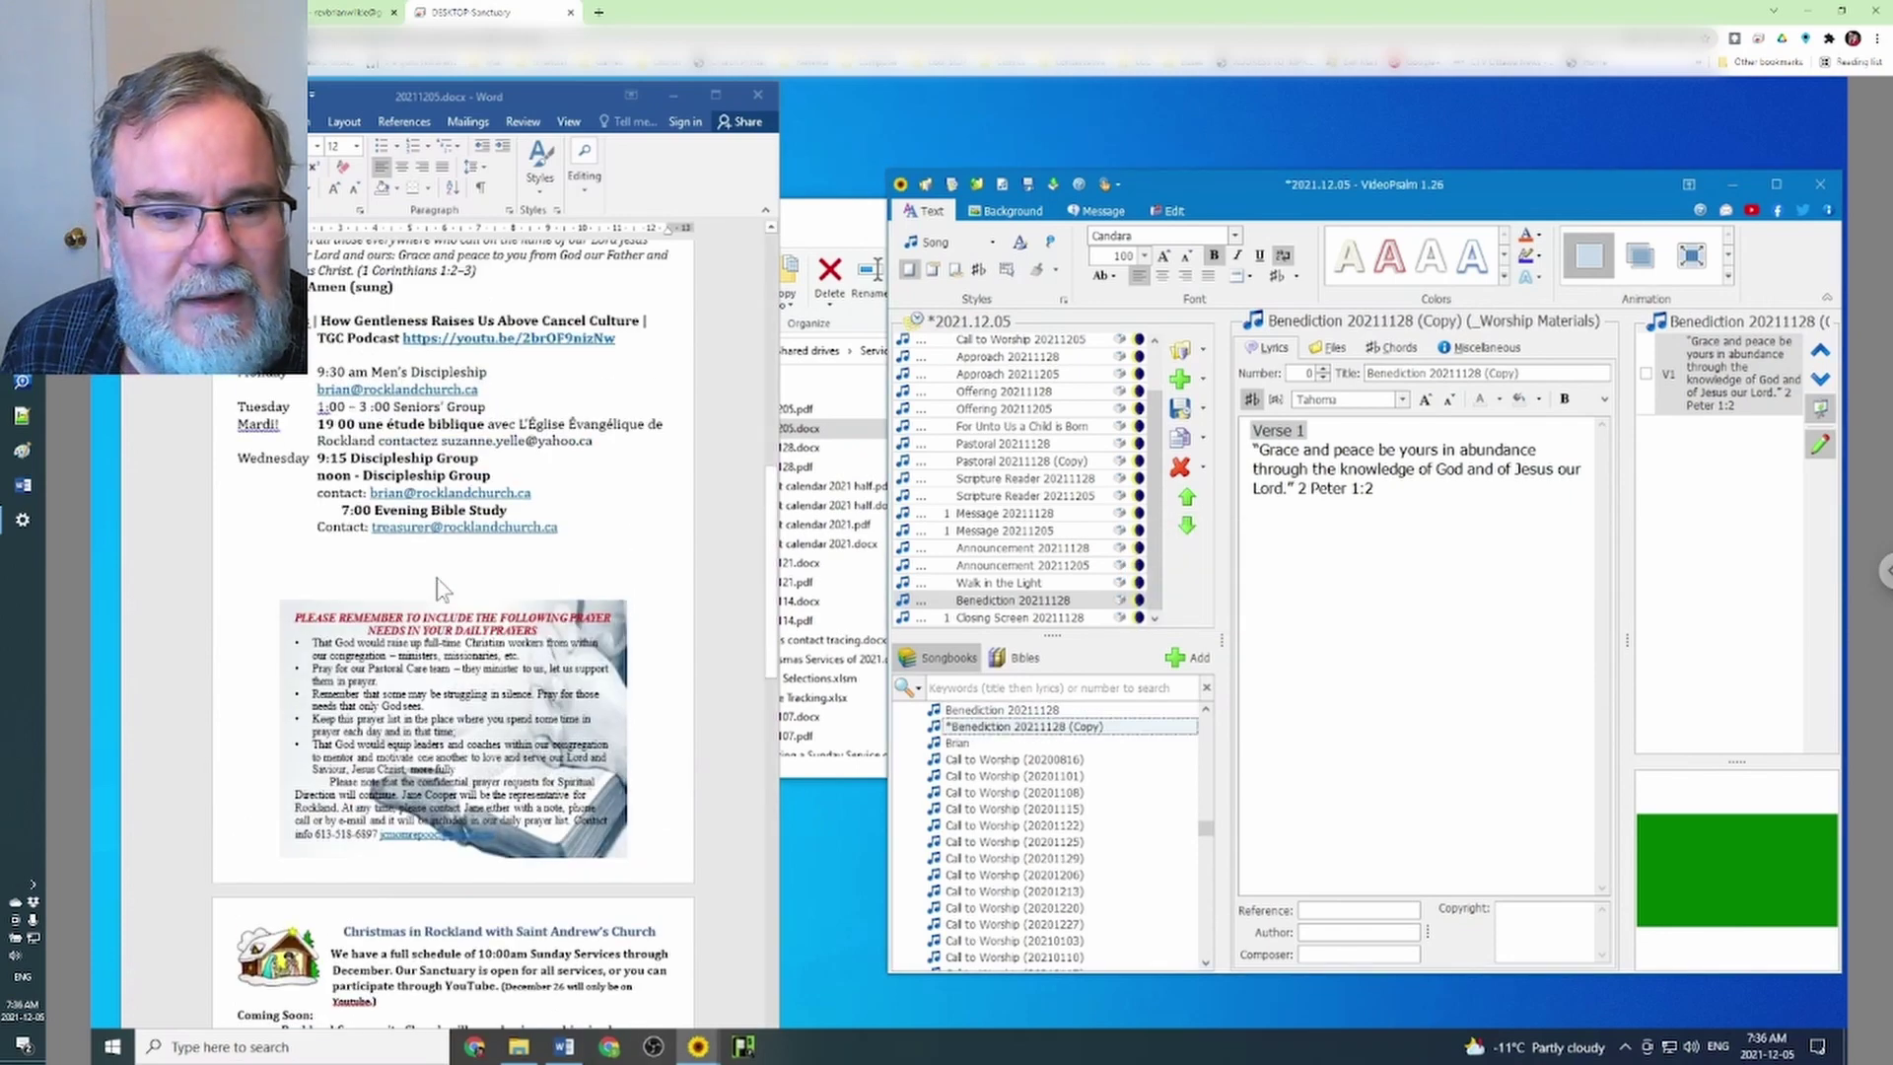
scroll(437, 577, "up", 1)
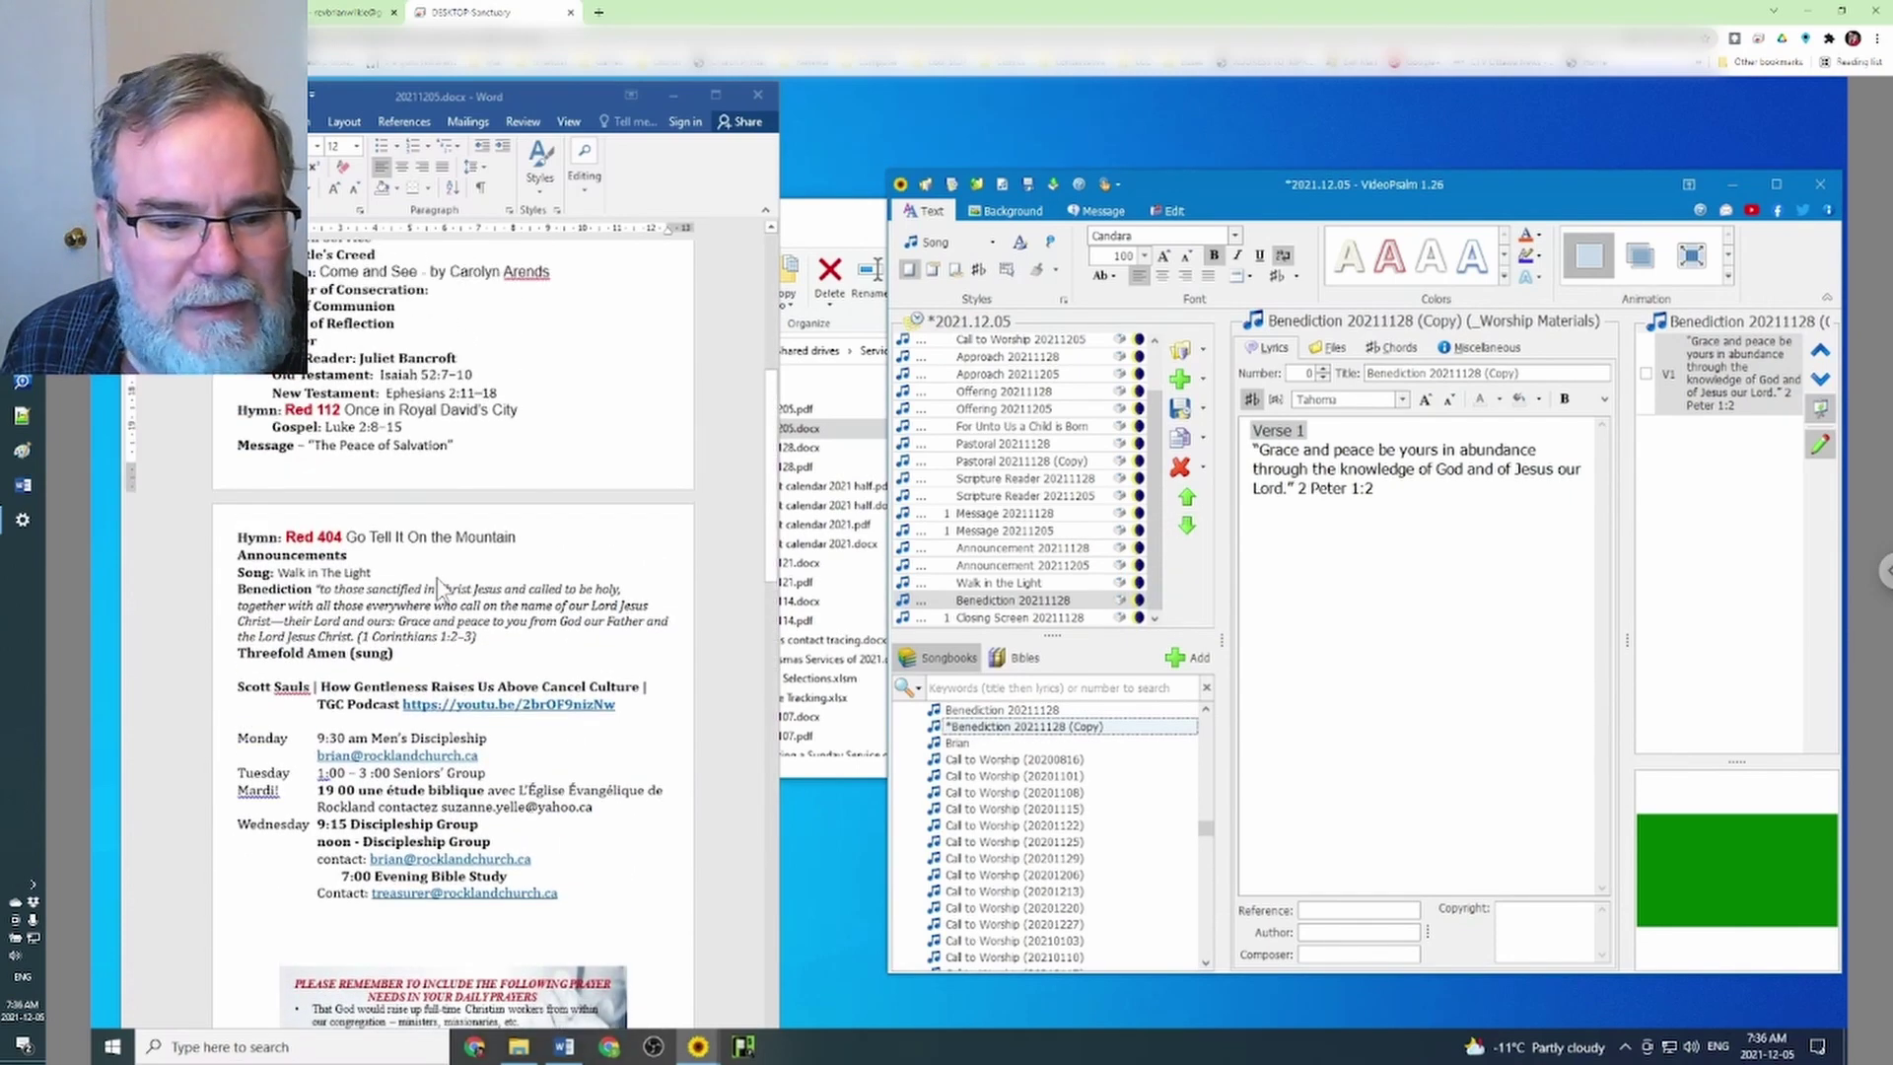
mouse_move(481, 638)
left_mouse_down()
mouse_move(338, 597)
mouse_move(409, 603)
mouse_move(424, 607)
mouse_move(329, 605)
mouse_move(321, 585)
mouse_move(493, 633)
left_mouse_up()
key("ctrl+c")
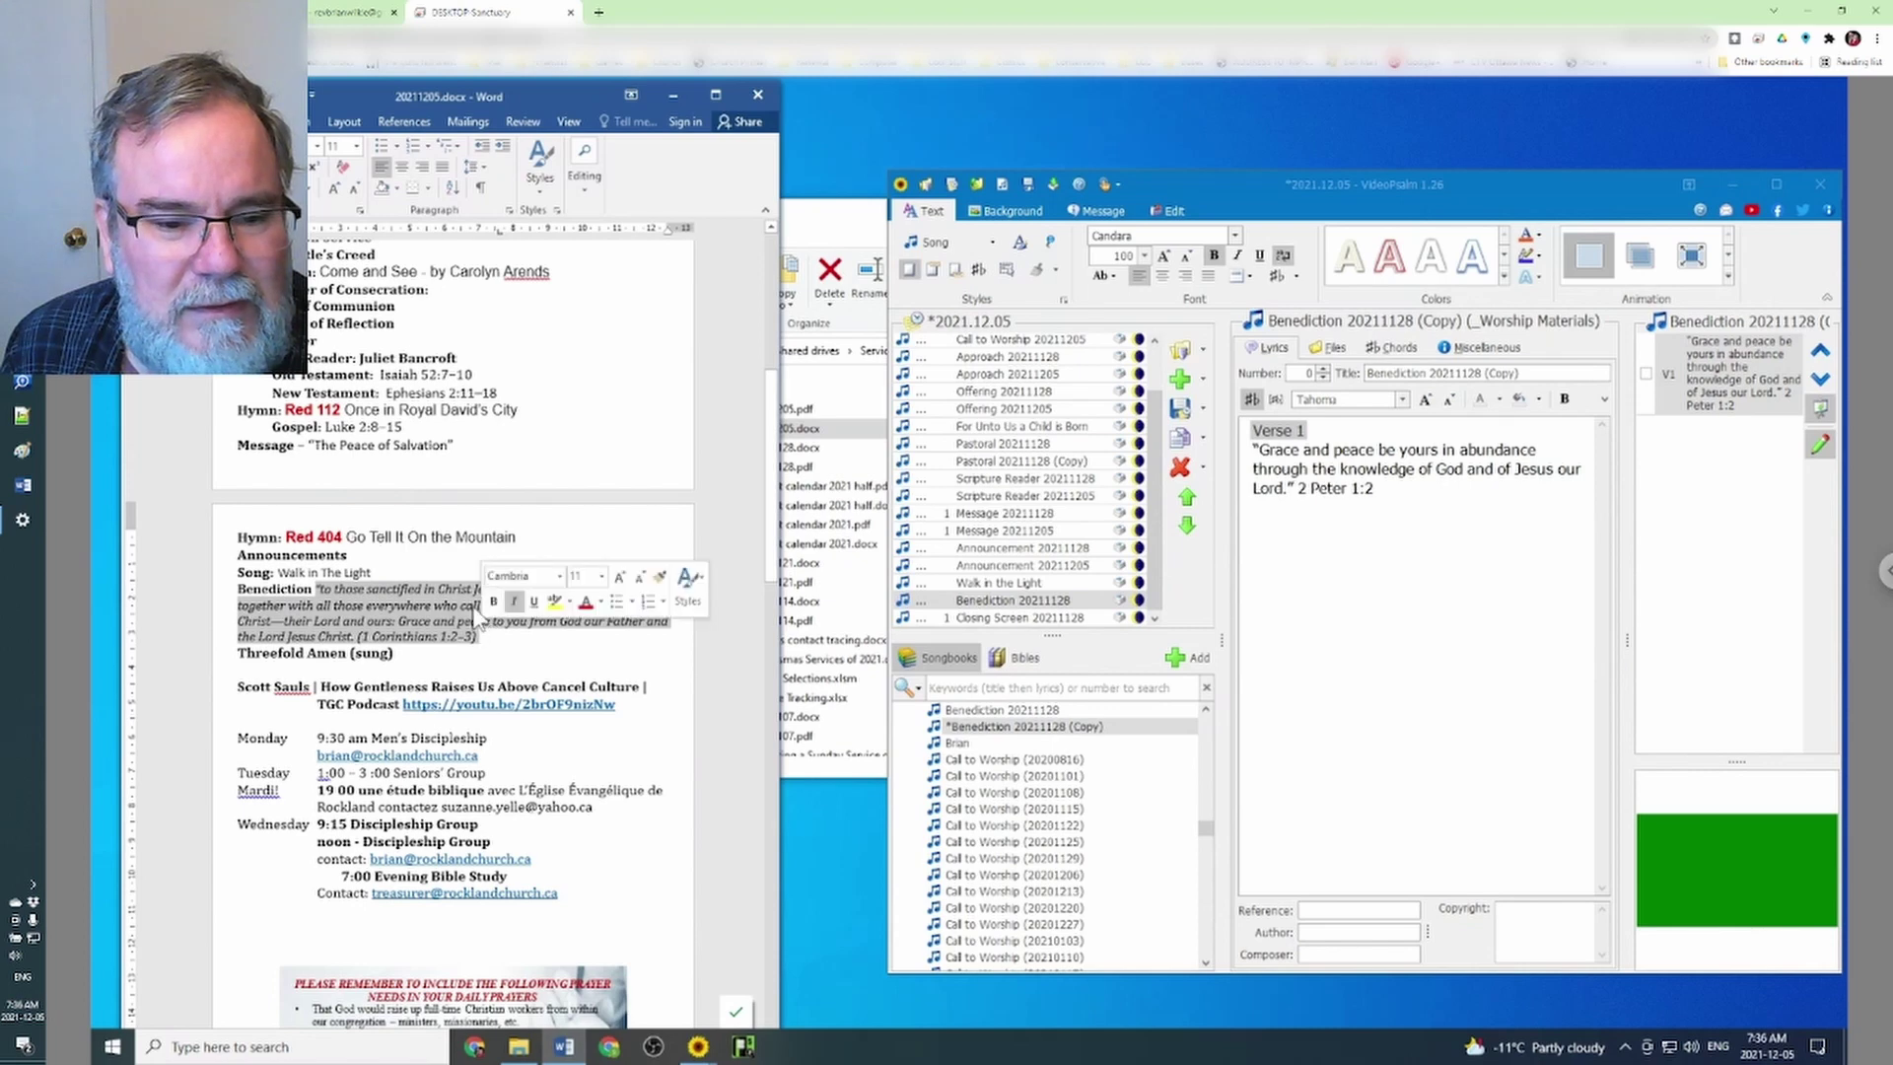
right_click(475, 604)
left_click(517, 621)
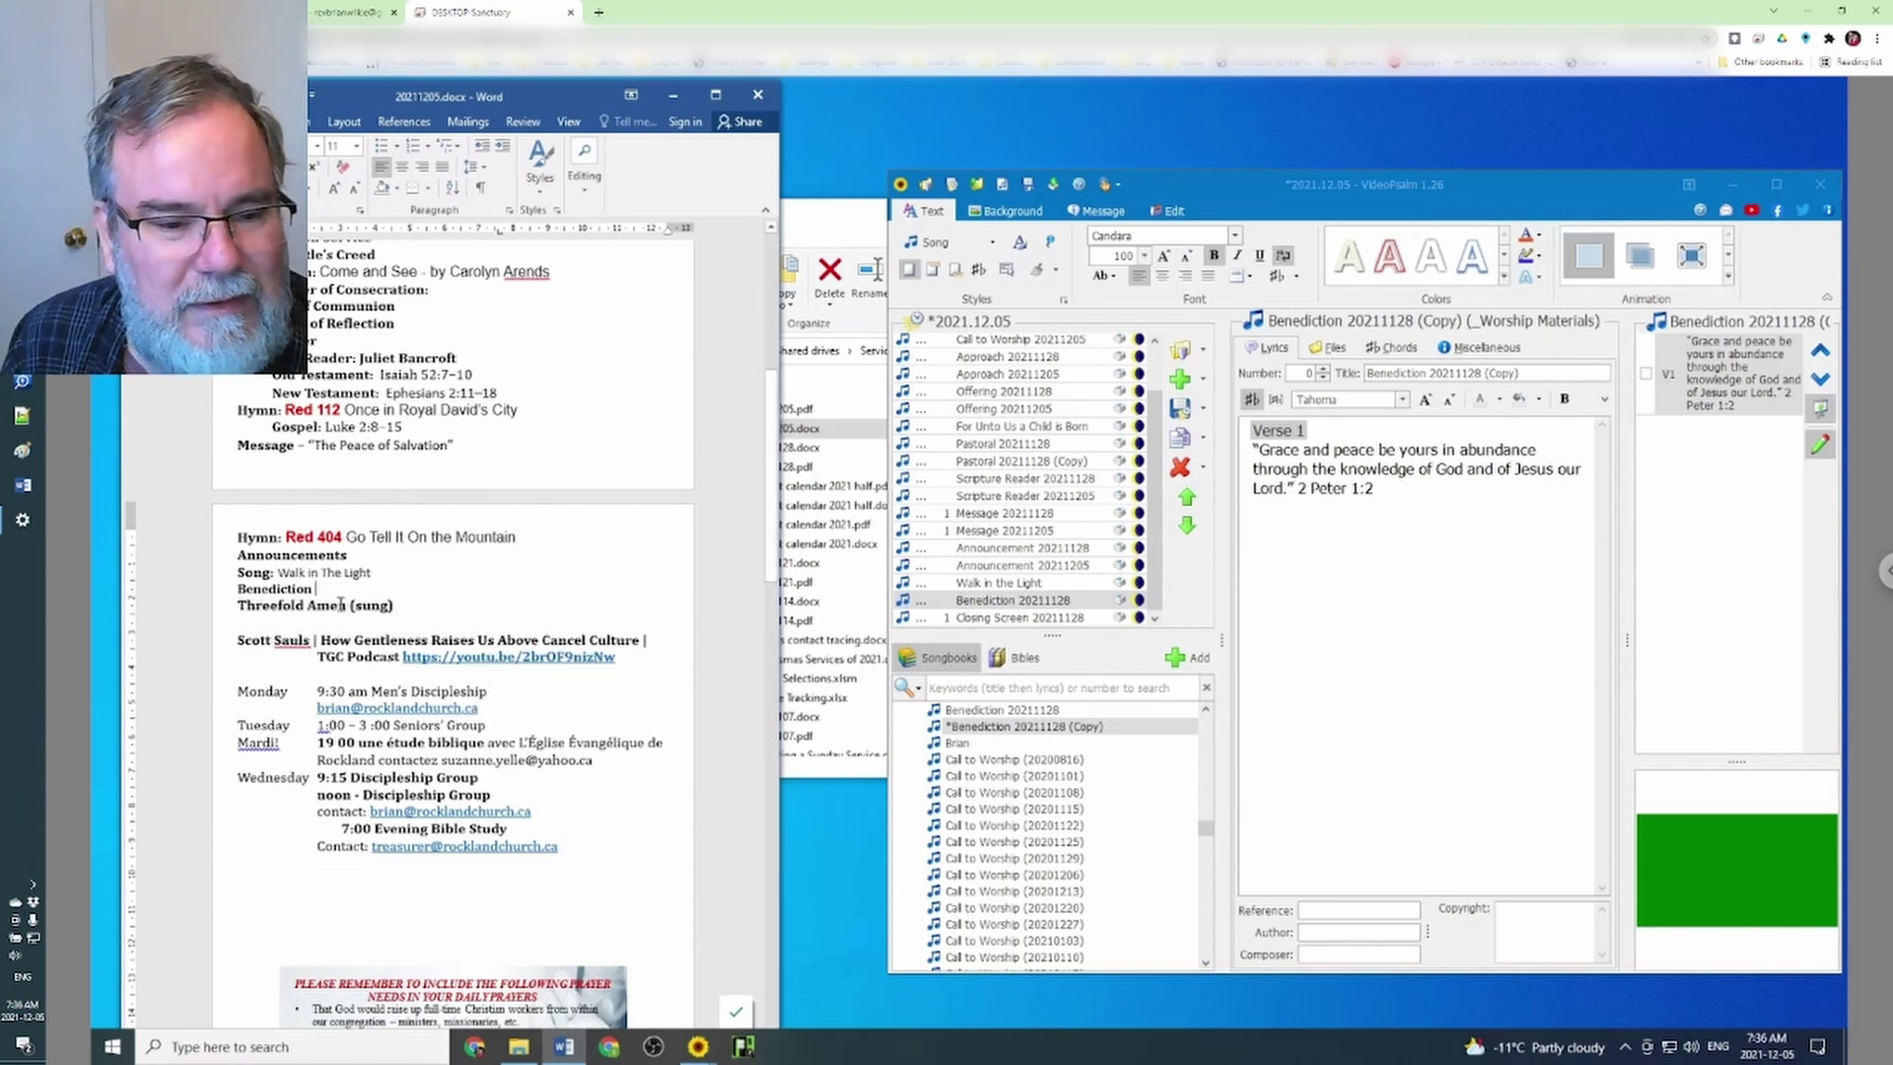
Paste the quotation back after the Benediction heading in the service order, keeping it in non-bold italics
right_click(340, 595)
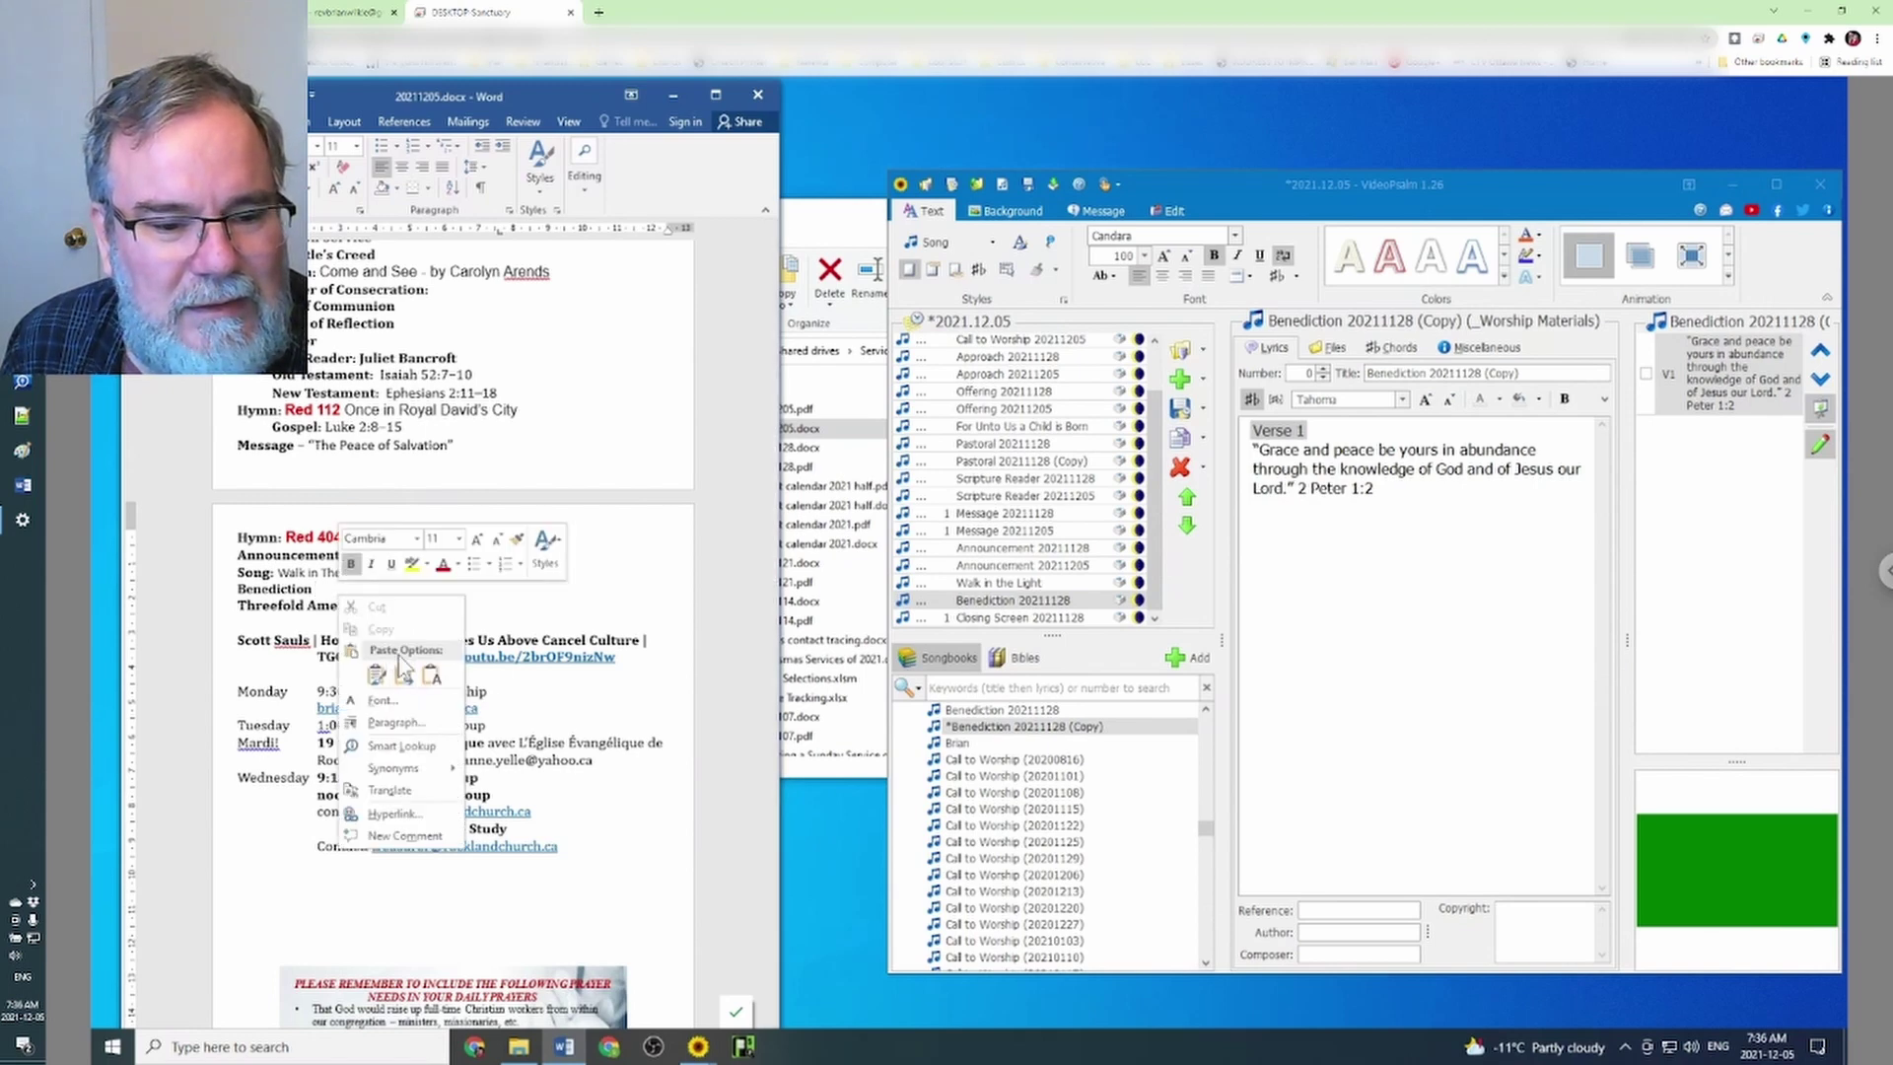
left_click(431, 675)
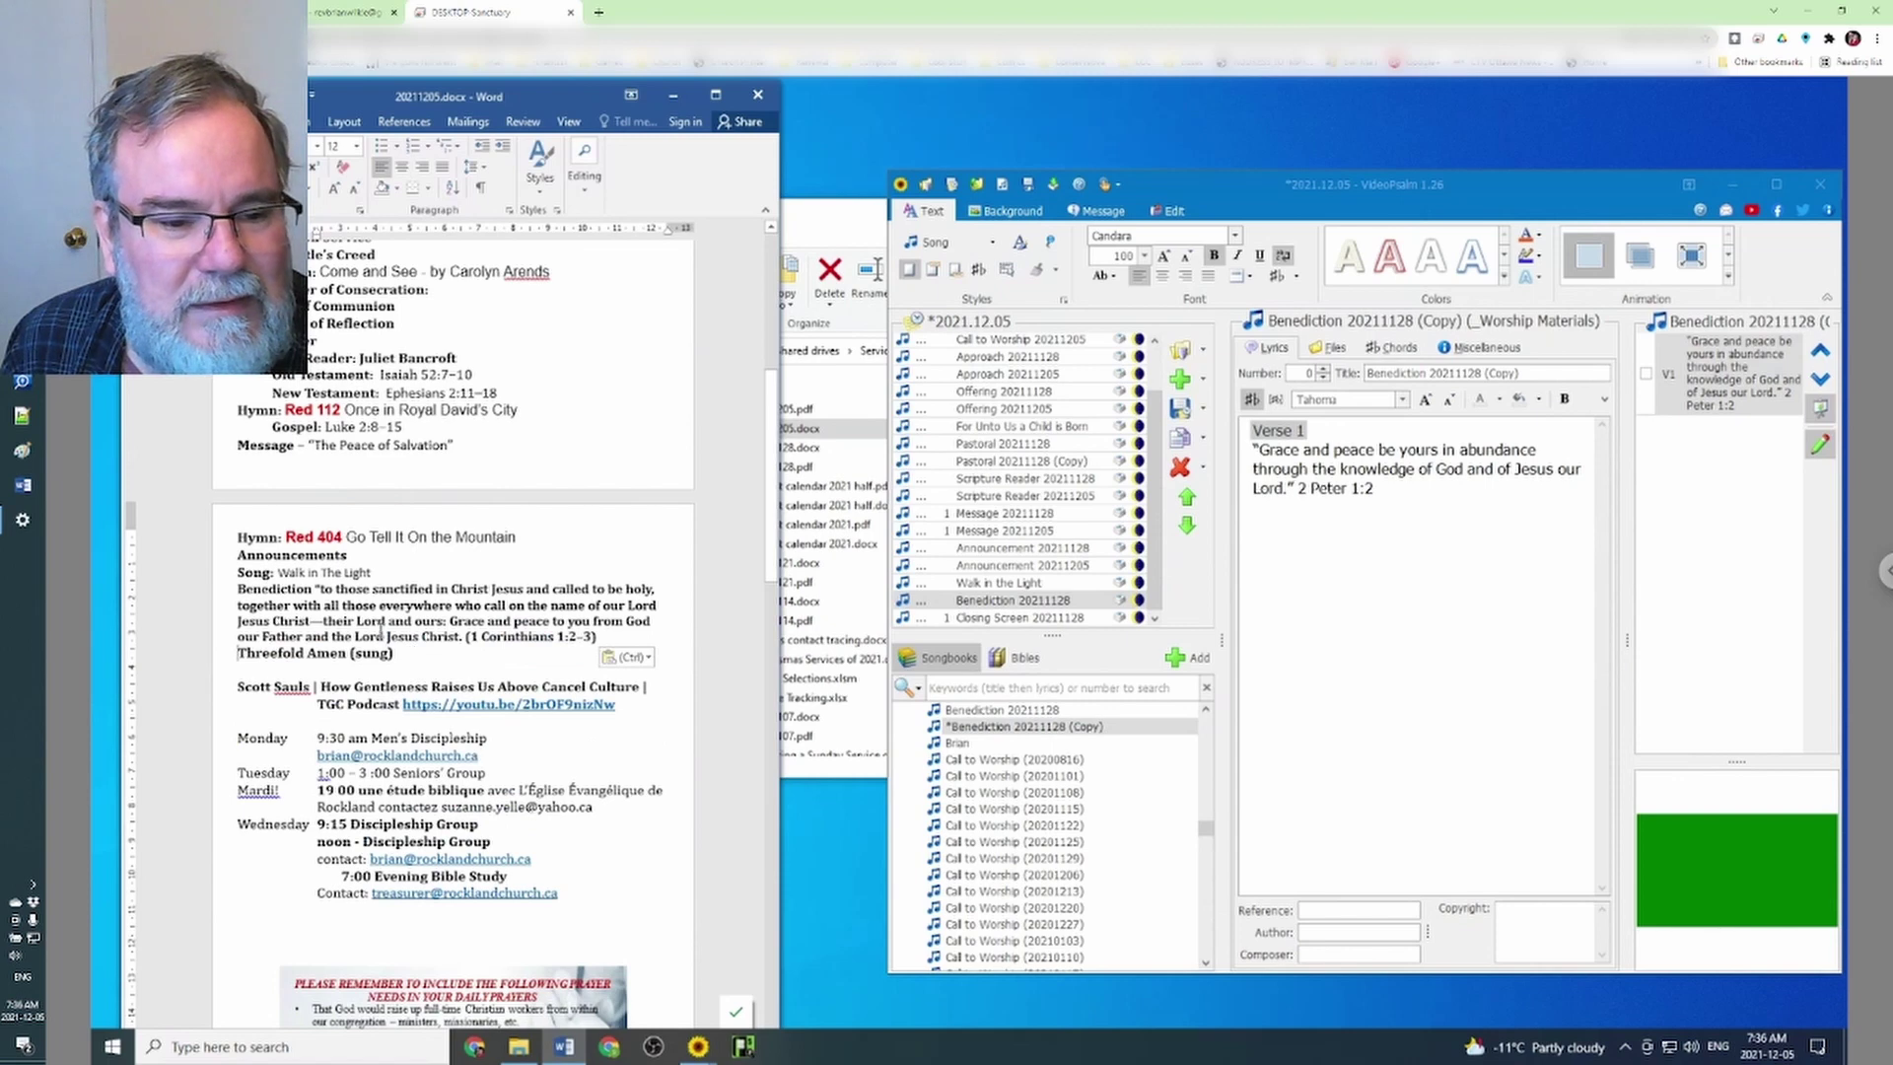
left_click(629, 657)
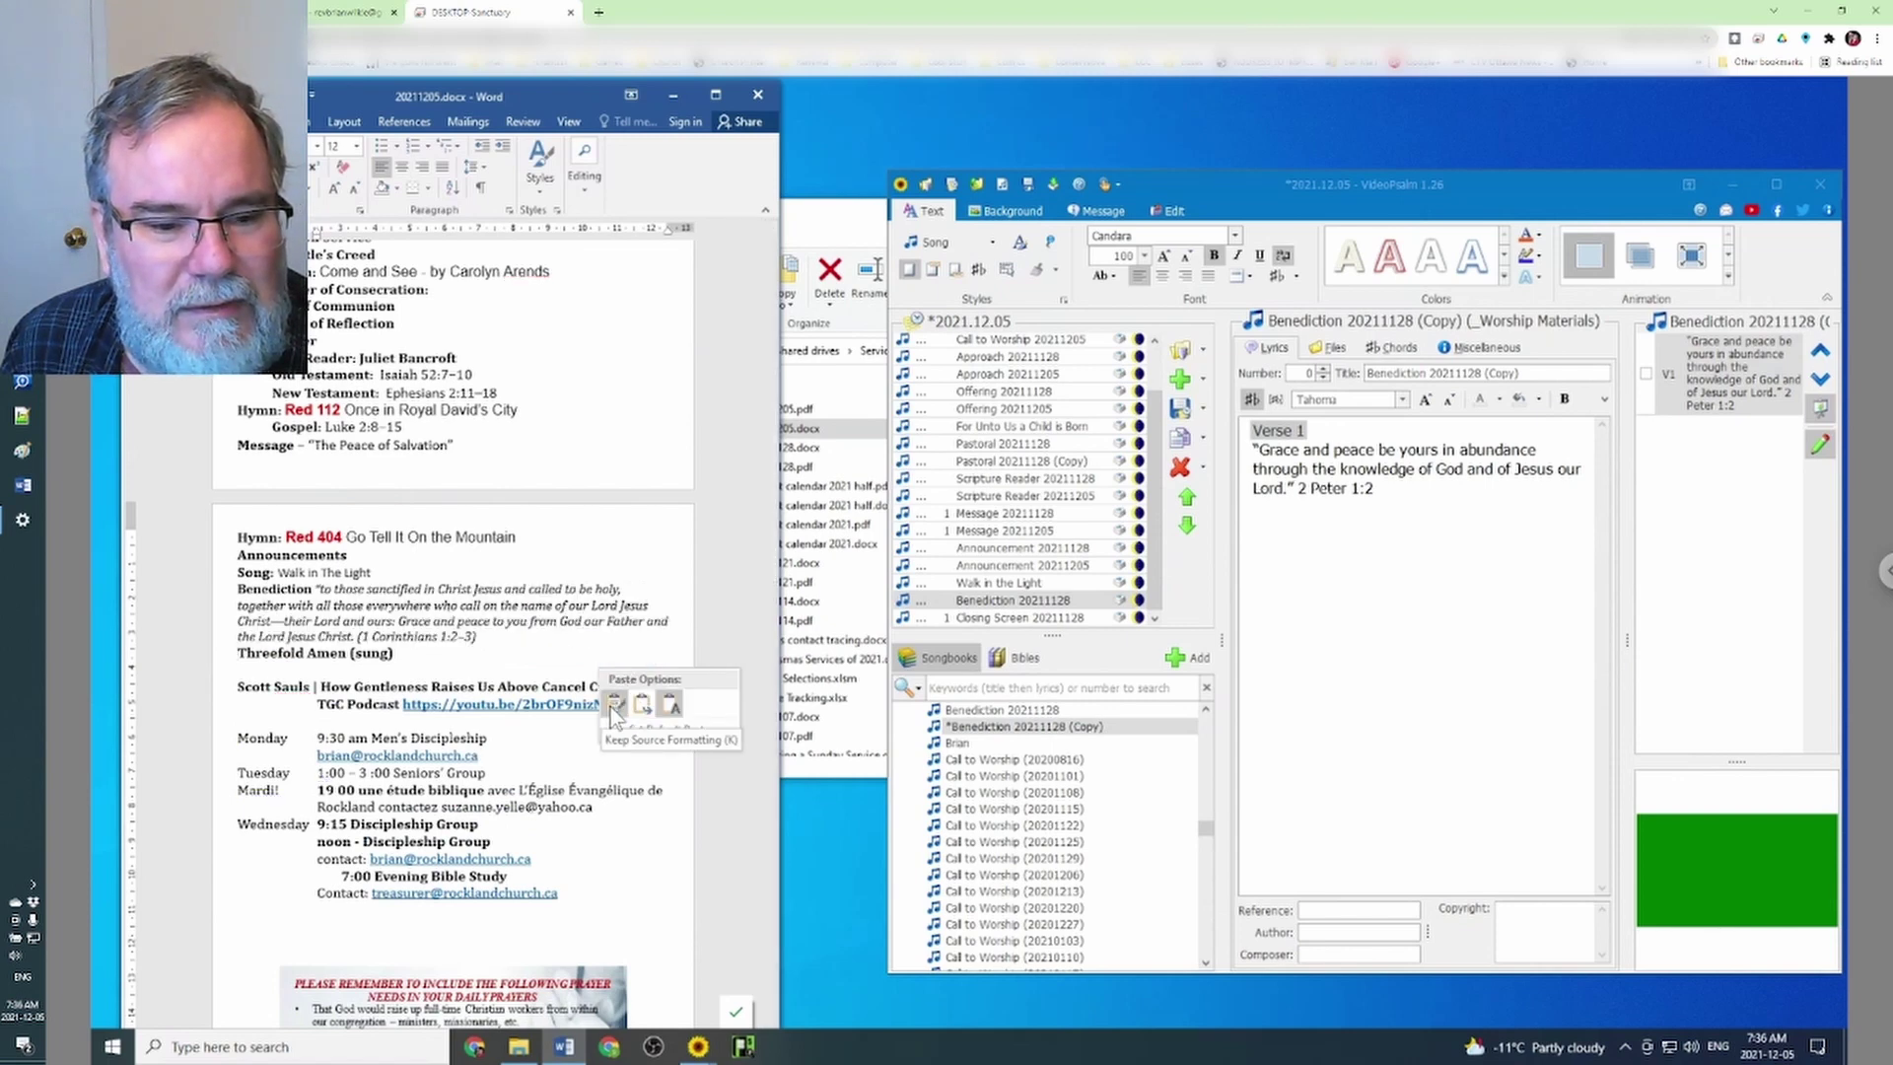
left_click(643, 706)
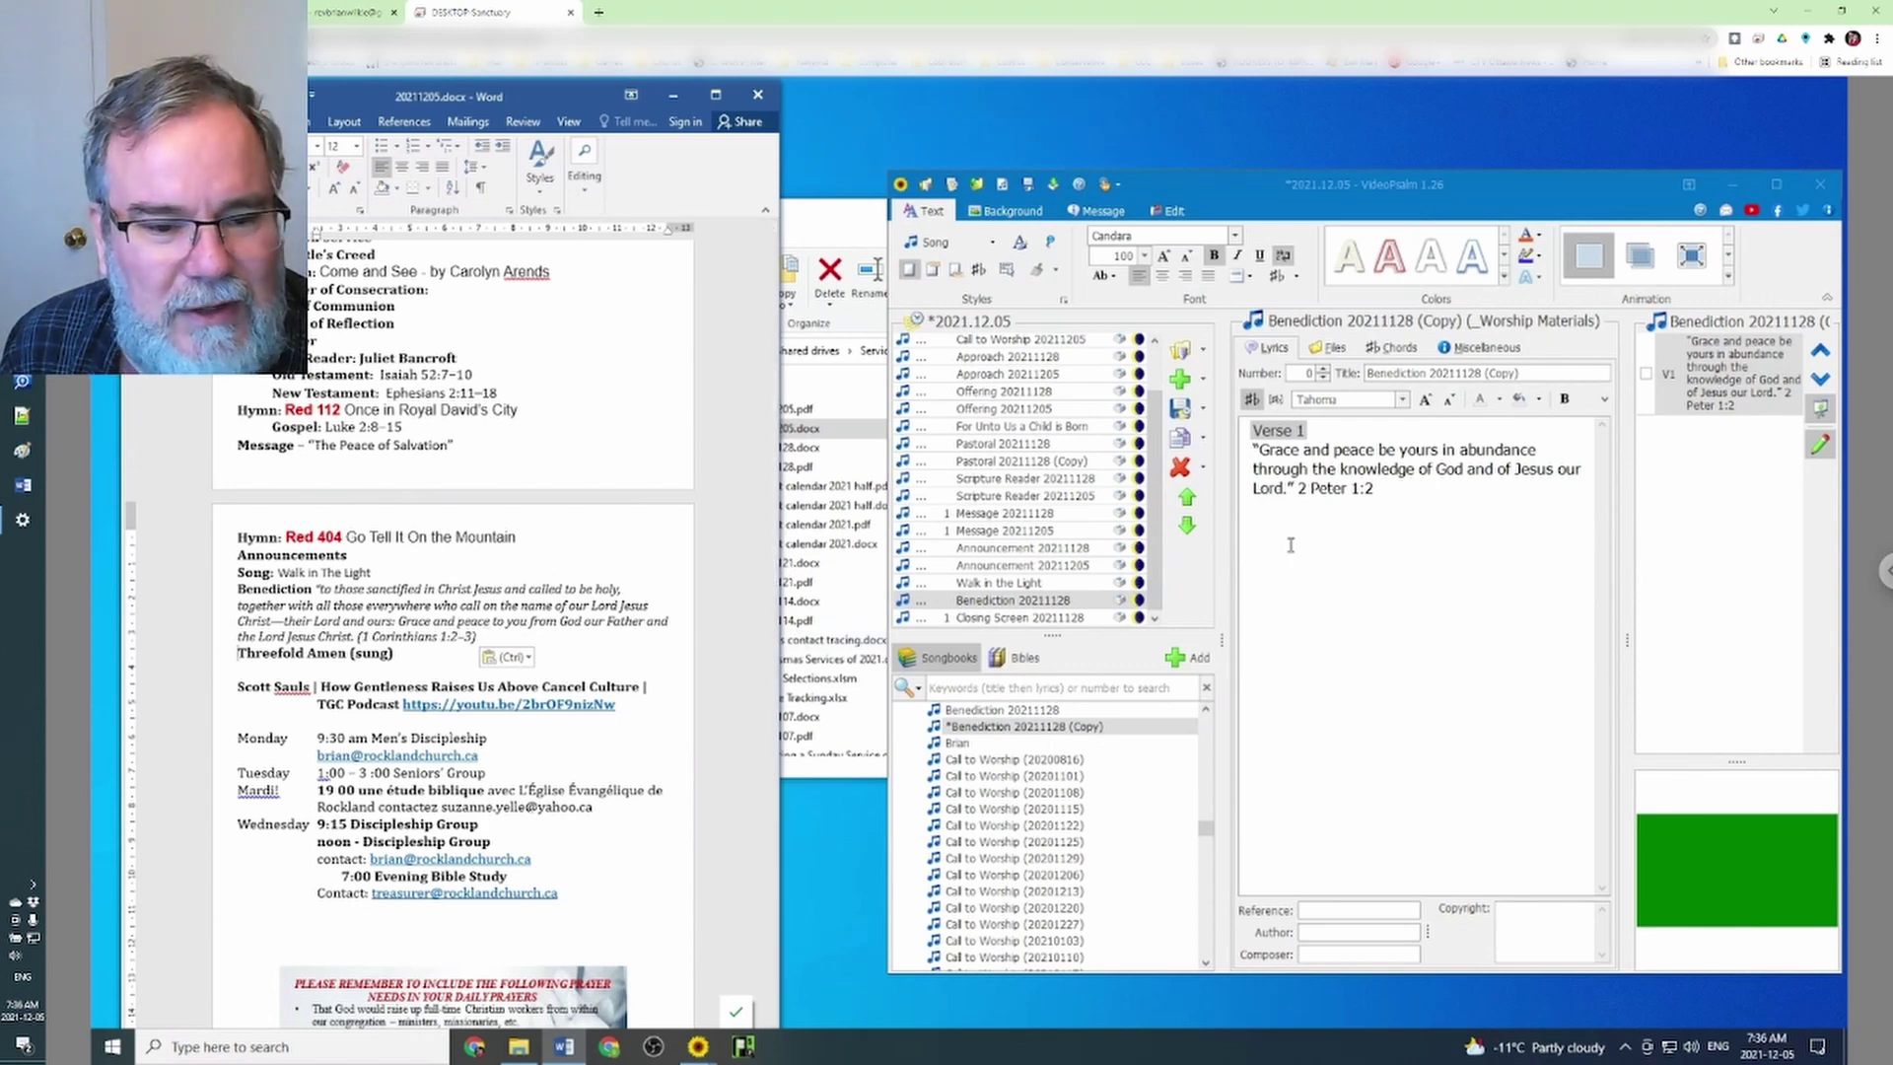
In VideoPsalm, replace the Benediction copy's verse with the 1 Corinthians 1:2–3 text and retitle the song Benediction 20211205
left_click_drag(1410, 496, 1263, 444)
right_click(1307, 459)
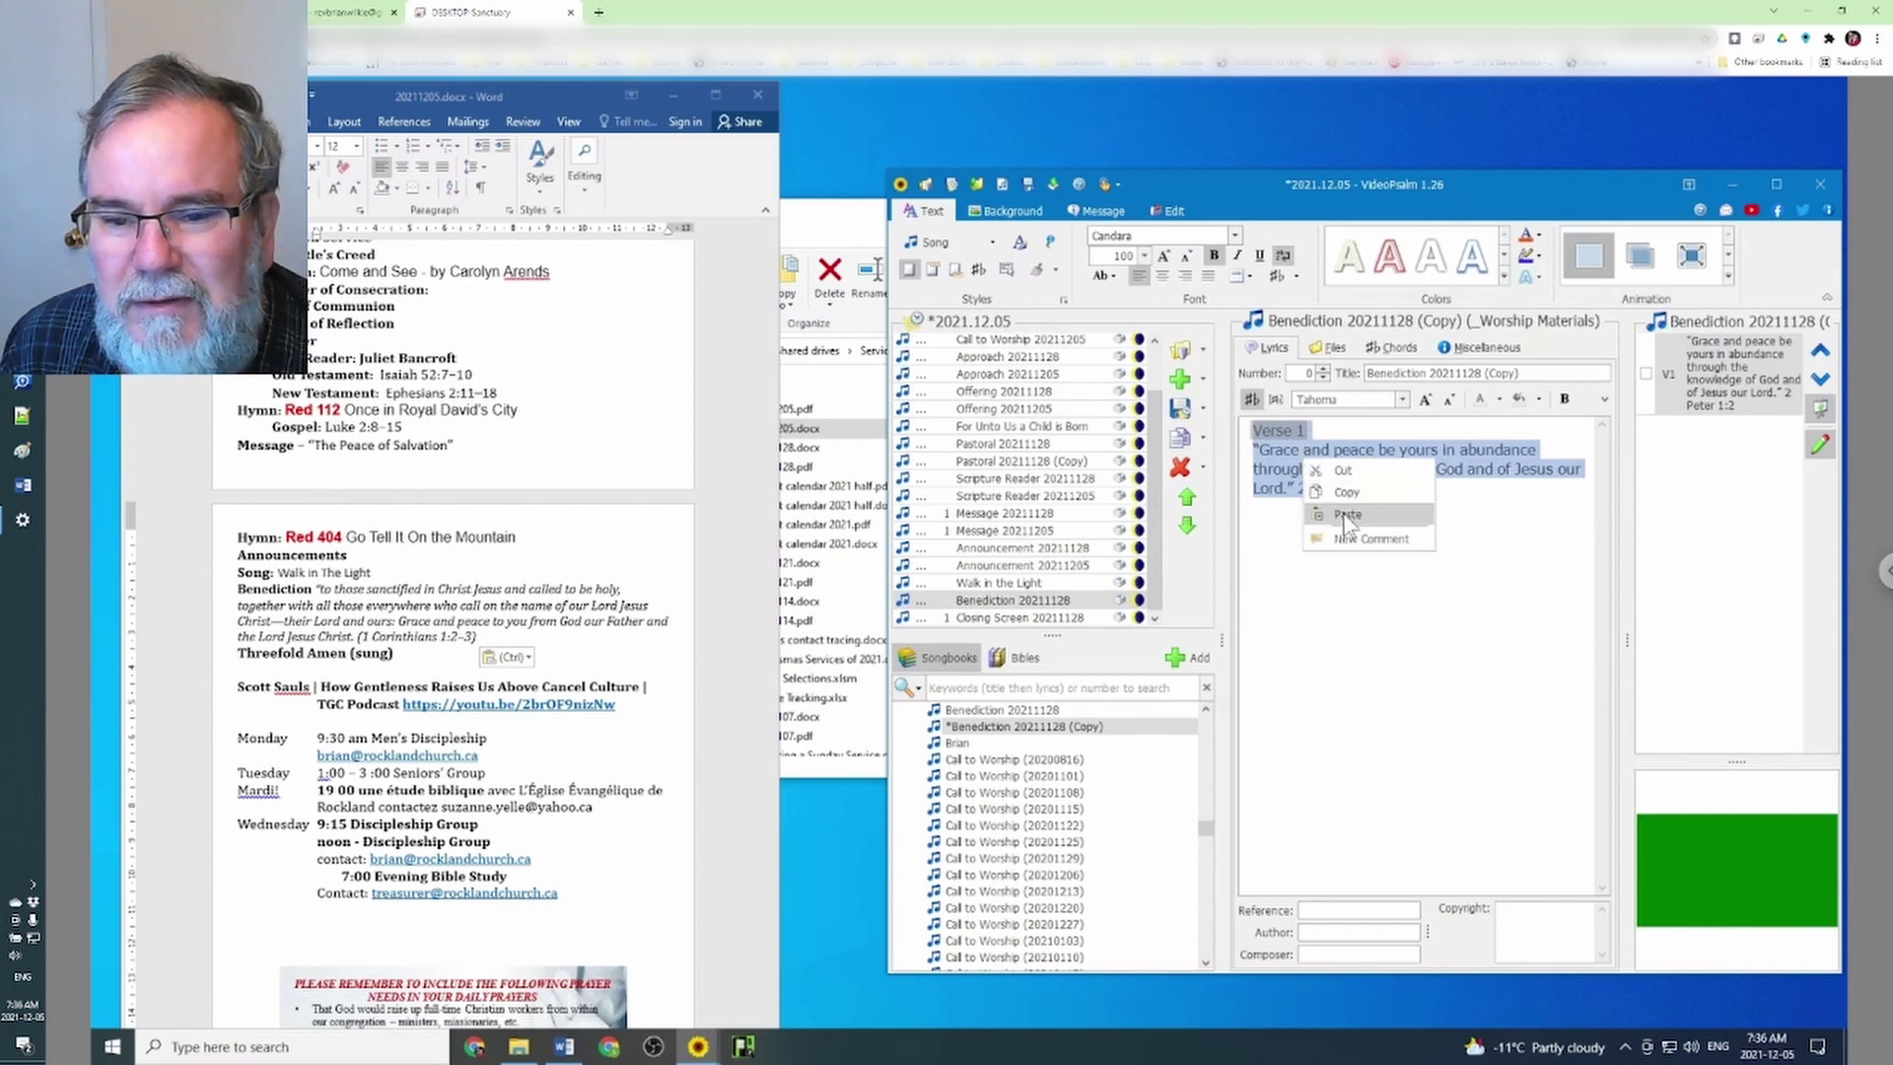
left_click(1347, 514)
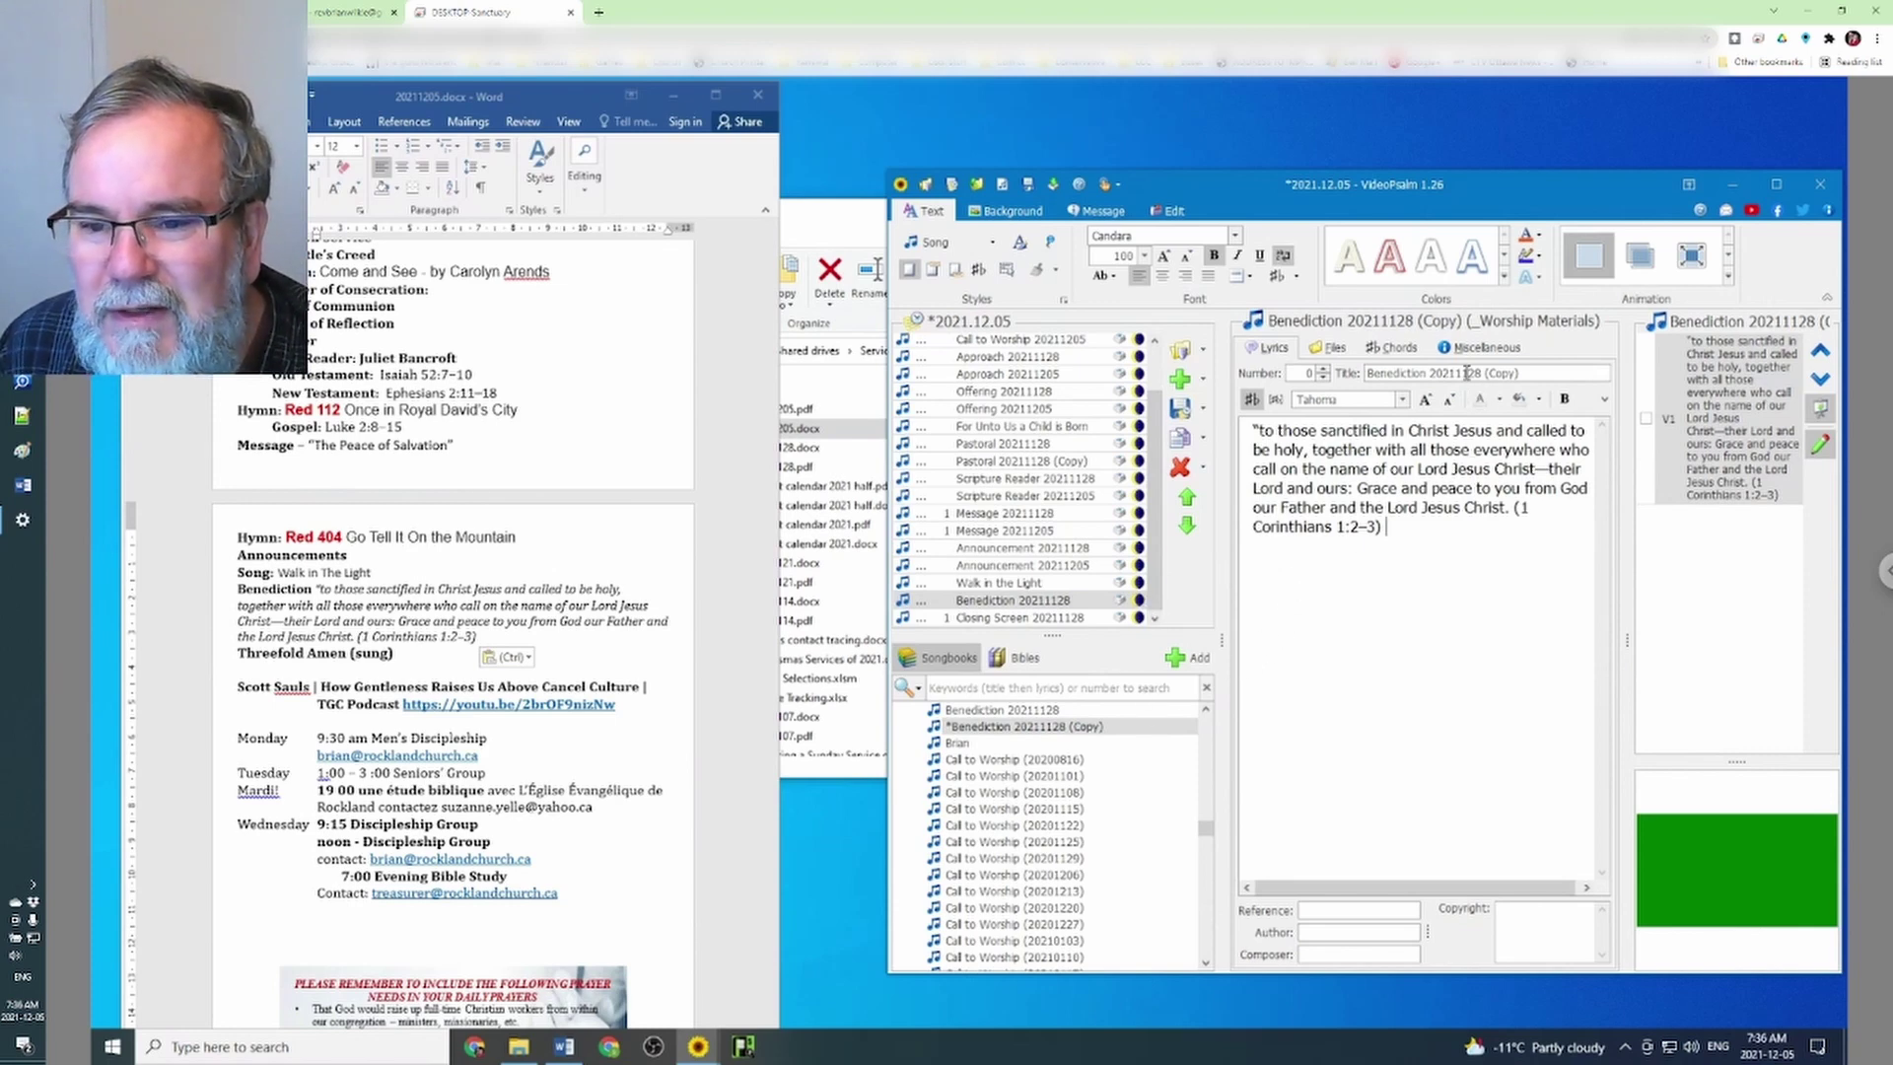
left_click_drag(1462, 373, 1553, 371)
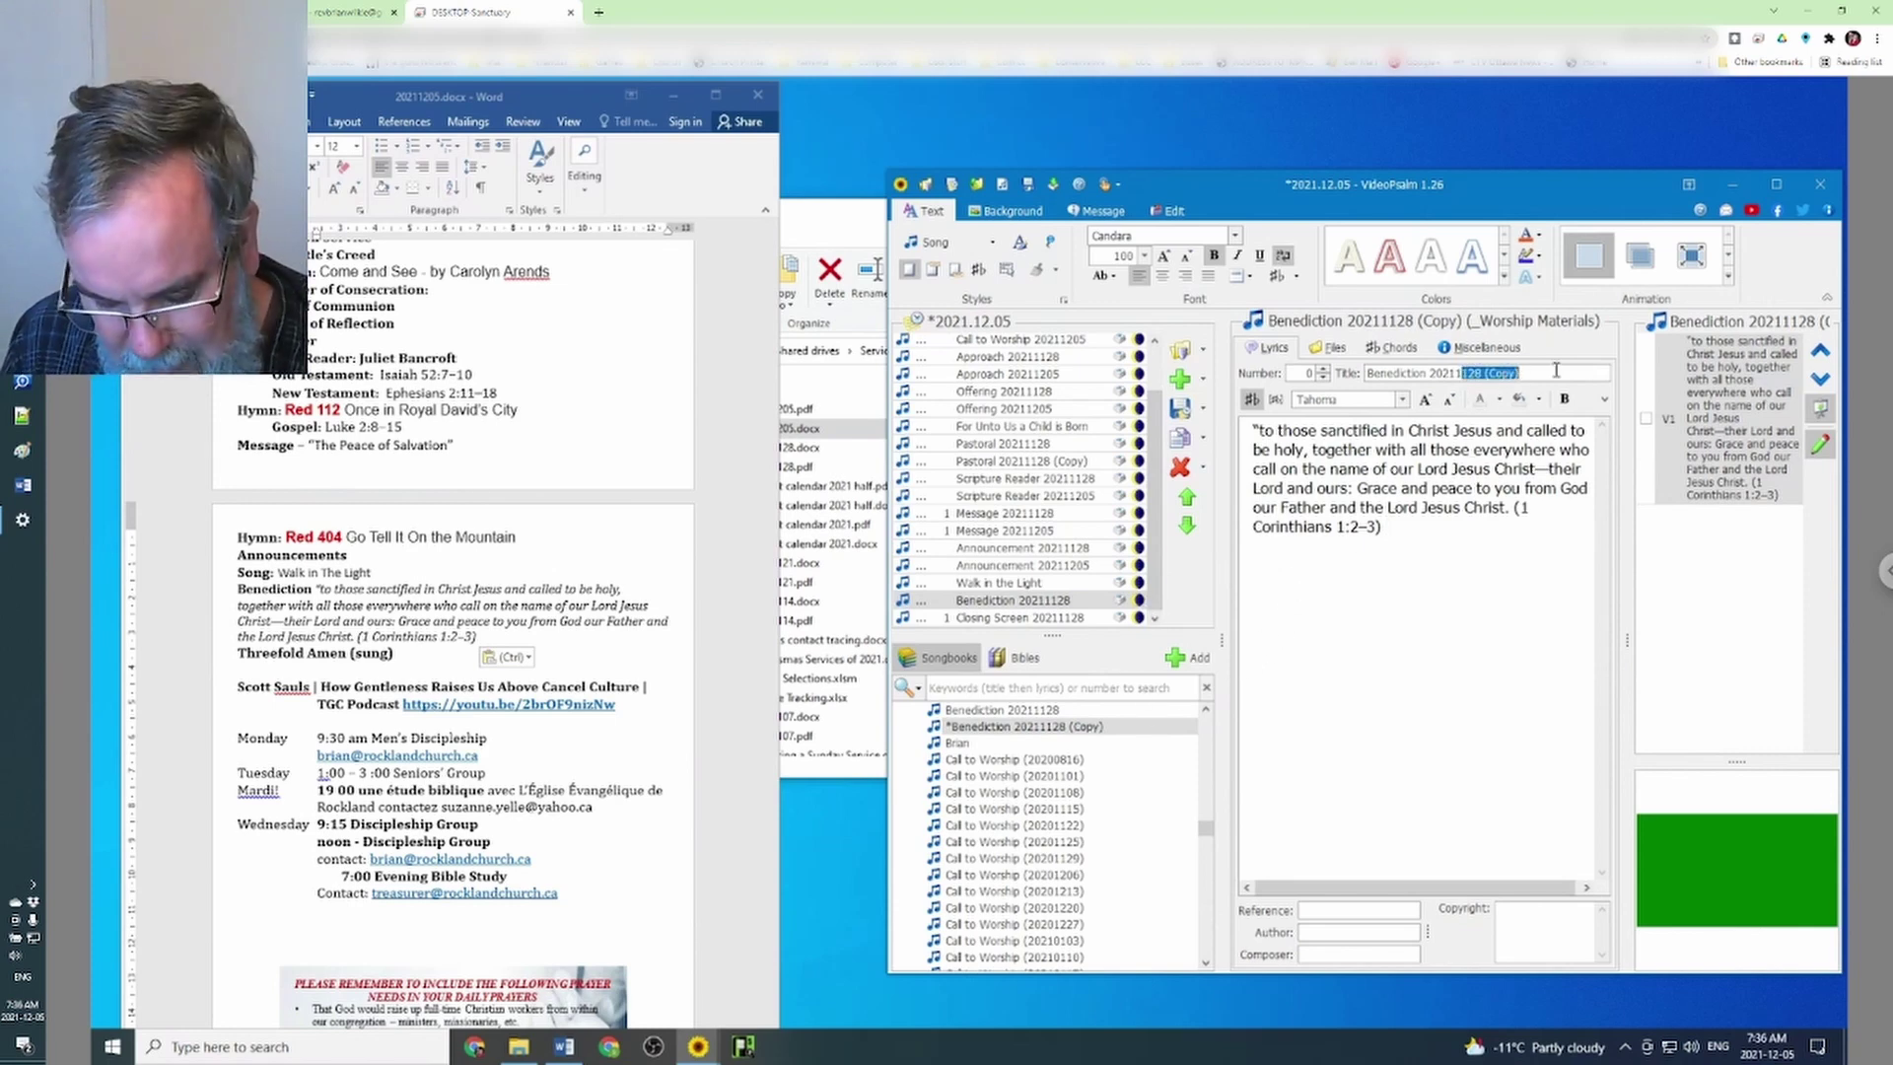
type("205")
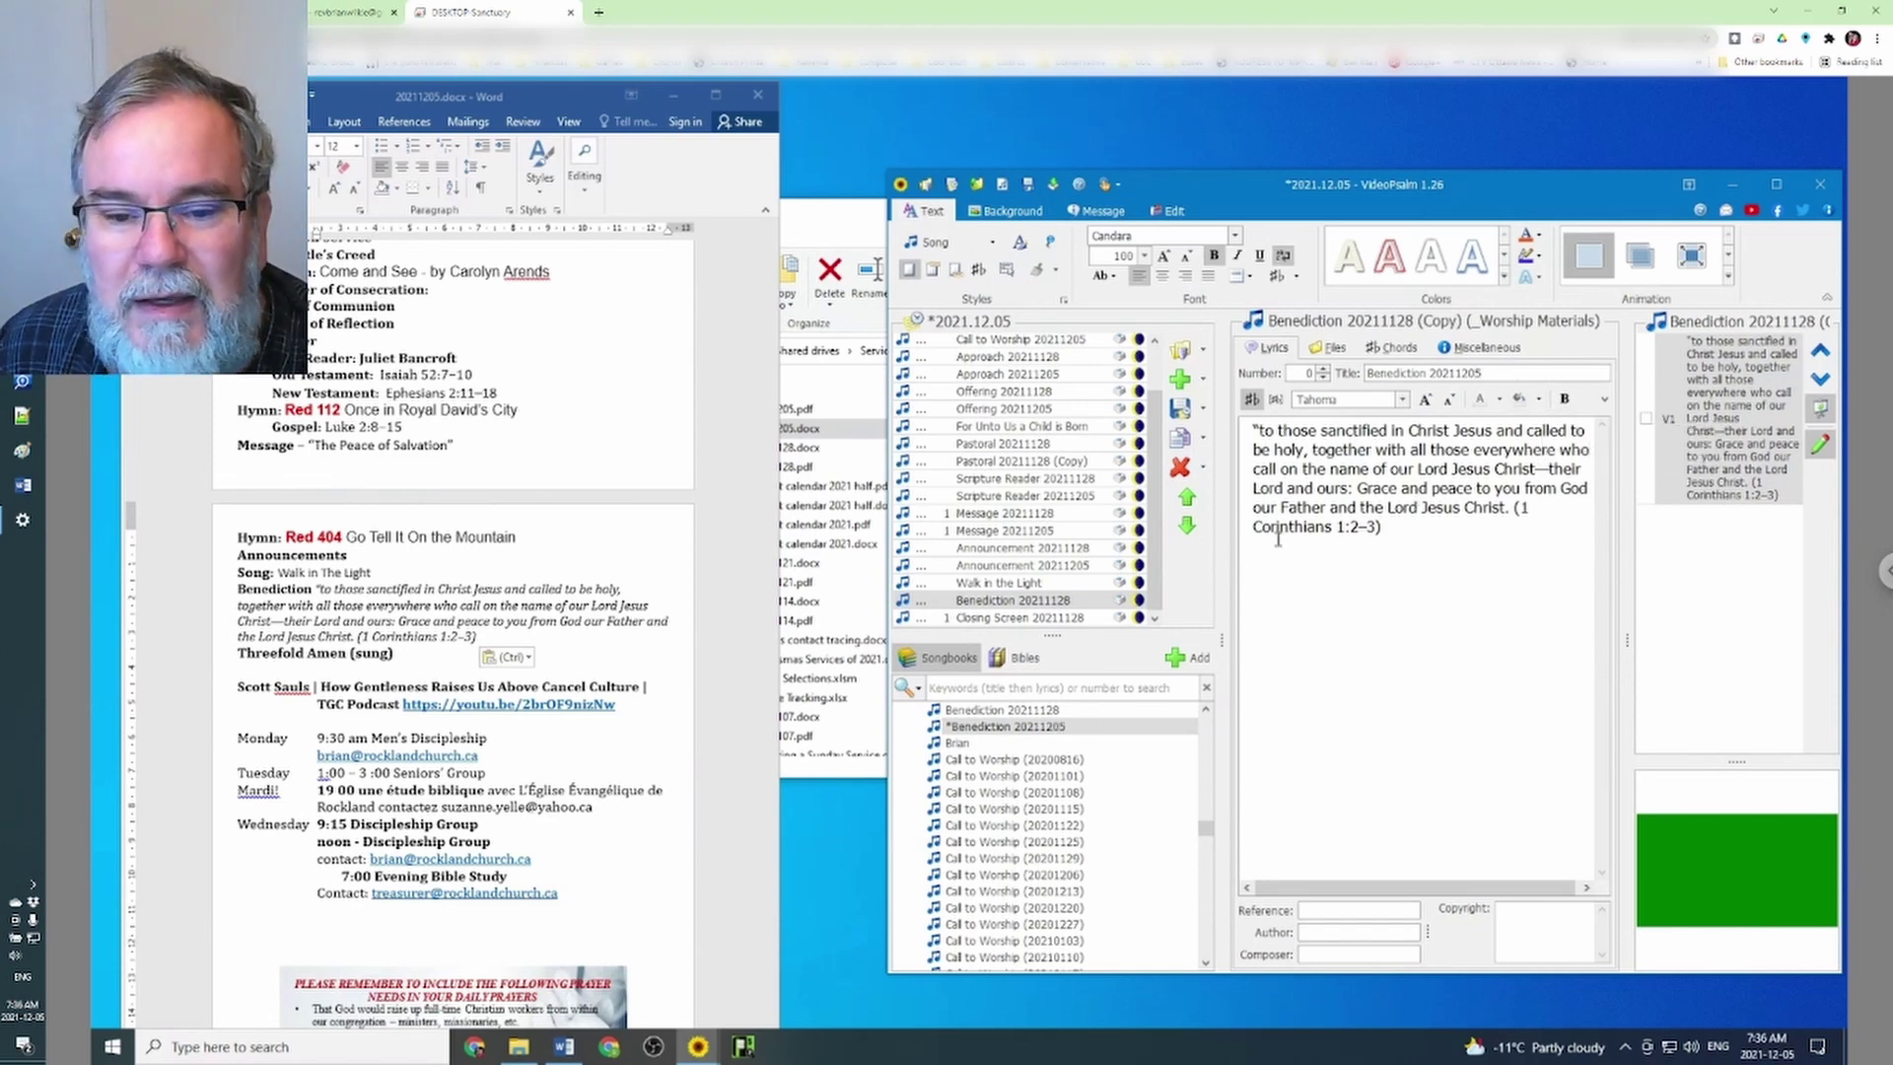
Copy the Closing Screen 20211128 song to the Announcements songbook and close the line gap above "Rockland Community Church" in the copy
left_click(1062, 619)
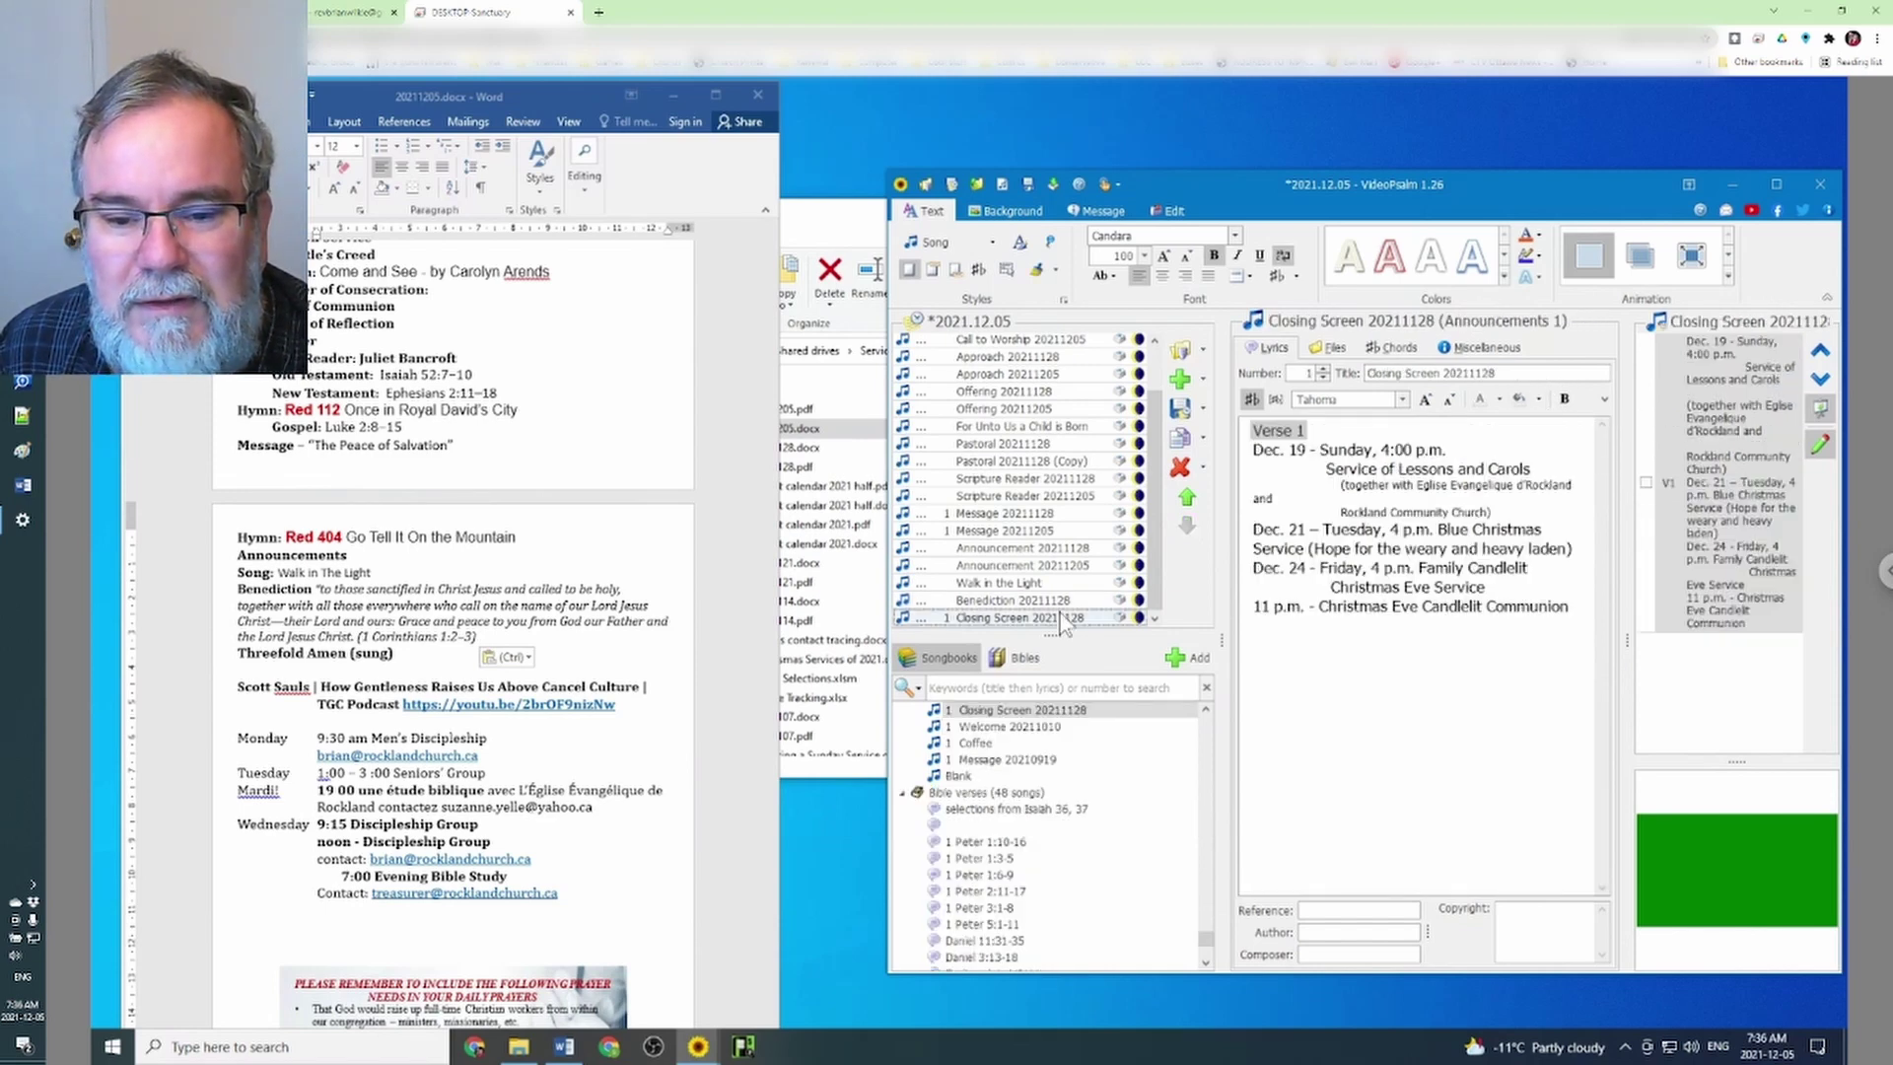
right_click(1065, 621)
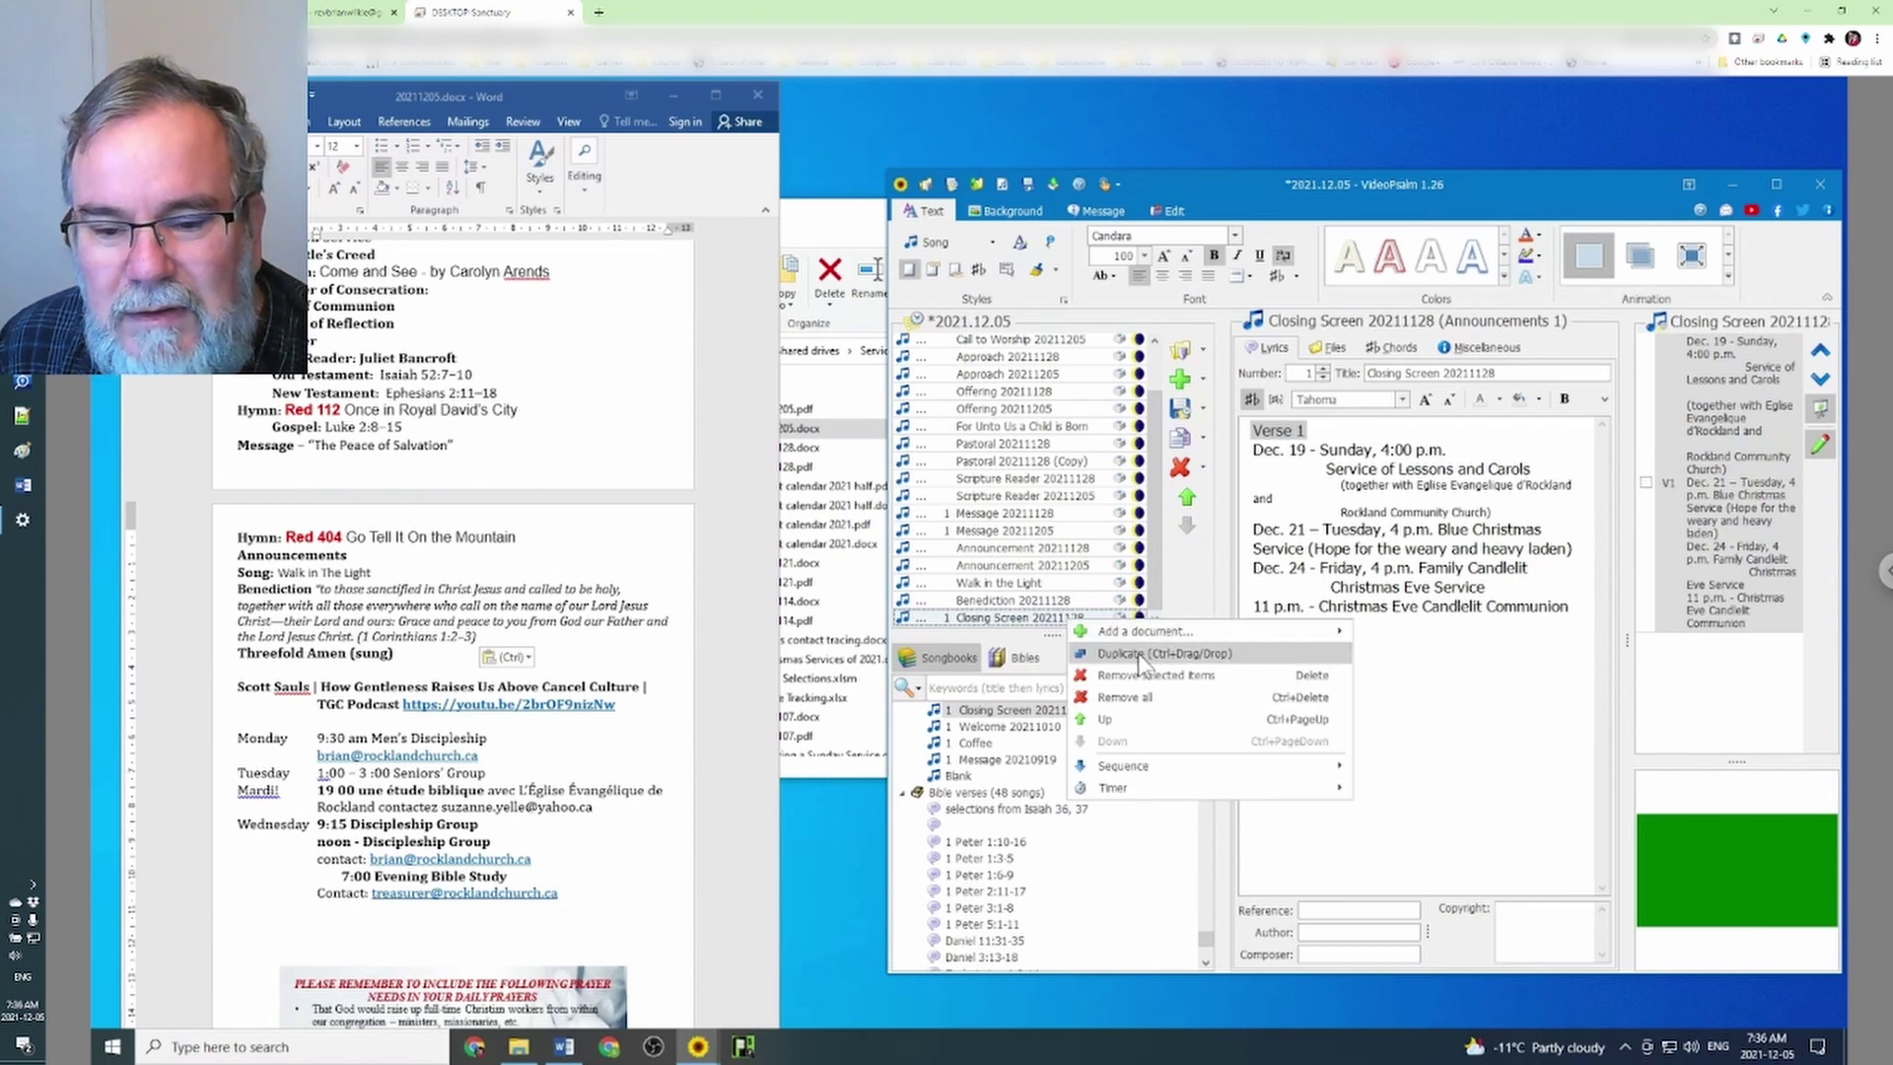
mouse_move(1131, 638)
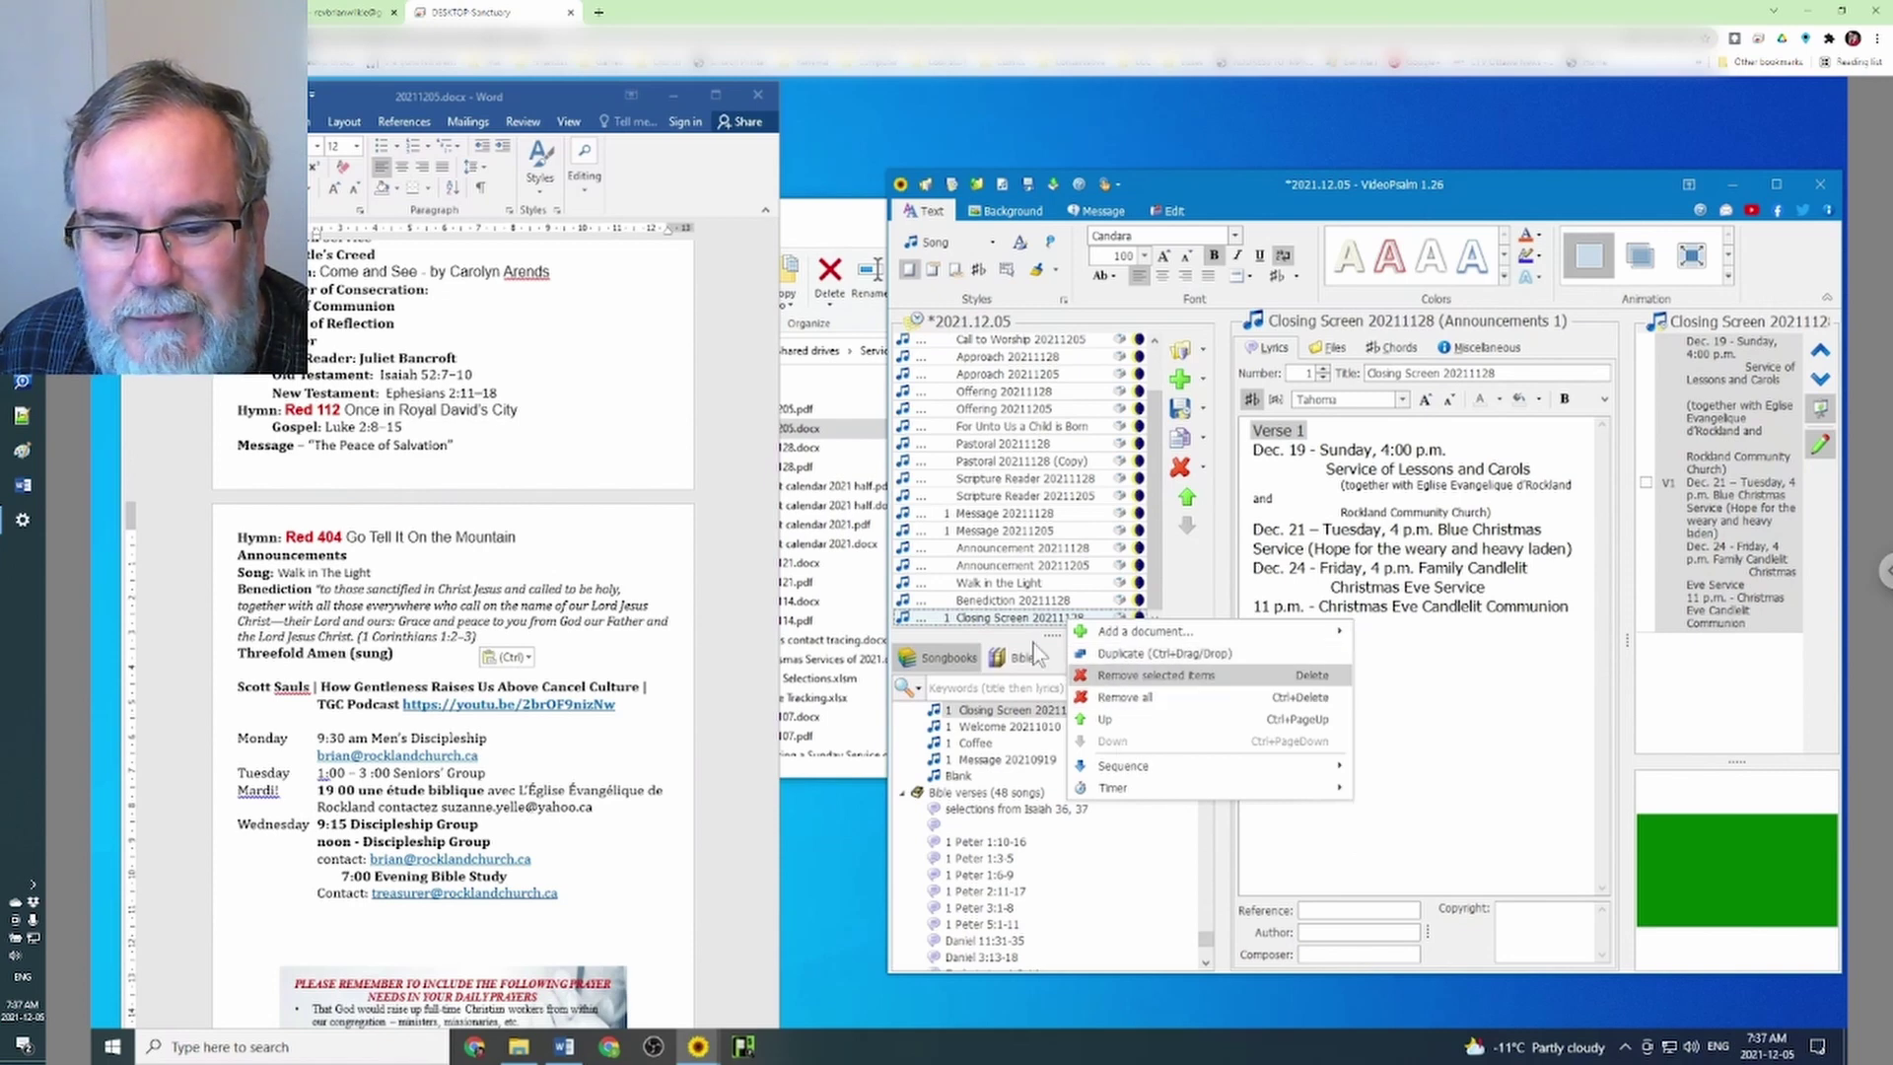
right_click(1042, 720)
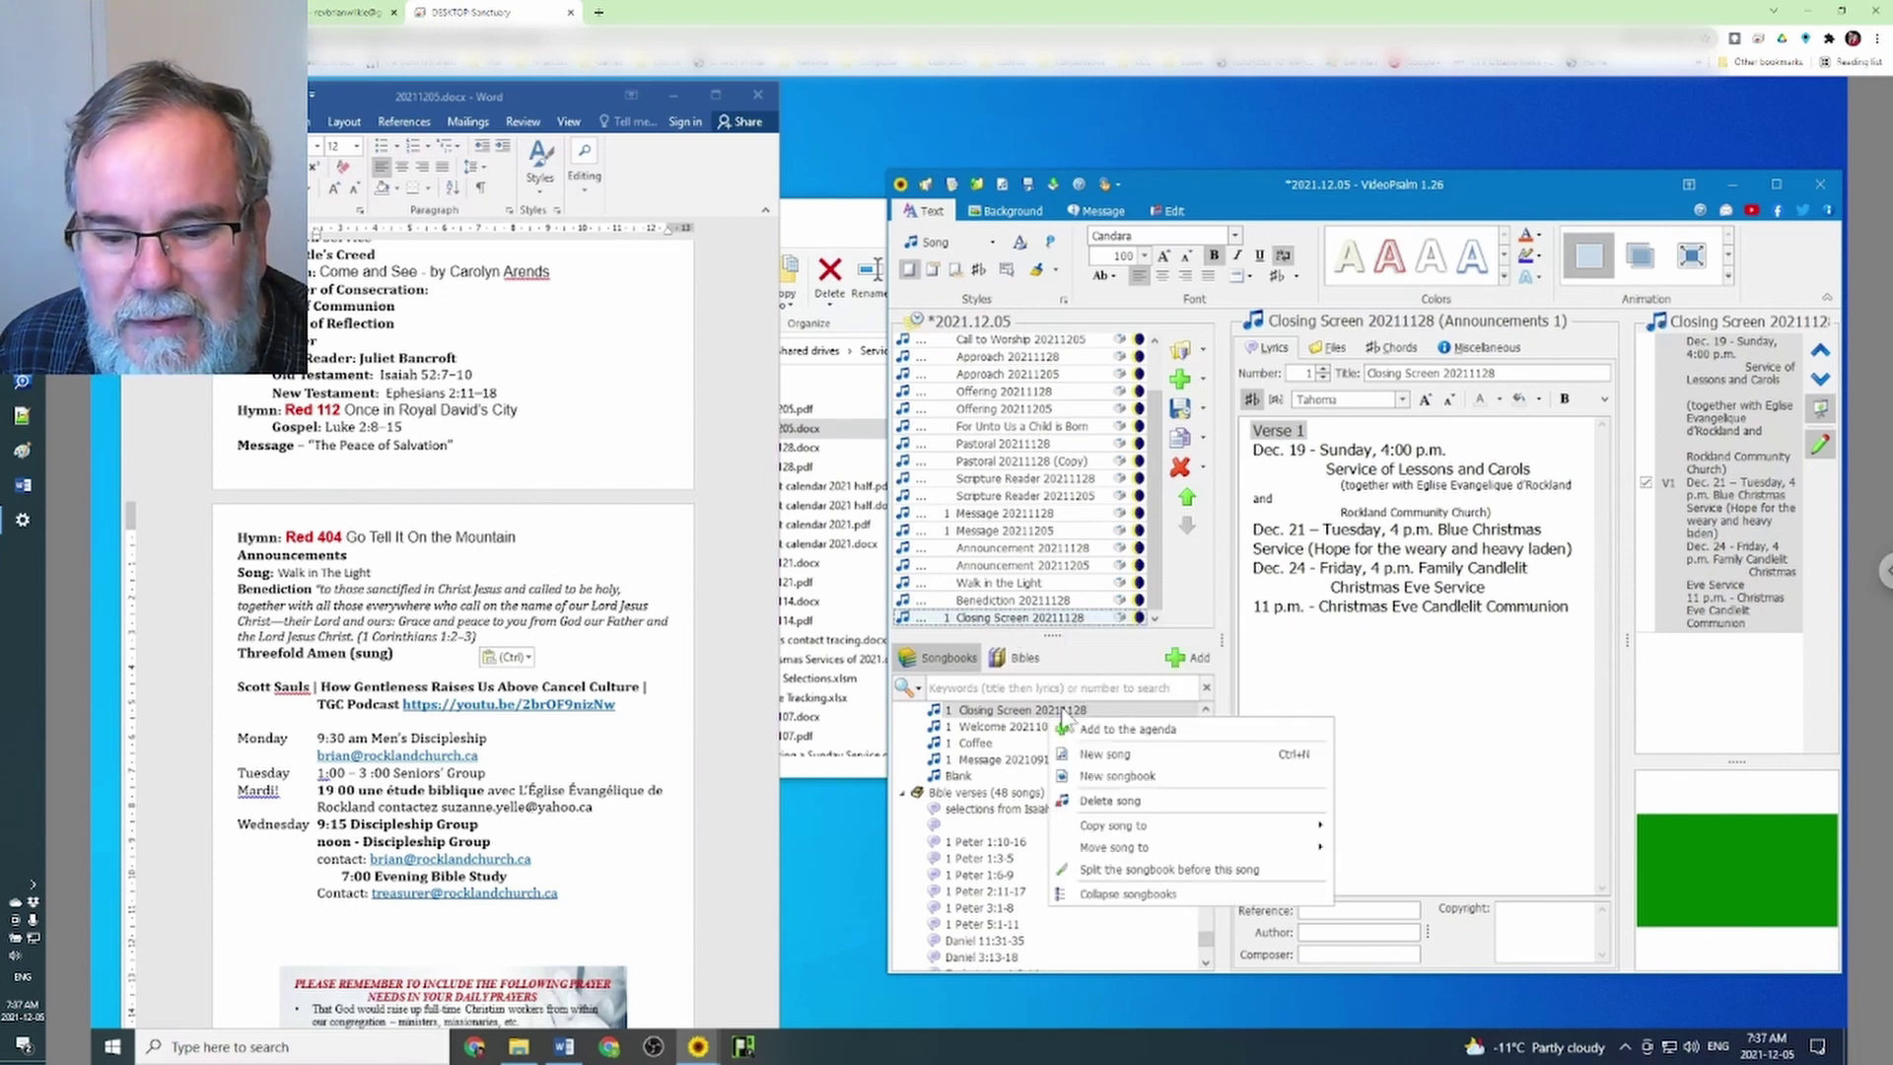
mouse_move(1131, 831)
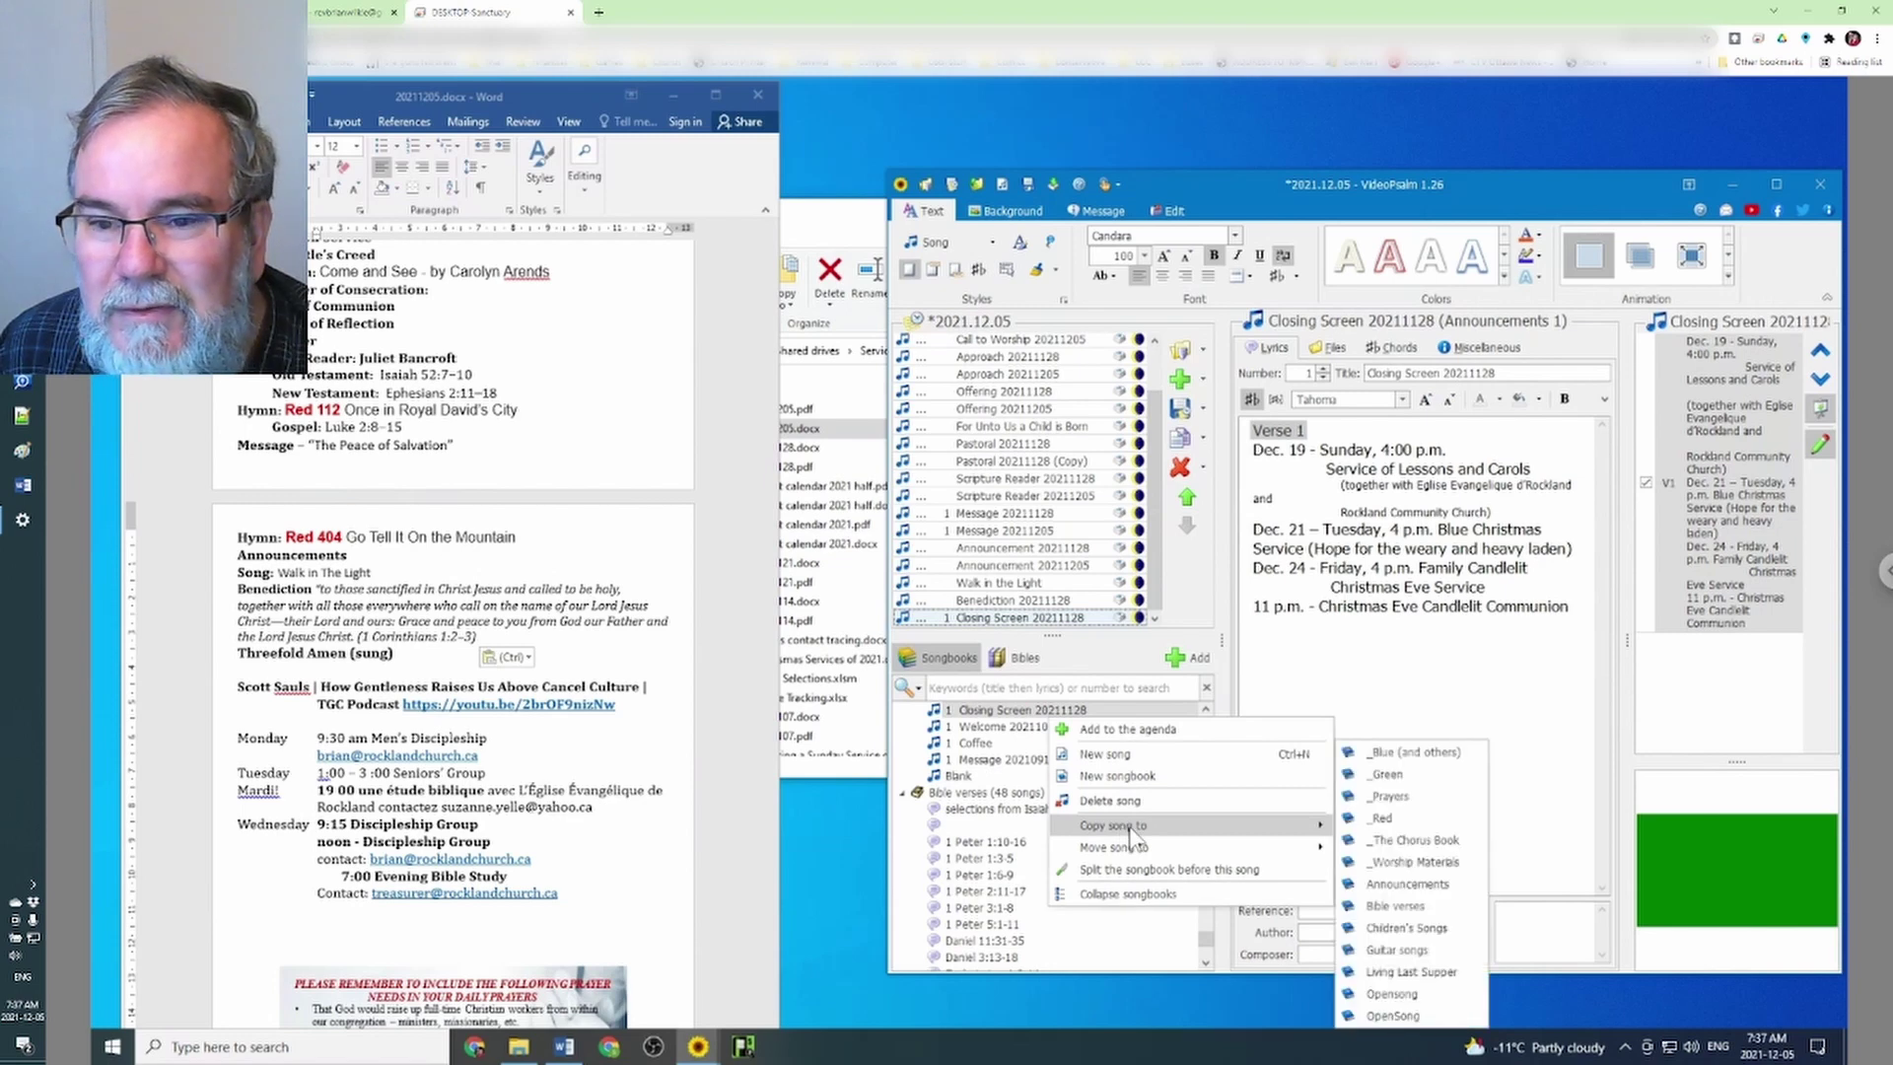
left_click(1400, 884)
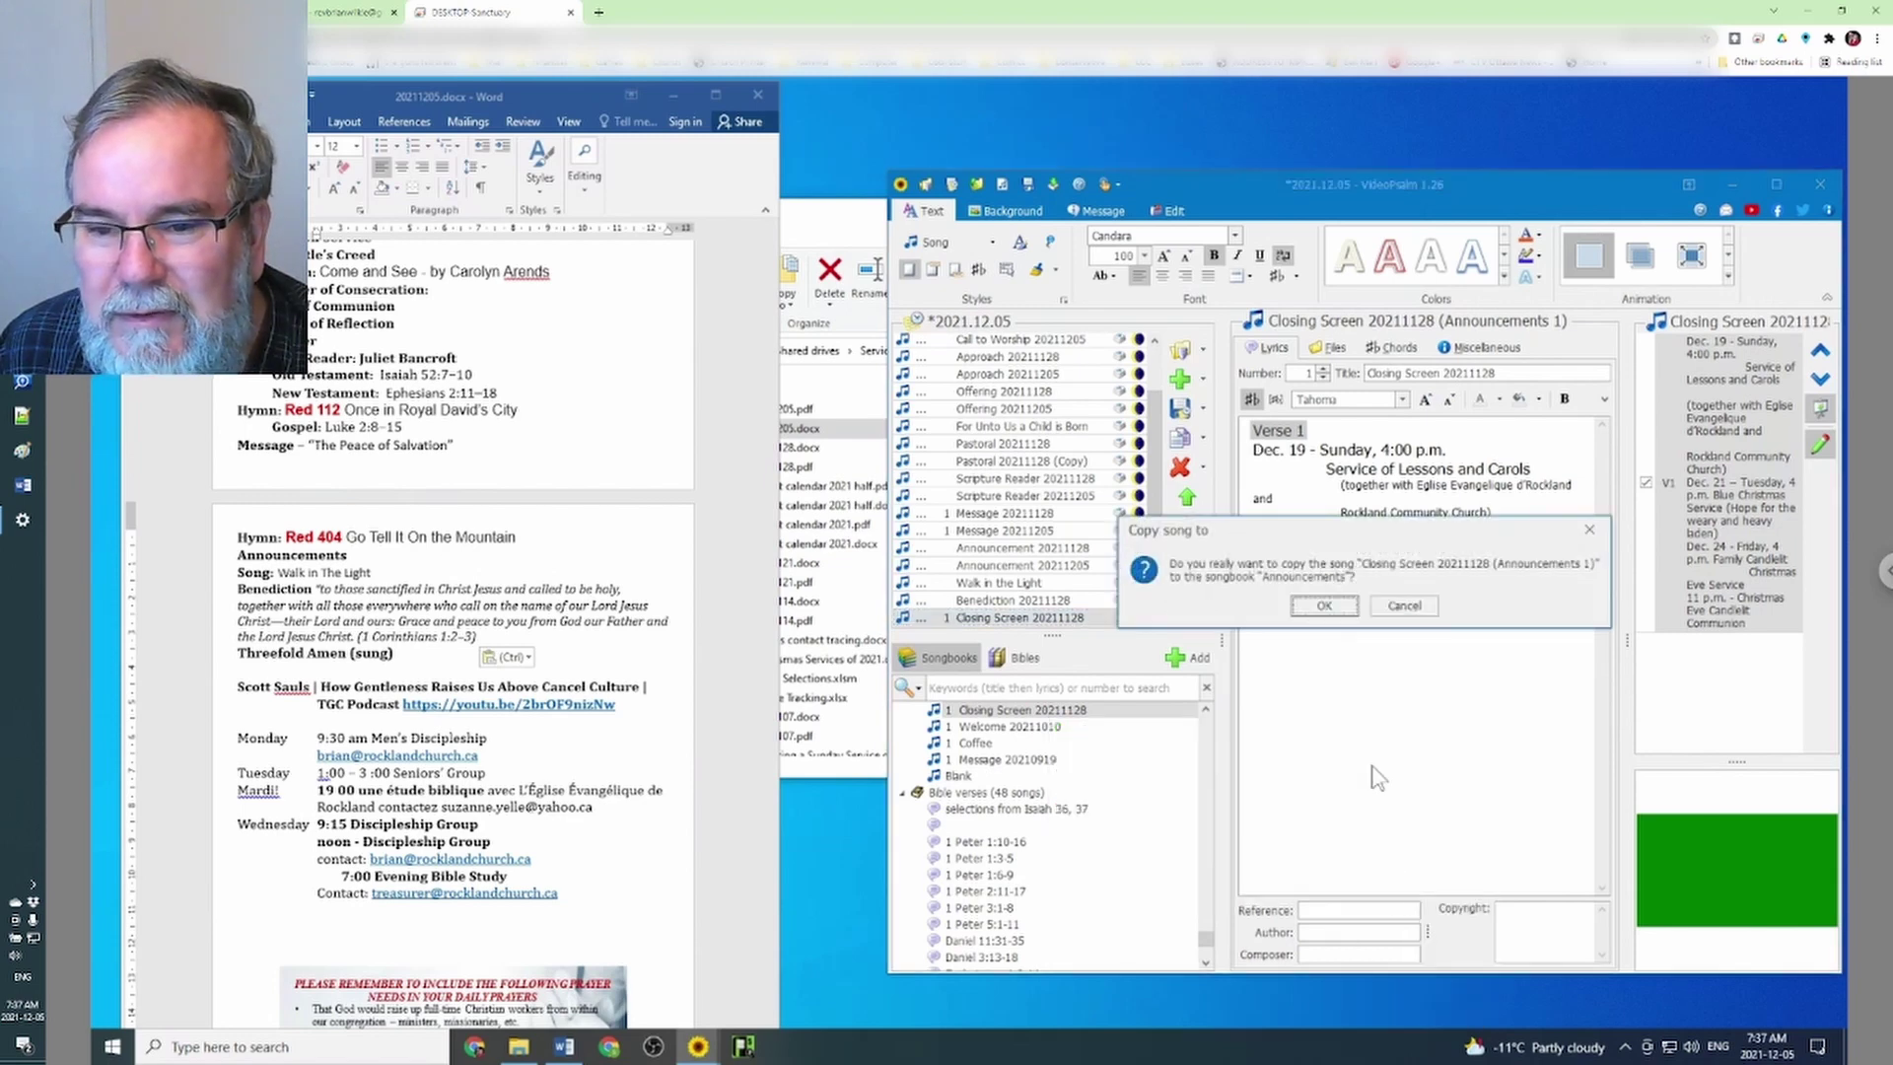
left_click(1324, 605)
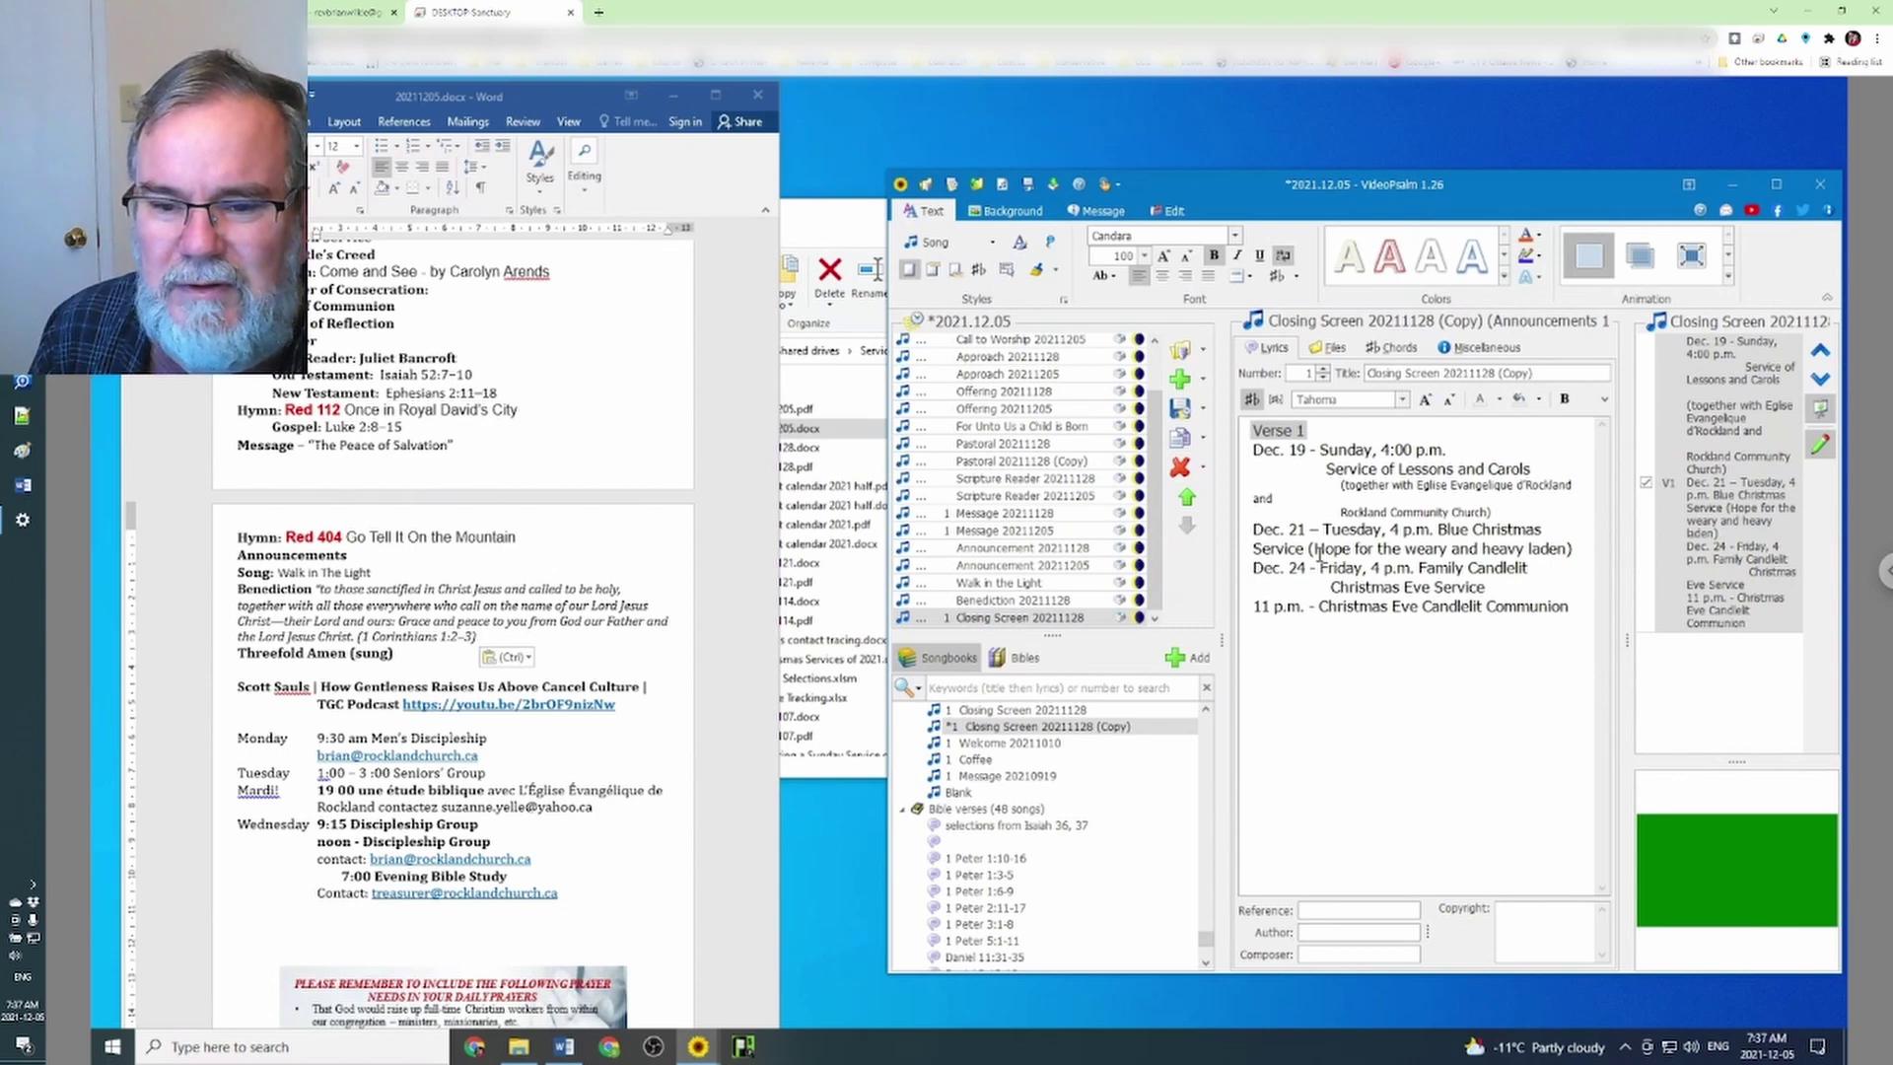
key("BackSpace")
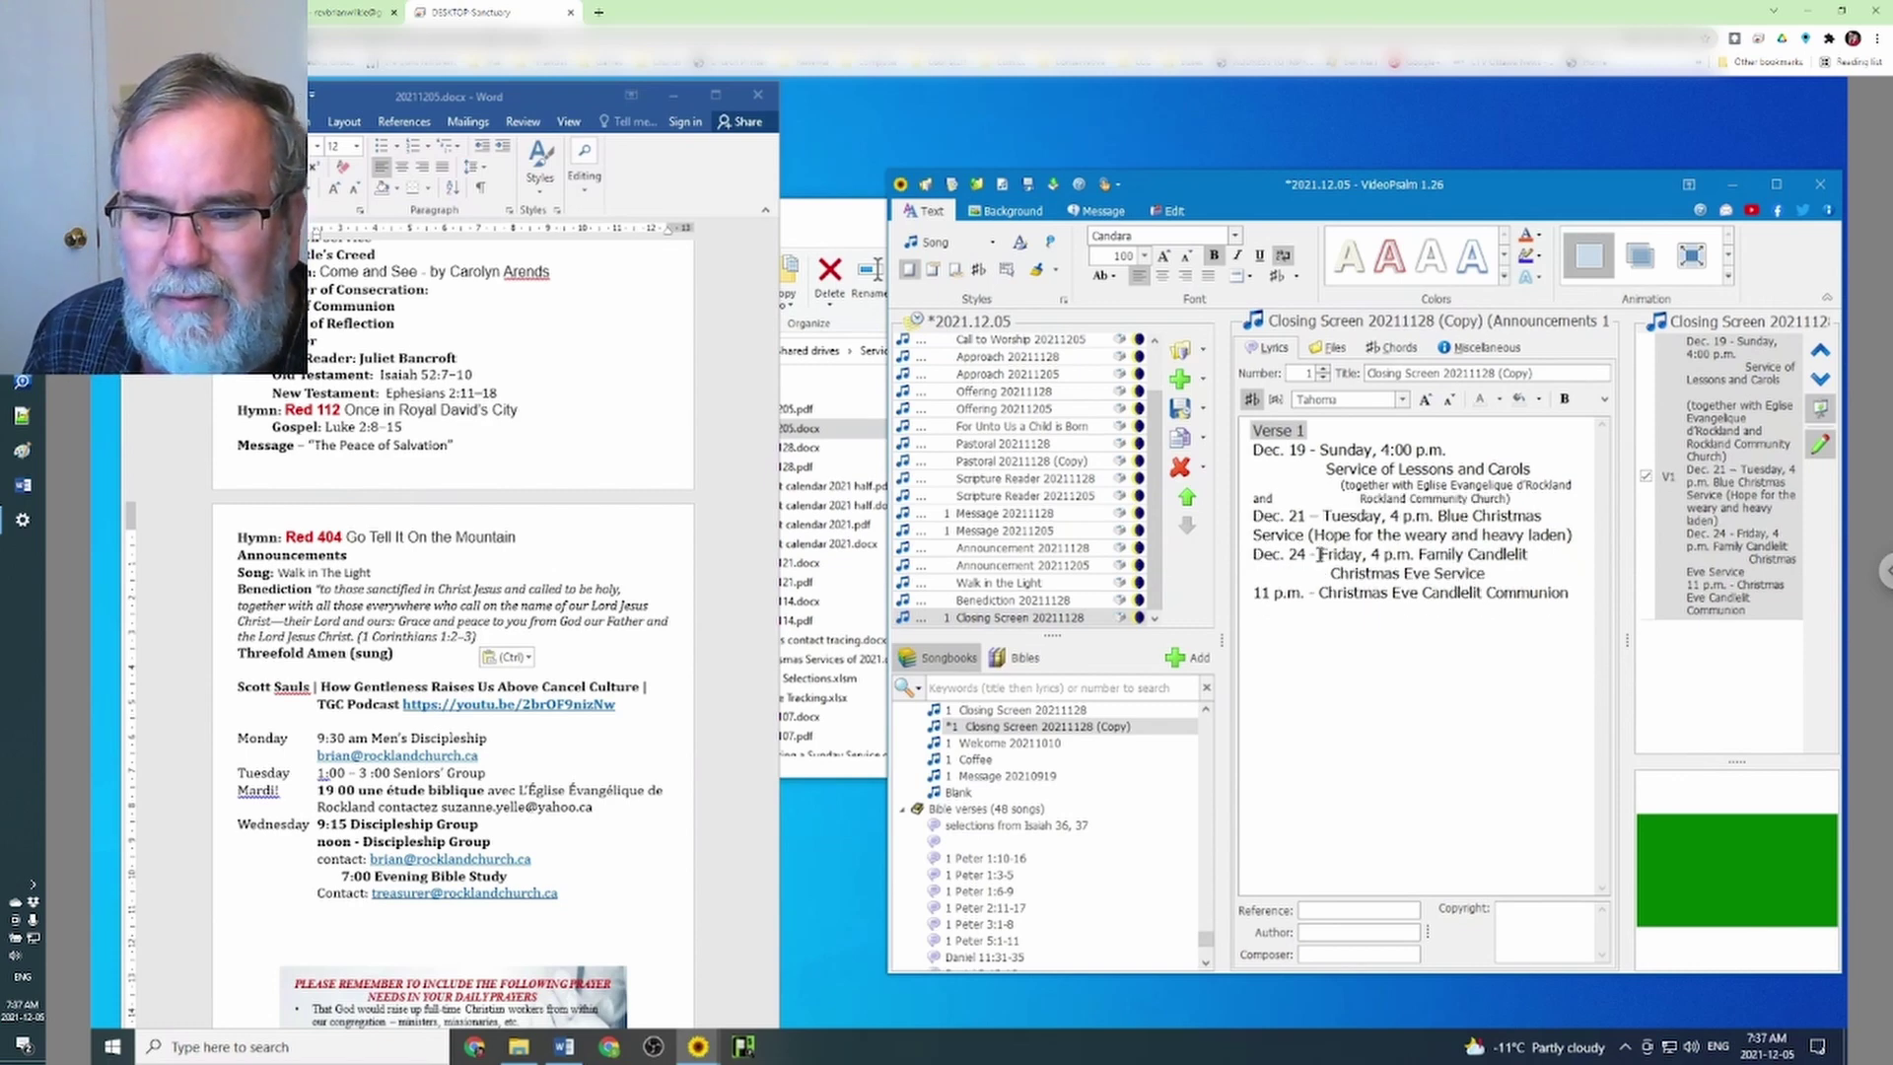
Close the wide gap inside "and Rockland Community Church)" in the Closing Screen copy, leaving a single space between "and" and "Rockland"
key("BackSpace")
key("BackSpace")
key("BackSpace")
key("BackSpace")
key("BackSpace")
key("BackSpace")
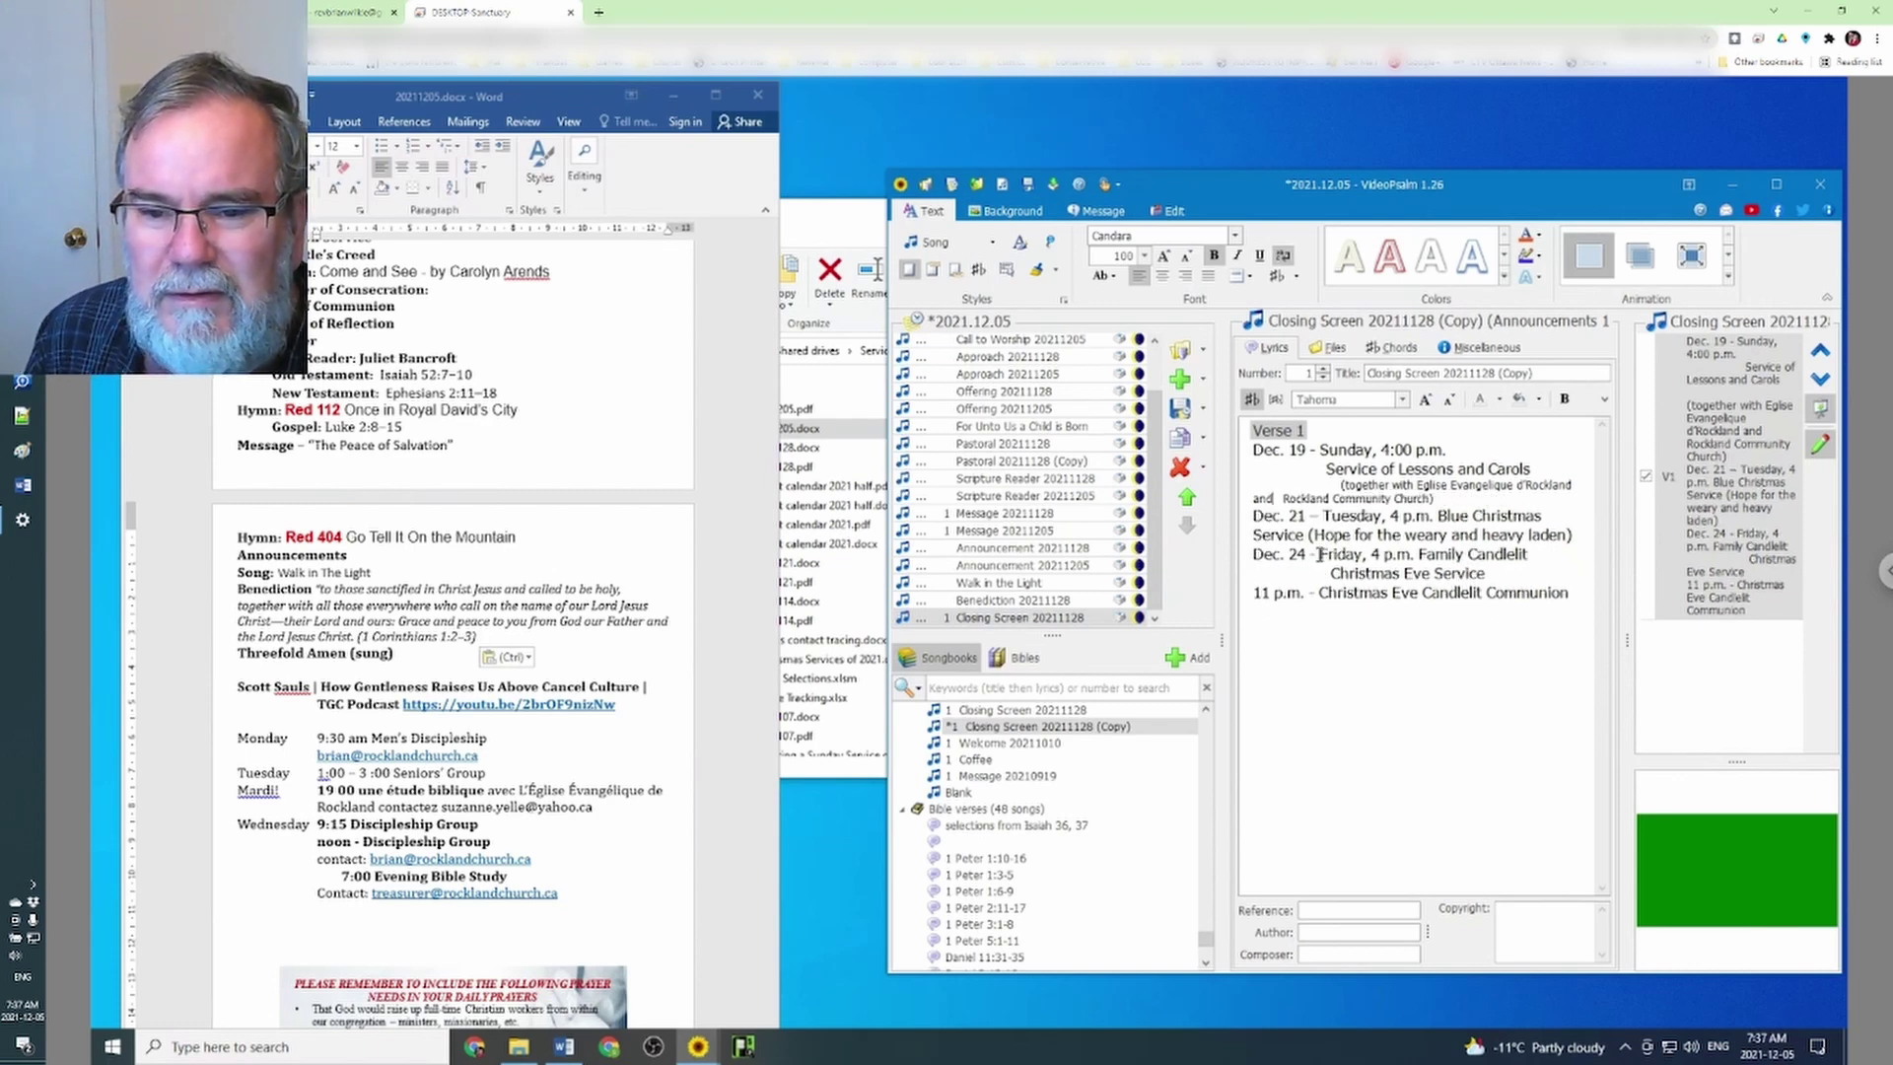
key("BackSpace")
key("BackSpace")
key("BackSpace")
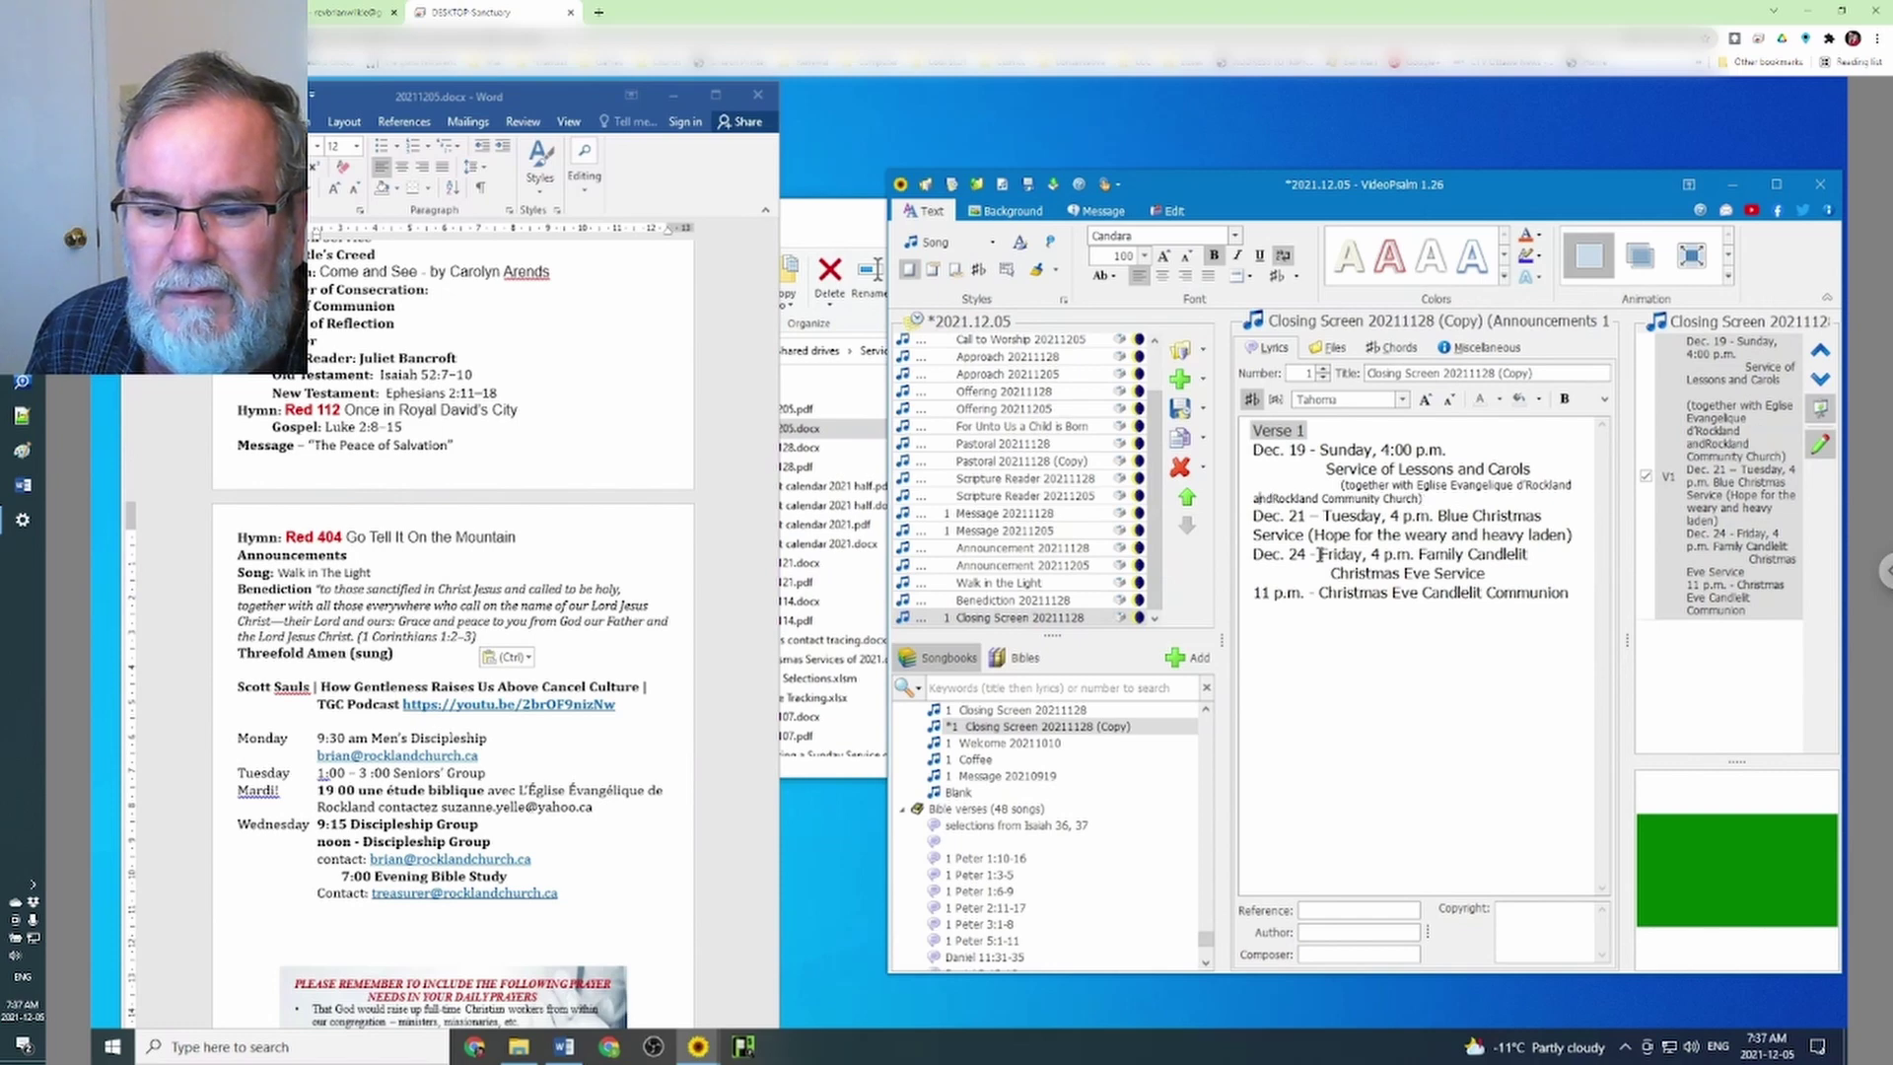
key("Right")
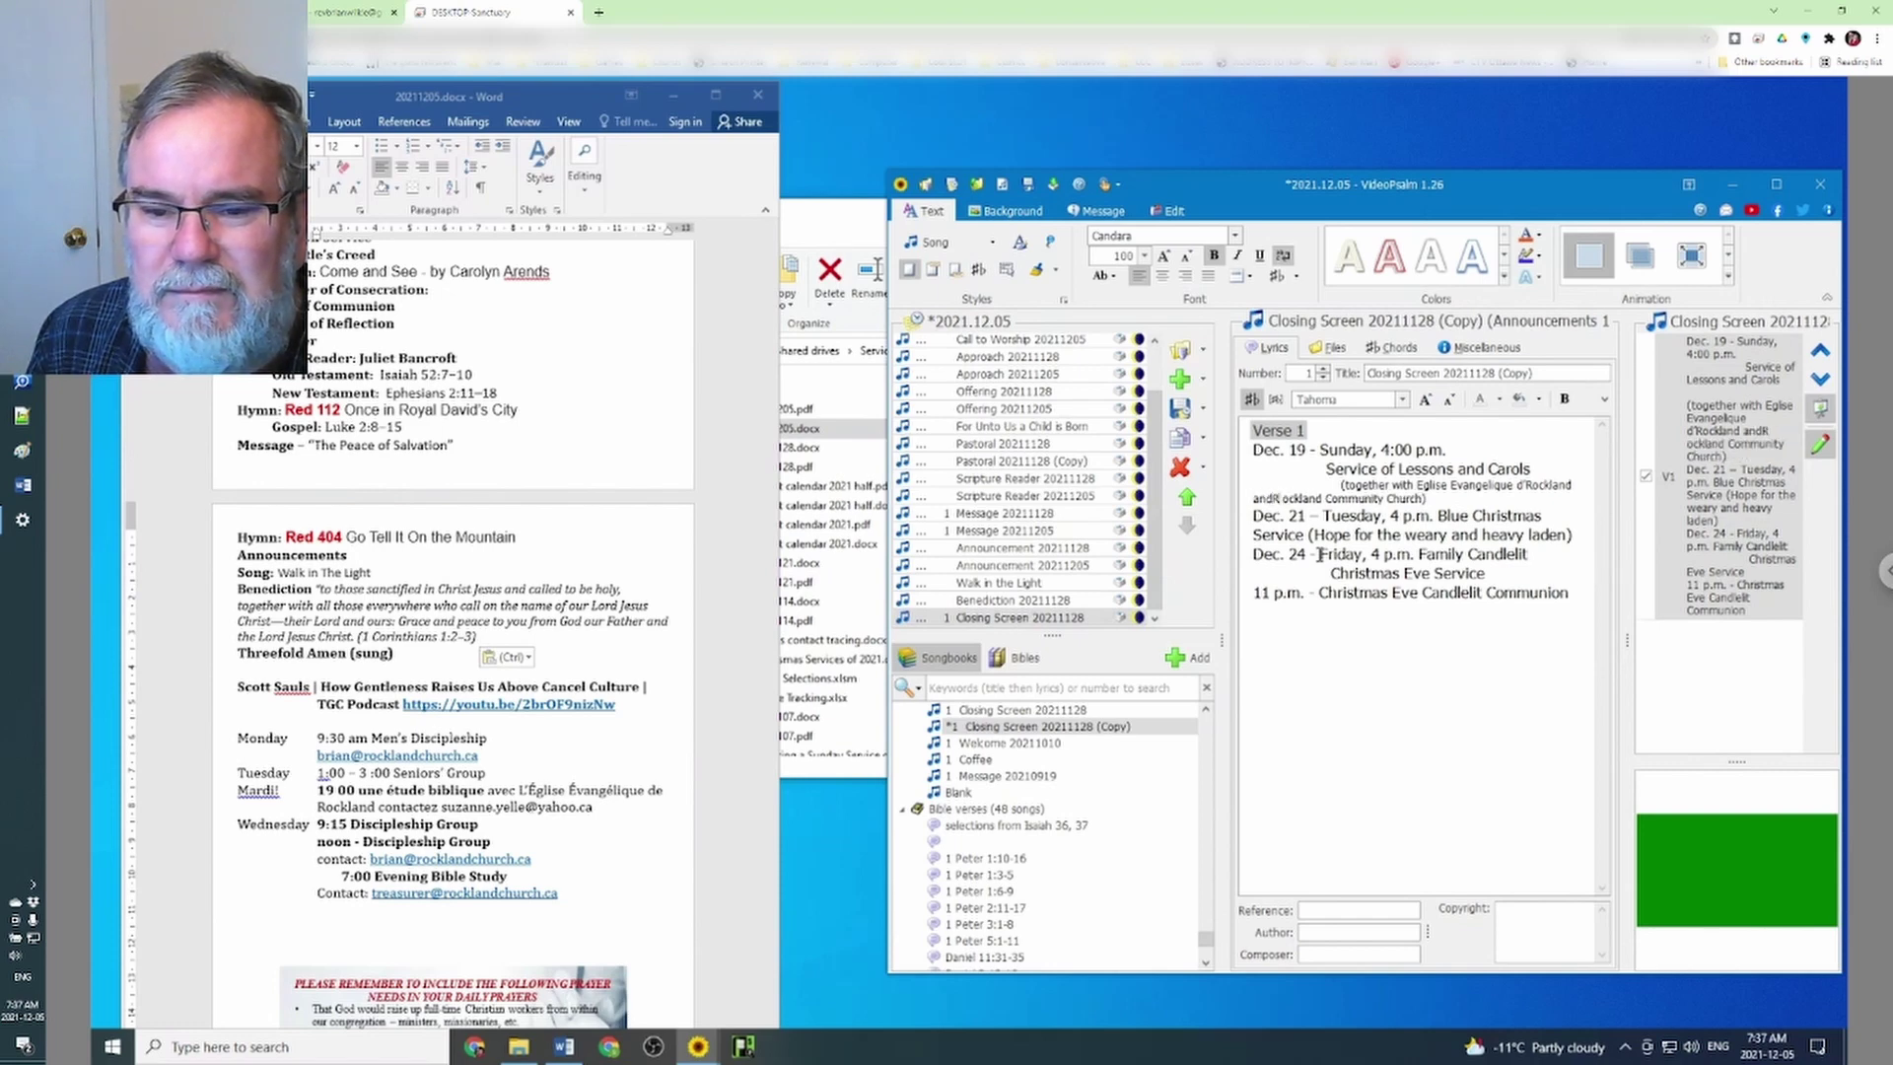
key("Delete")
key("Left")
key("BackSpace")
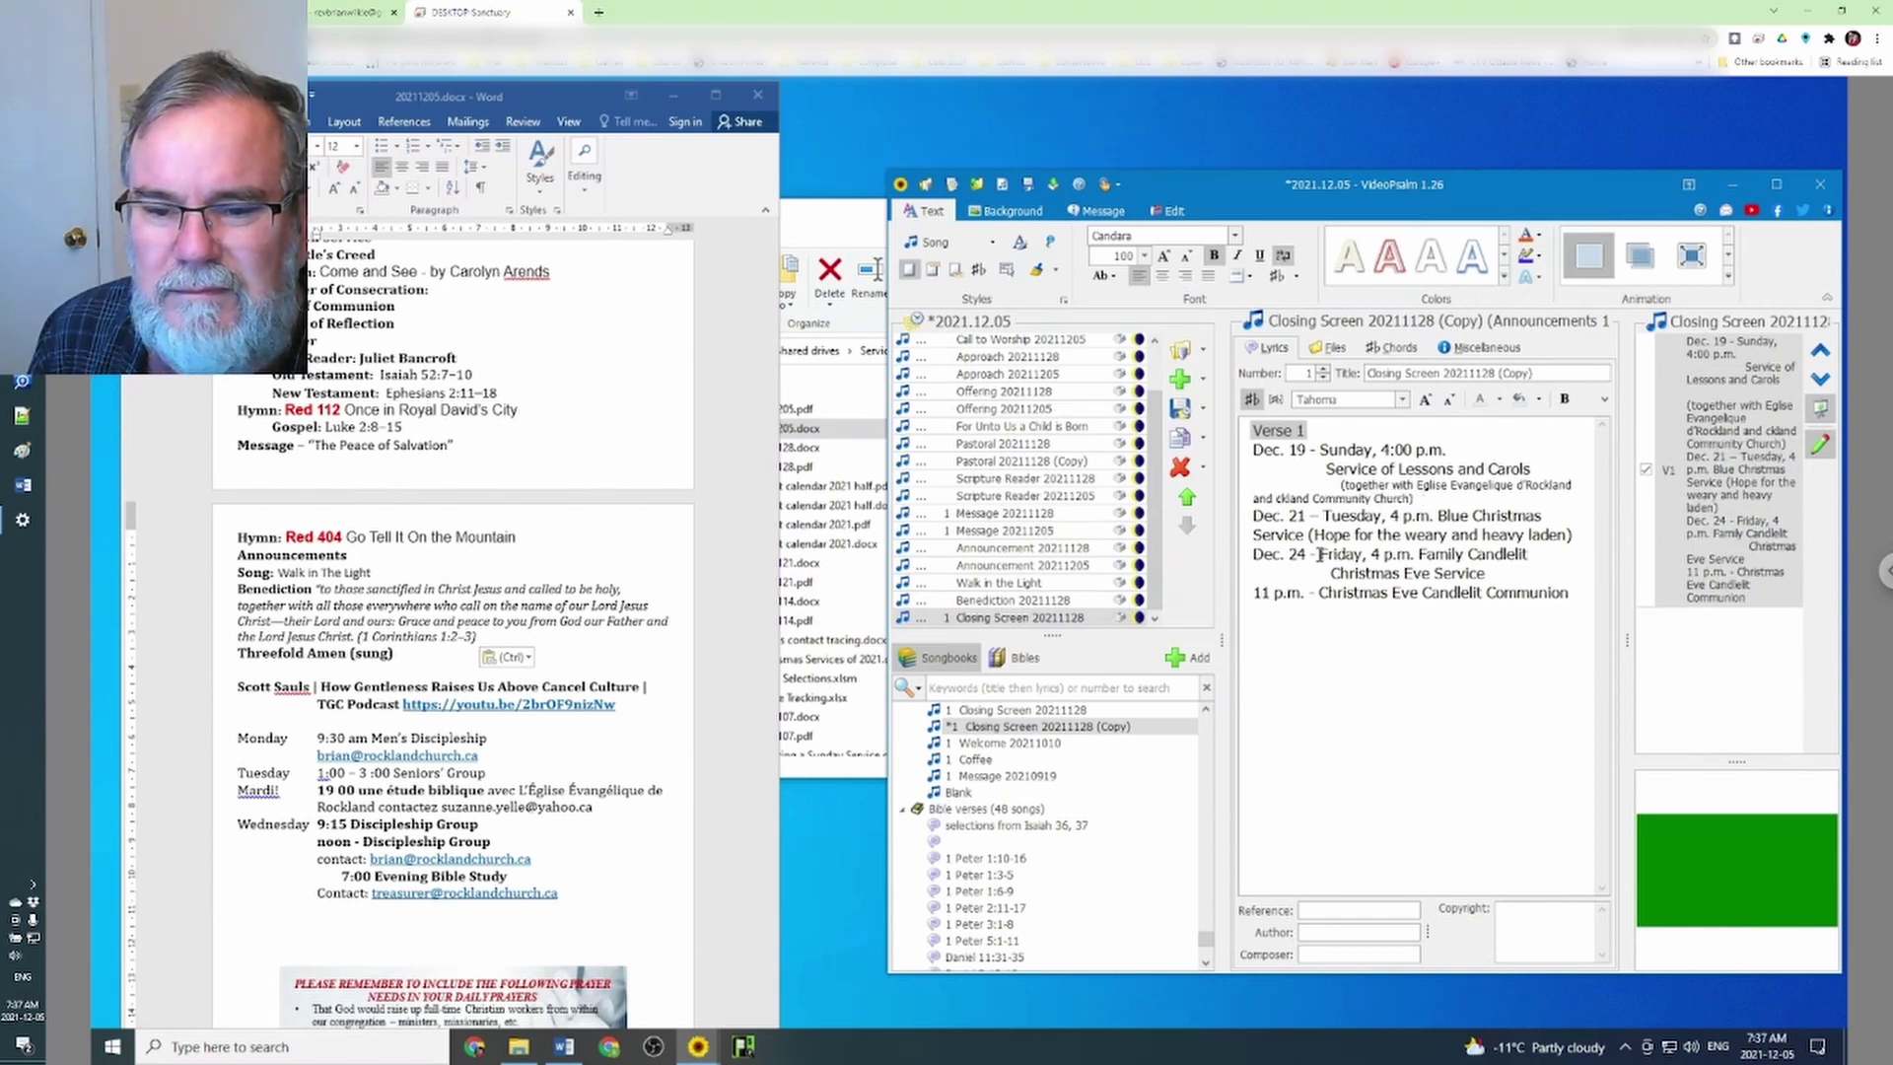
type("Ro")
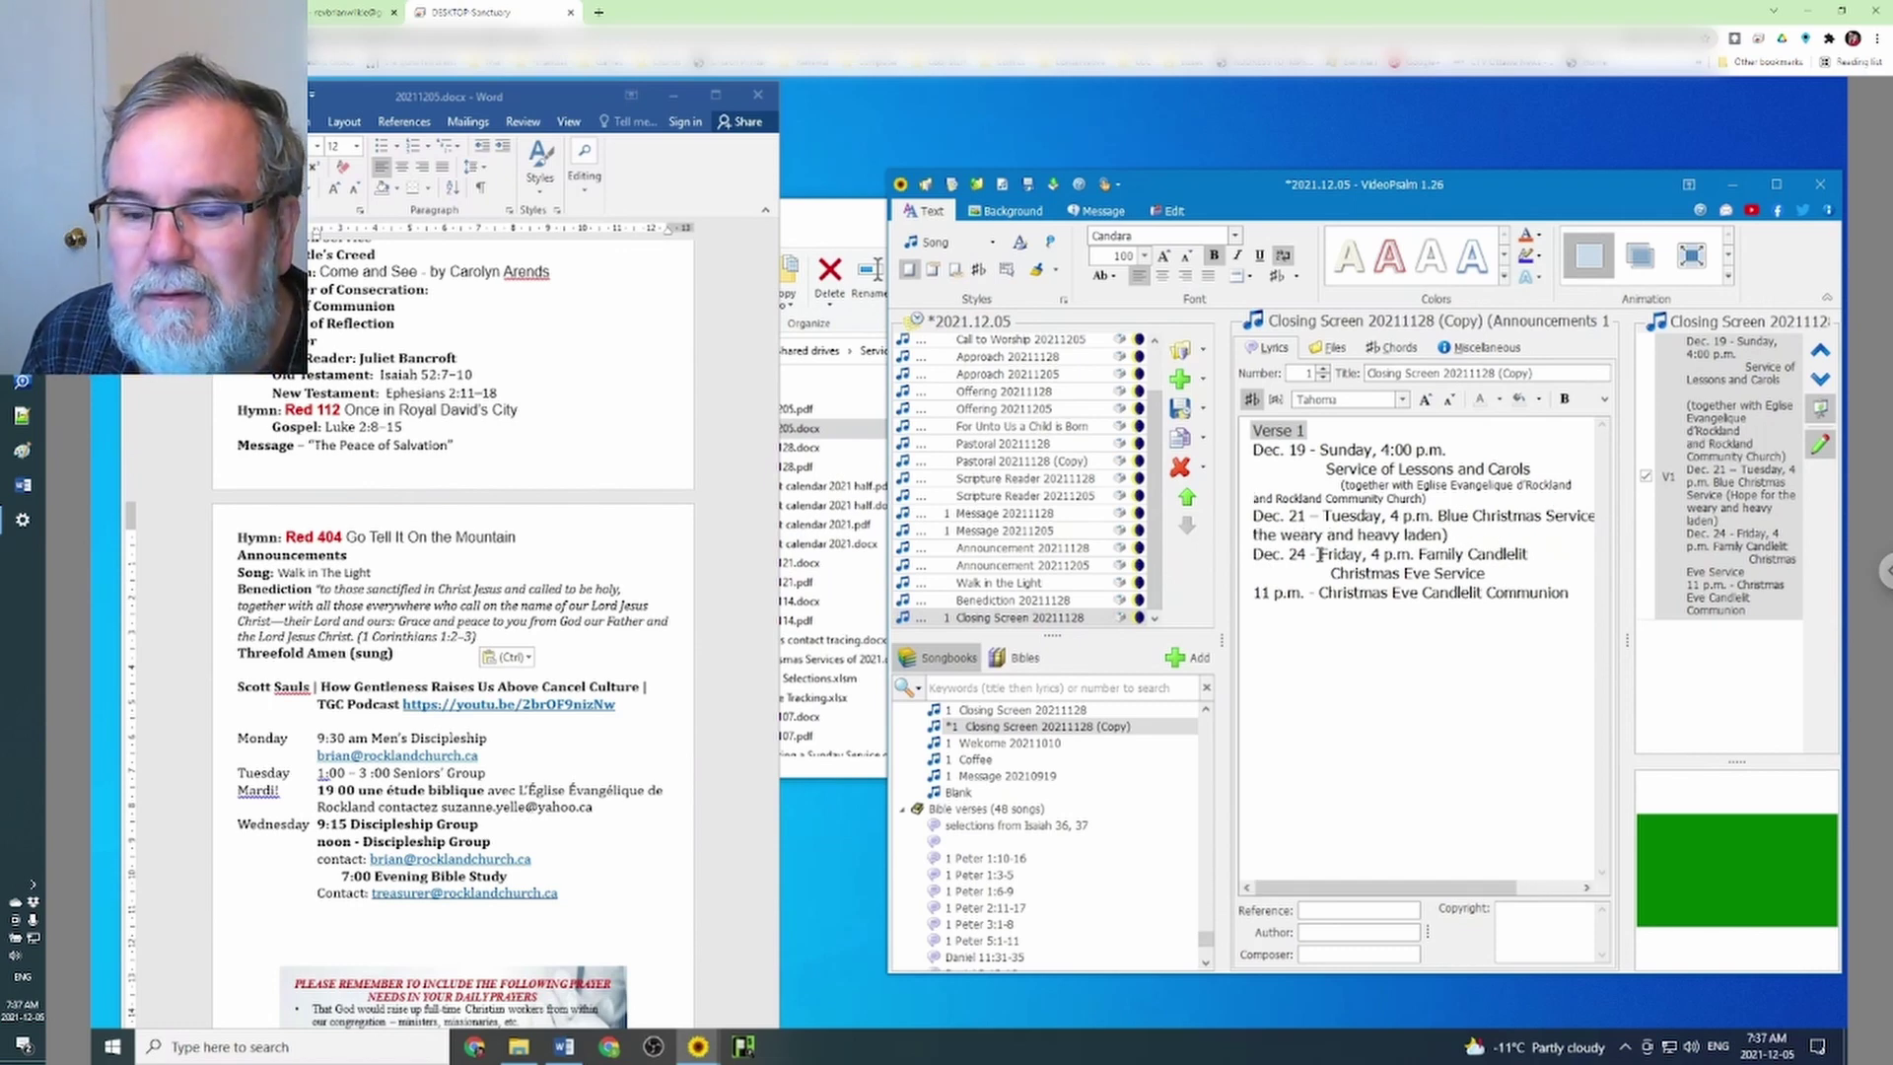
Delete the excess spaces between "d'Rockland" and "and" so the parenthetical note runs on with single spacing
key("BackSpace")
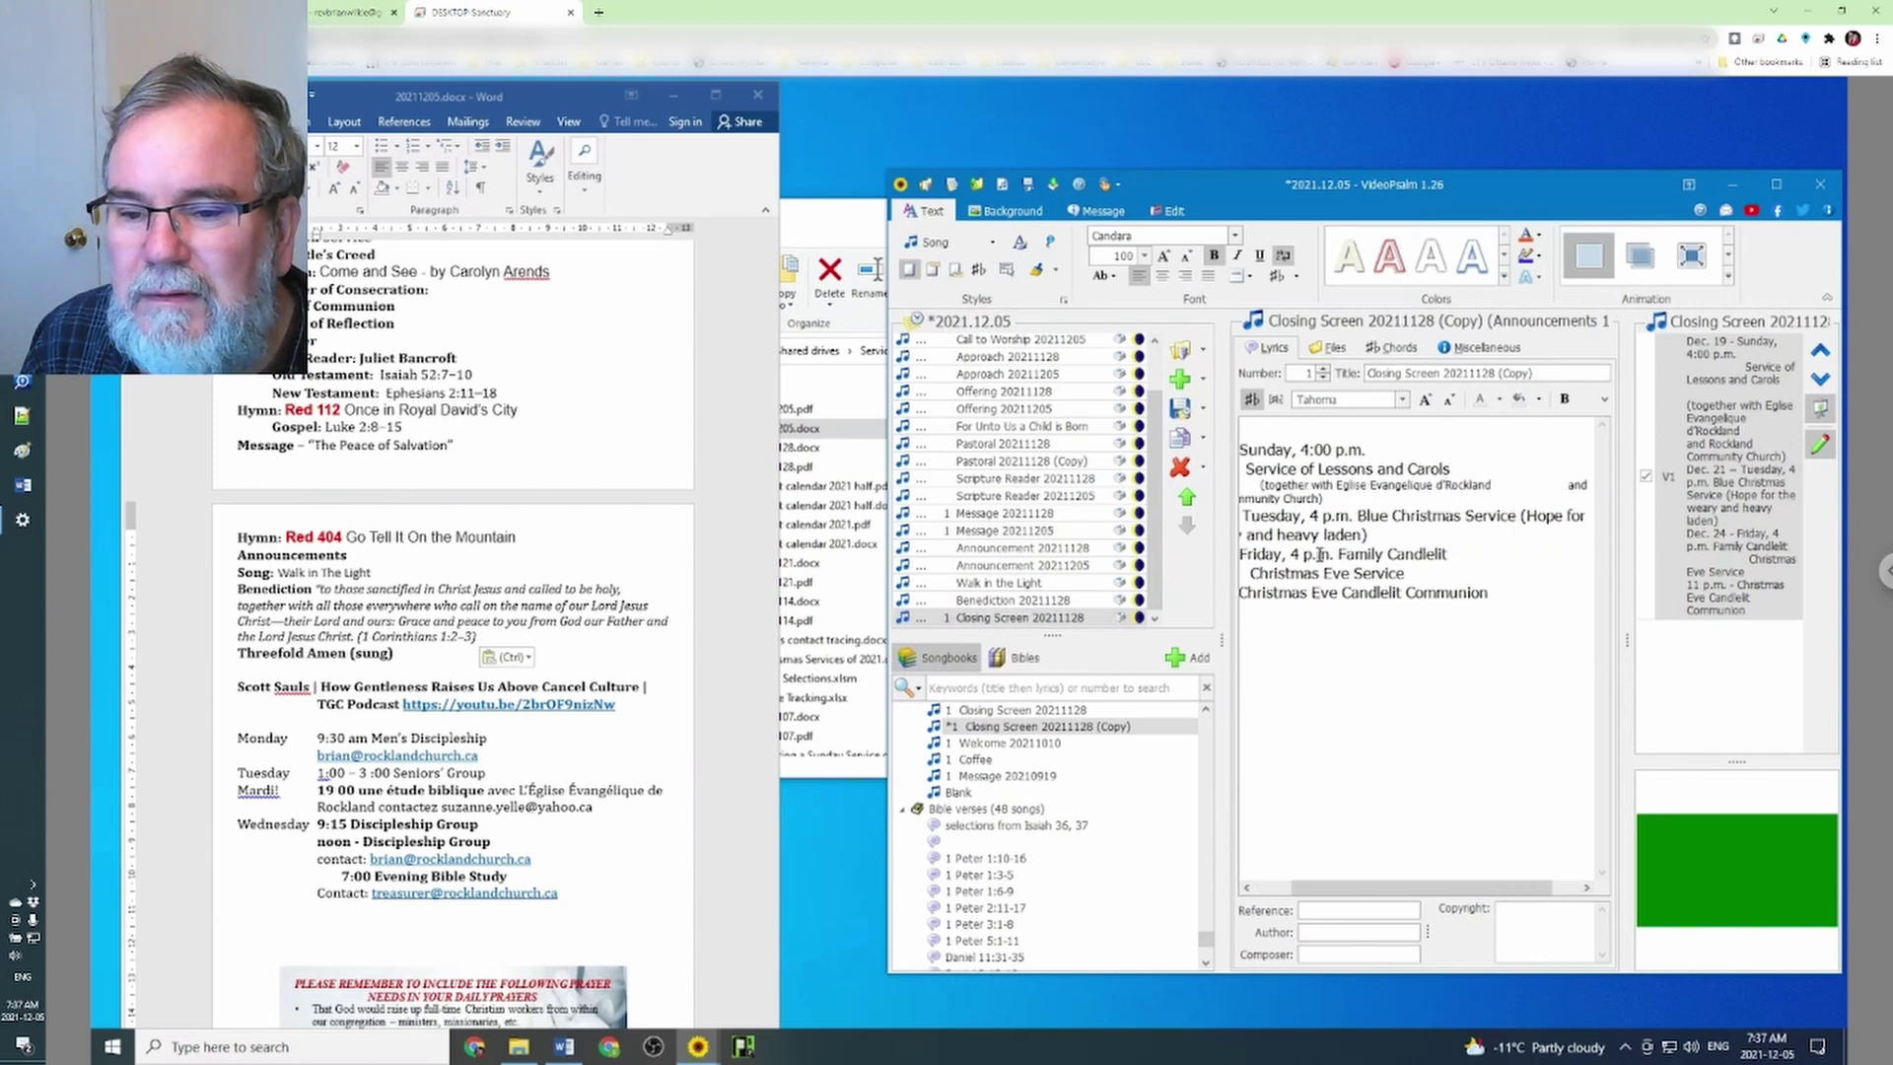
key("BackSpace")
key("BackSpace")
key("BackSpace")
key("BackSpace")
key("BackSpace")
key("BackSpace")
key("BackSpace")
key("BackSpace")
key("BackSpace")
key("BackSpace")
key("BackSpace")
key("BackSpace")
key("BackSpace")
key("BackSpace")
key("BackSpace")
key("BackSpace")
key("BackSpace")
key("BackSpace")
key("BackSpace")
key("BackSpace")
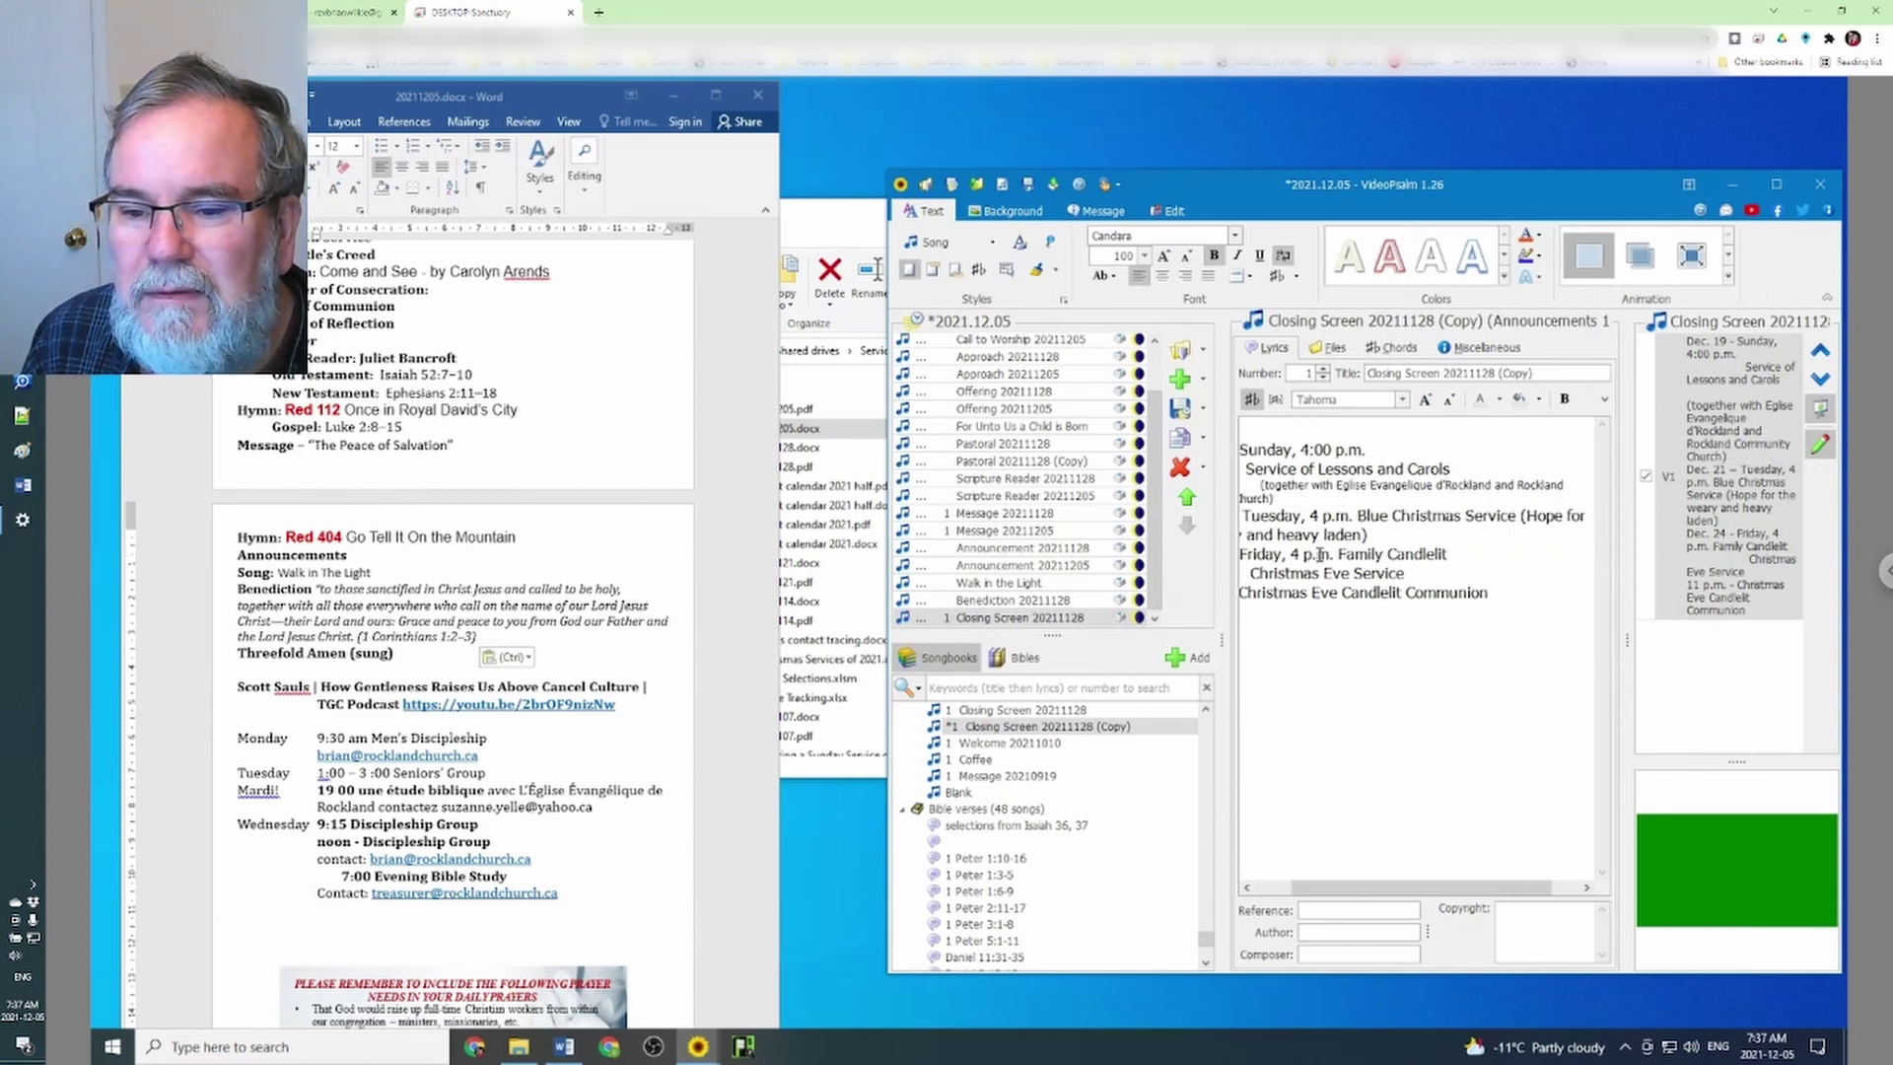
Break the line before "and Rockland Community Church)" and indent it with spaces to align beneath "(together with Eglise Evangelique d'Rockland"
key("Return")
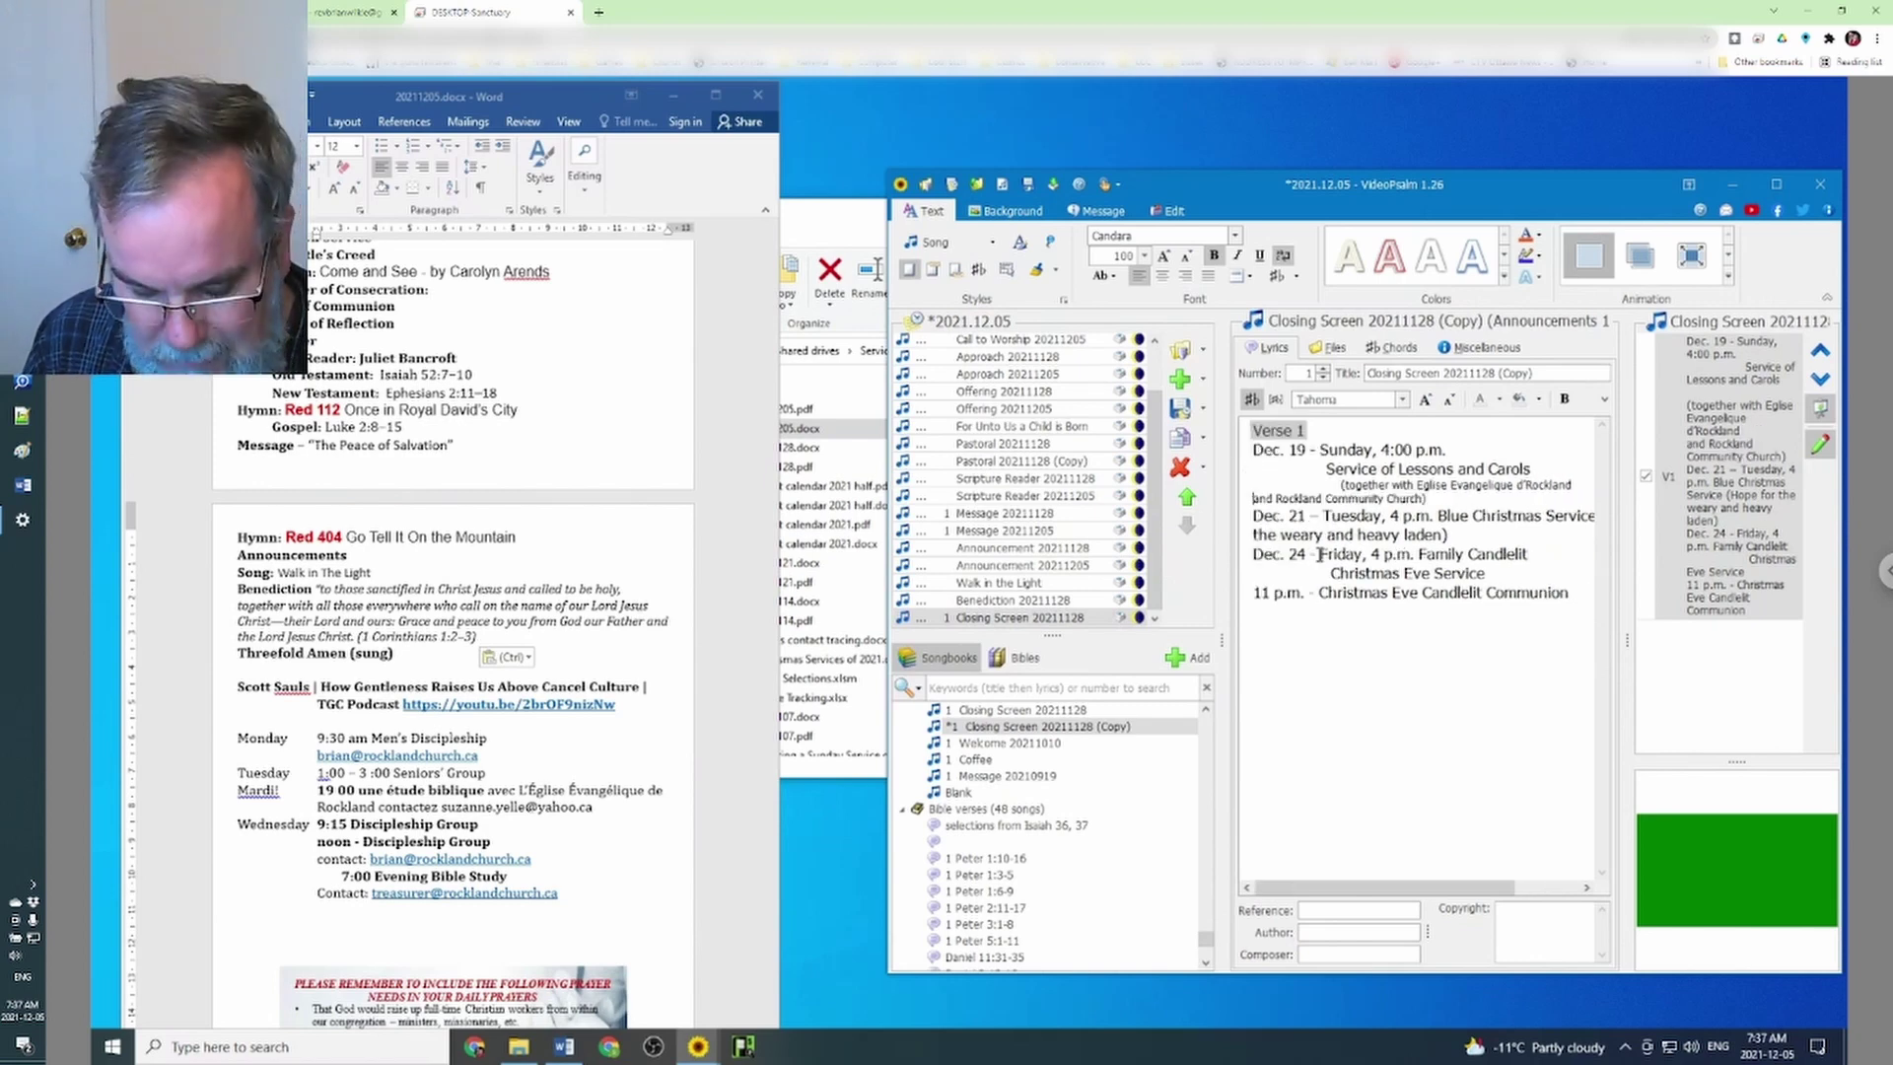
key("space")
key("space")
key("space")
key("space")
key("space")
key("space")
key("space")
key("space")
key("space")
key("space")
key("space")
key("space")
key("space")
key("space")
key("space")
key("space")
key("space")
key("space")
key("space")
key("space")
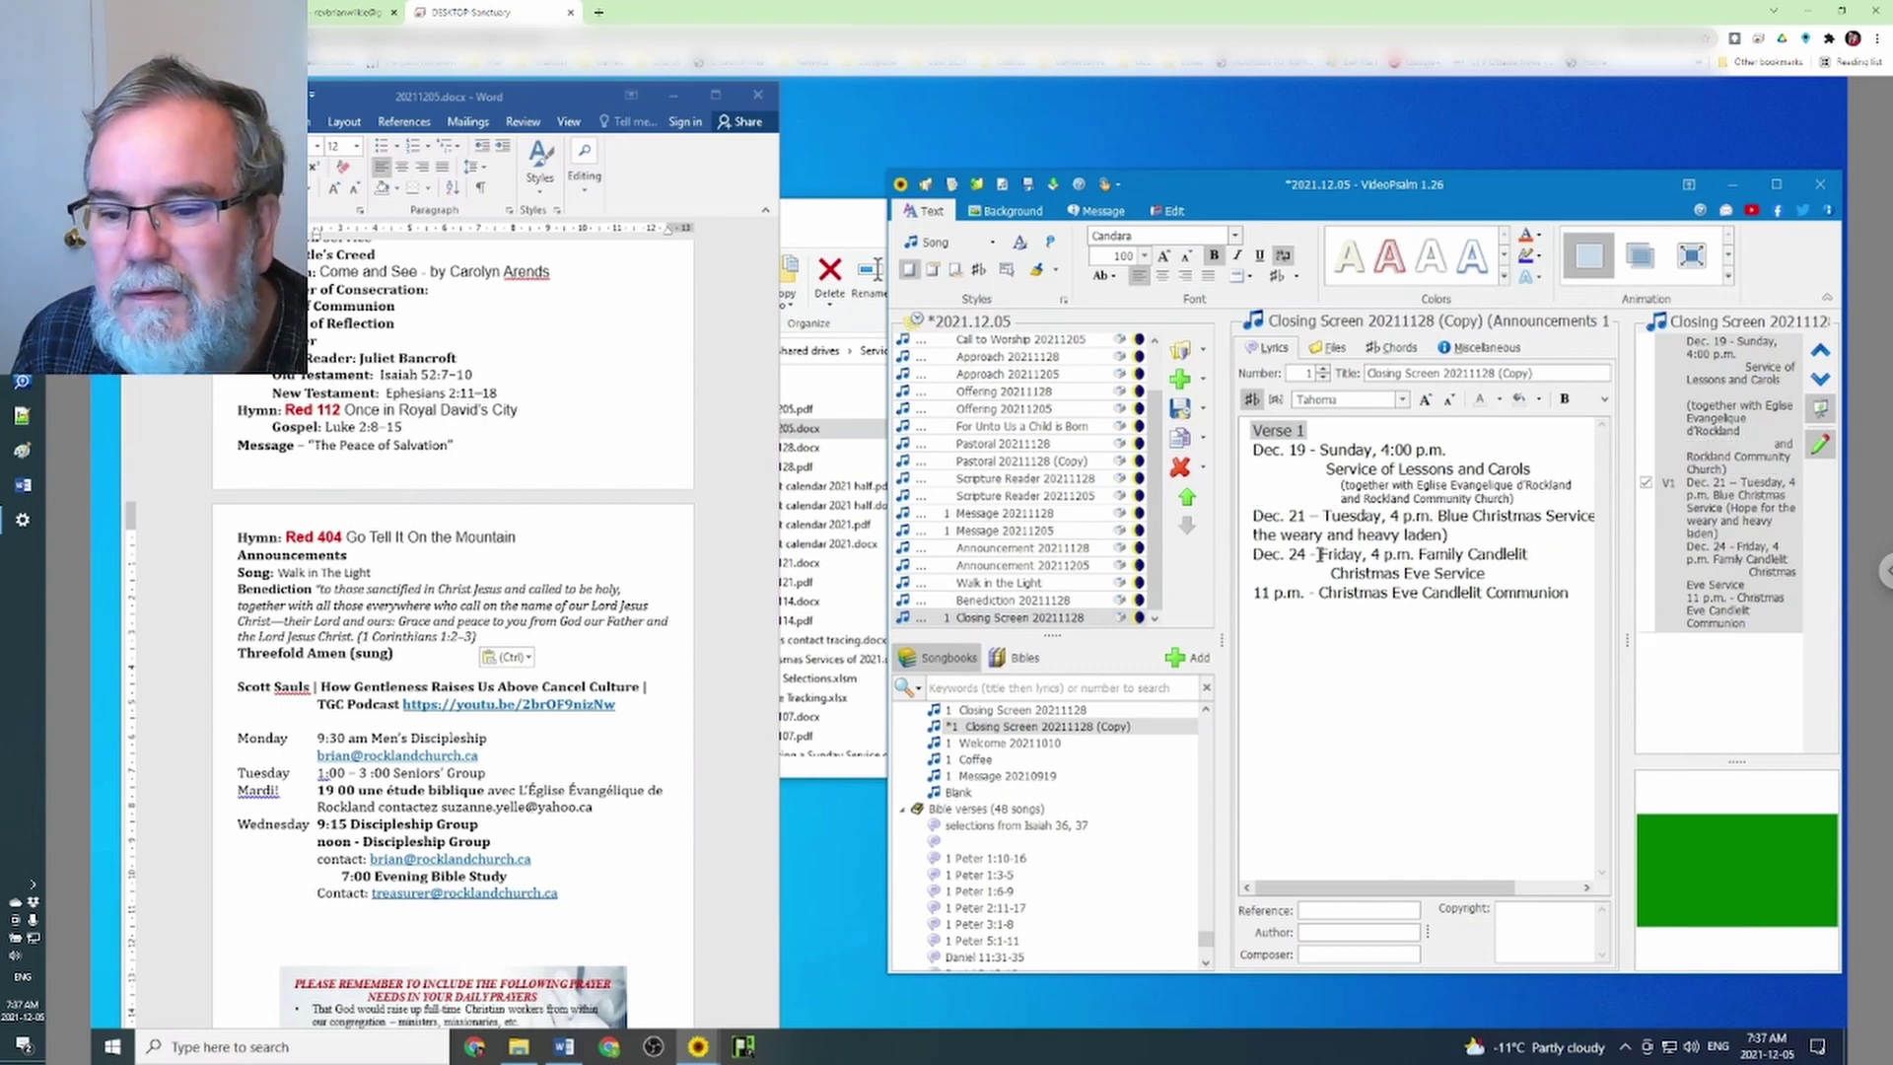
Select Verse 1 of the Closing Screen copy and bring up its background settings
left_click(1713, 479)
left_click(1716, 483)
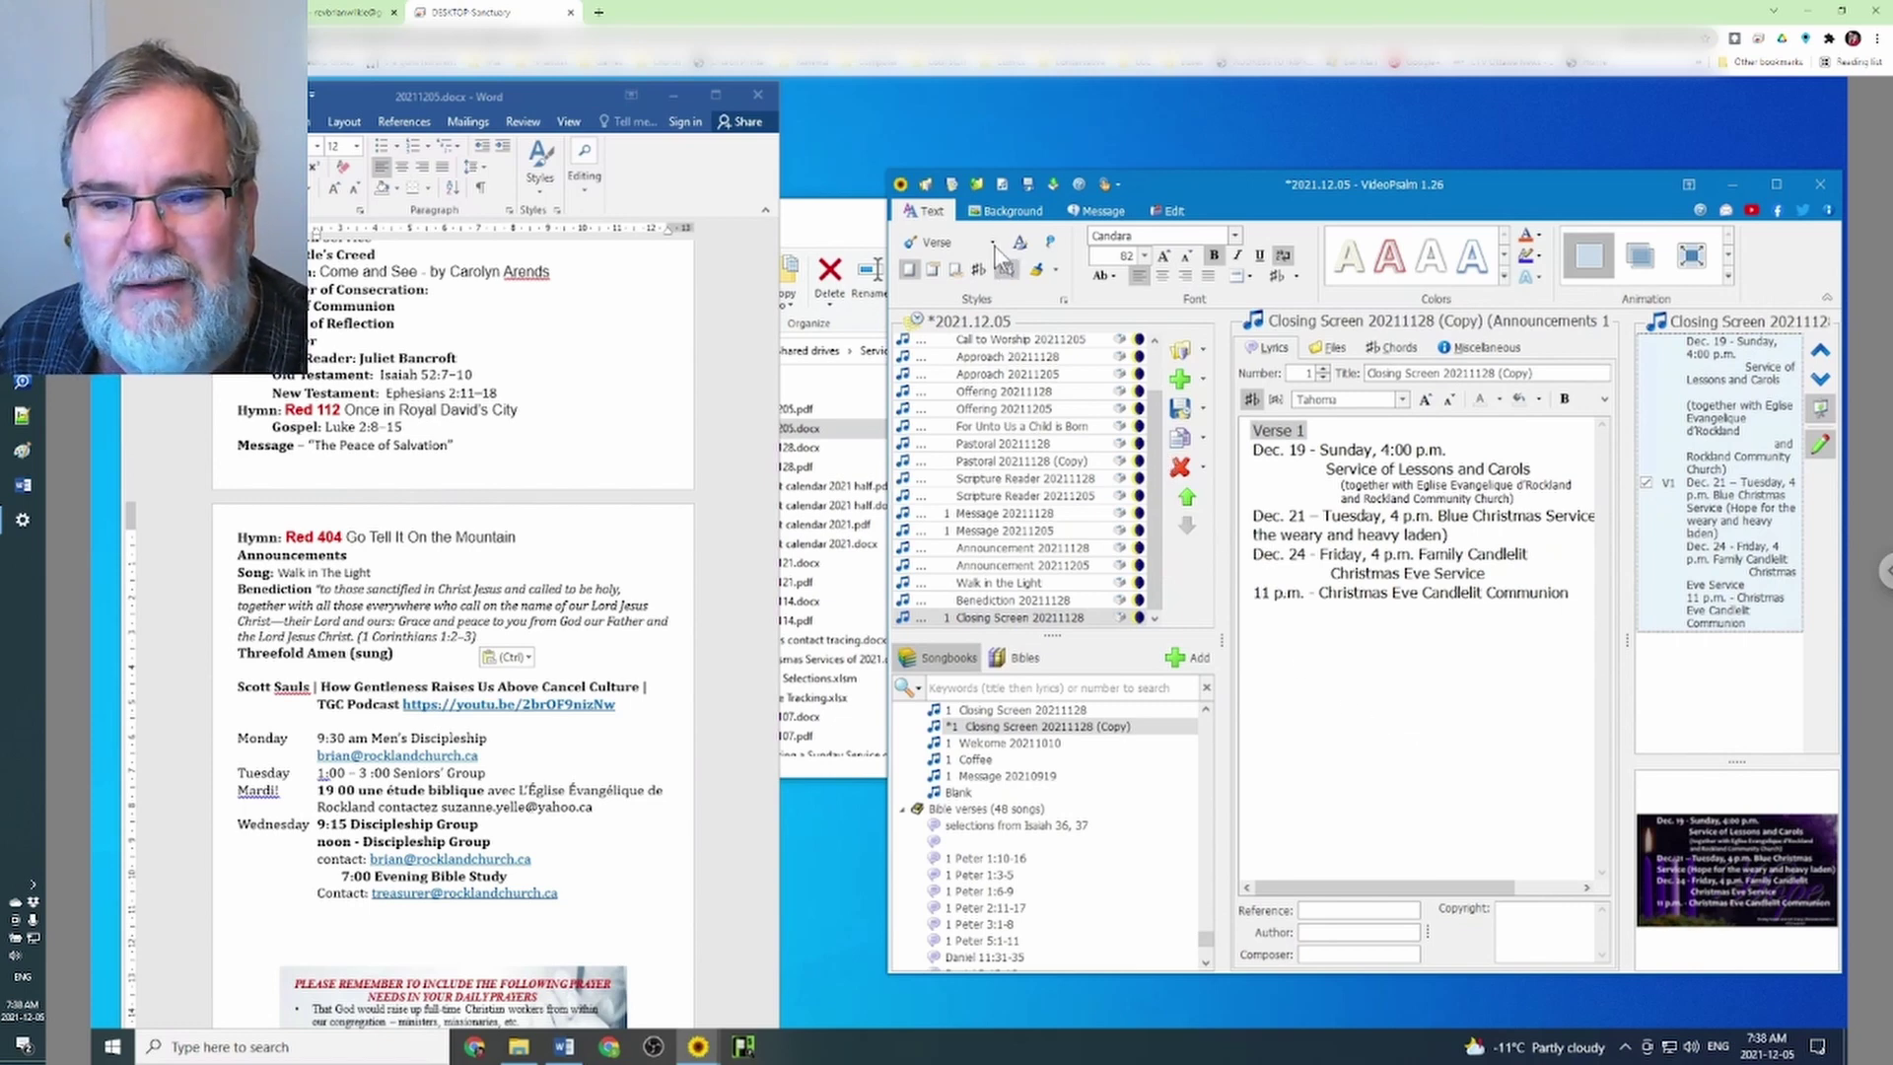
left_click(1007, 211)
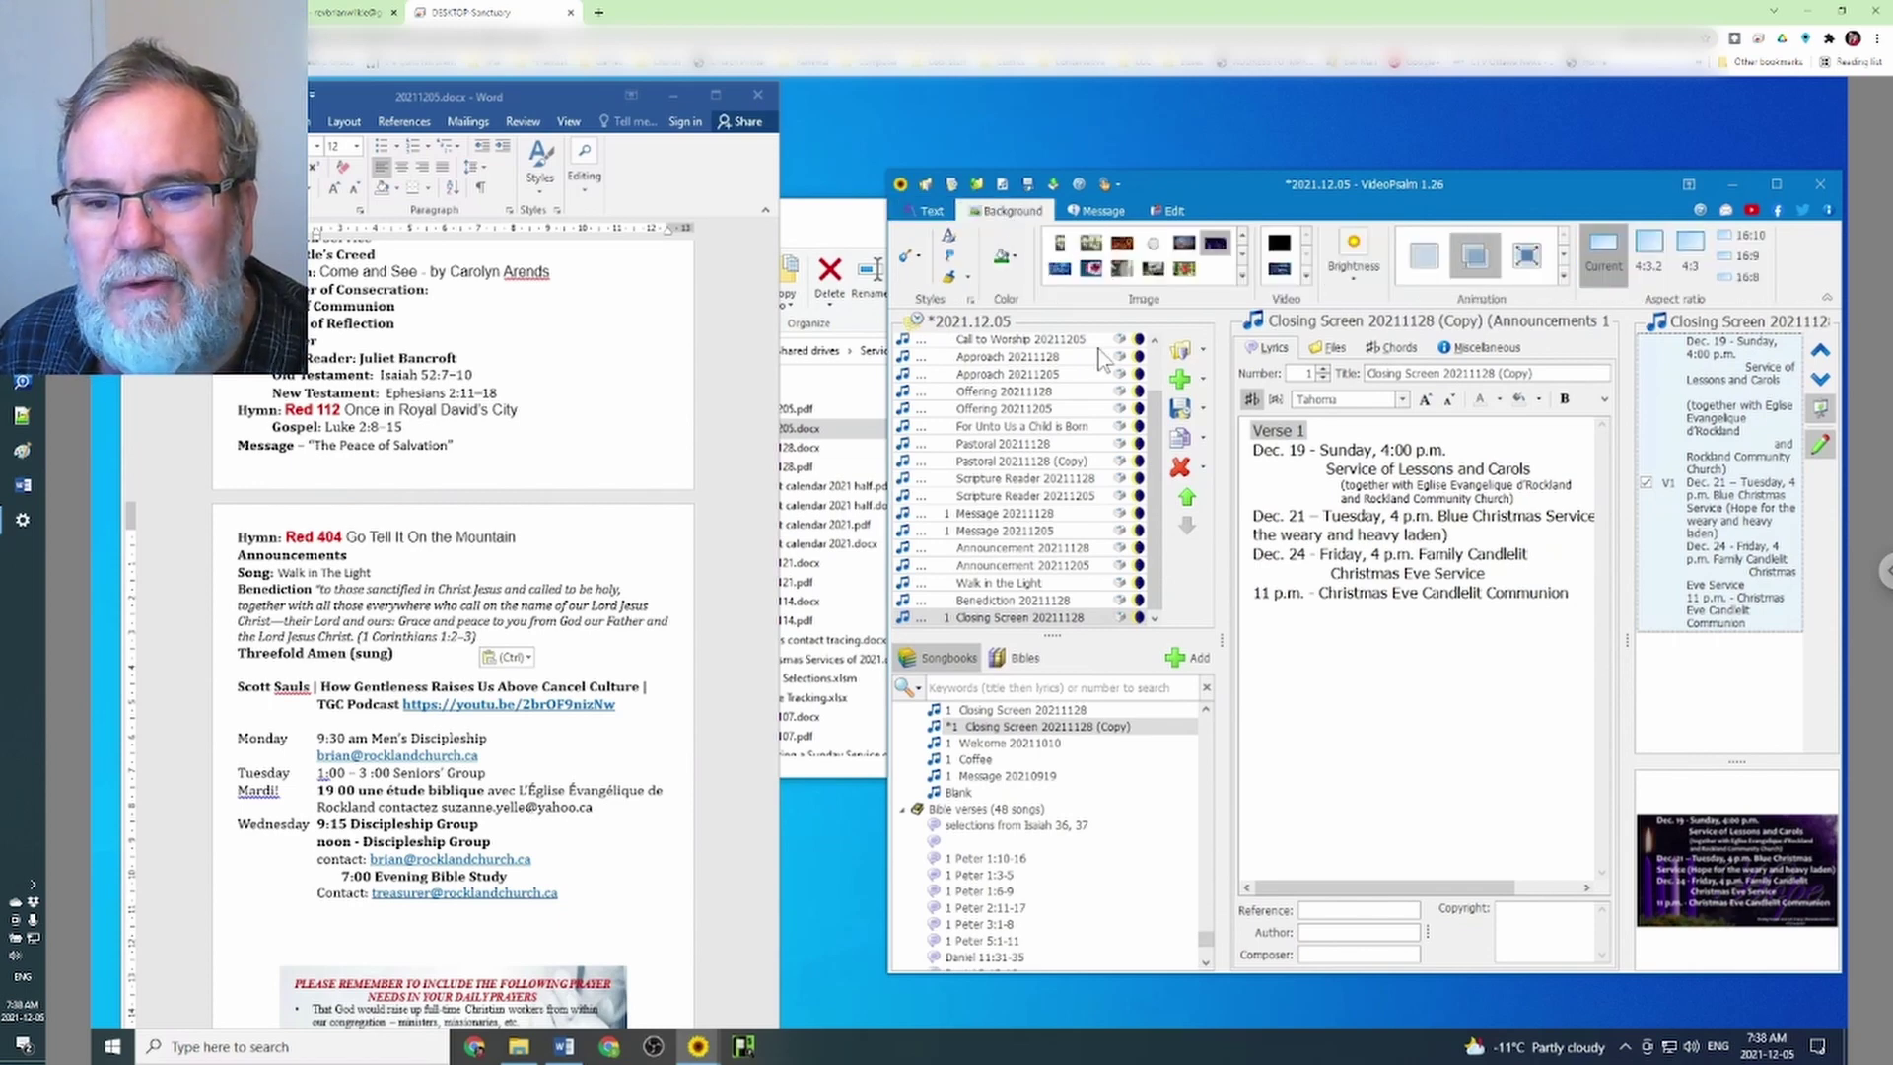
left_click(1244, 278)
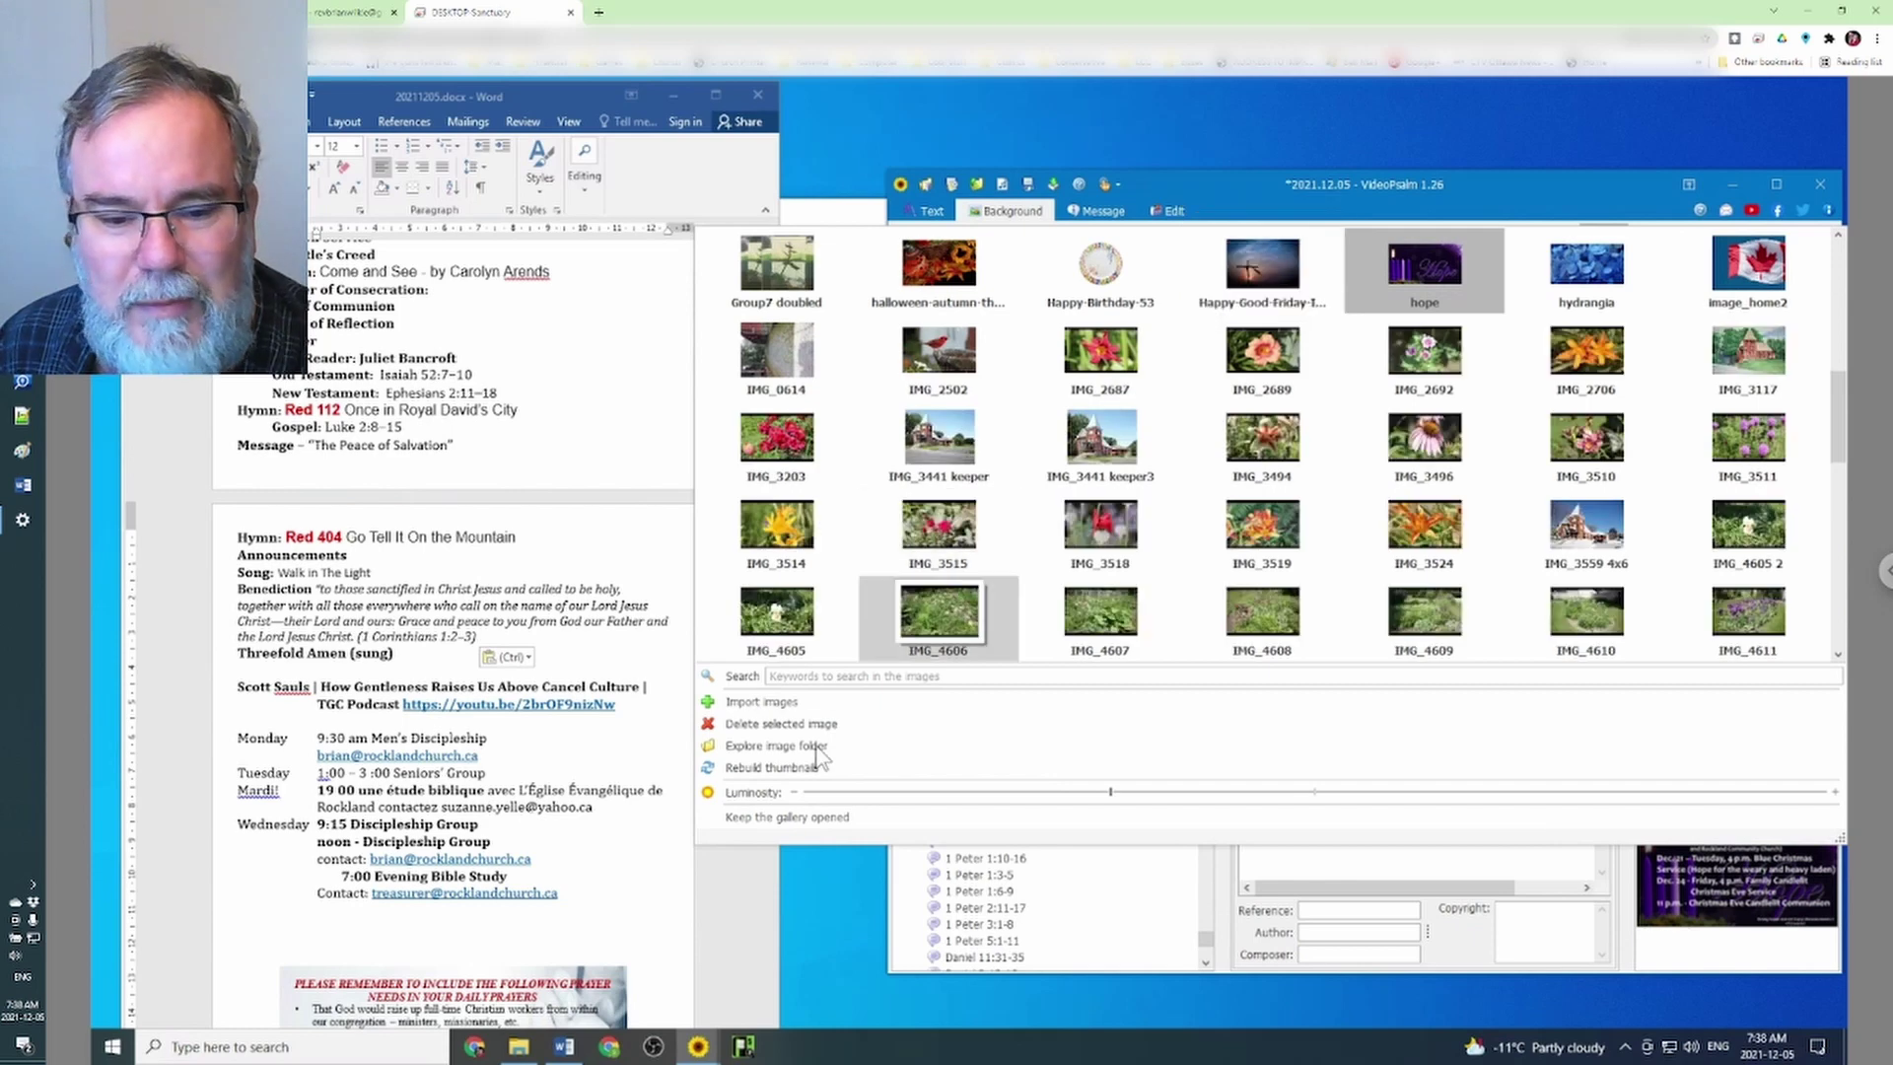
left_click(782, 703)
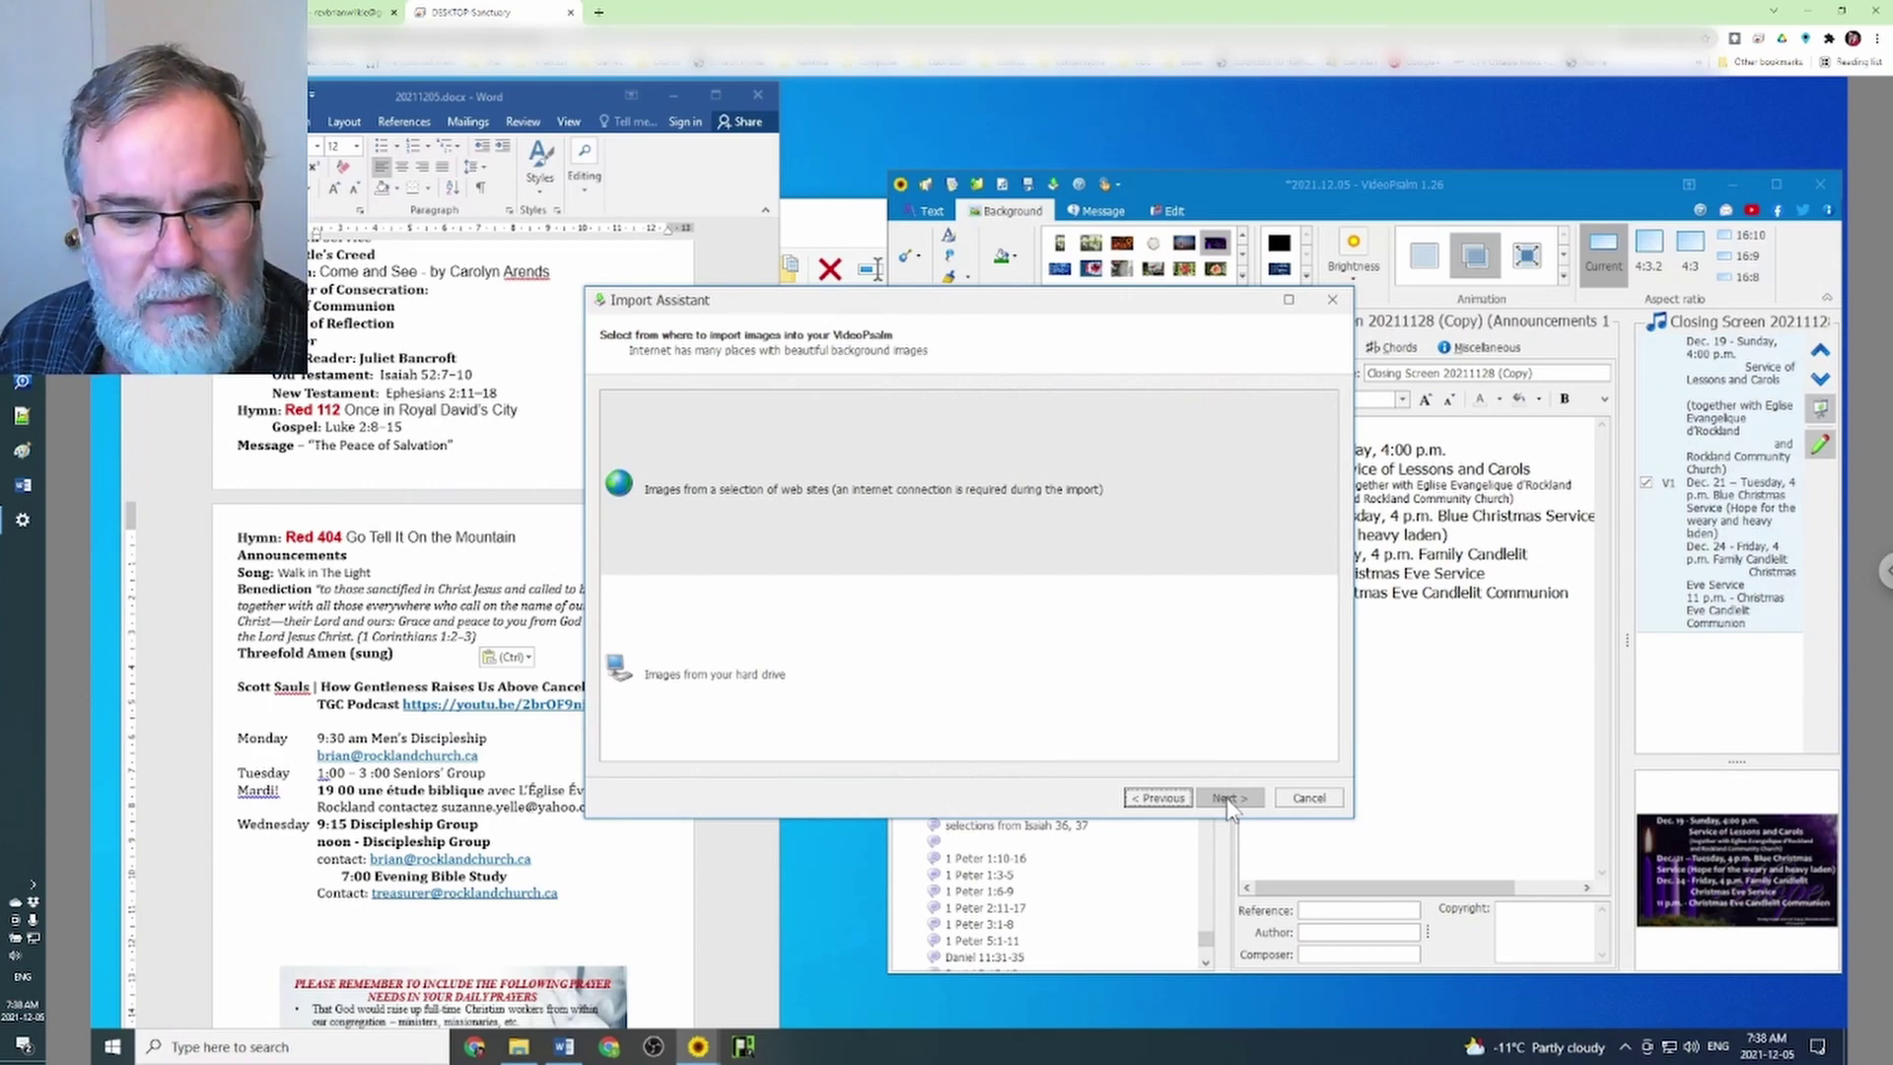
scroll(394, 690, "down", 6)
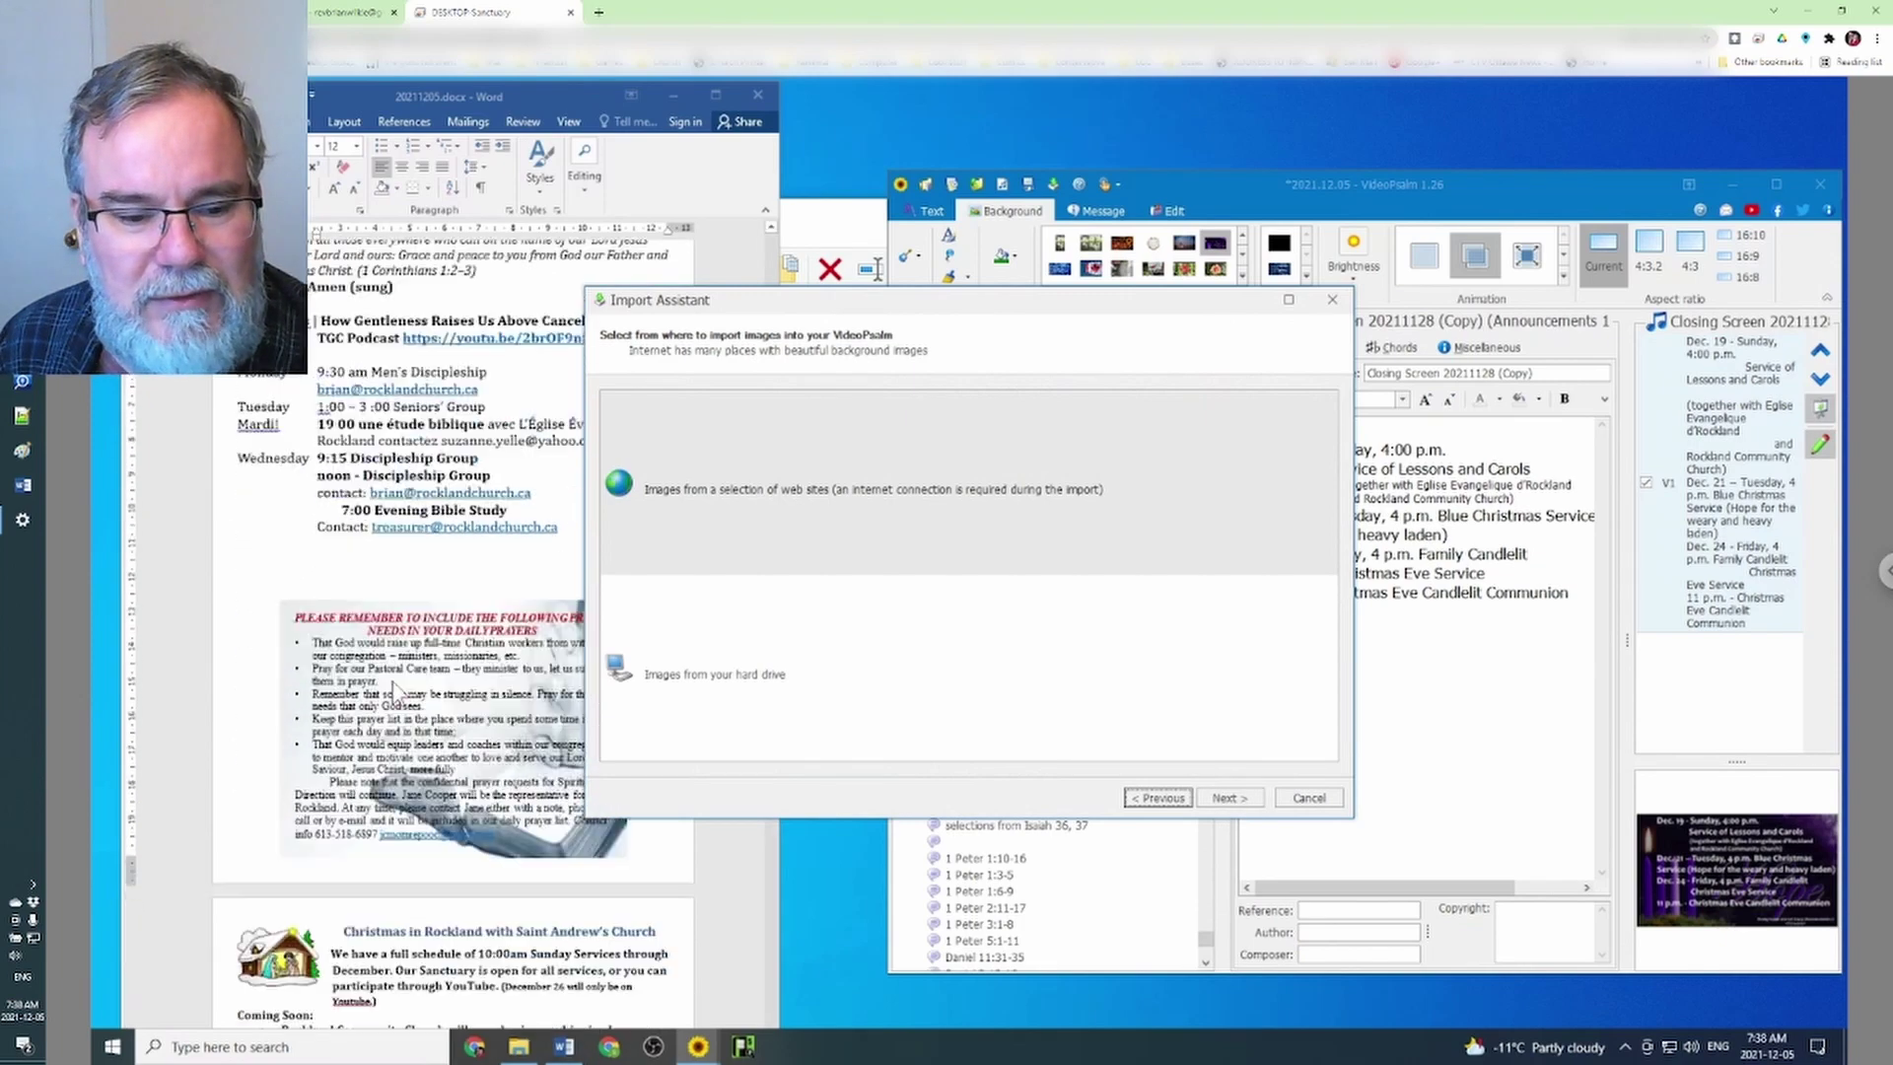
scroll(392, 690, "down", 12)
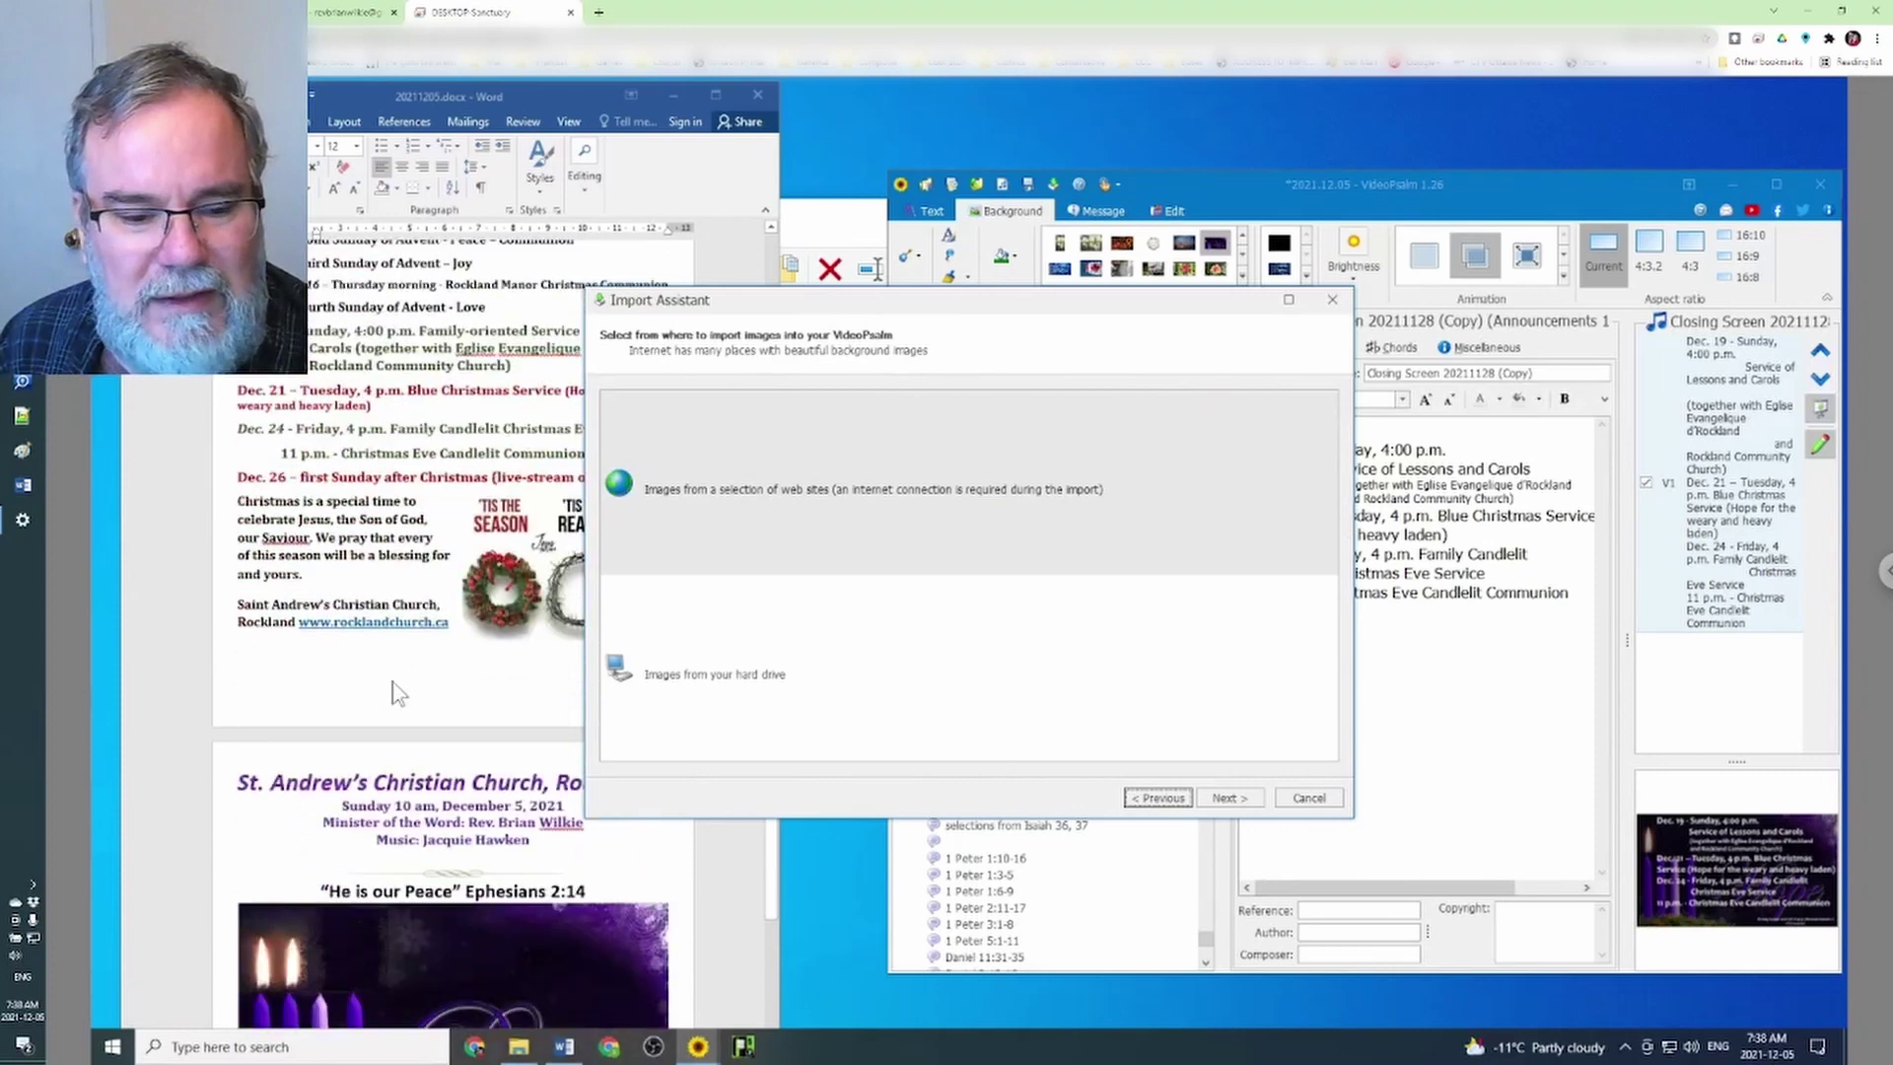
scroll(398, 693, "down", 4)
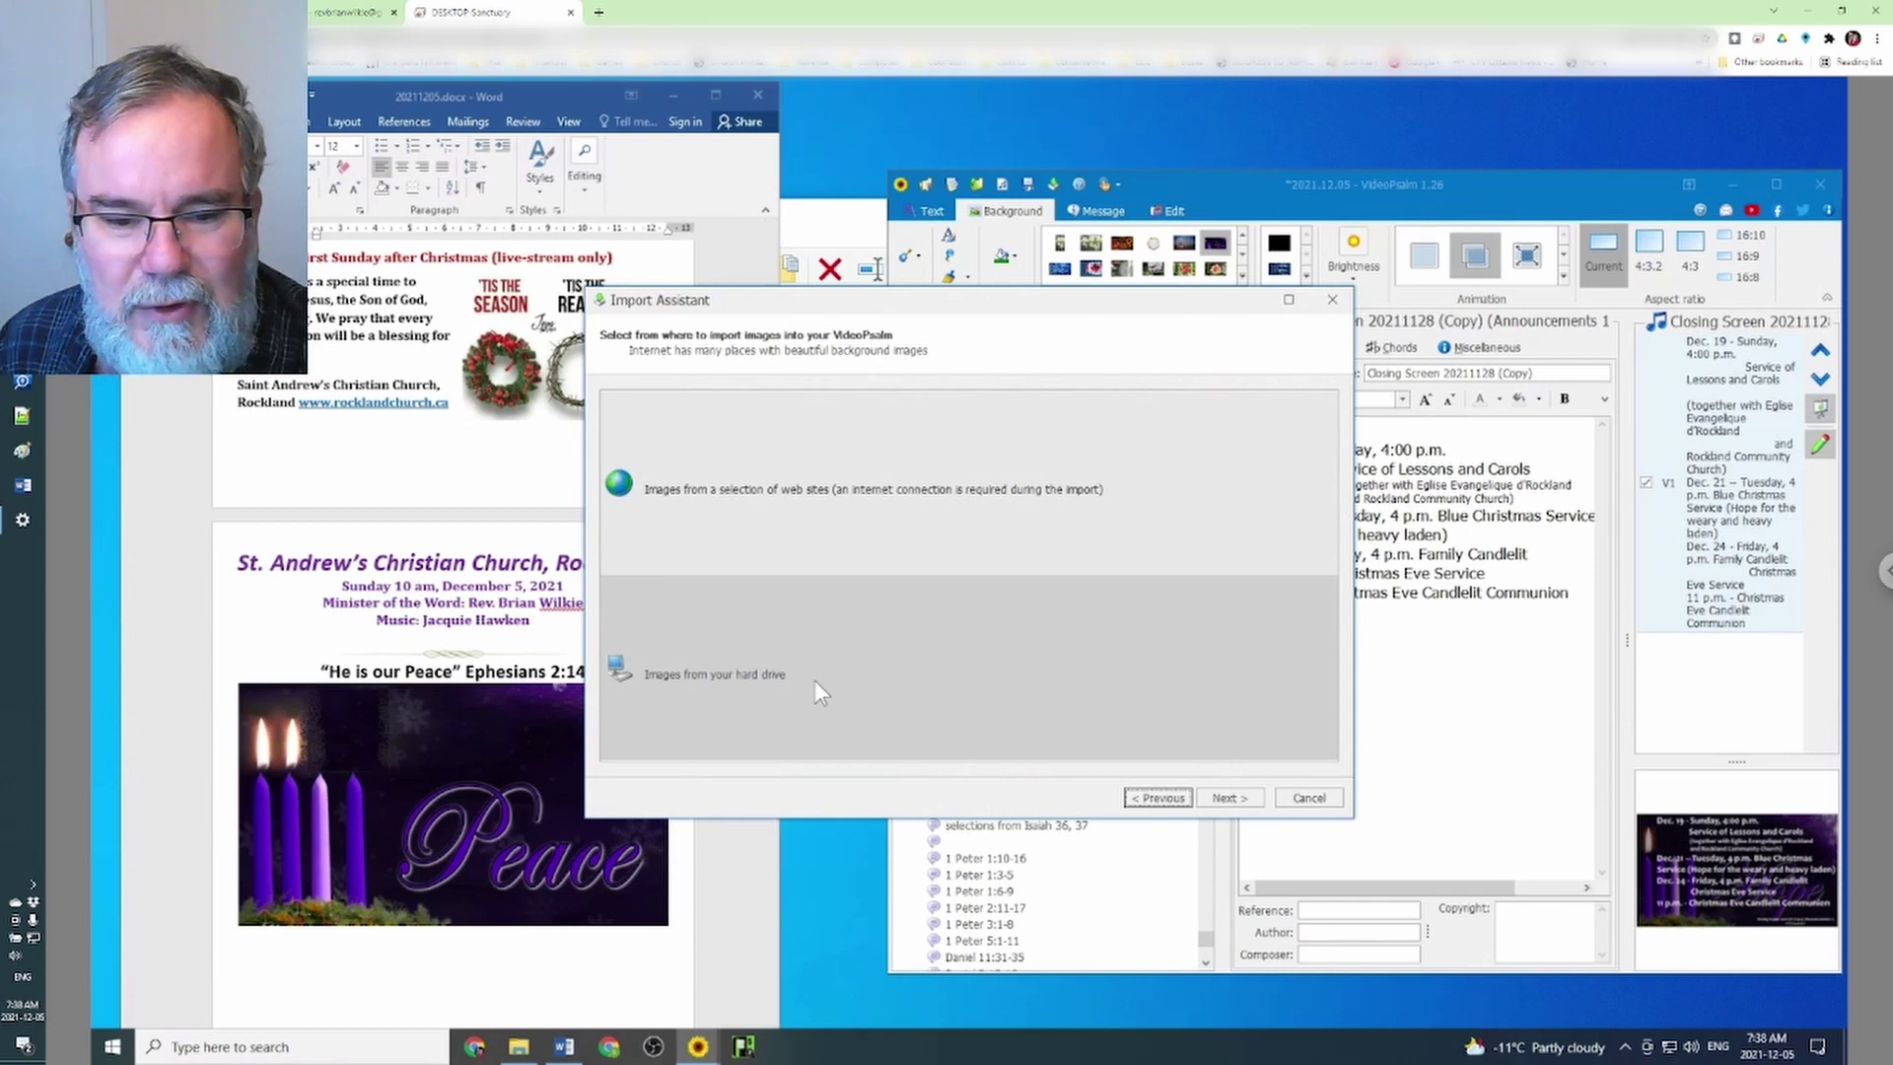
left_click(1236, 801)
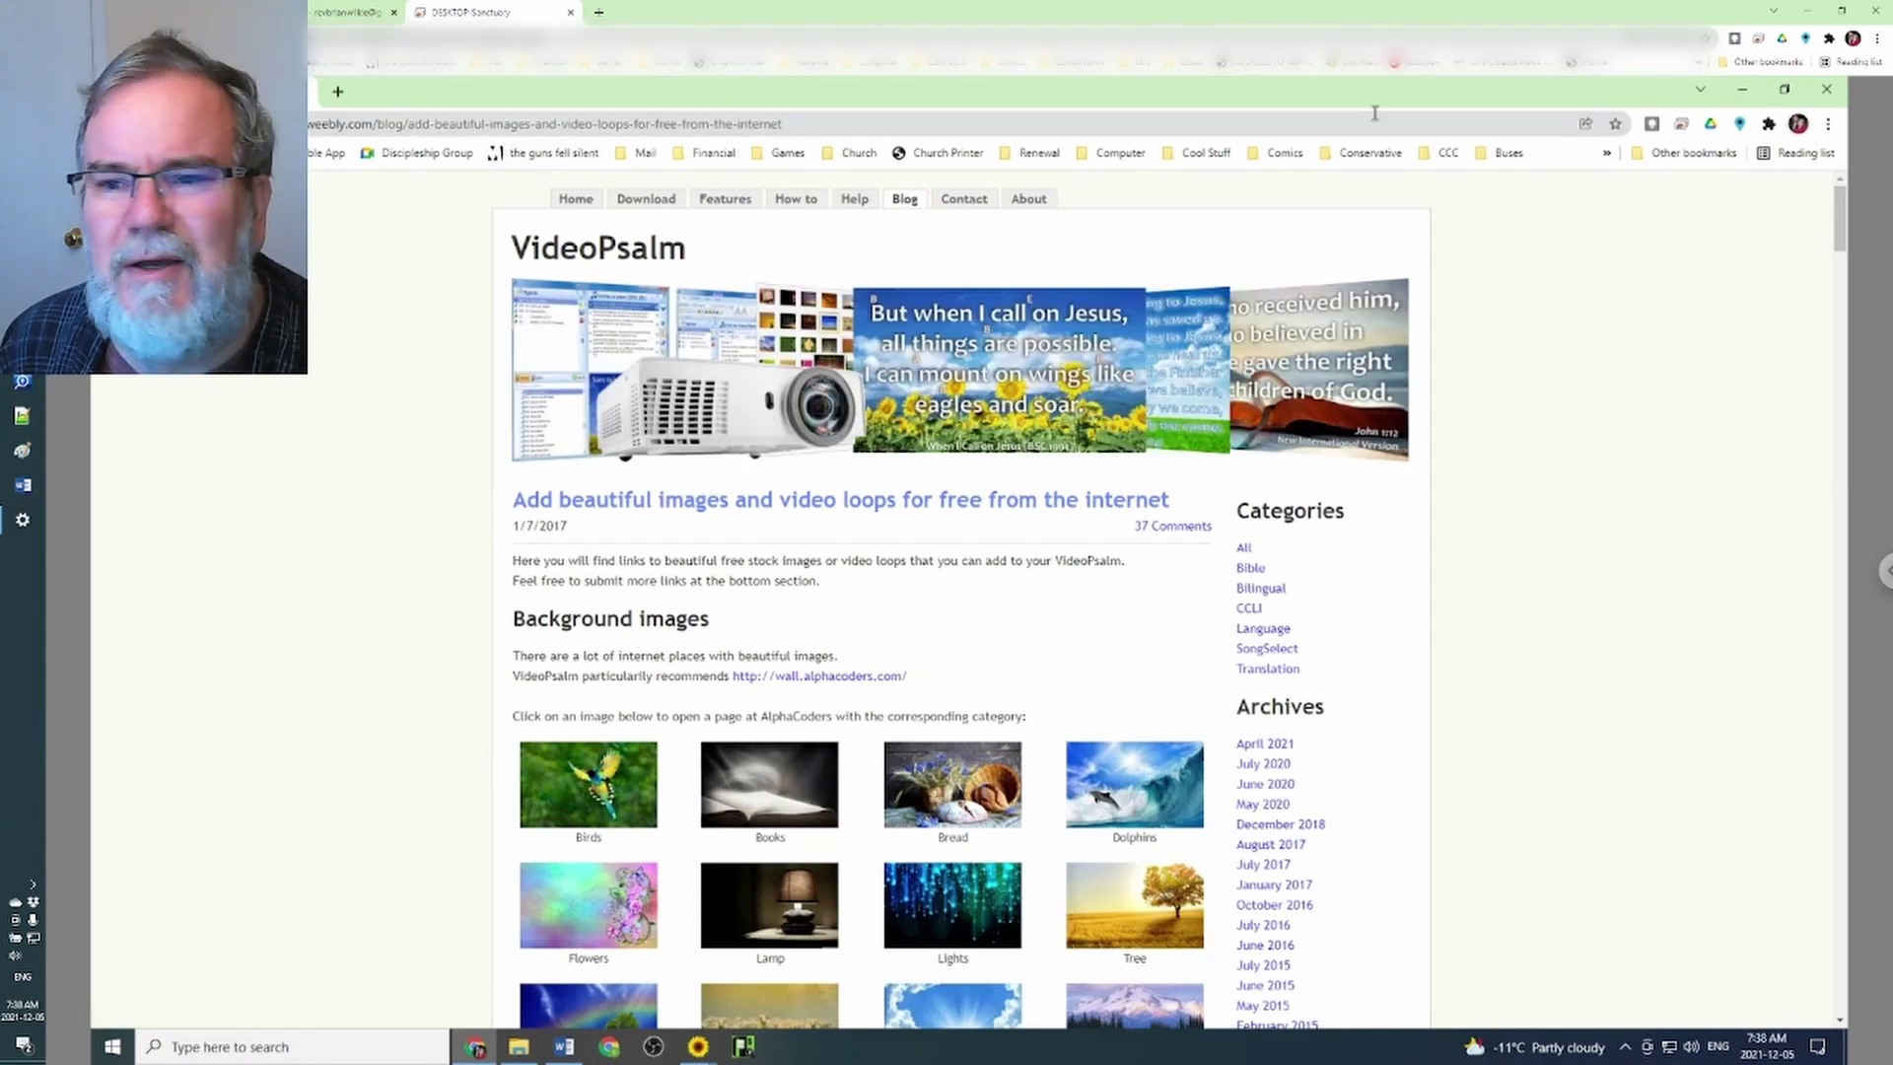
left_click(1826, 89)
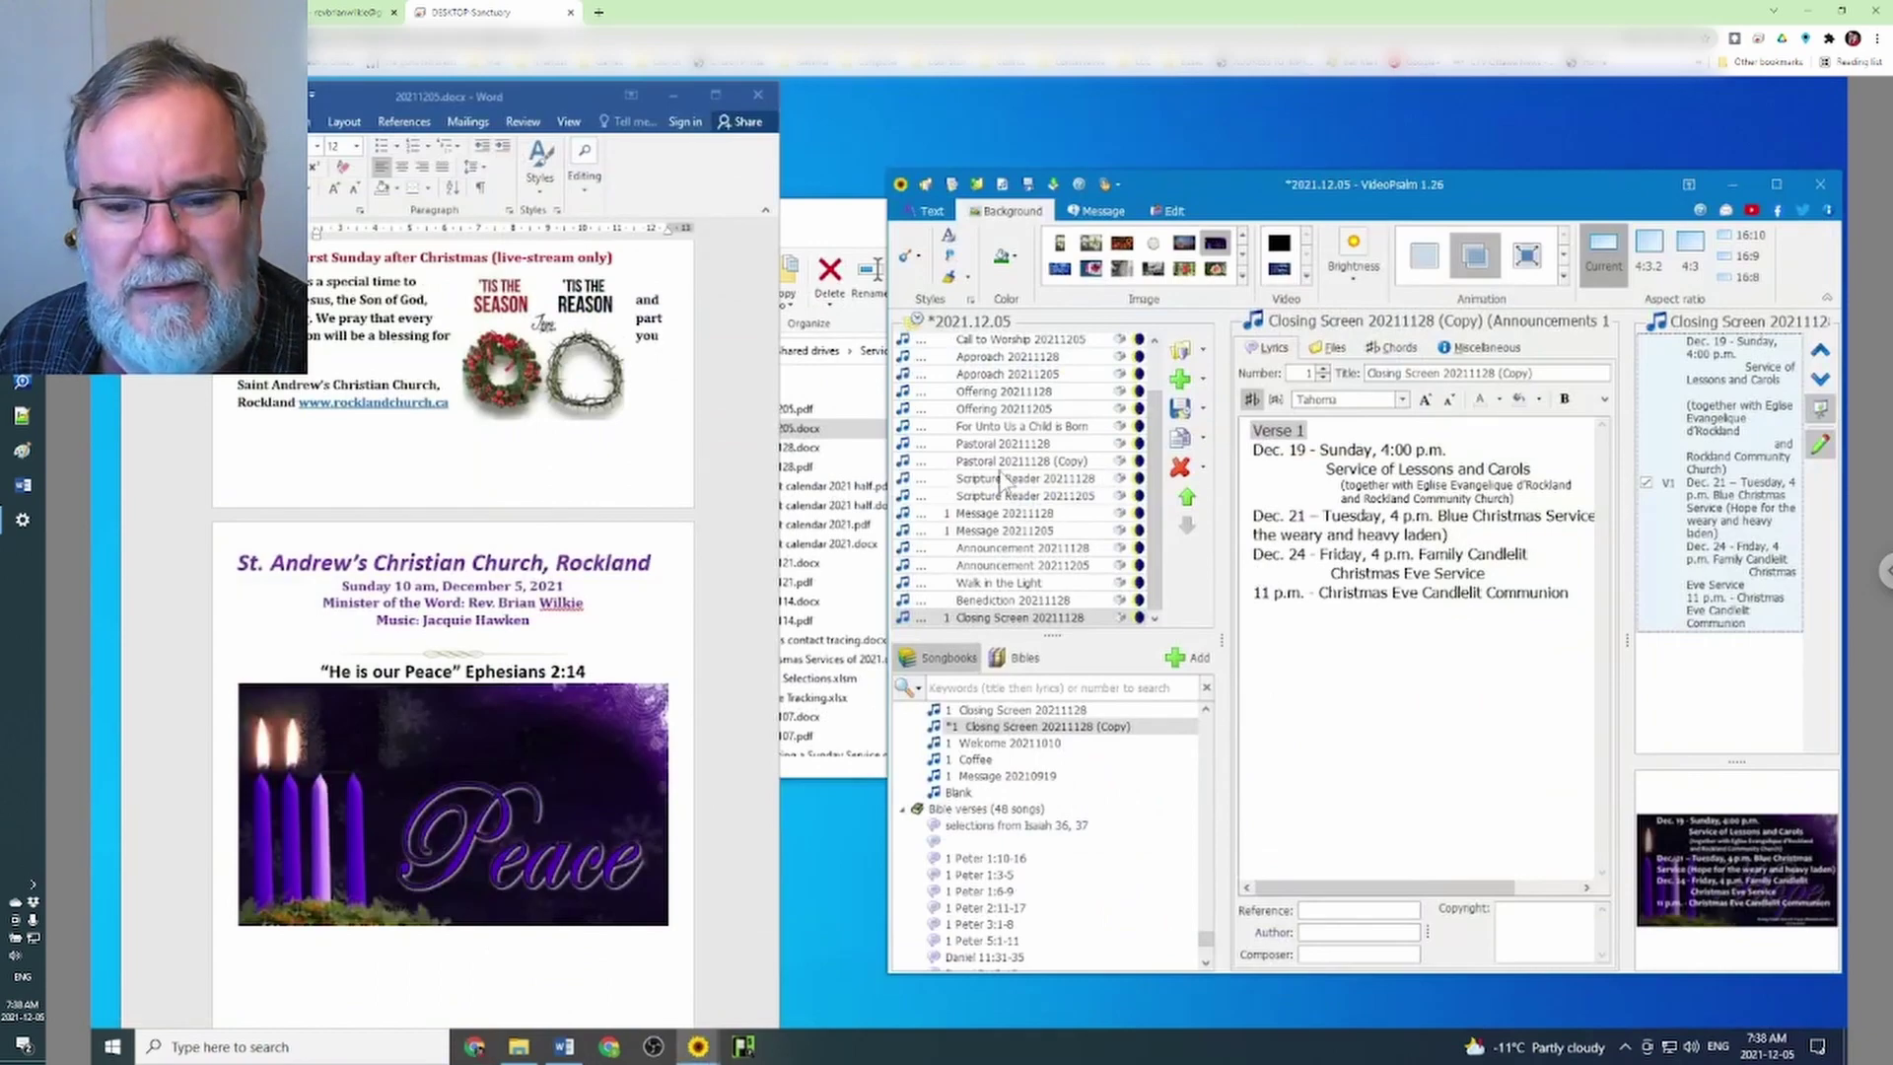
Import peace.png from the VideoPsalm folder in the Google Drive shared drives into the background image gallery
left_click(1242, 279)
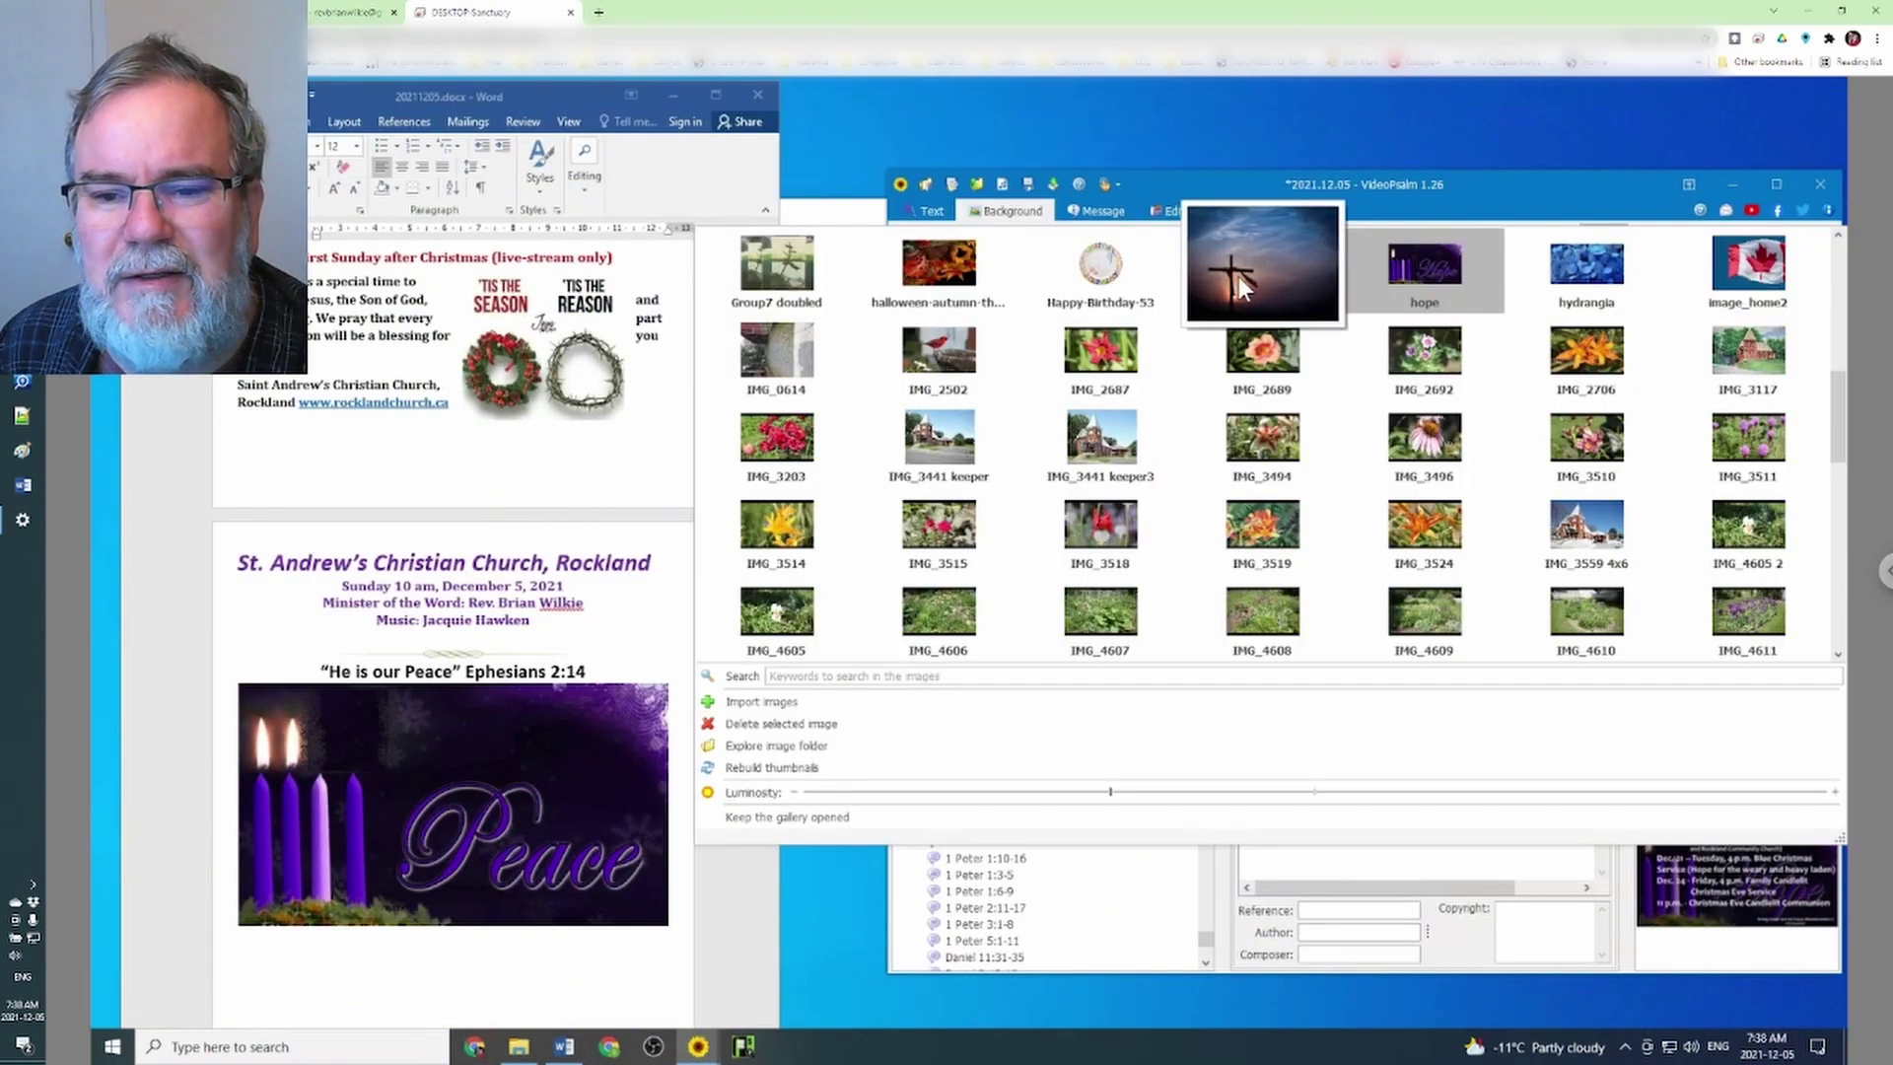
left_click(761, 701)
left_click(800, 670)
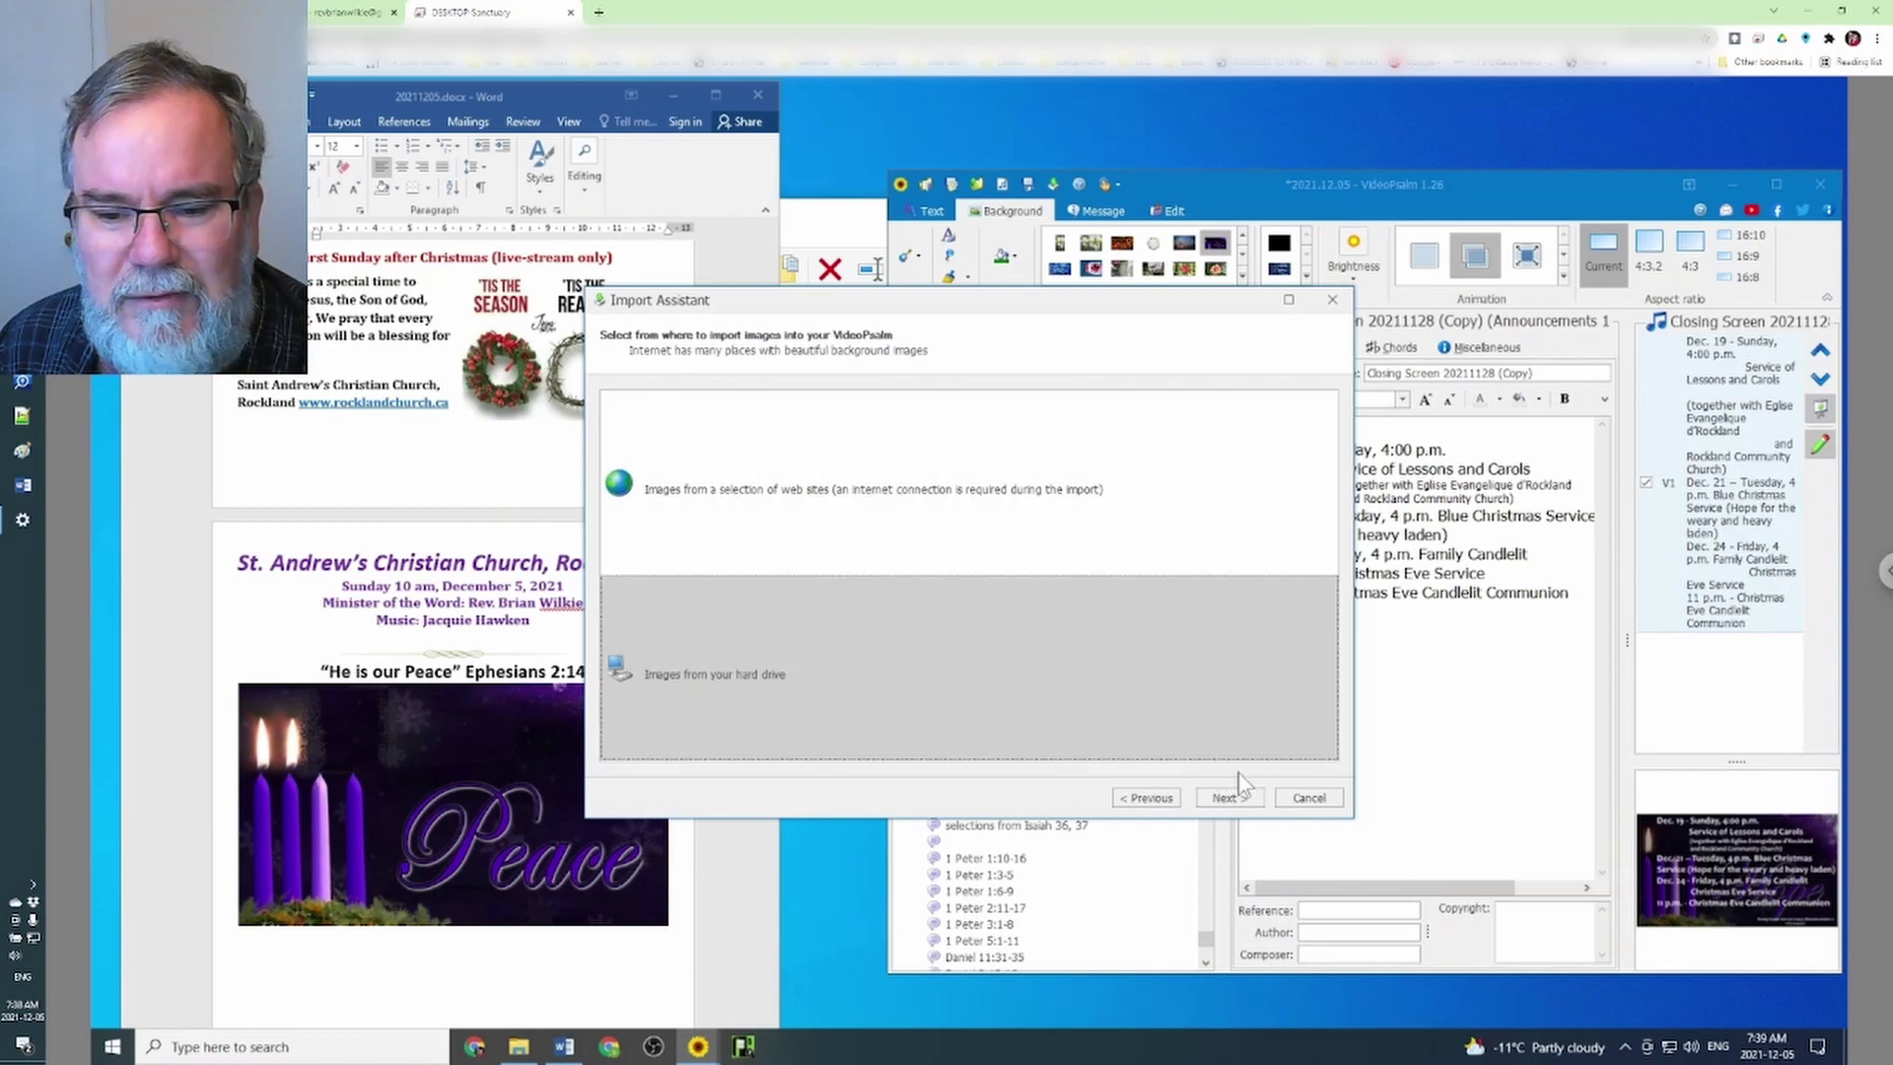
left_click(1244, 800)
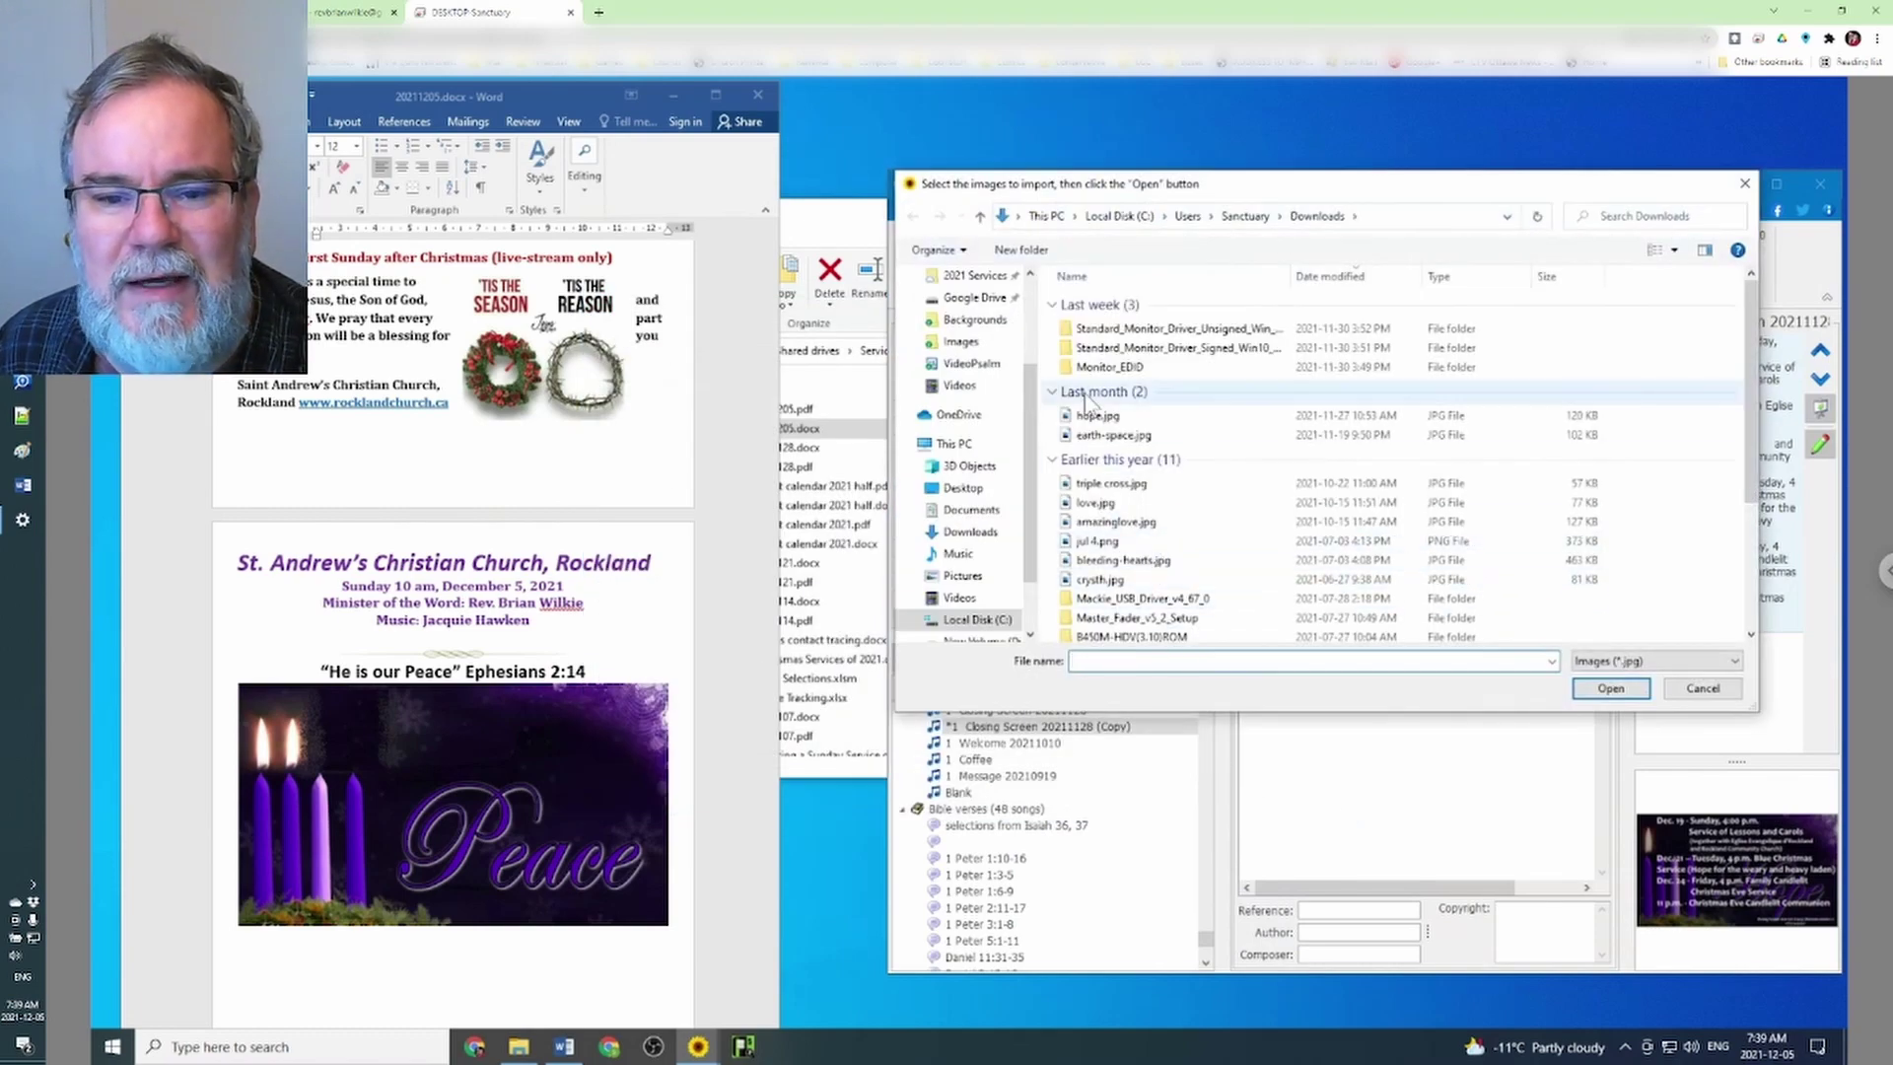
scroll(976, 363, "up", 3)
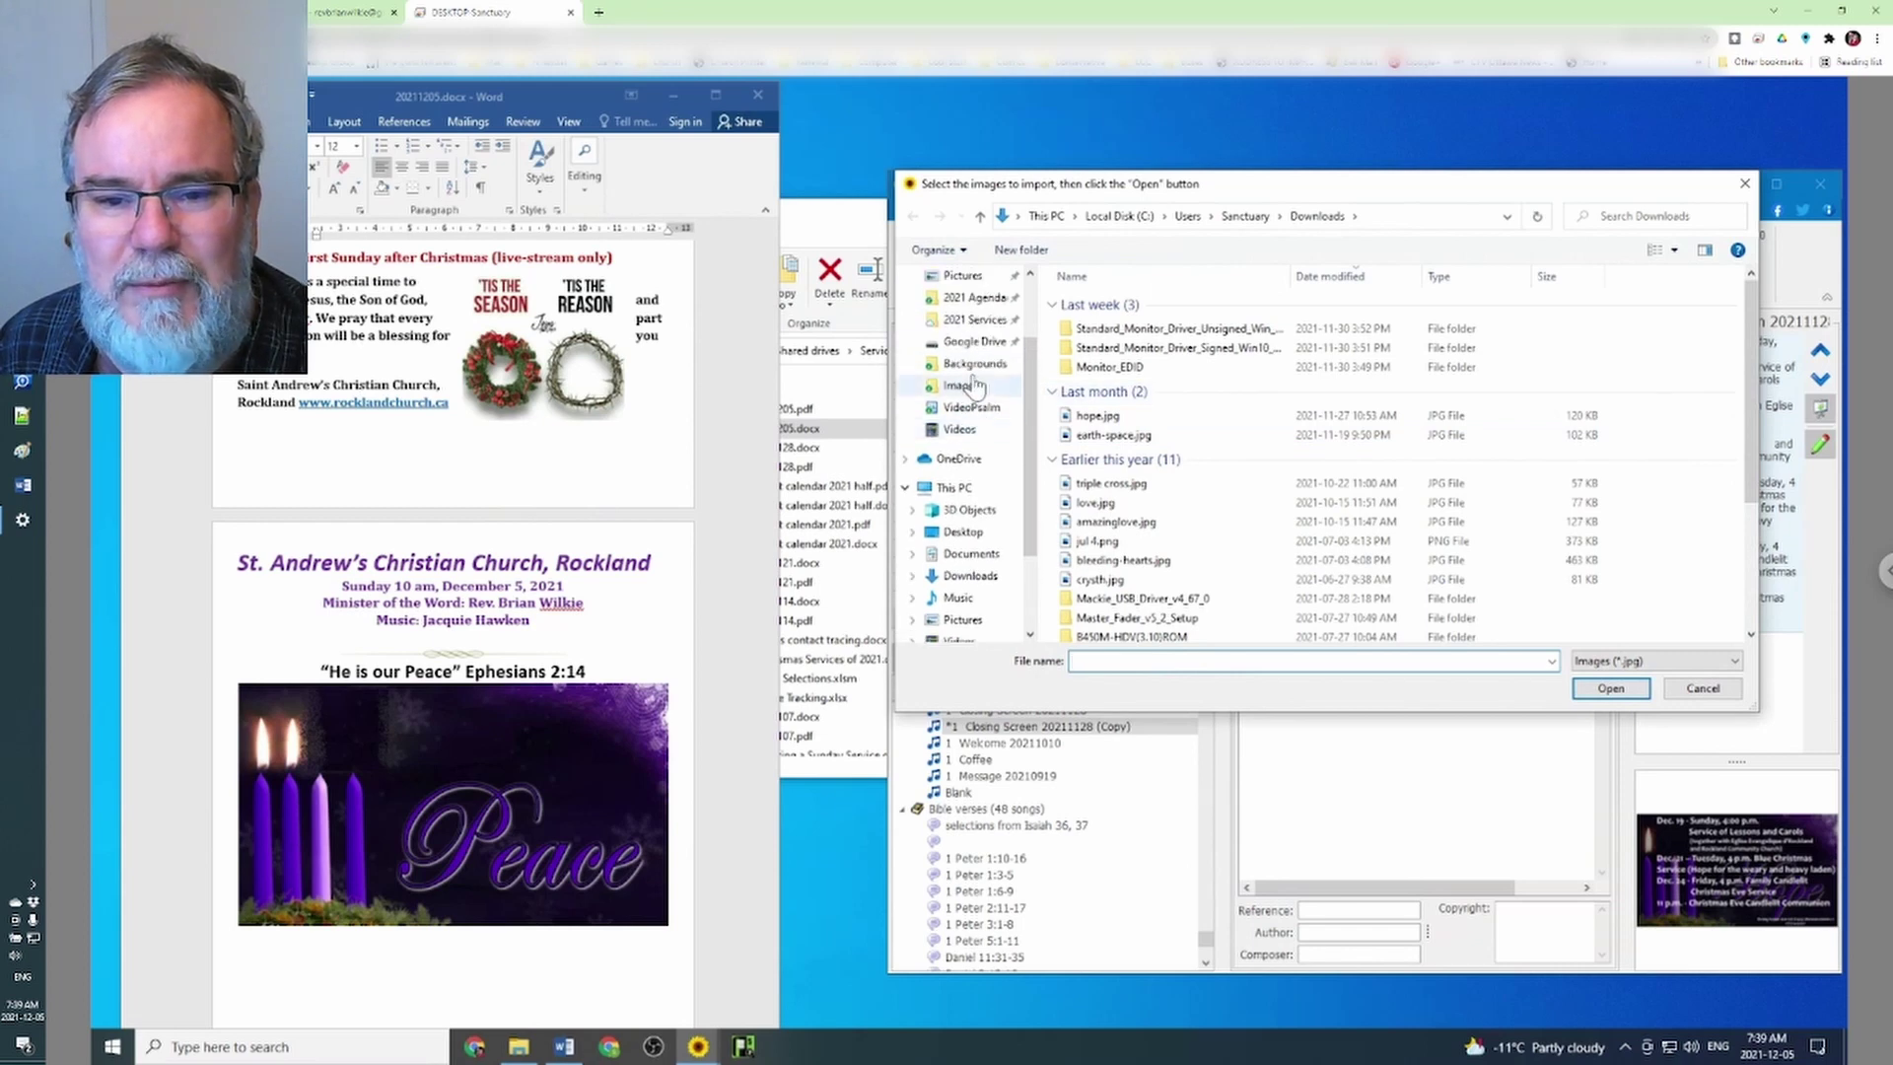
scroll(974, 384, "down", 3)
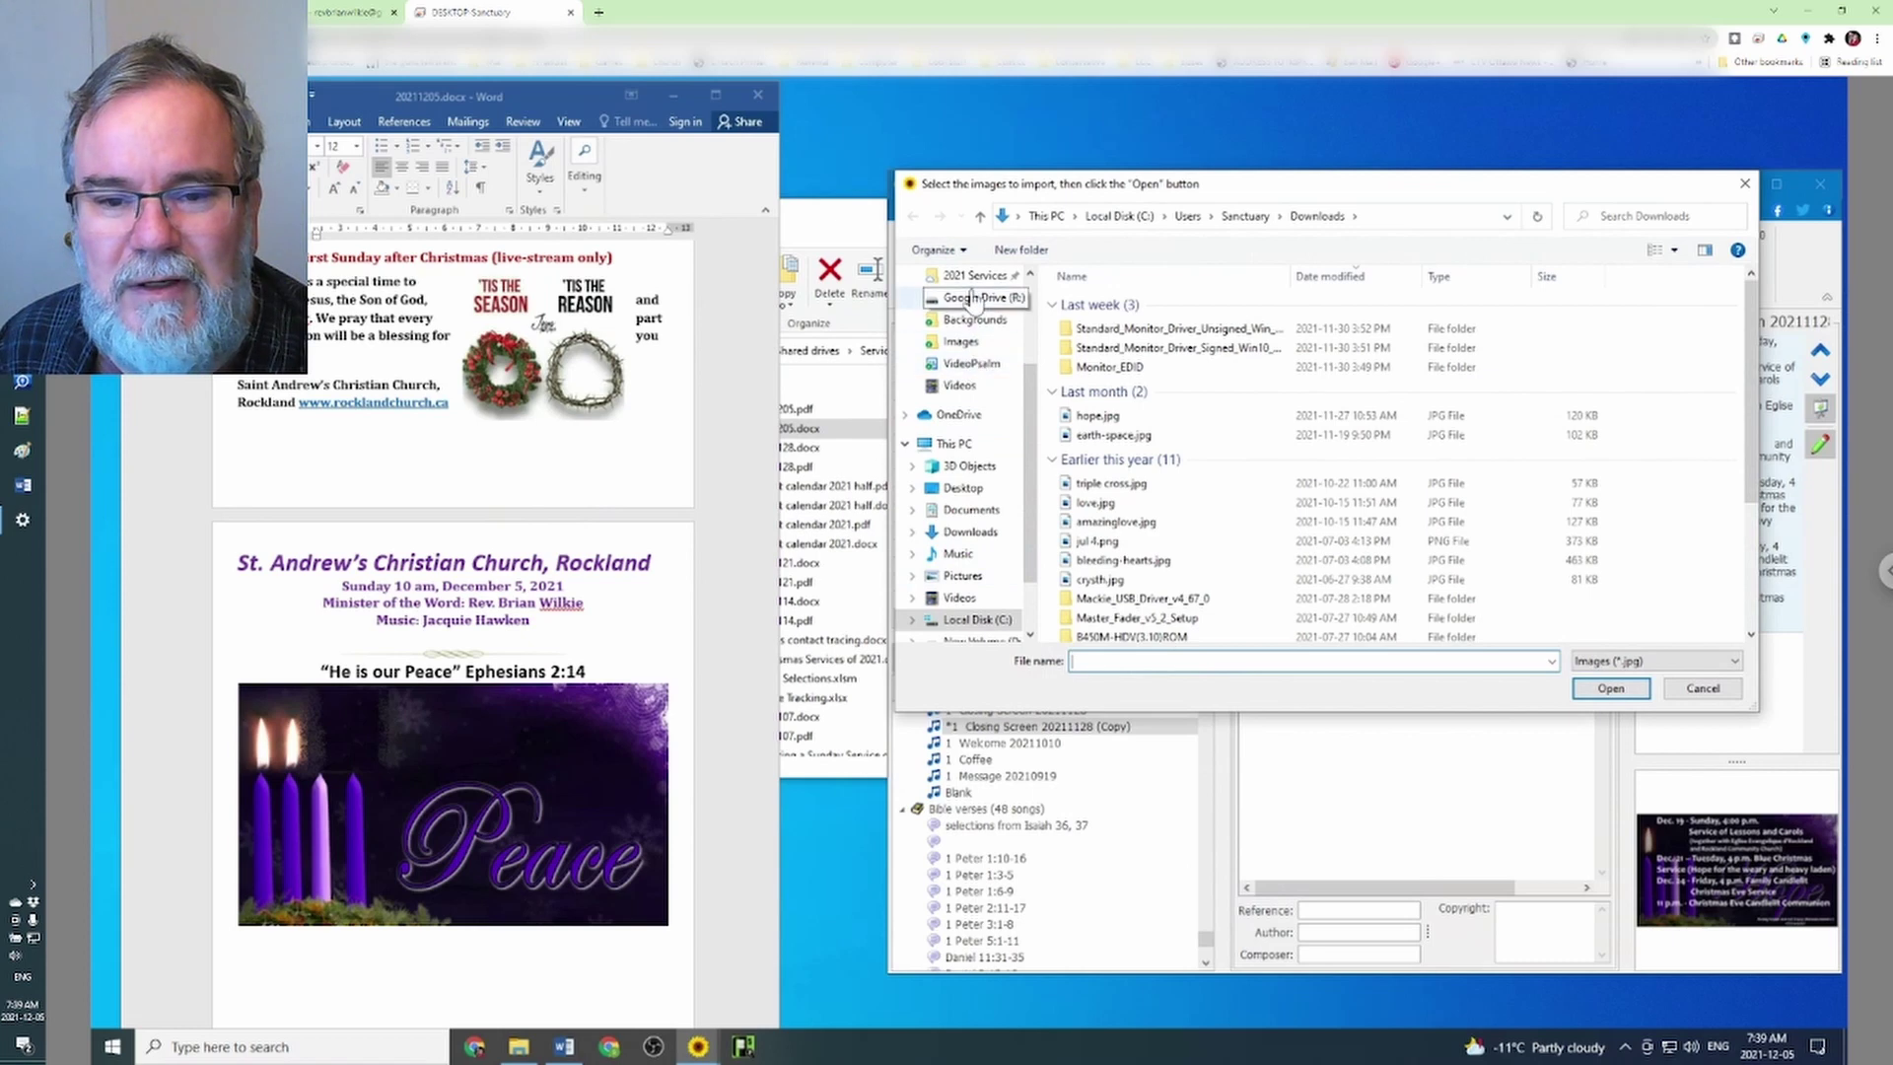
scroll(974, 325, "up", 2)
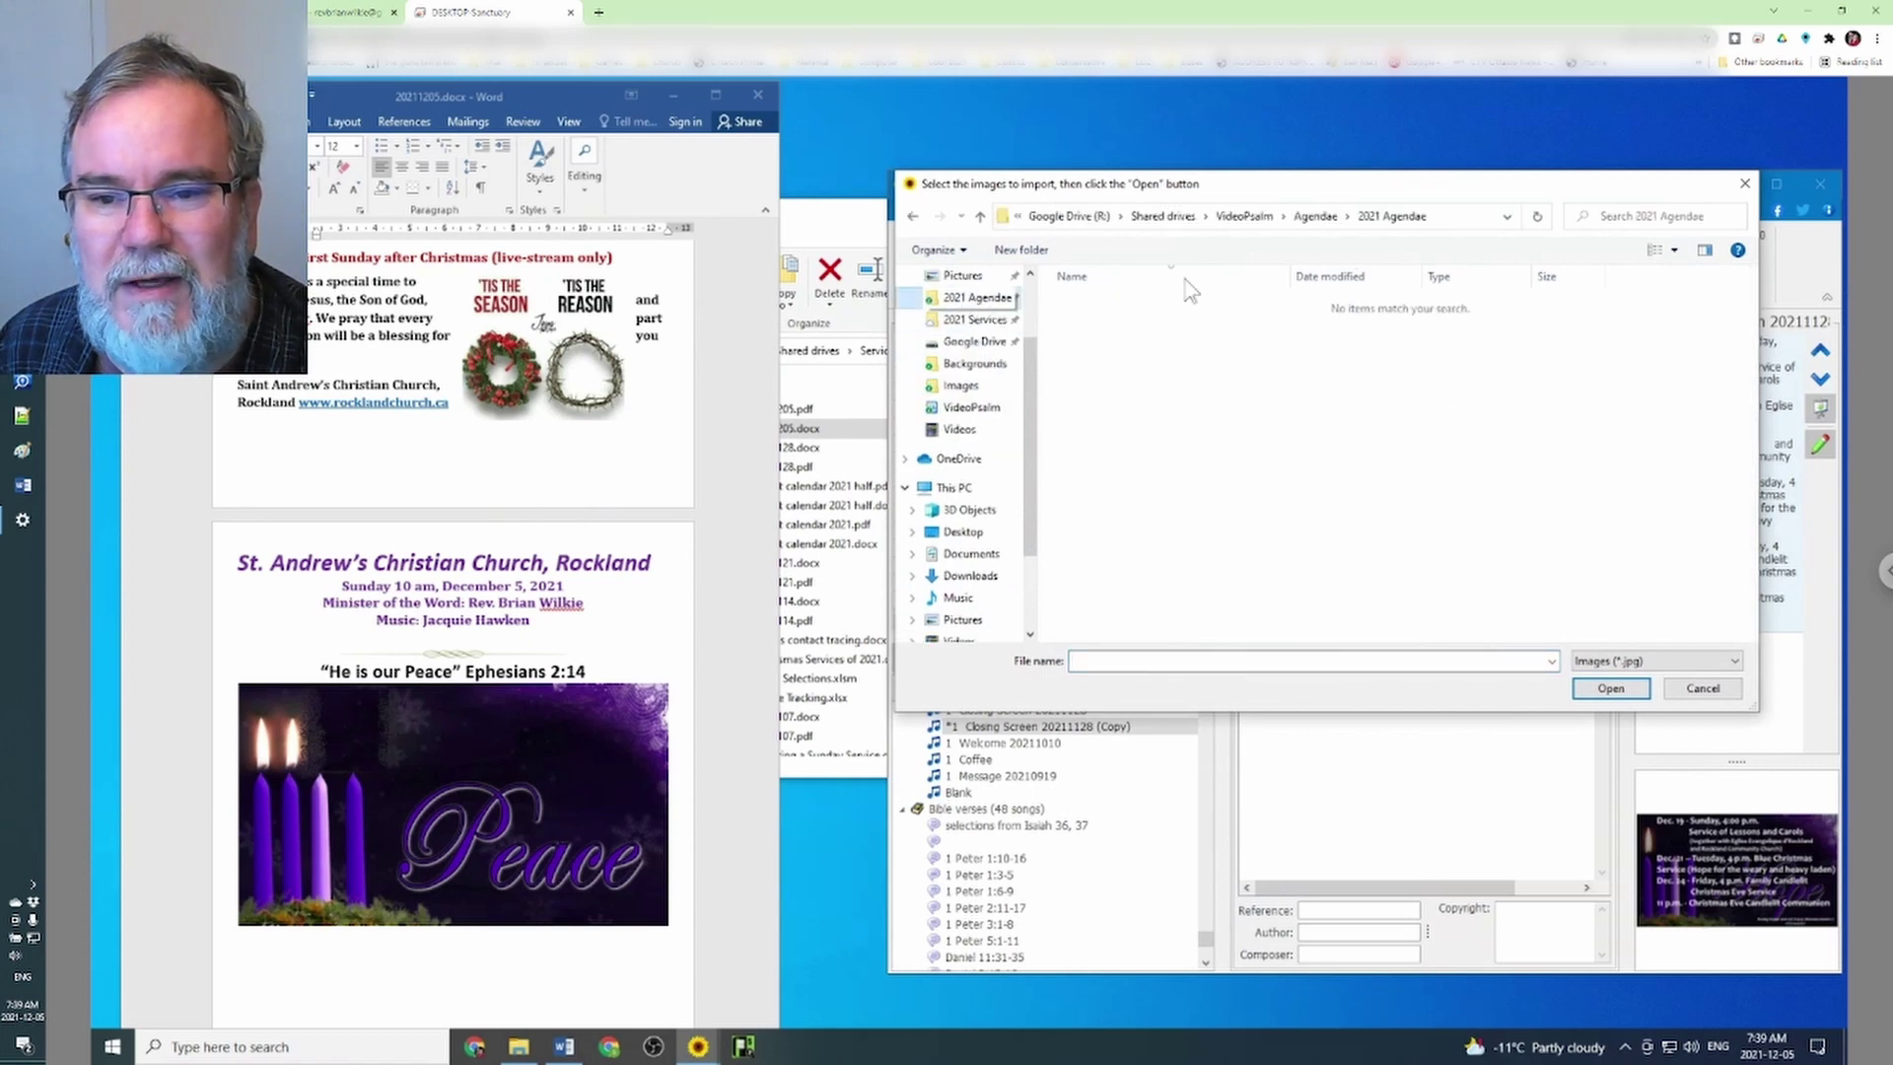
left_click(976, 298)
left_click(1244, 217)
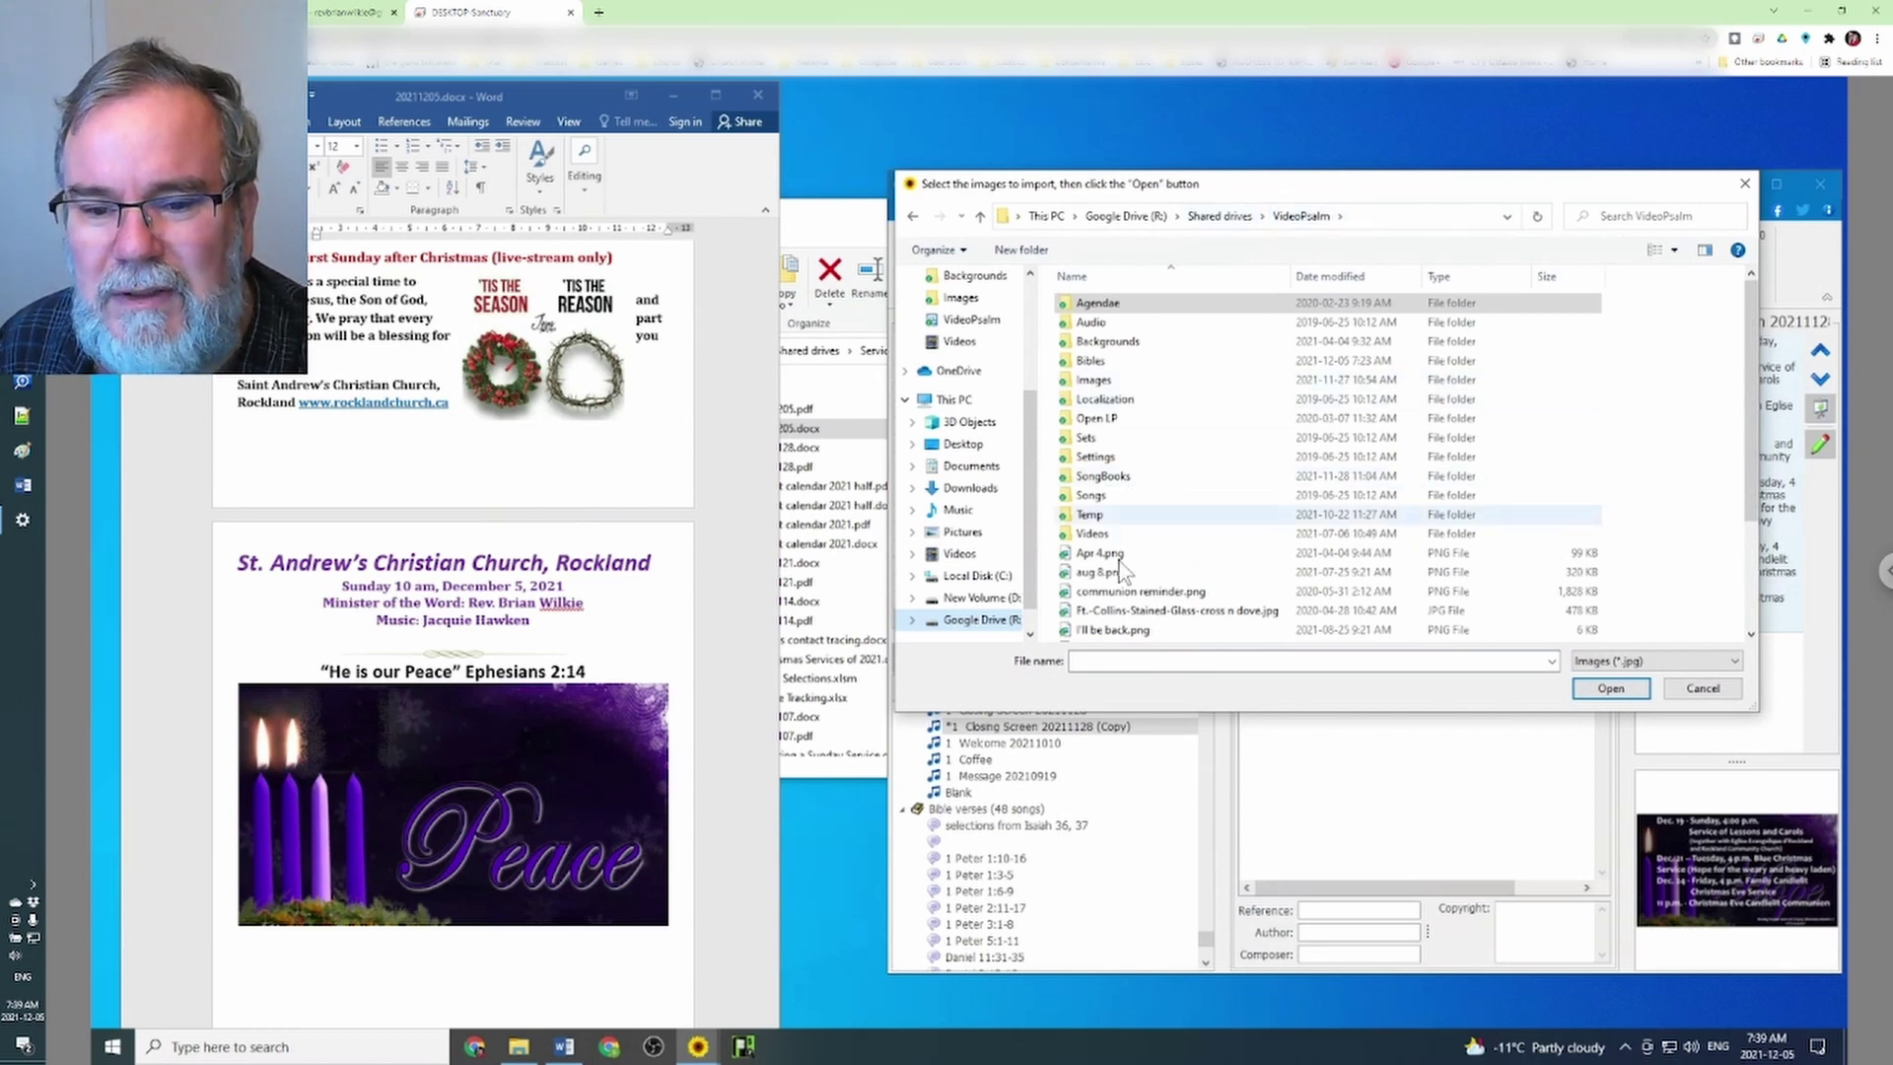
scroll(1120, 571, "down", 2)
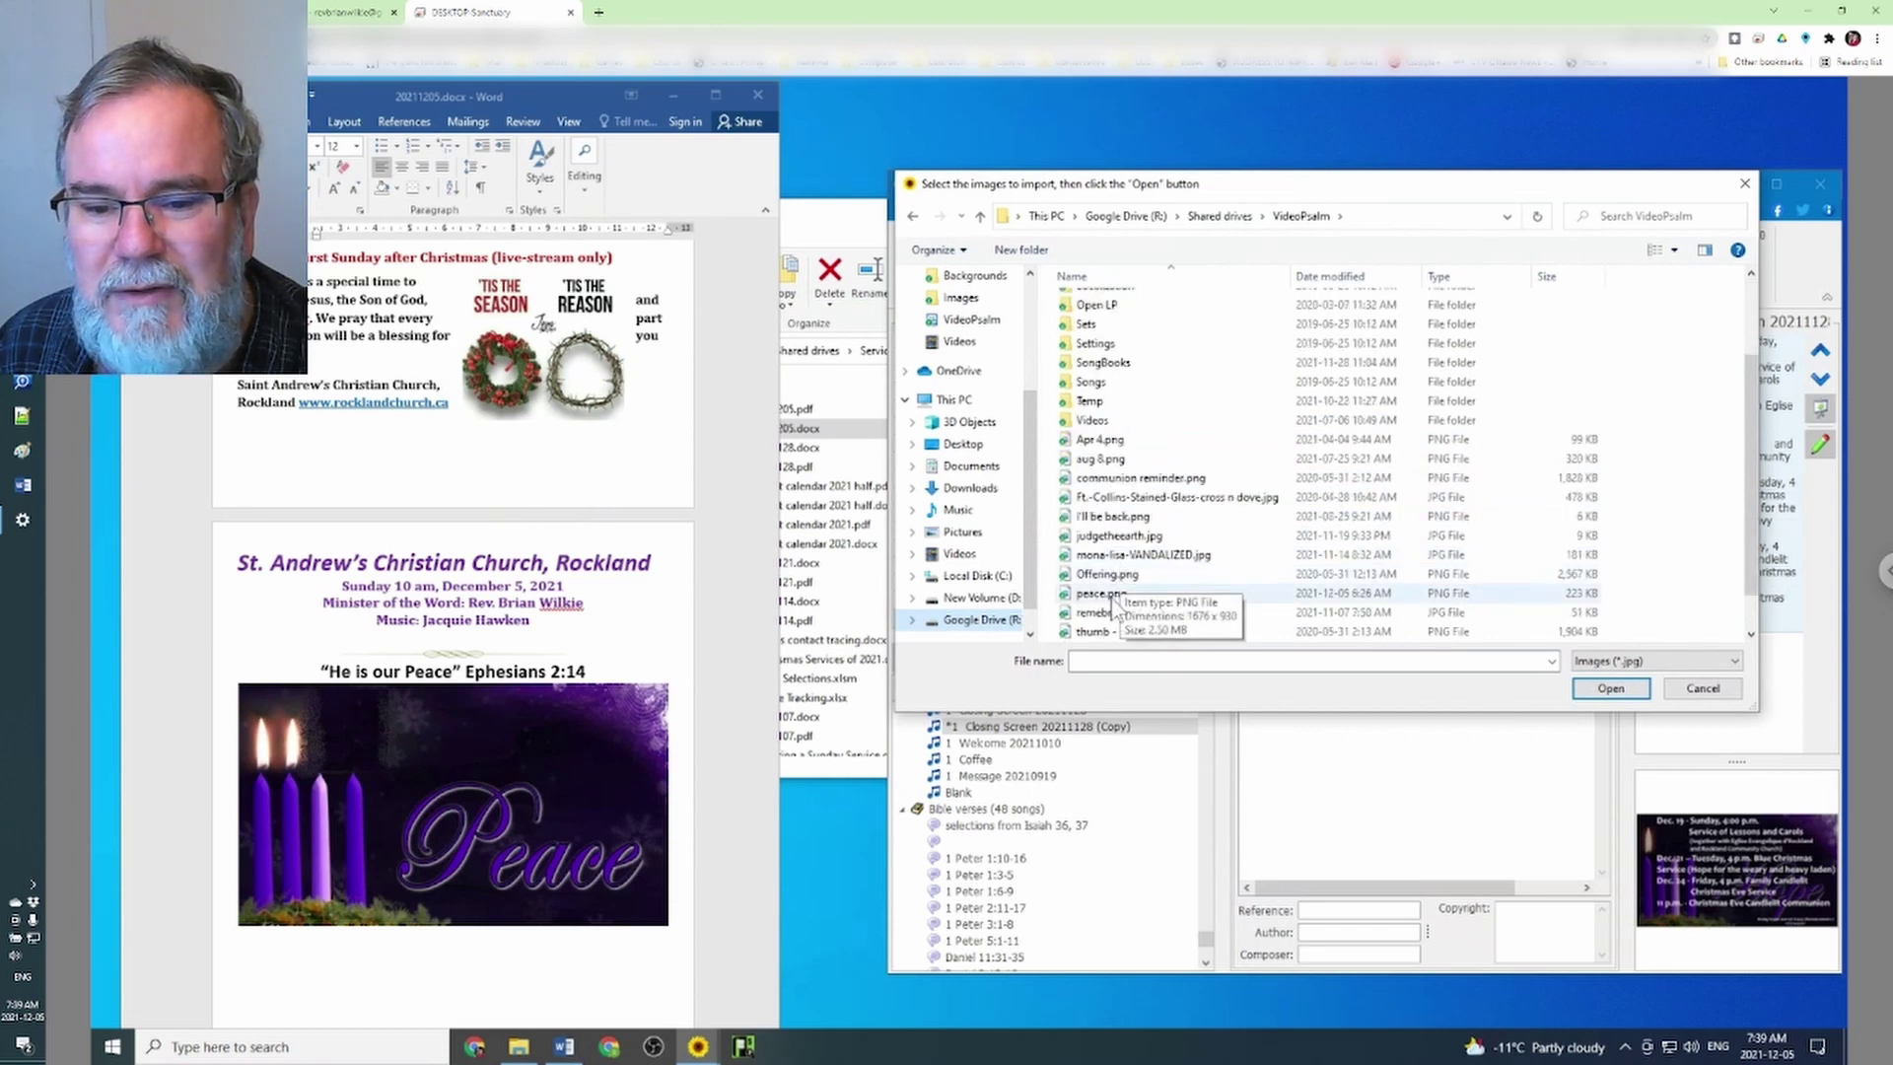
left_click(1113, 598)
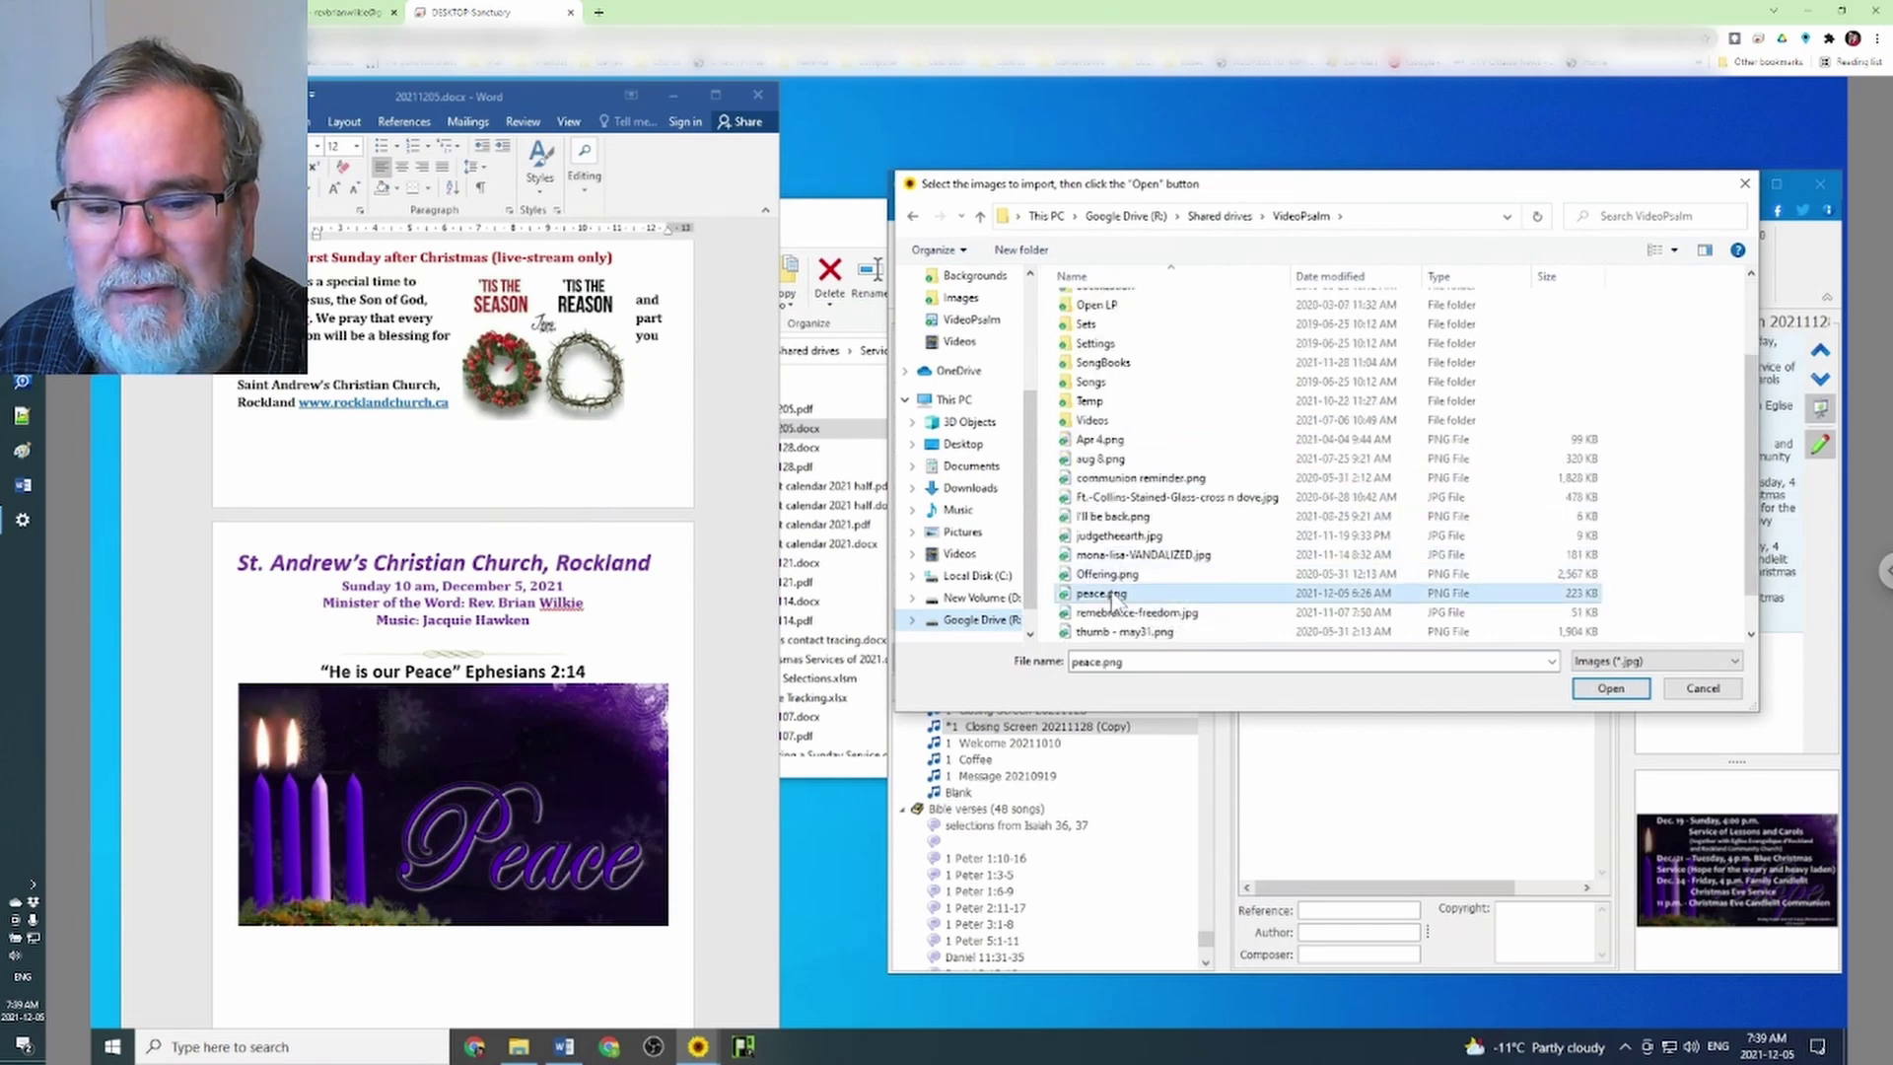
left_click(1609, 688)
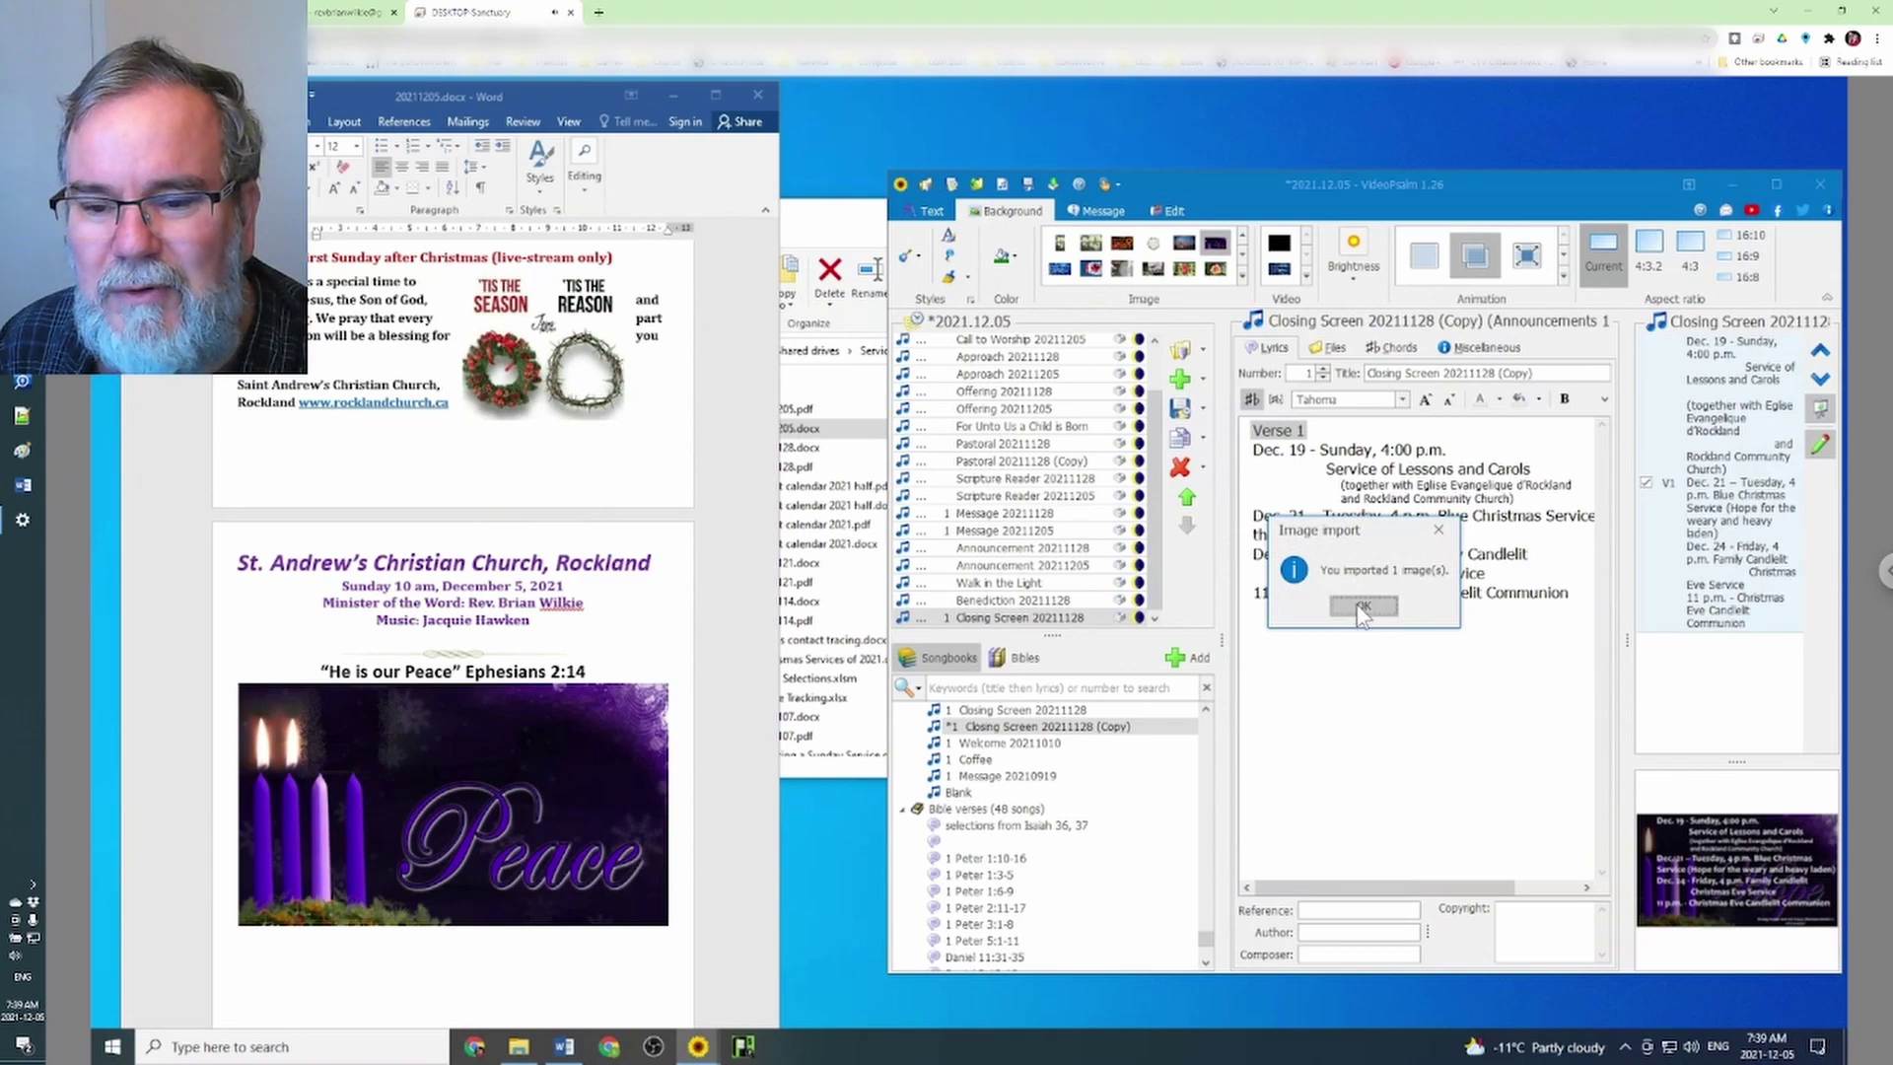
left_click(1362, 606)
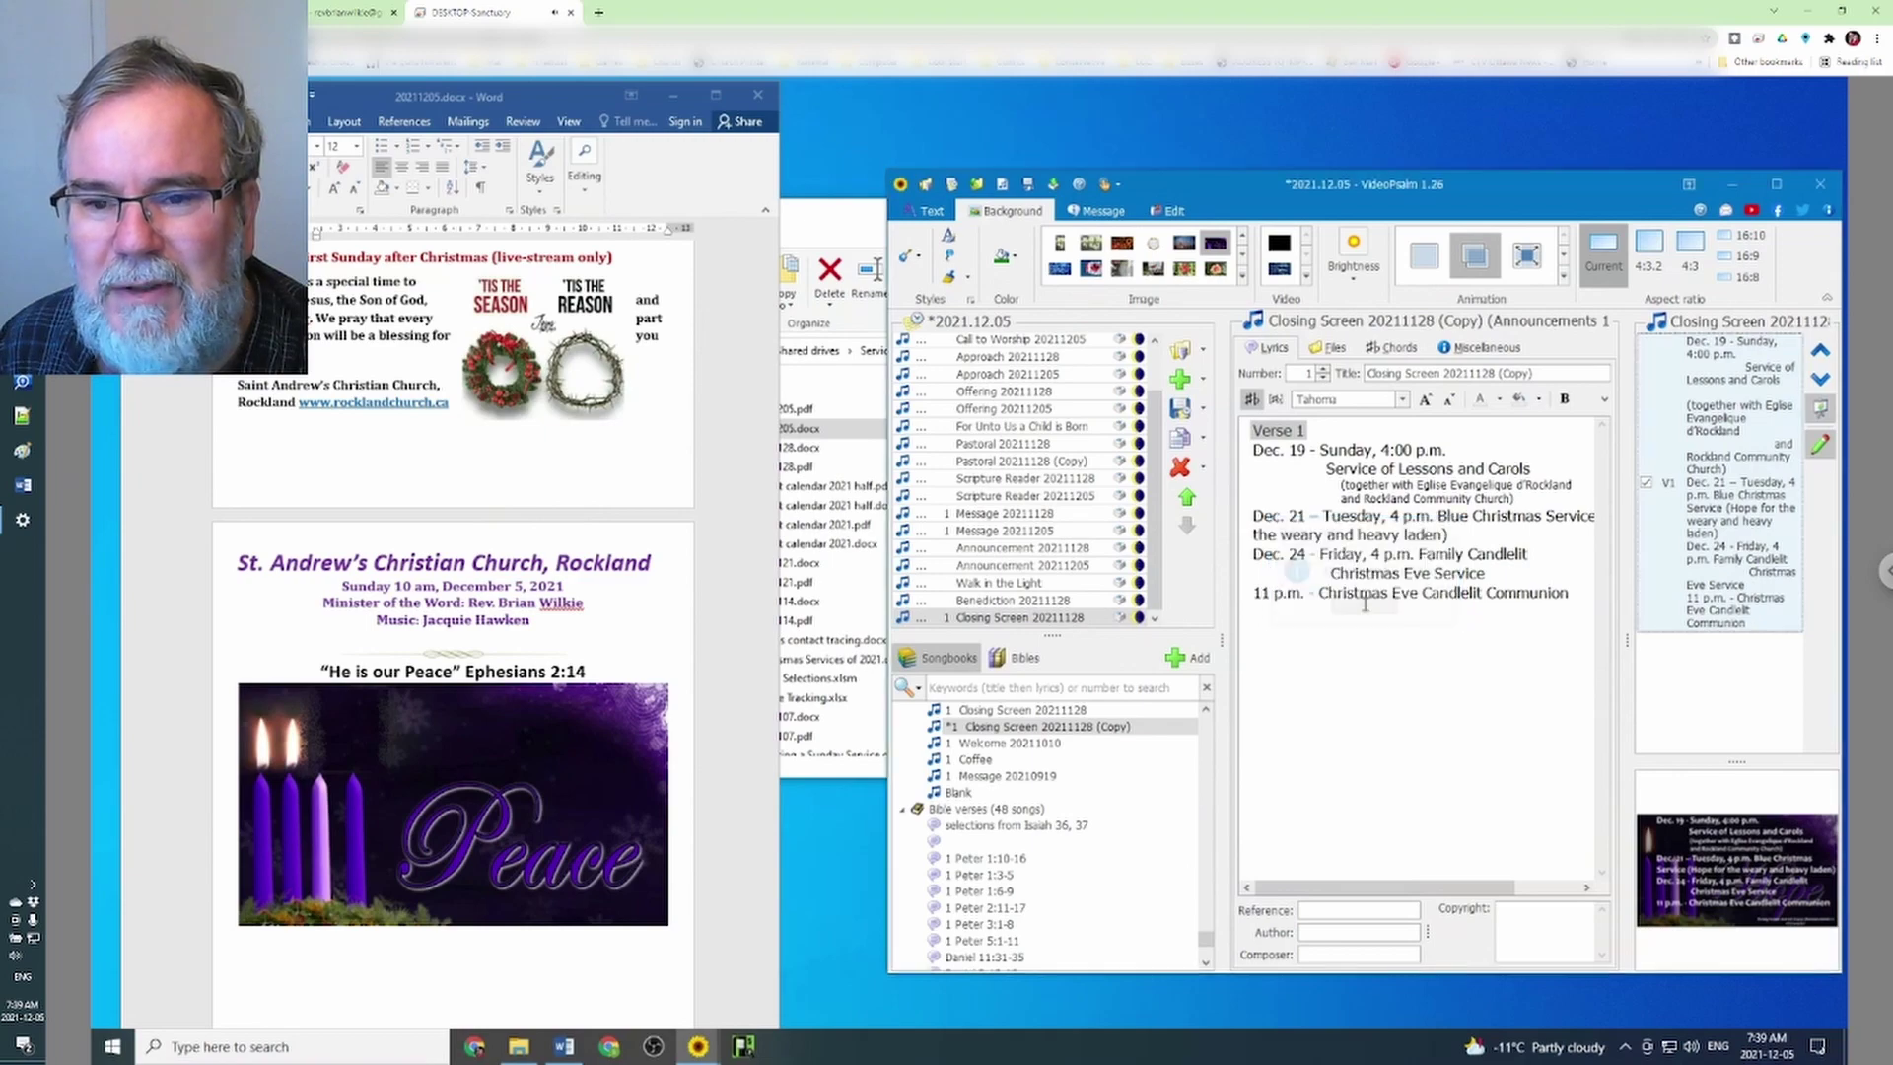
Set the peace image as the verse's background and retitle the song Closing Screen 20211205
left_click(1242, 276)
scroll(1427, 463, "down", 1)
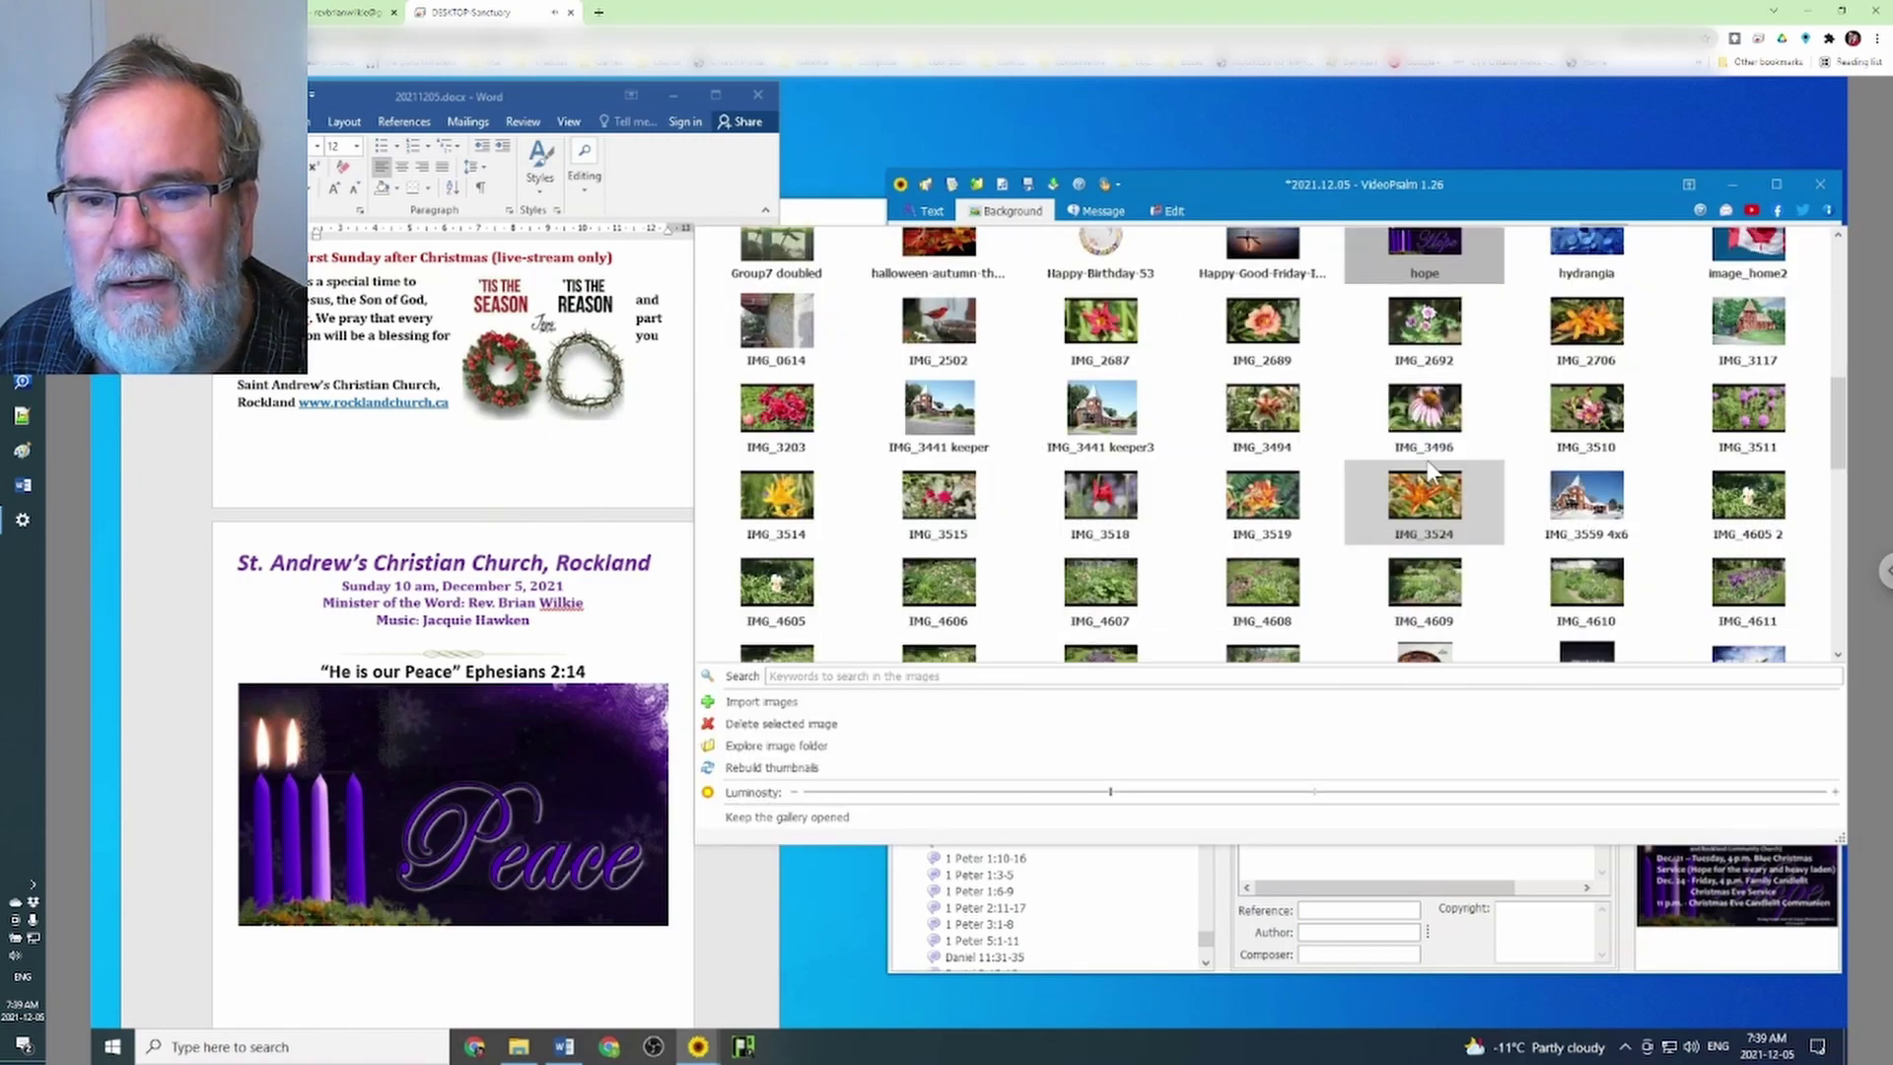
scroll(1427, 460, "down", 12)
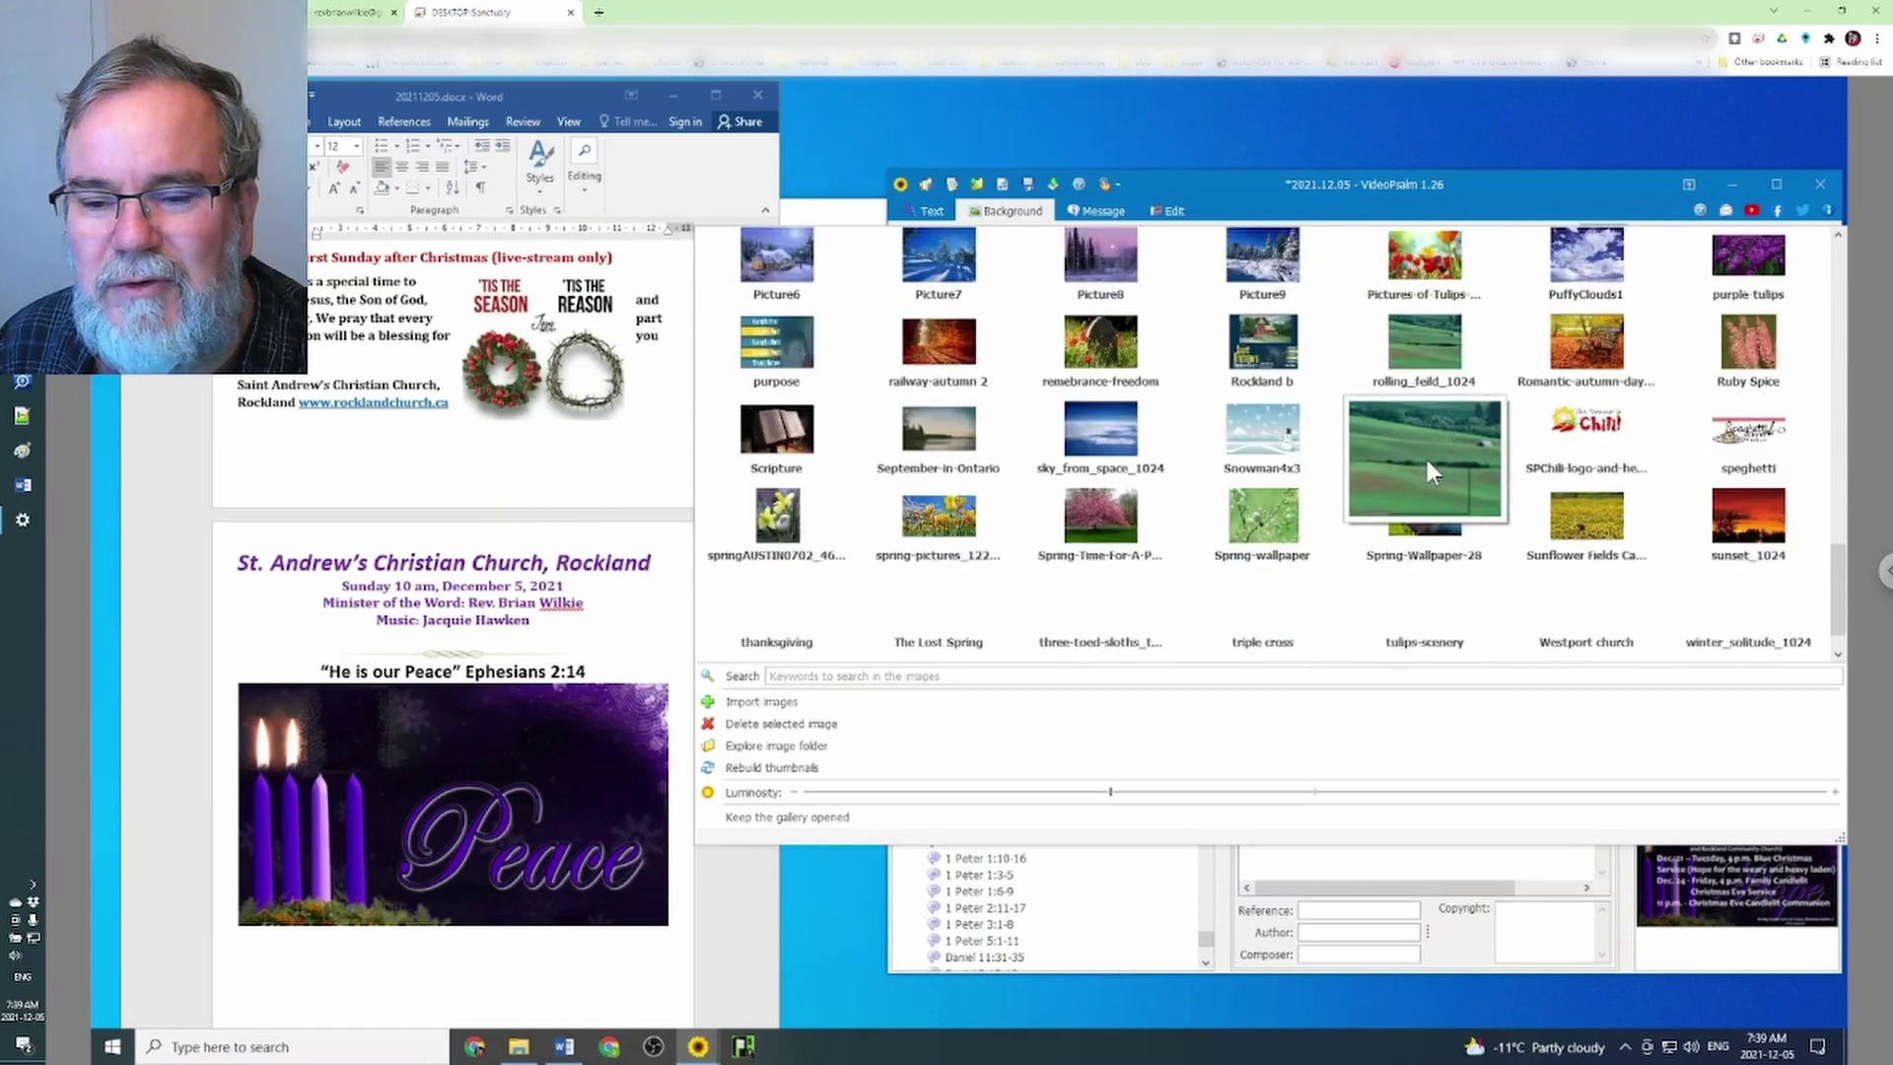
scroll(1428, 460, "down", 2)
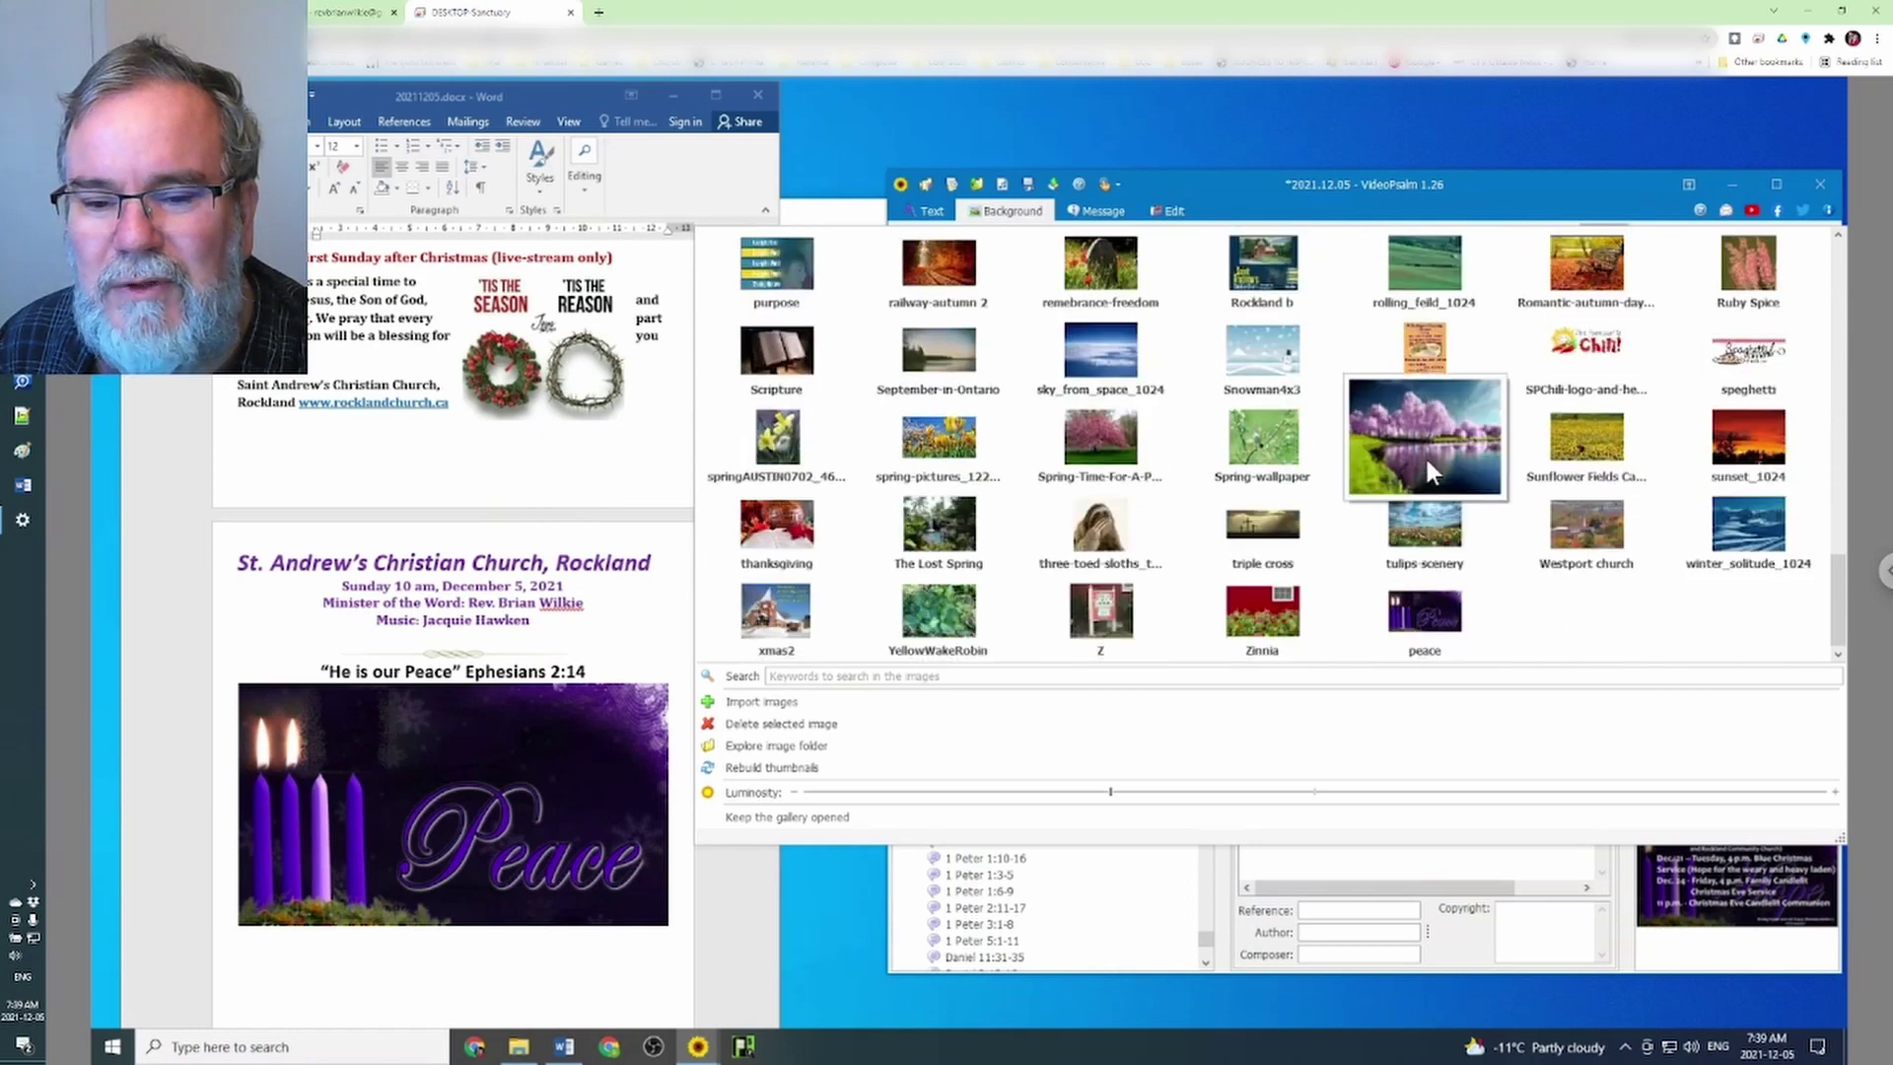
left_click(1434, 611)
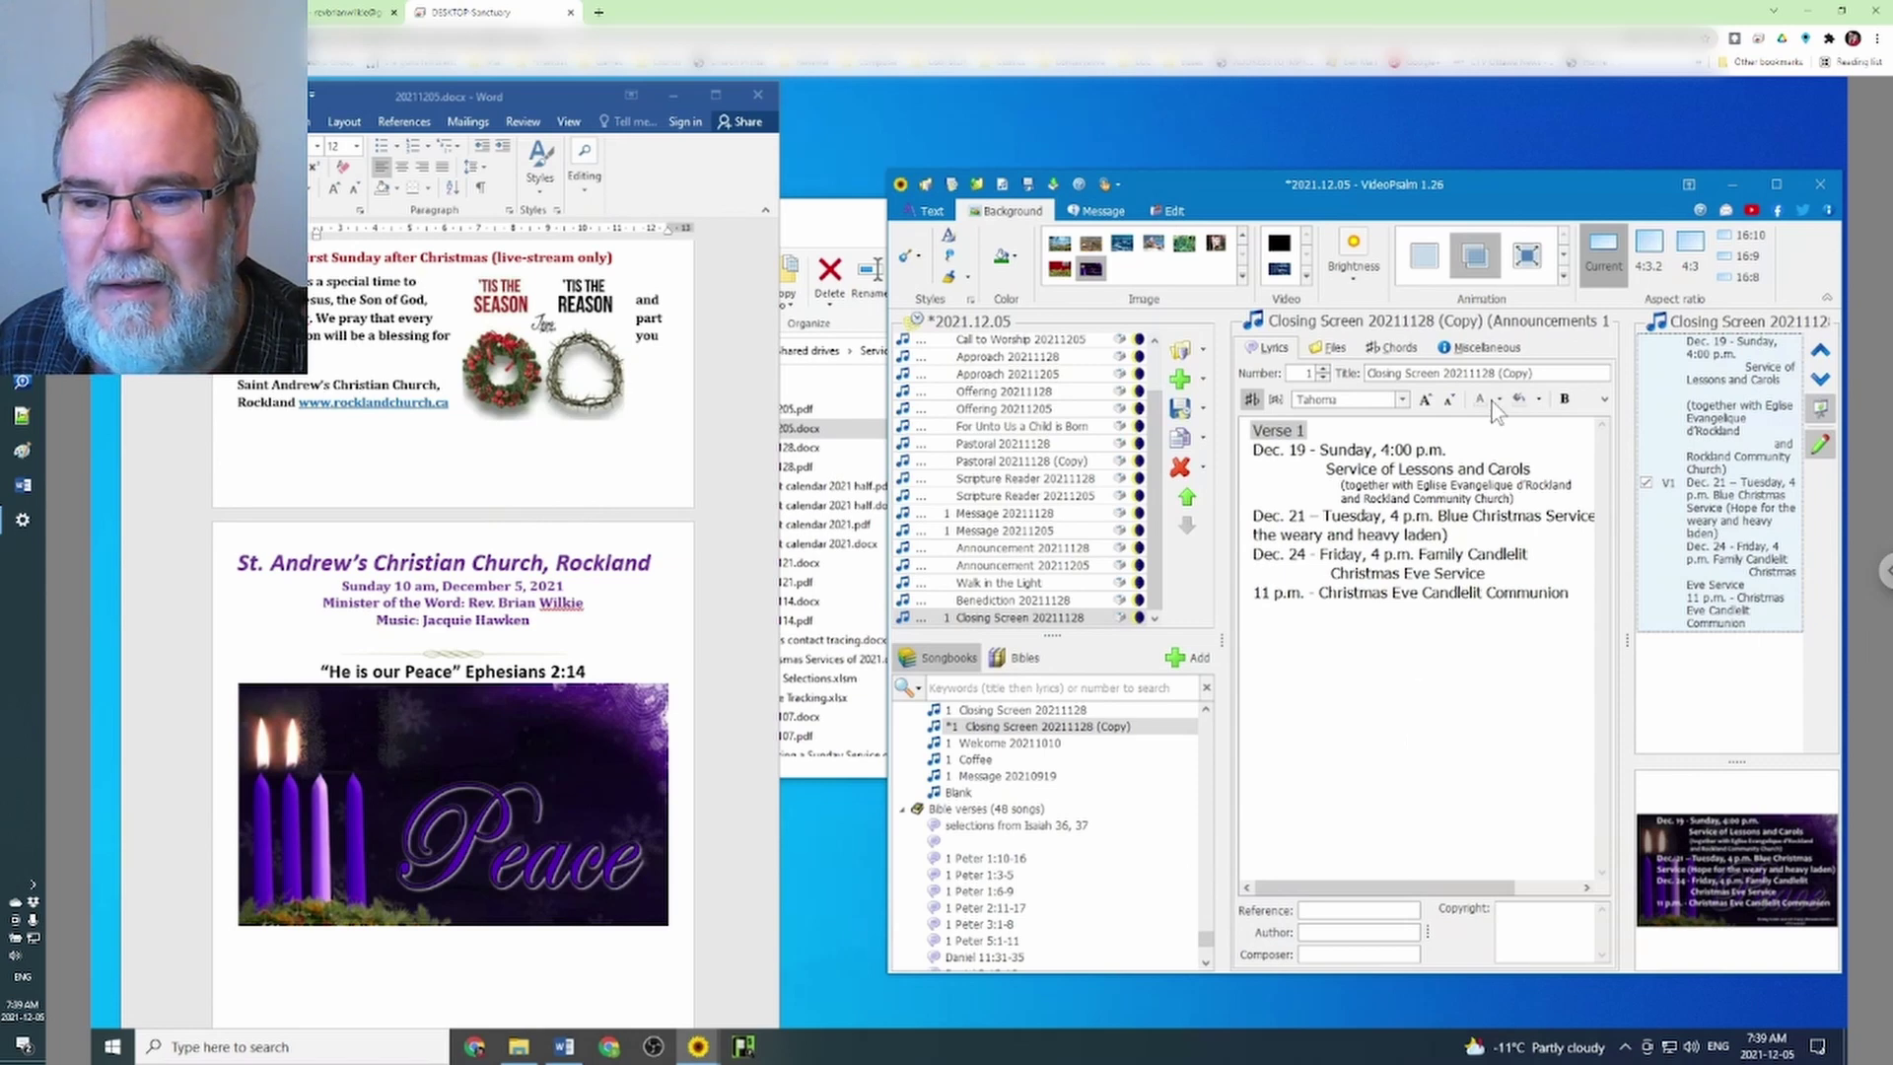
left_click_drag(1476, 371, 1545, 371)
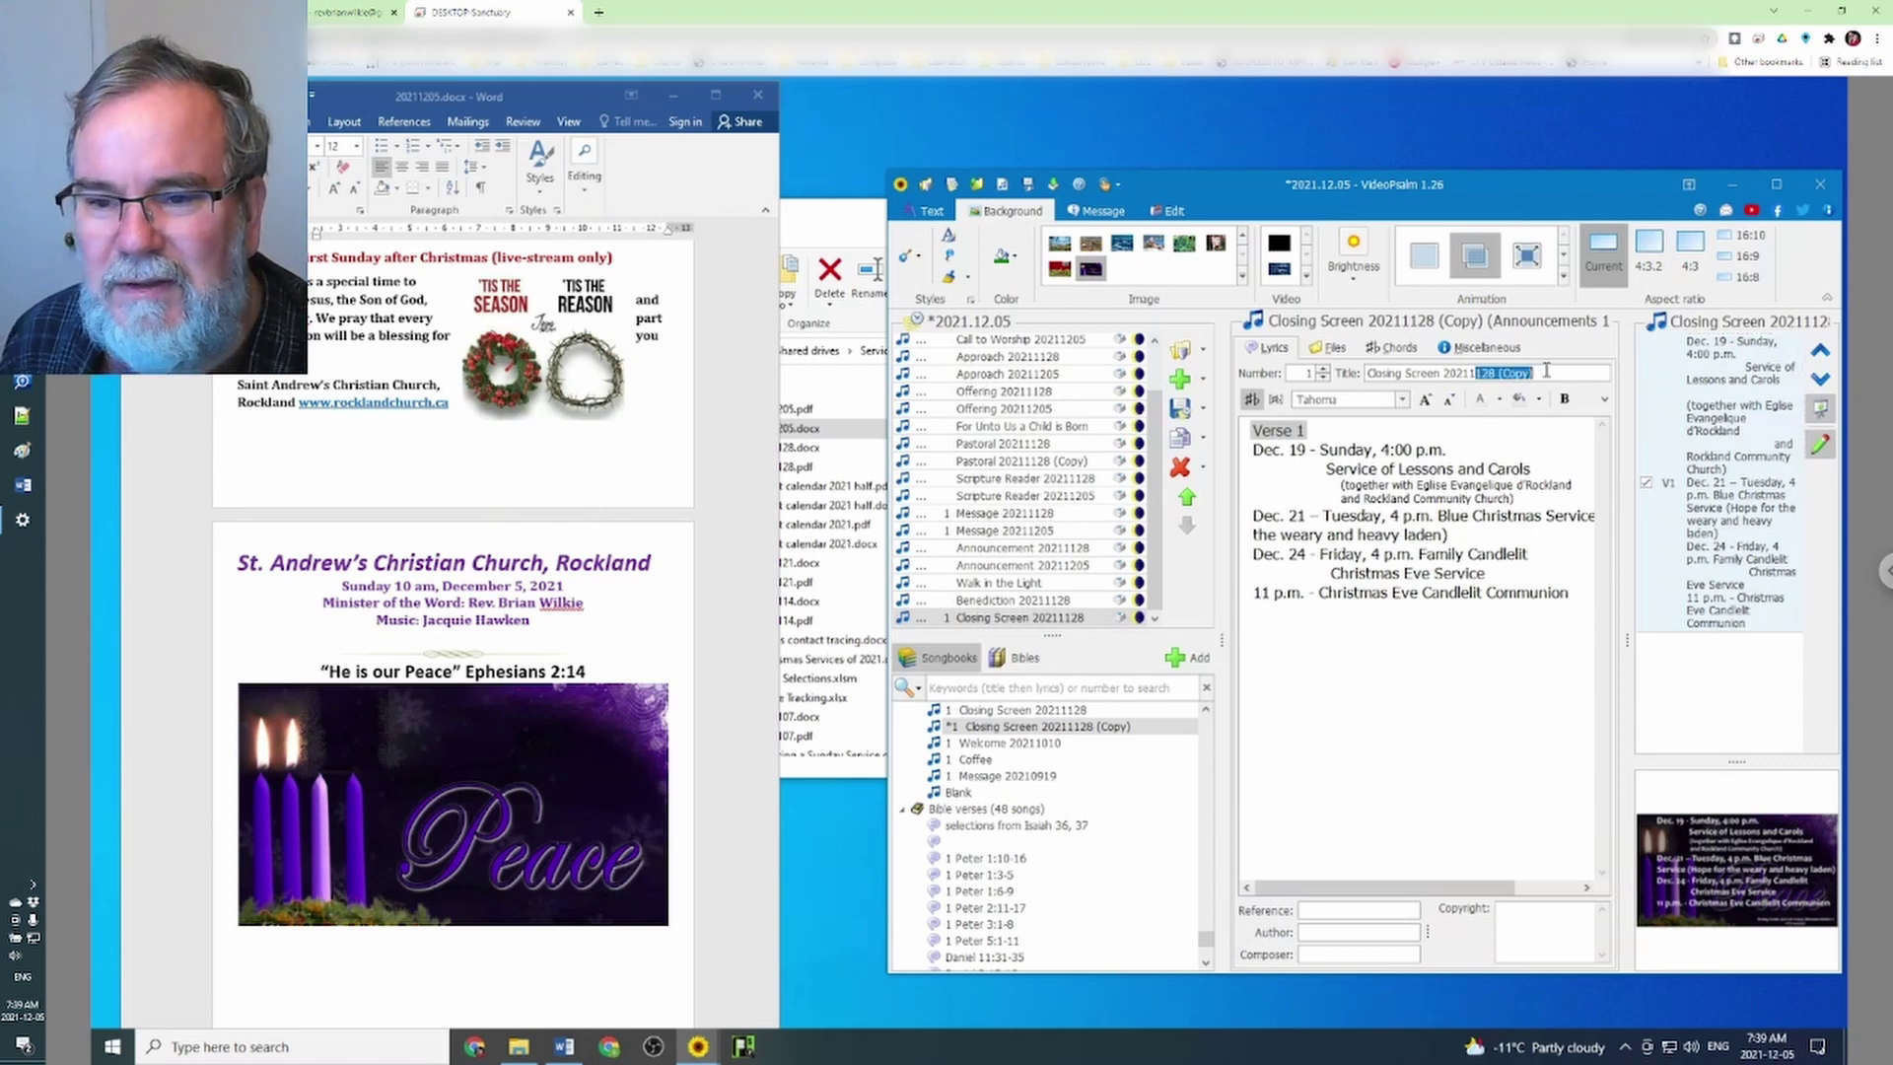
type("205")
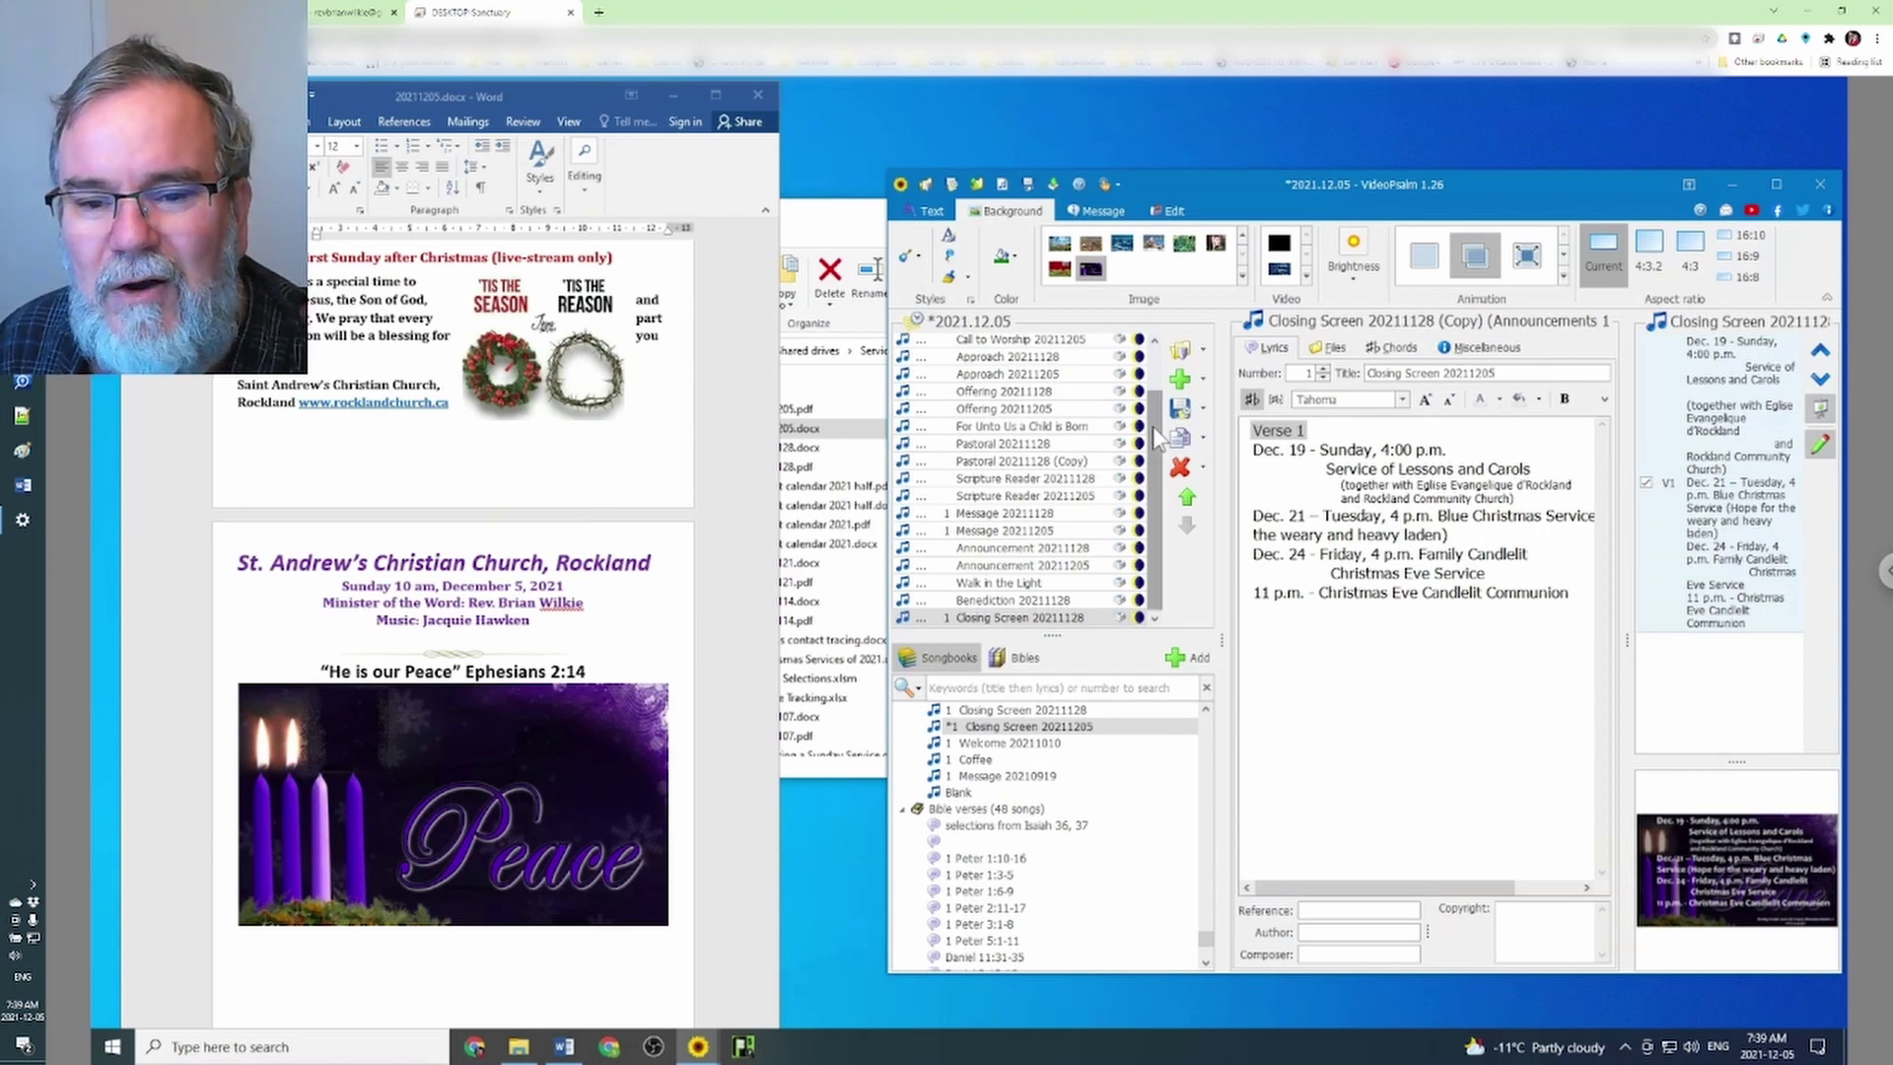
Set the peace image from the gallery as the background of Welcome 20211205
scroll(1152, 437, "up", 1)
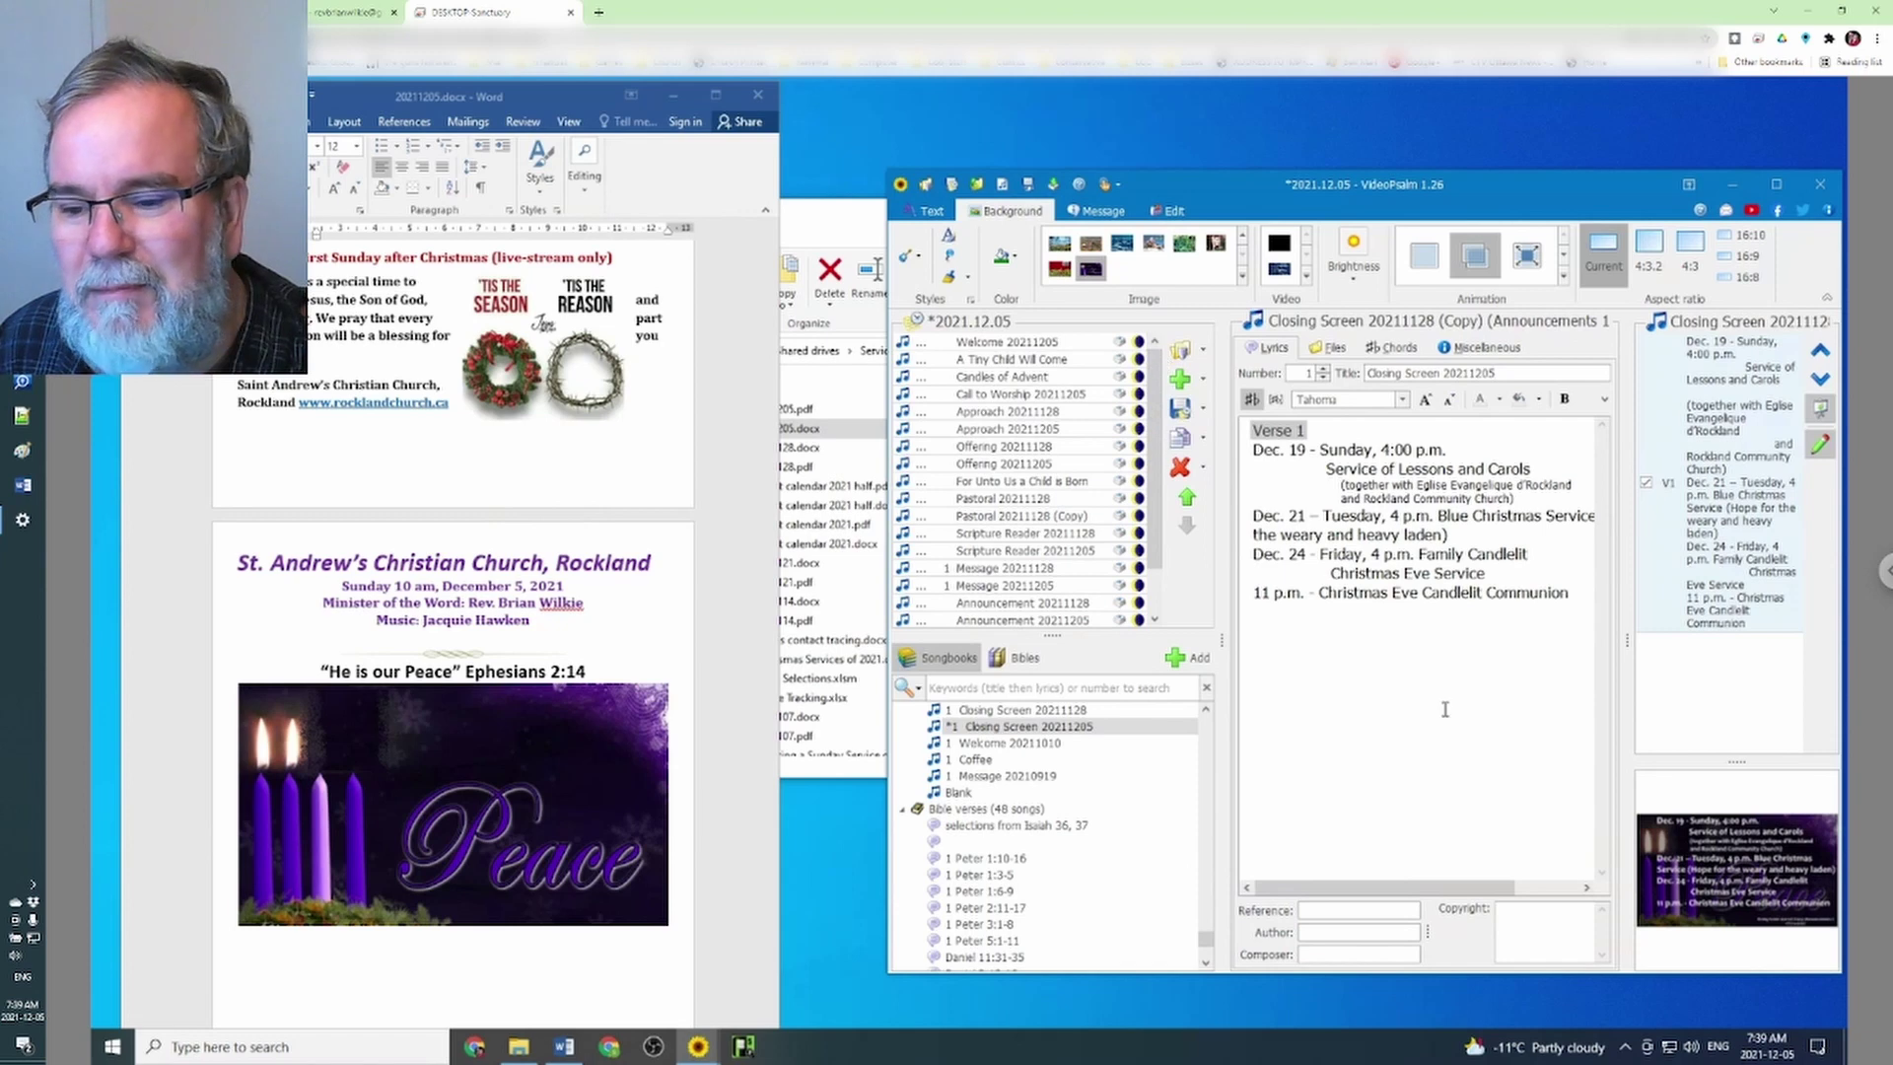
left_click(1006, 345)
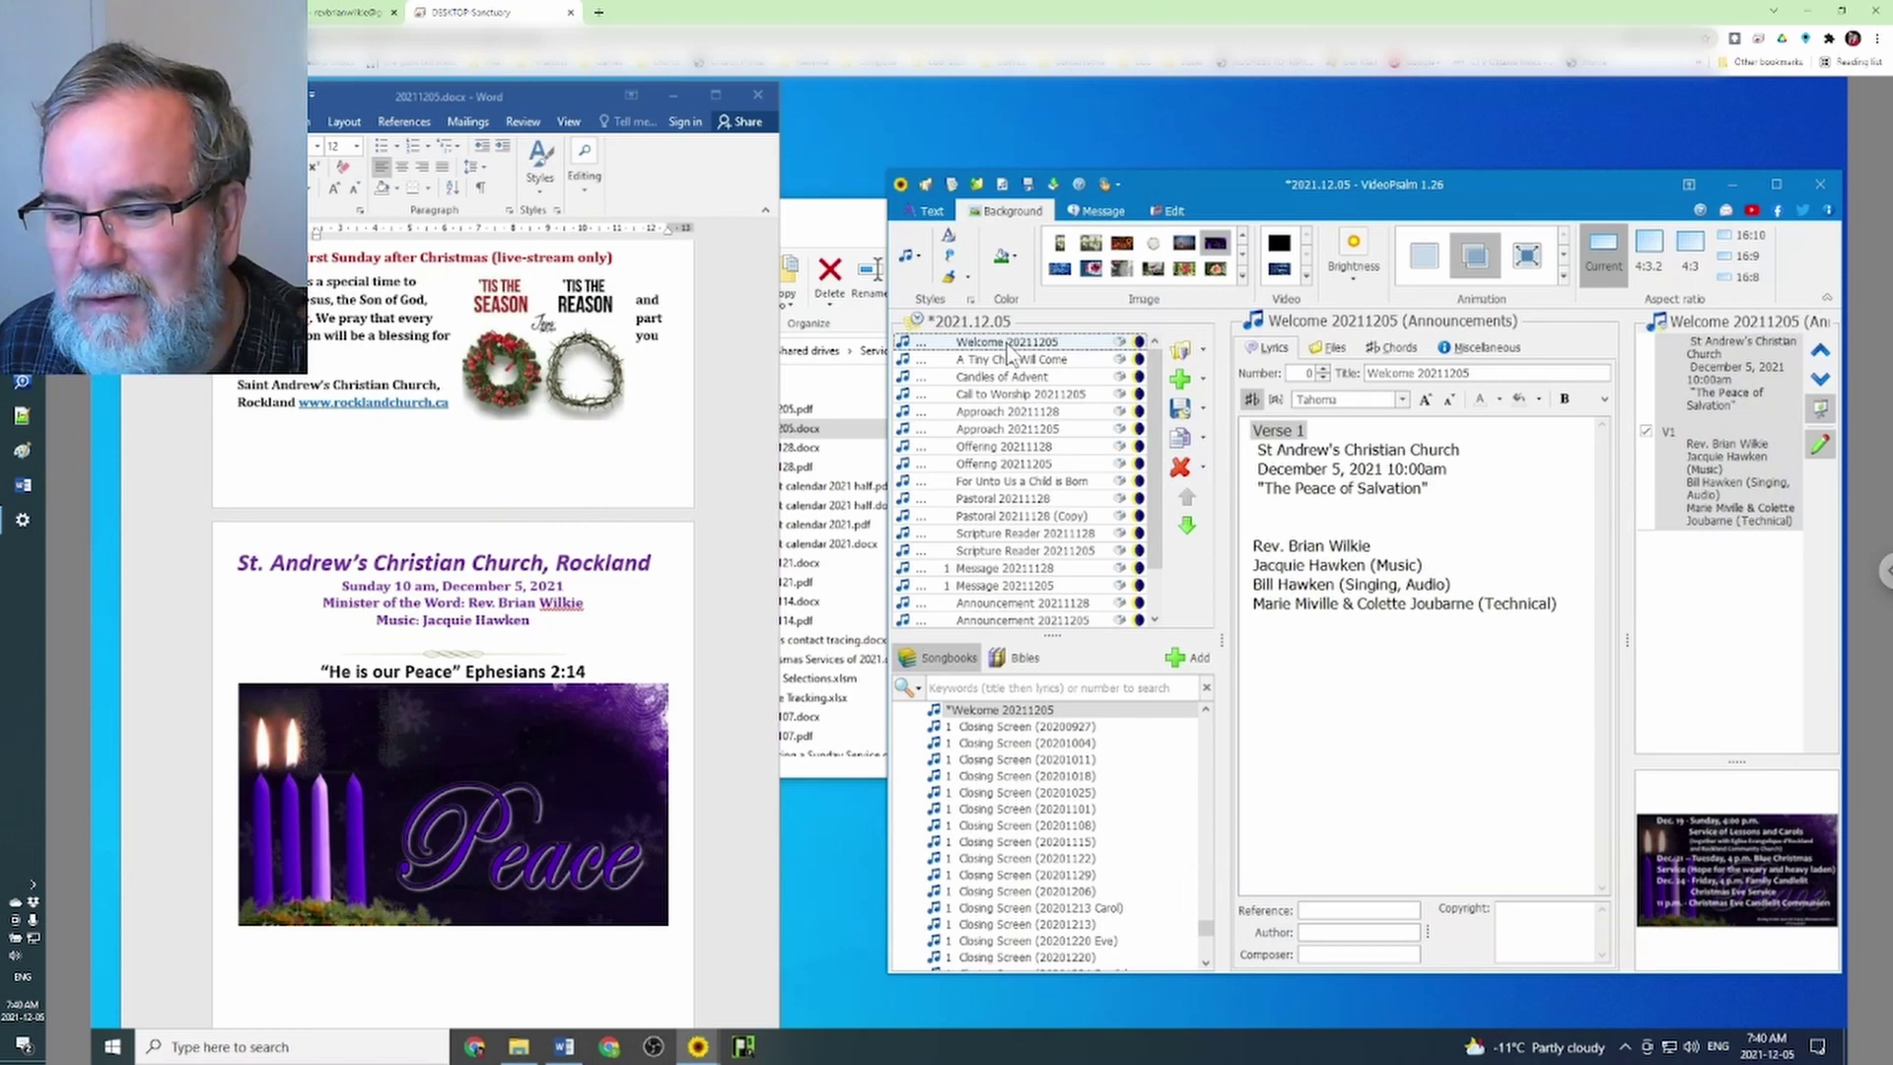
double_click(1061, 344)
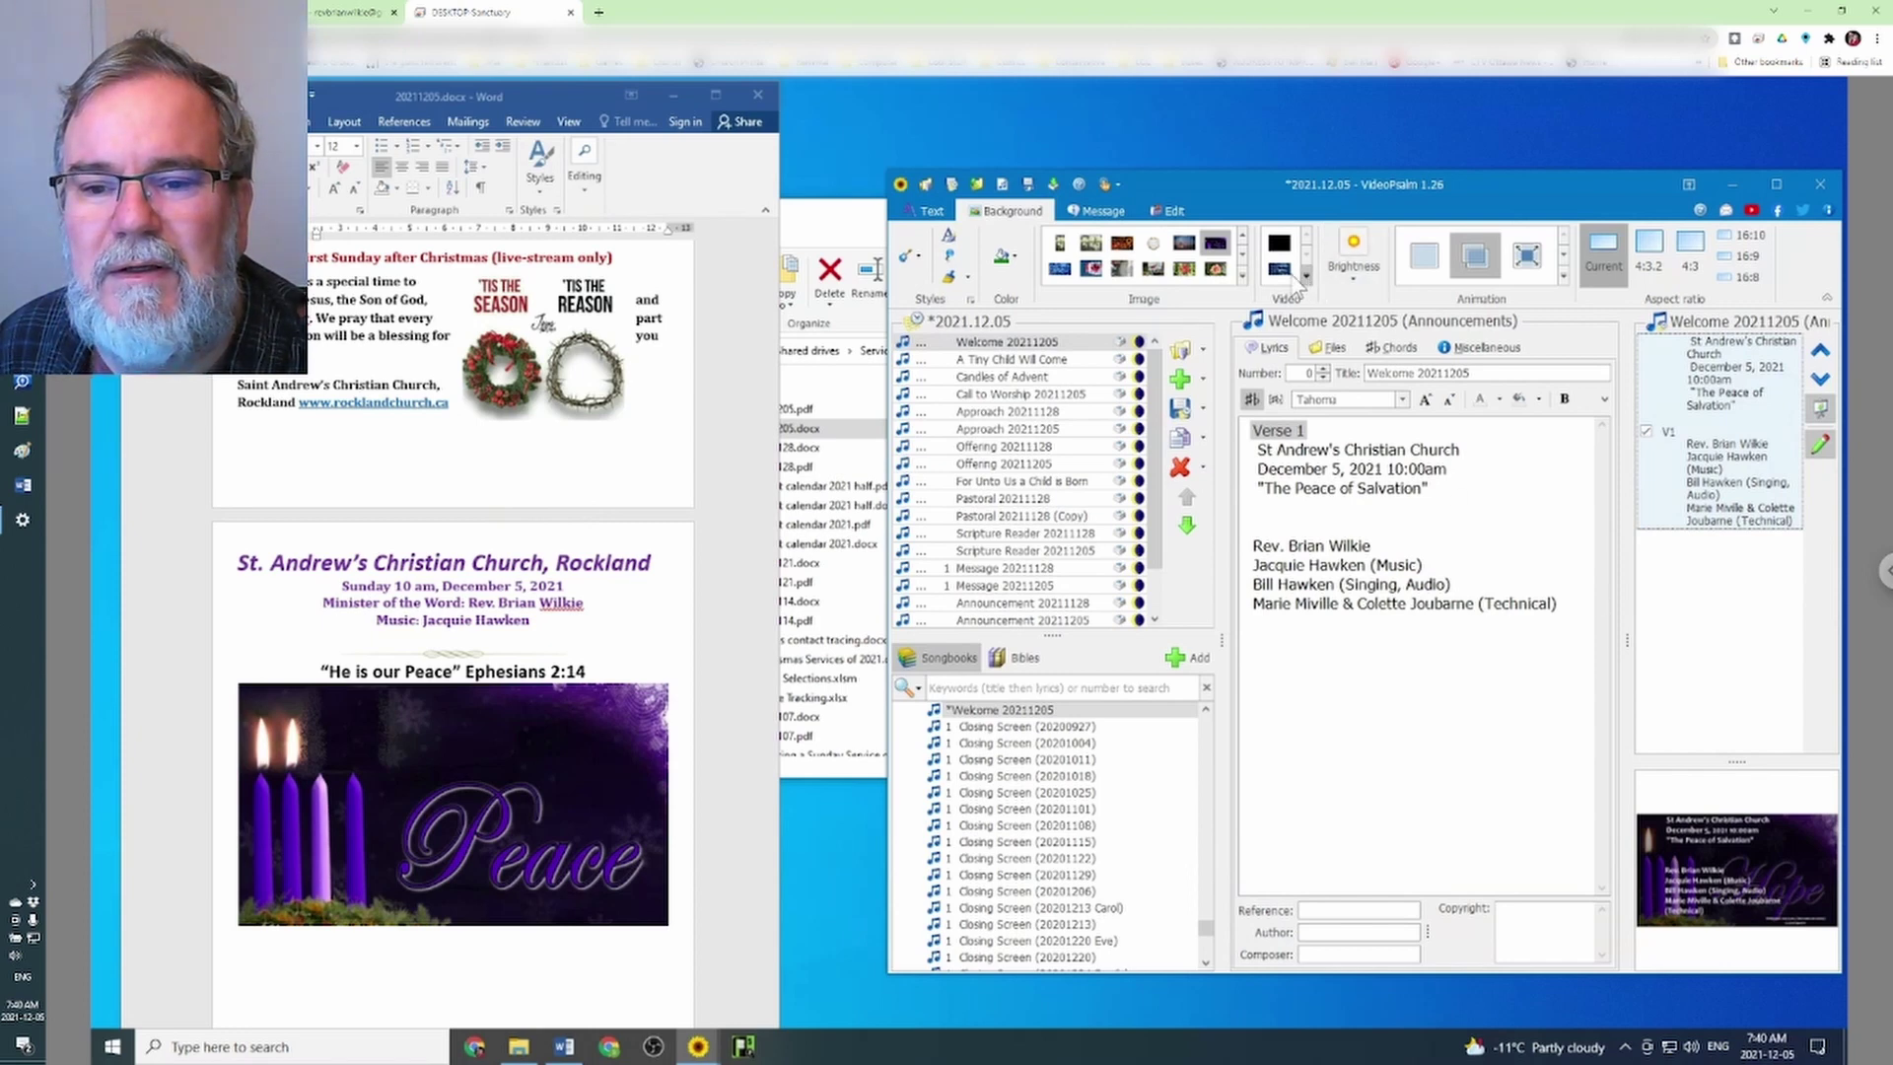
mouse_move(1280, 272)
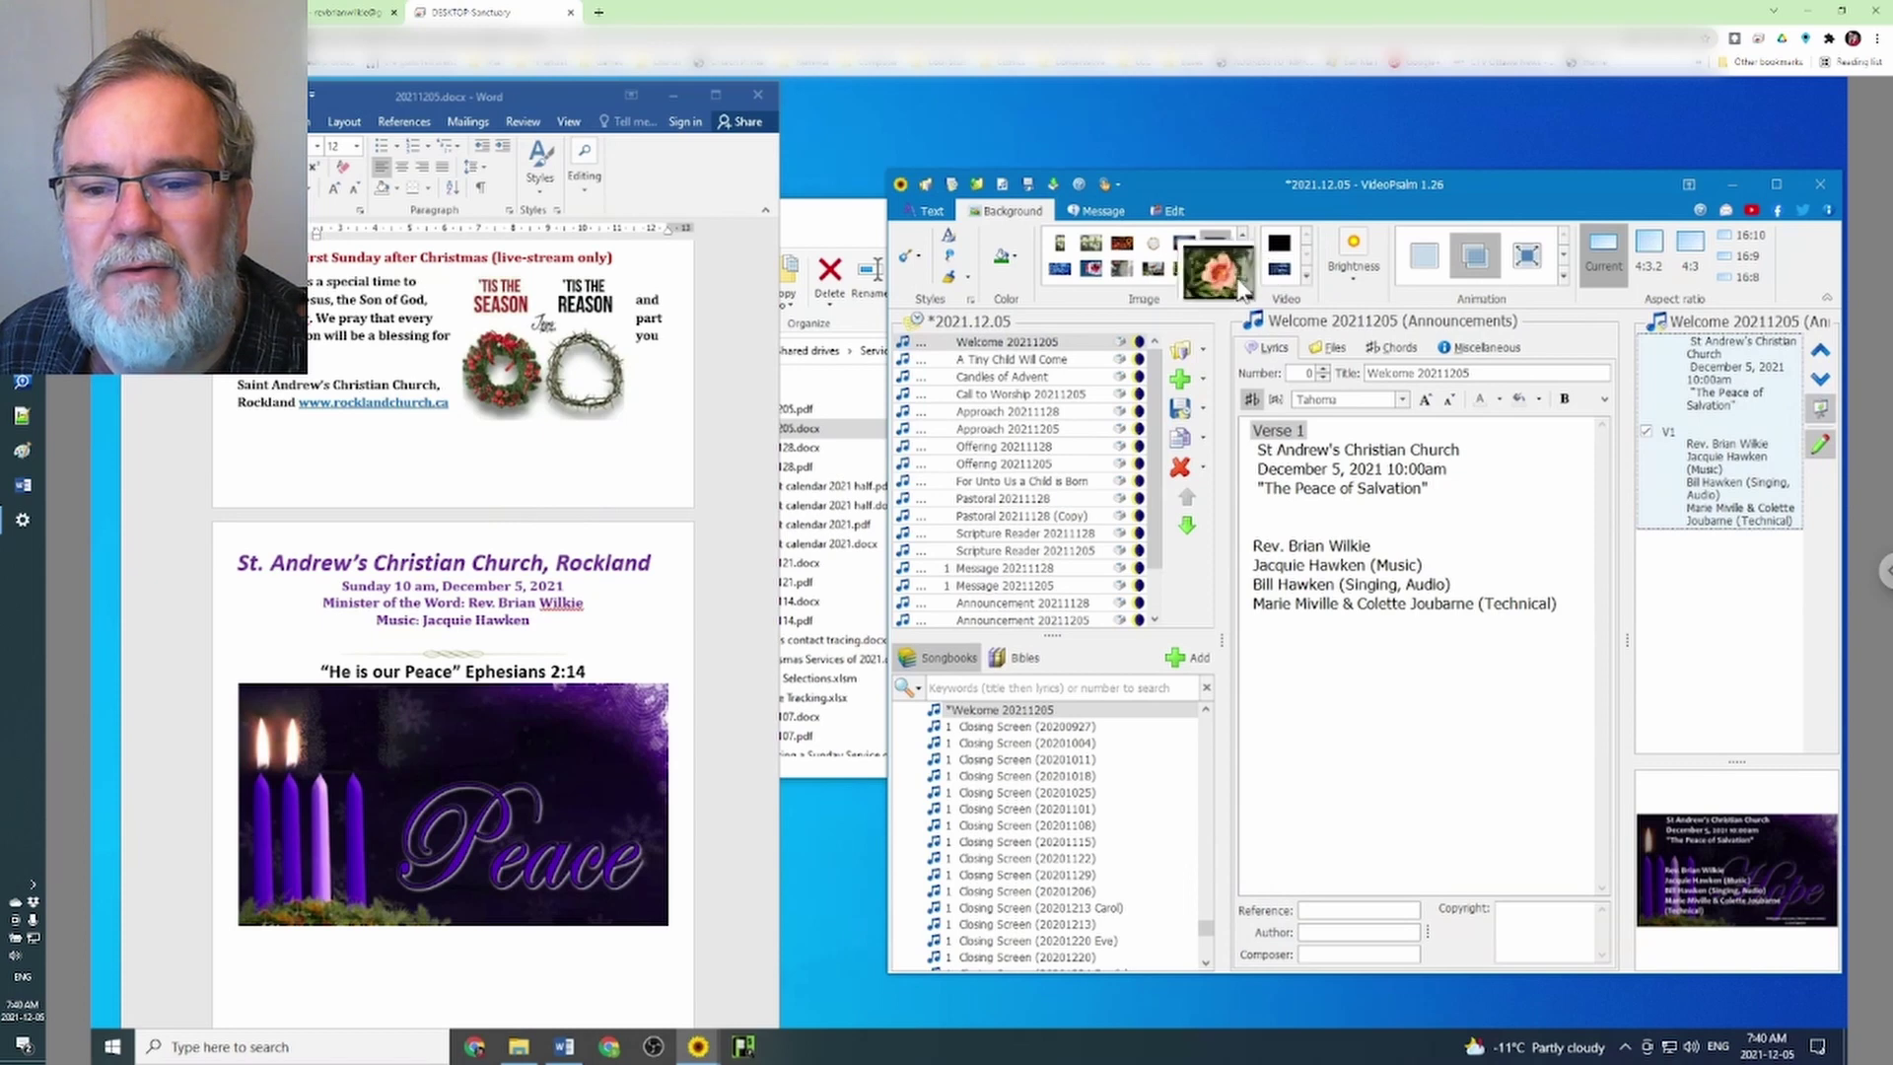
left_click(1243, 277)
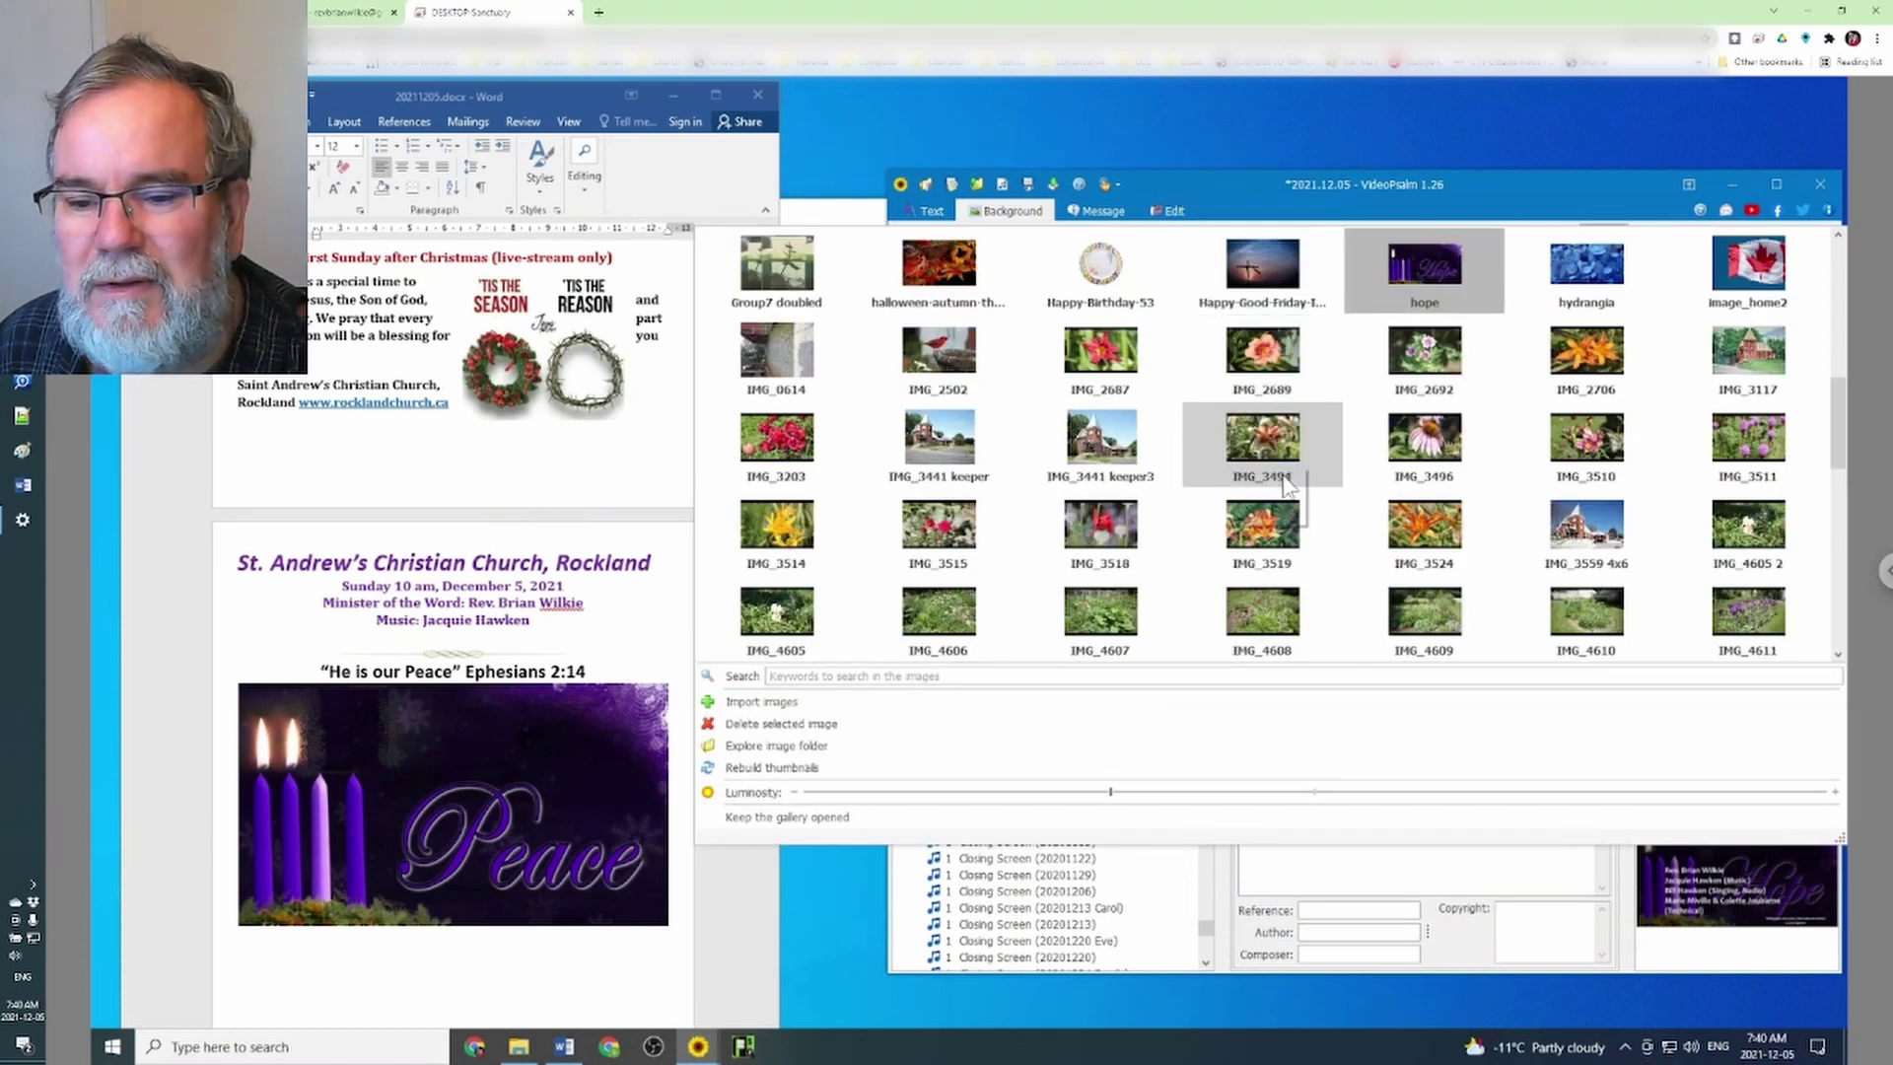
scroll(1281, 475, "down", 1)
scroll(1281, 475, "down", 4)
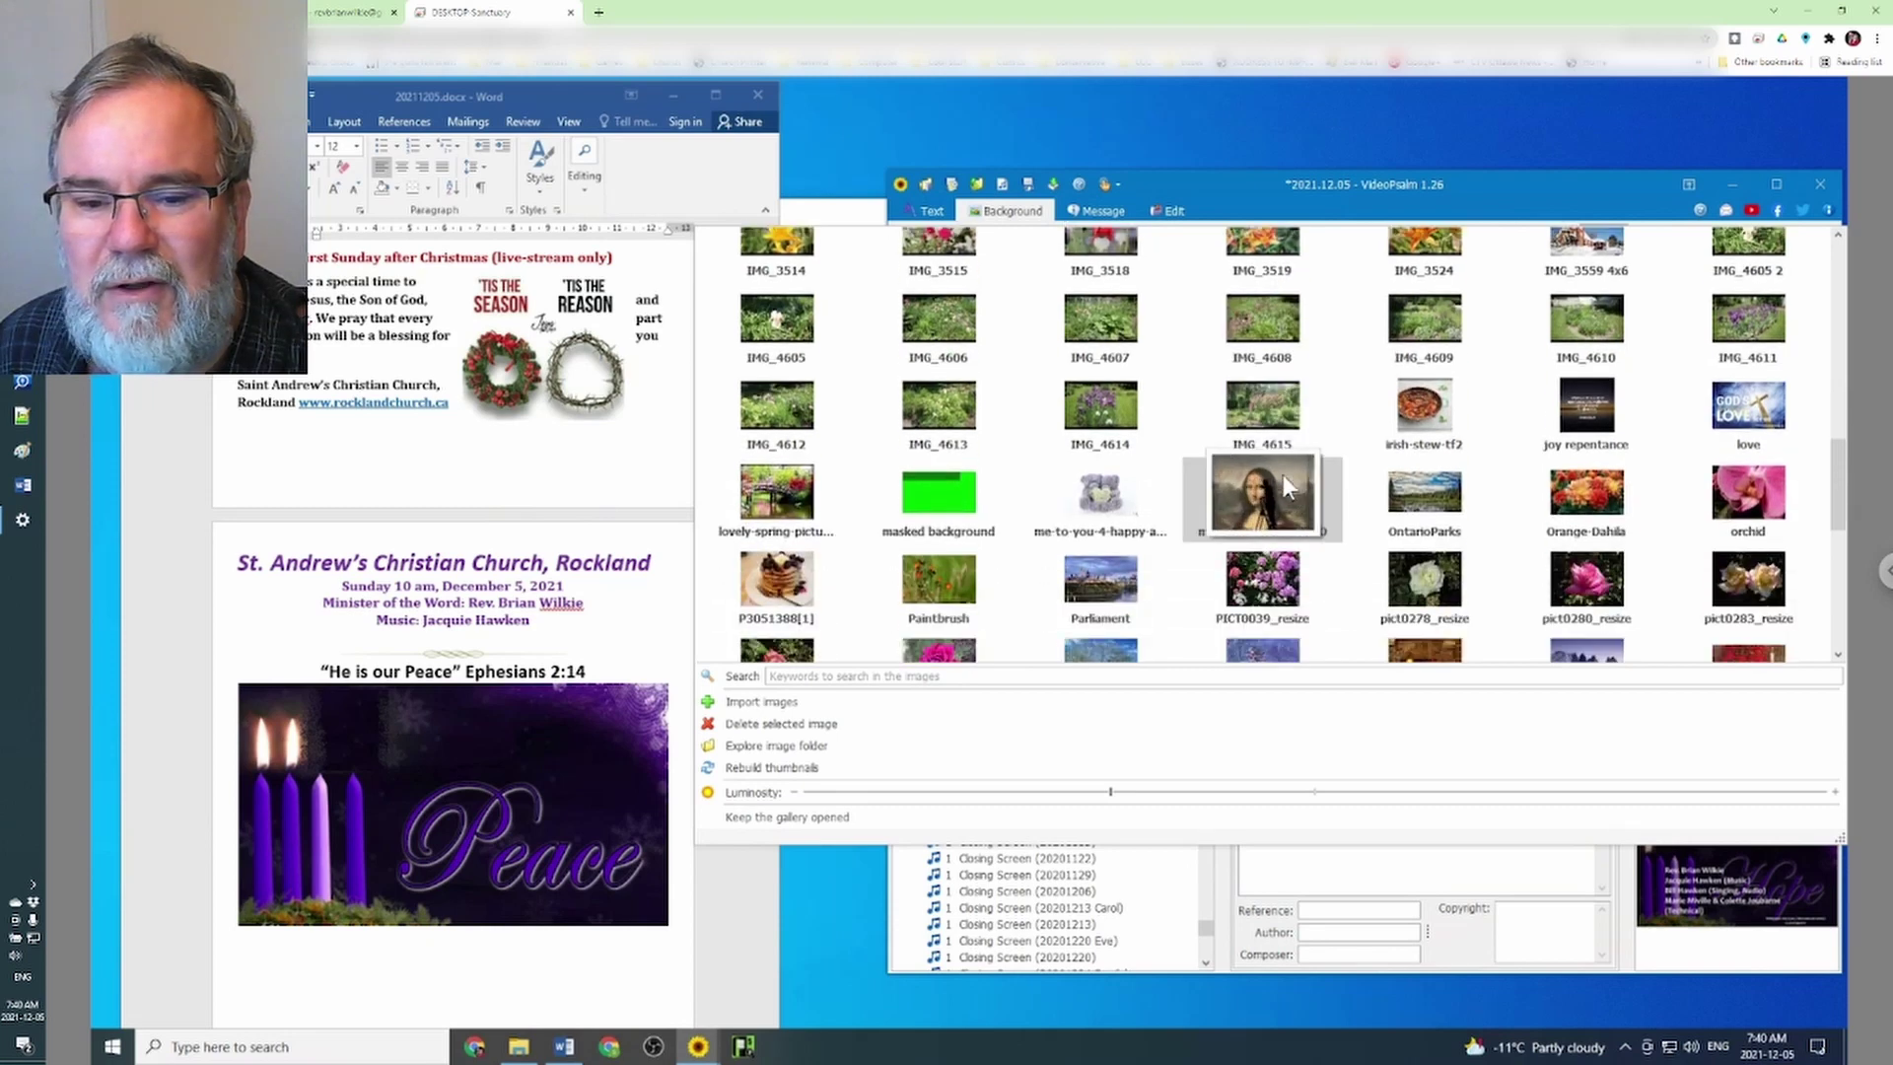
scroll(1286, 483, "down", 1)
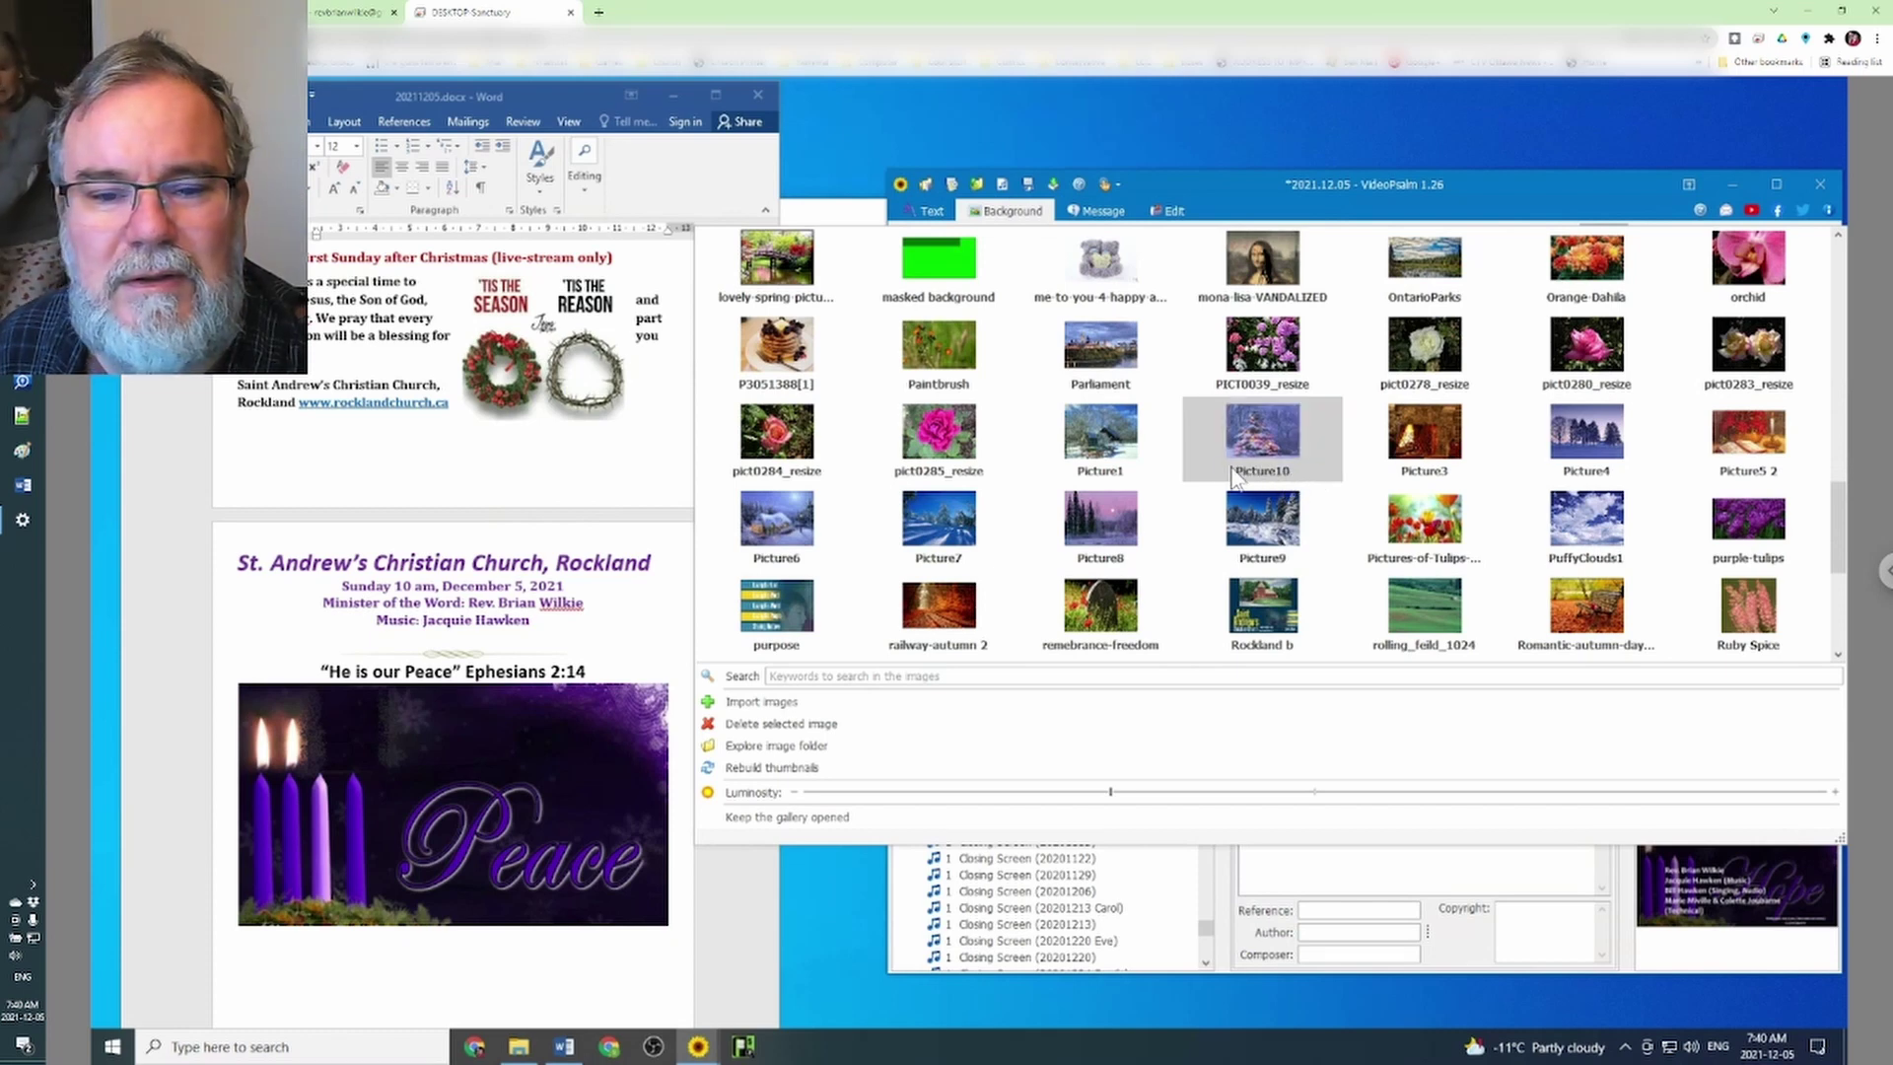
scroll(1055, 446, "down", 4)
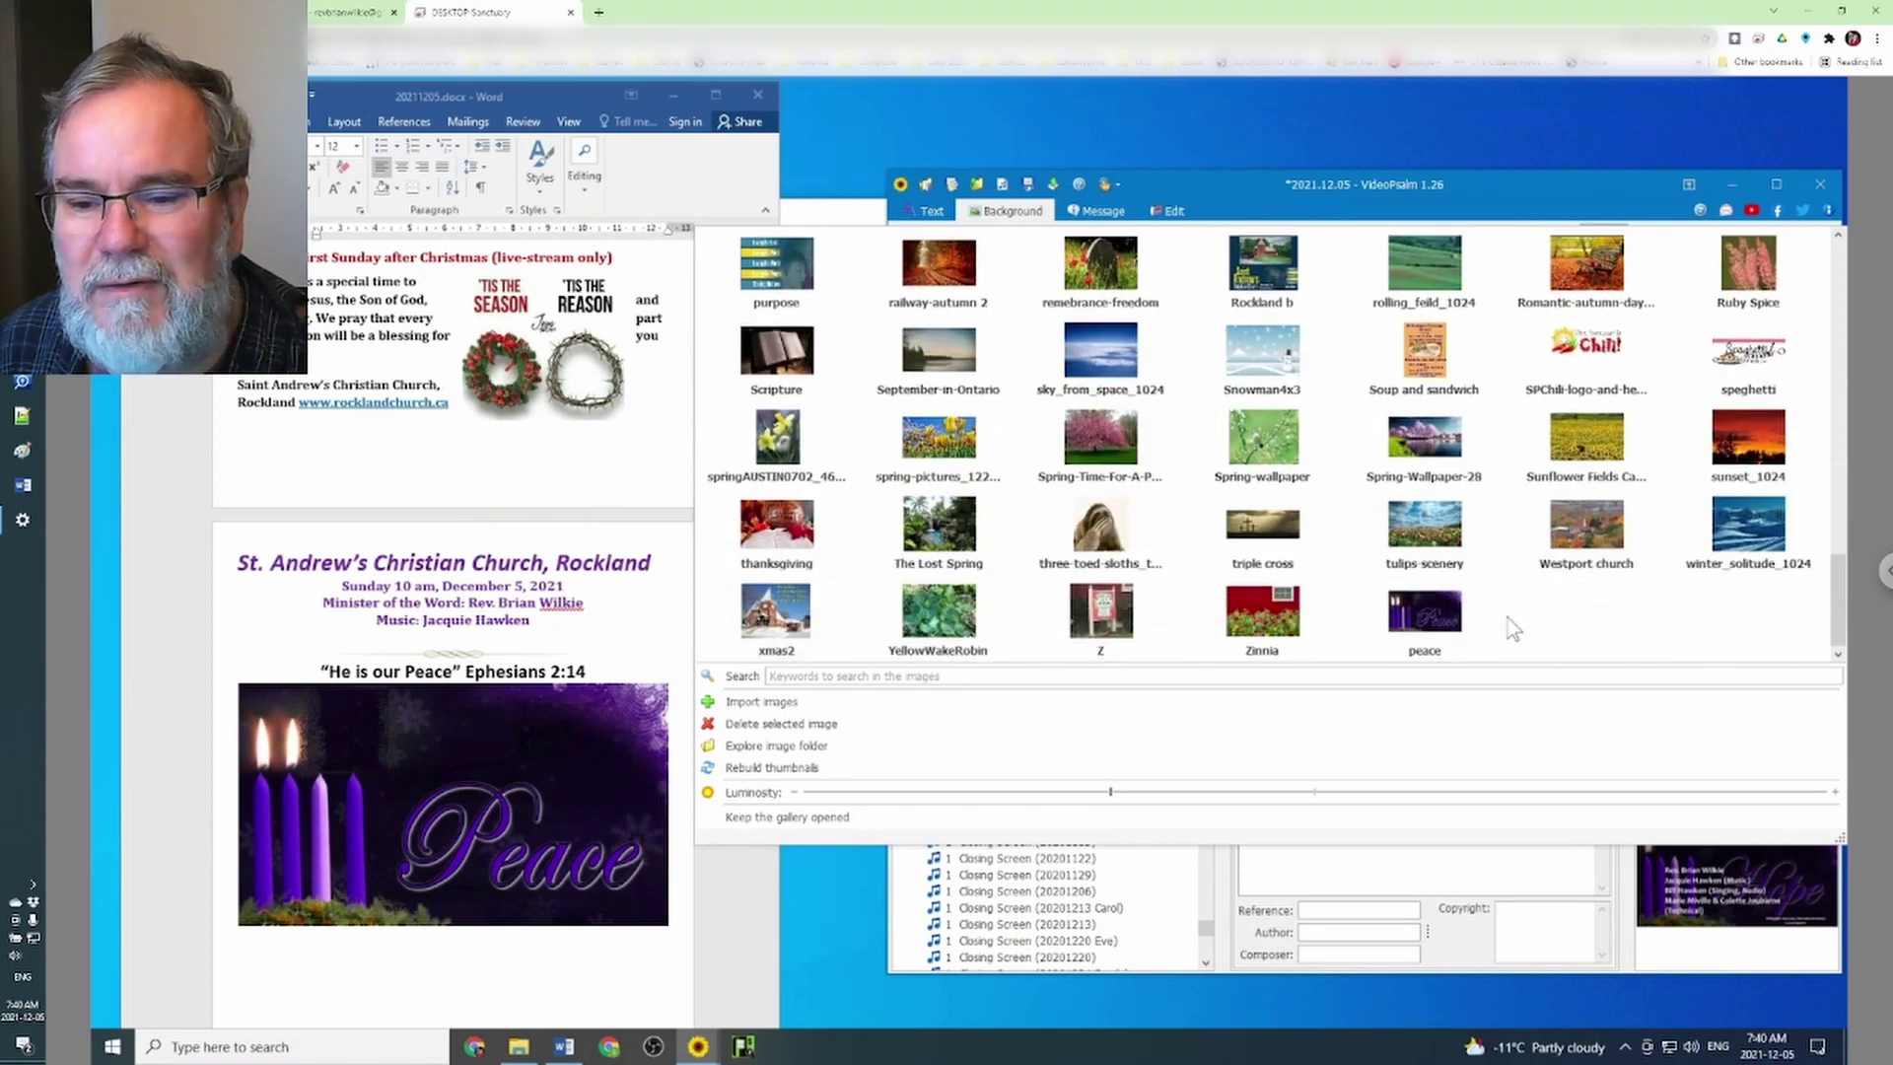
left_click(1432, 609)
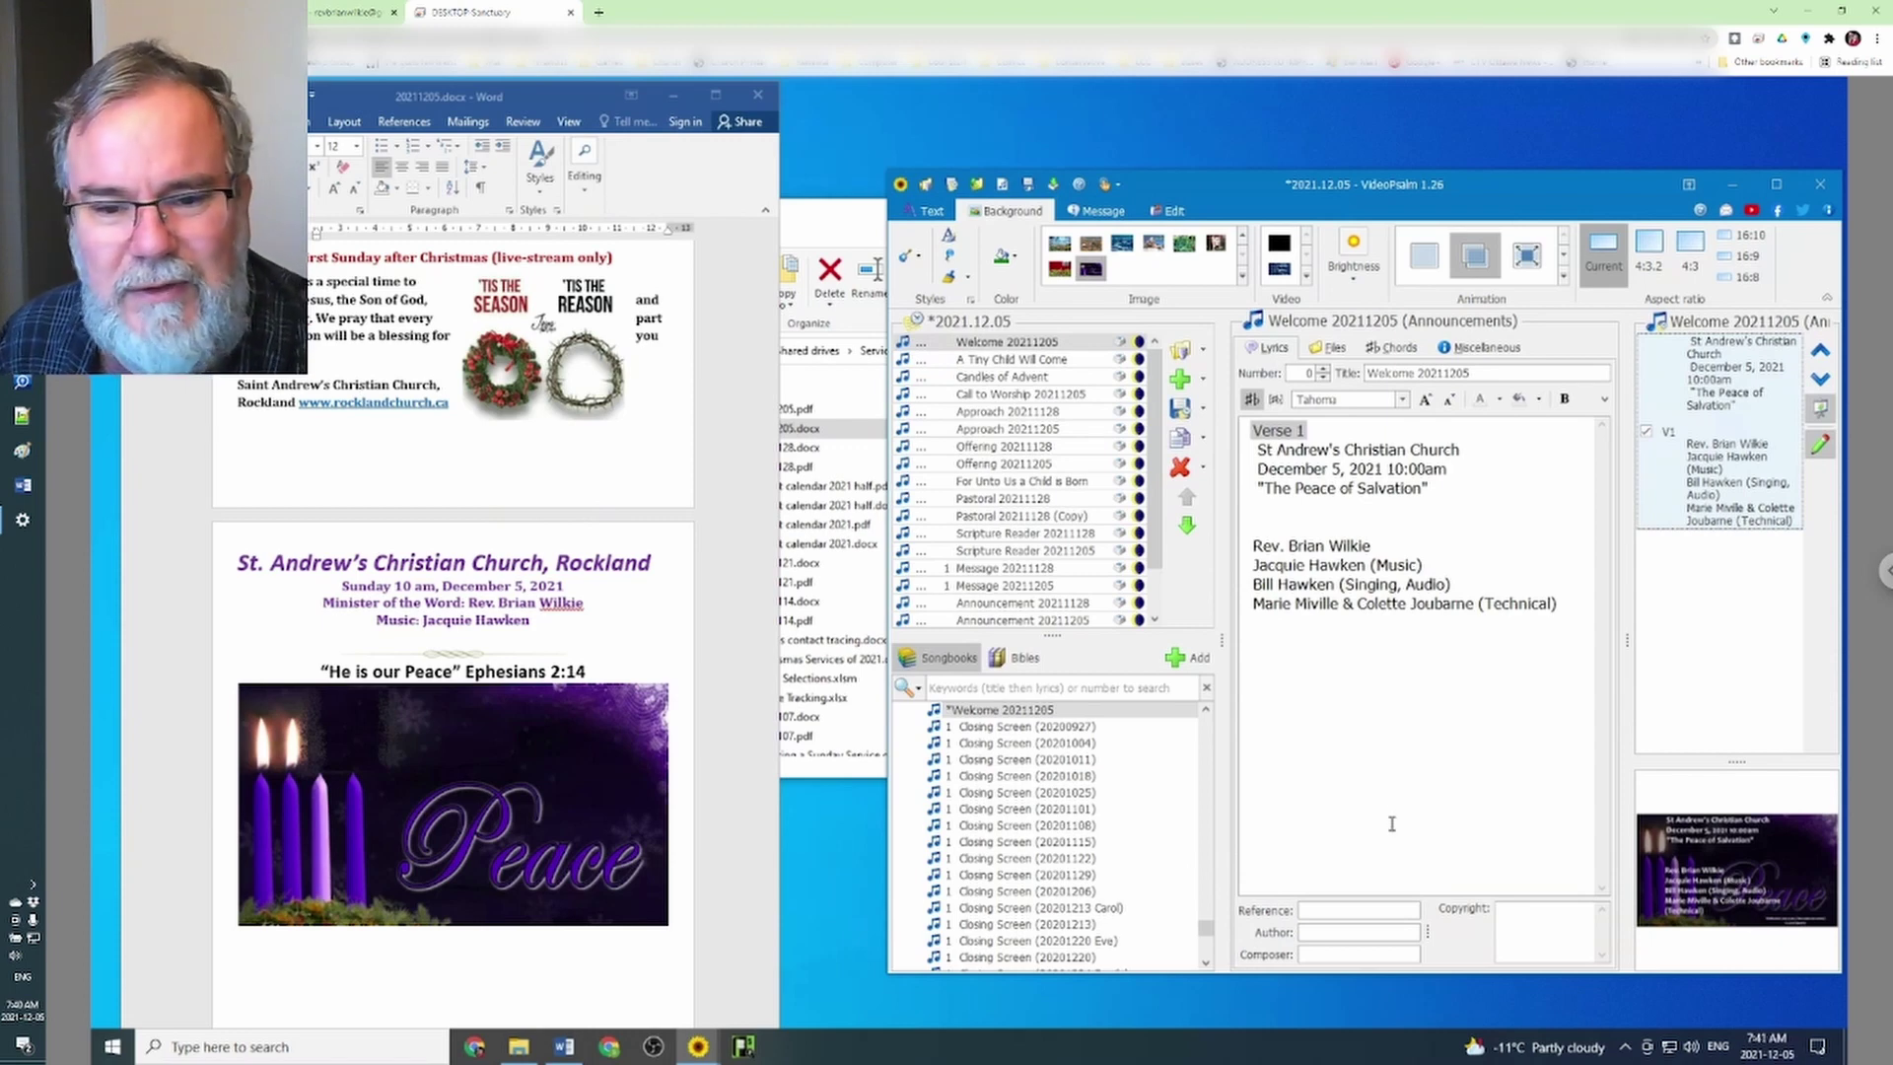
scroll(1018, 509, "down", 1)
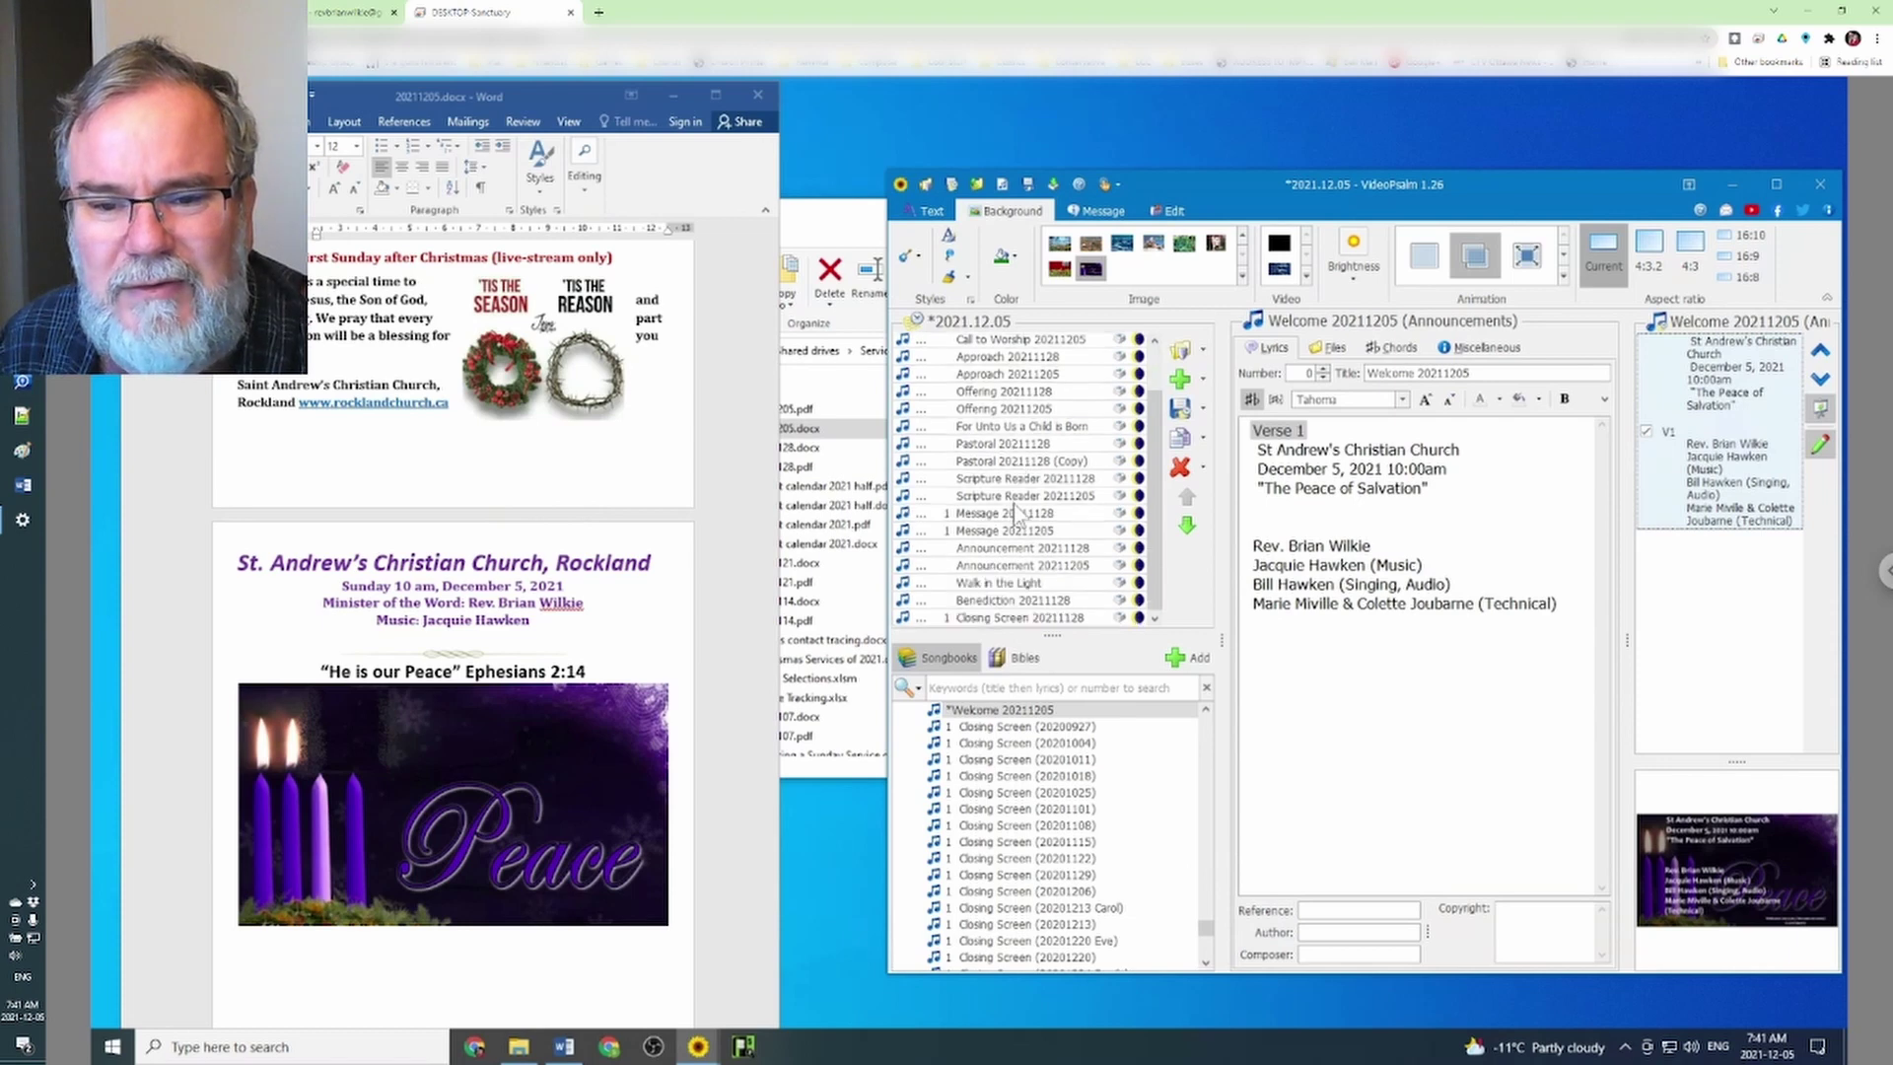
scroll(1037, 585, "up", 1)
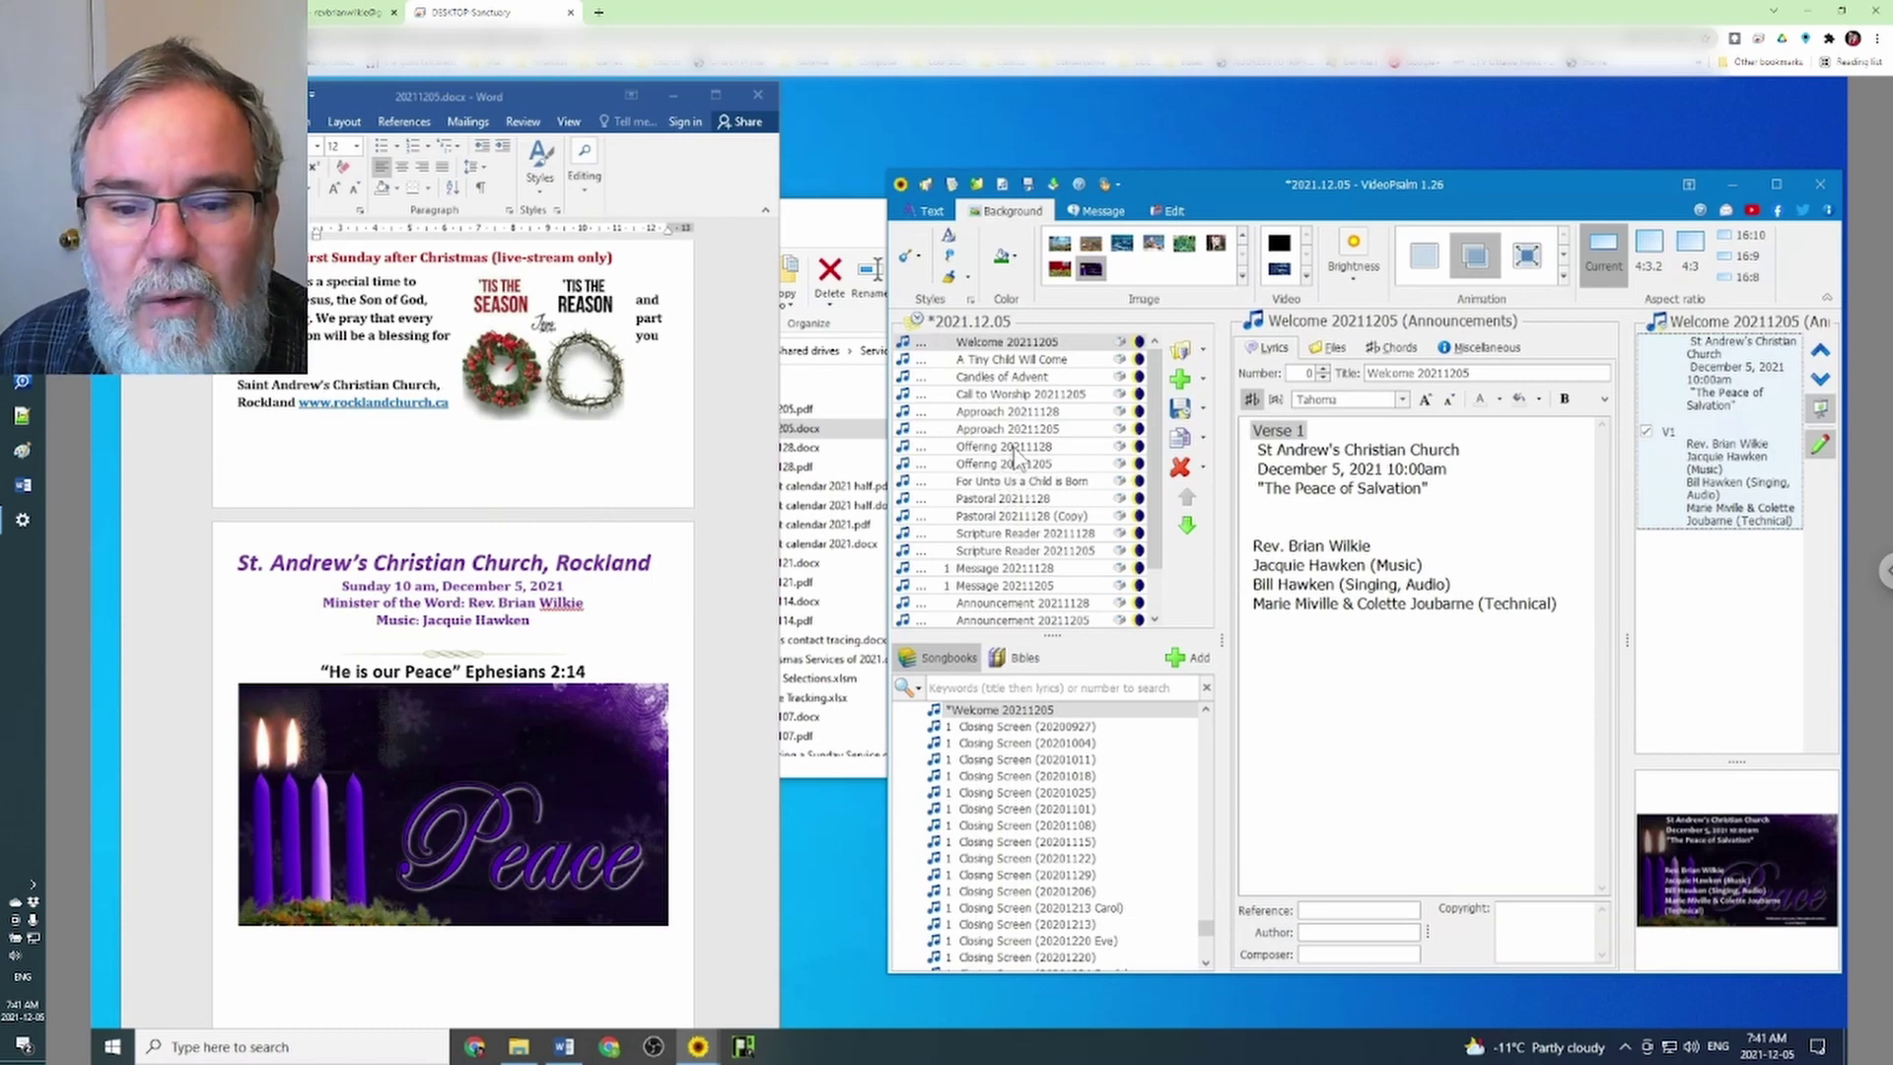
left_click(1020, 414)
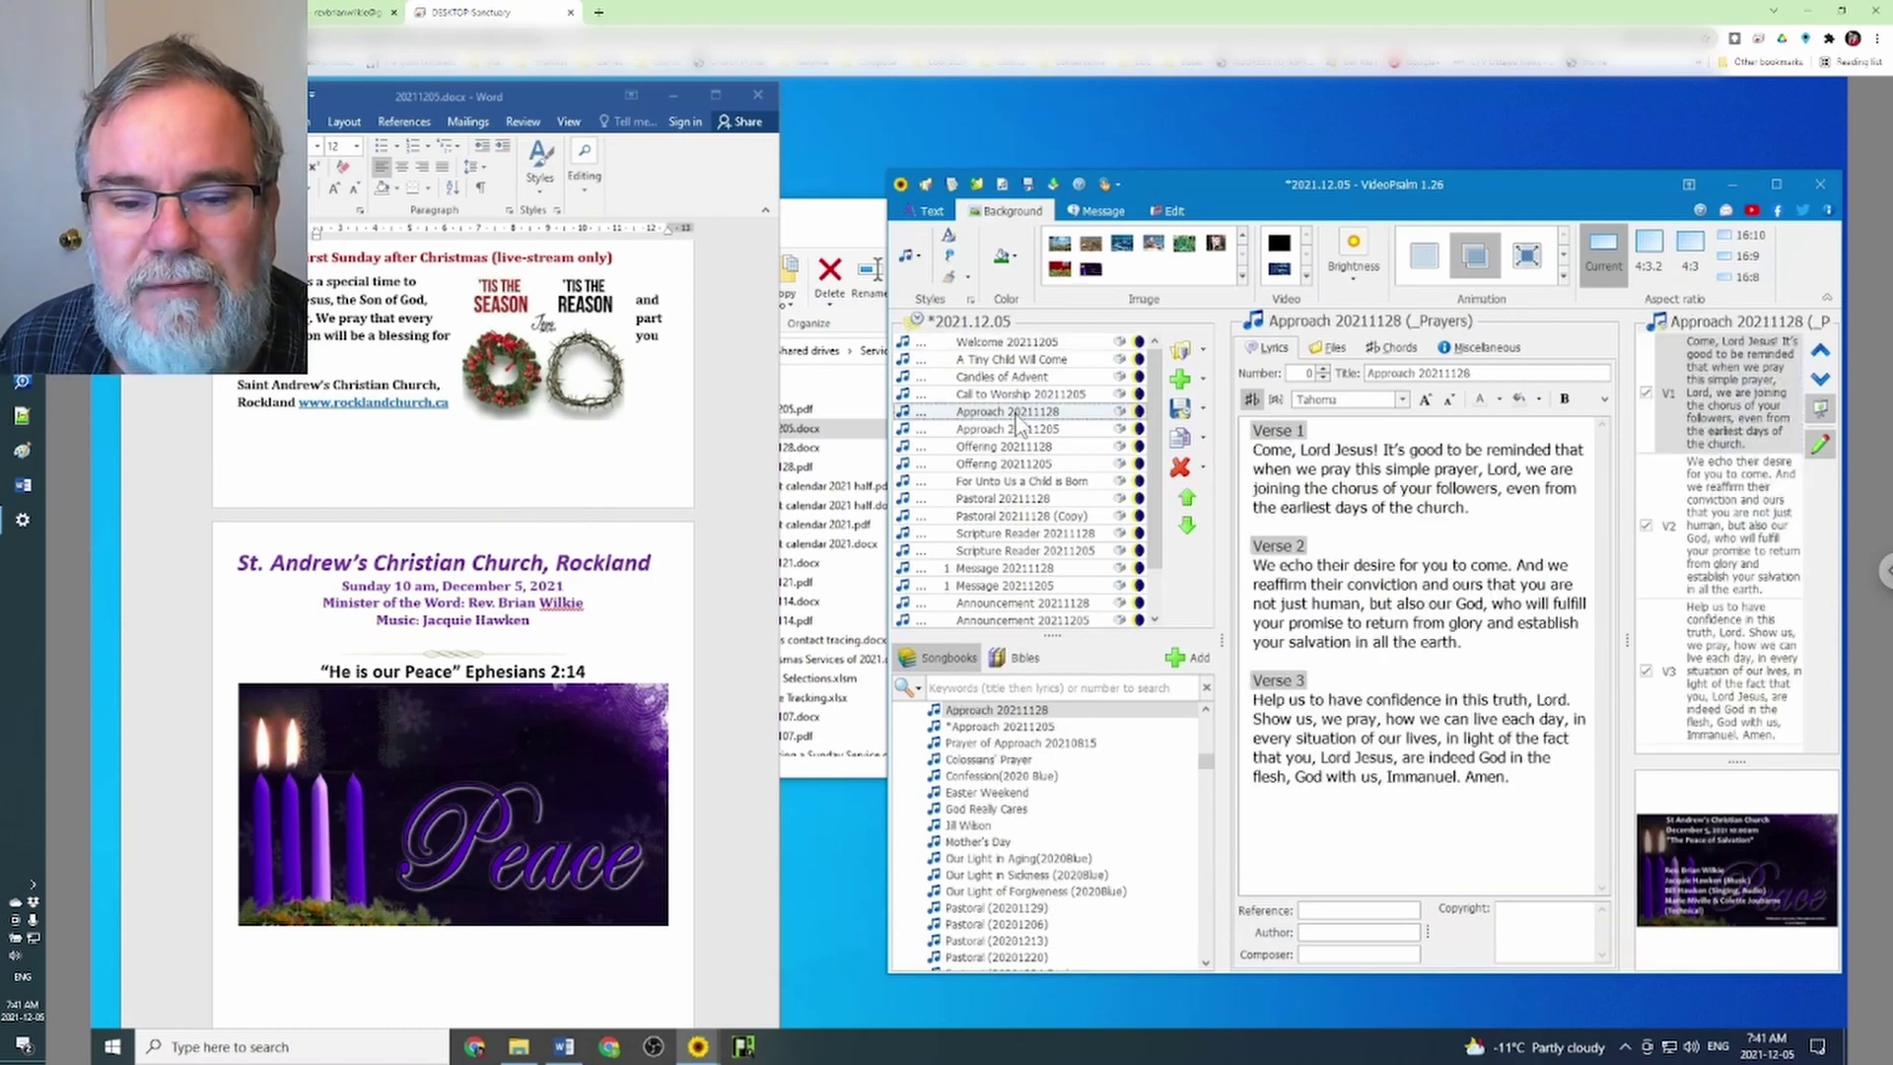
left_click(1030, 448)
left_click(1033, 499)
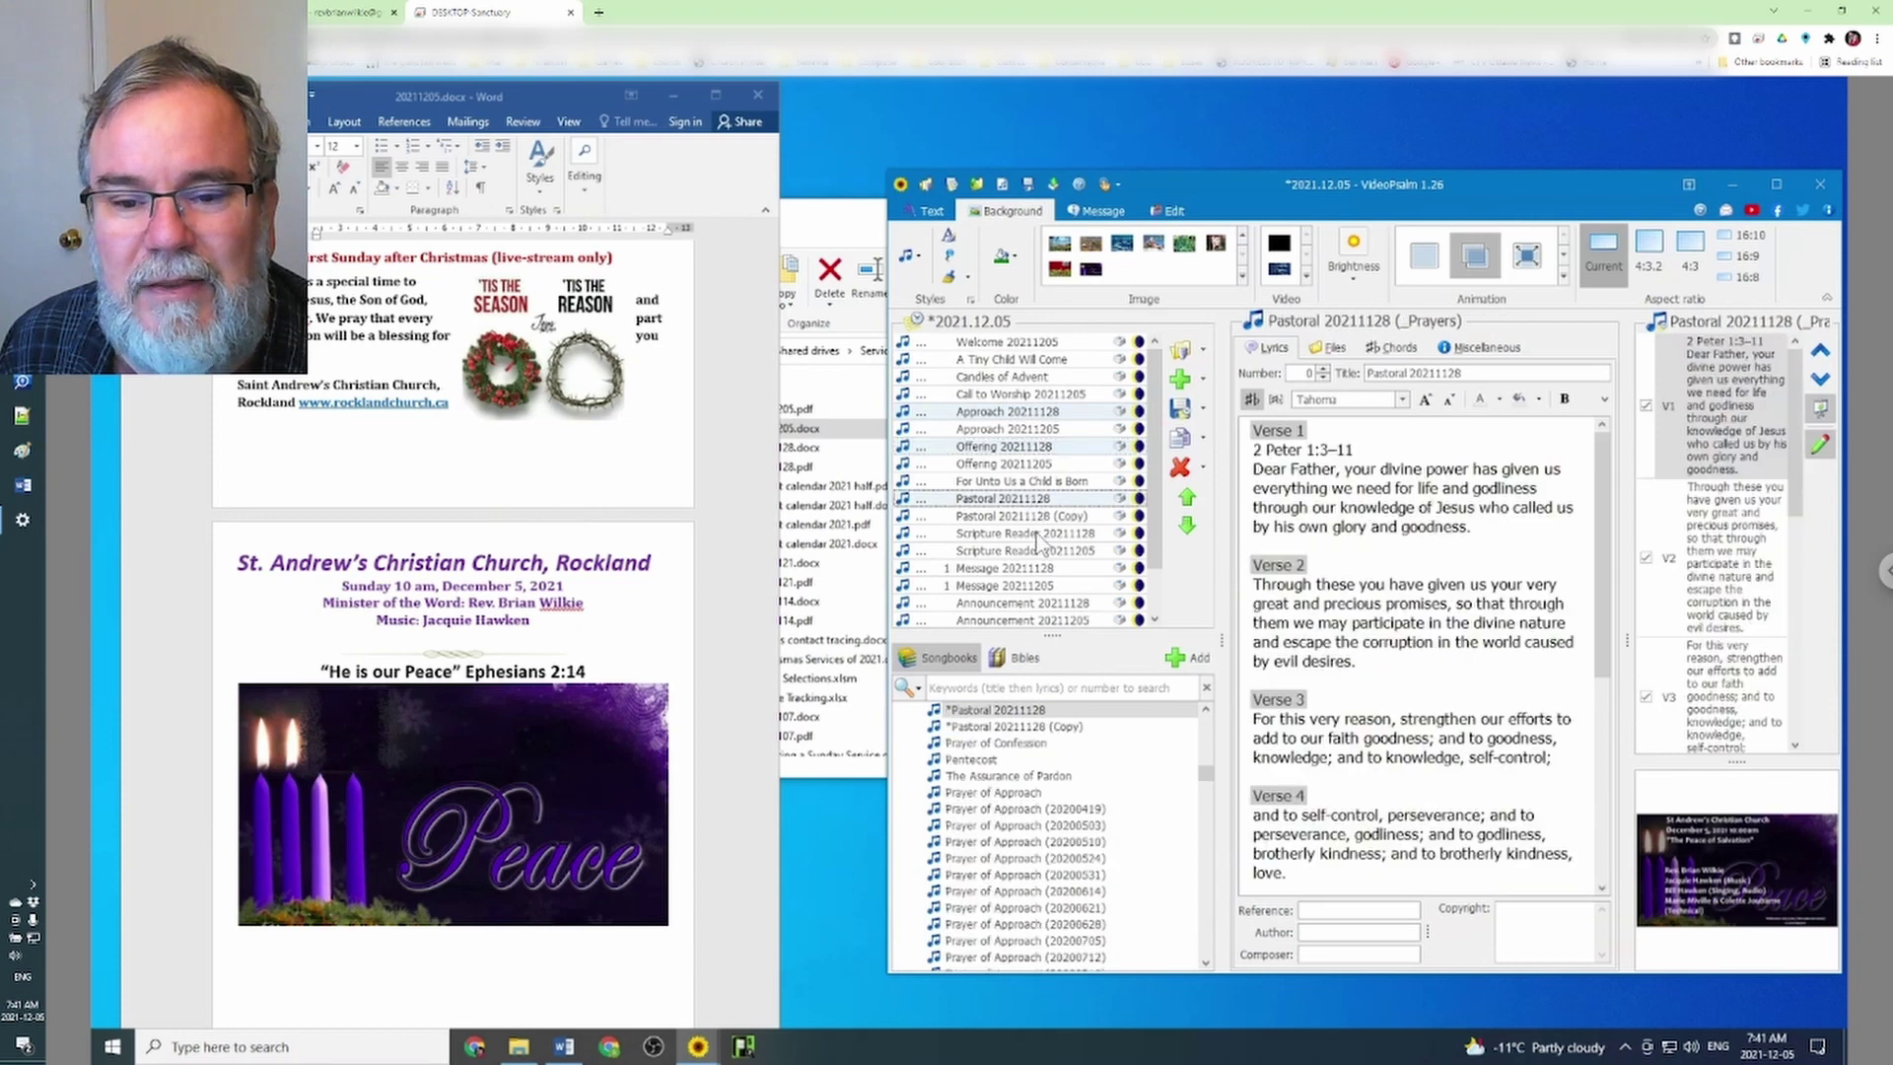
left_click(1038, 533)
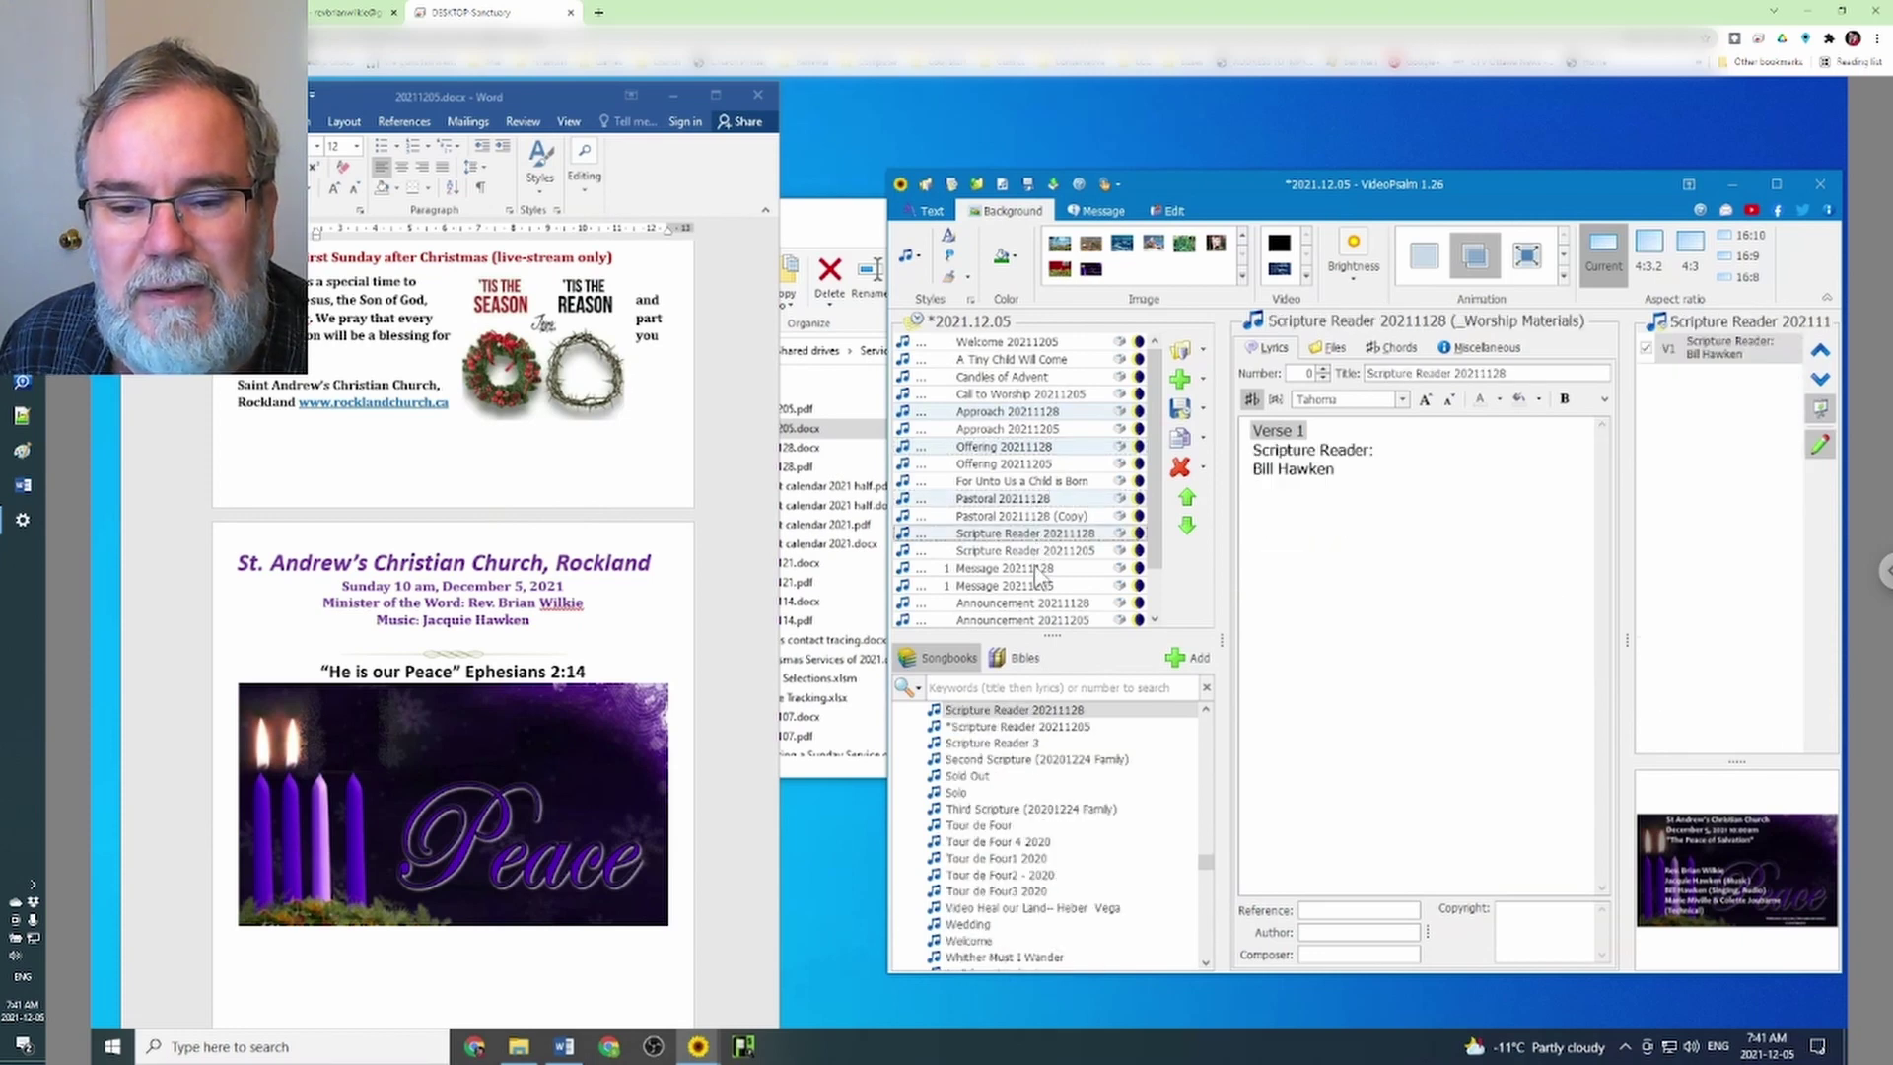
left_click(1041, 569)
left_click(1045, 603)
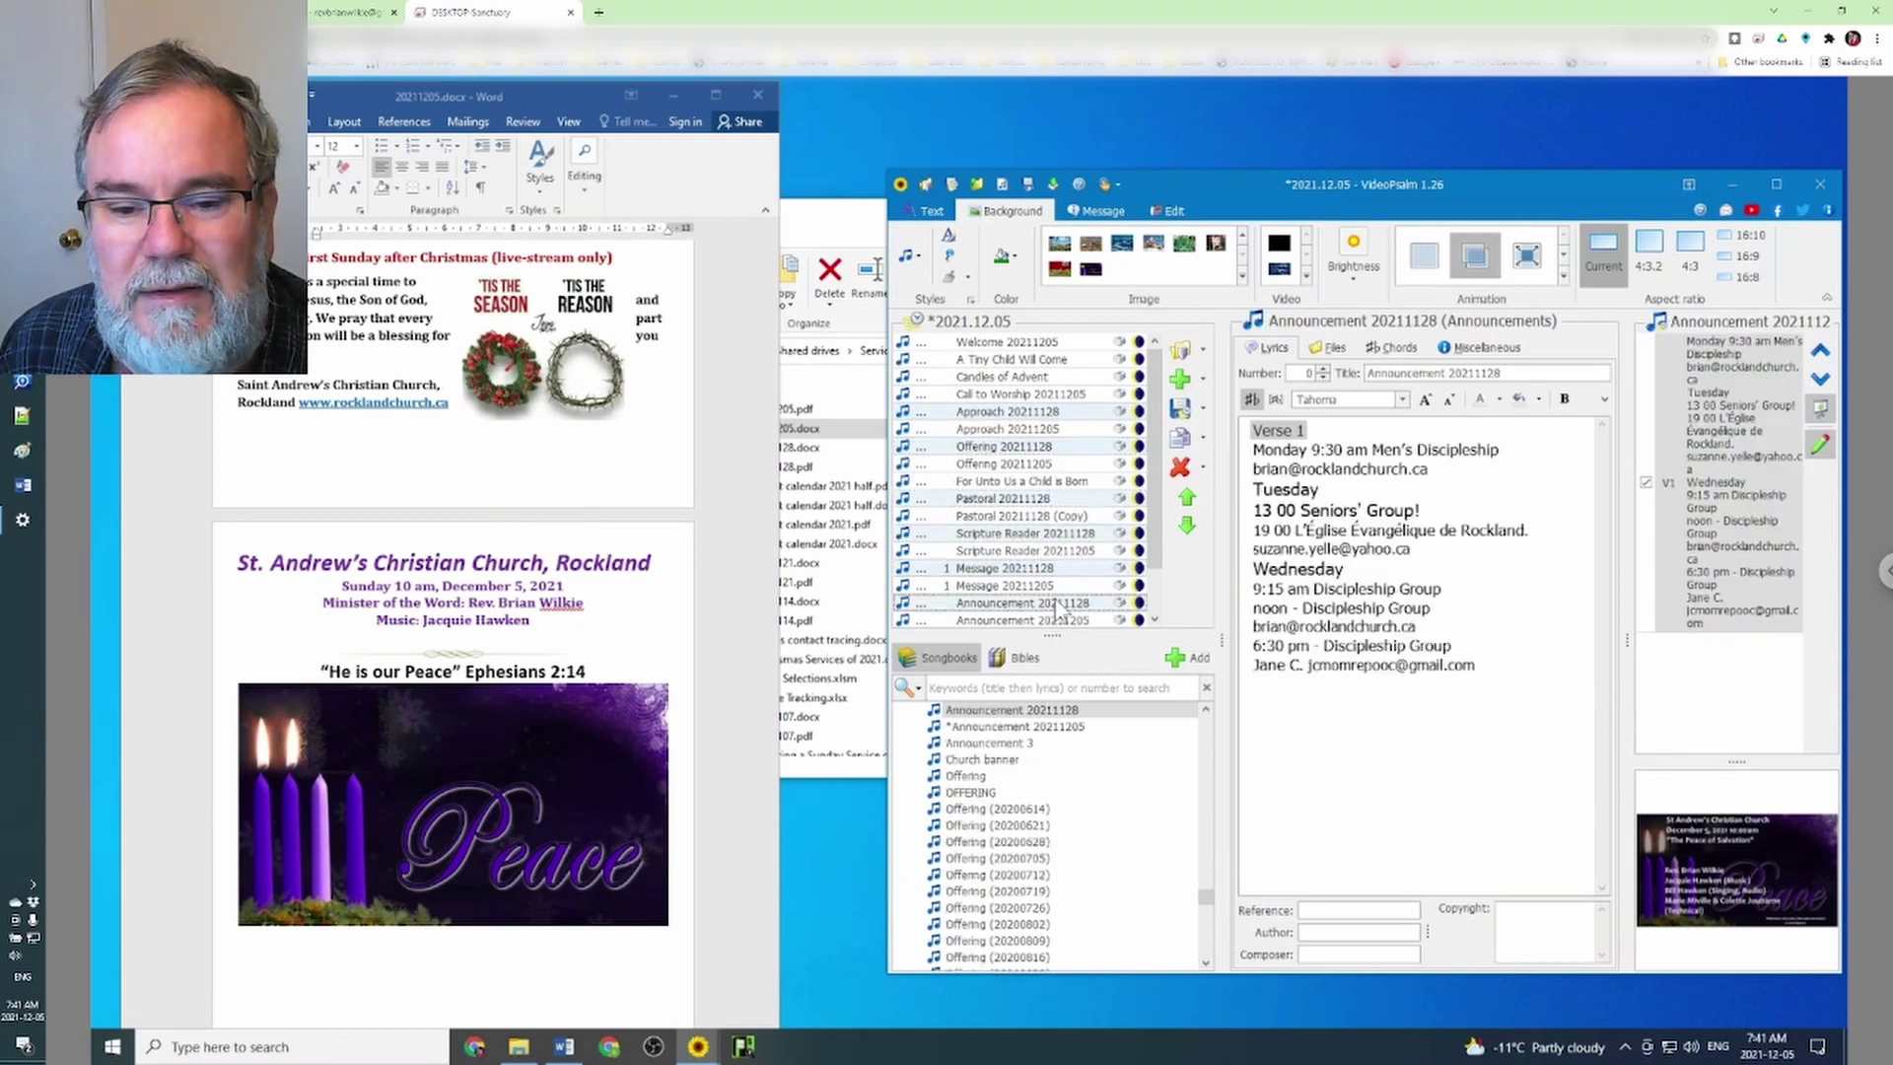
scroll(1051, 612, "down", 1)
left_click(1057, 602)
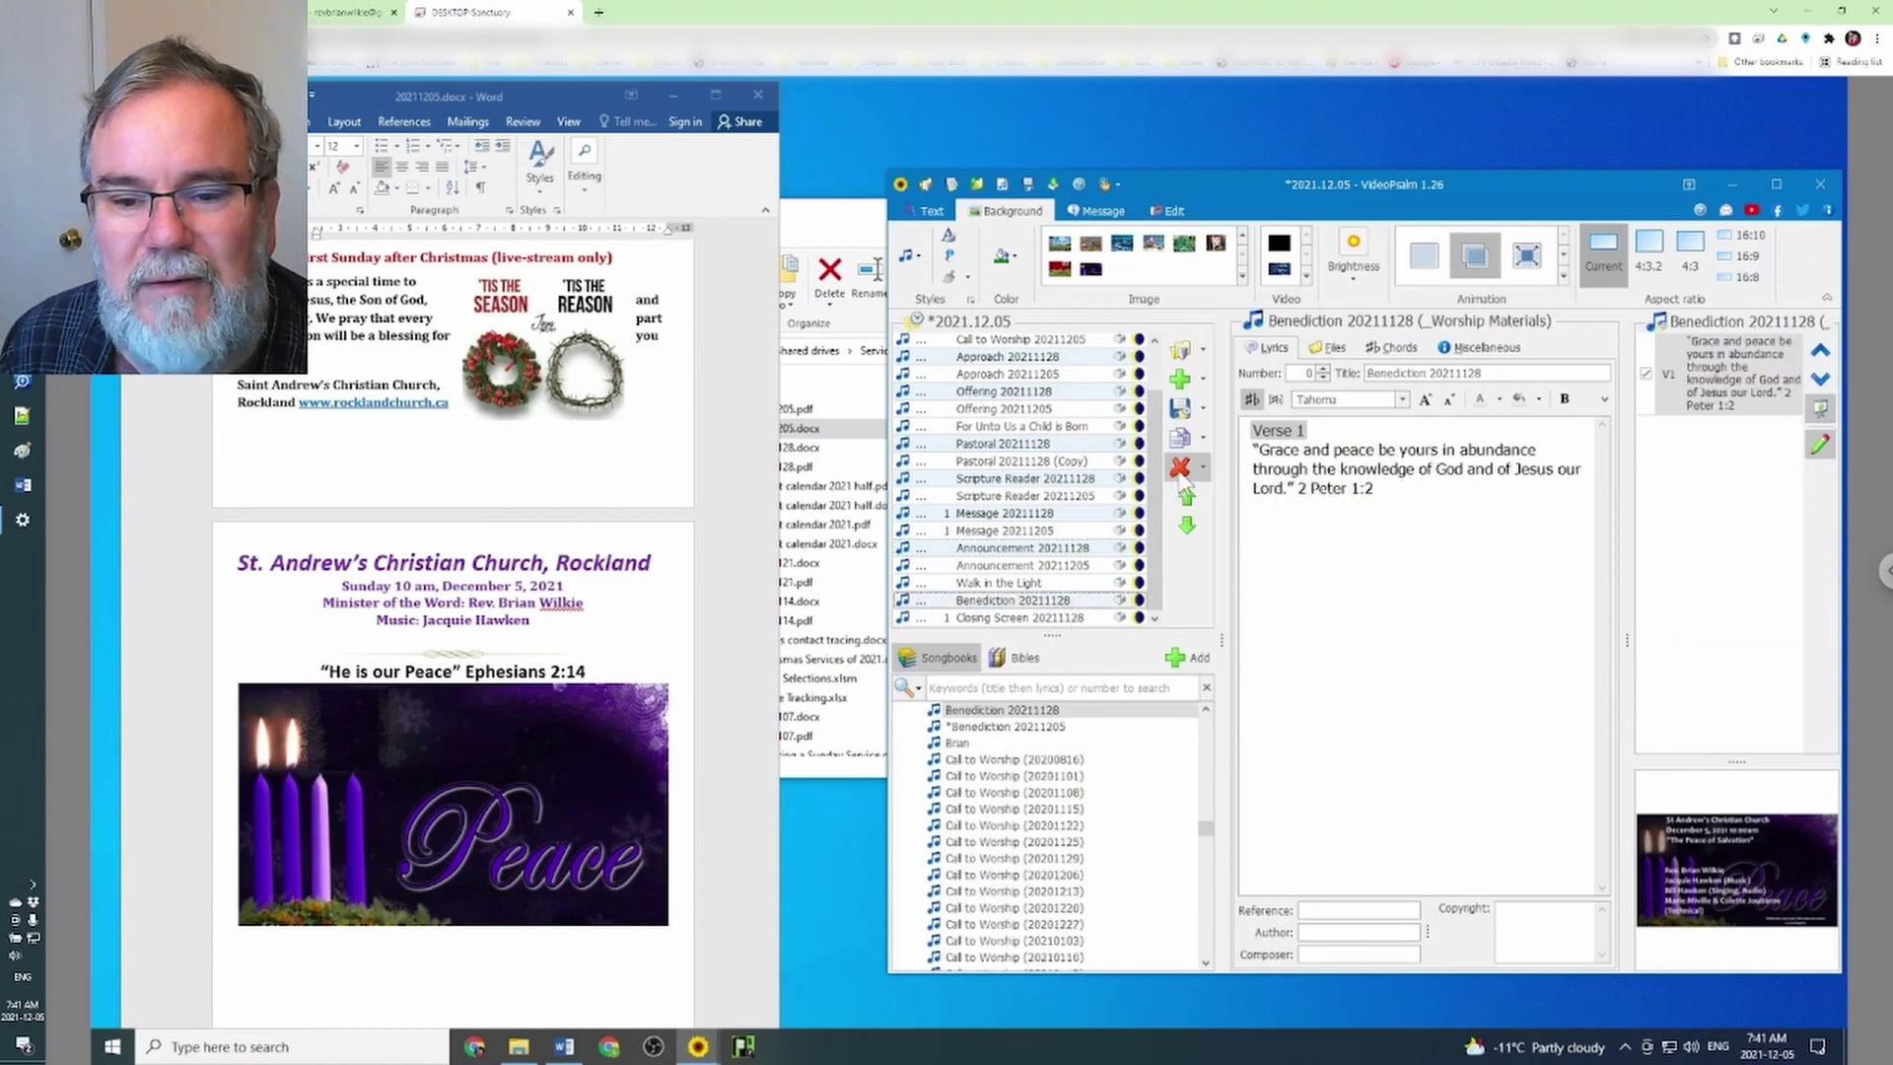
Add Benediction 20211205 and Closing Screen 20211205 to the agenda, each directly after its 20211128 version
left_click(1064, 597)
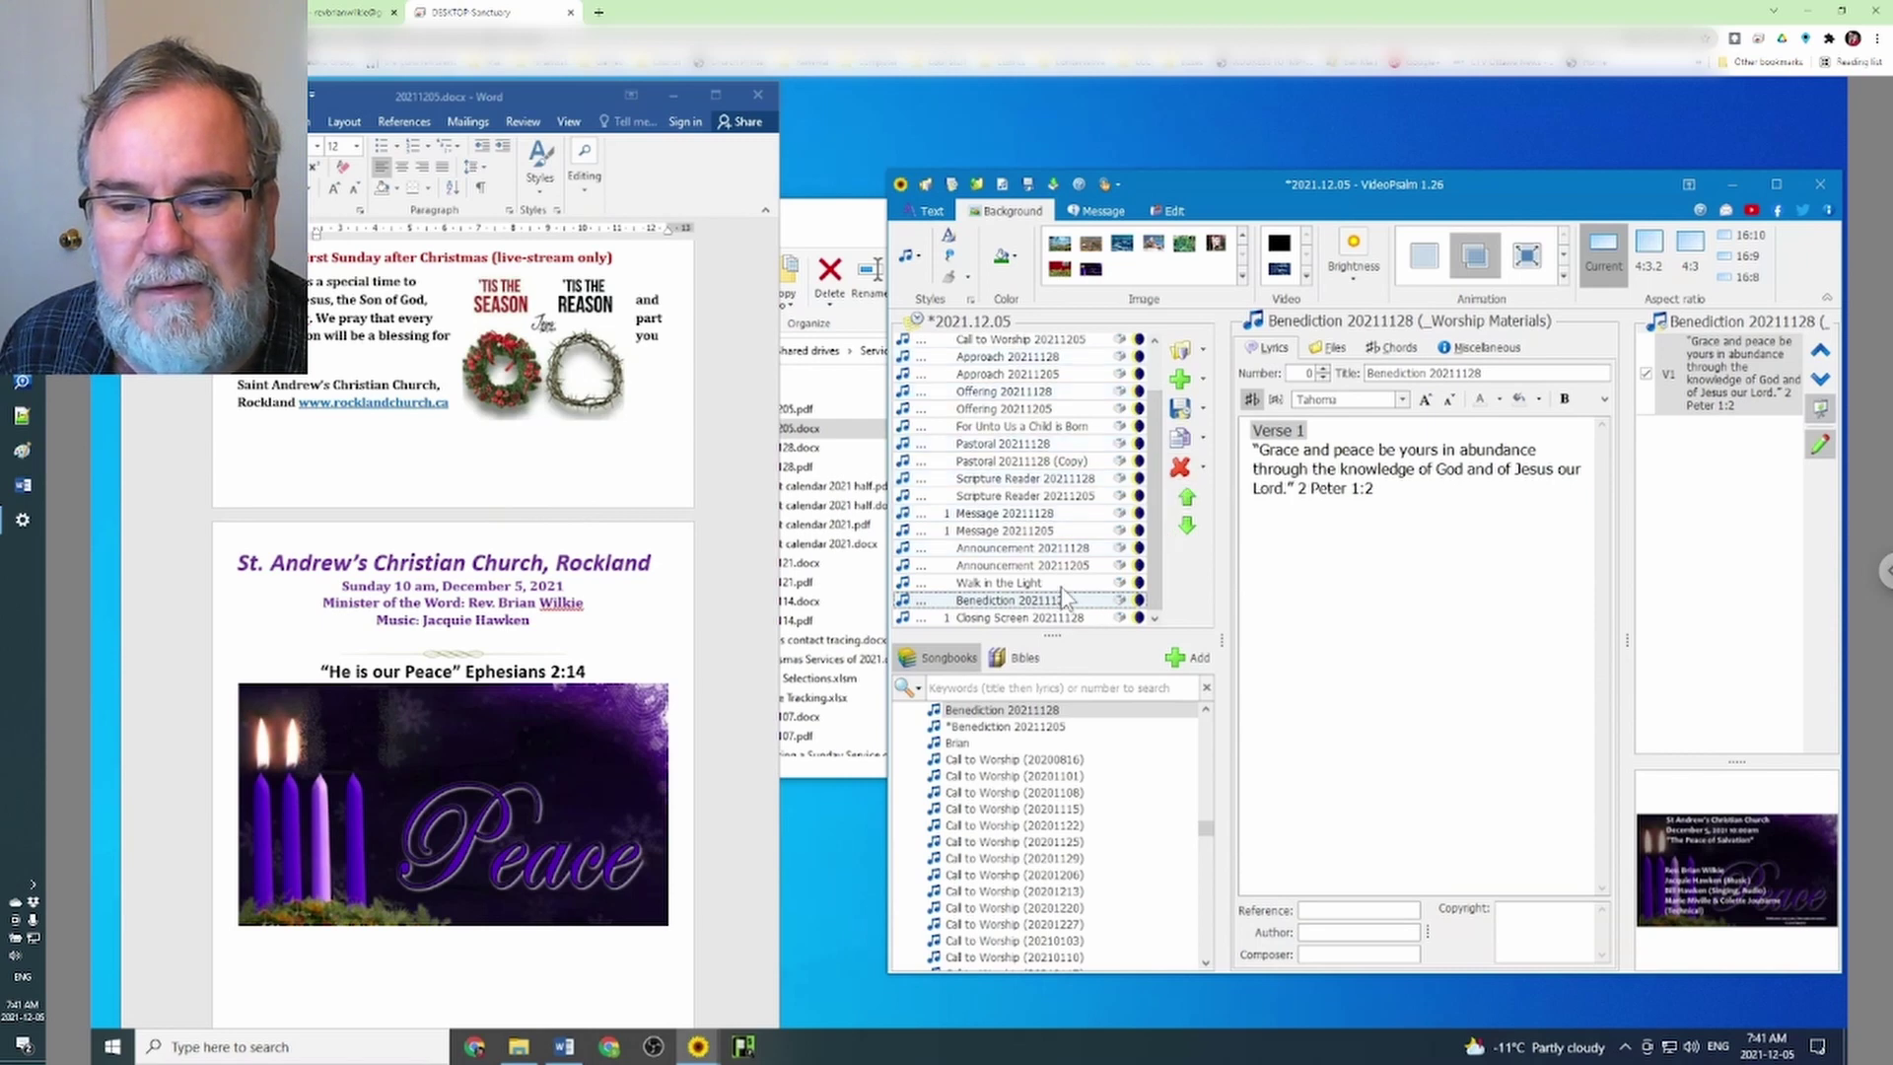
left_click(1065, 728)
left_click(1186, 657)
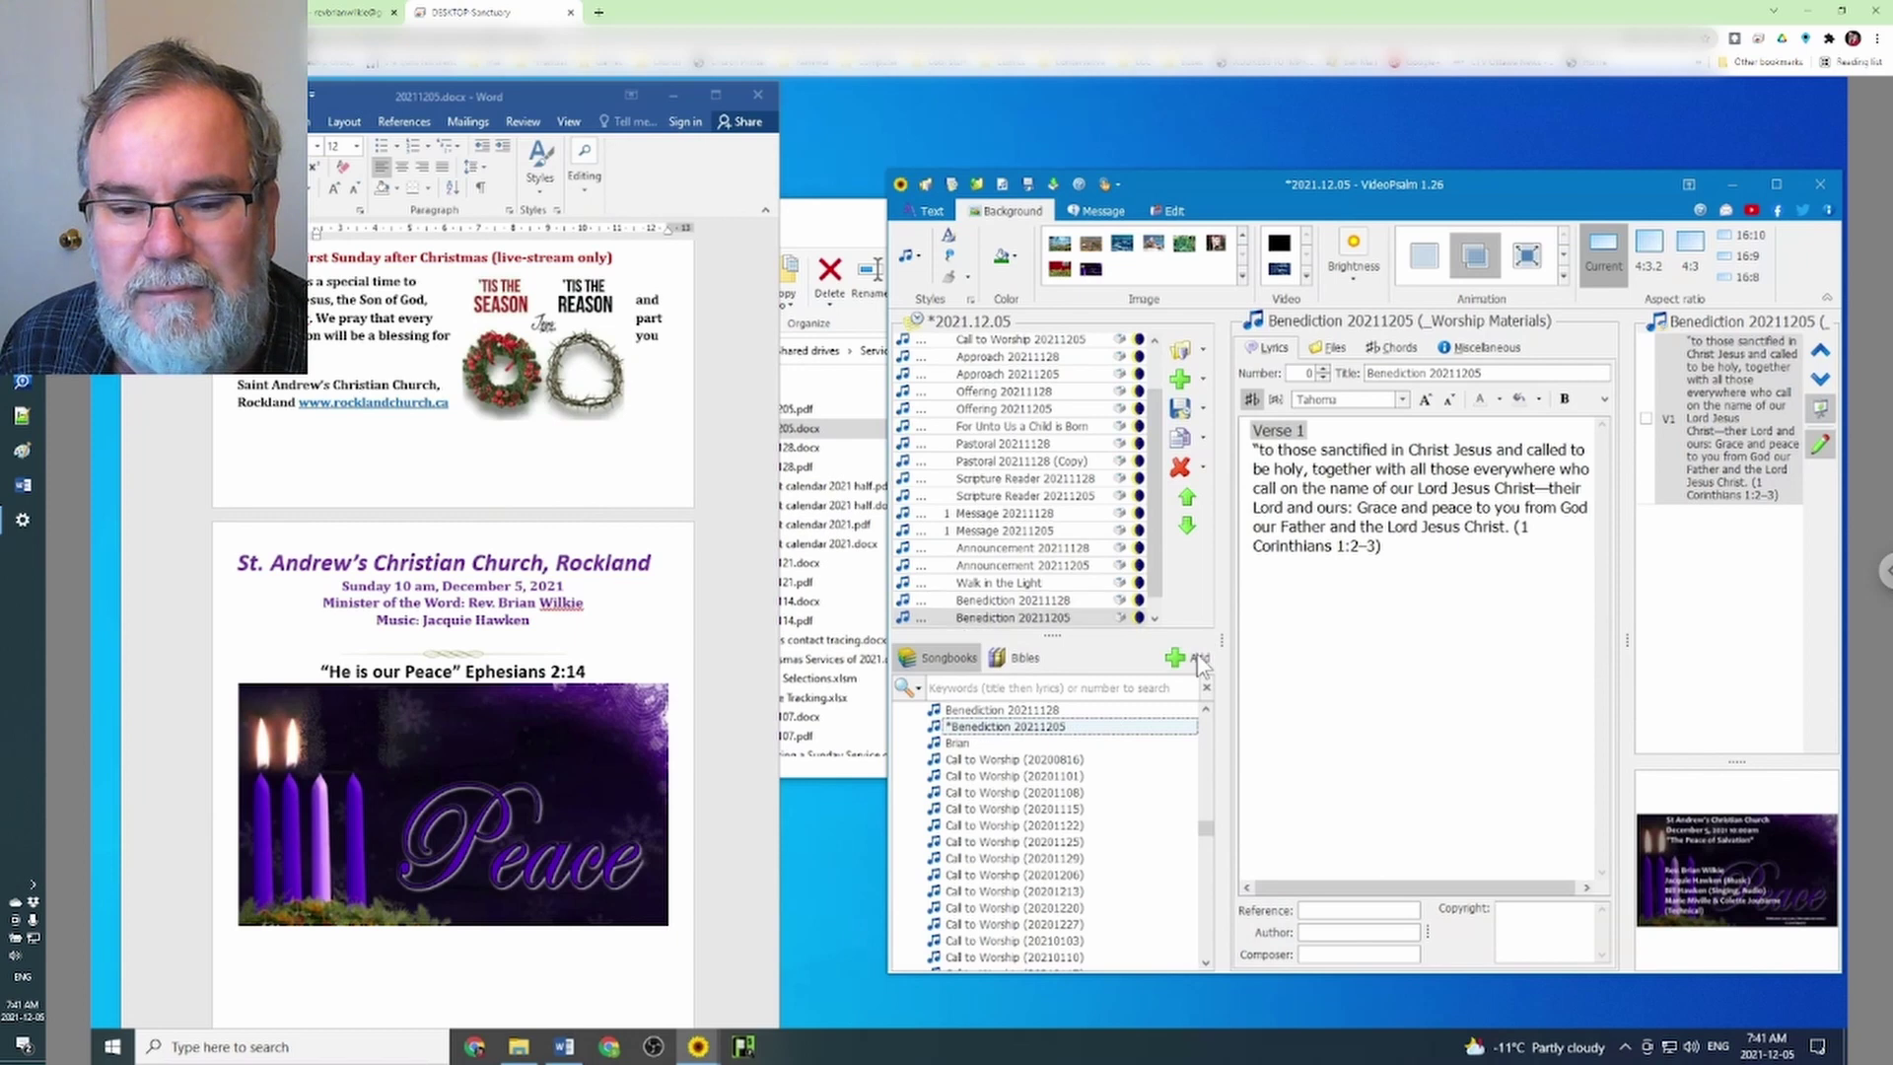
scroll(1134, 613, "down", 1)
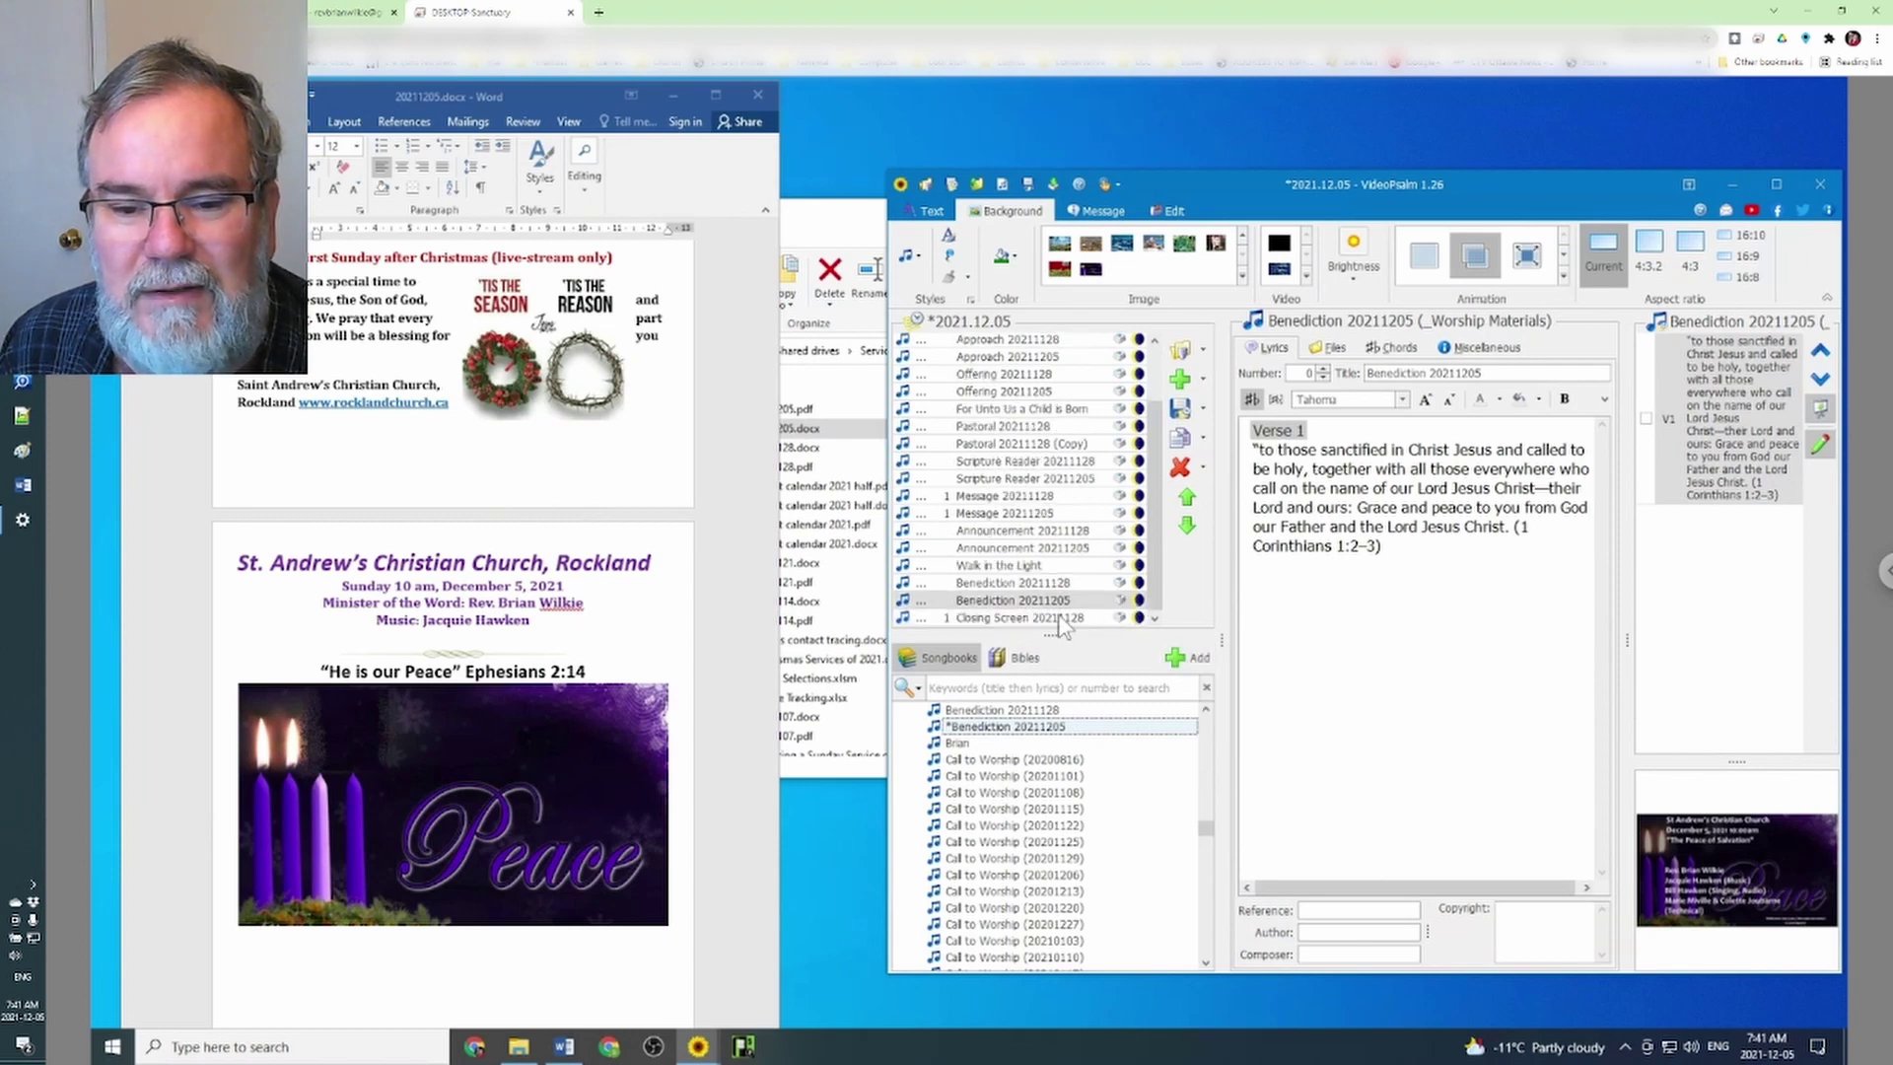
left_click(1063, 618)
double_click(1064, 727)
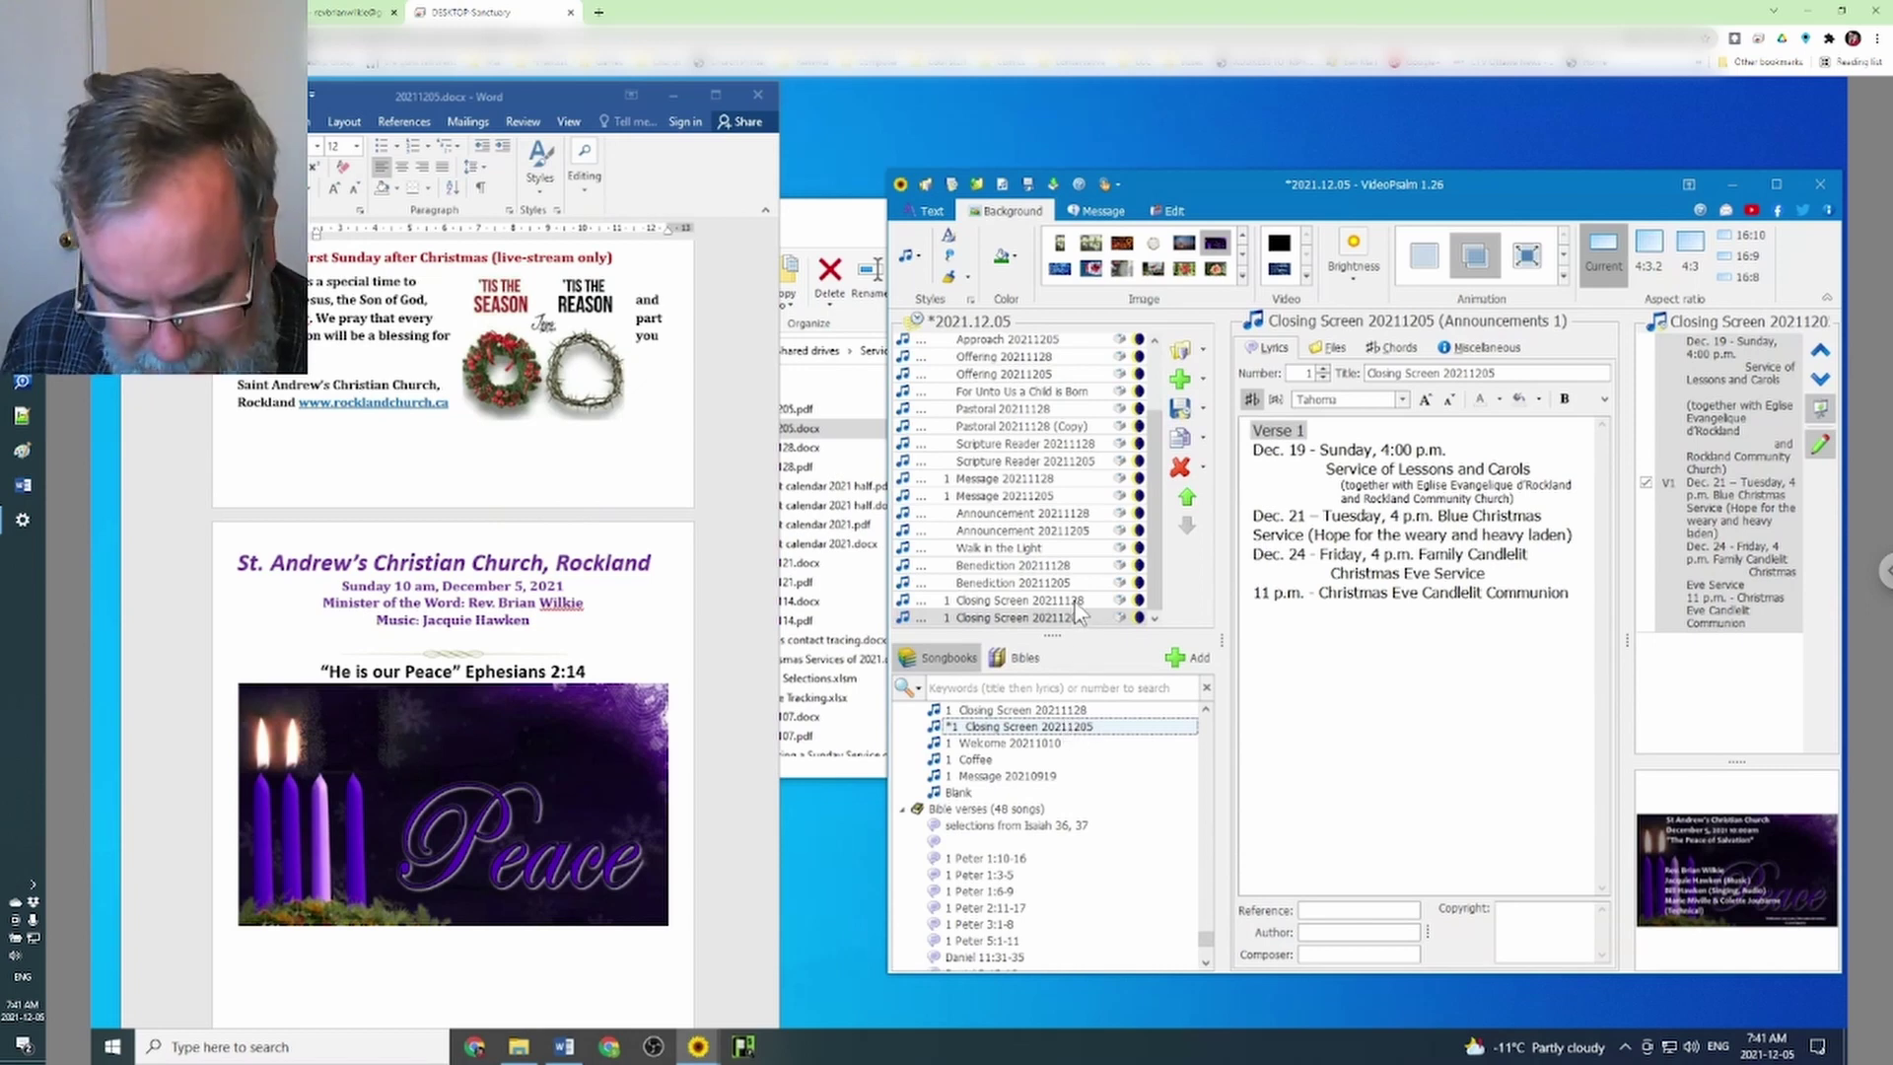
Retitle the agenda's Pastoral 20211128 (Copy) as Pastoral 20211205
left_click(1045, 427)
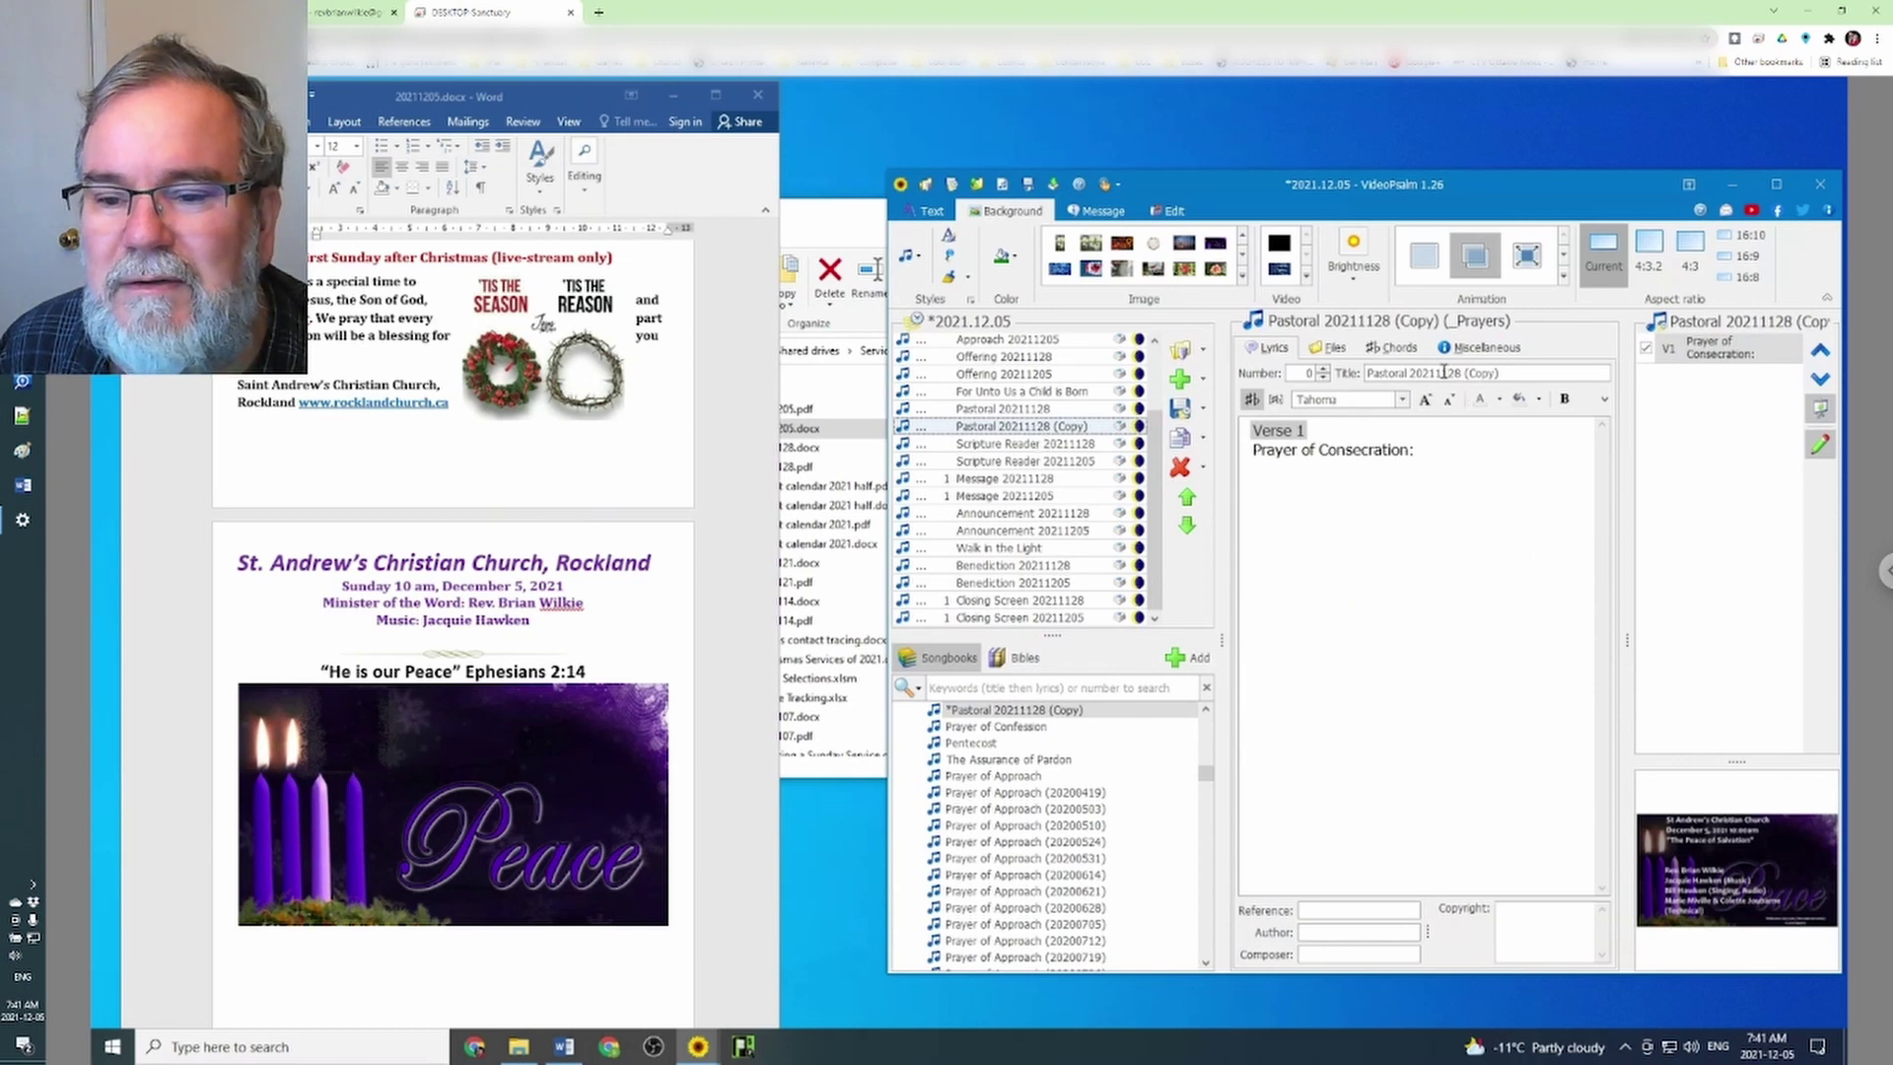
left_click_drag(1445, 372, 1545, 378)
type("2")
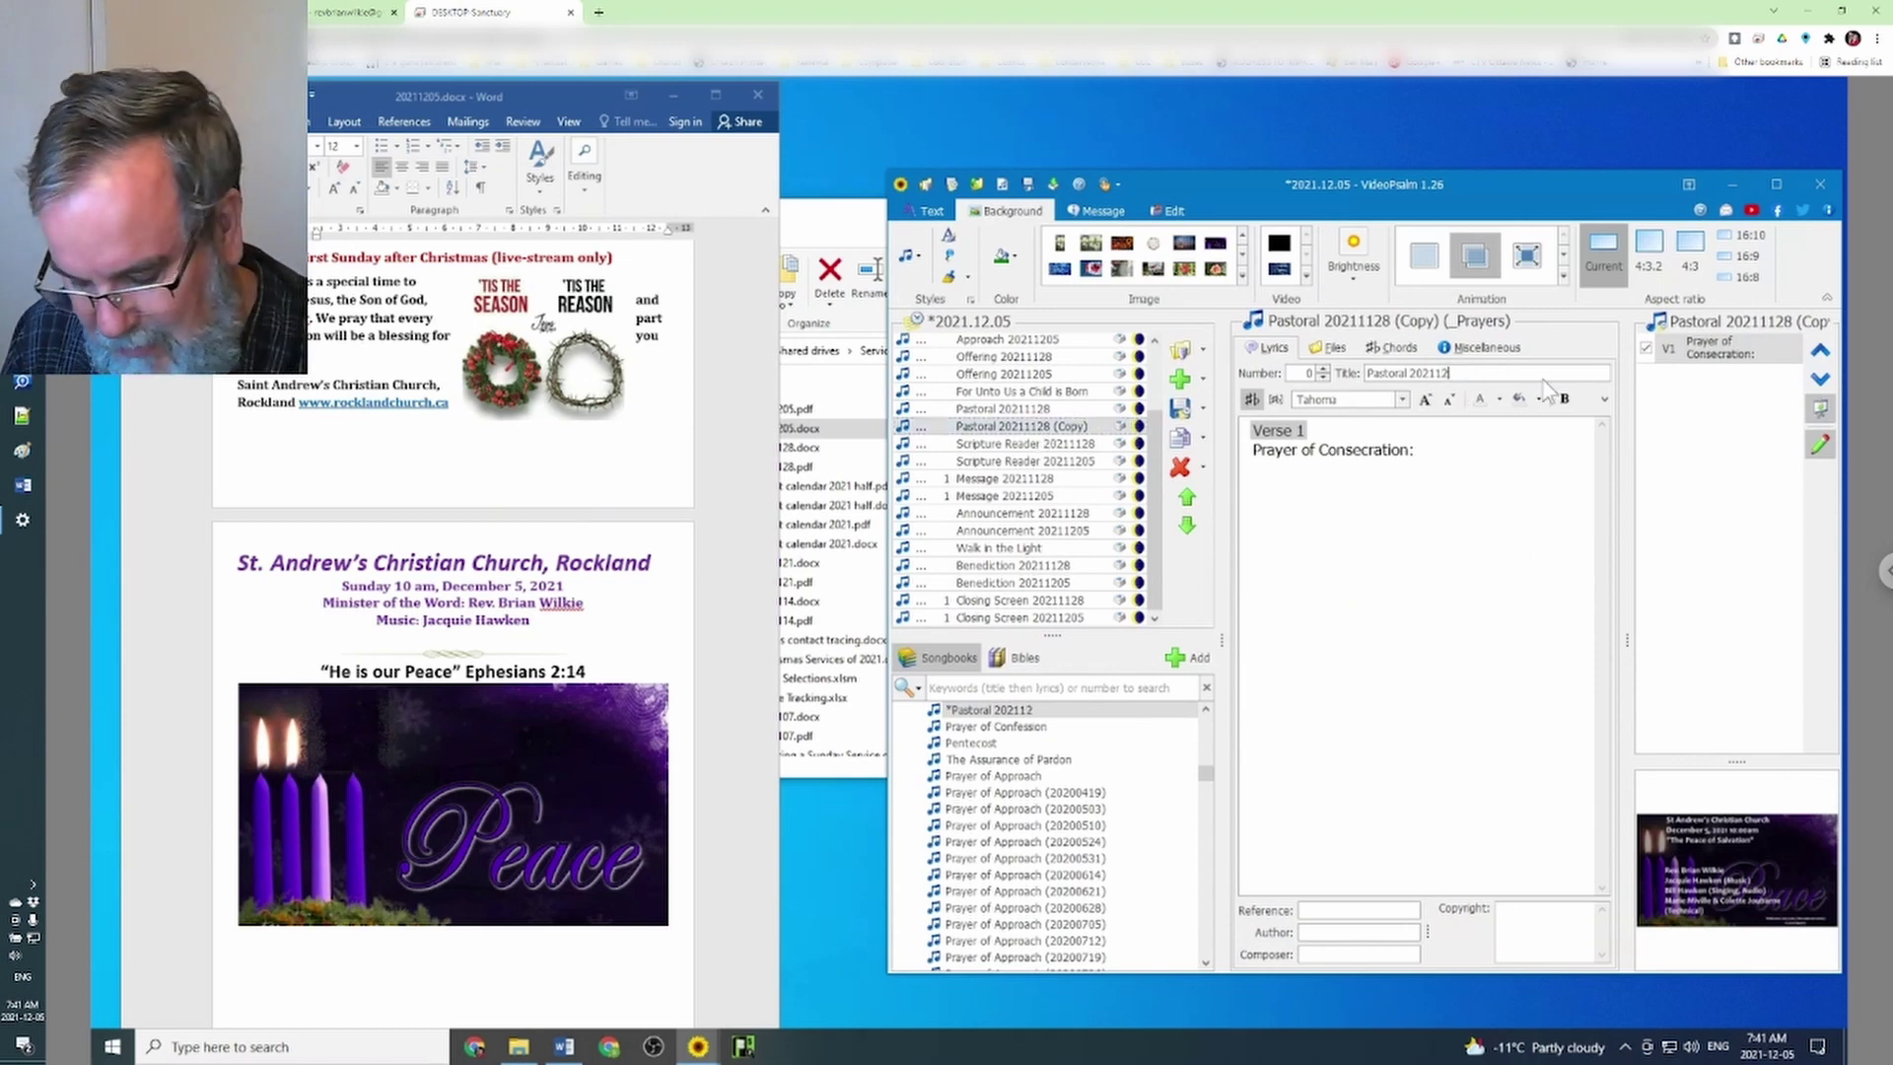
type("05")
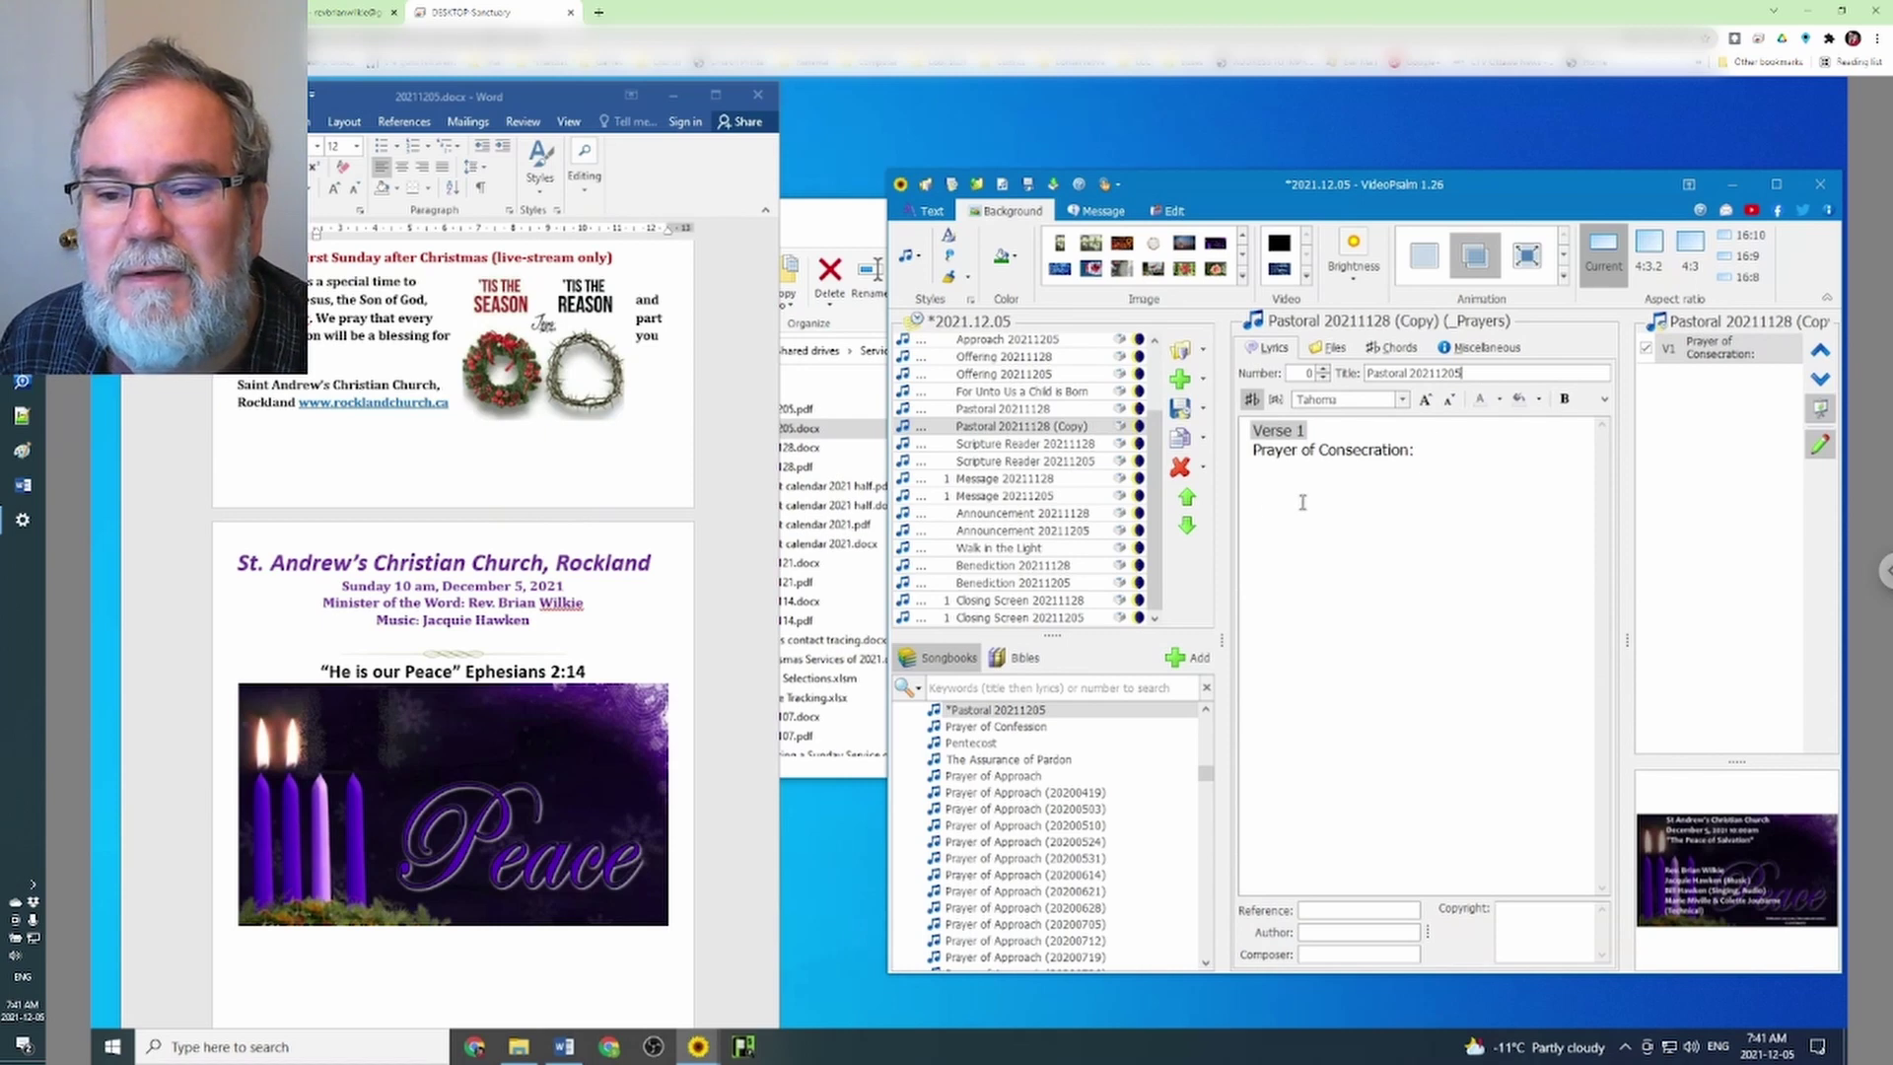
Remove the 20211128 versions of Approach, Offering, Pastoral, Scripture Reader, Message, Announcement, Benediction and Closing Screen from the agenda
left_click(1072, 602)
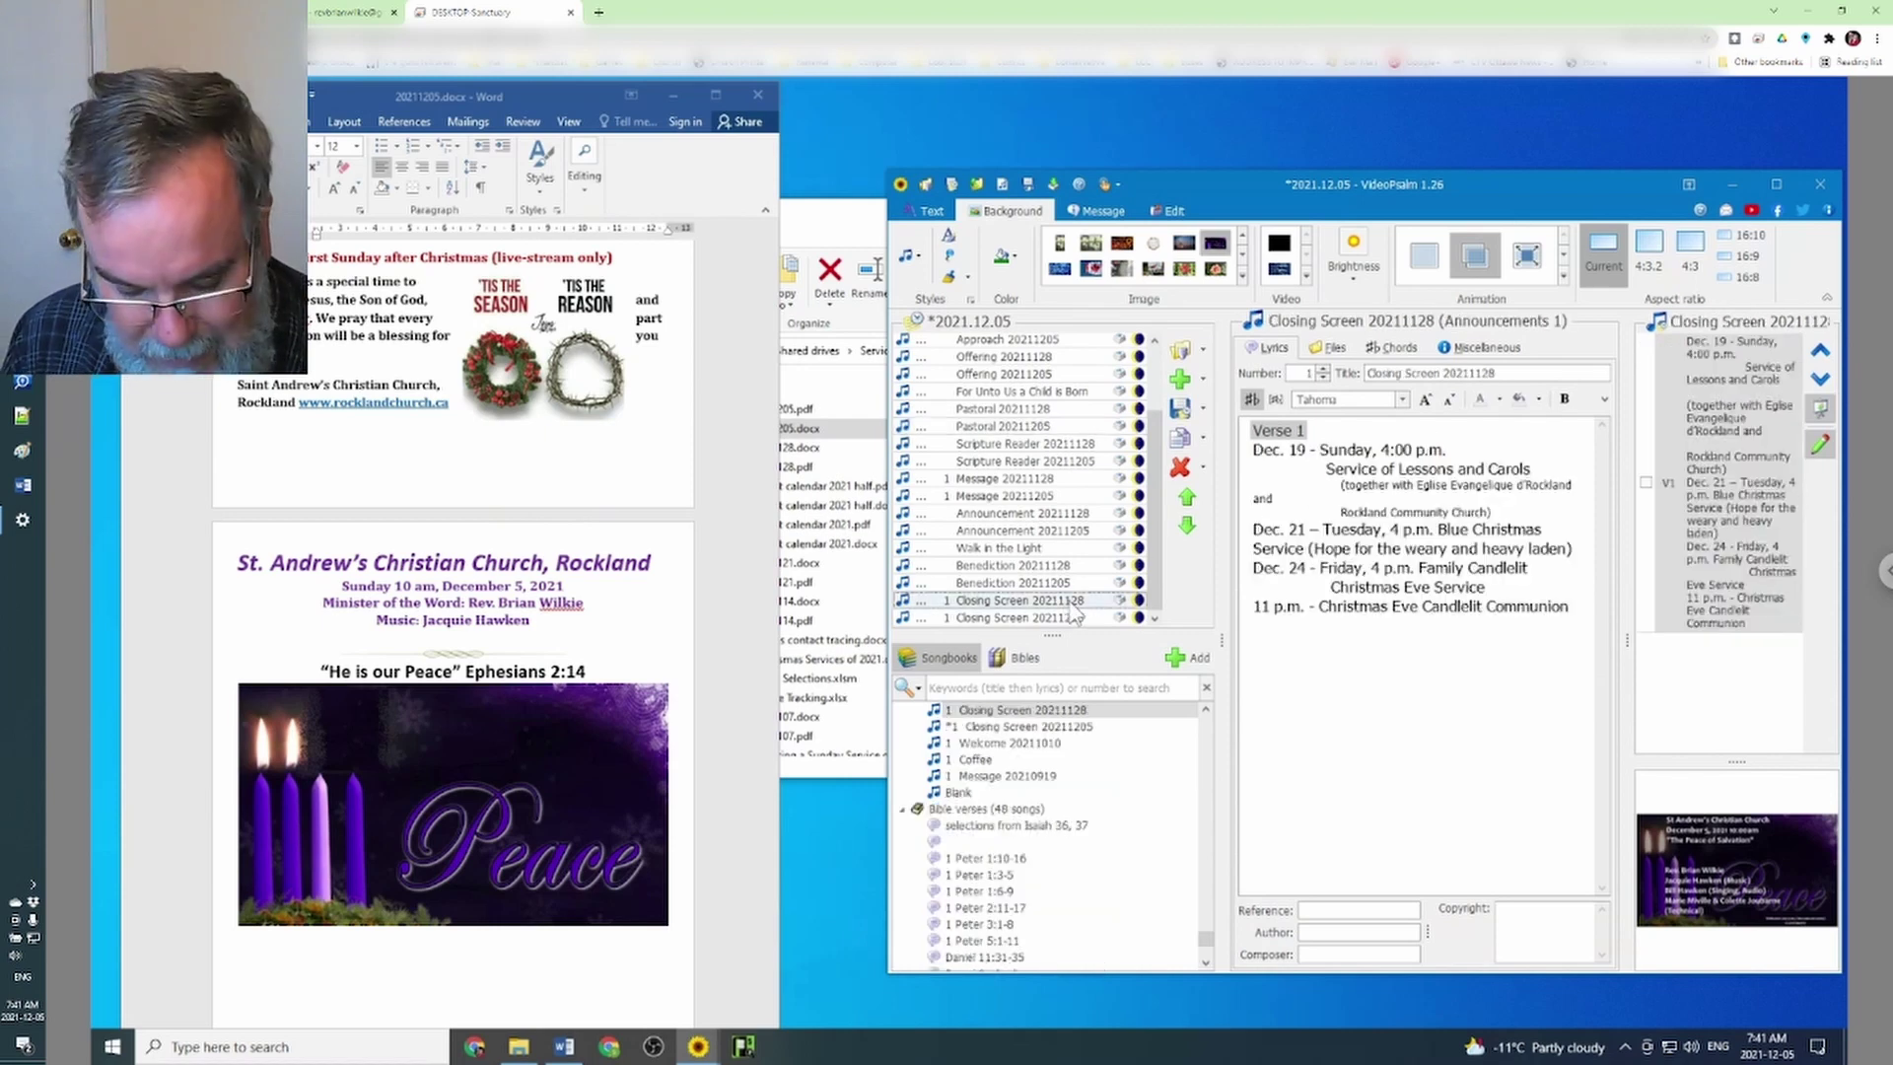
left_click(1055, 566)
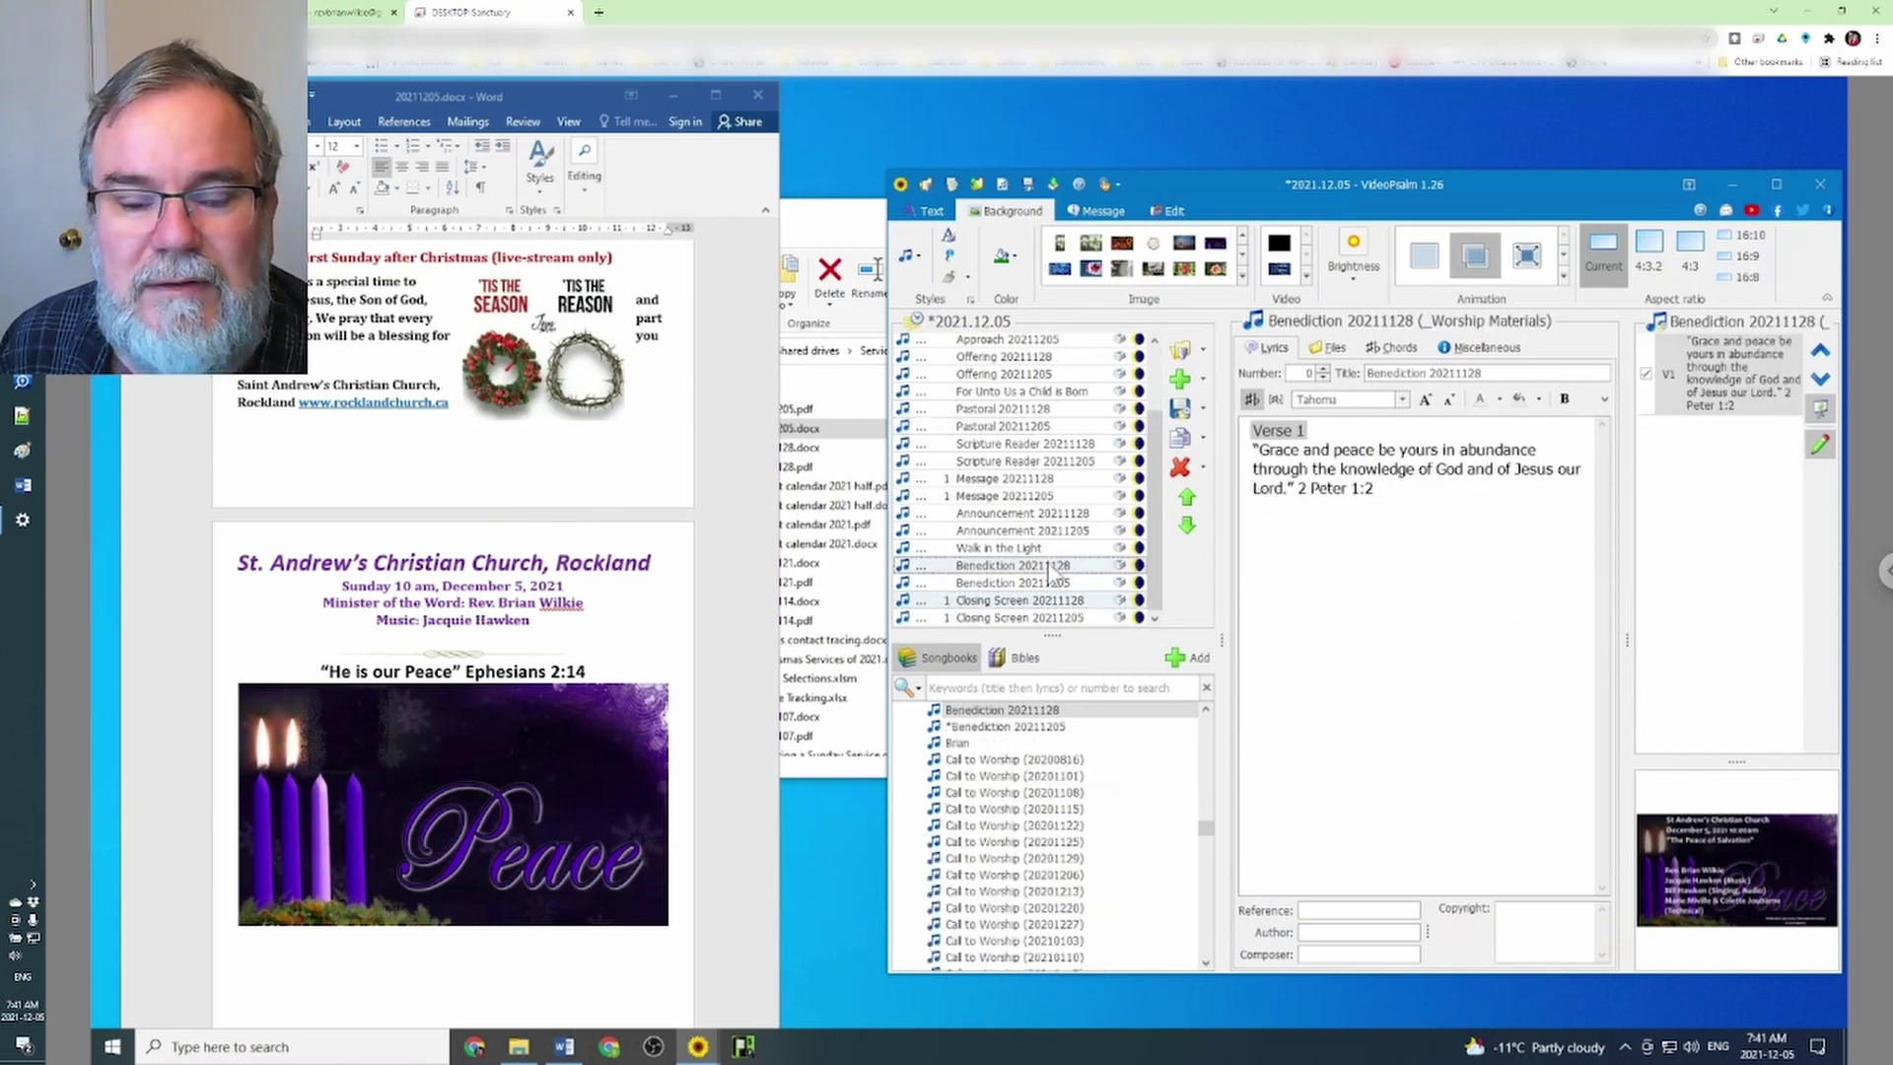
left_click(1054, 513)
left_click(1045, 480)
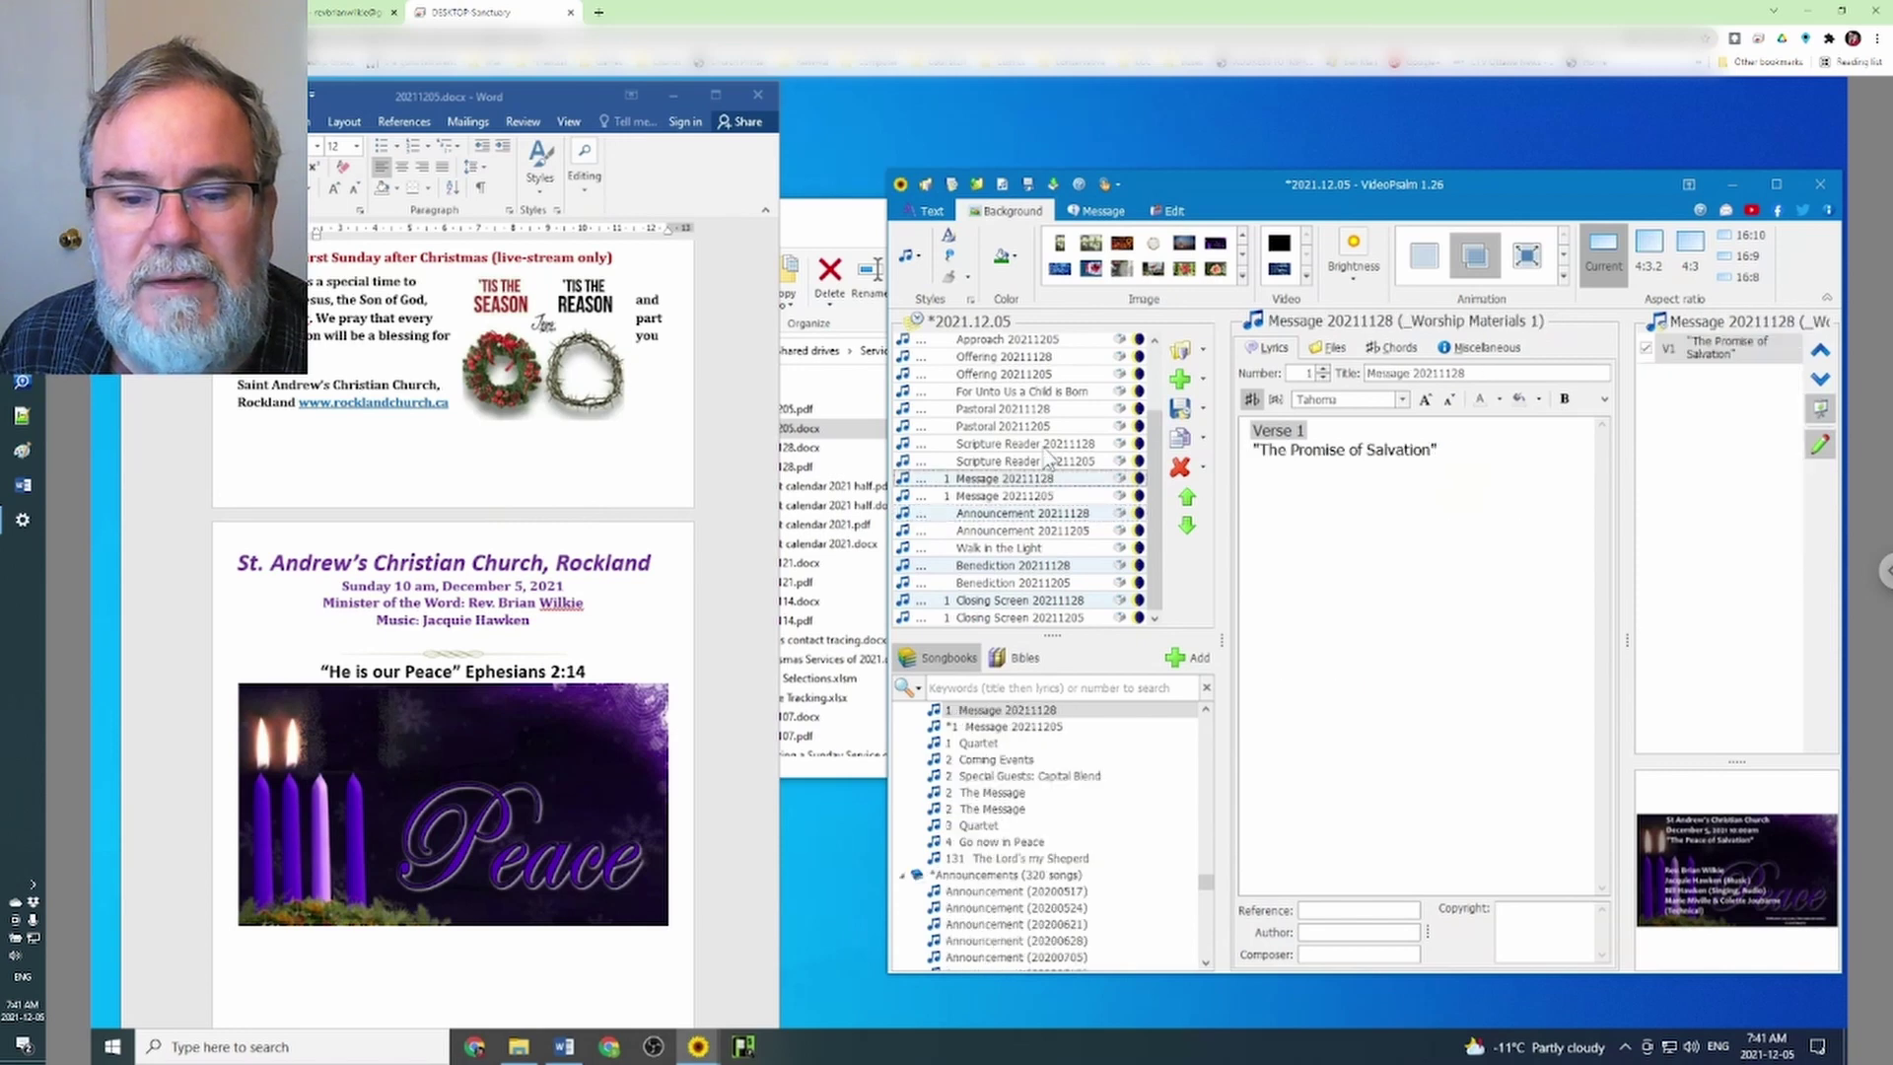
left_click(1047, 444)
left_click(1042, 410)
left_click(1049, 357)
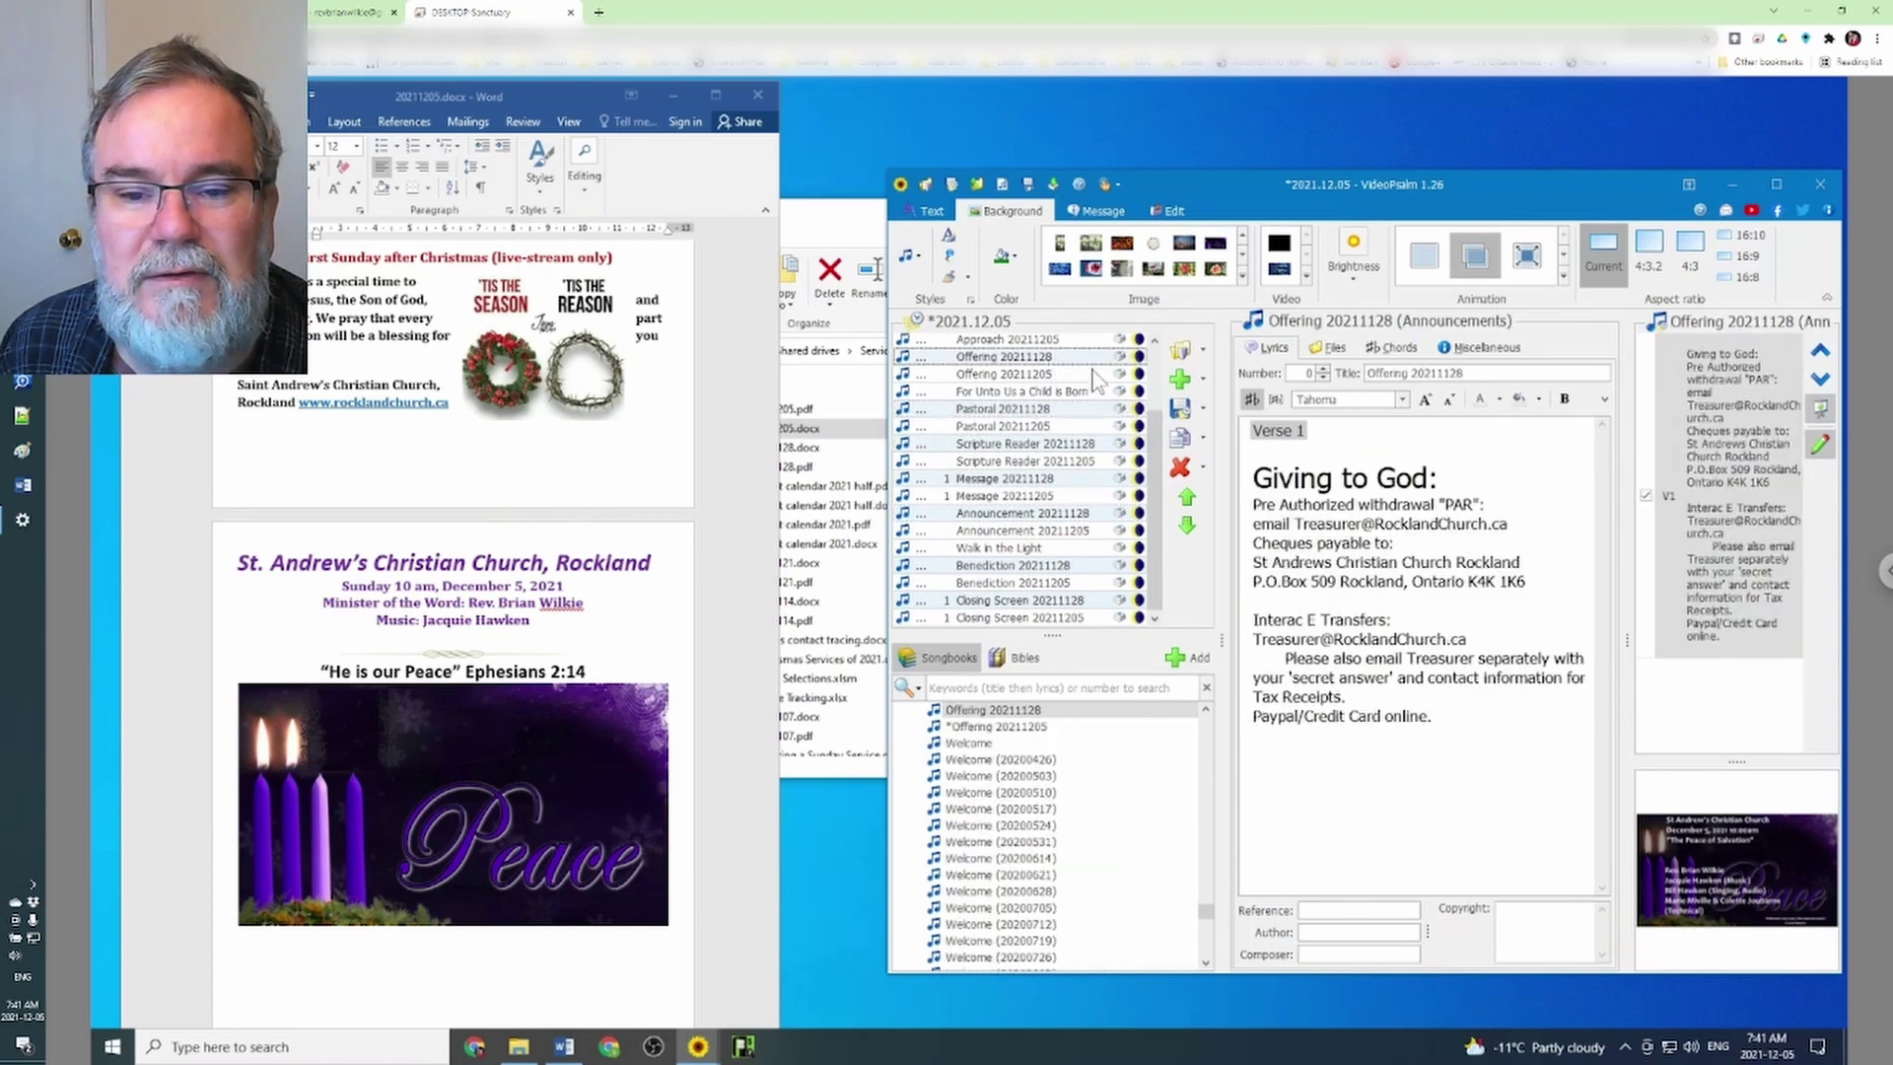
scroll(1094, 382, "up", 2)
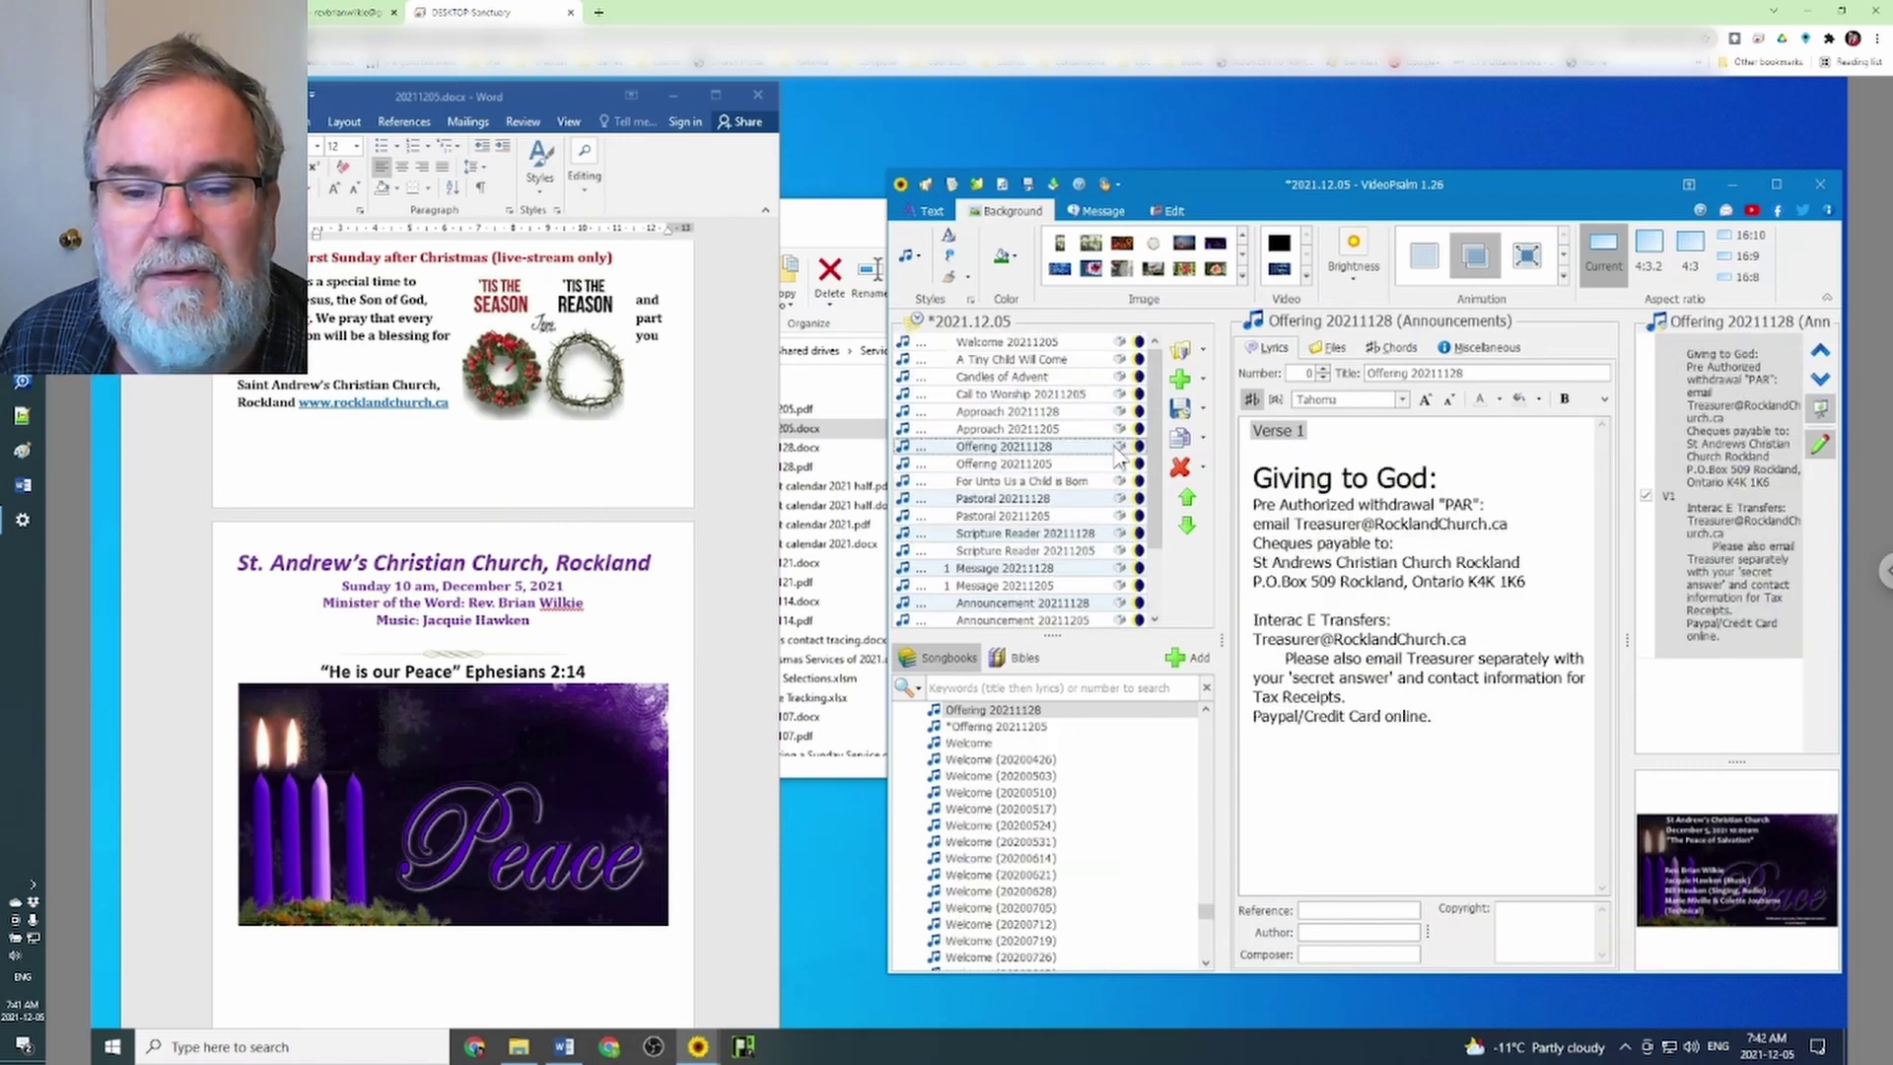
left_click(1043, 414)
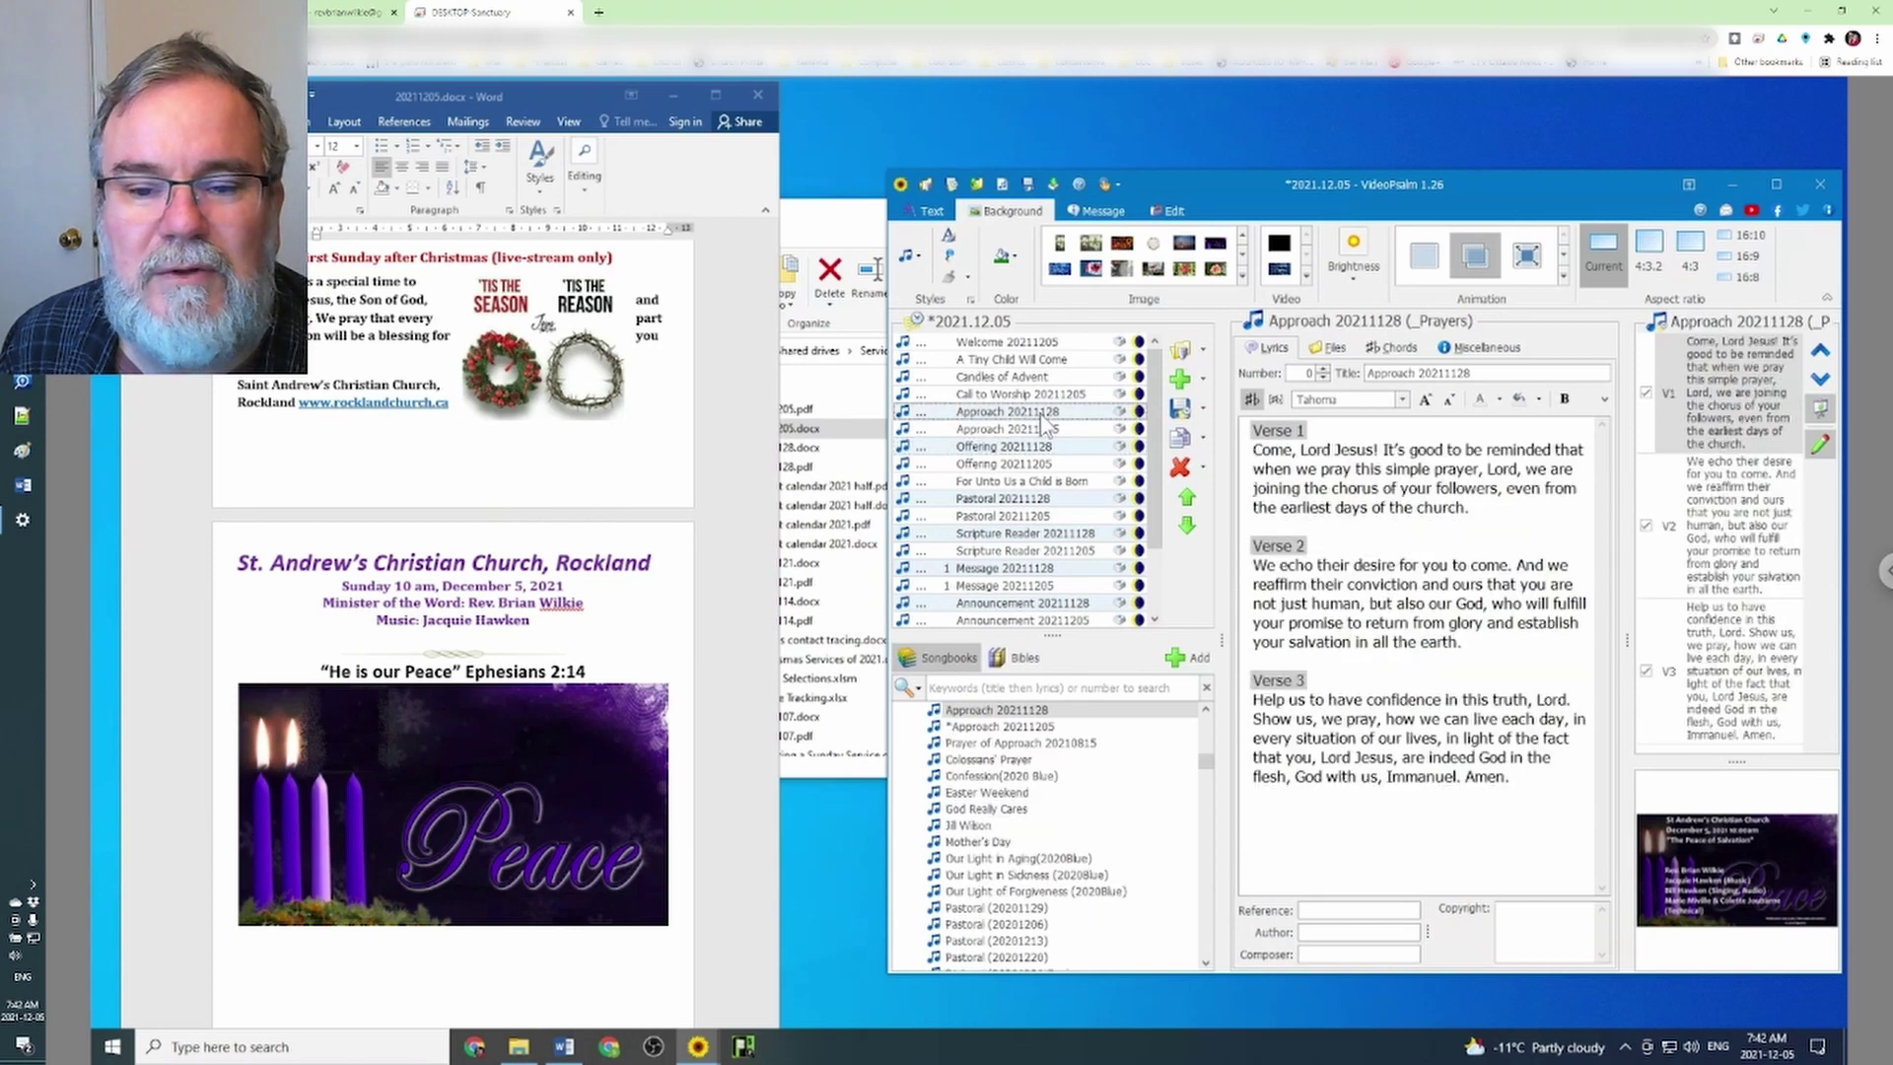
left_click(1181, 469)
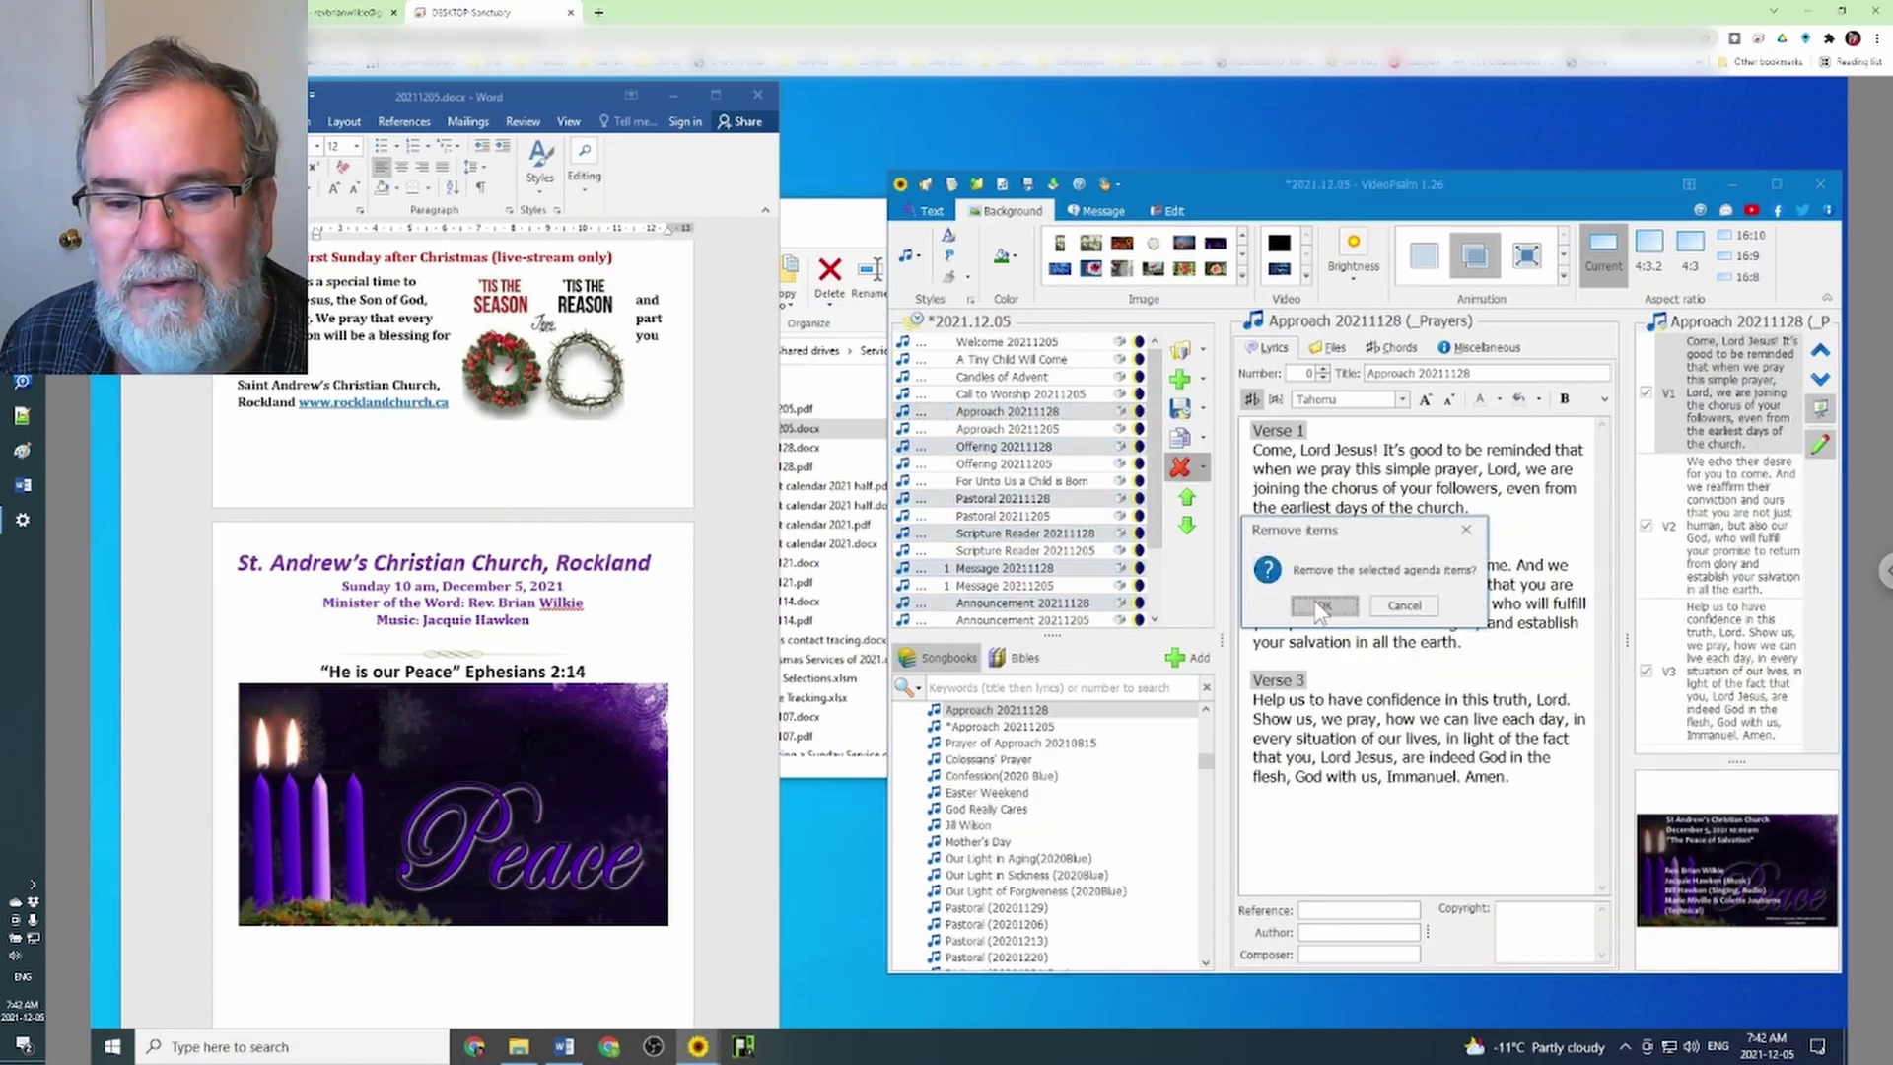
left_click(1318, 606)
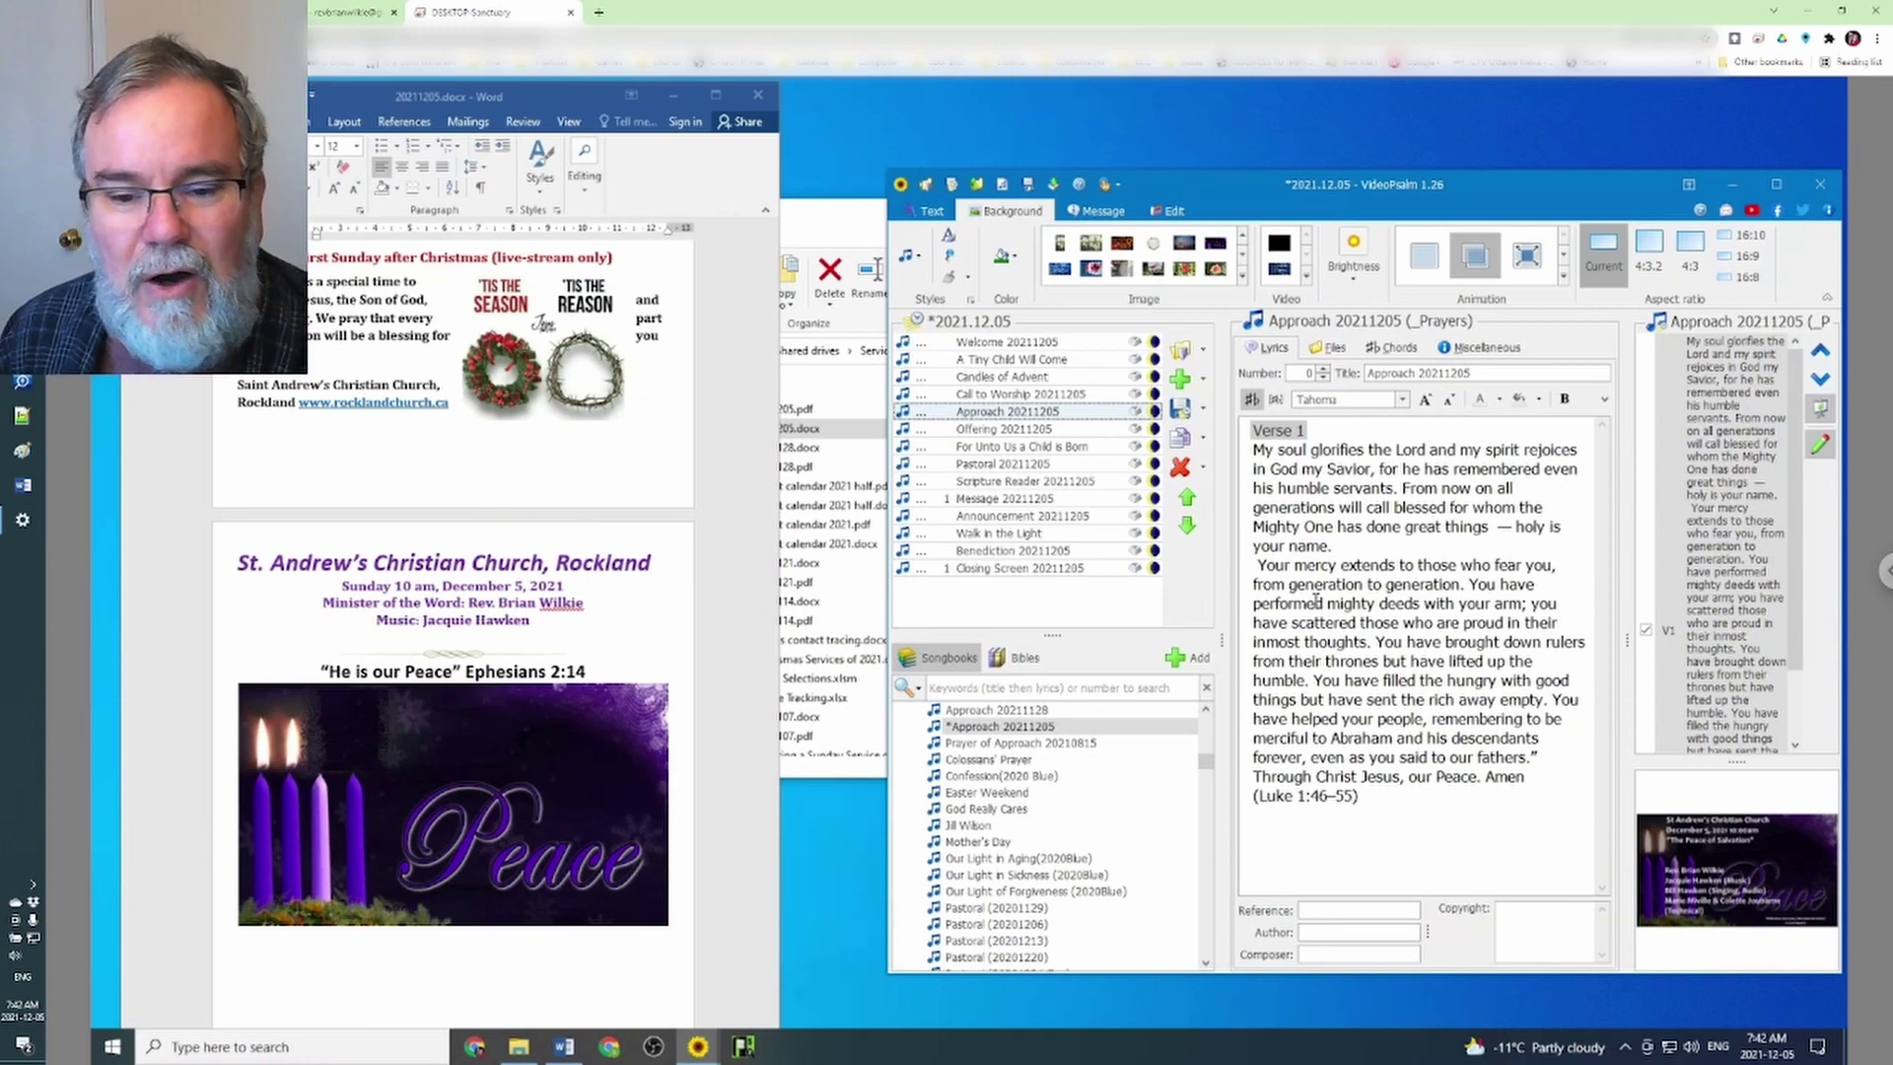
Following the service order, include verse 4 of Candles of Advent in the agenda and exclude verses 1, 2 and 5
scroll(591, 581, "up", 6)
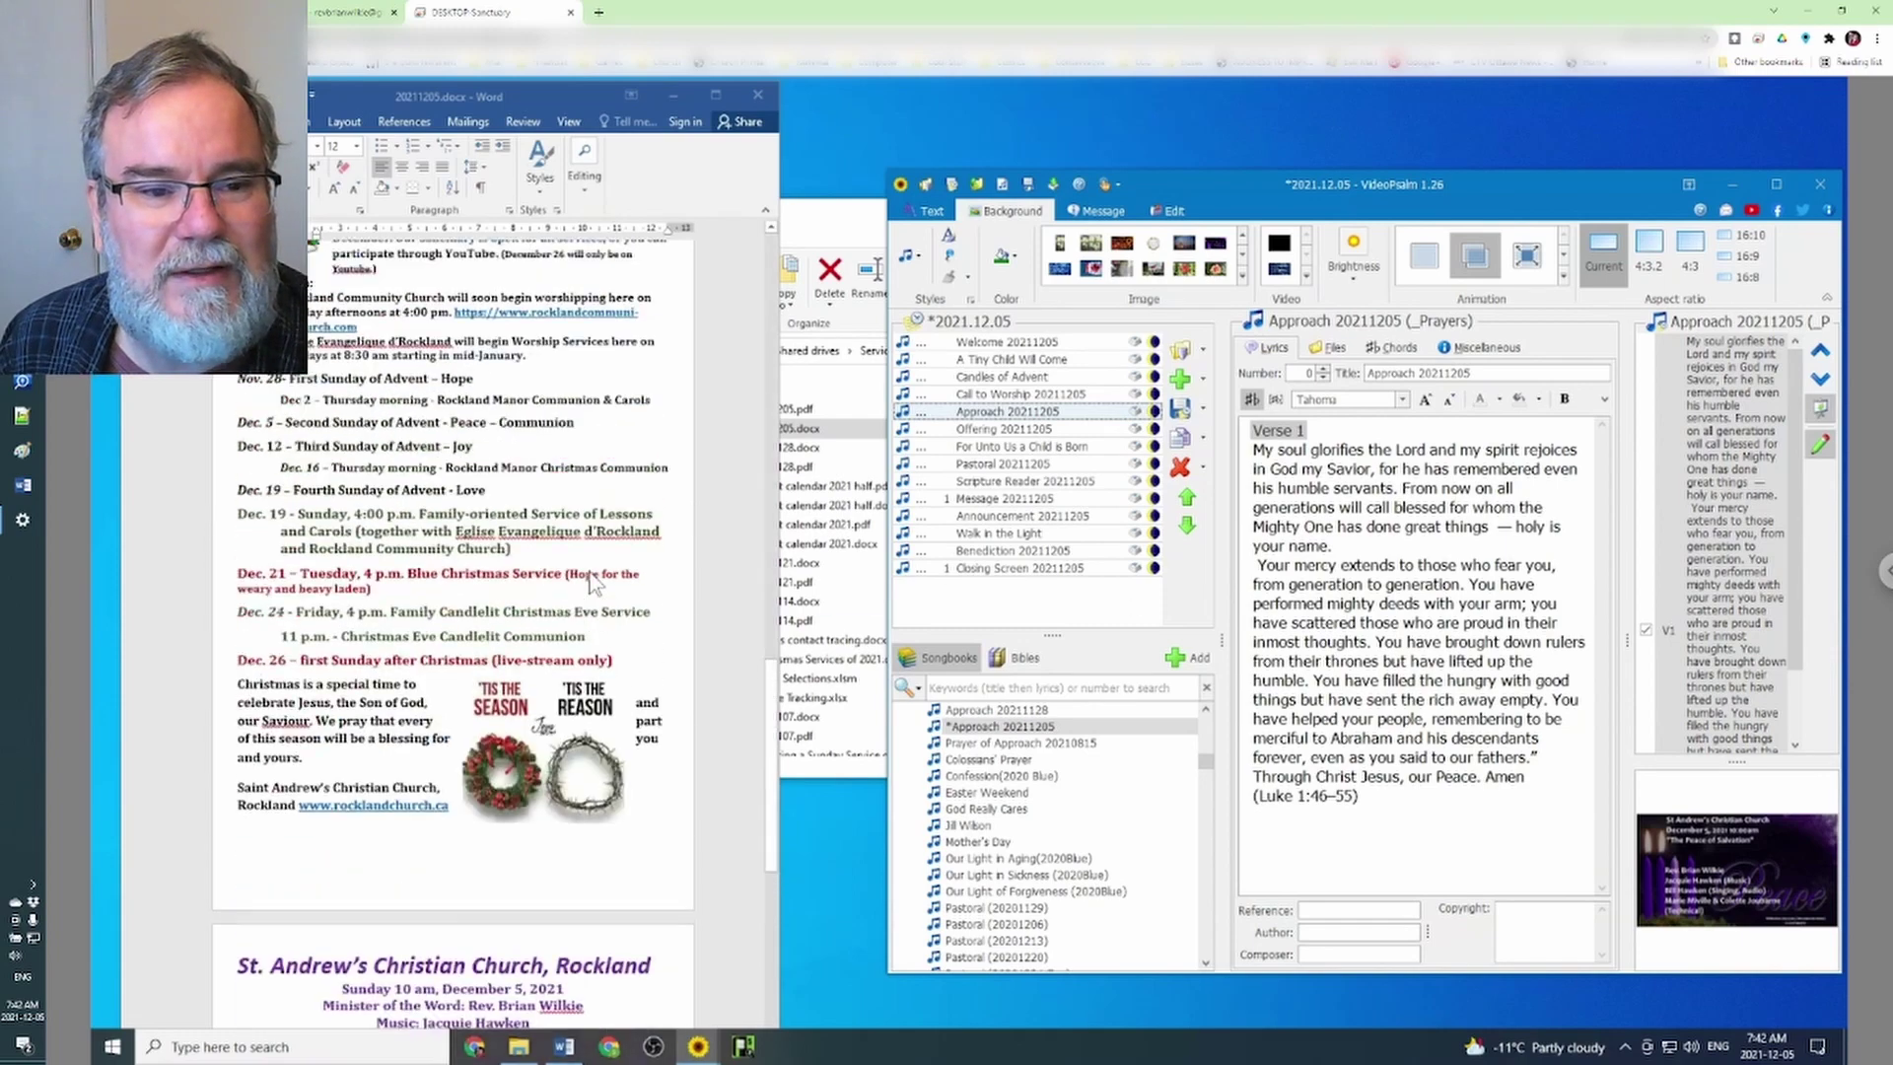
scroll(592, 582, "up", 10)
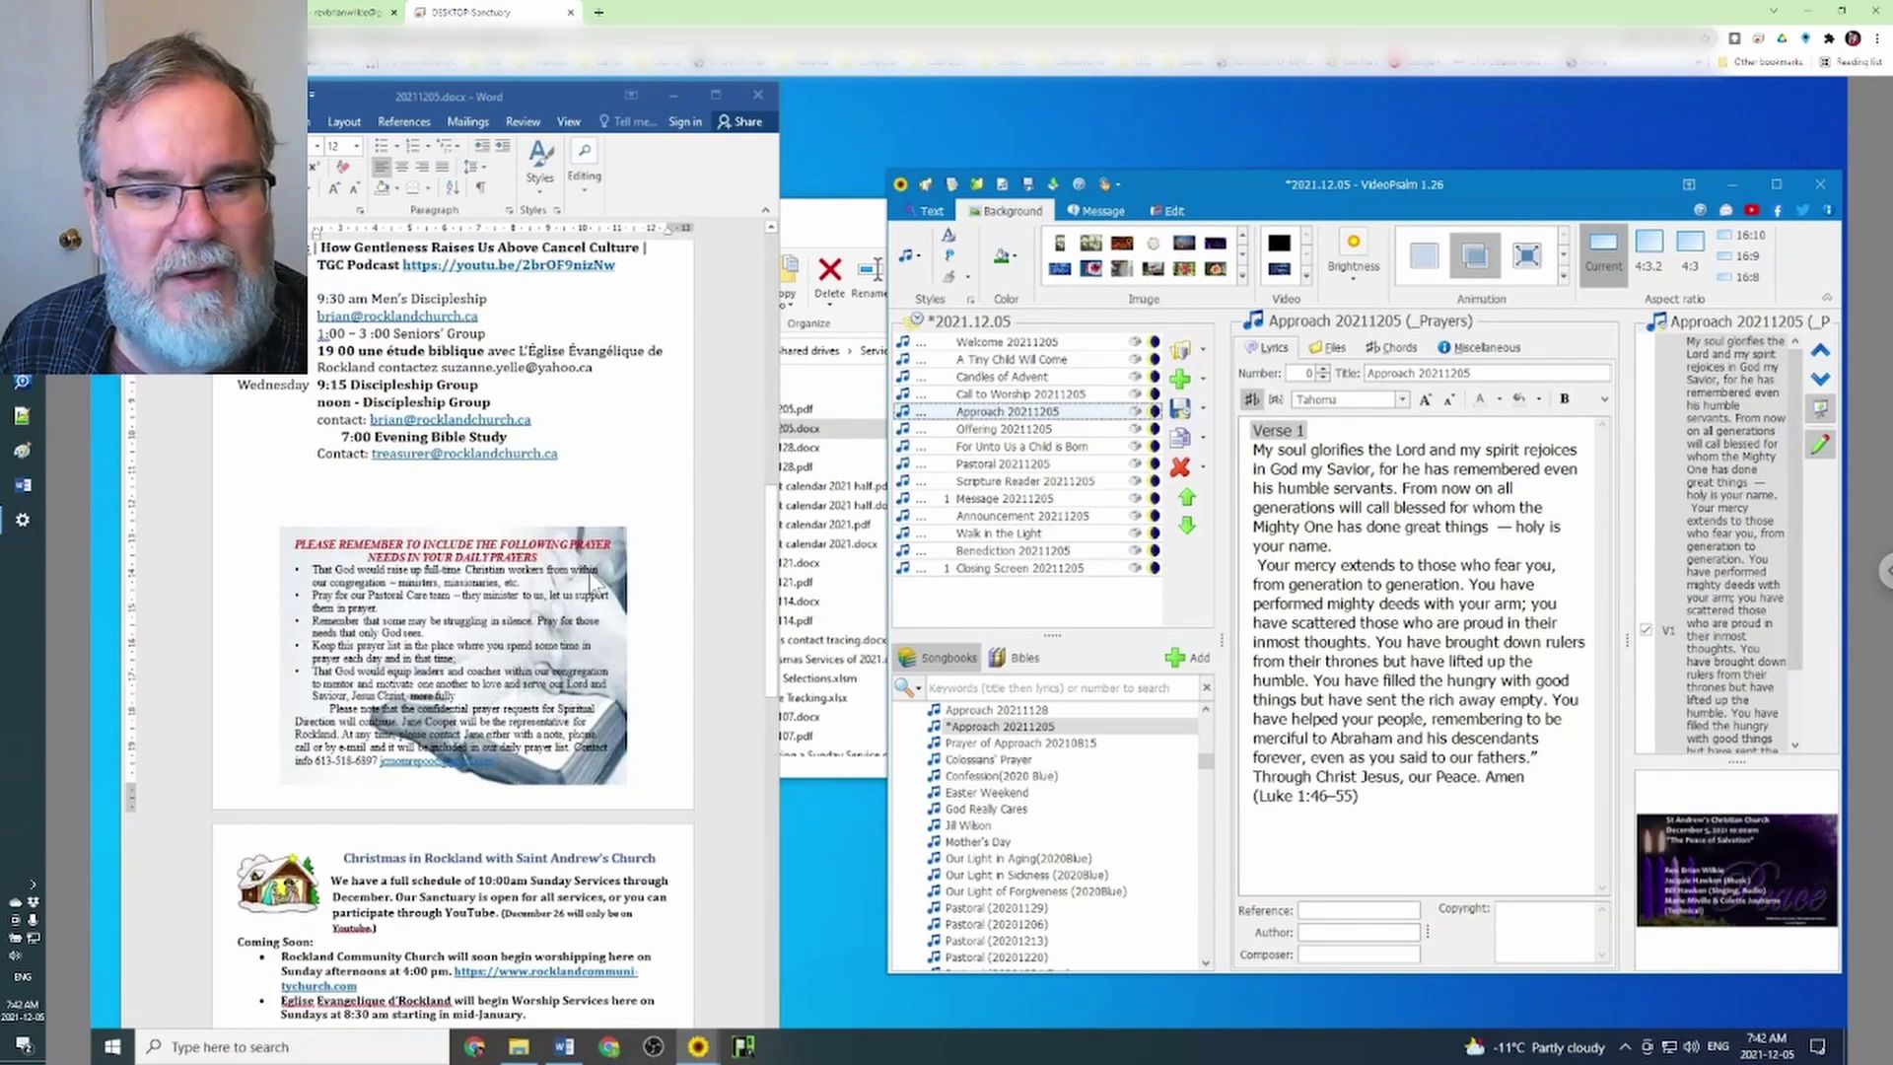
scroll(591, 581, "up", 10)
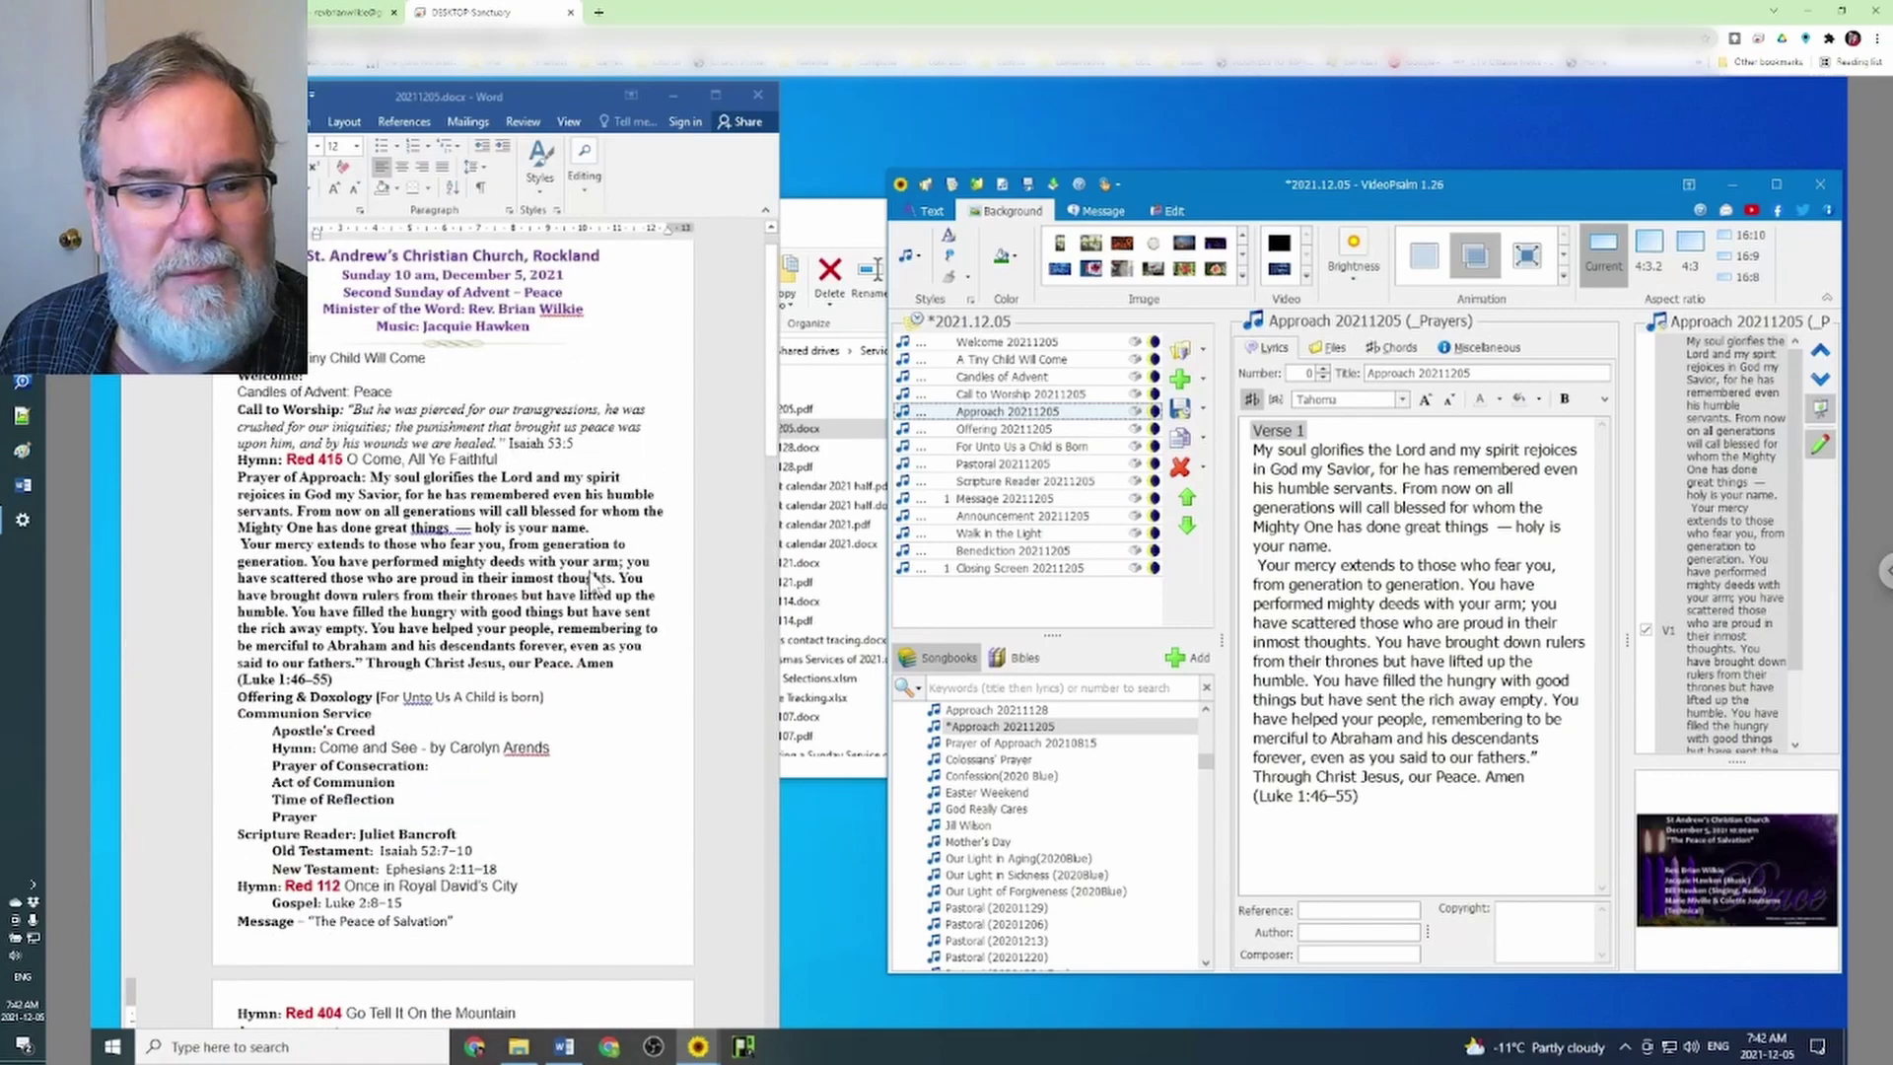
scroll(591, 581, "down", 1)
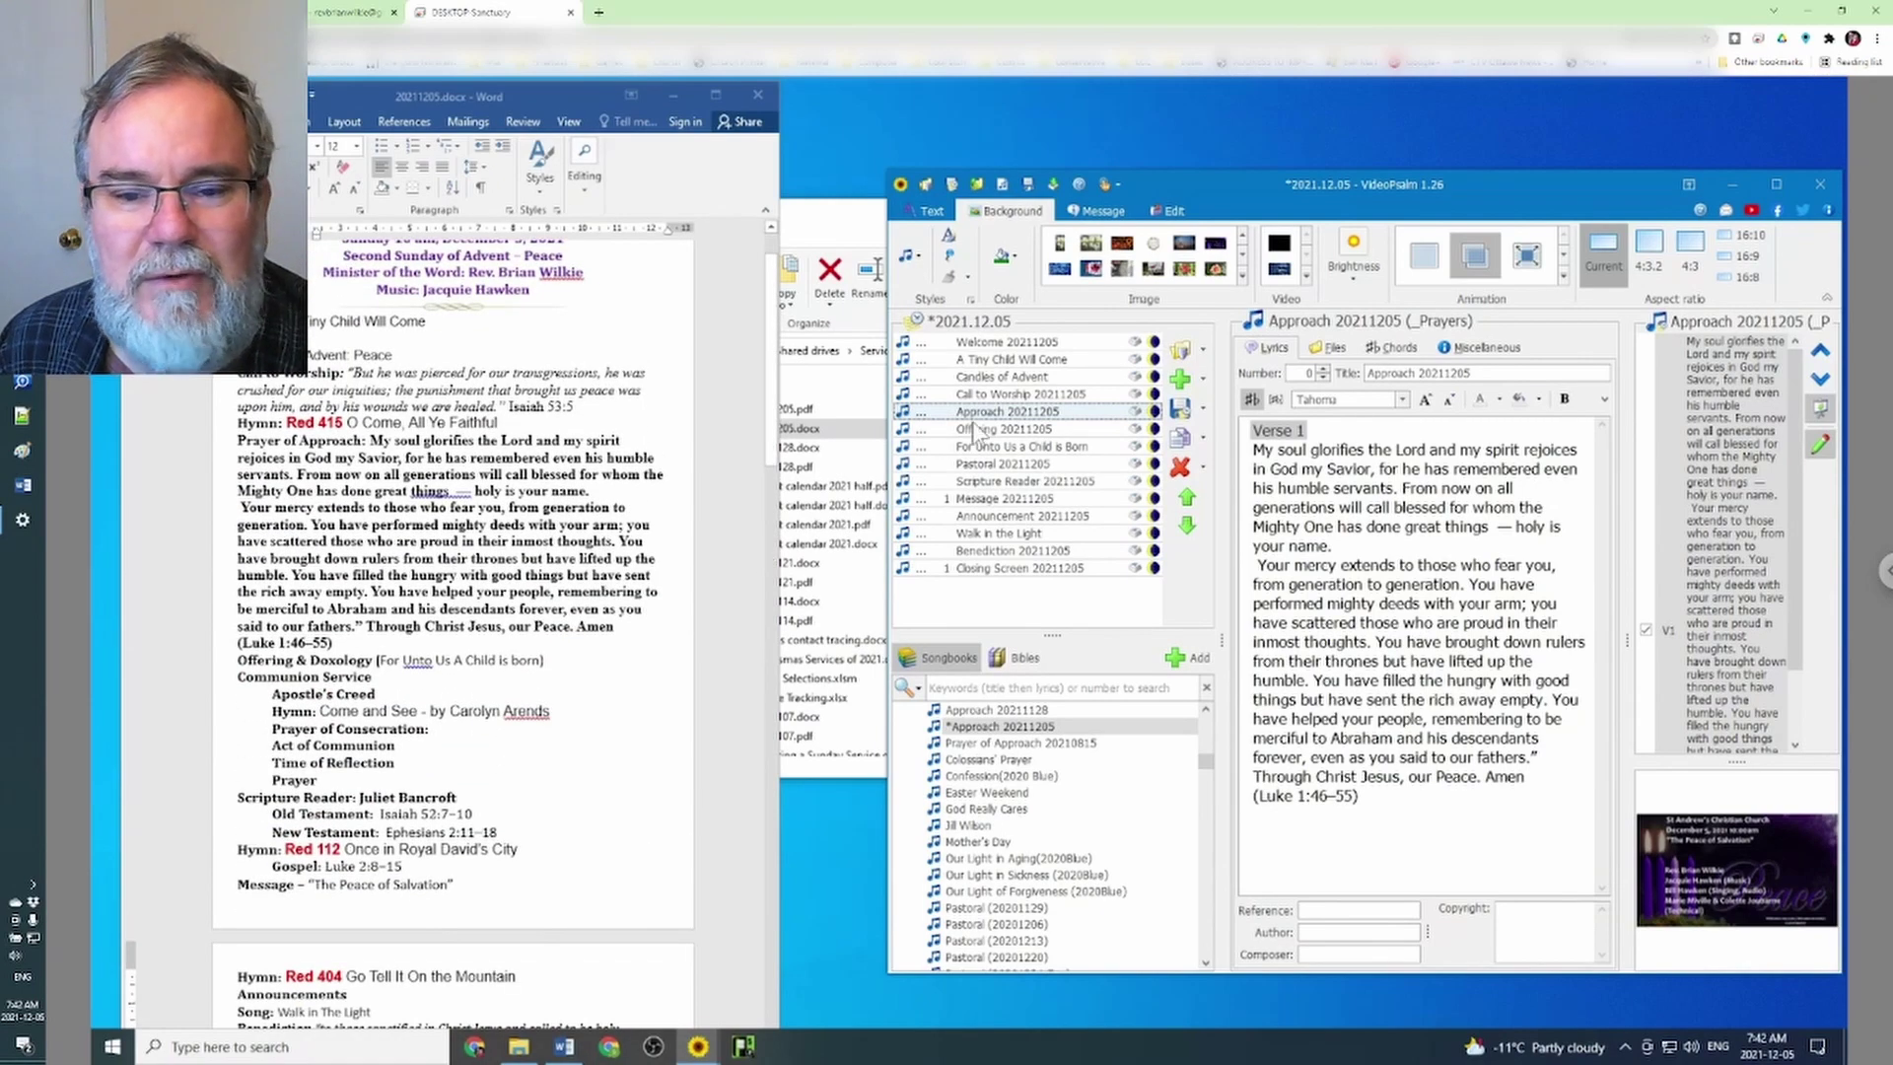
left_click(1001, 378)
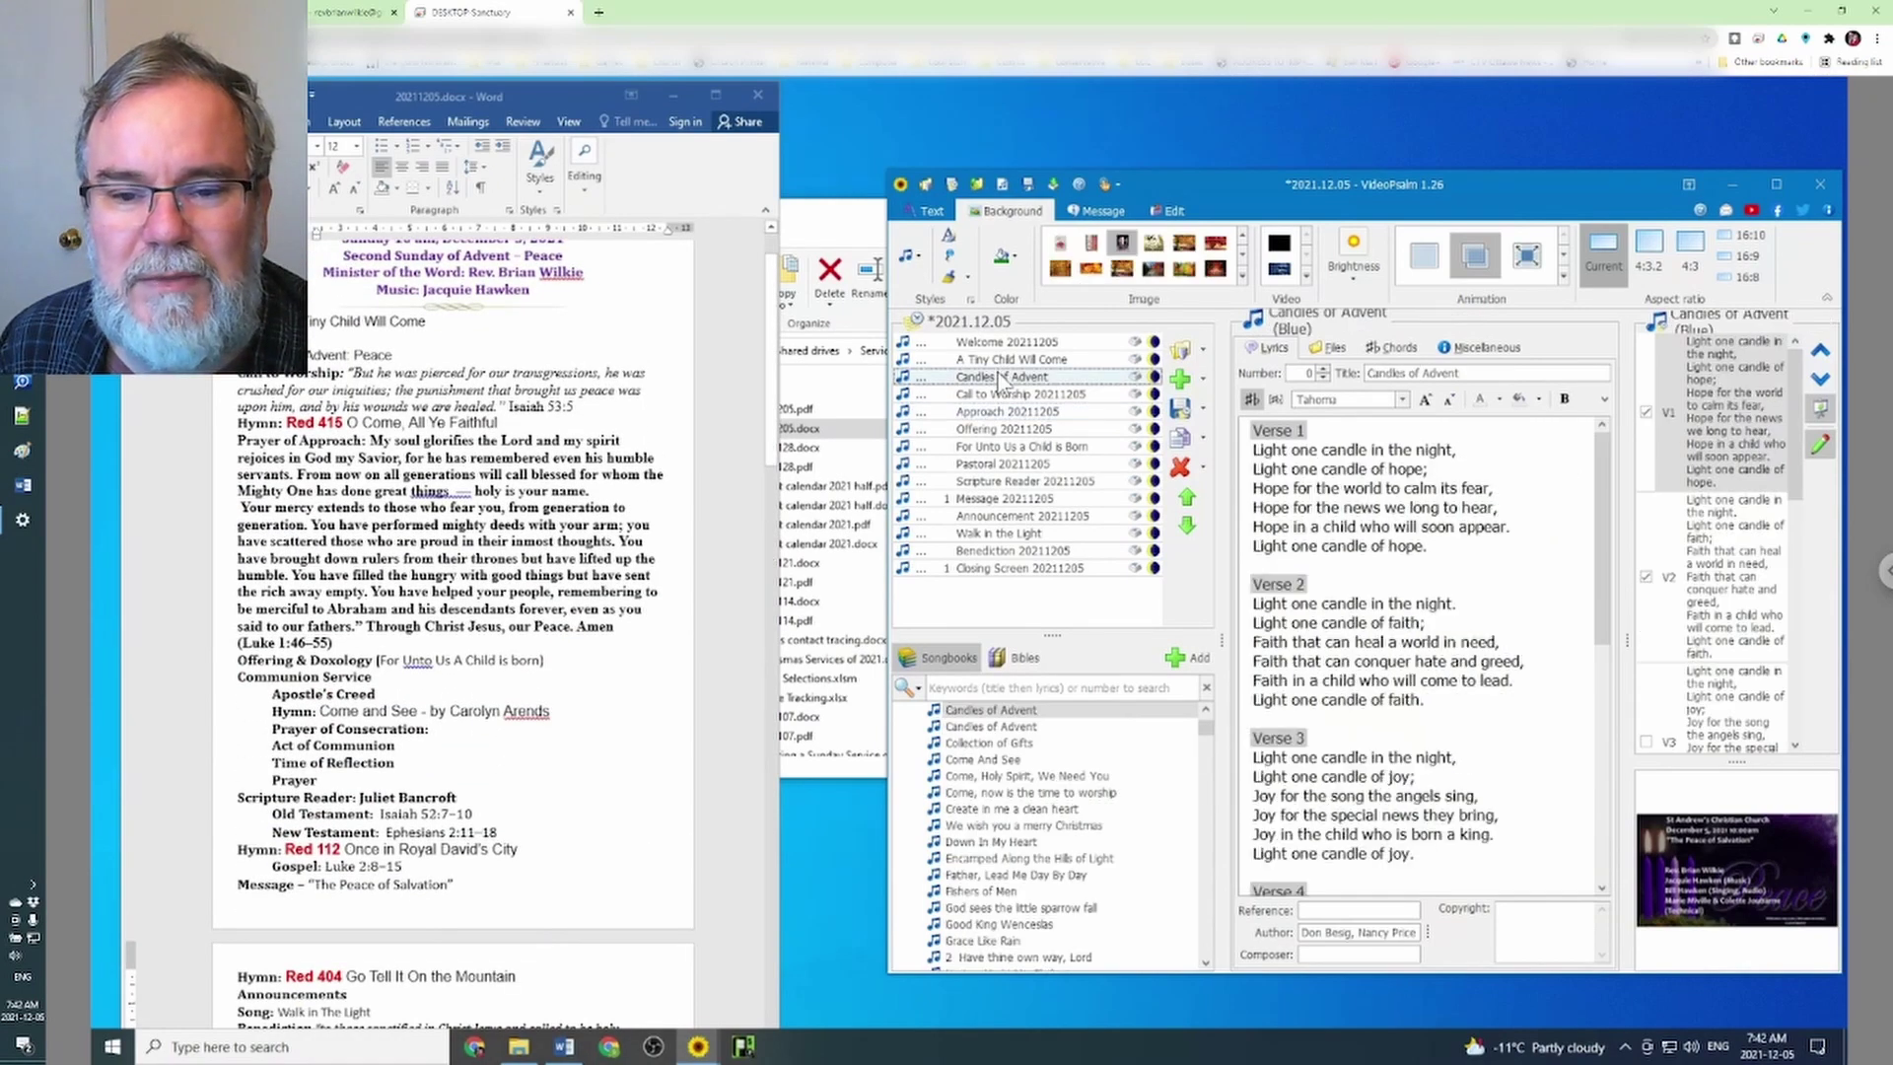
left_click(1645, 575)
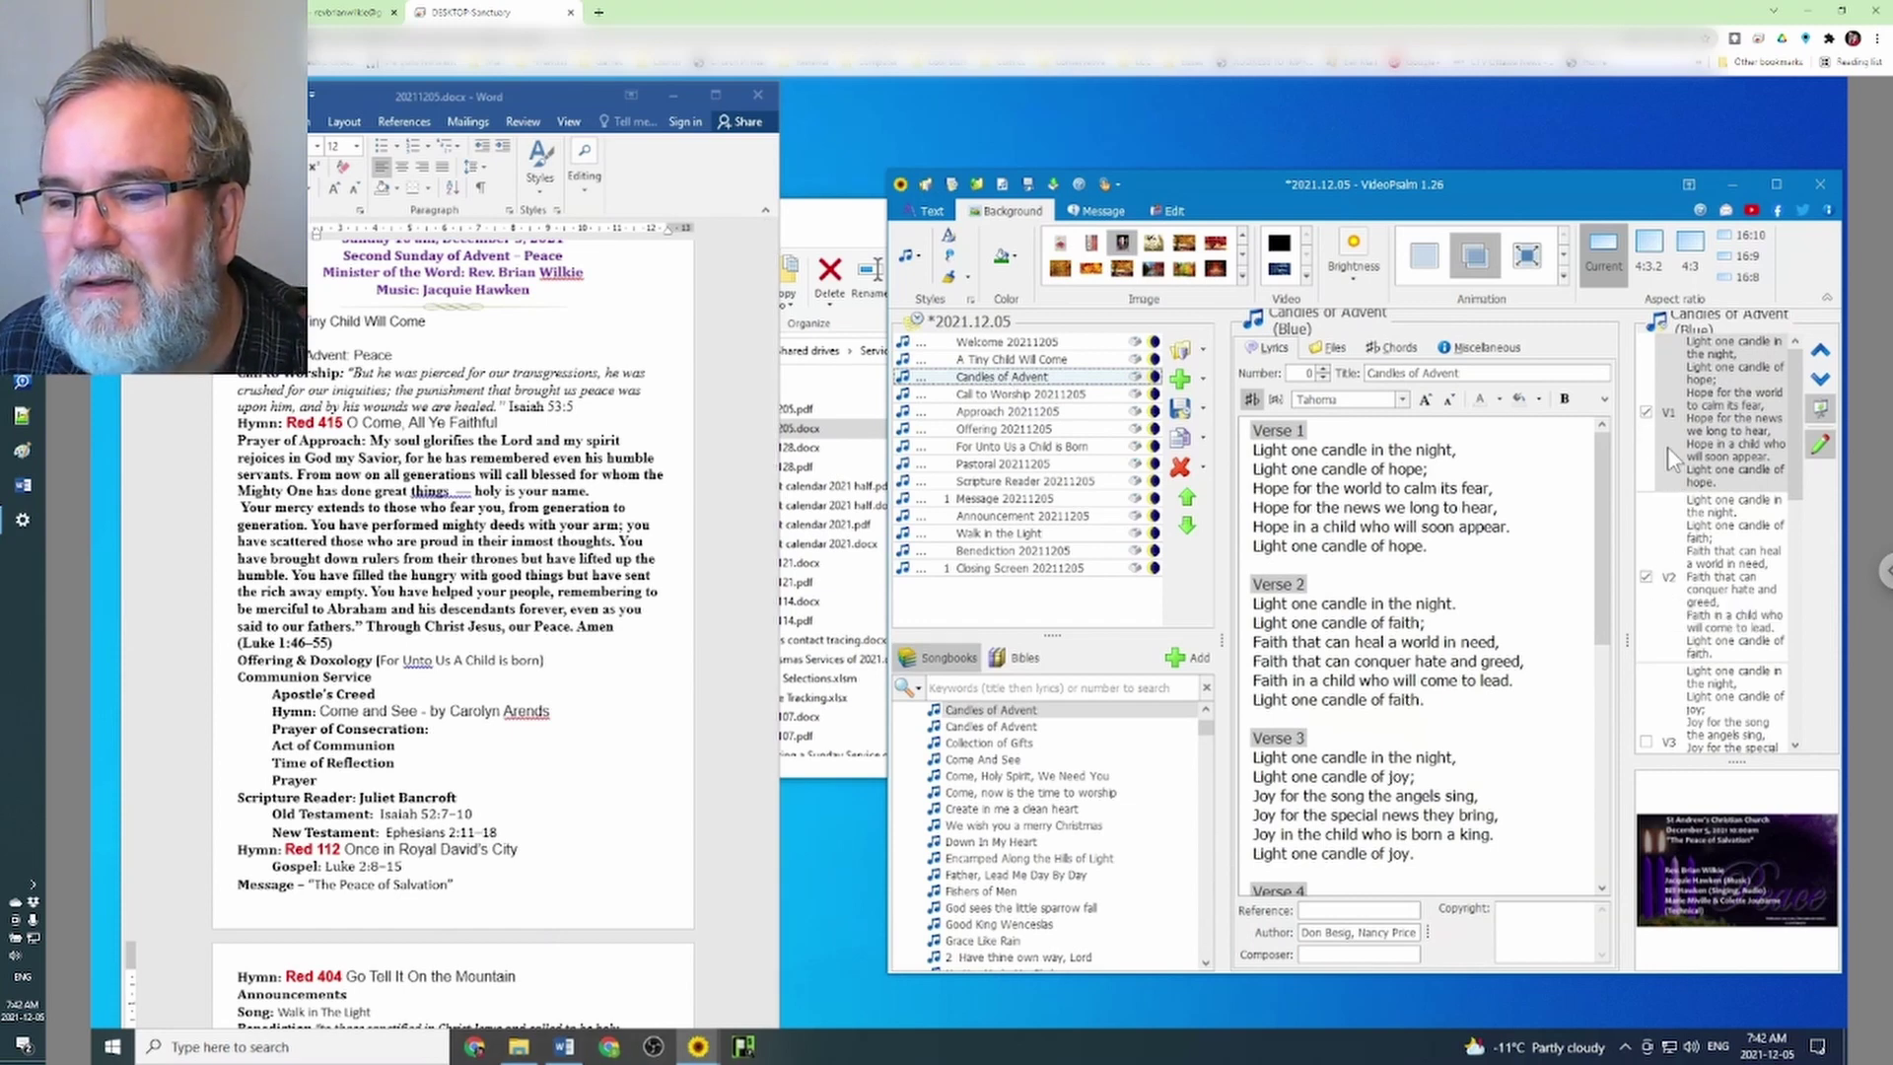
left_click(1645, 412)
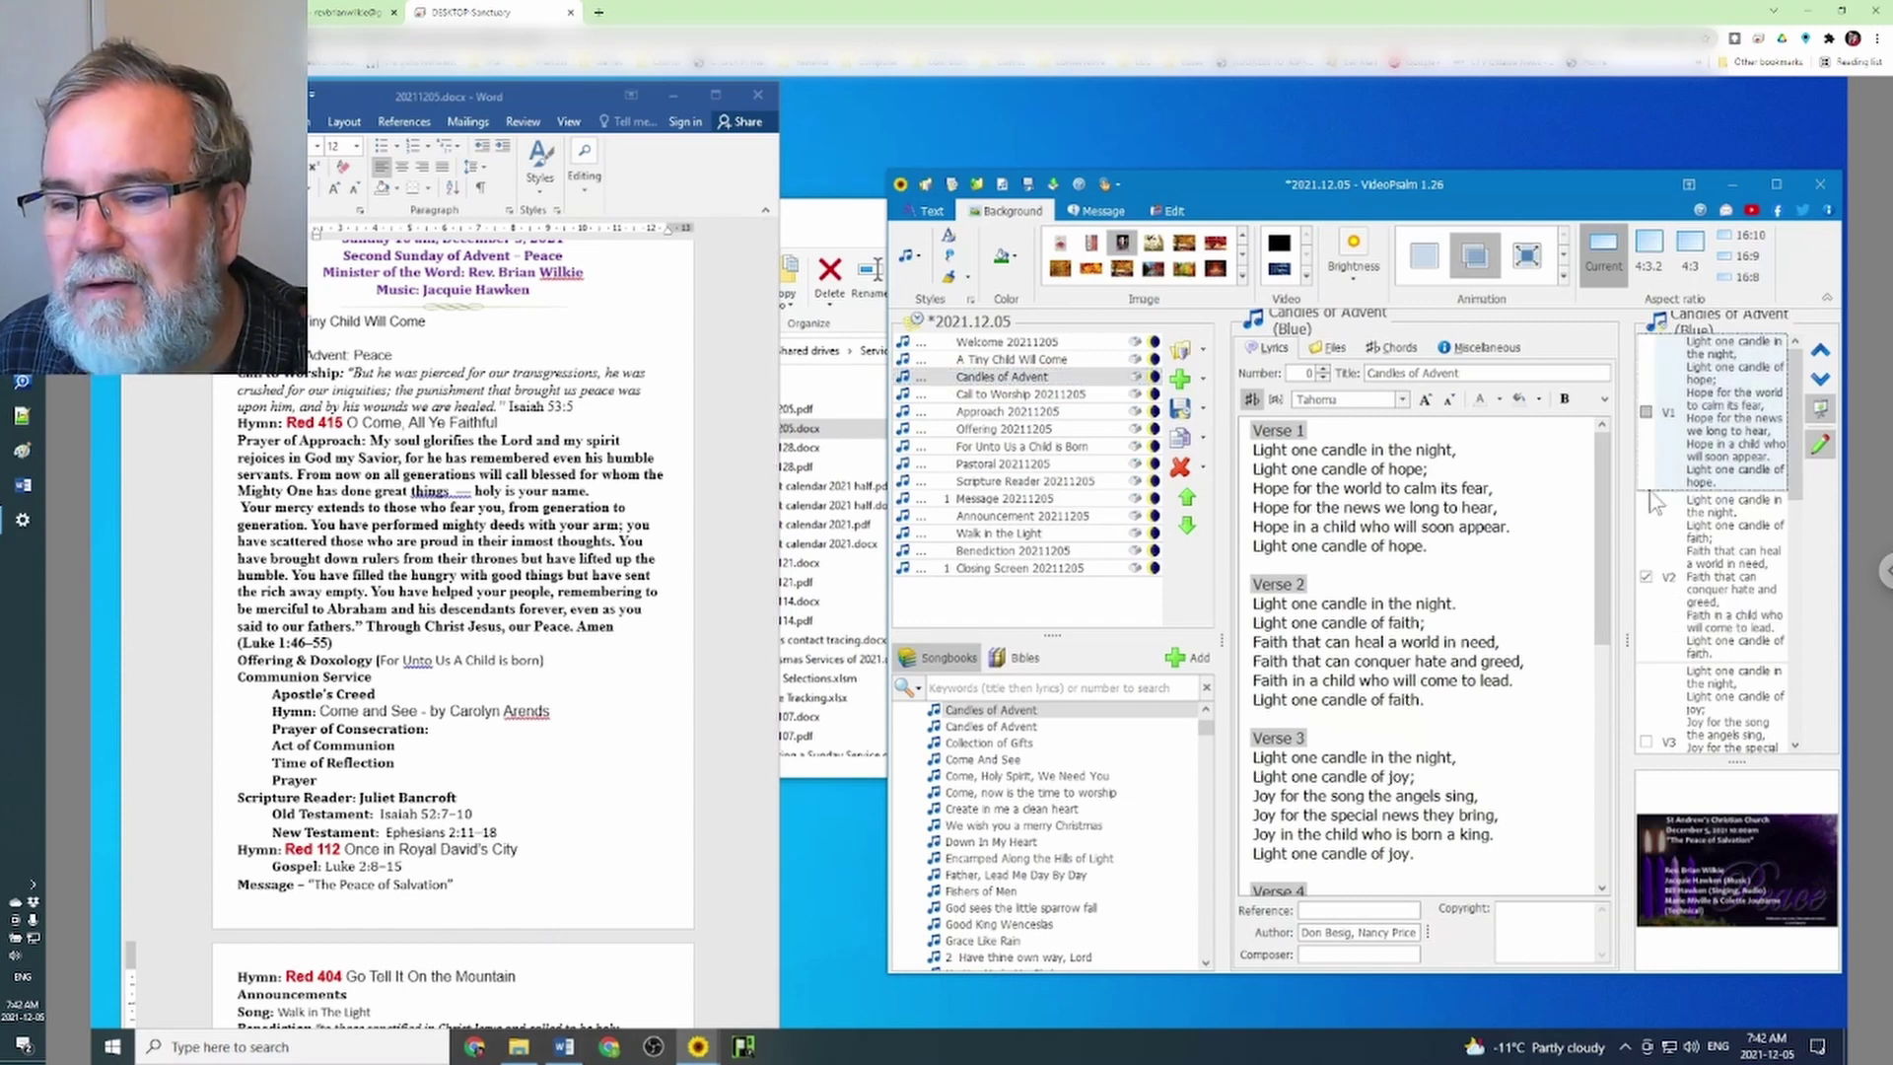
left_click(1646, 578)
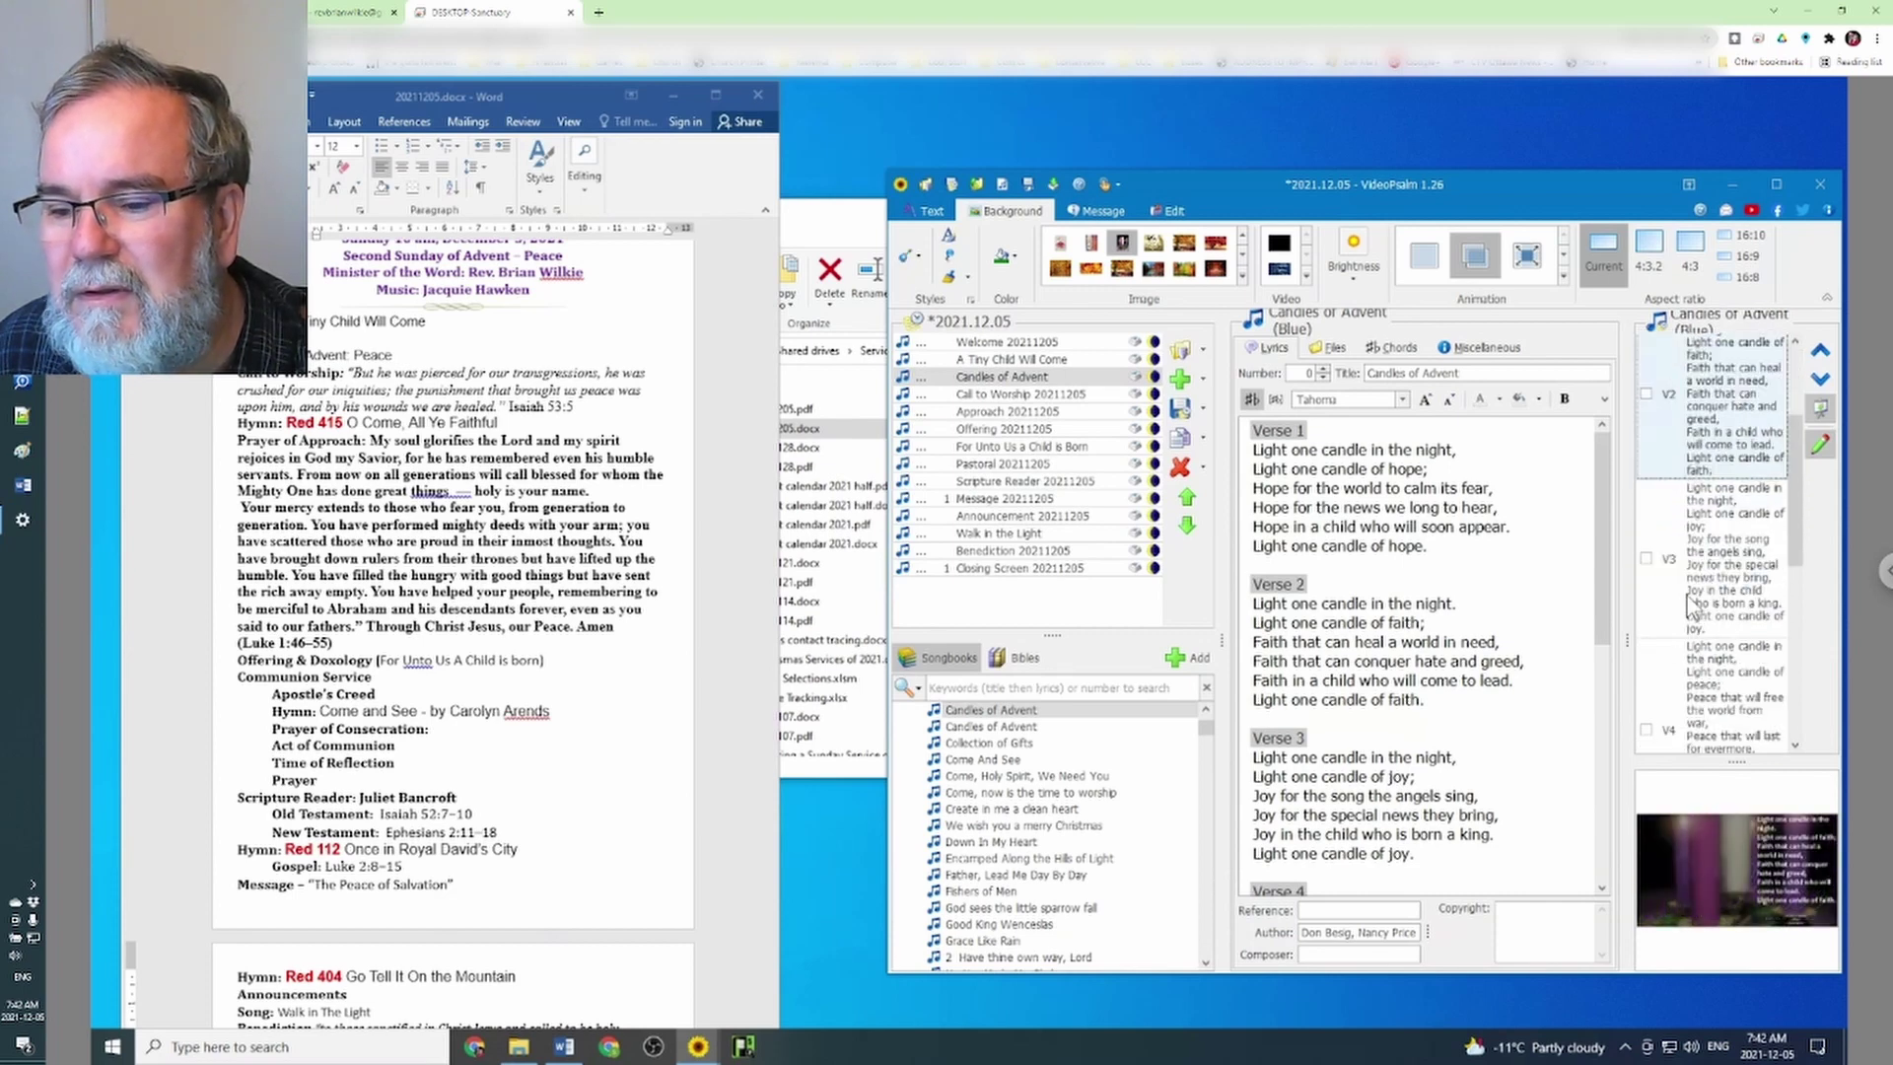
scroll(1690, 603, "down", 2)
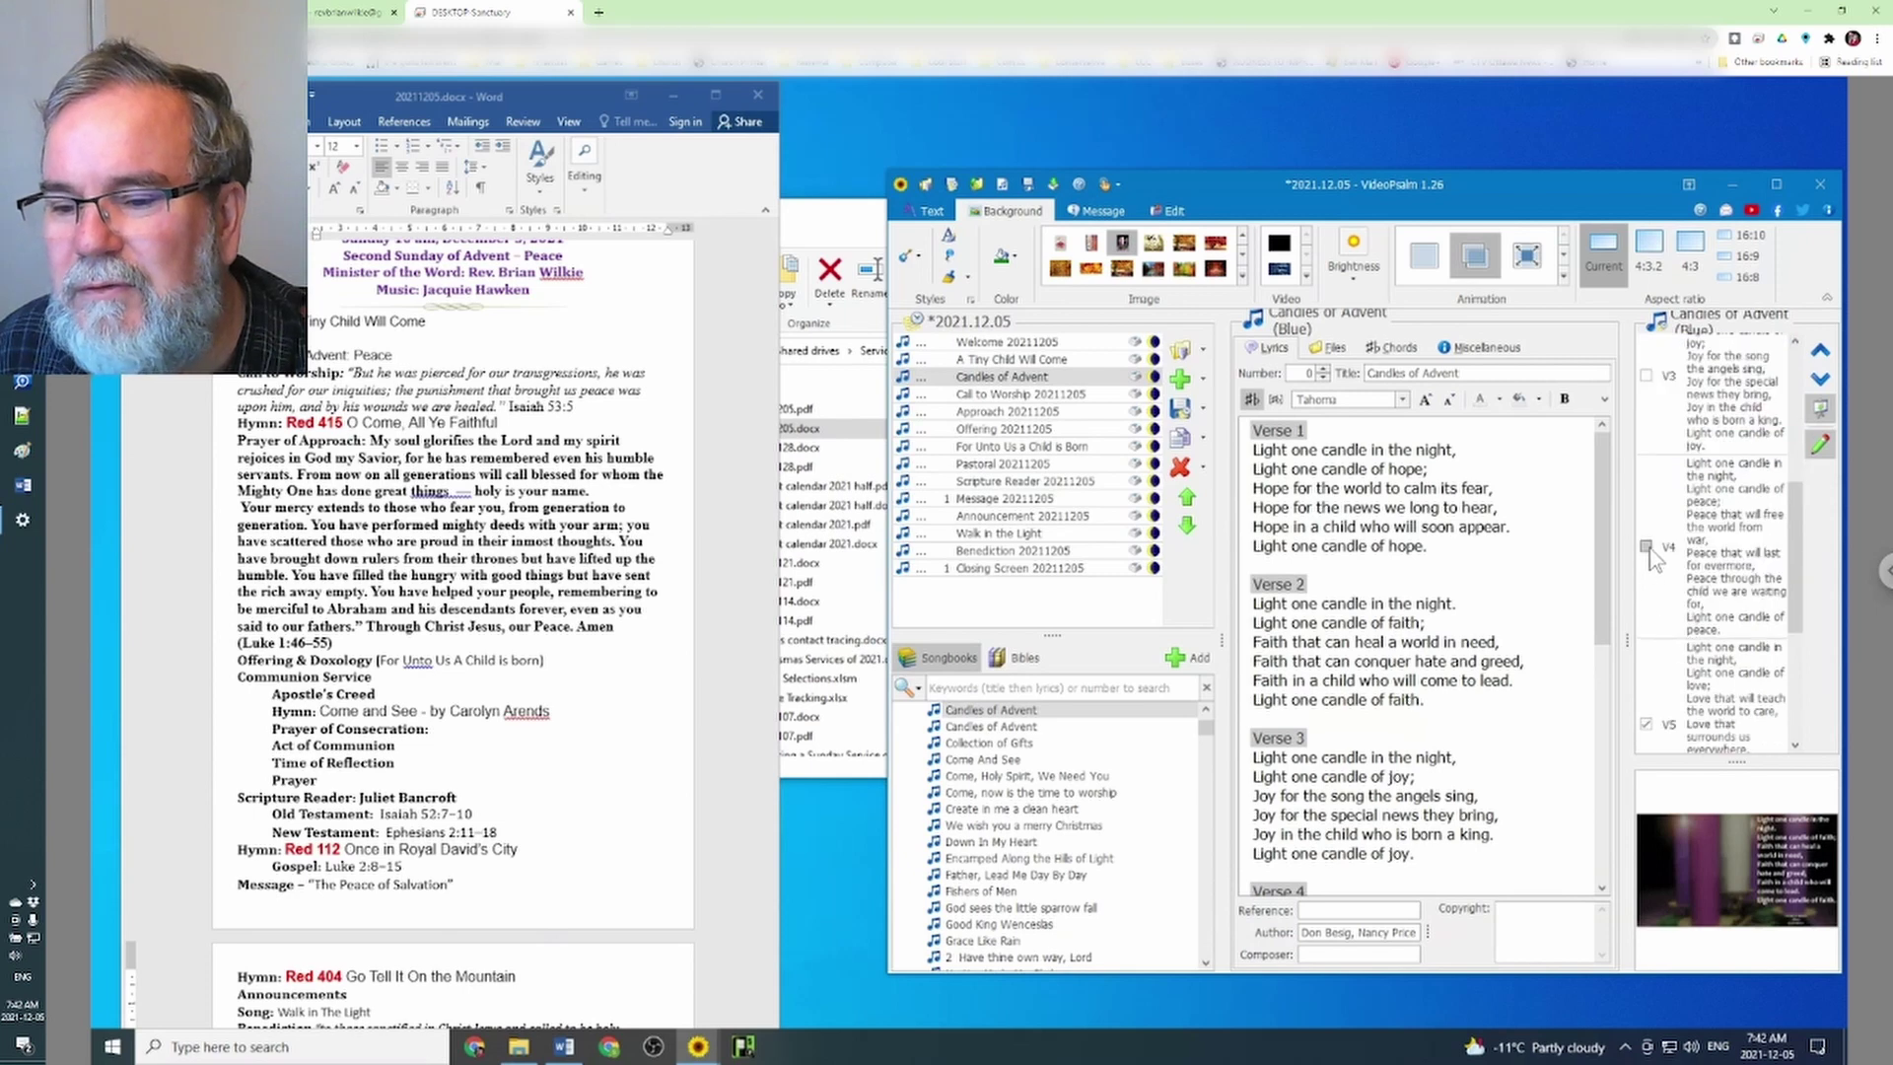
left_click(1686, 560)
scroll(1688, 560, "down", 3)
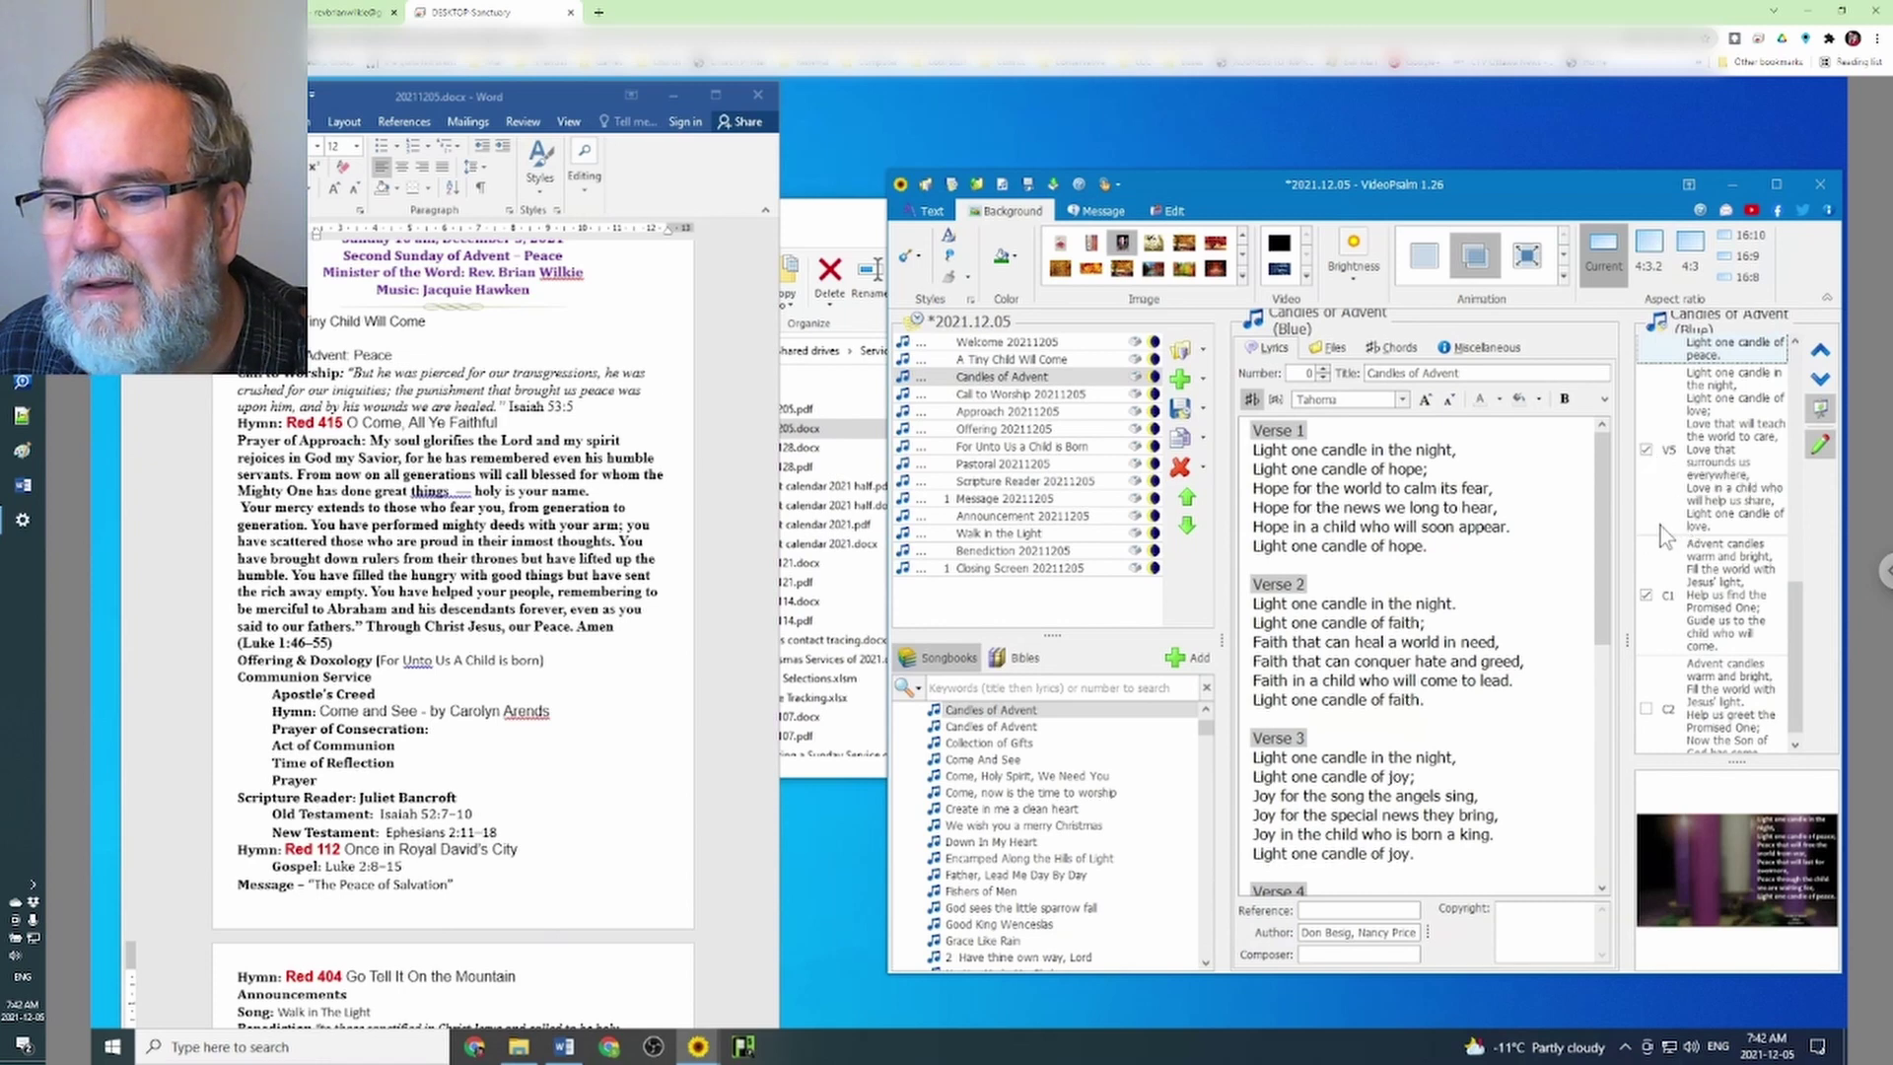
left_click(1646, 450)
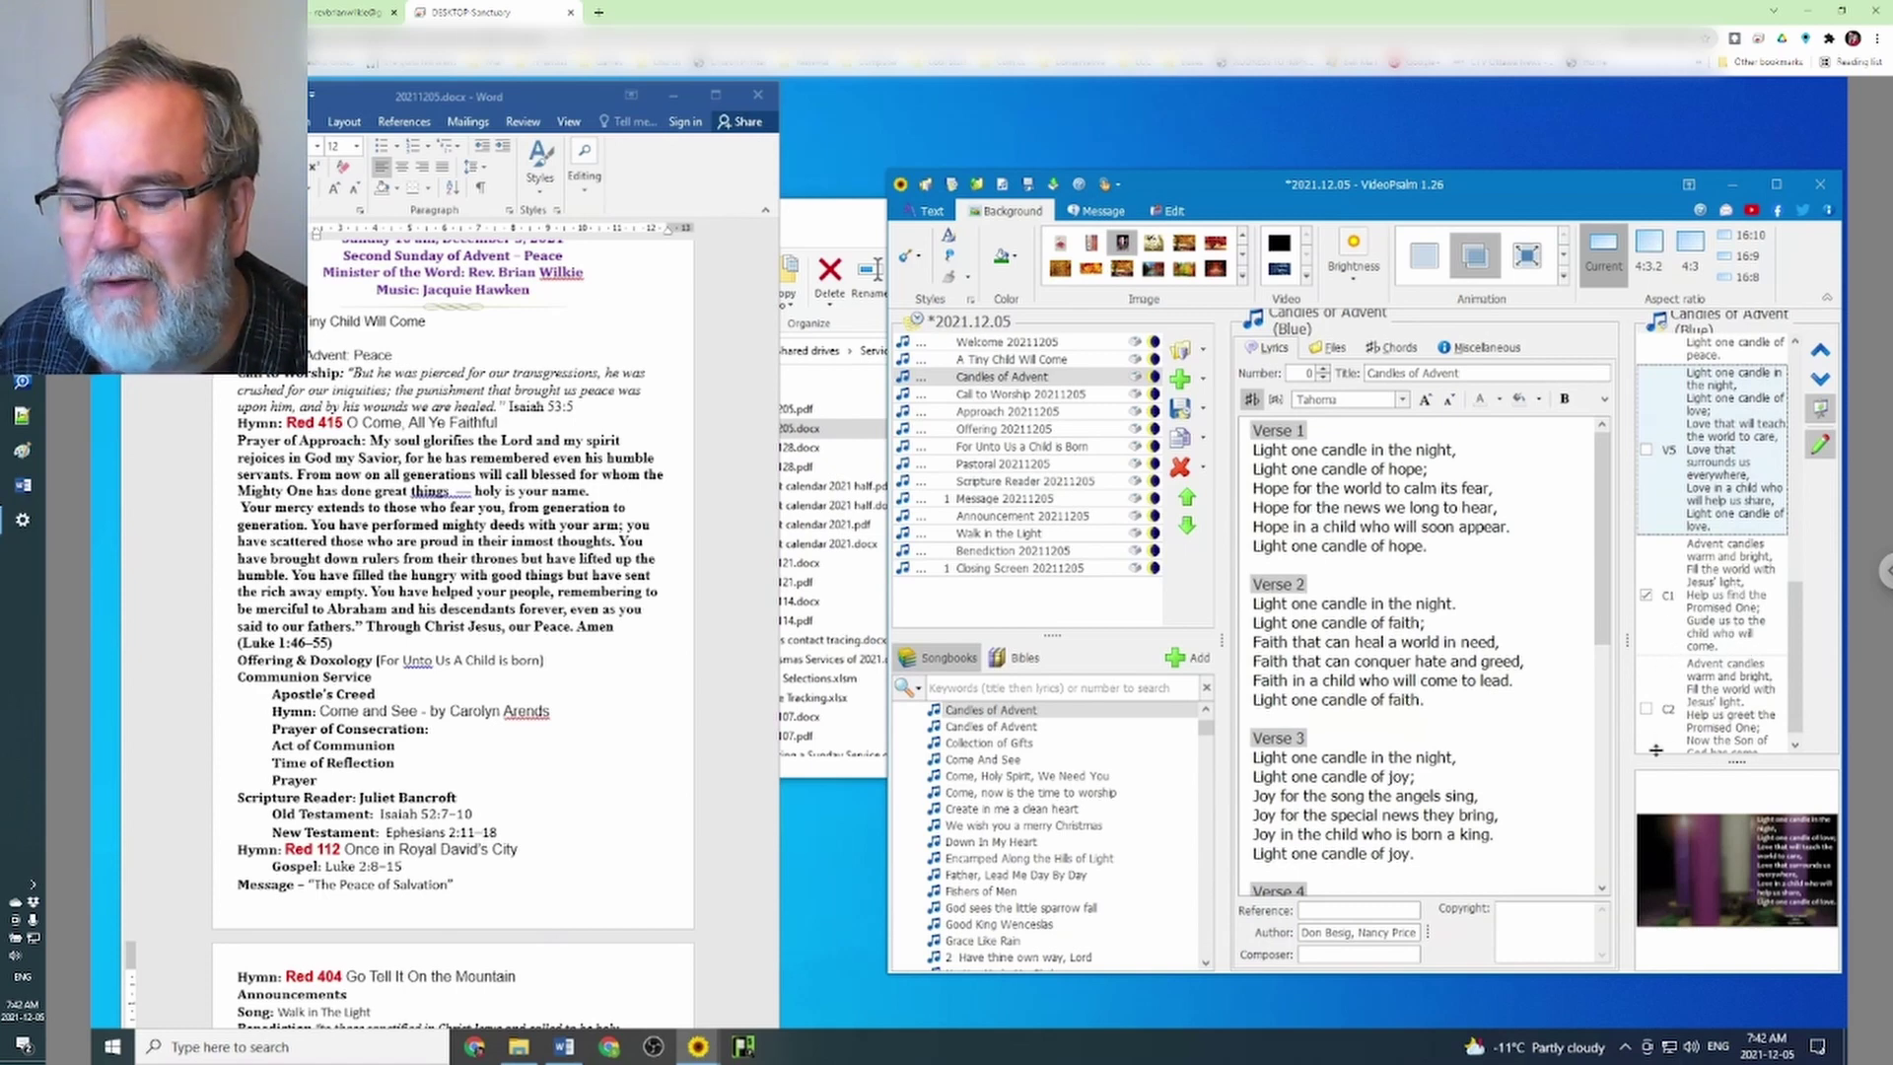
scroll(1669, 645, "up", 3)
scroll(1669, 645, "up", 3)
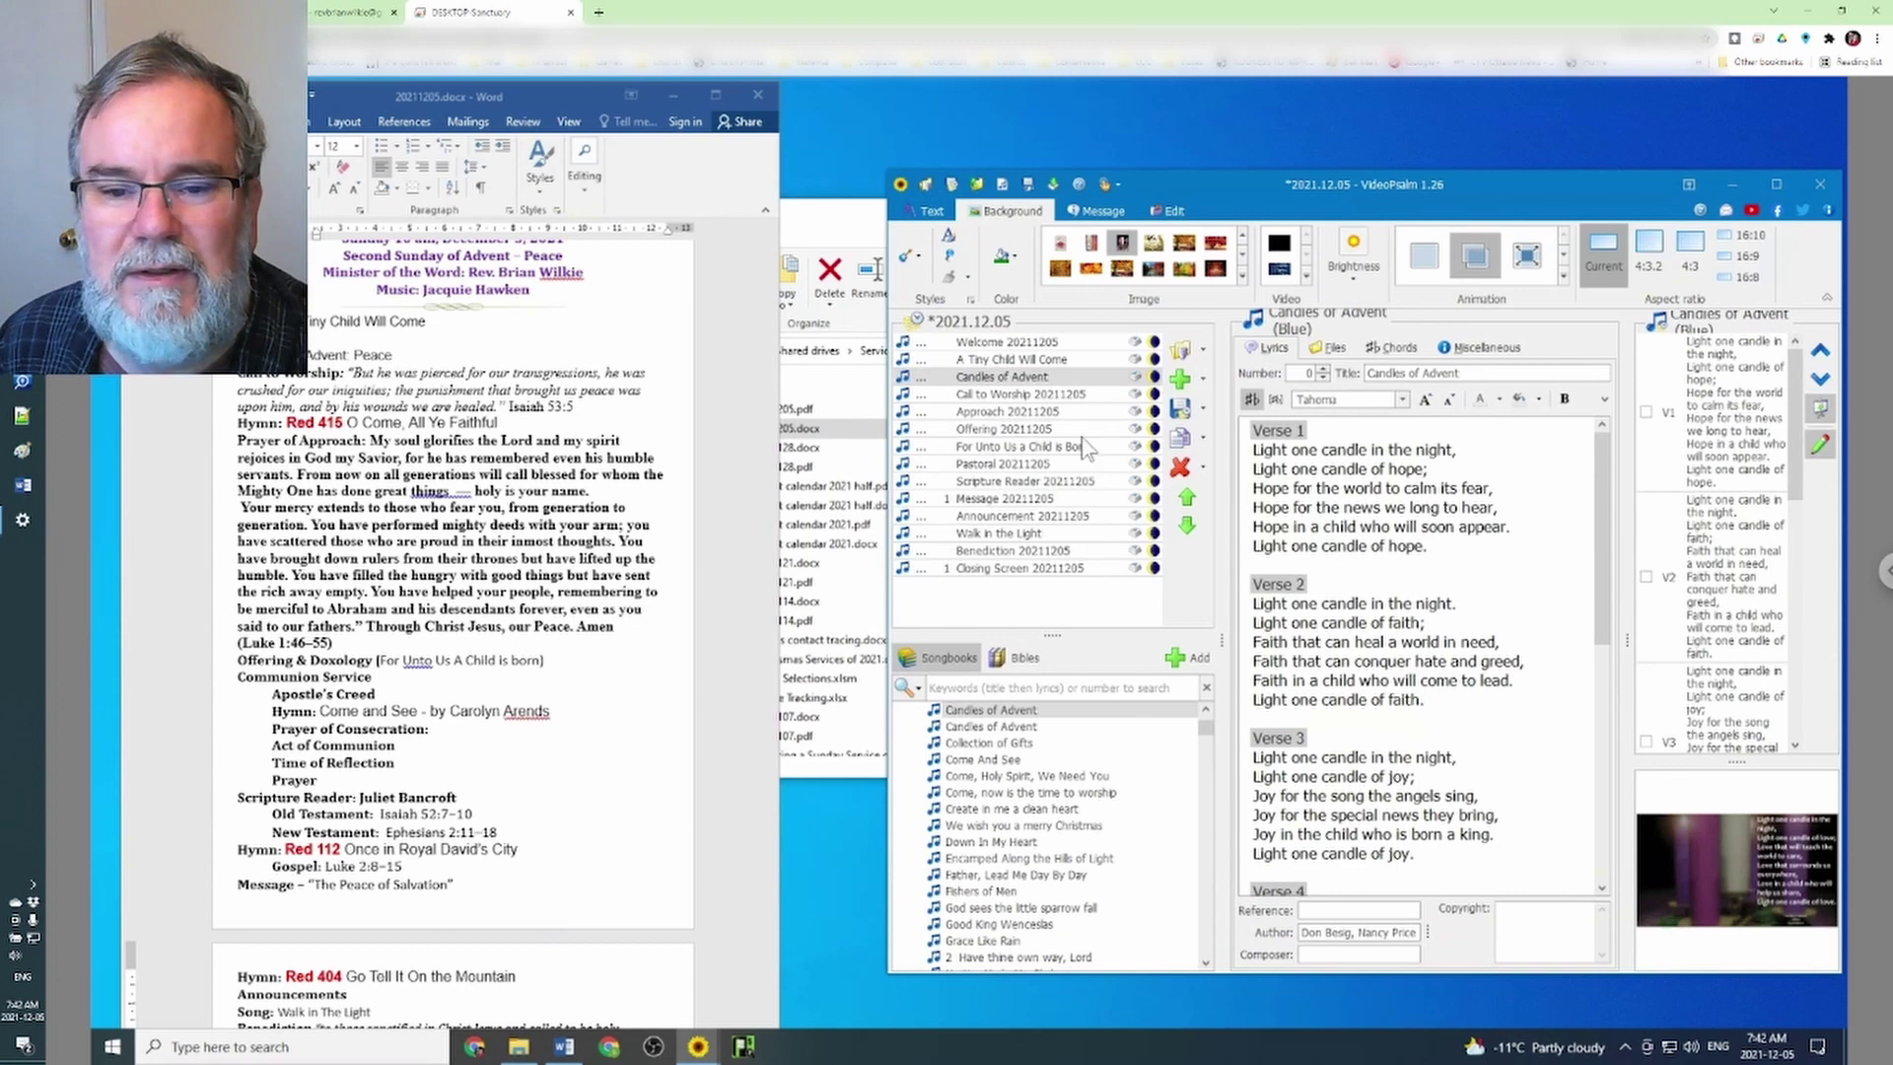
Search the songbooks for faithful and add O come all ye Faithful (Red 415) to the agenda directly after Call to Worship 20211205
left_click(1023, 396)
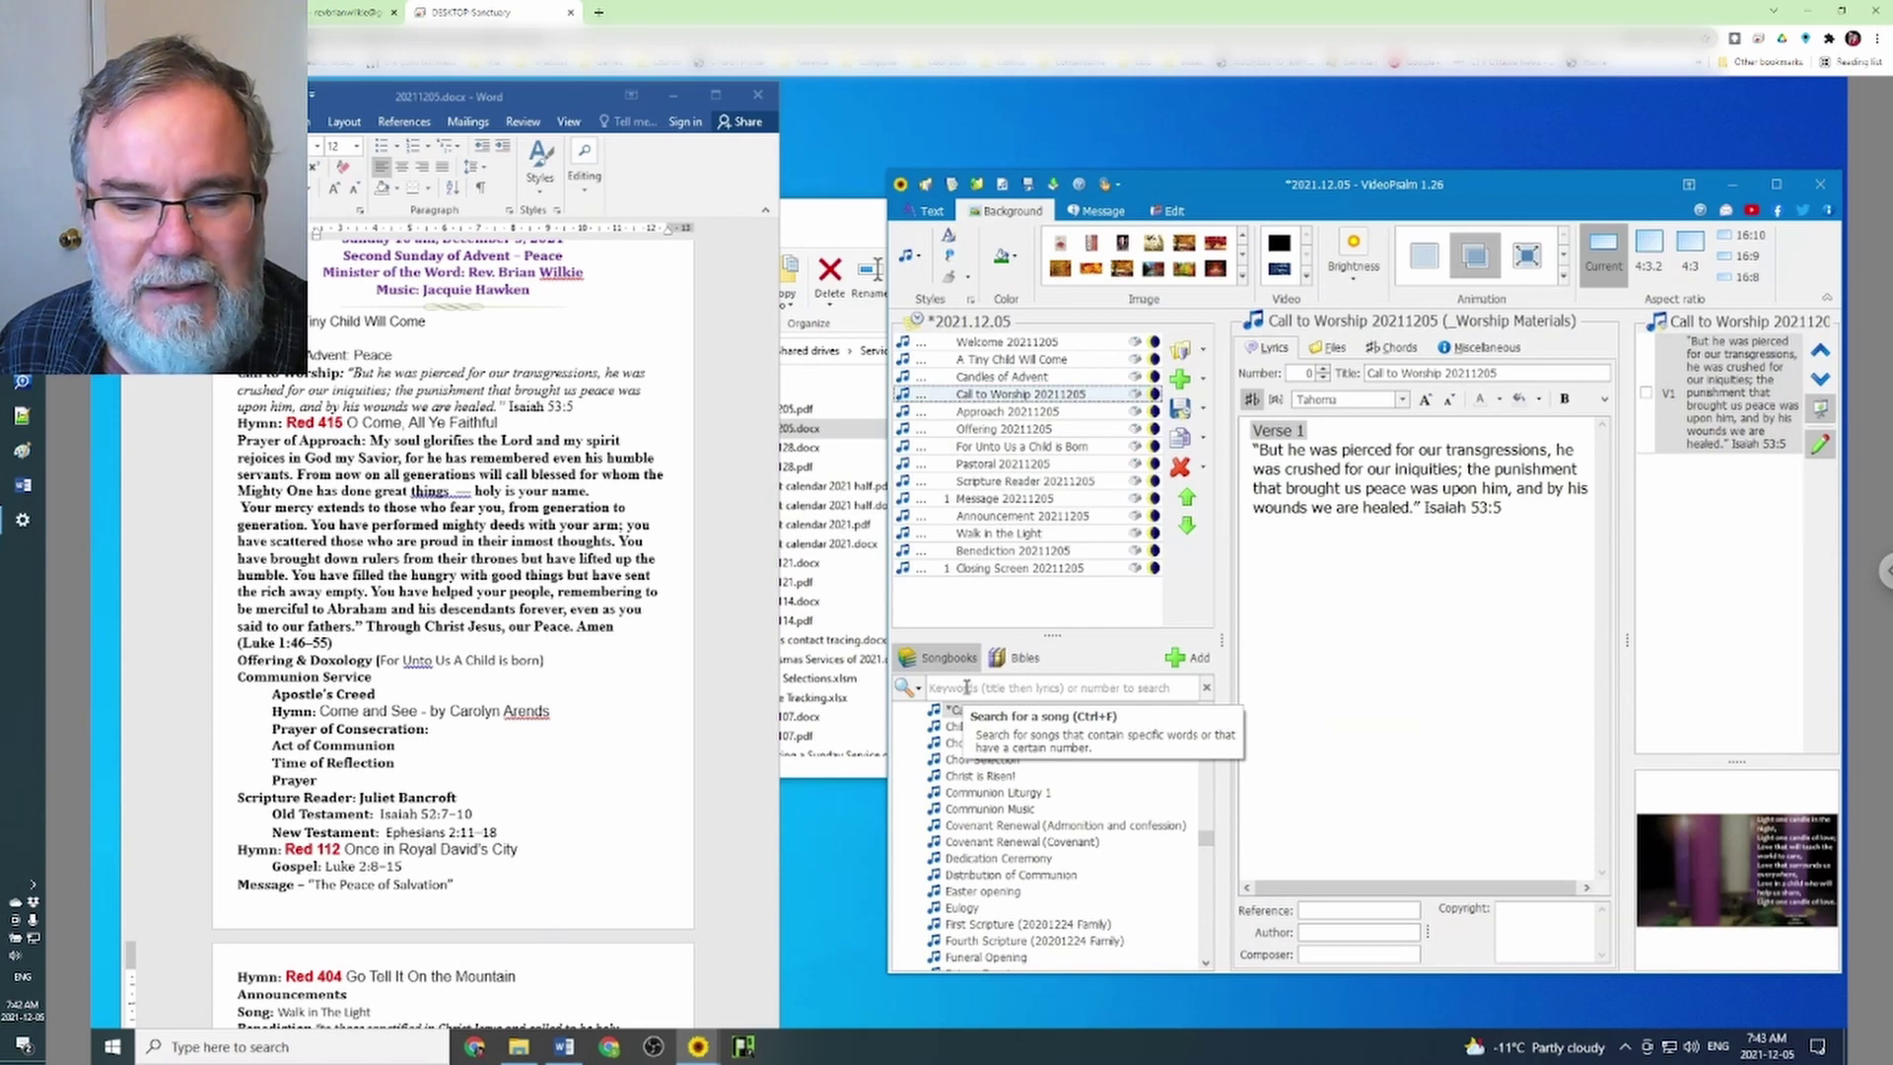
left_click(966, 687)
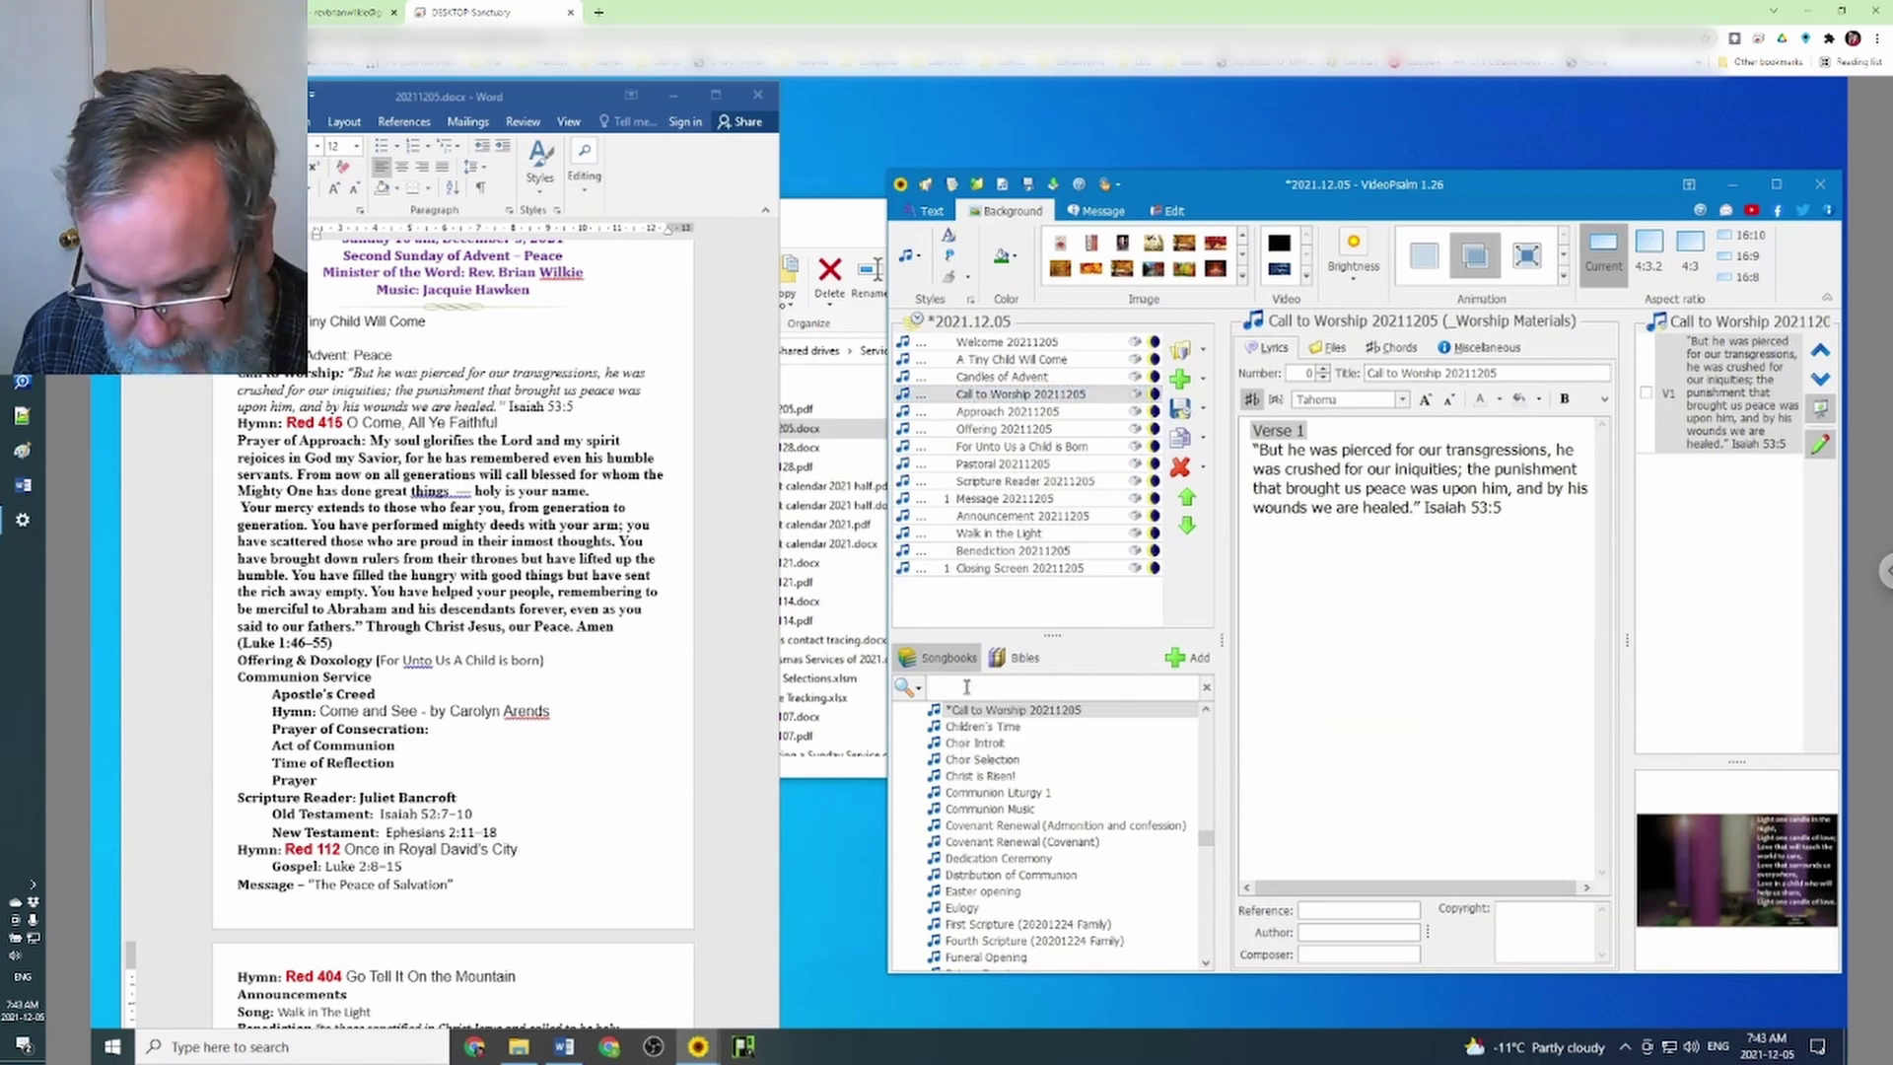
type("fait")
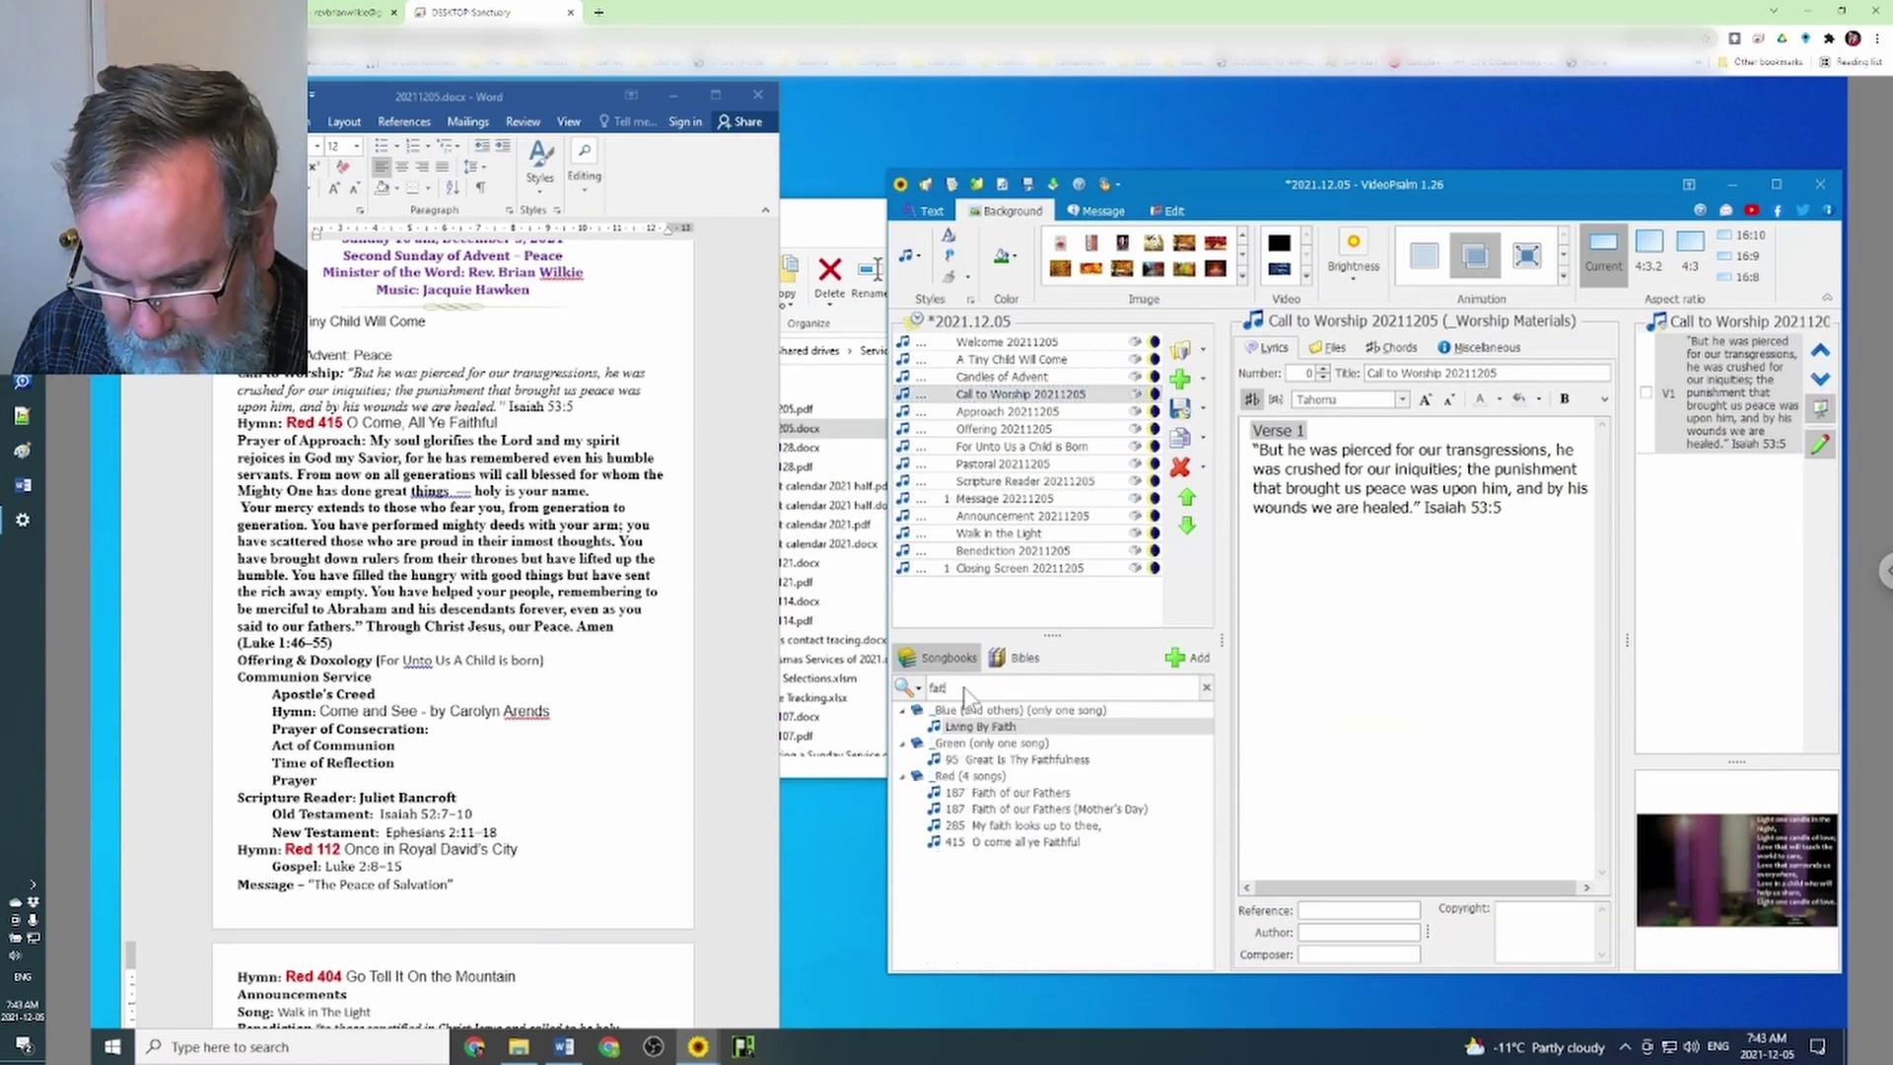
type("hful")
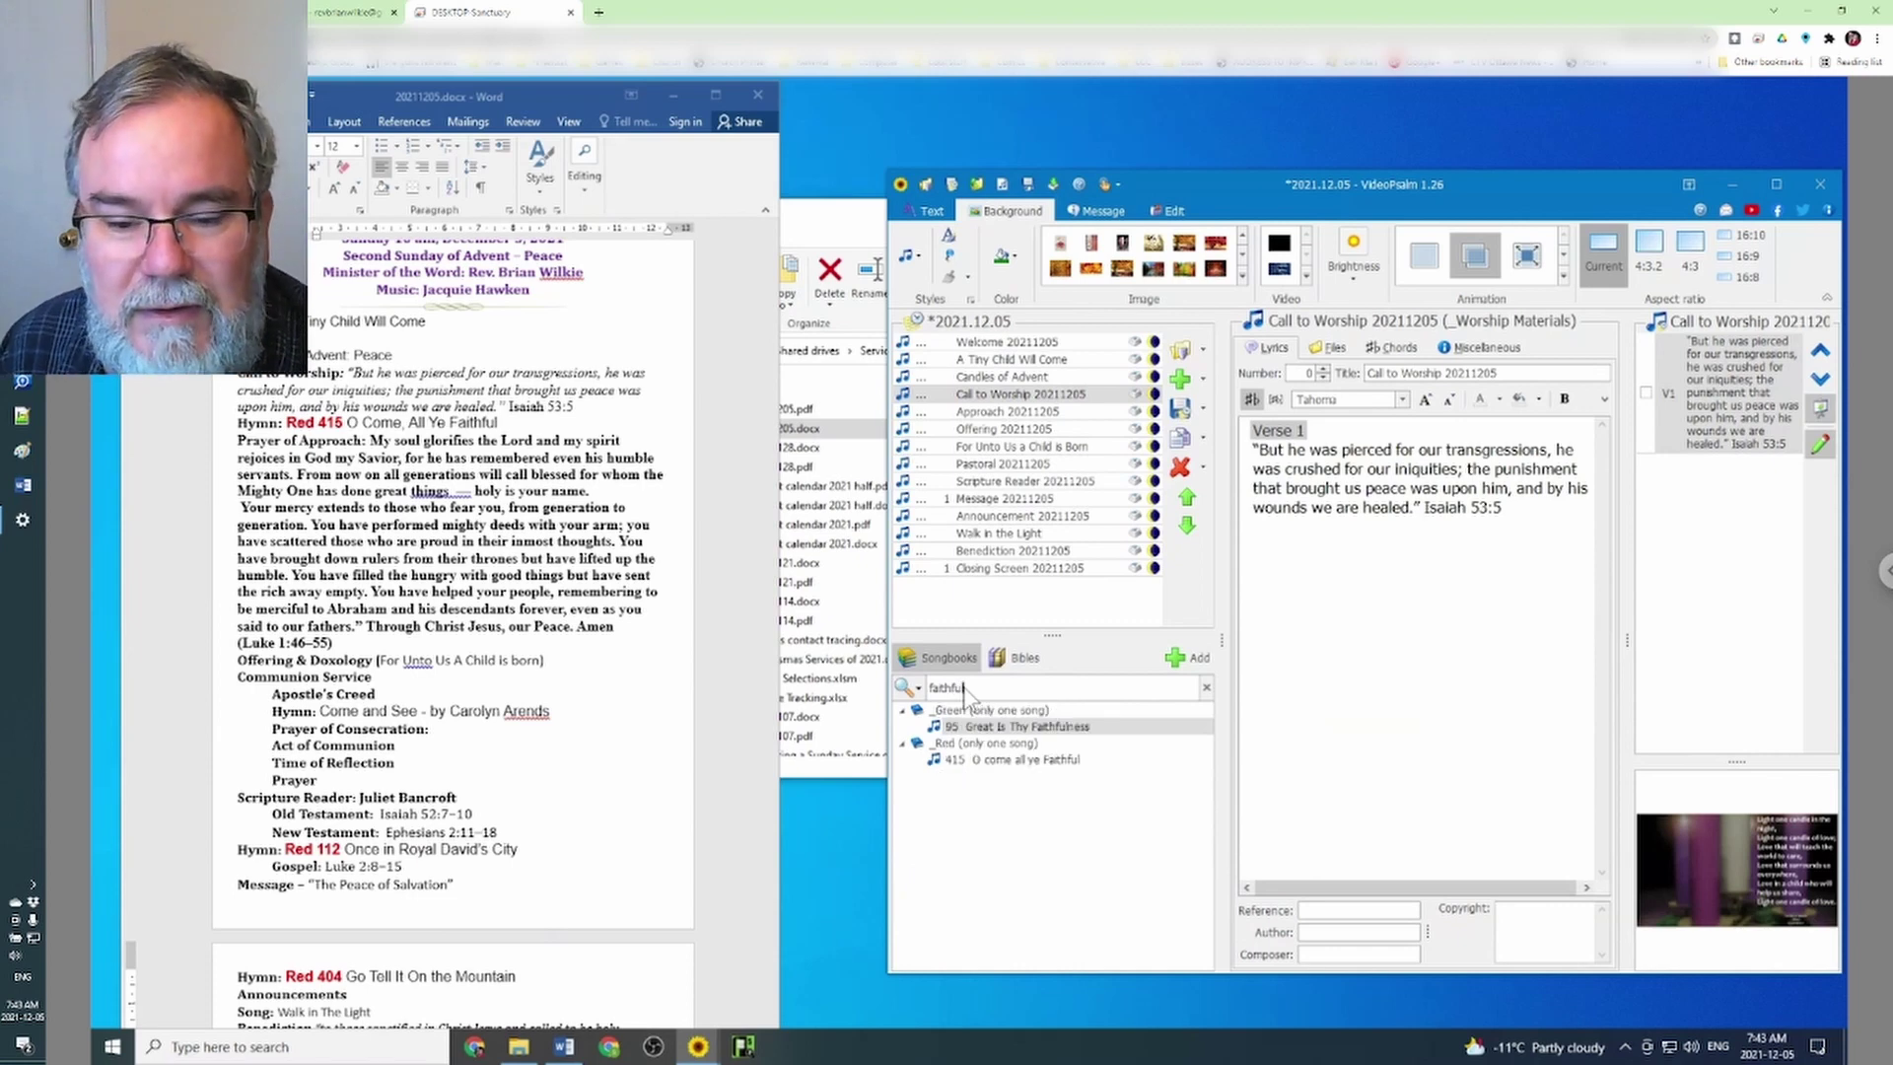
left_click(1009, 760)
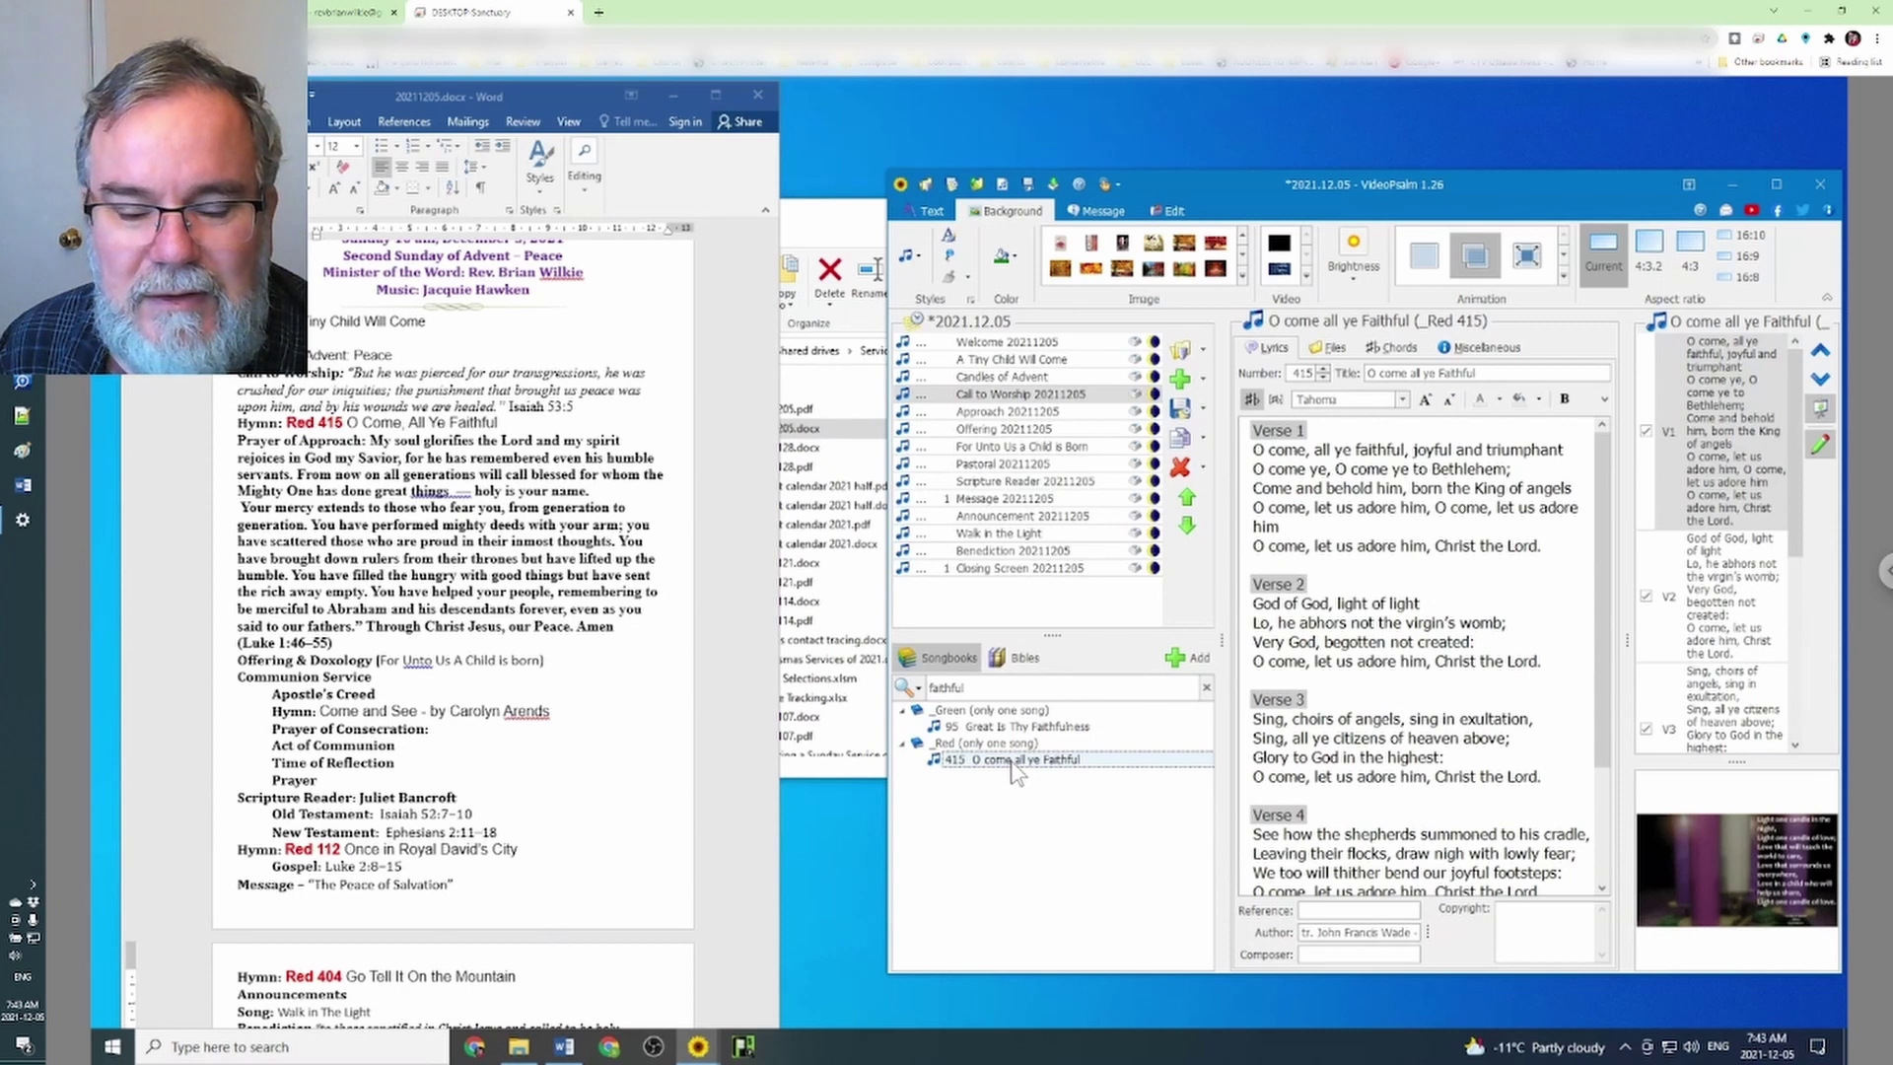
left_click(1188, 667)
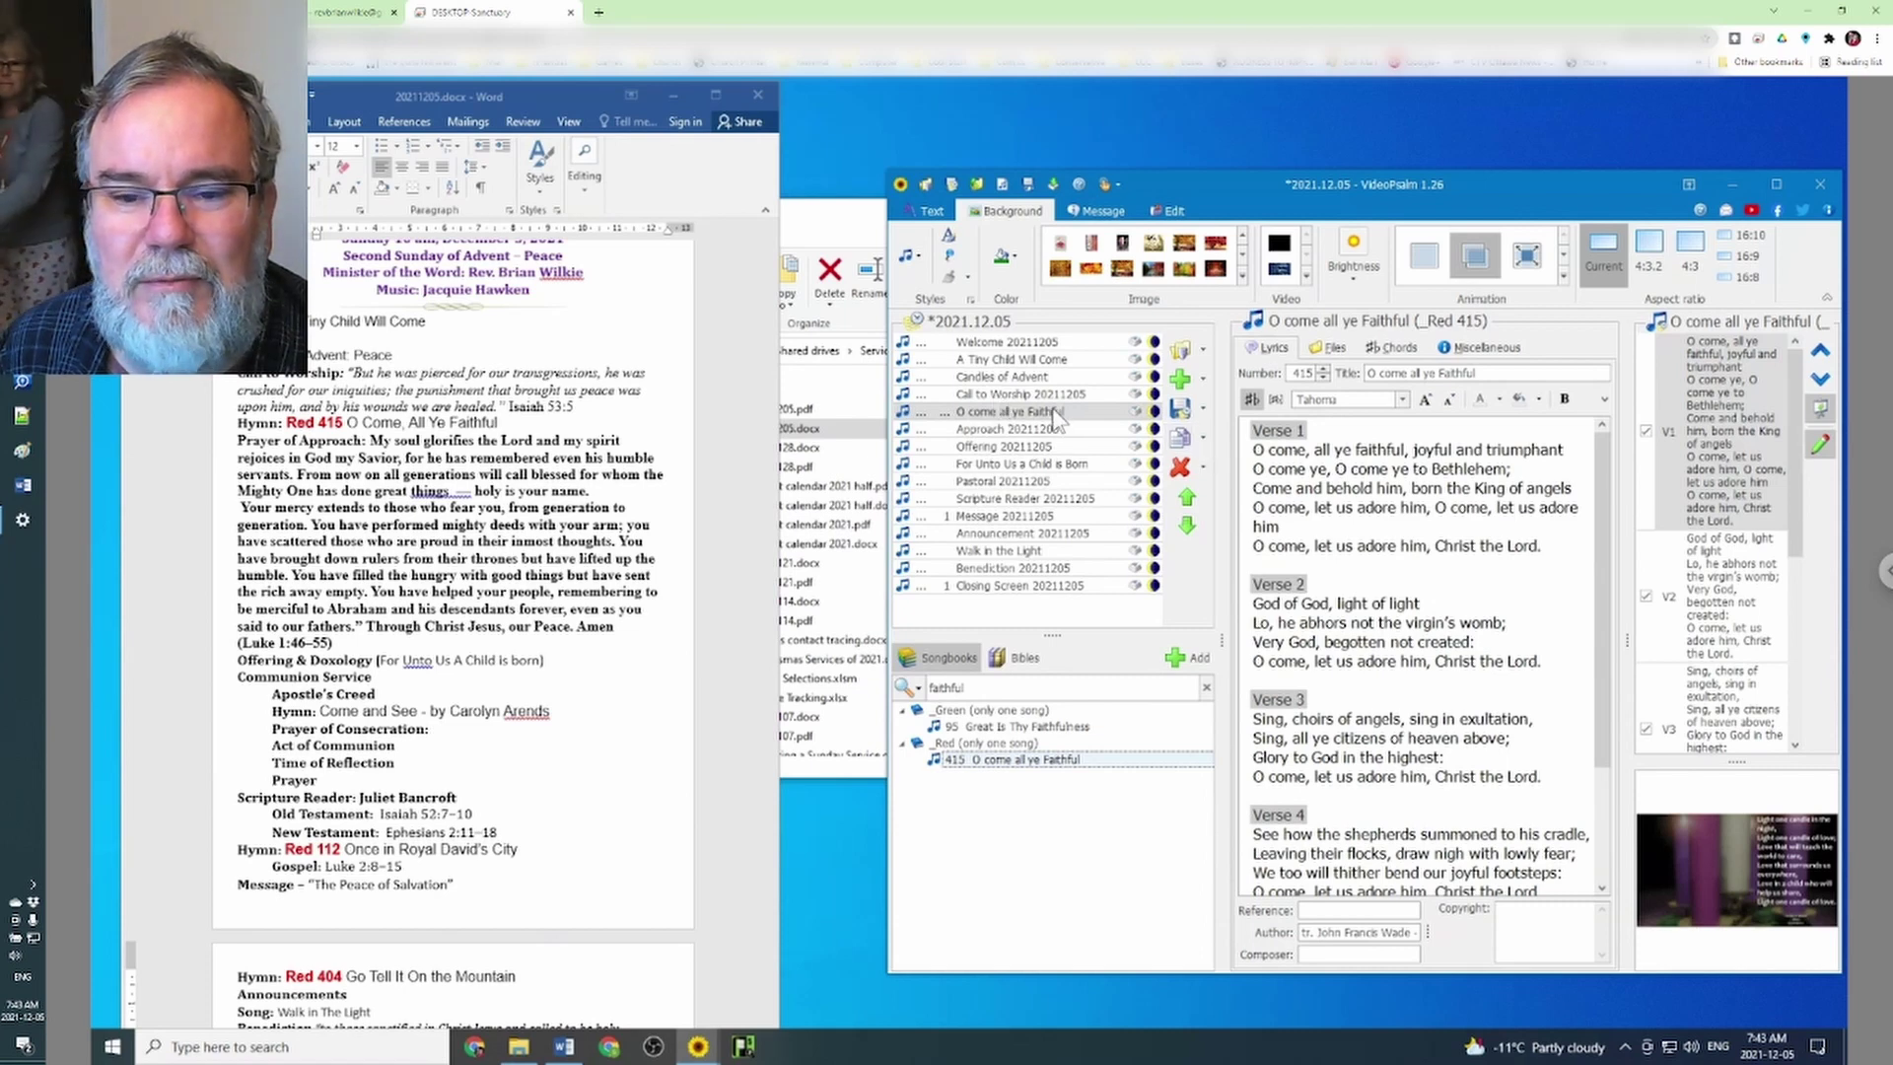
left_click(1187, 498)
left_click(1187, 523)
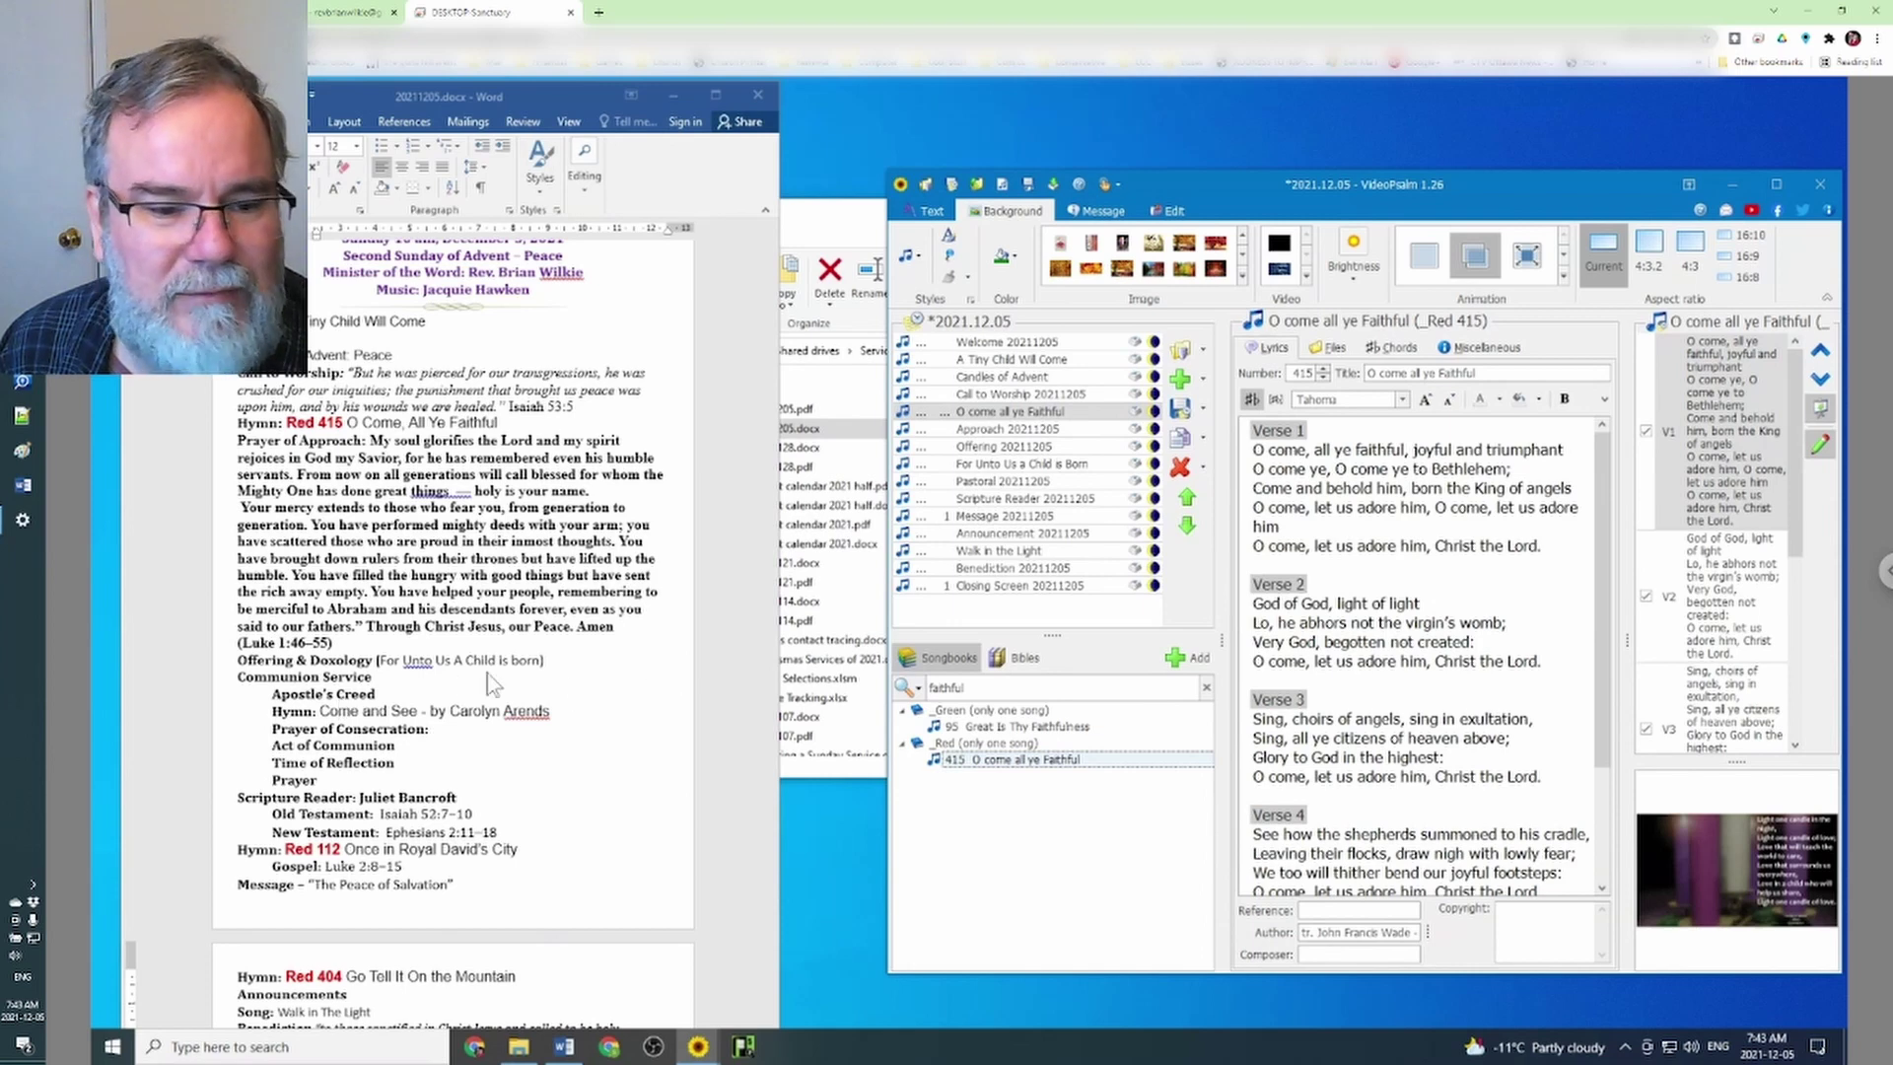
Search the songbooks for apost and add Apostle's Creed to the agenda directly after For Unto Us a Child is Born
left_click(981, 465)
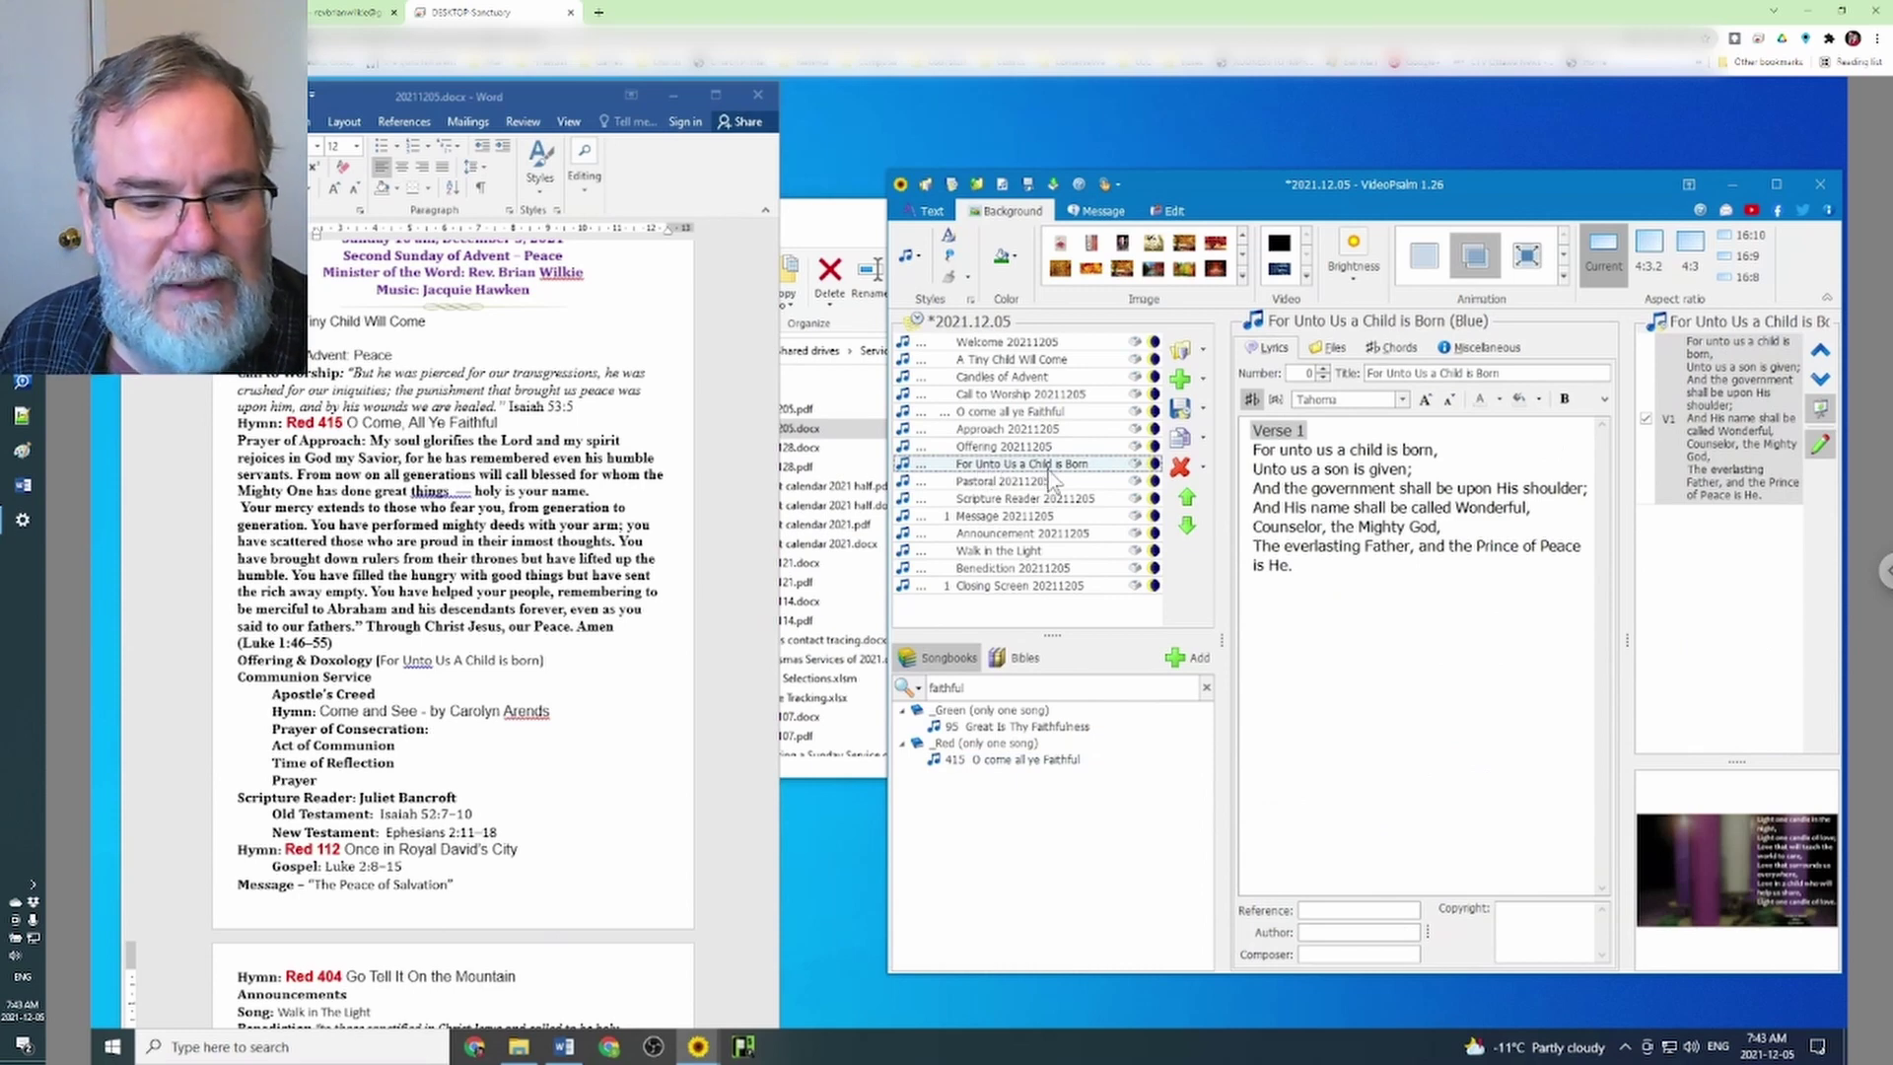
double_click(917, 688)
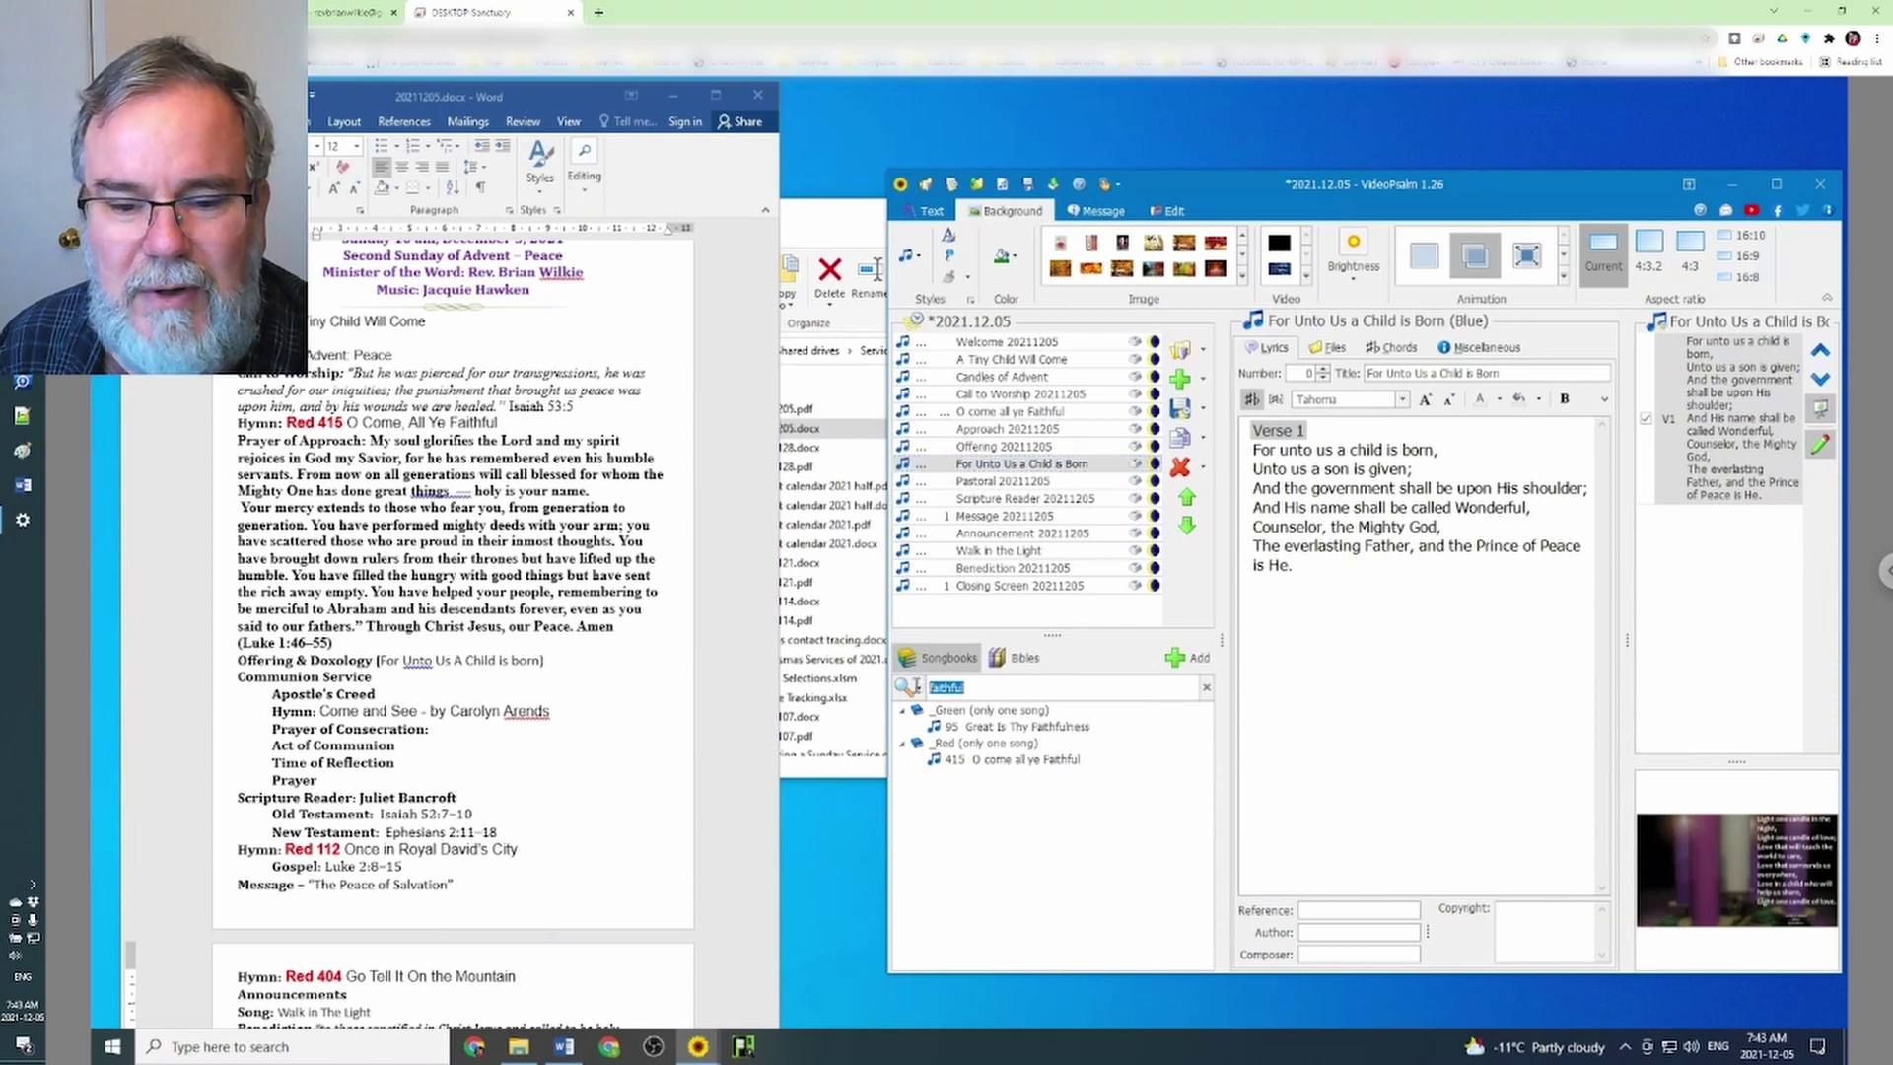
type("apost")
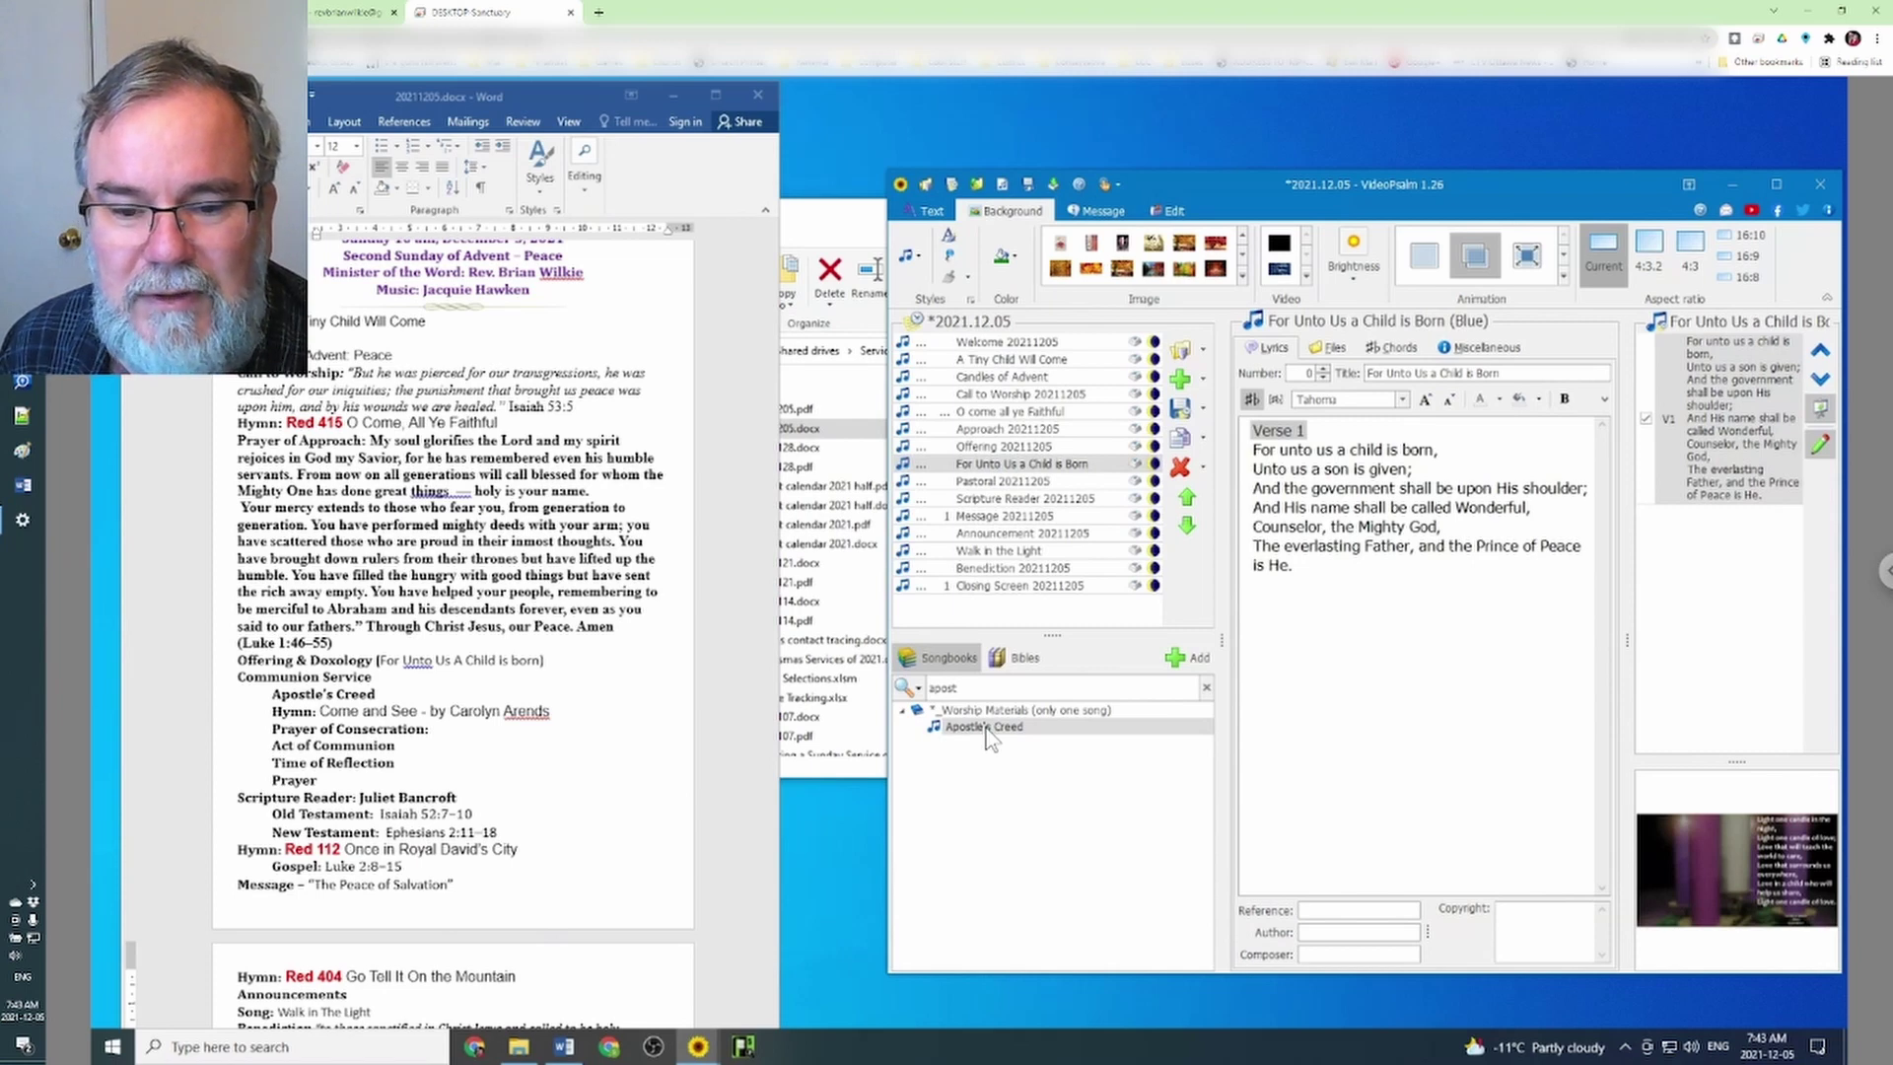
left_click(989, 728)
left_click(1179, 658)
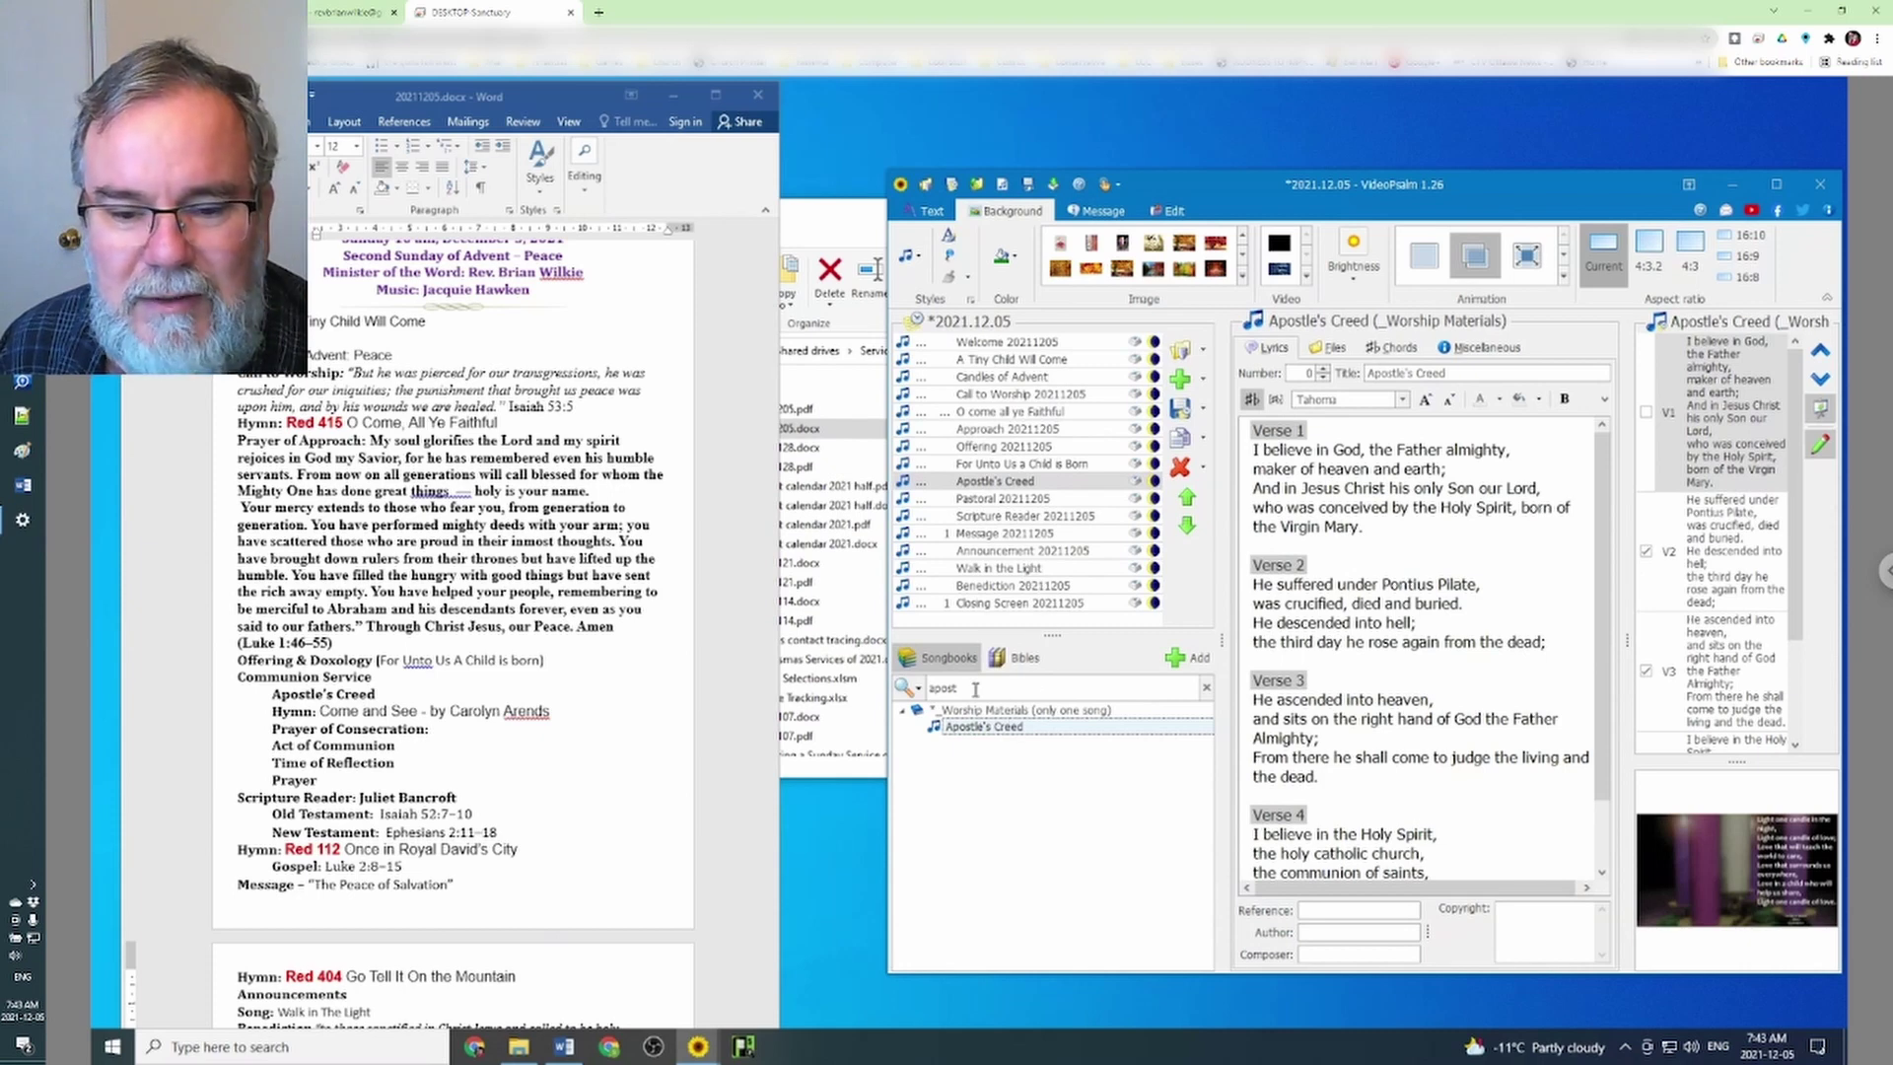
Search the songbooks for come and add Come And See to the agenda directly after Apostle's Creed
left_click(907, 689)
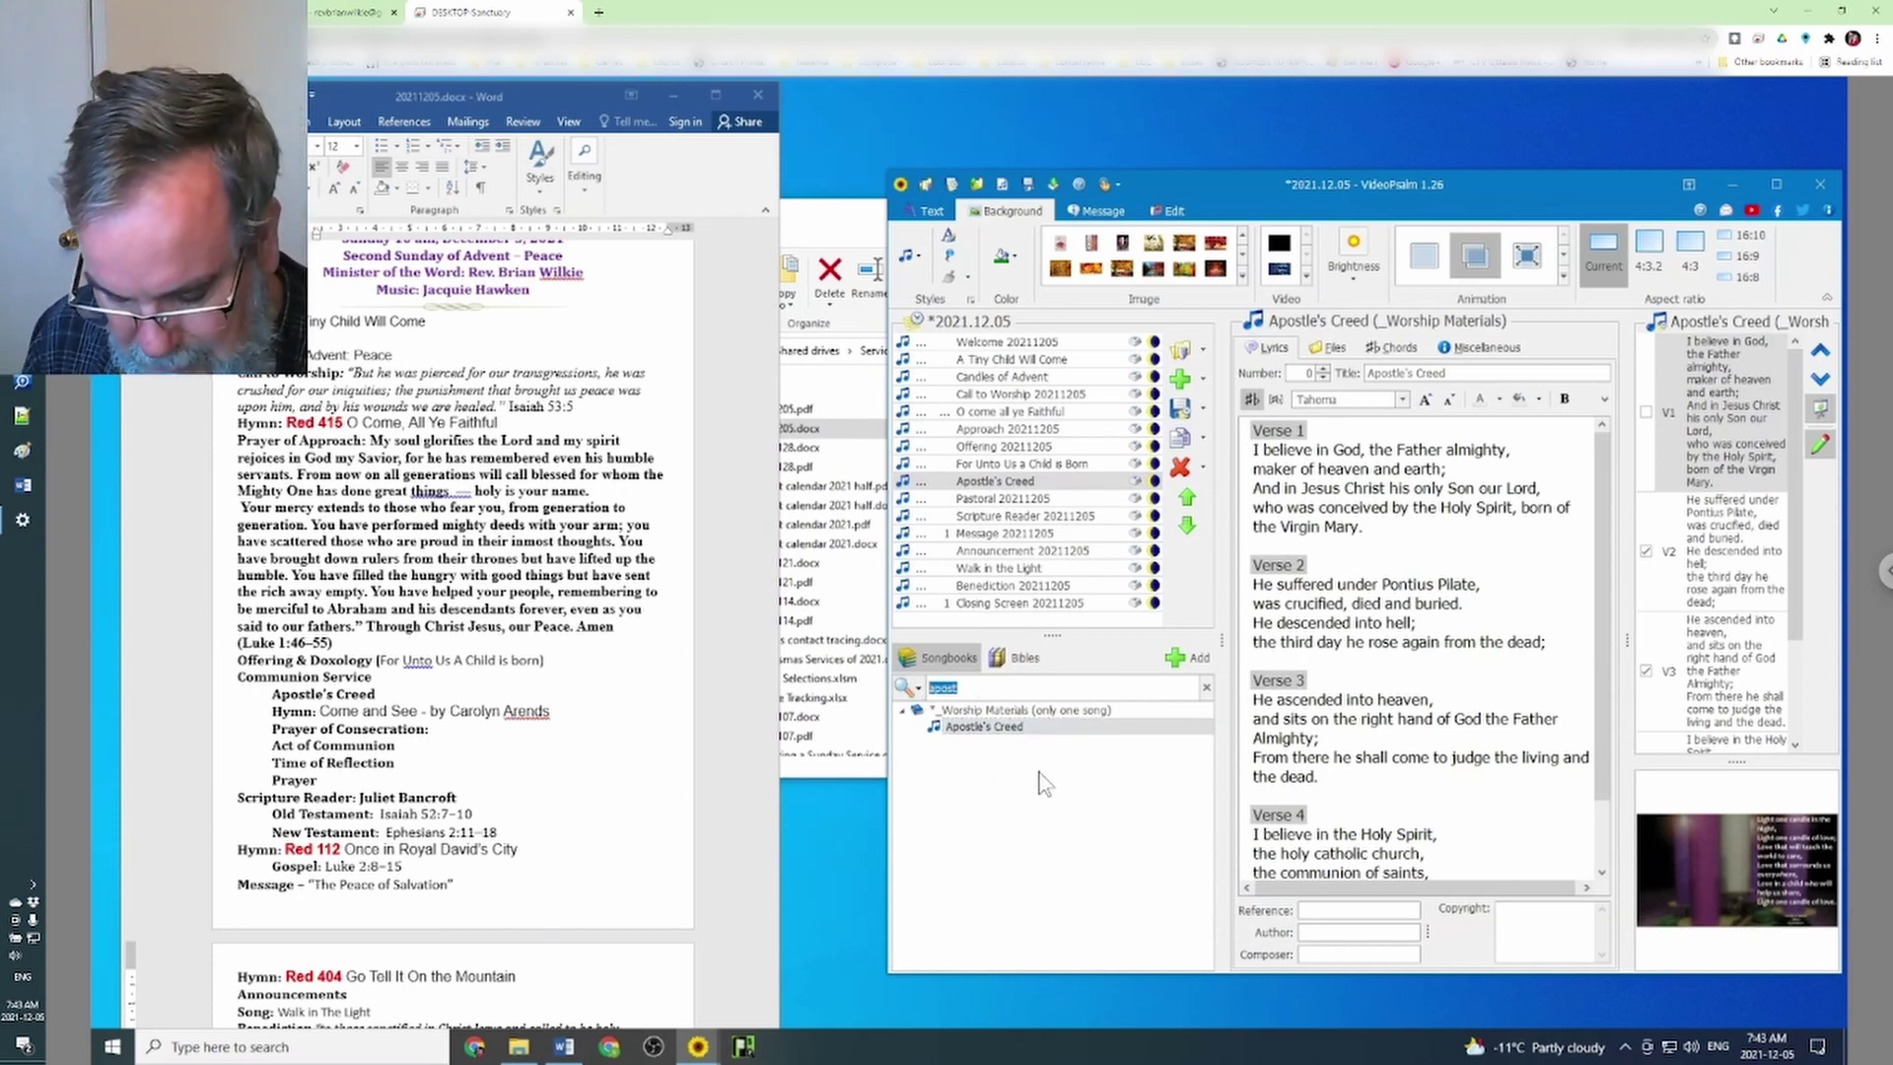
type("come")
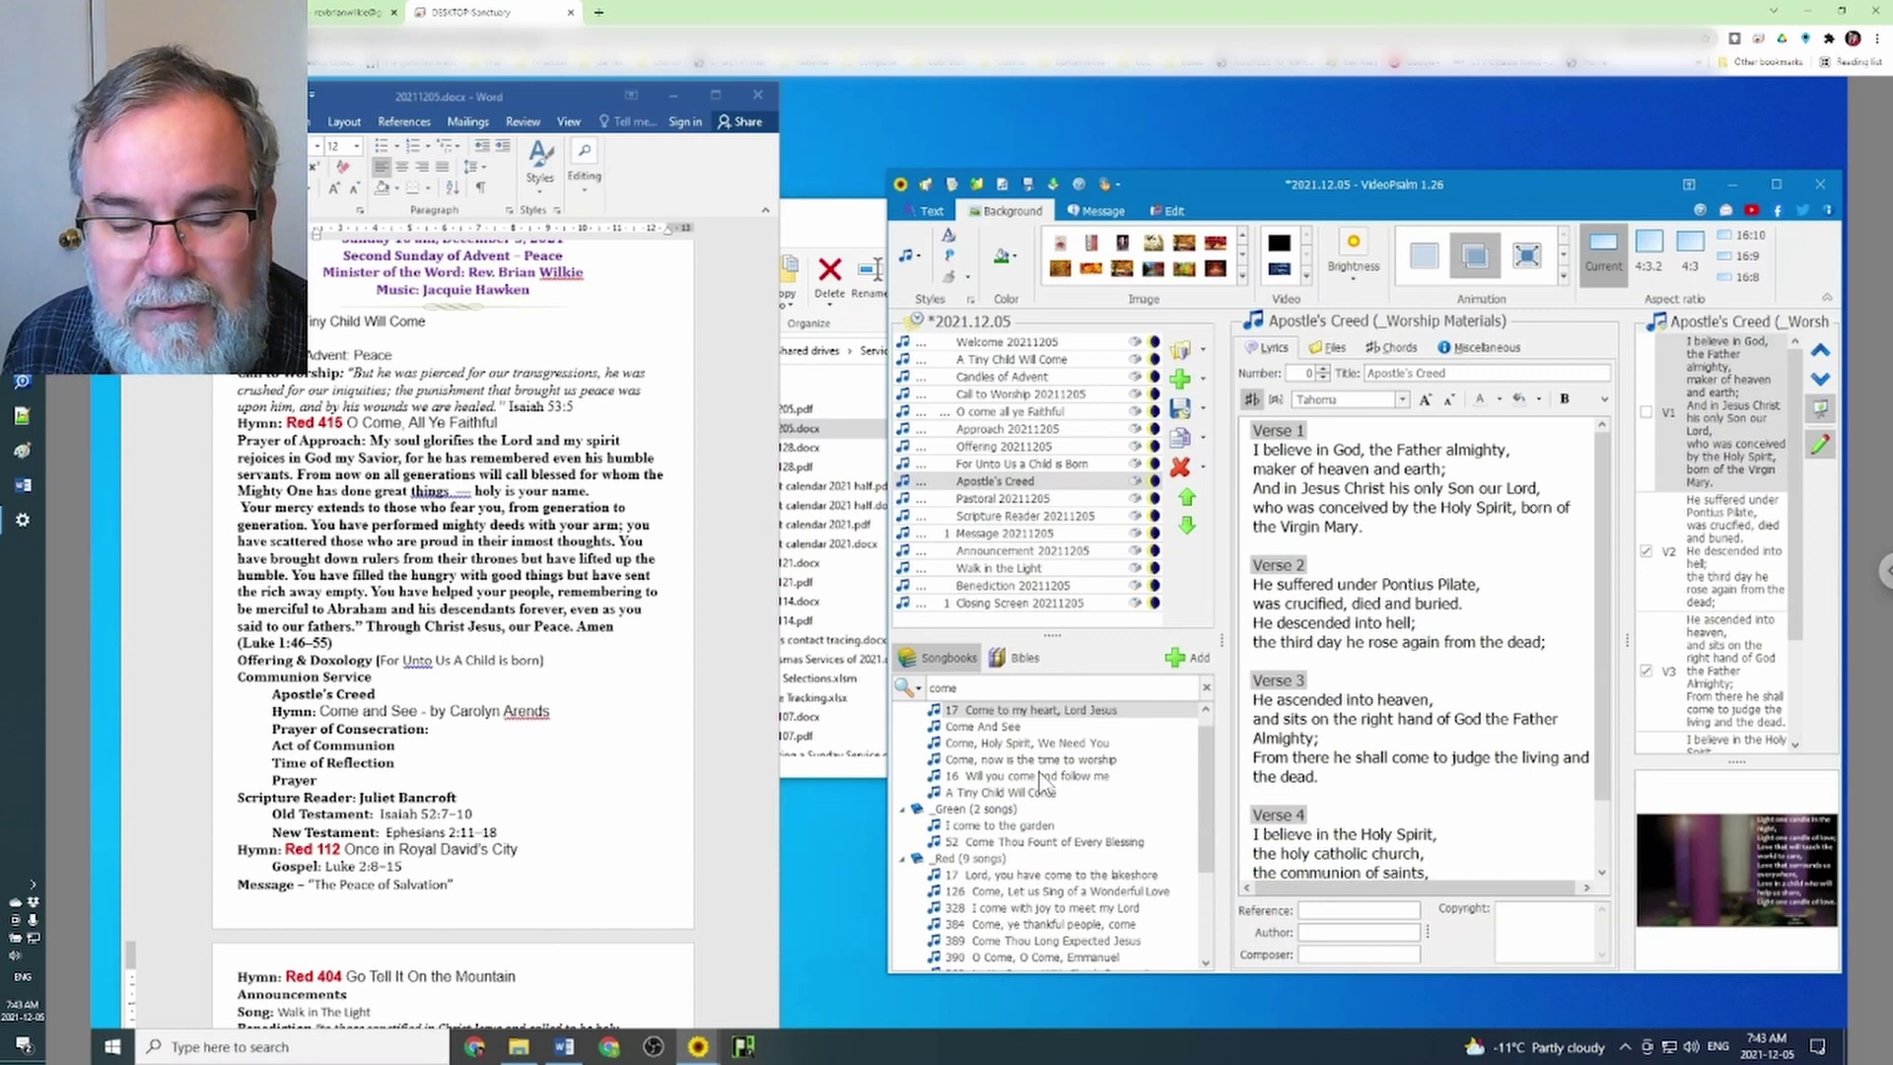
left_click(974, 730)
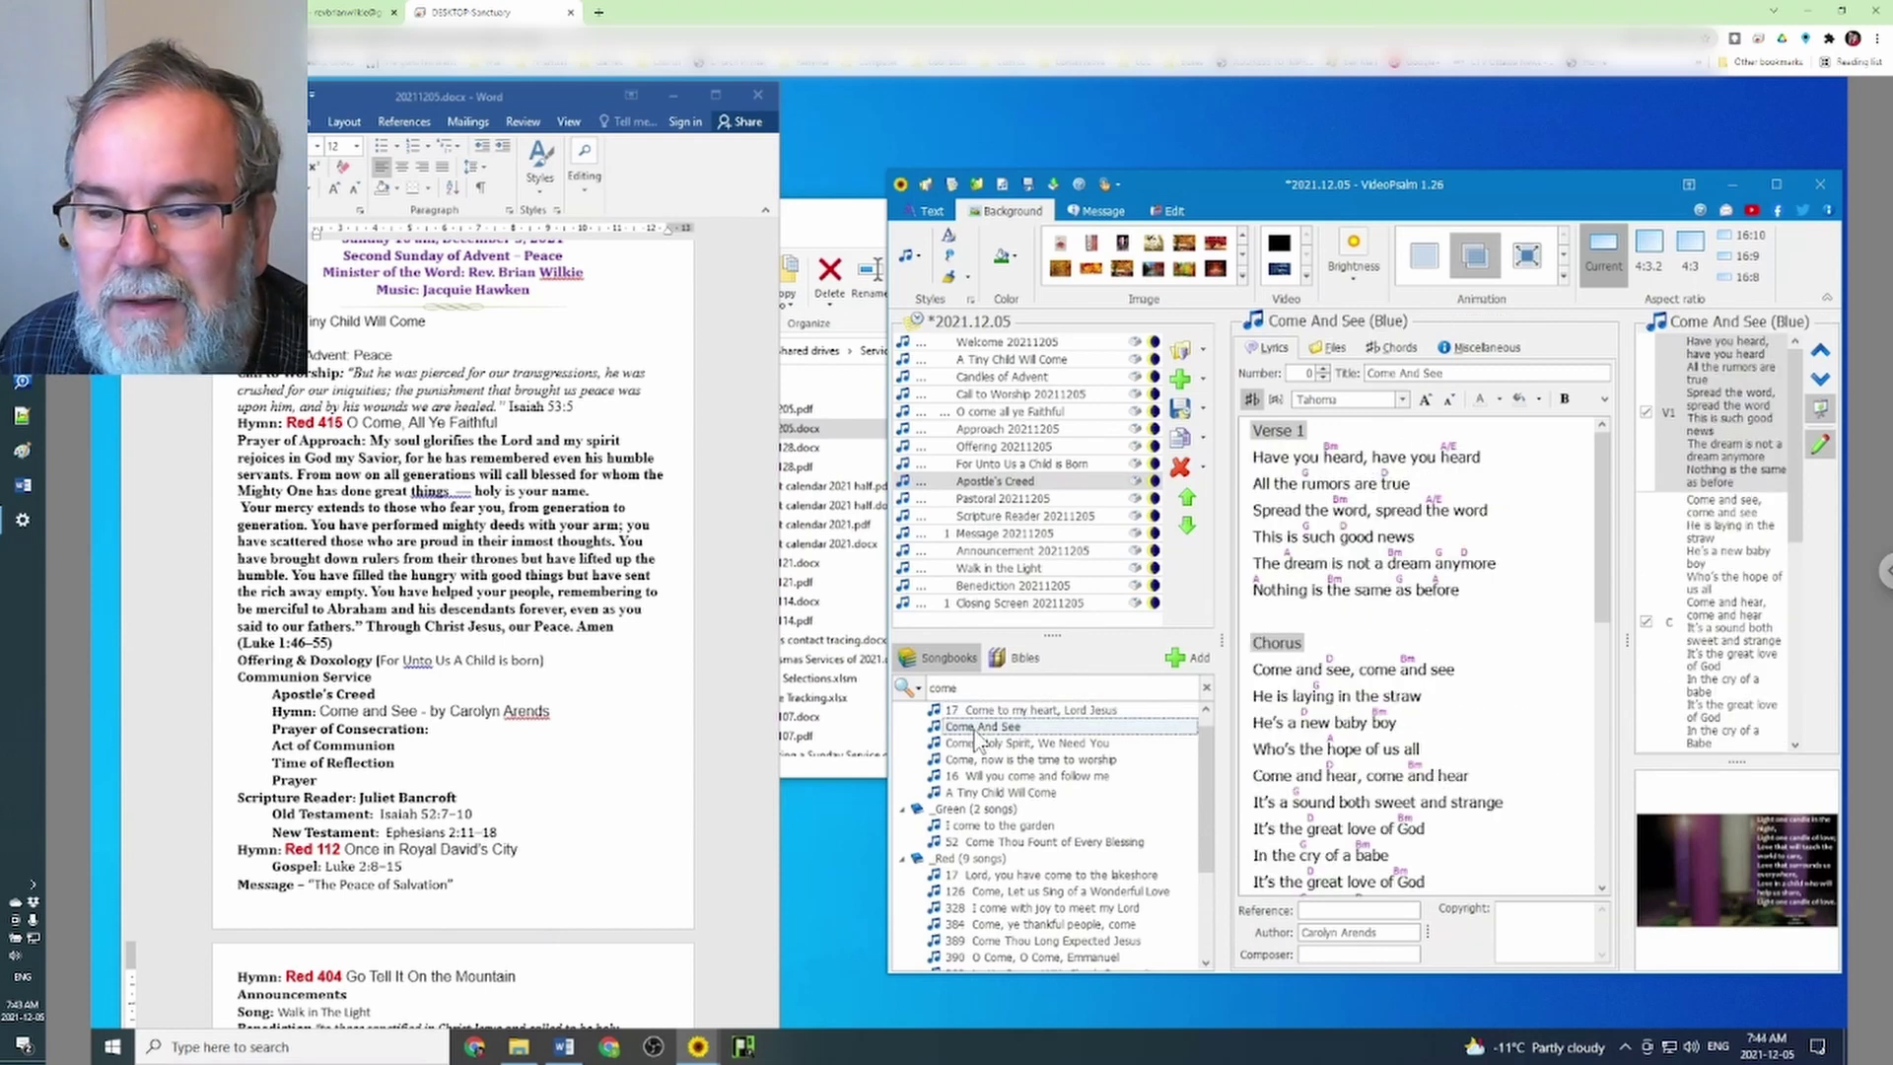
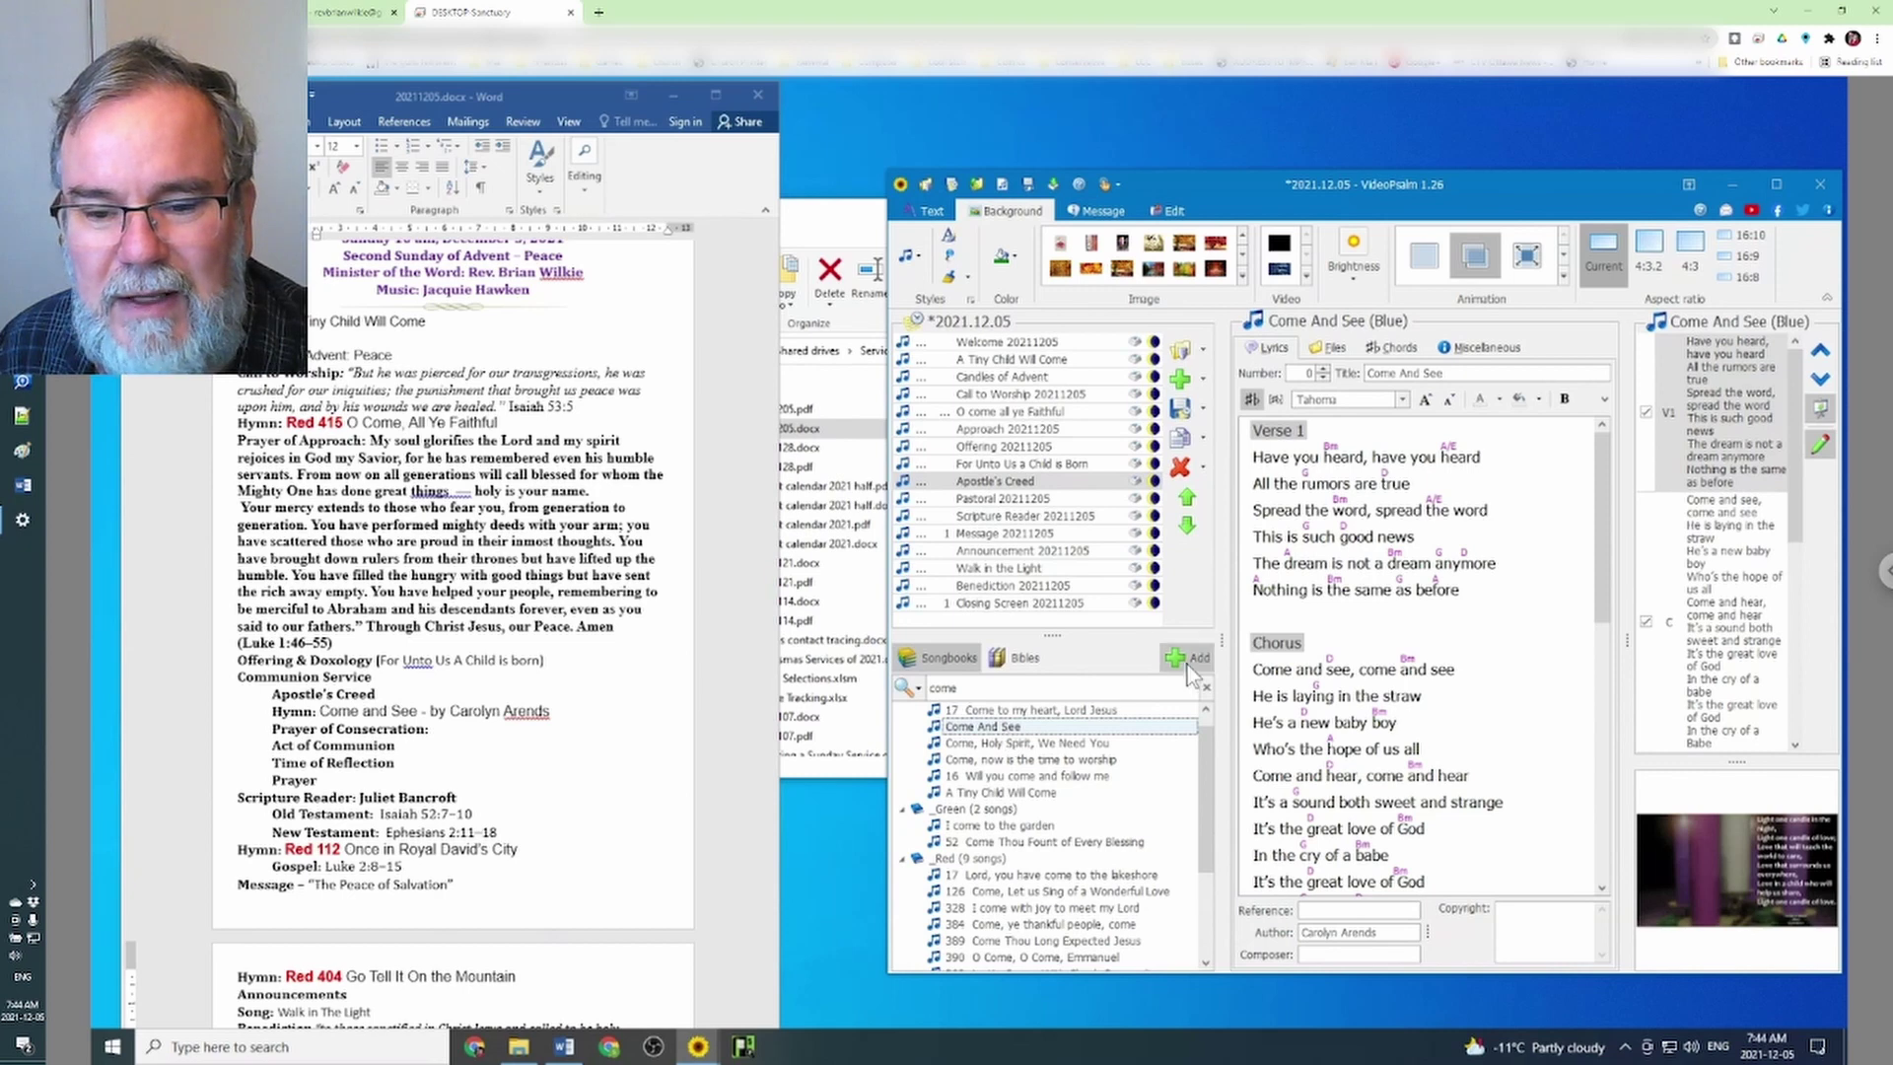
double_click(1009, 737)
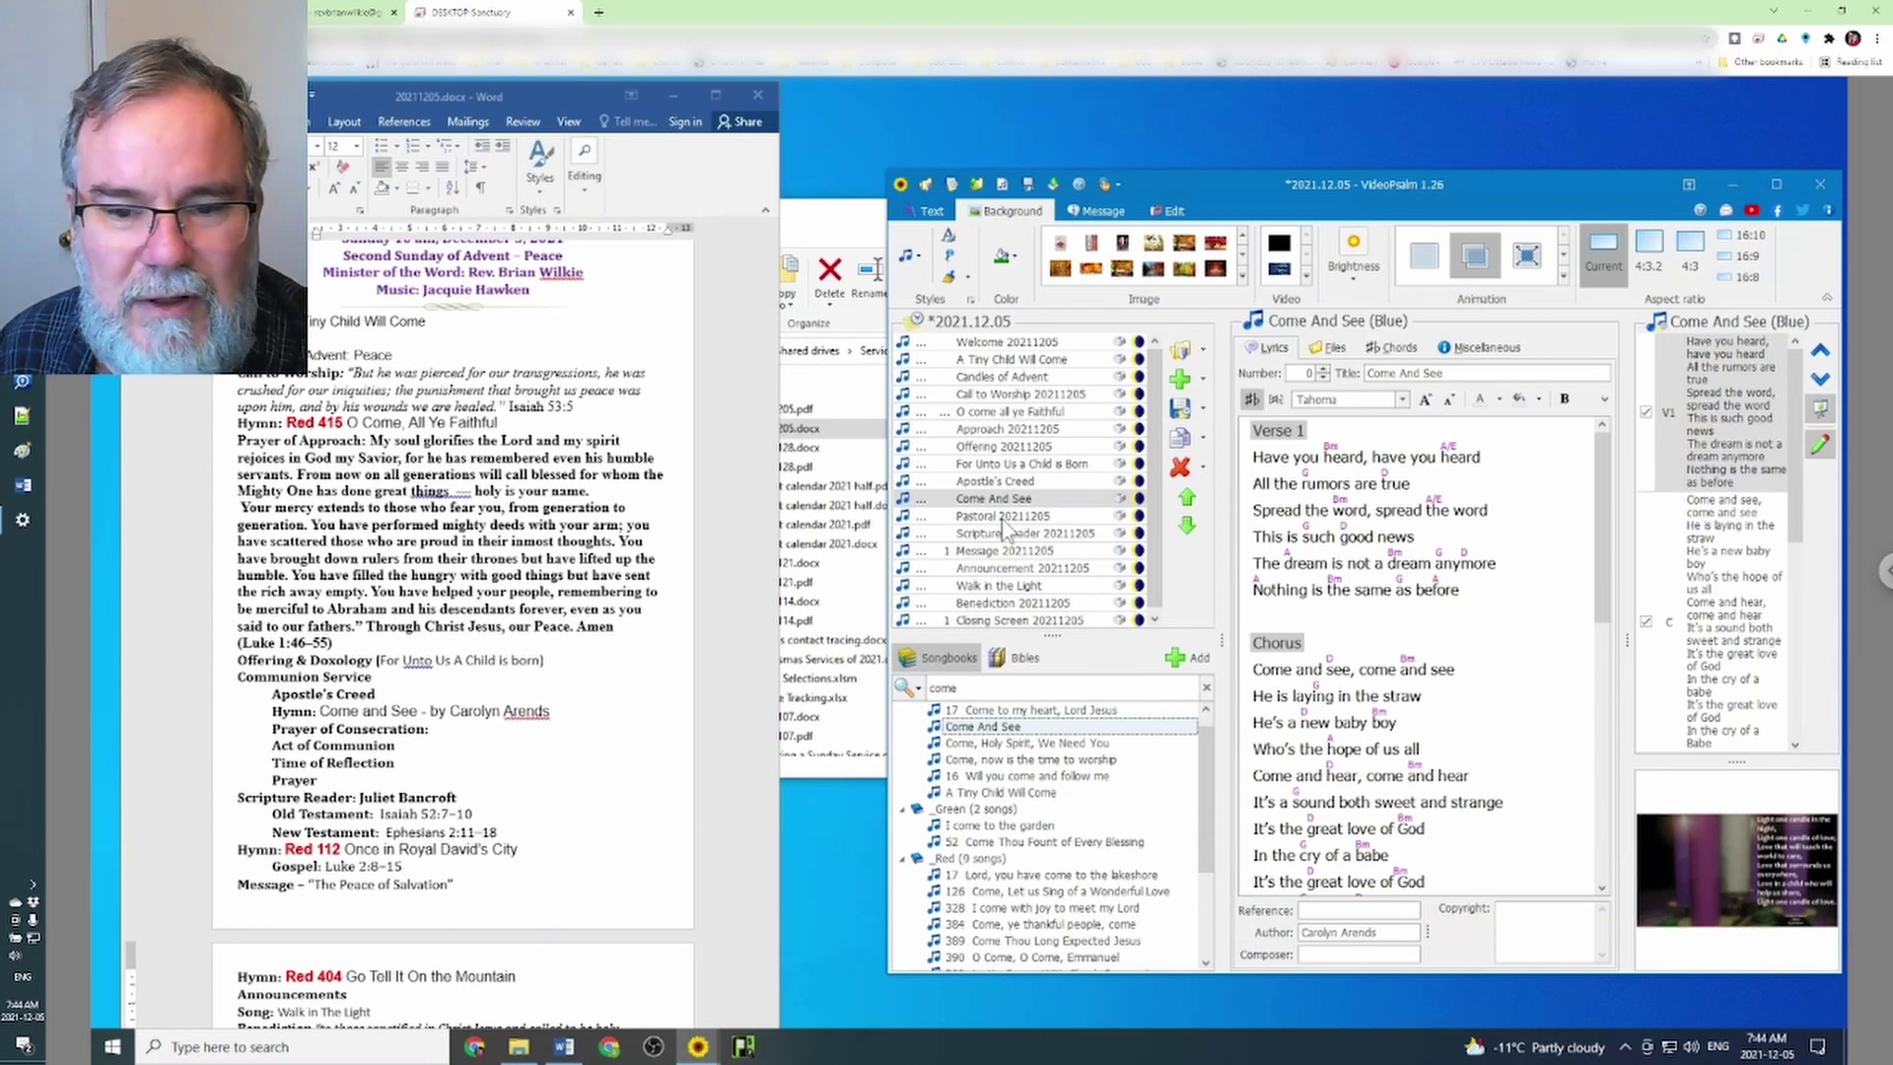
Search the songbooks for comm and add Distribution of Communion to the agenda directly after Pastoral 20211205
left_click(1067, 516)
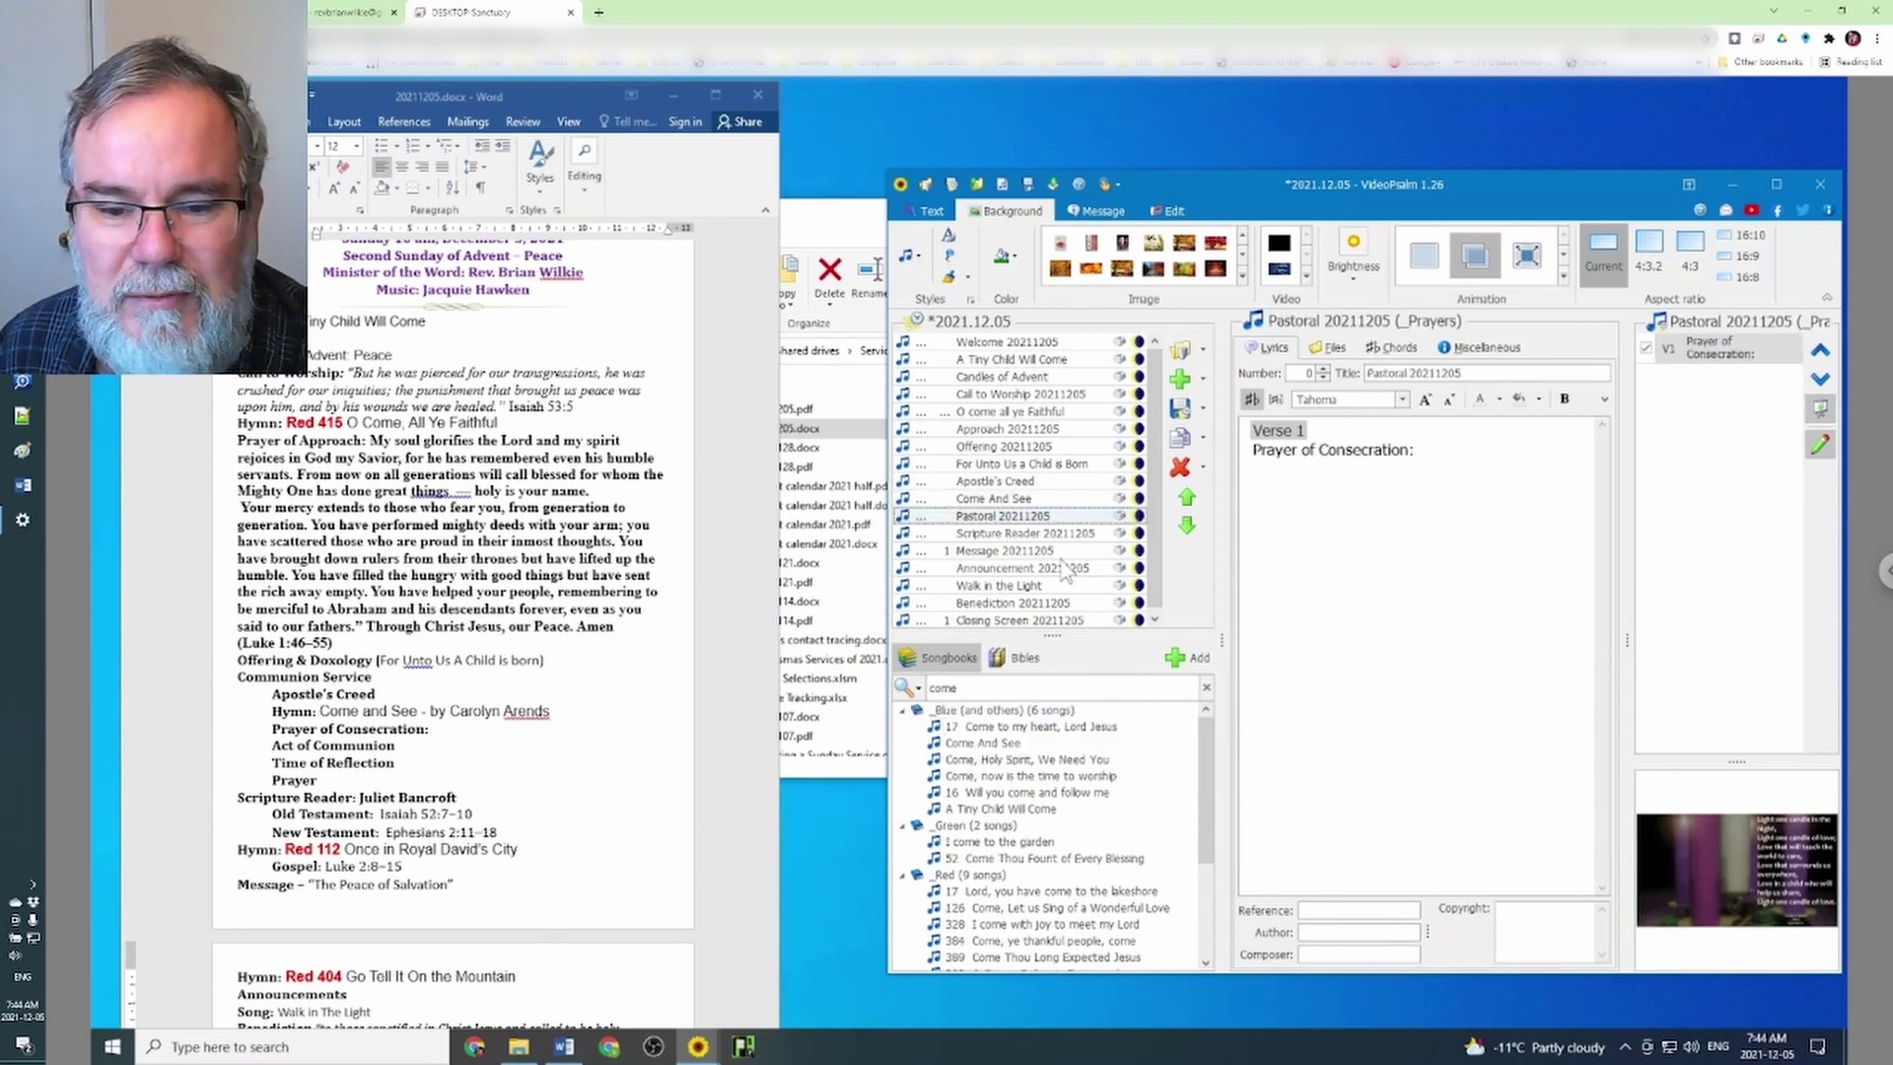
double_click(972, 683)
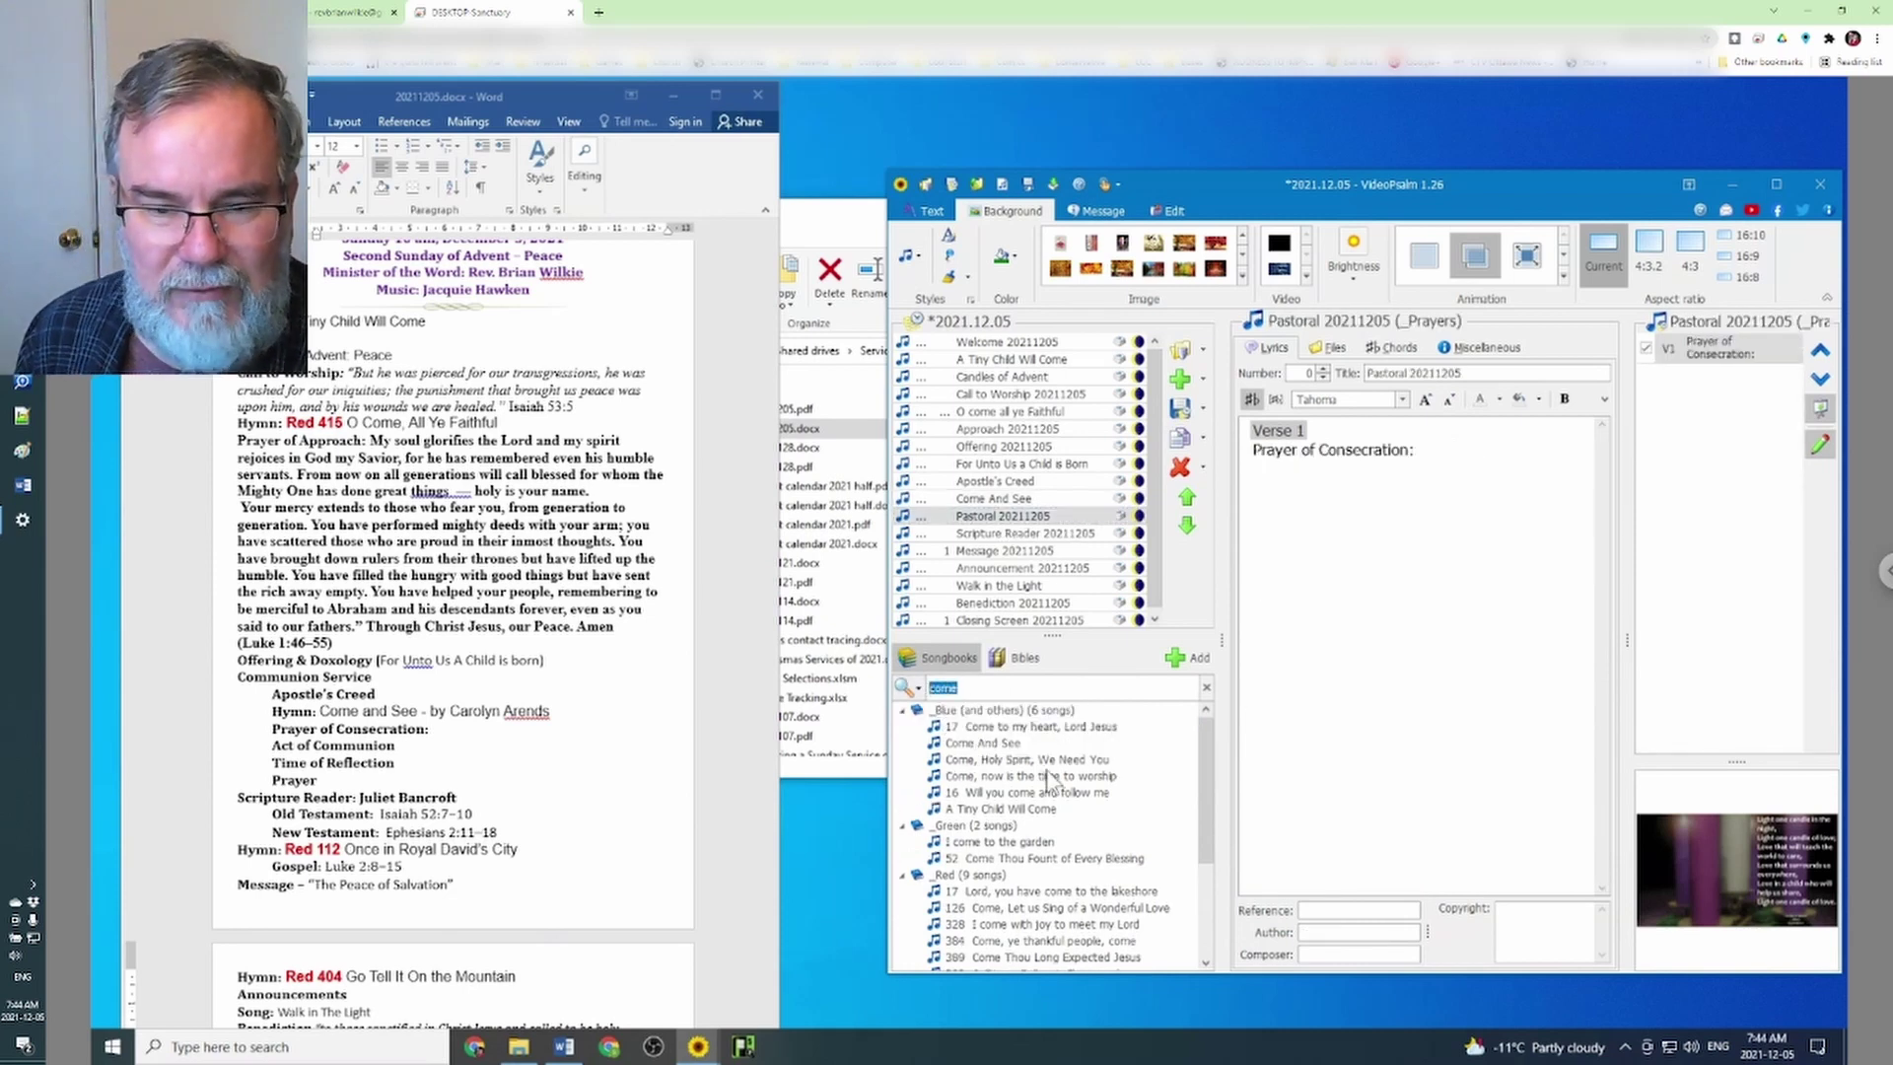
type("co")
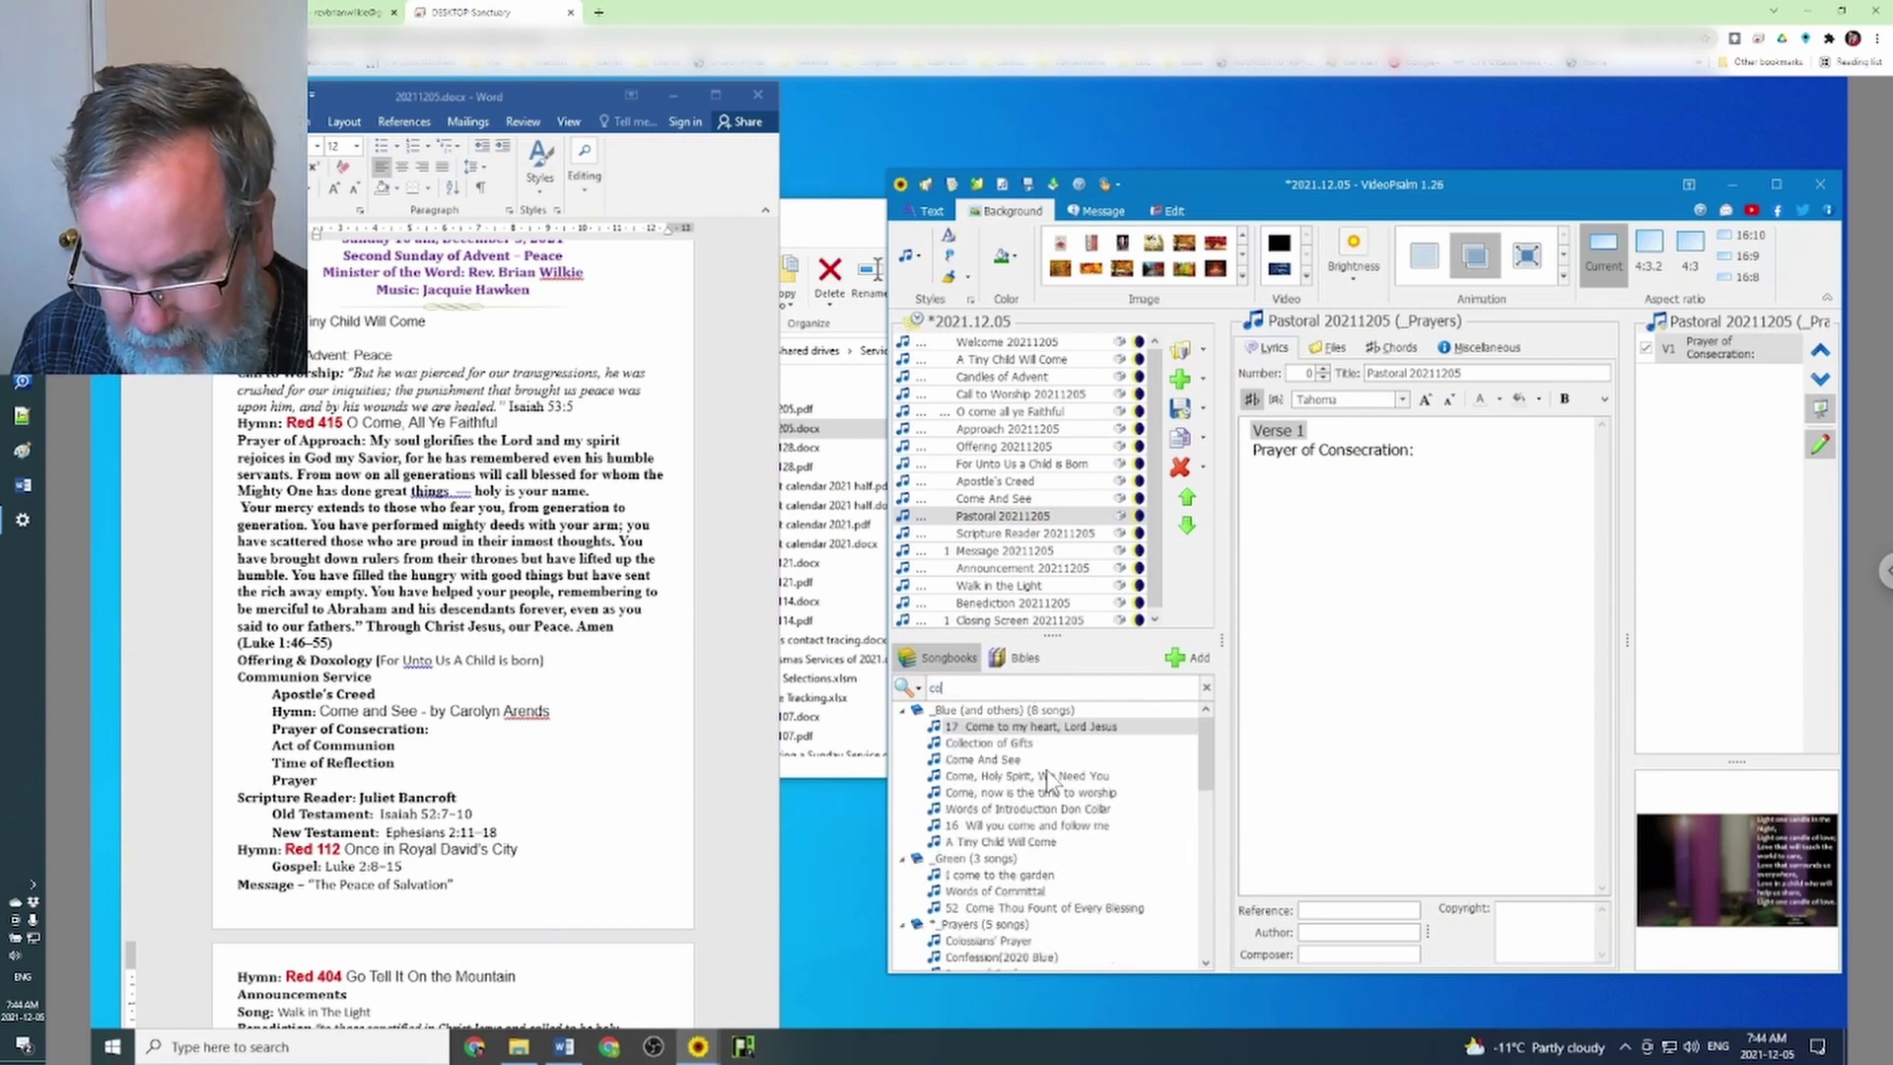
type("mu")
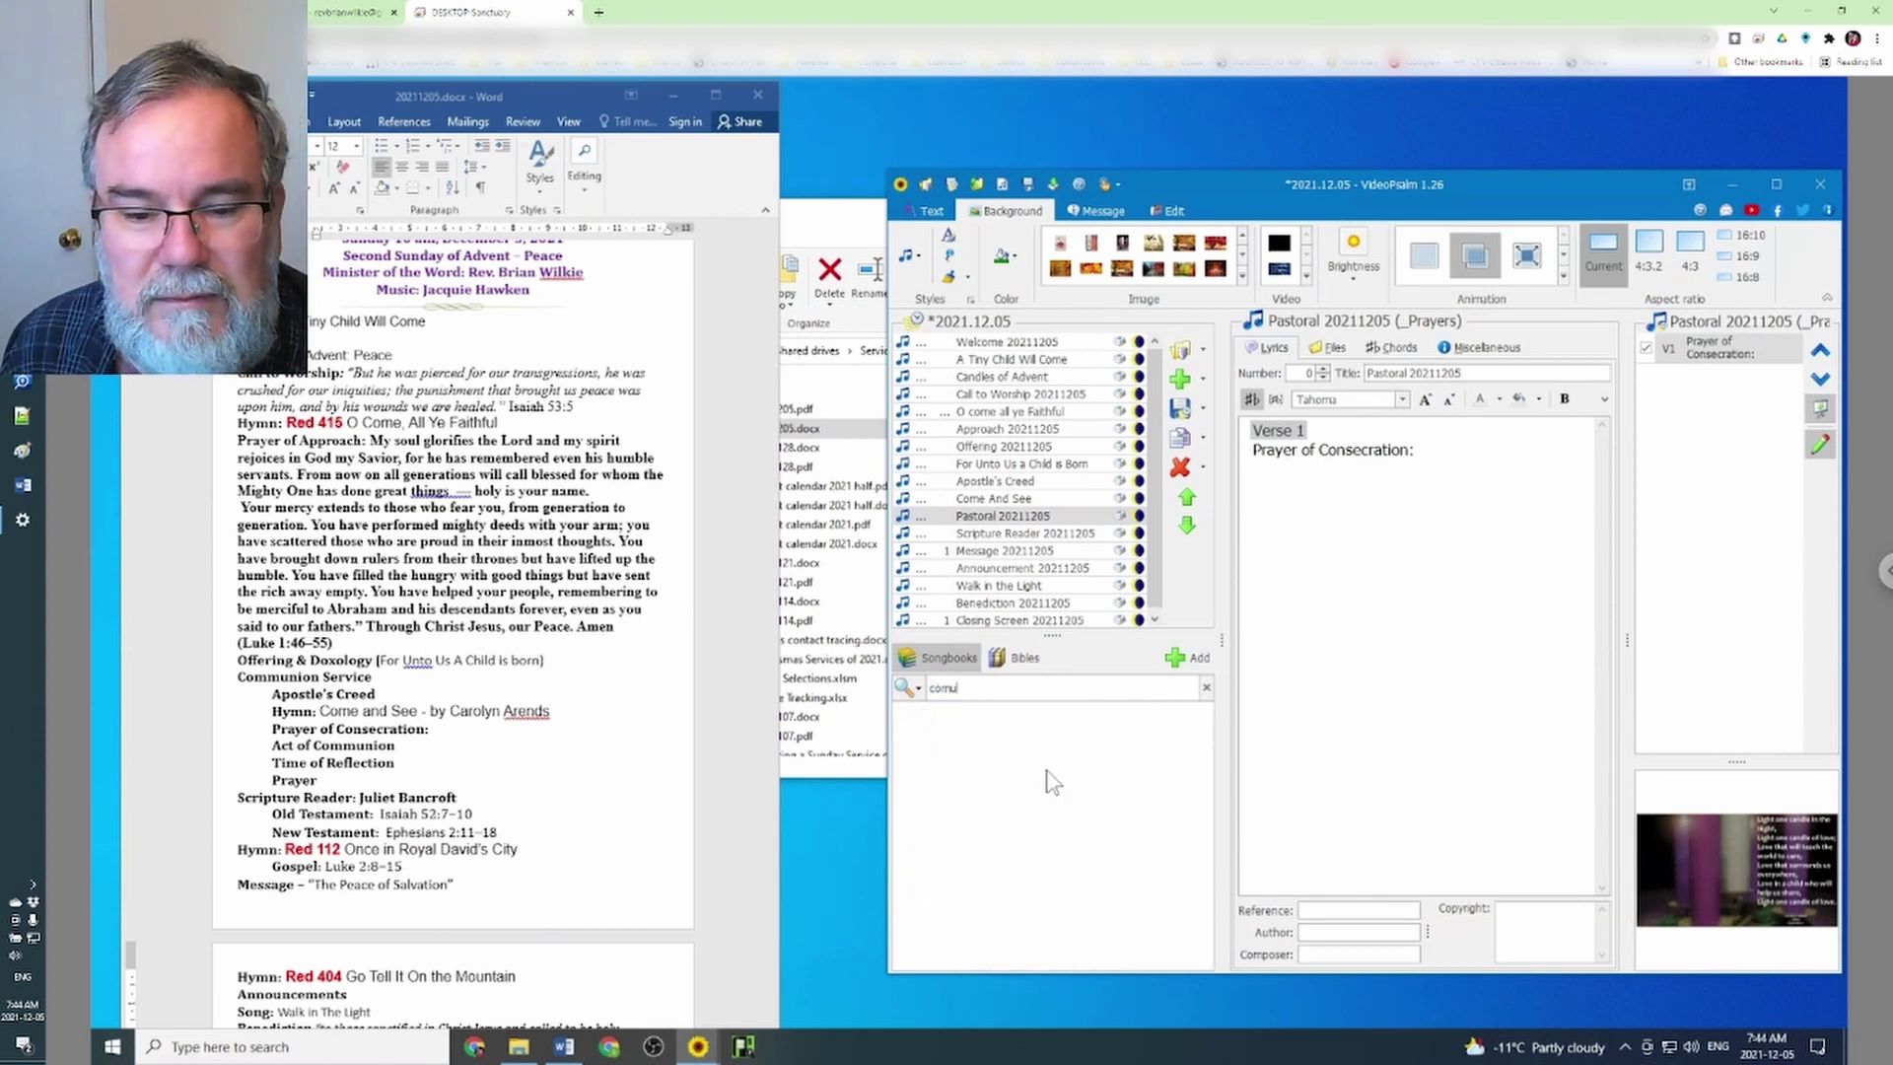
key("BackSpace")
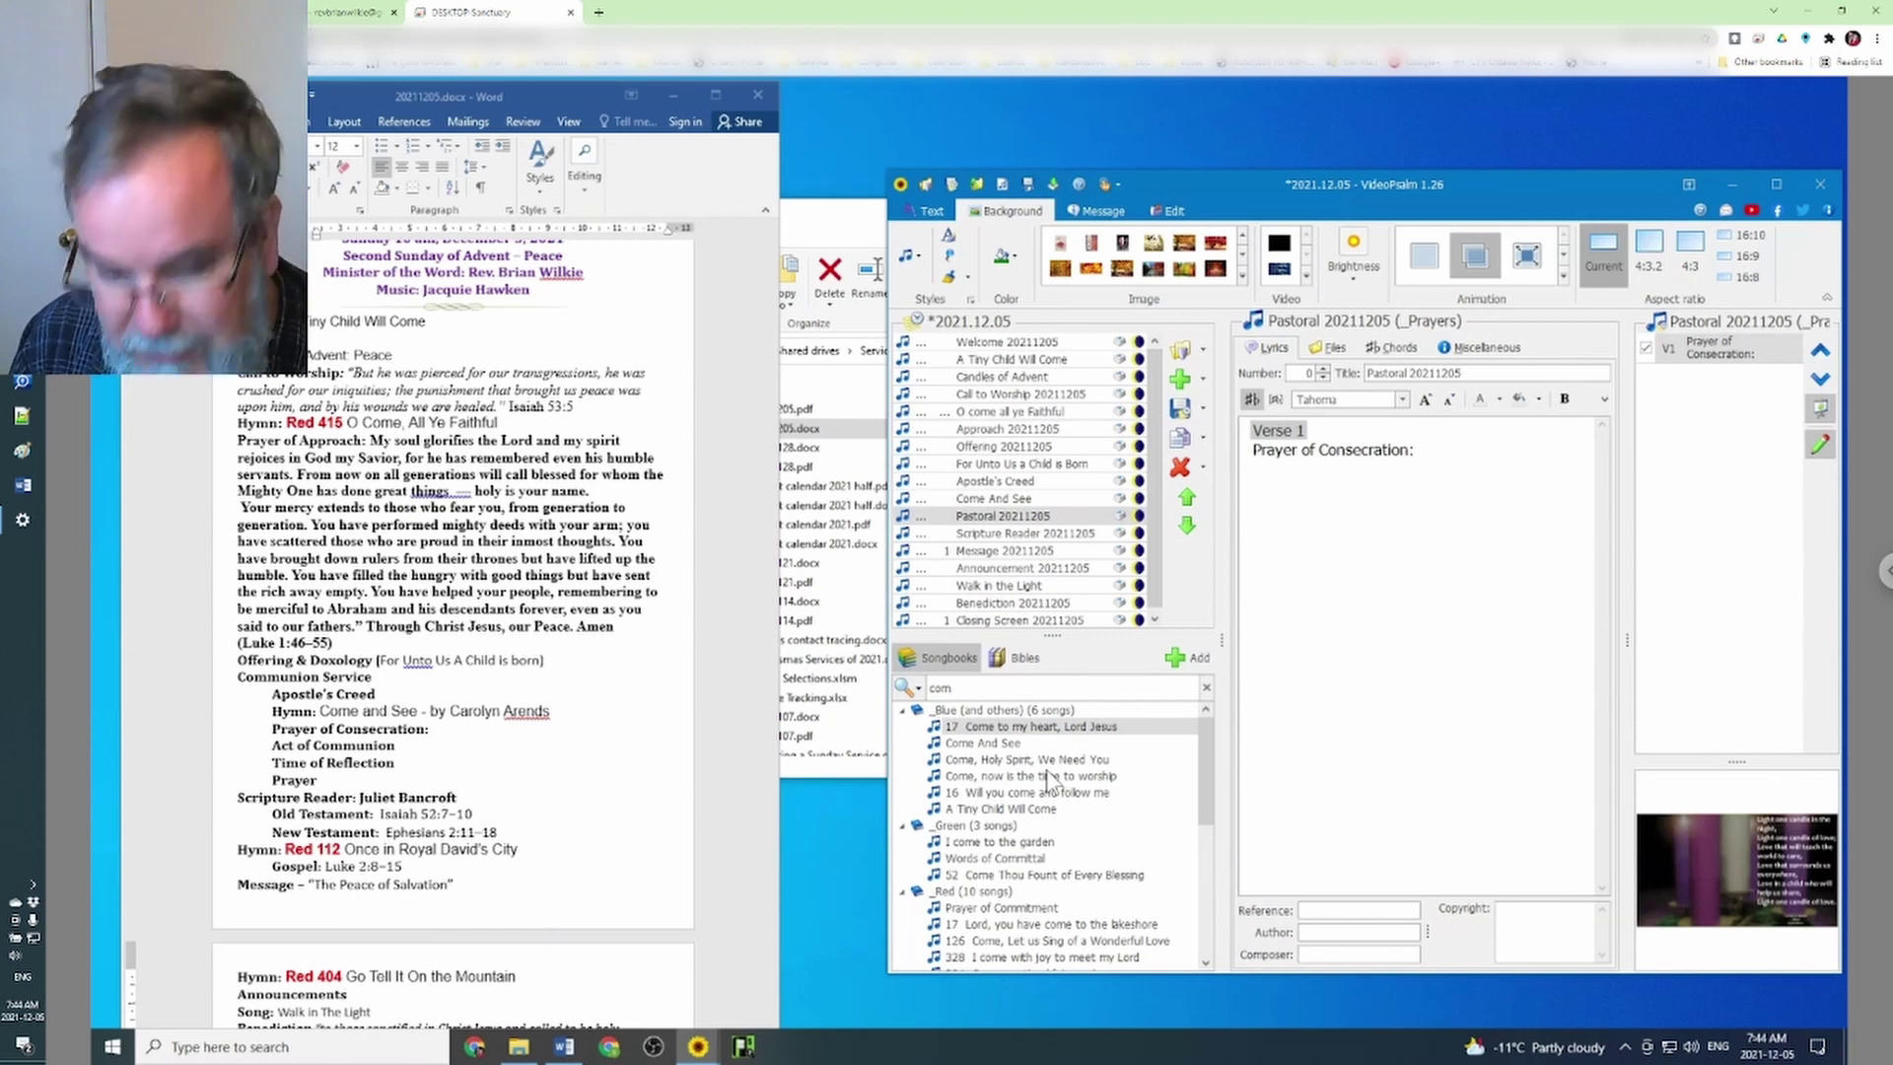
type("mi")
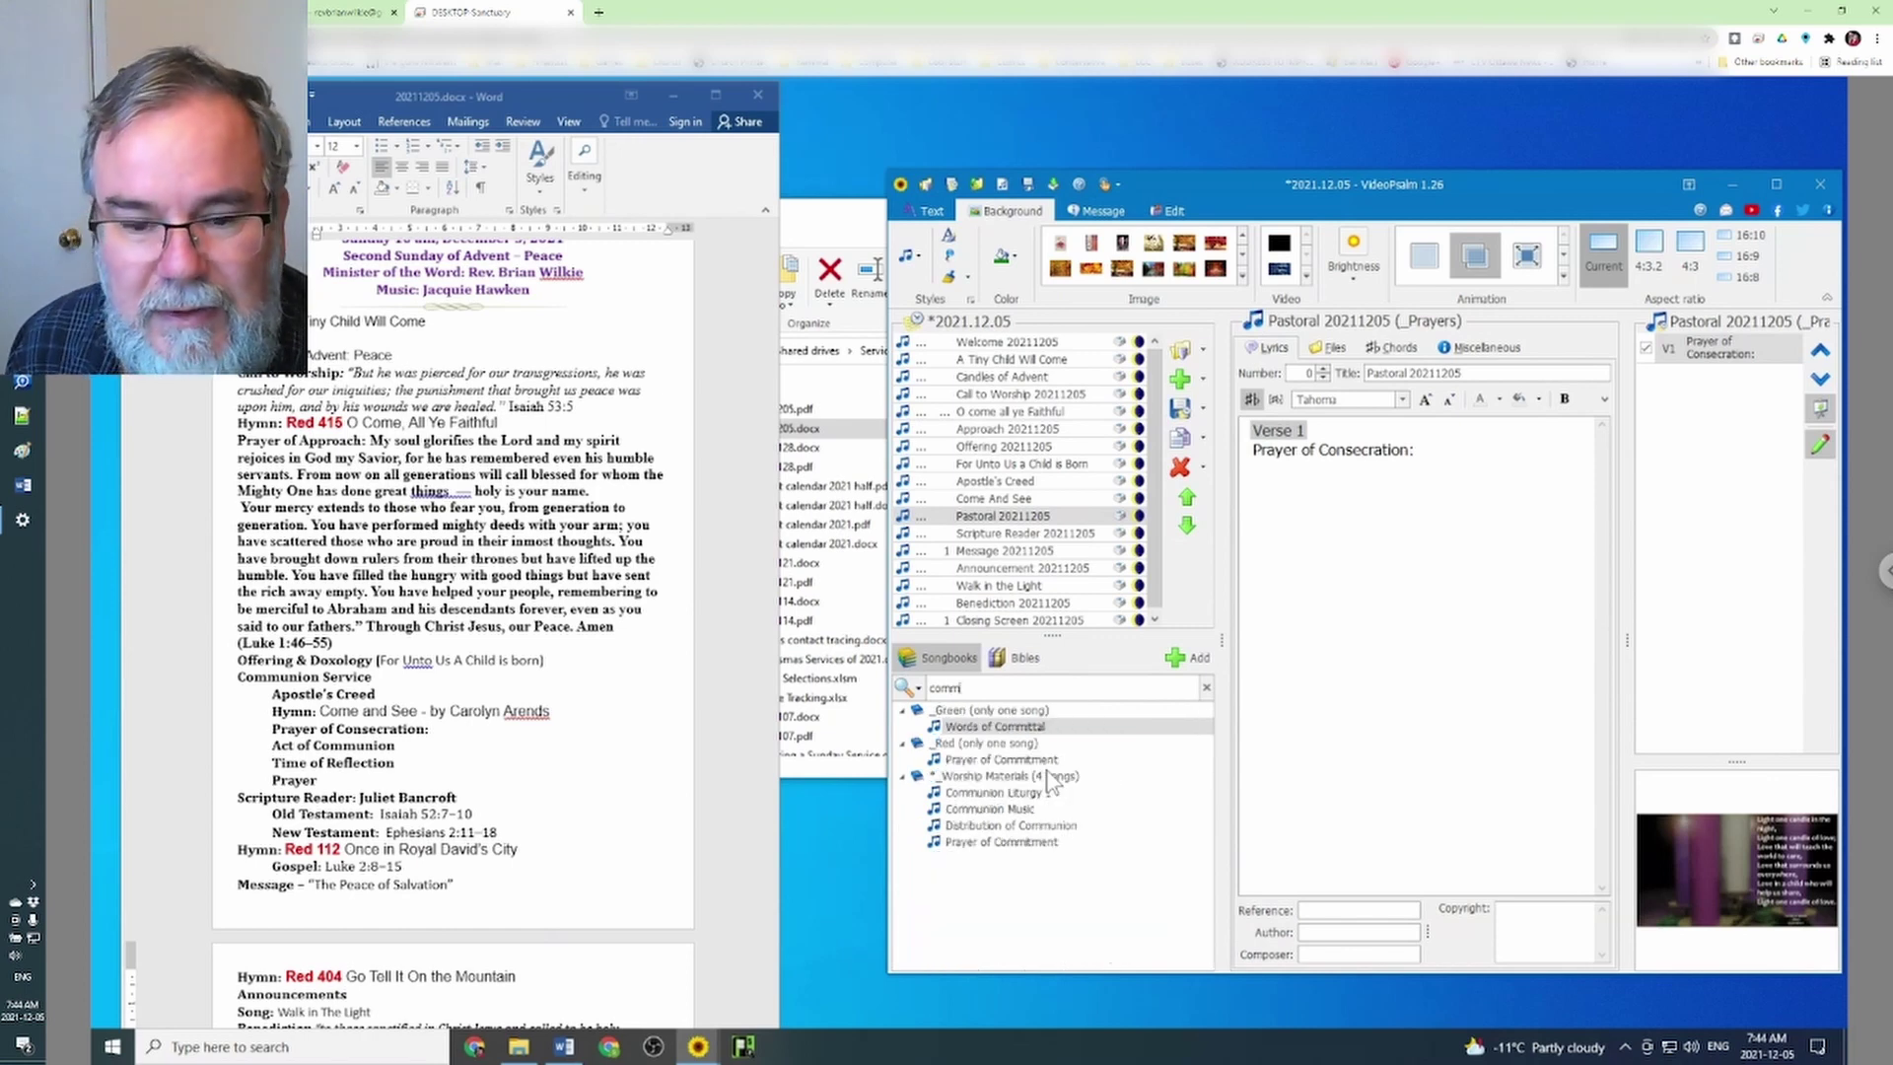
left_click(1008, 828)
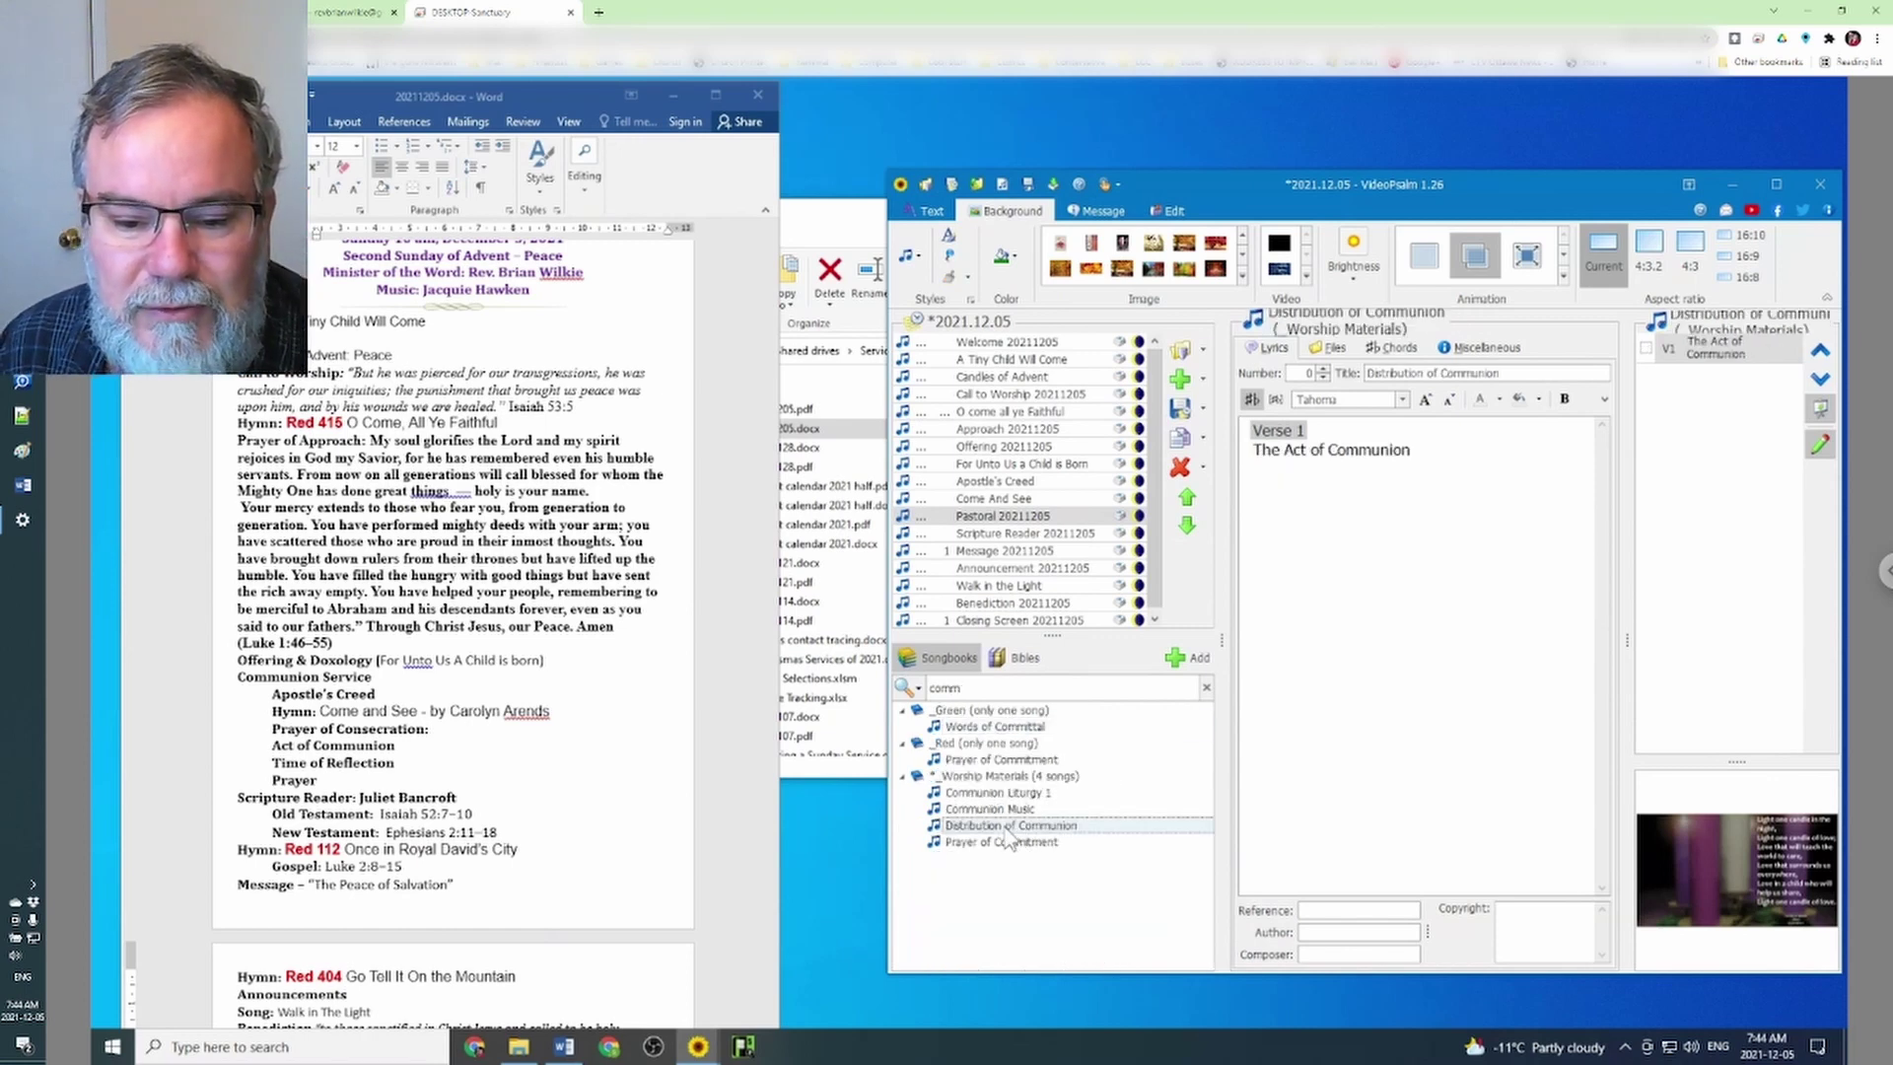
left_click(1191, 668)
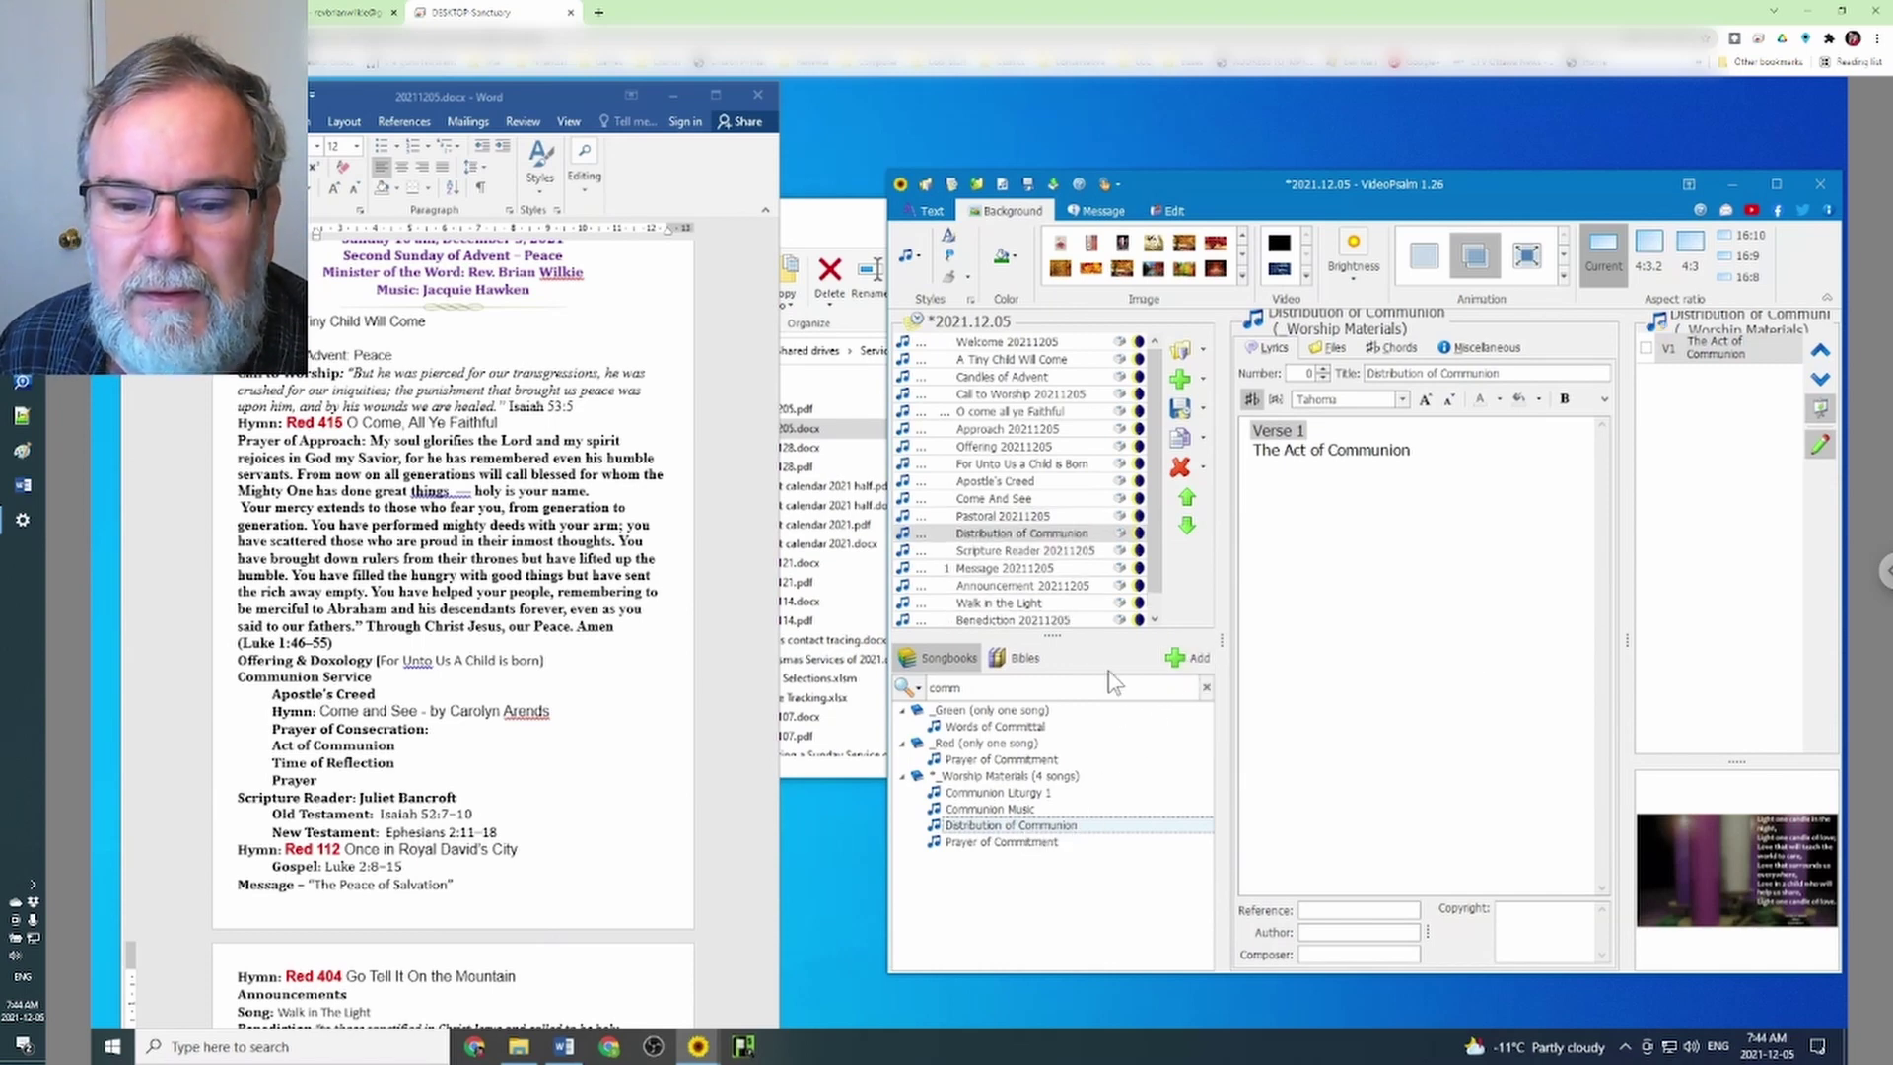
left_click(1055, 534)
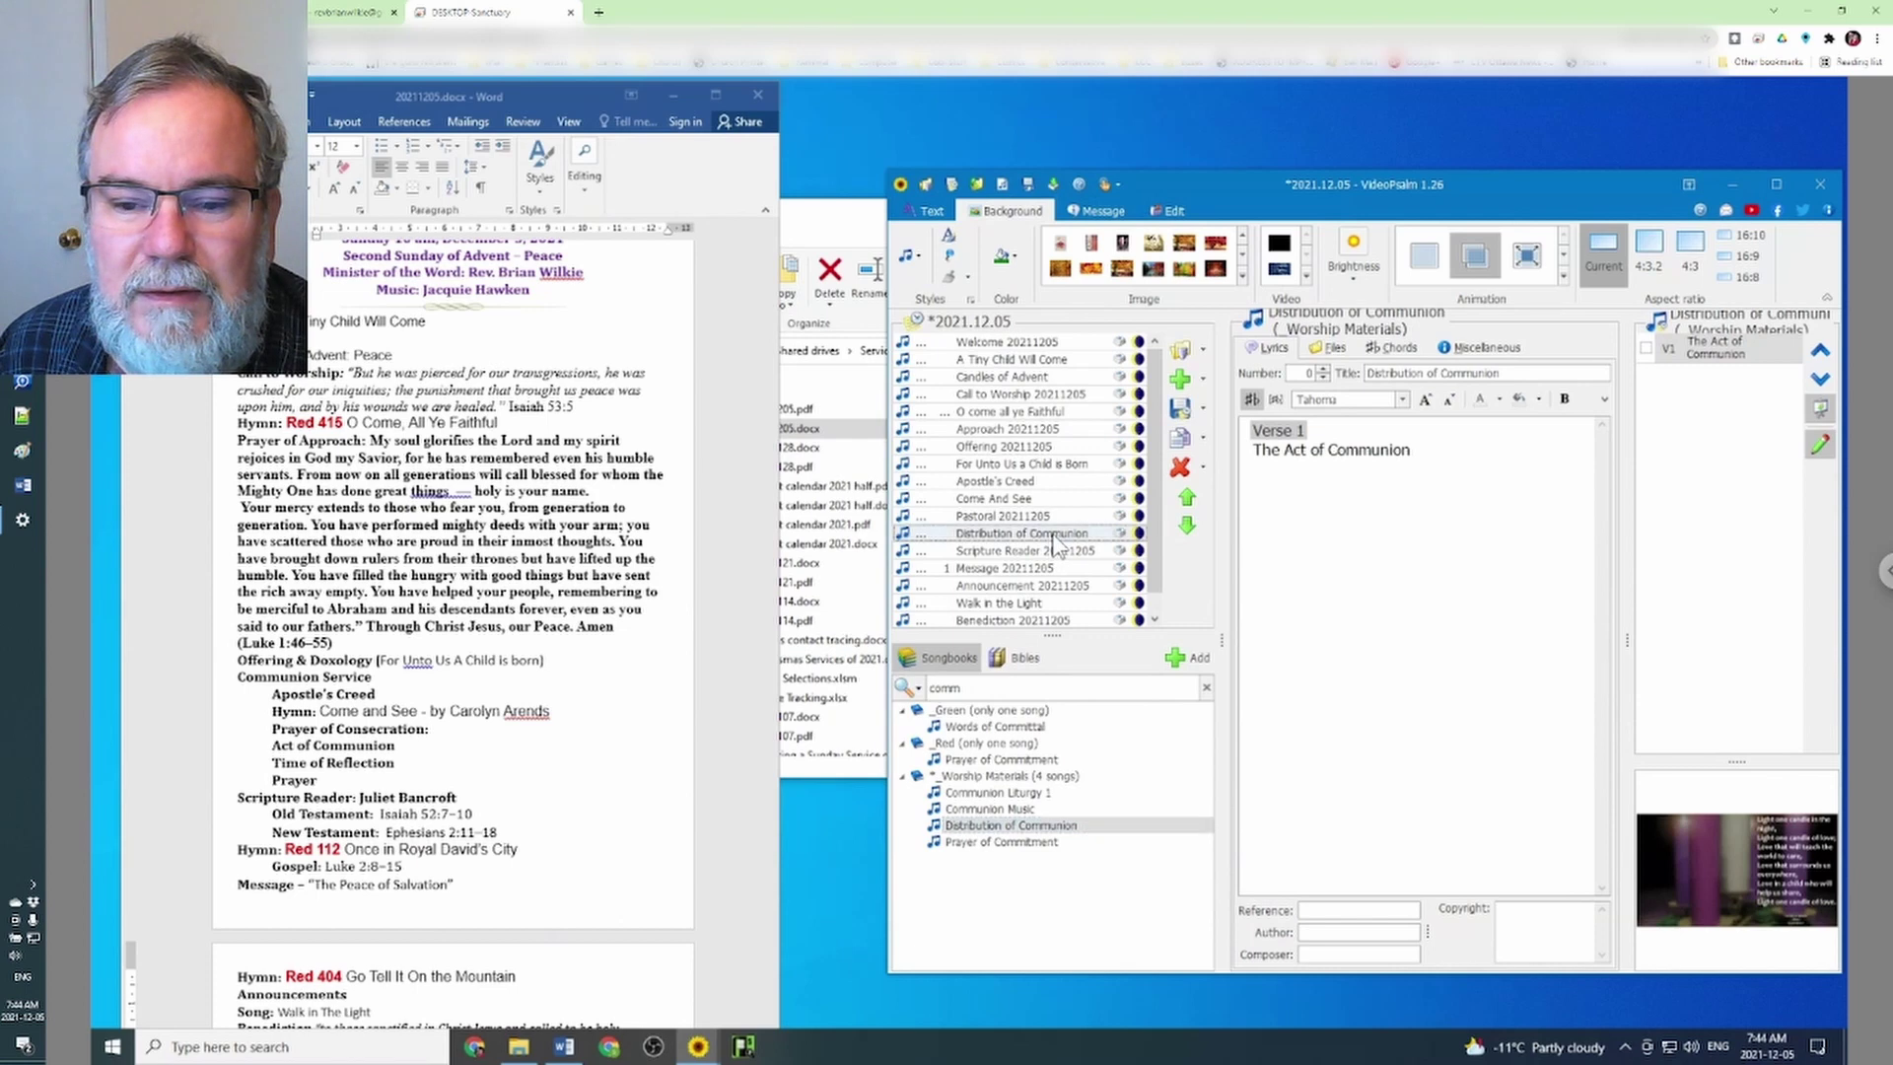
left_click(1040, 515)
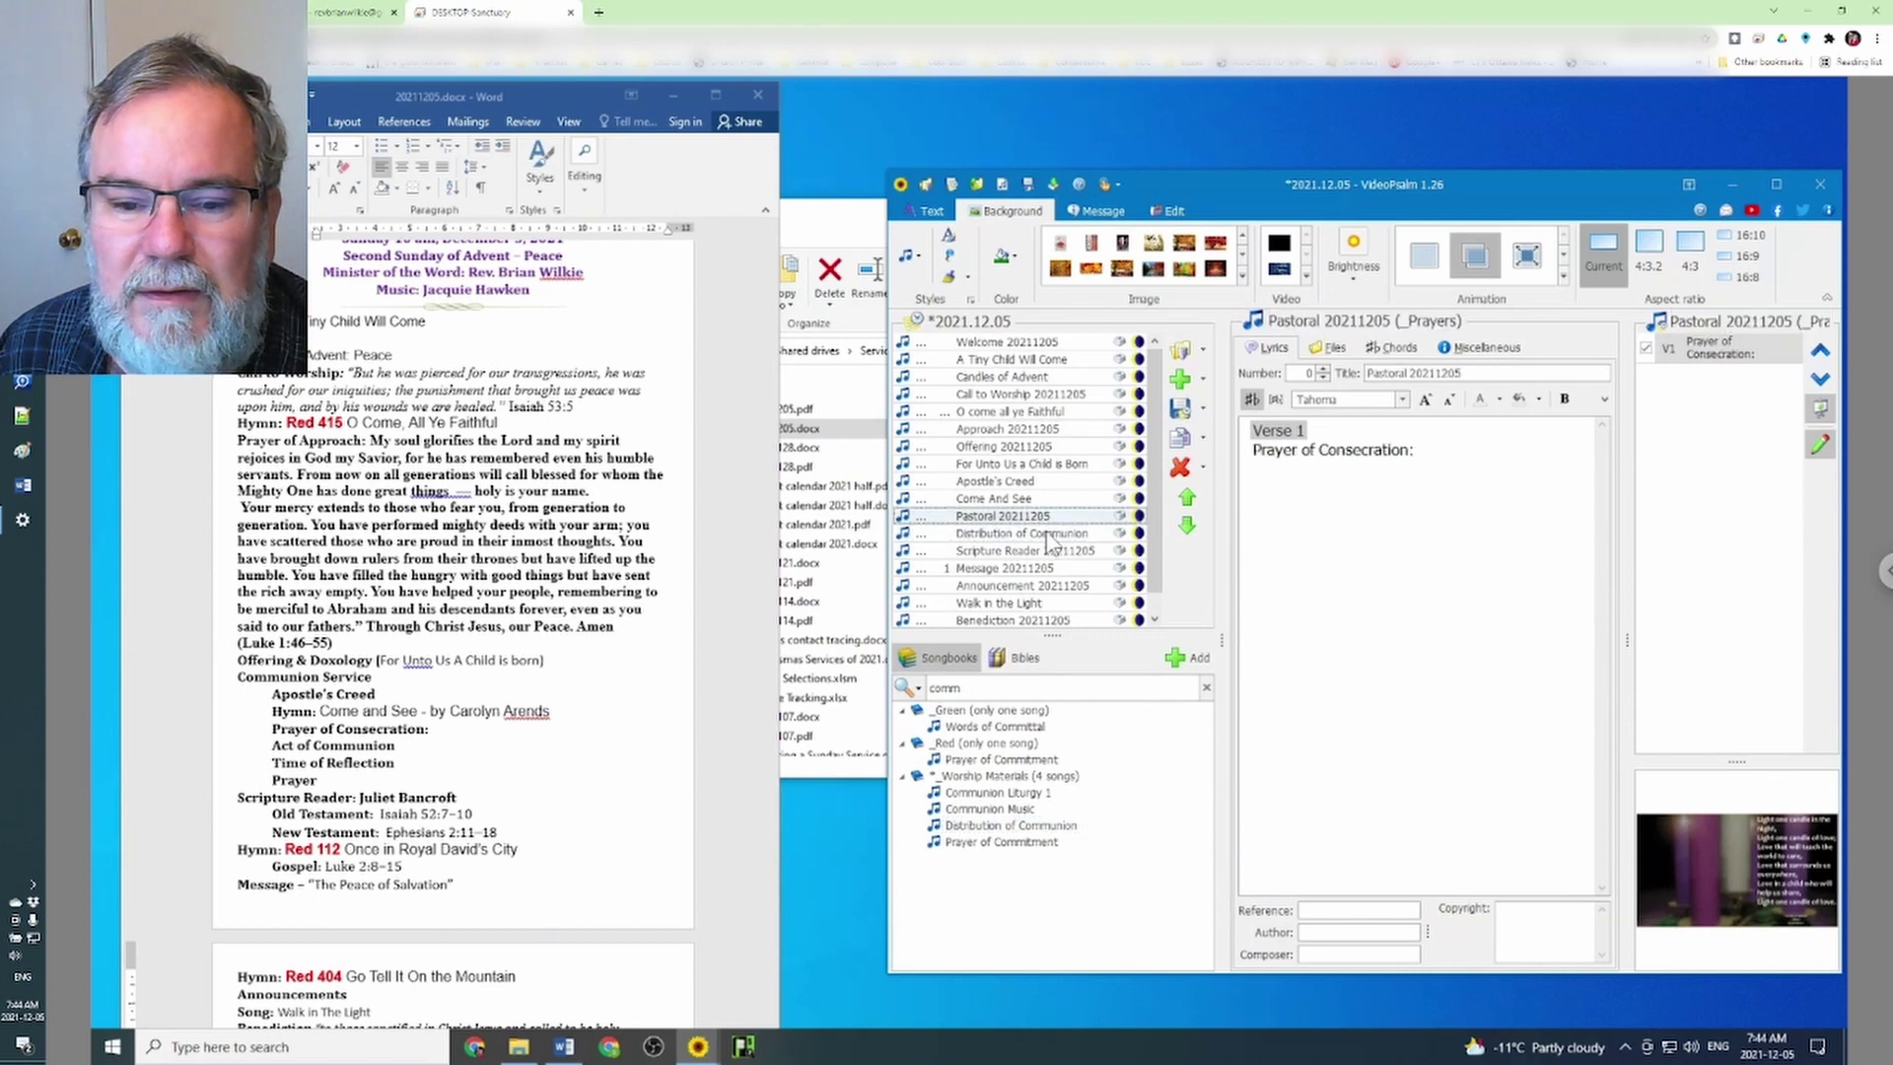
left_click(1053, 534)
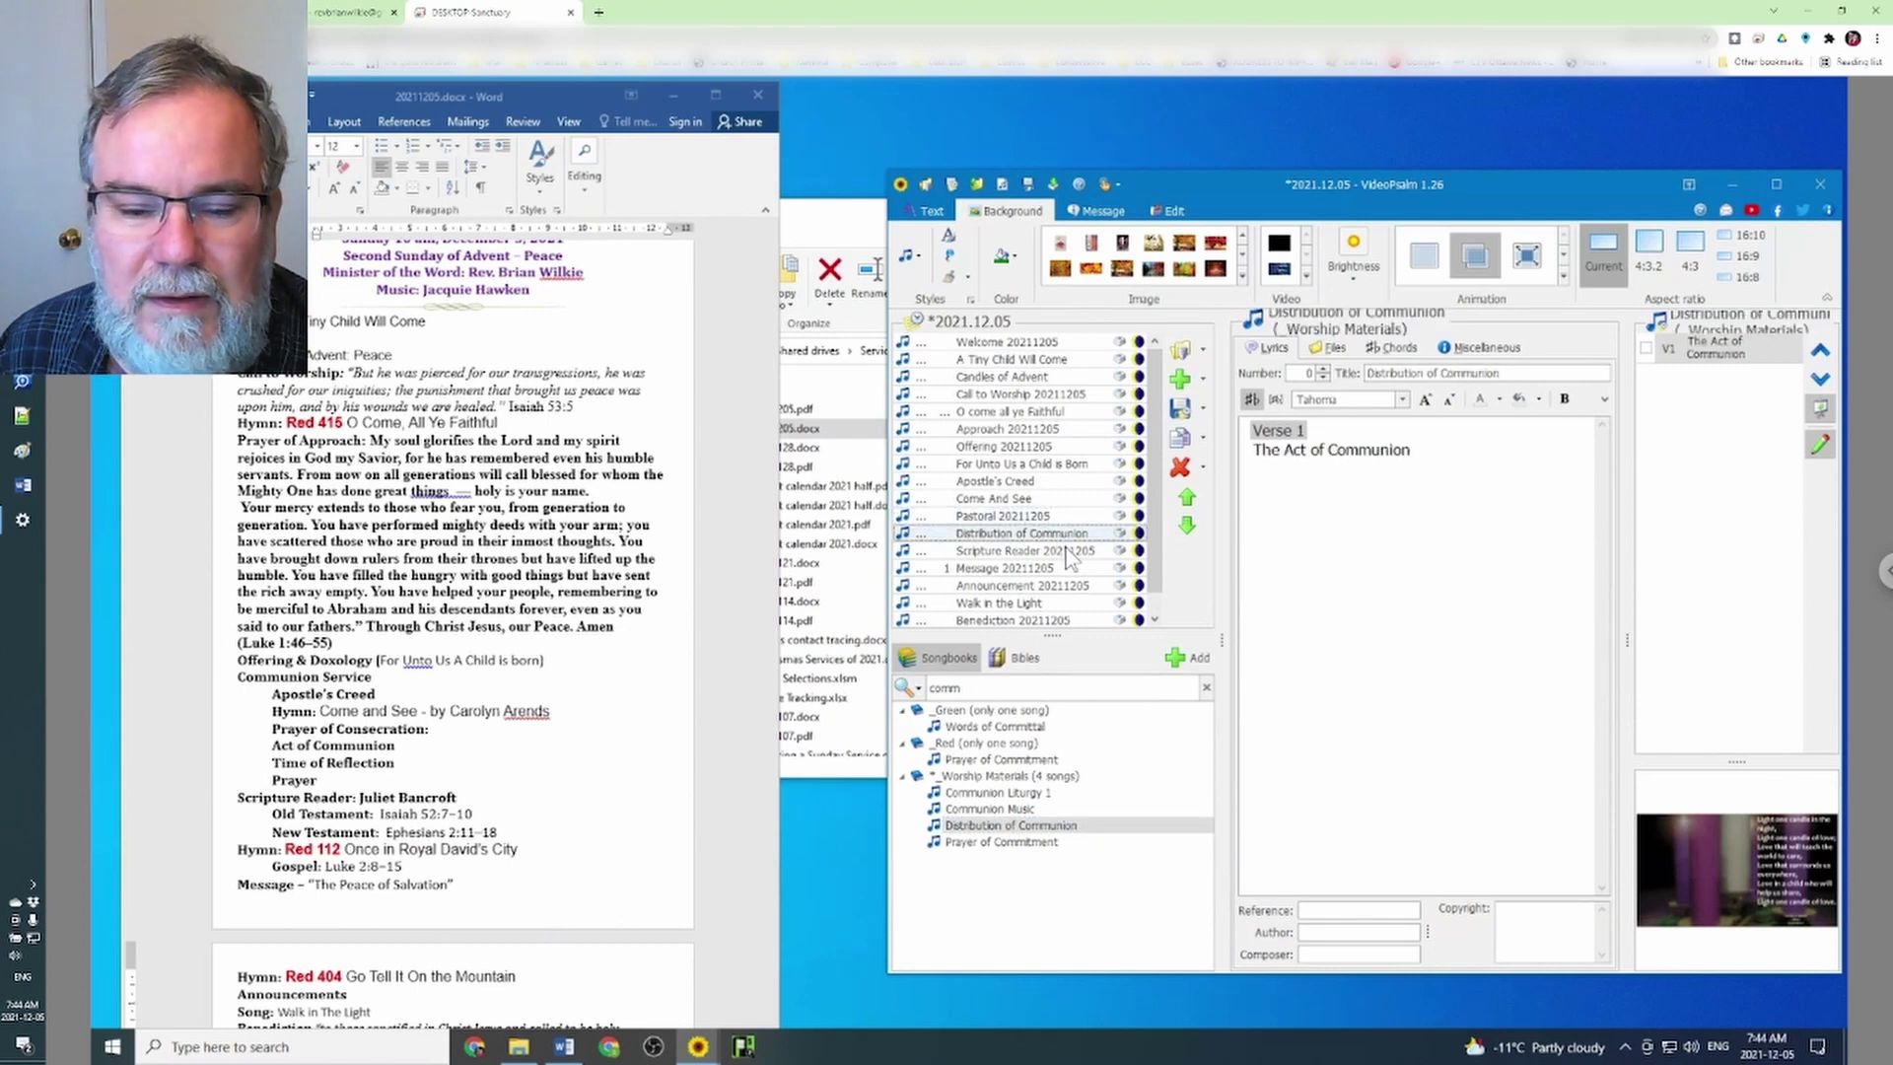
Add the Old Testament reading Isaiah 52:7-10 from the NIV Bible to the agenda directly after Scripture Reader 20211205
left_click(1070, 552)
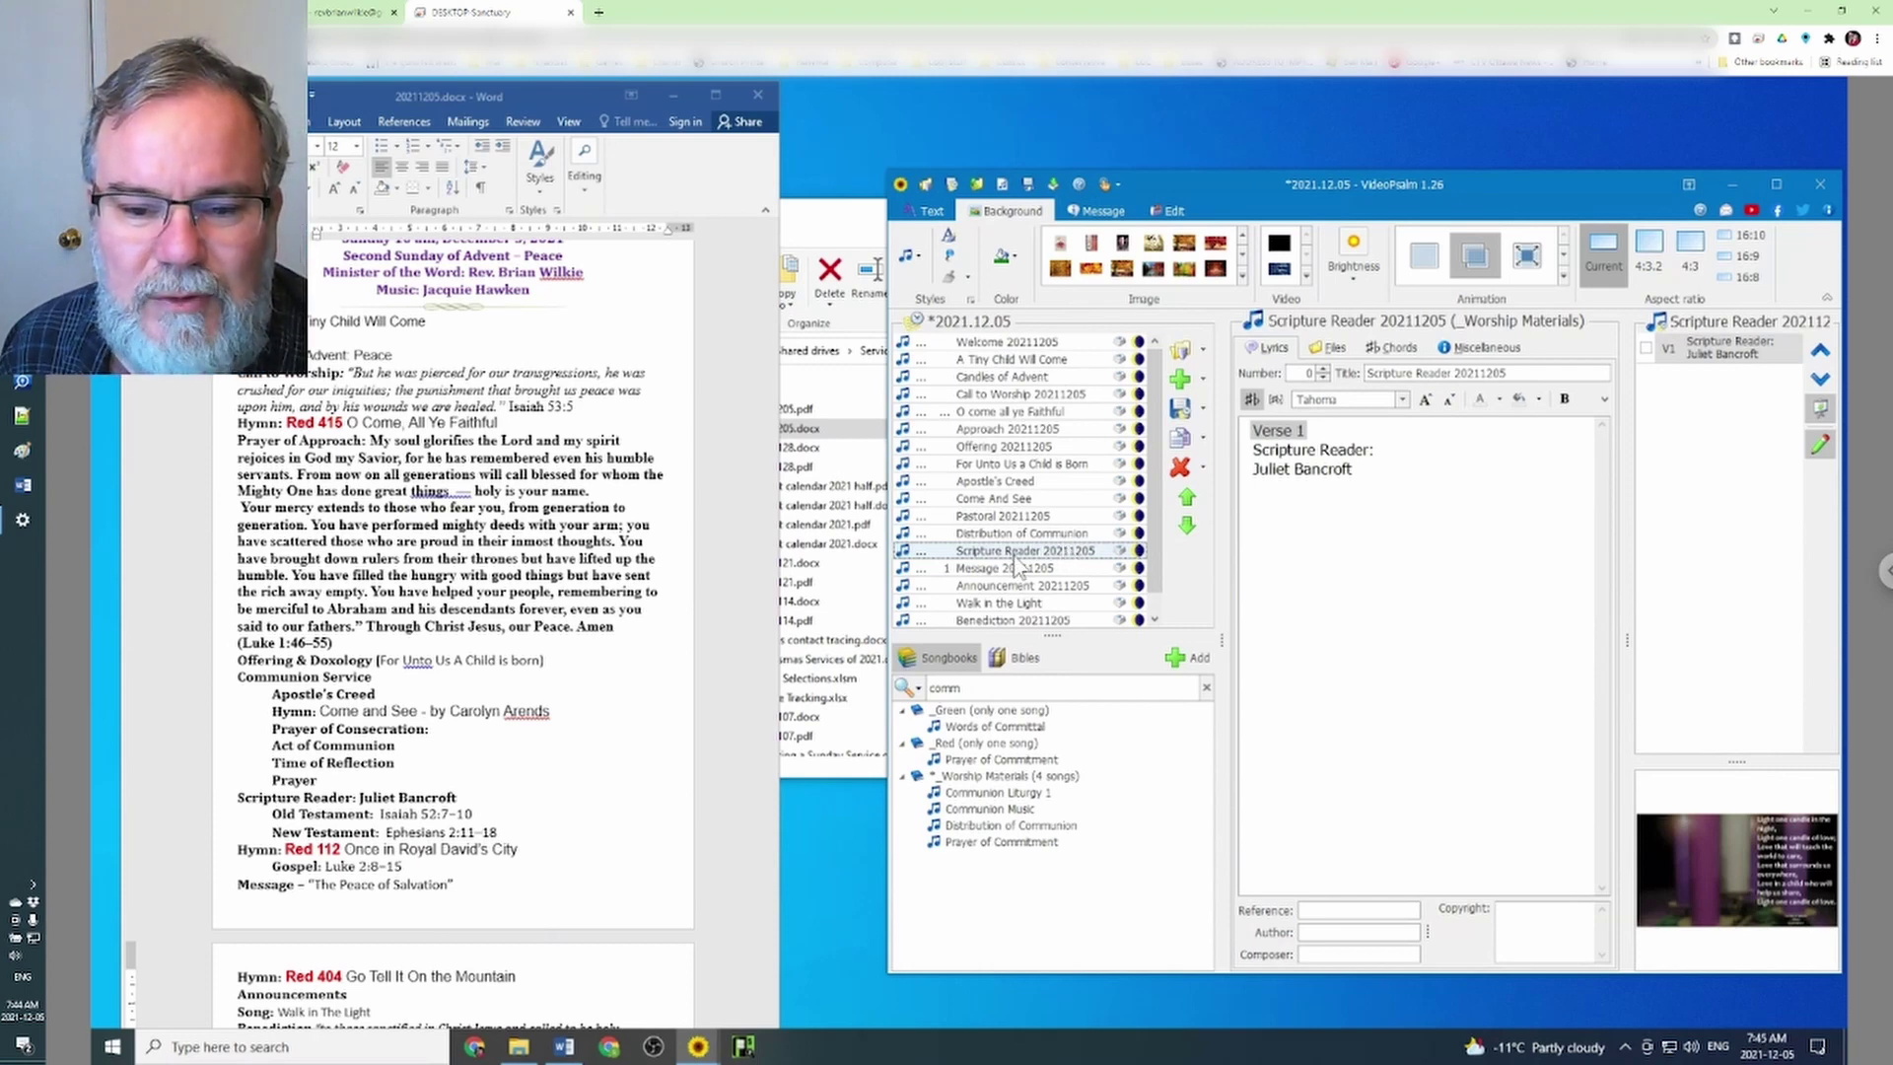
left_click(1025, 657)
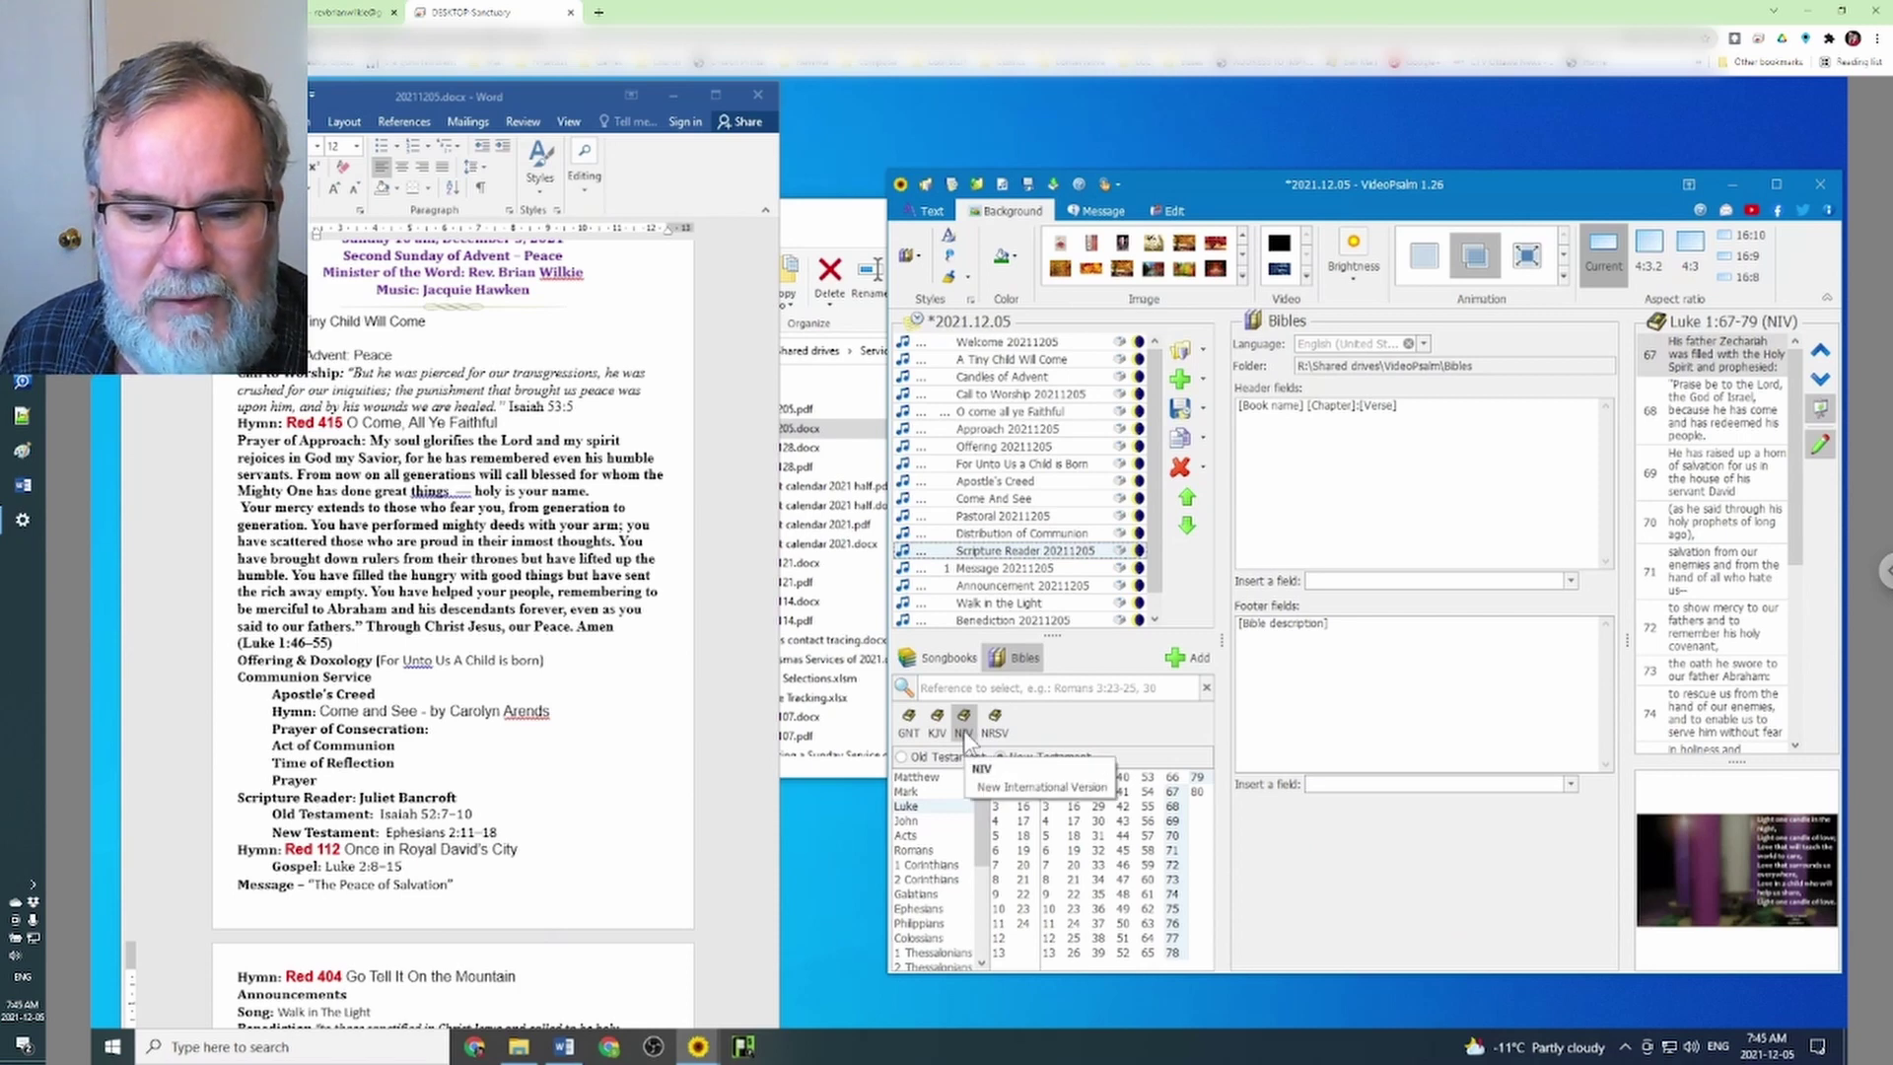
left_click(902, 758)
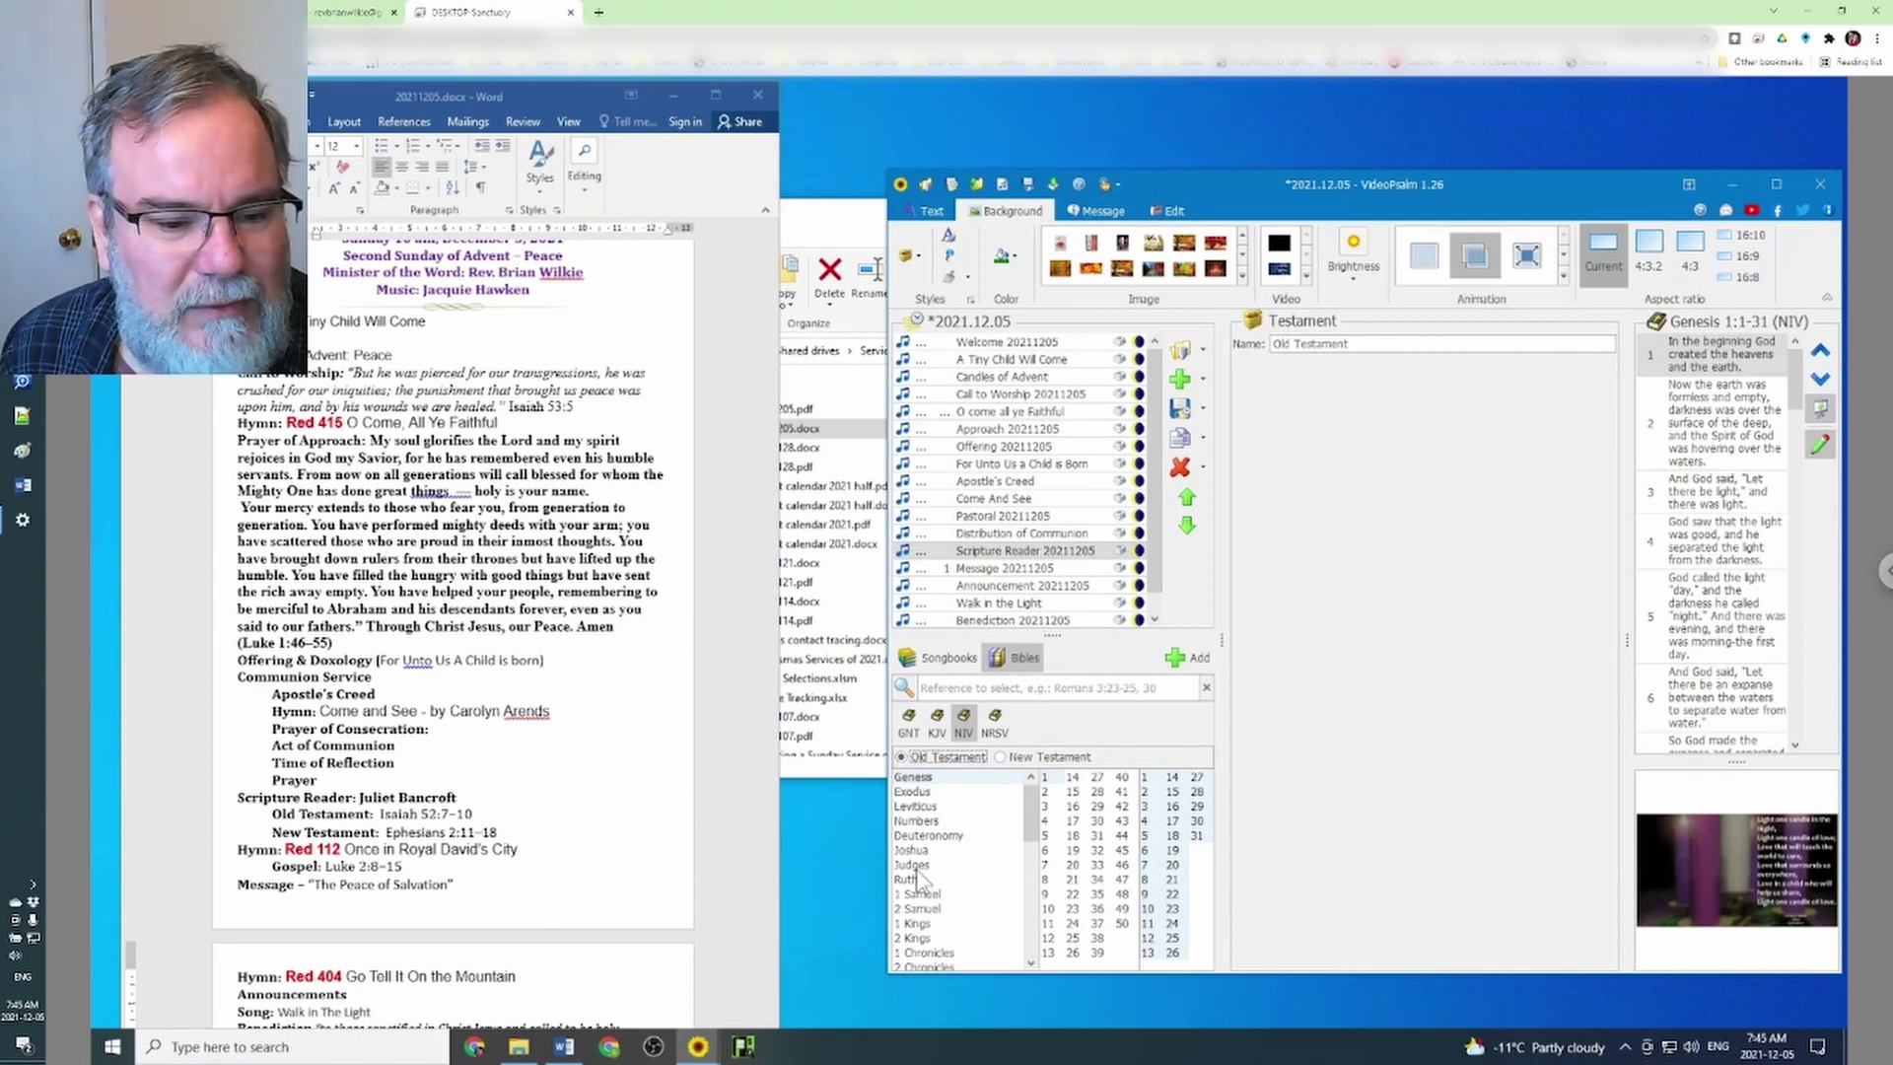
scroll(931, 873, "down", 4)
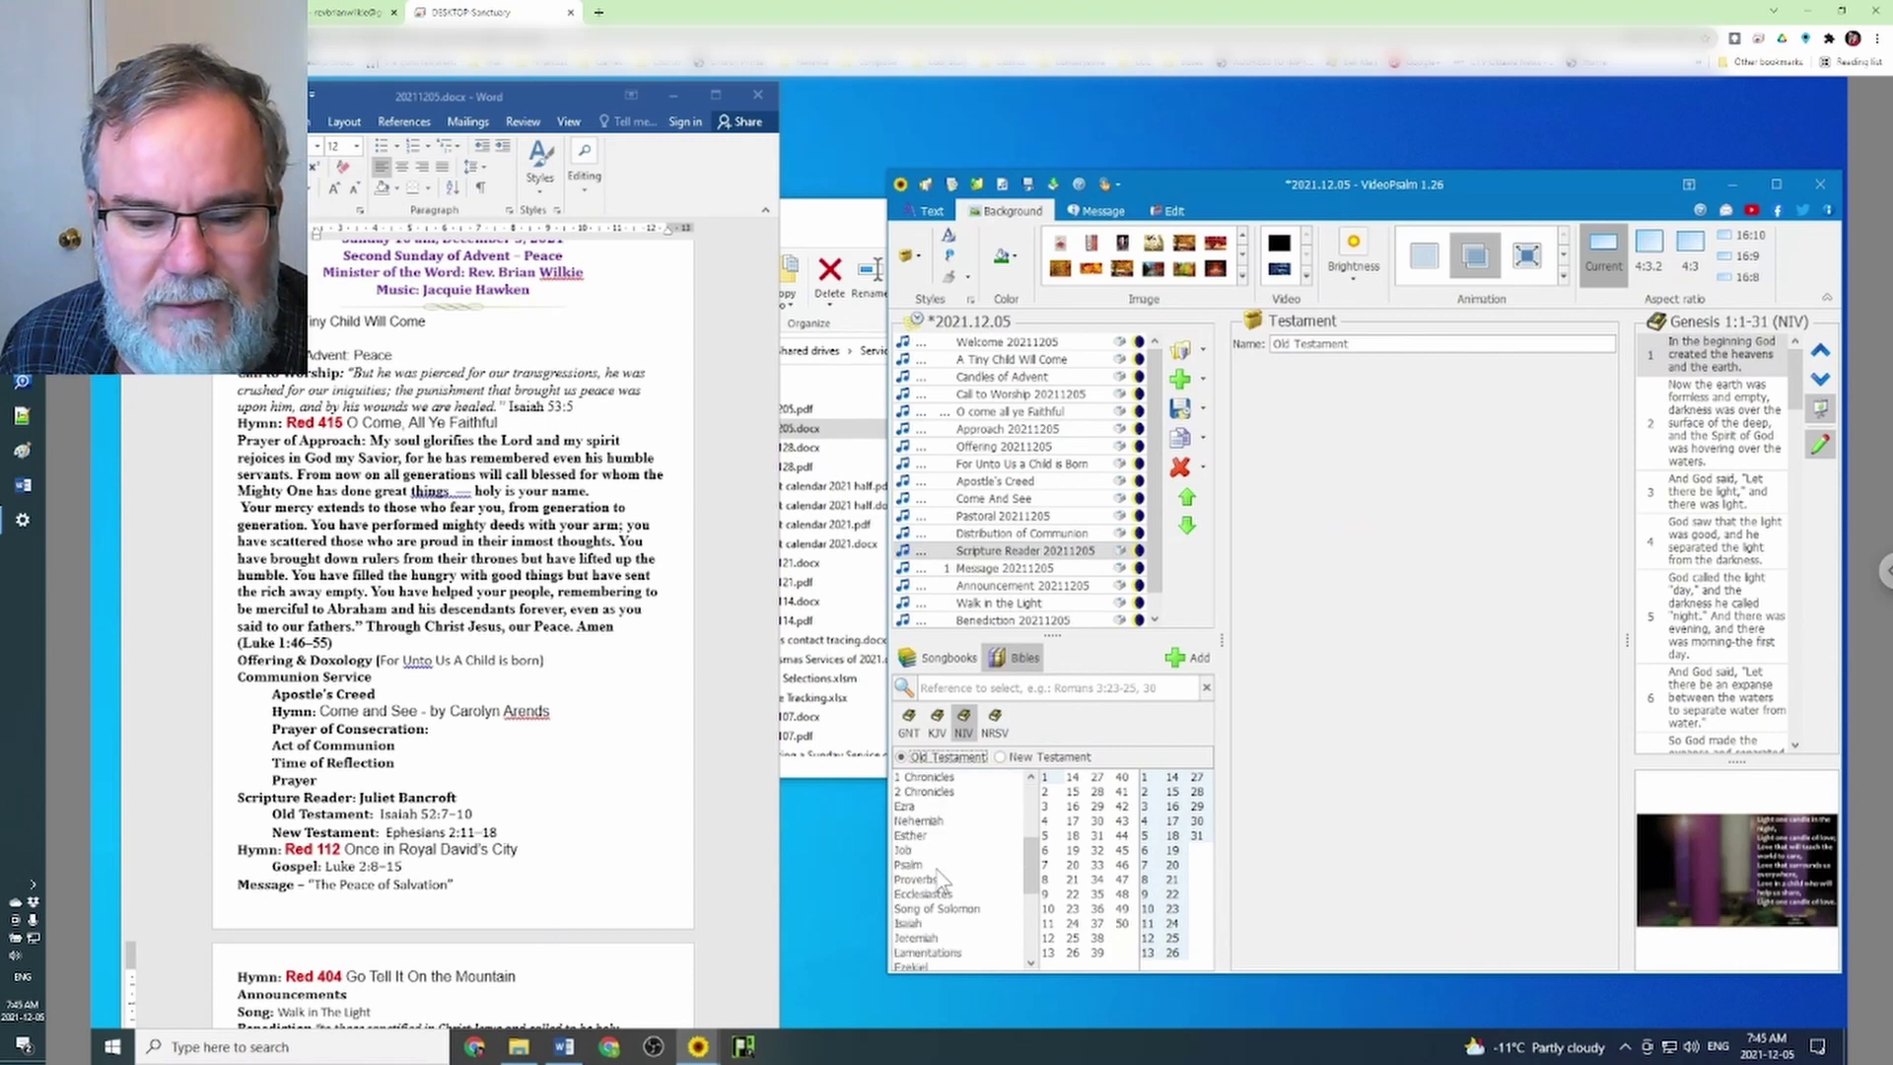
left_click(912, 924)
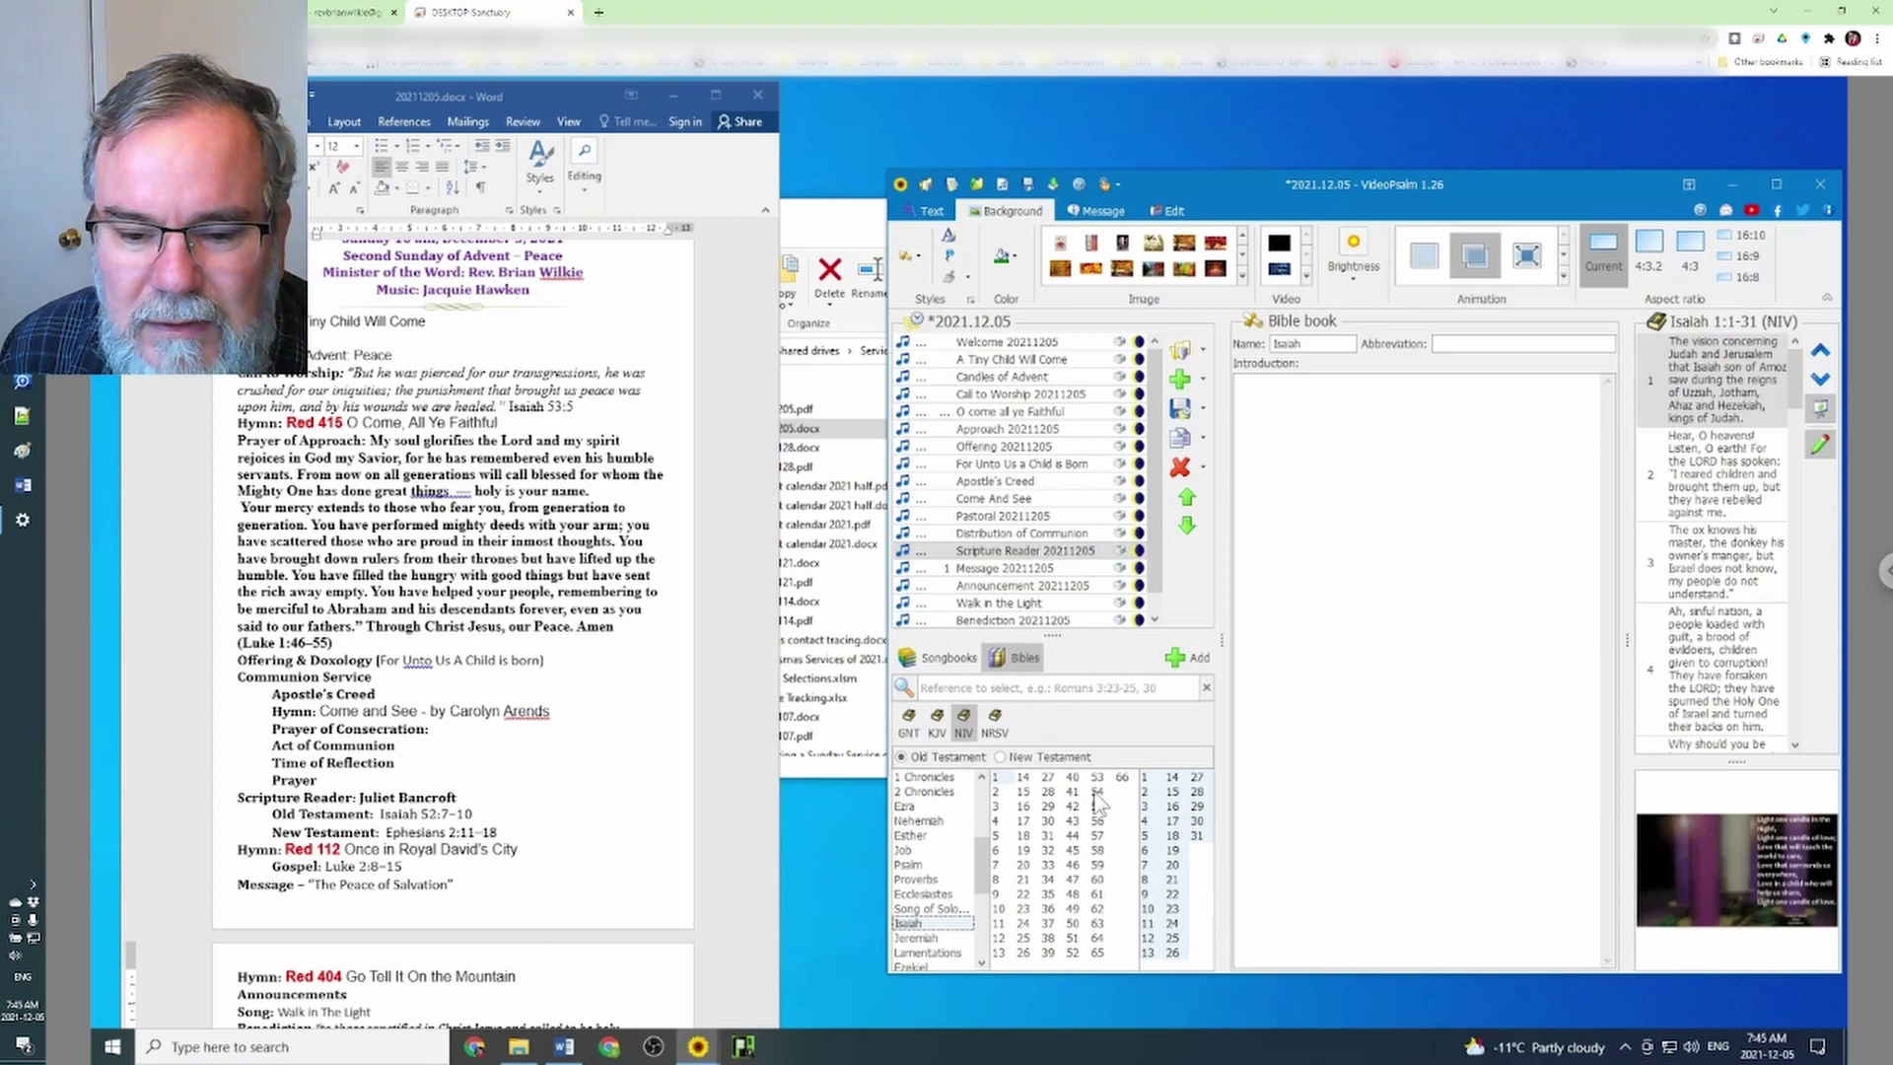
left_click(1074, 952)
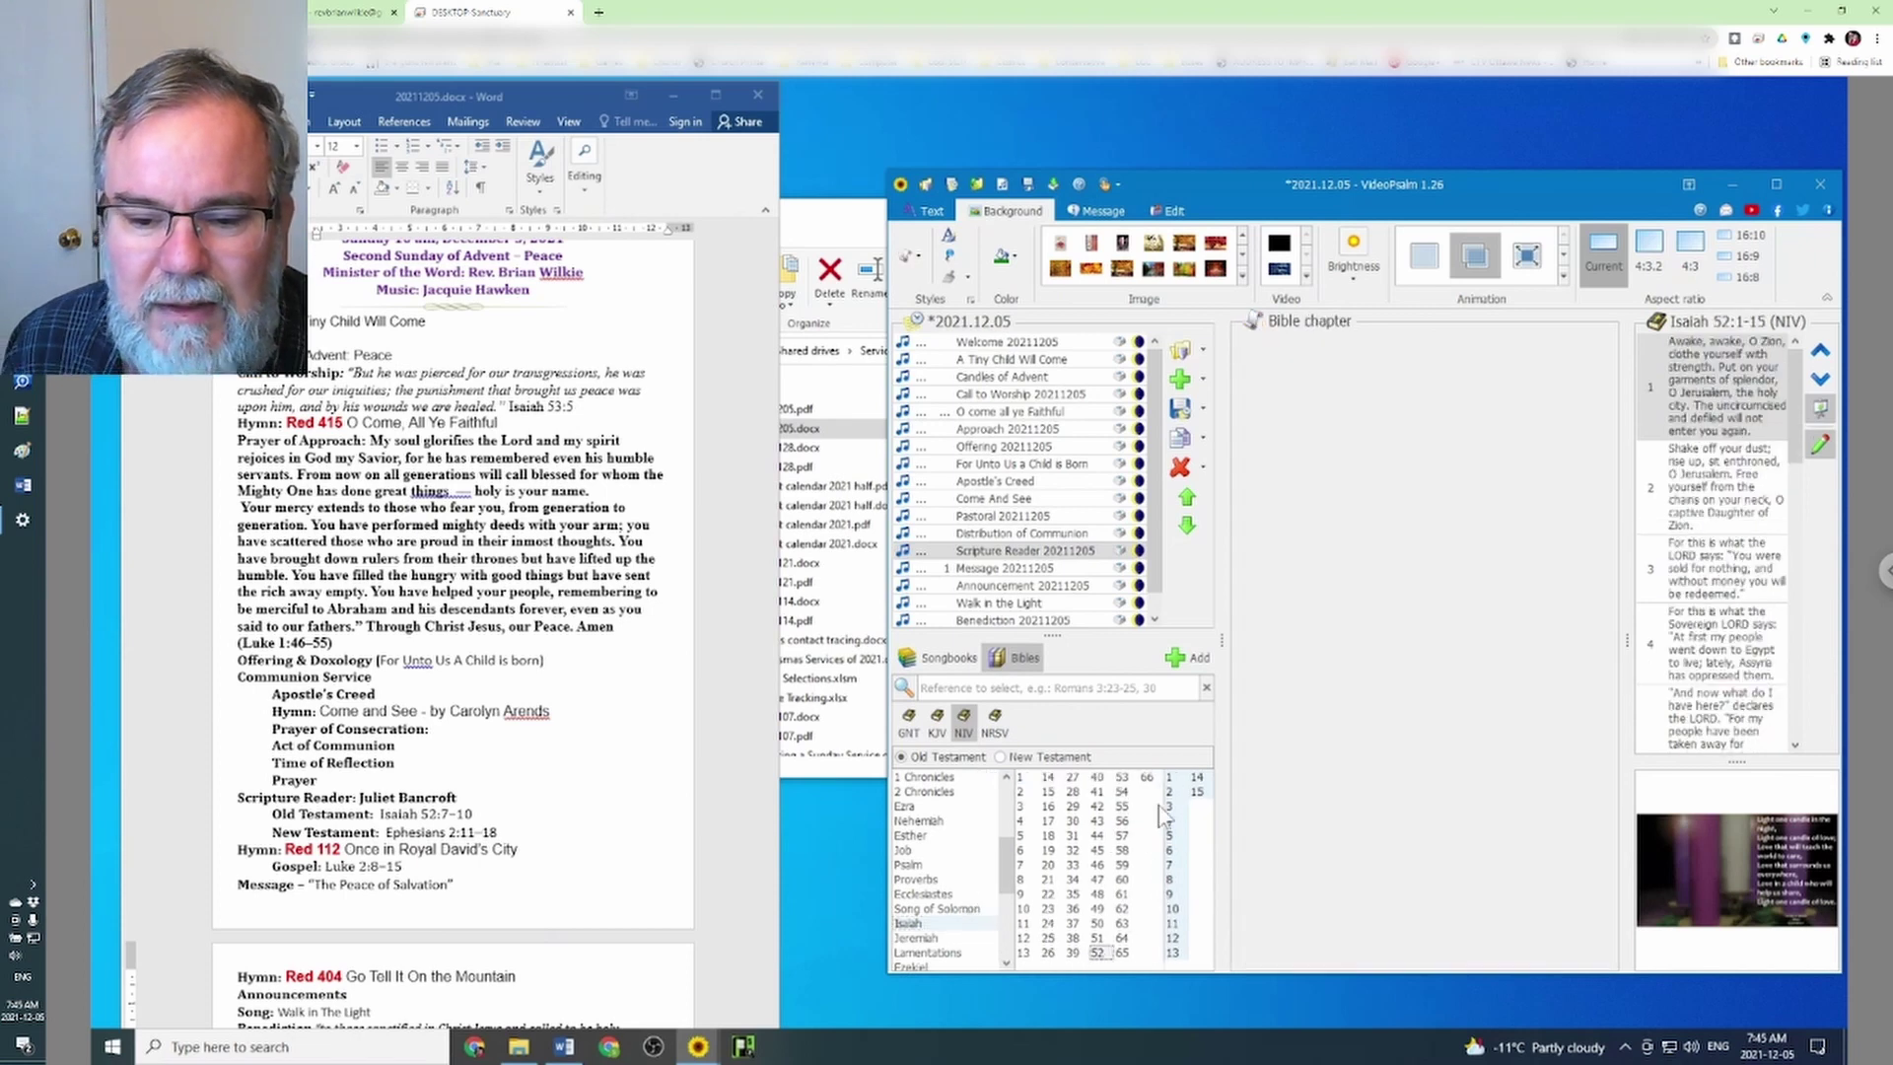
left_click(1173, 865)
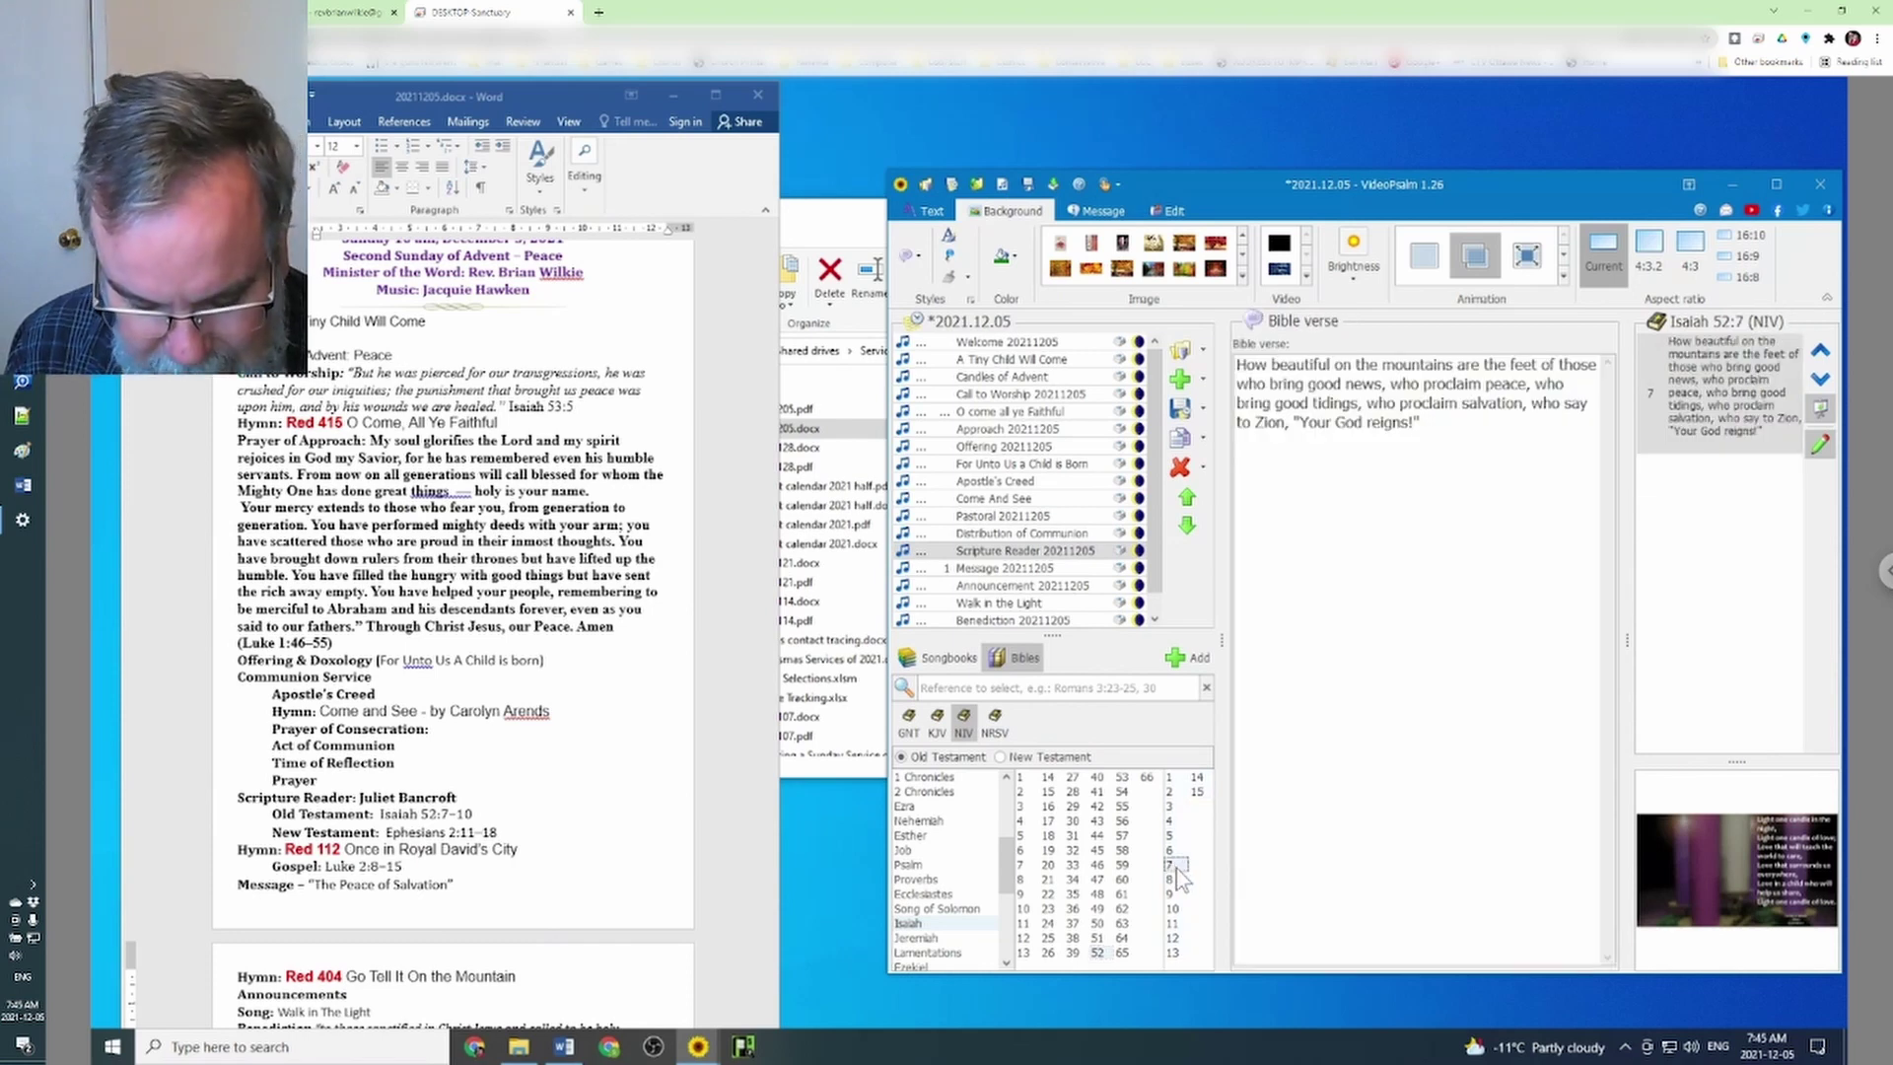
left_click_drag(1176, 868, 1175, 912)
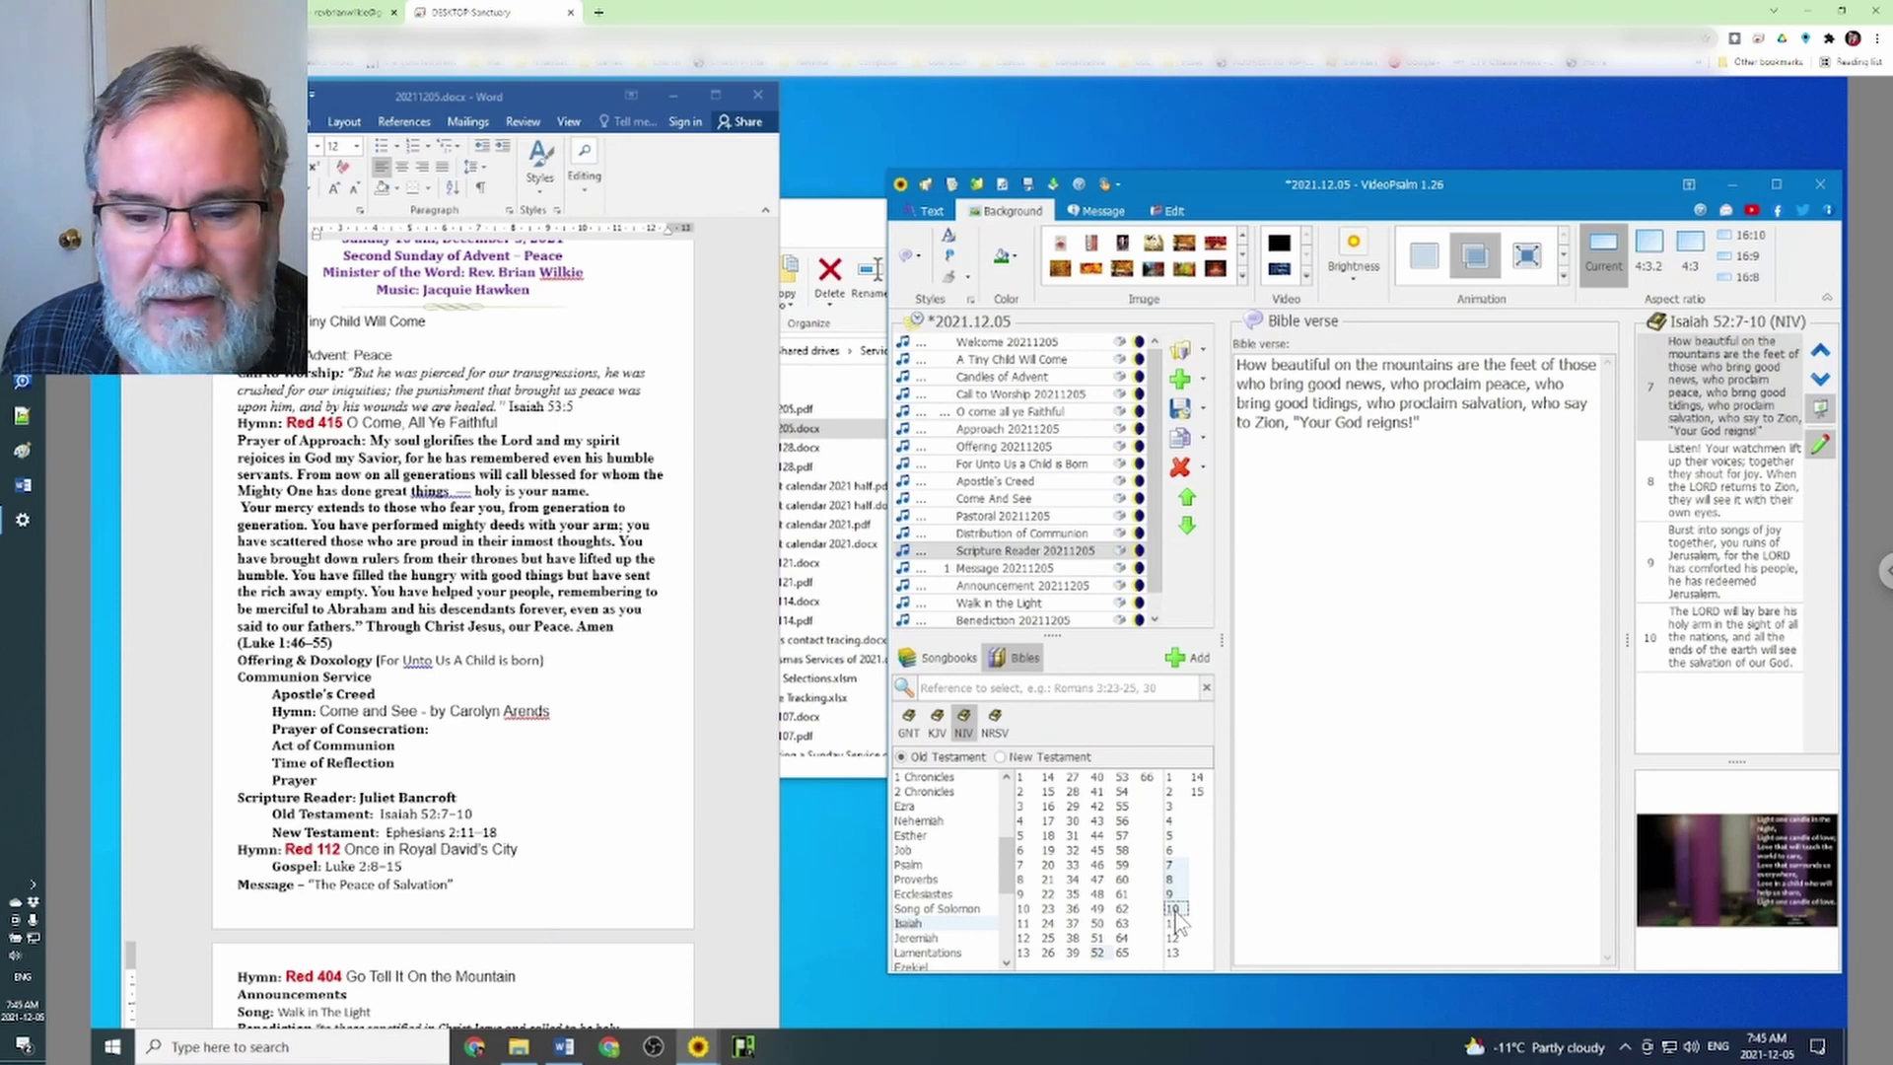
left_click(1183, 658)
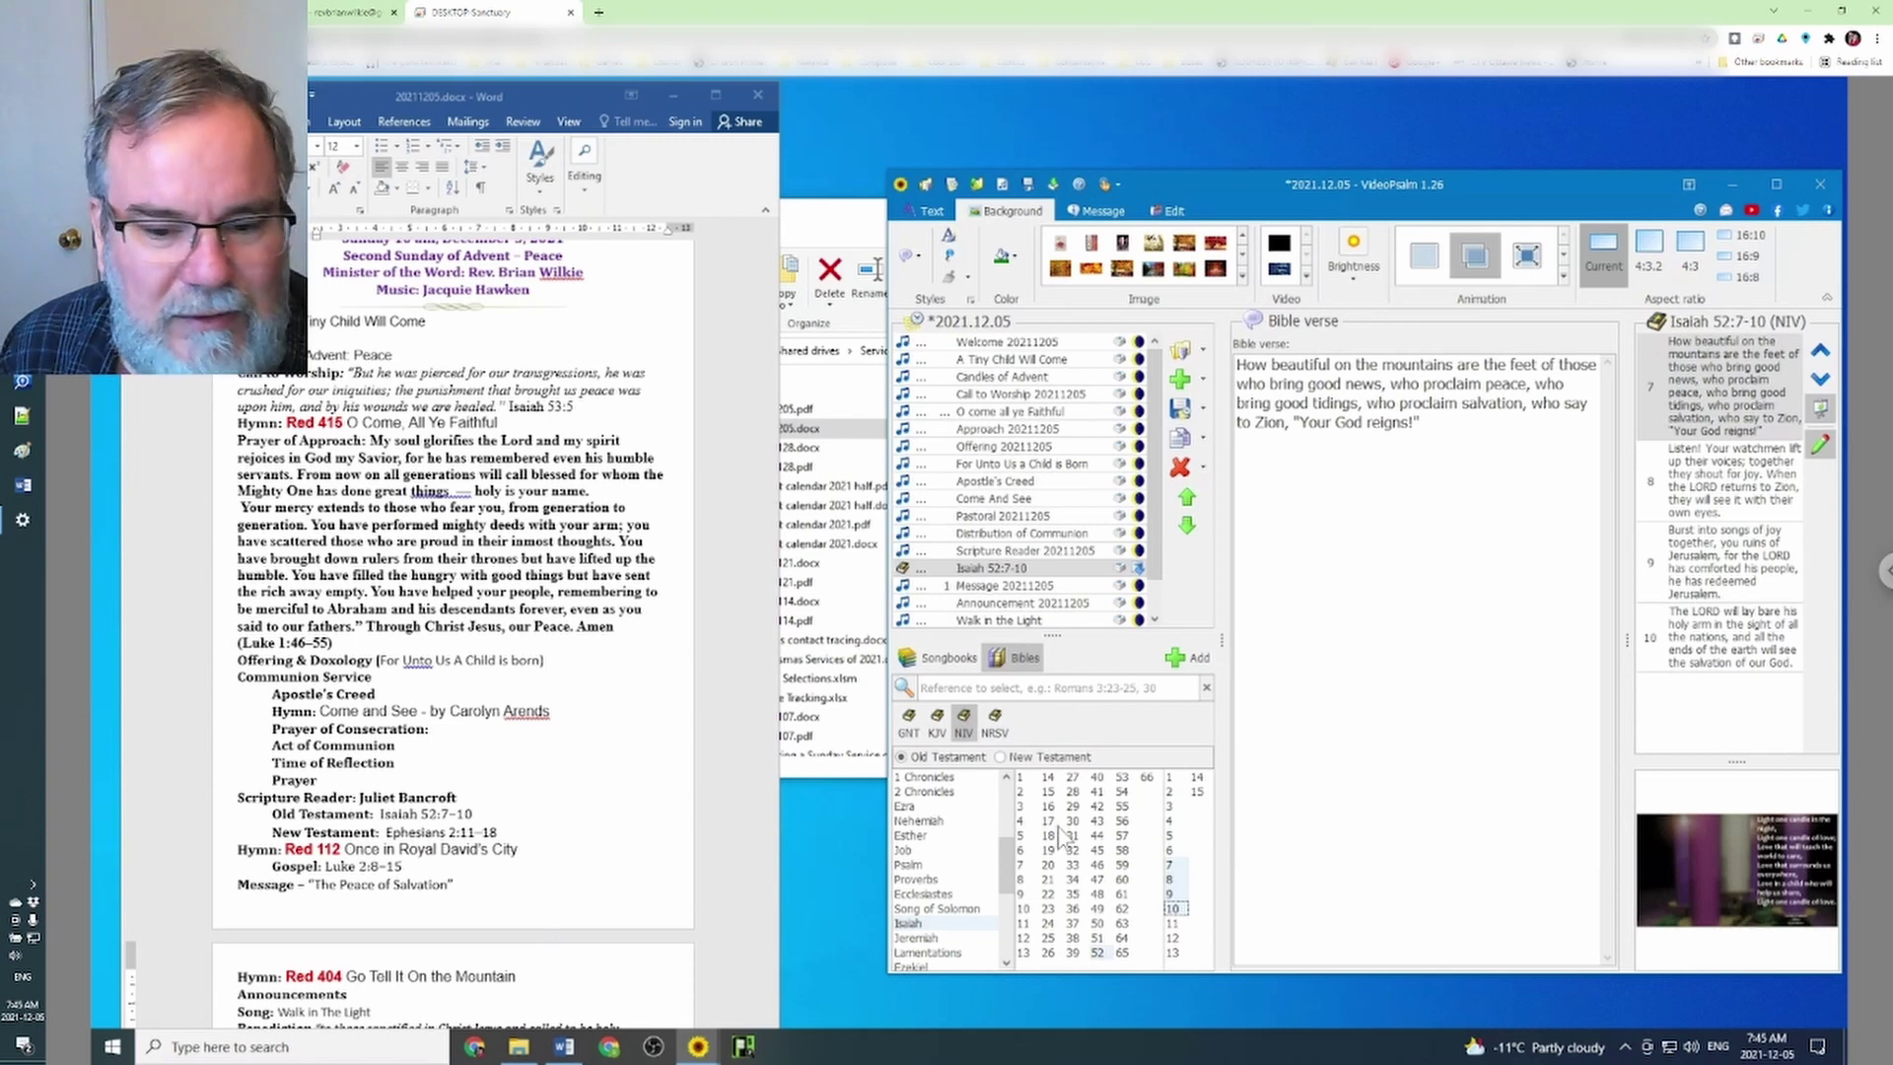
Add the New Testament reading Ephesians 2:11-18 from the NIV Bible to the agenda directly after Isaiah 52:7-10
left_click(1000, 756)
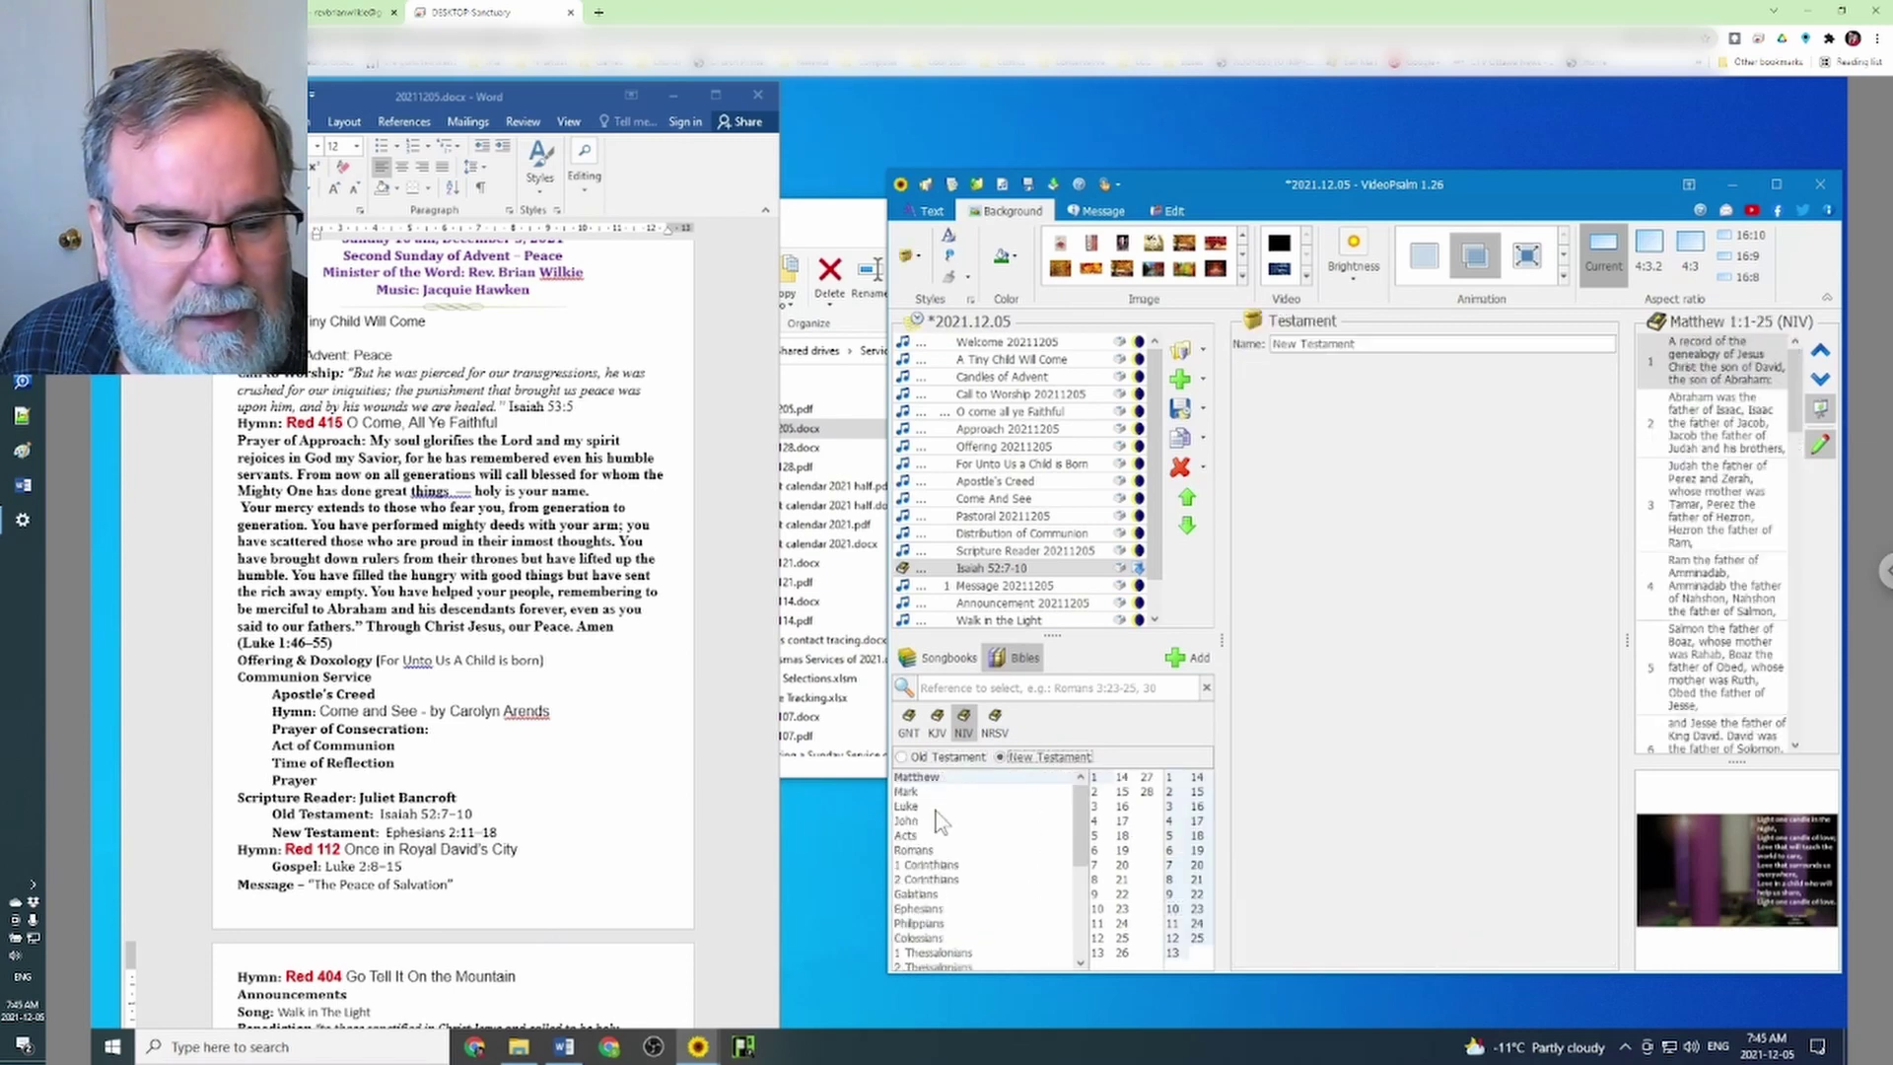
left_click(920, 909)
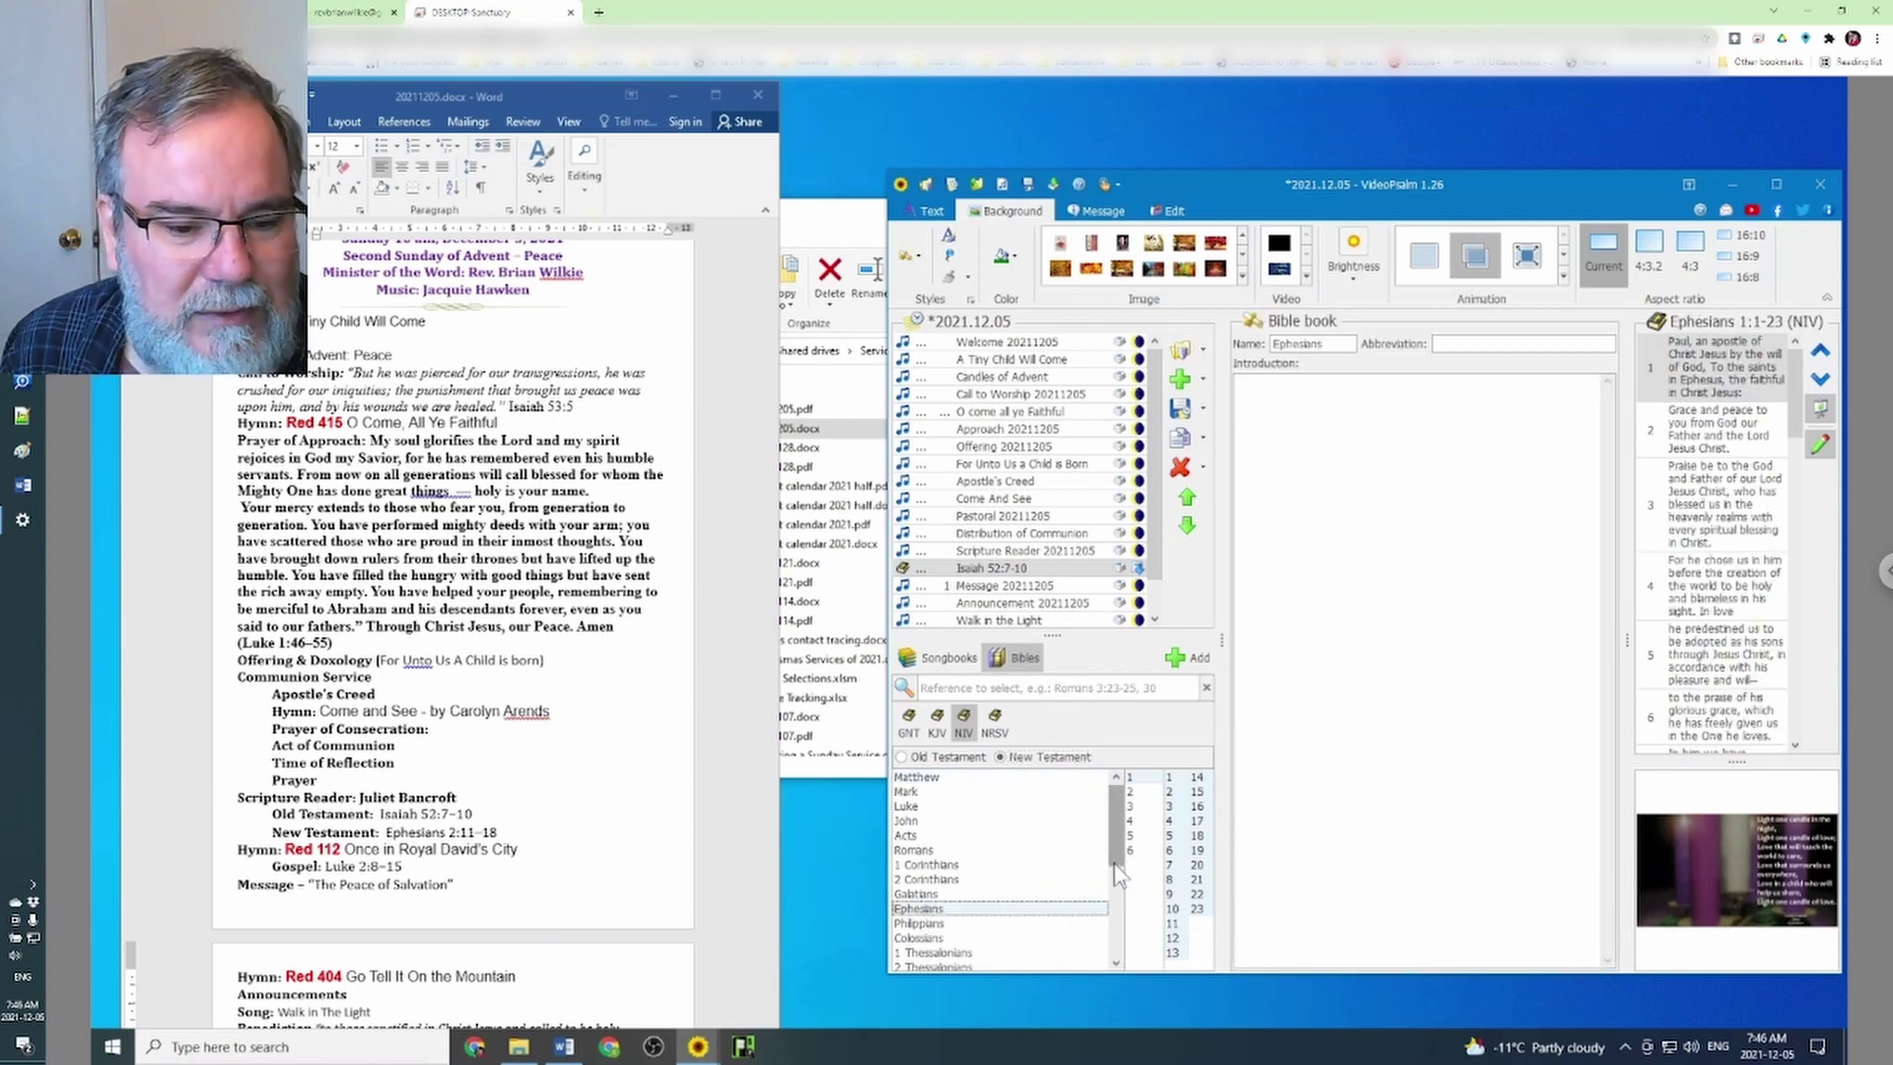
left_click(1134, 792)
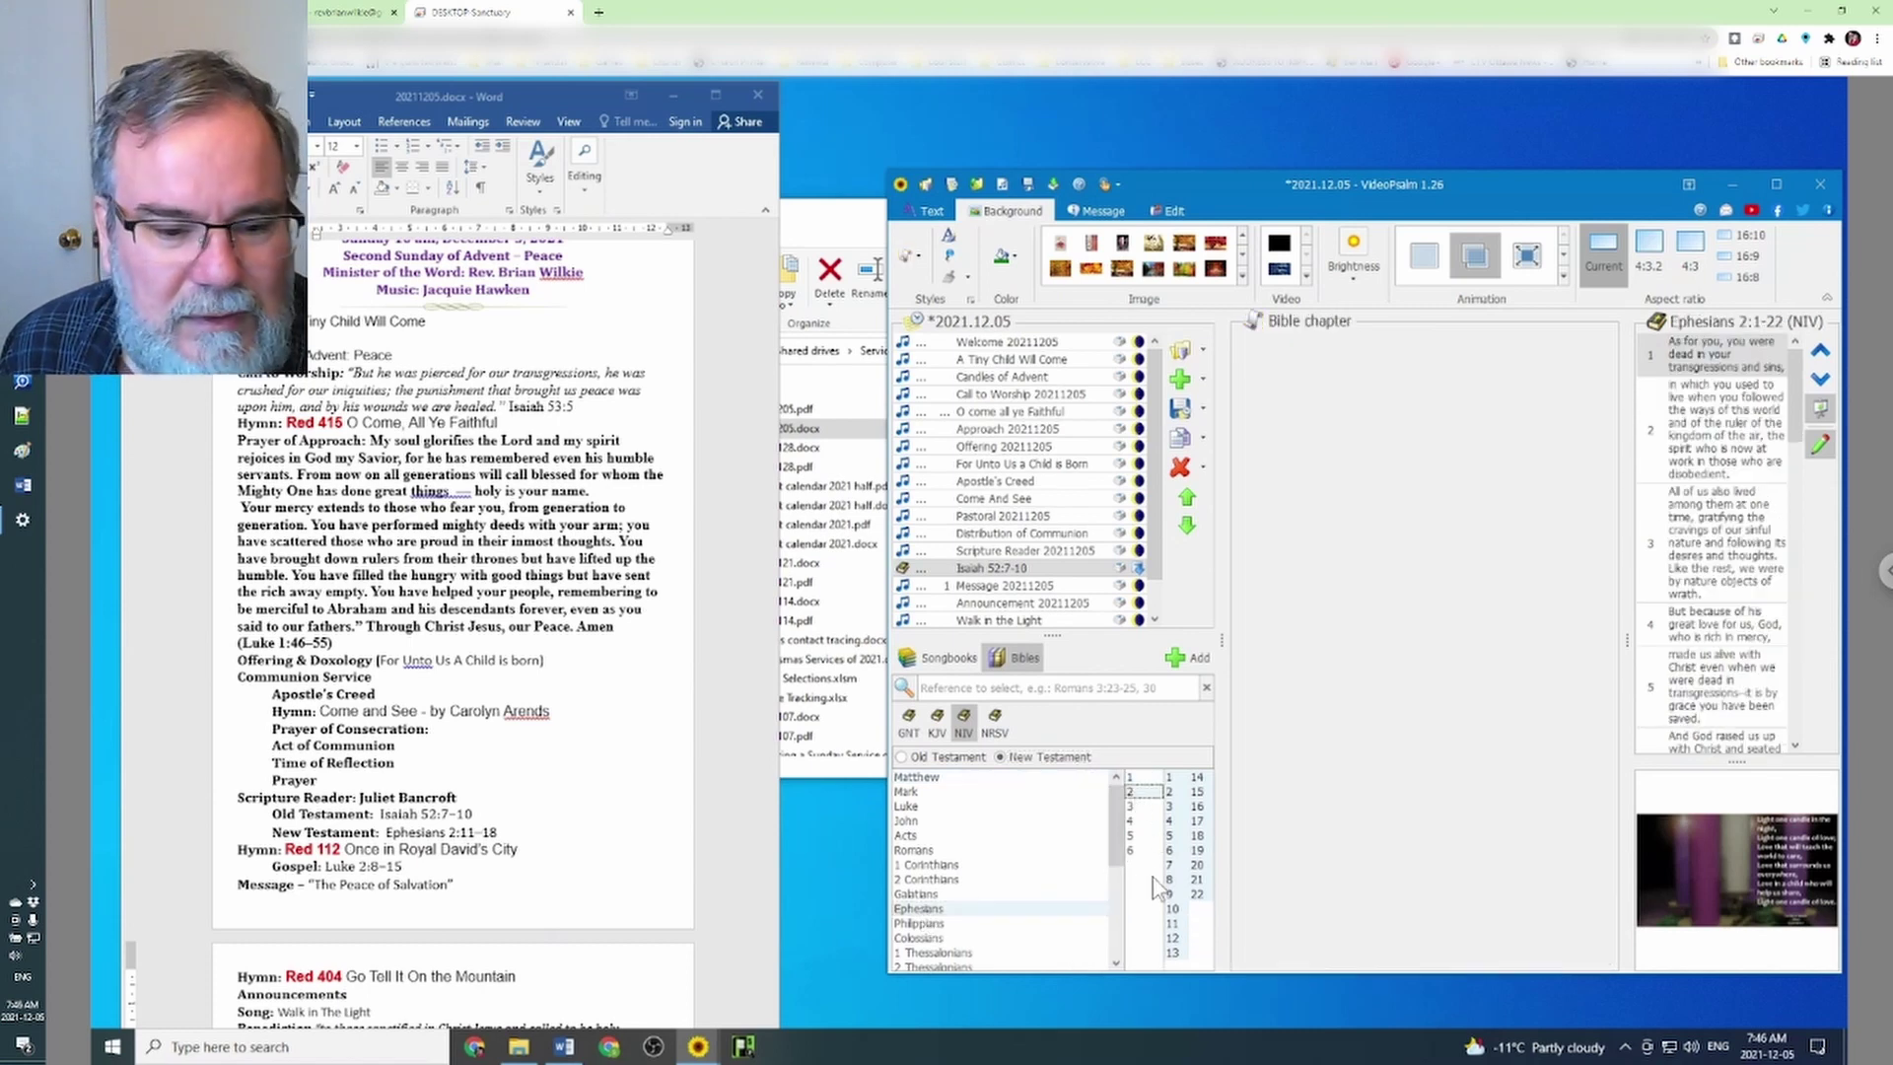
left_click(1172, 924)
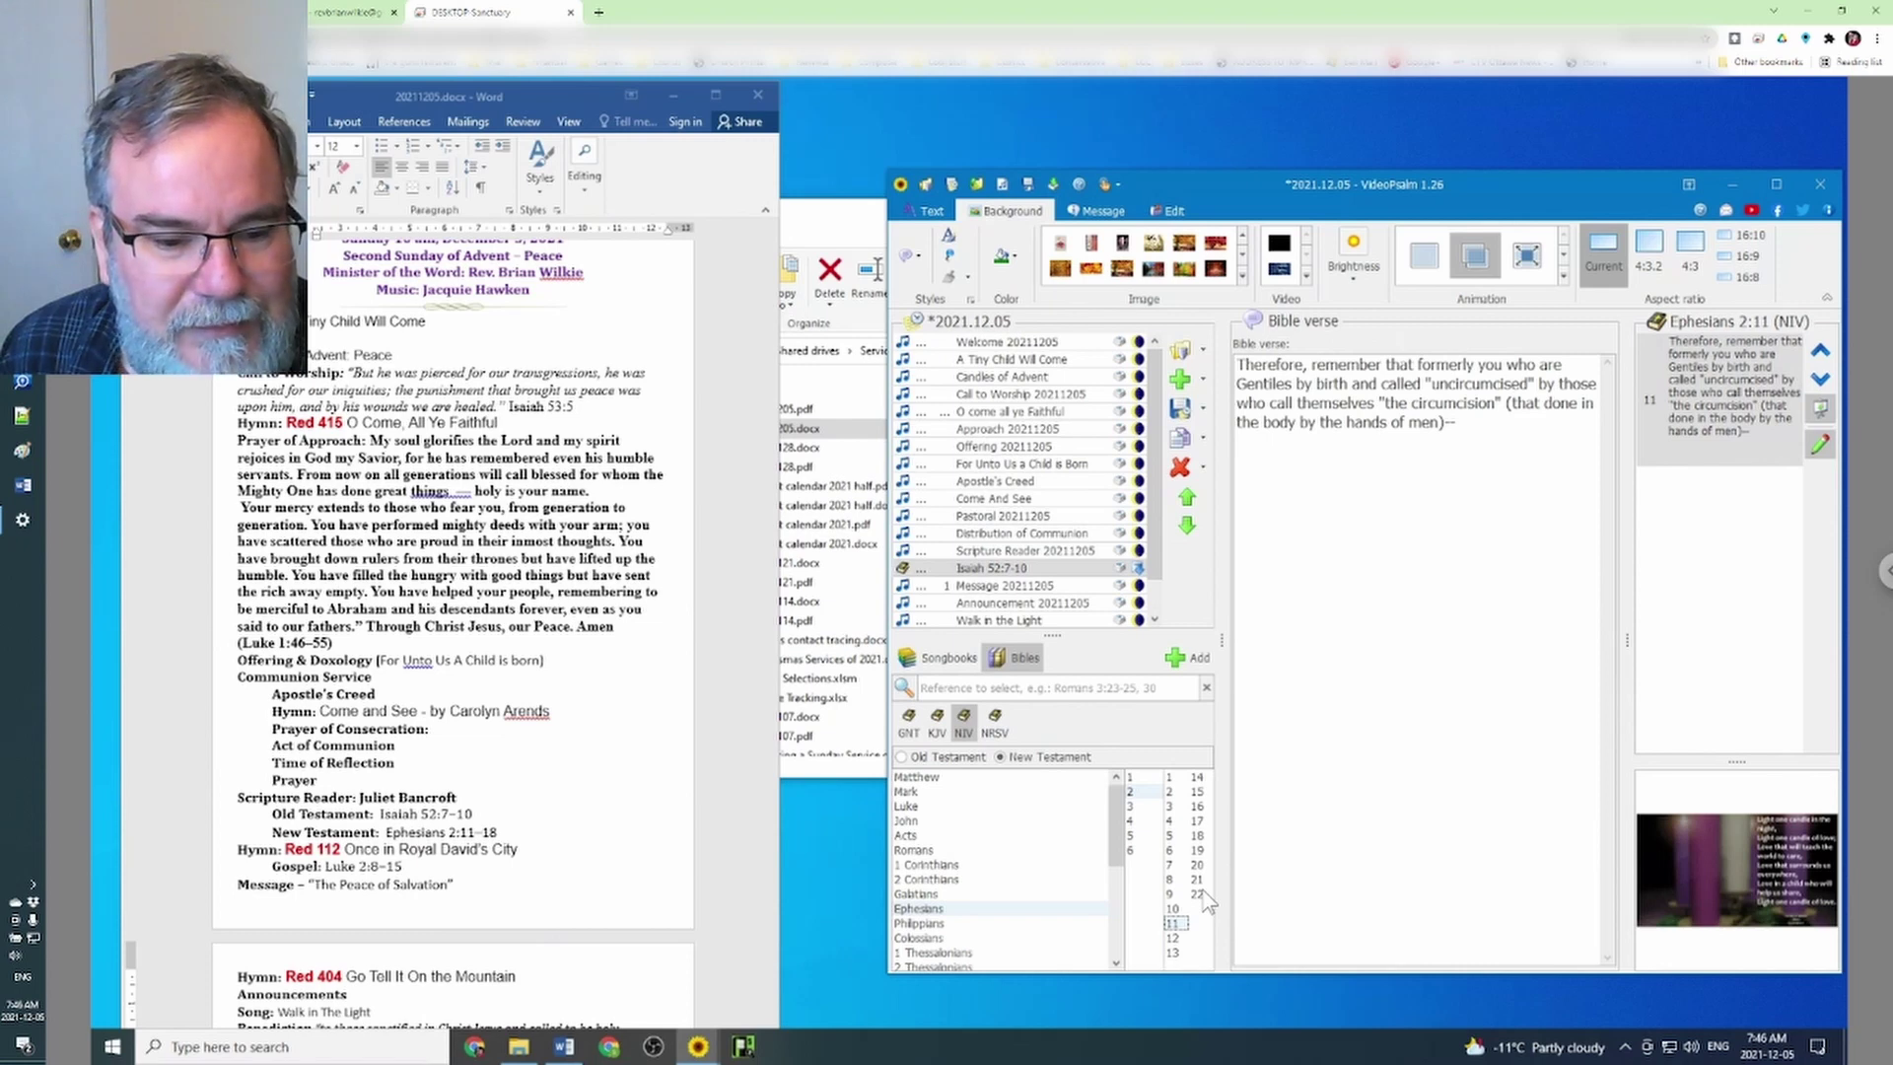
left_click(1199, 835, "shift")
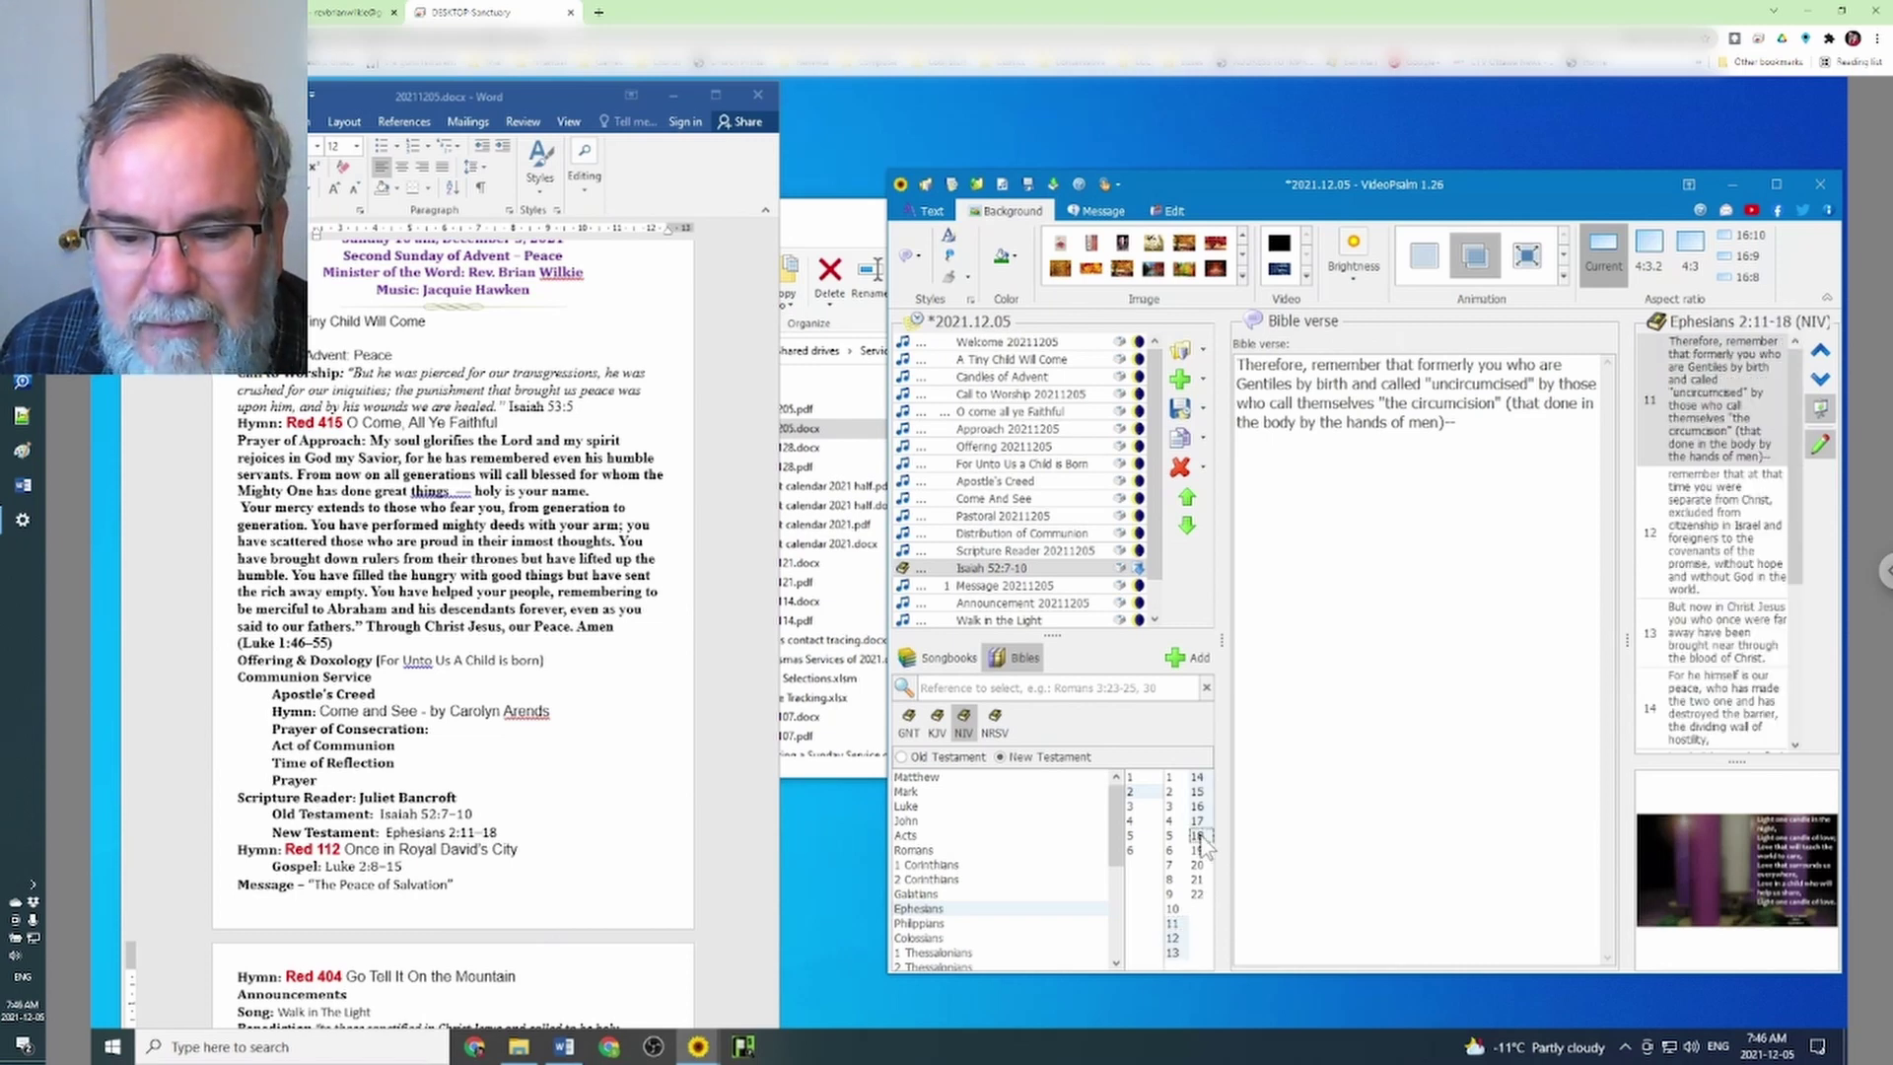
left_click(1180, 655)
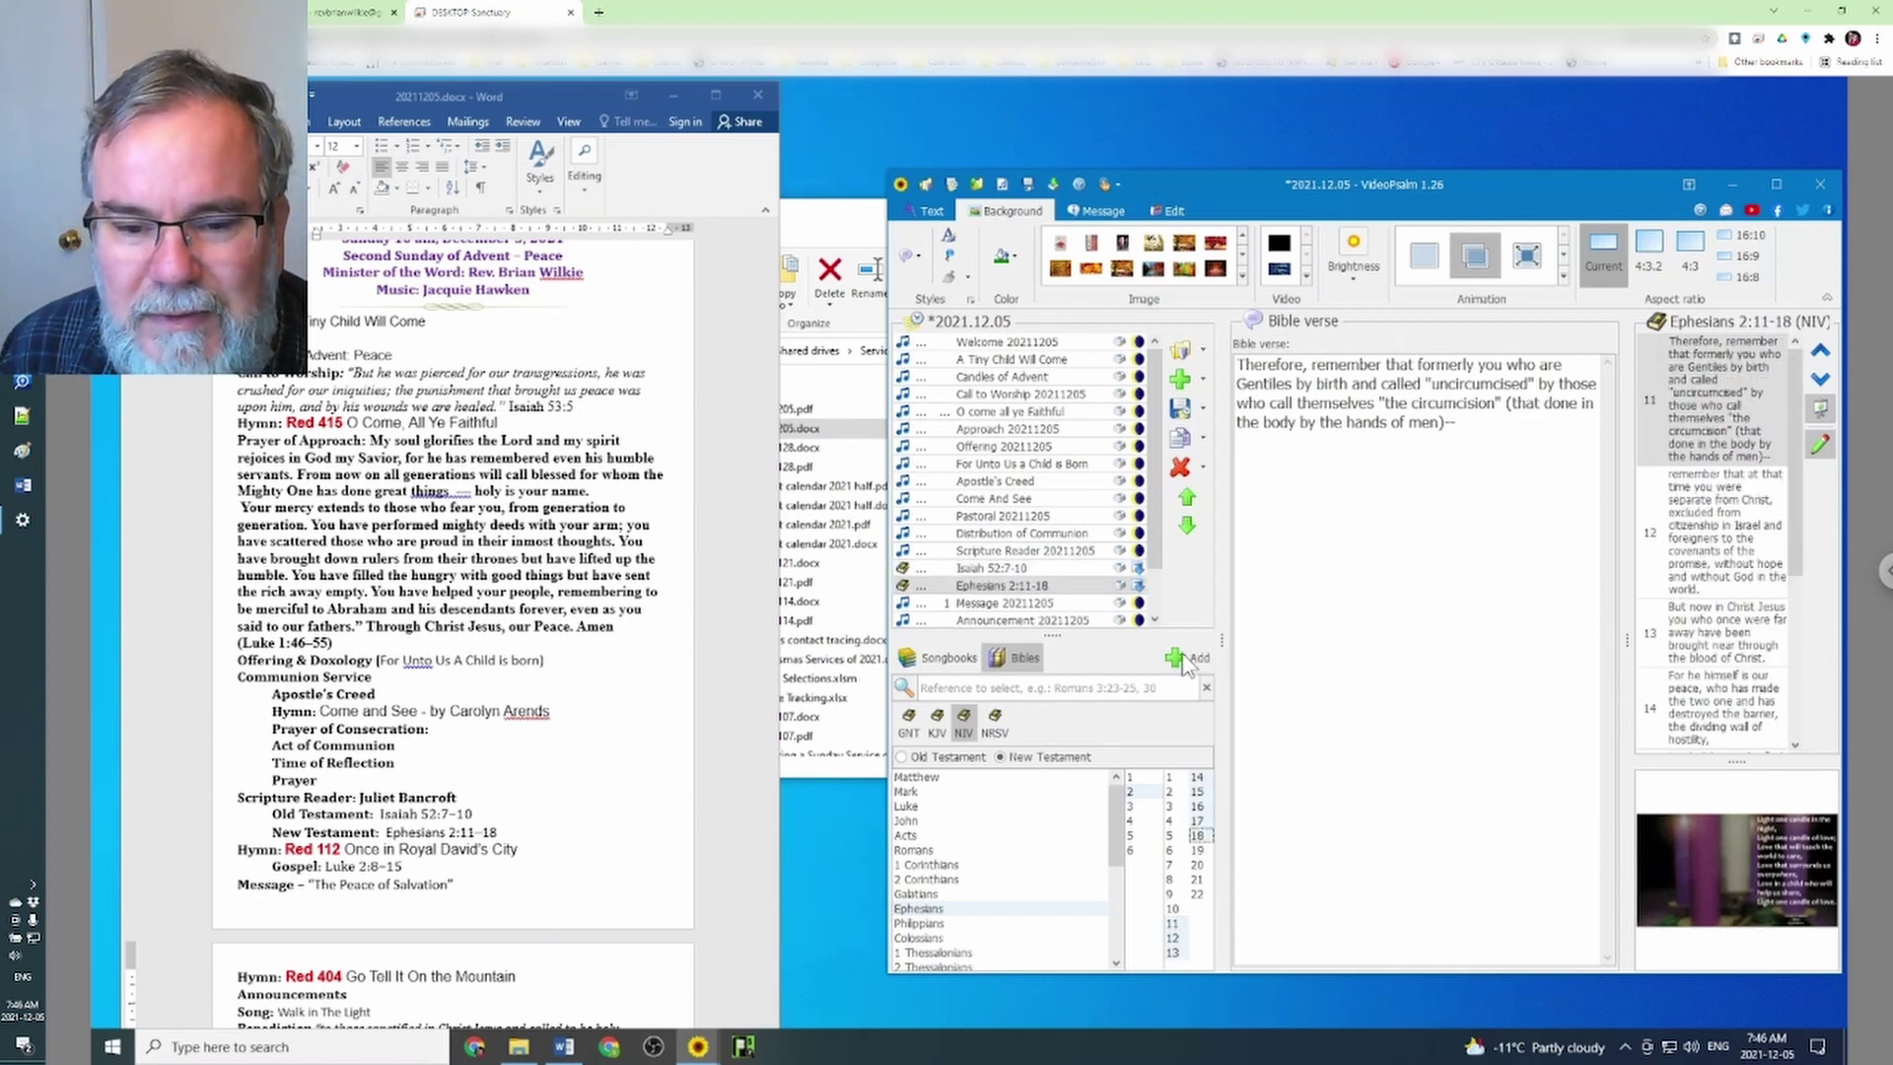
Search the songbooks for royal and add Once in royal Davids city (Red 112) to the agenda directly after Ephesians 2:11-18
left_click(942, 656)
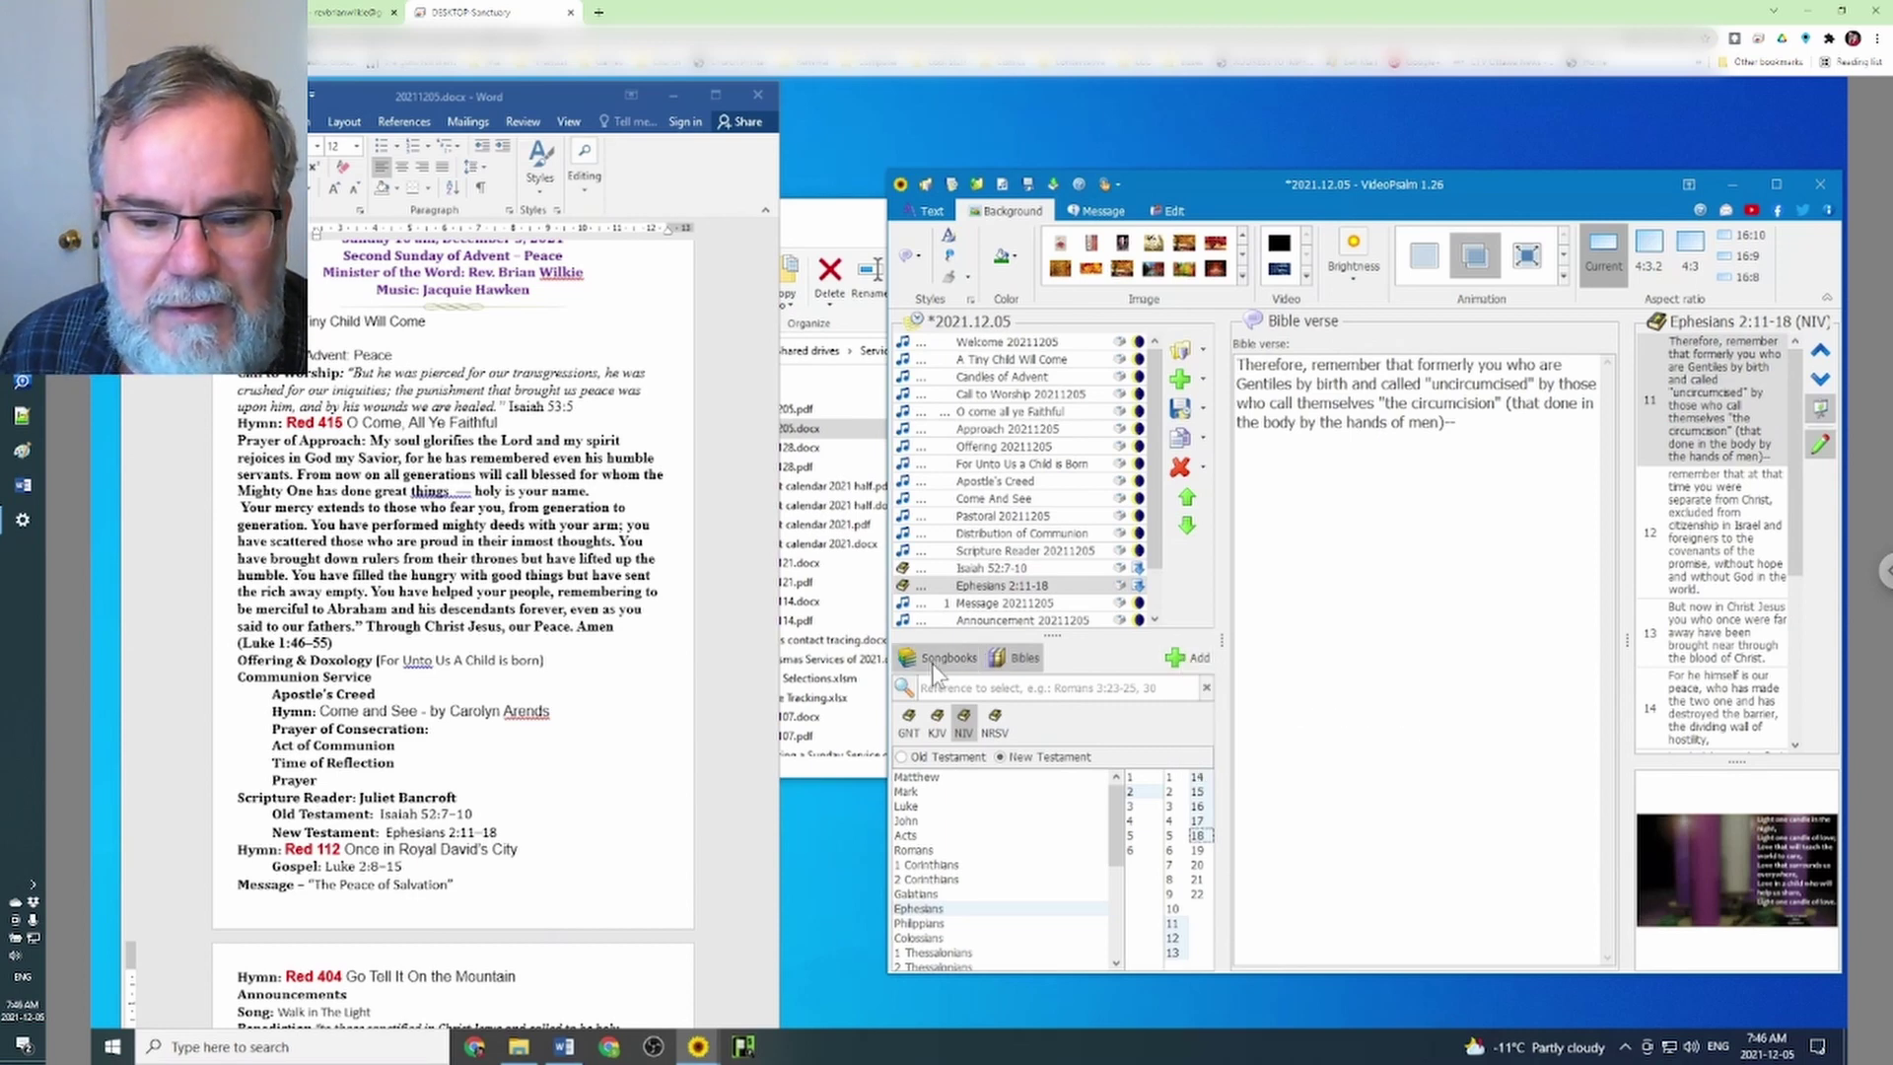
left_click(951, 688)
type("comm")
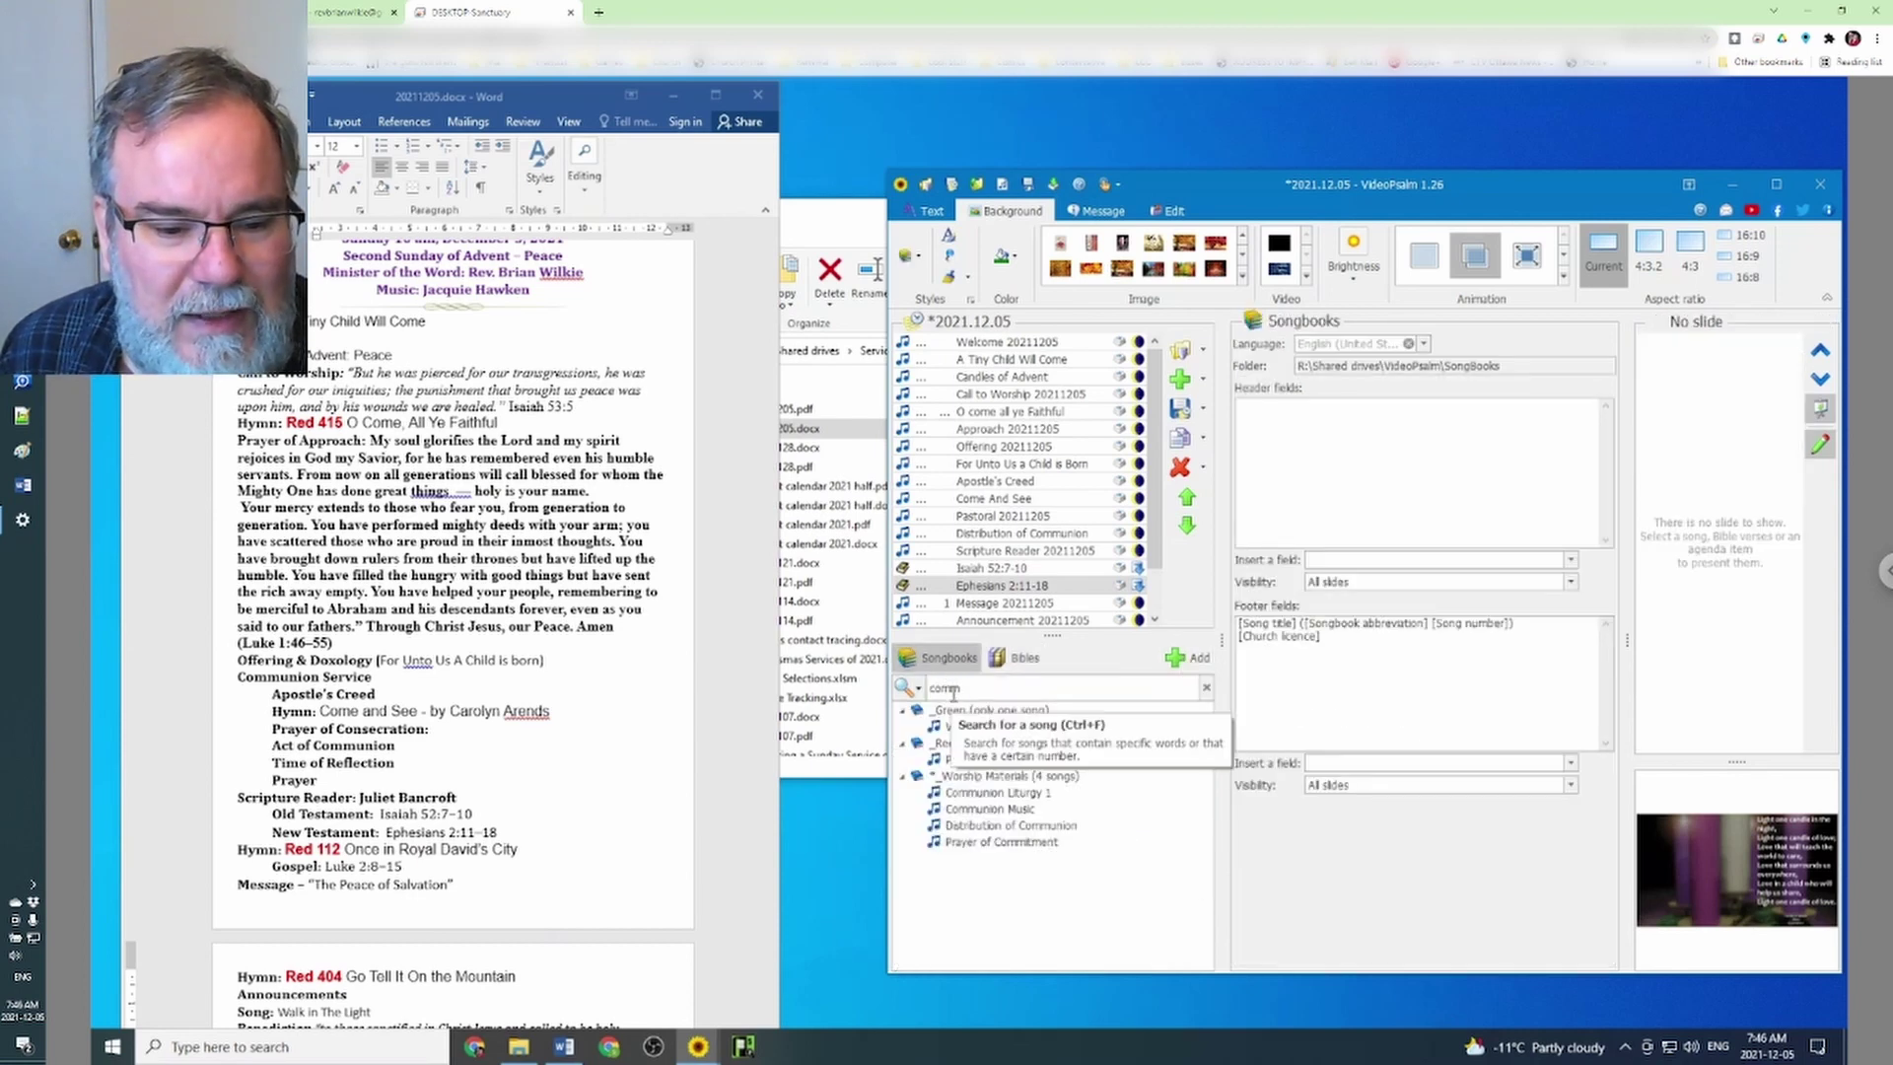
left_click_drag(970, 689, 932, 691)
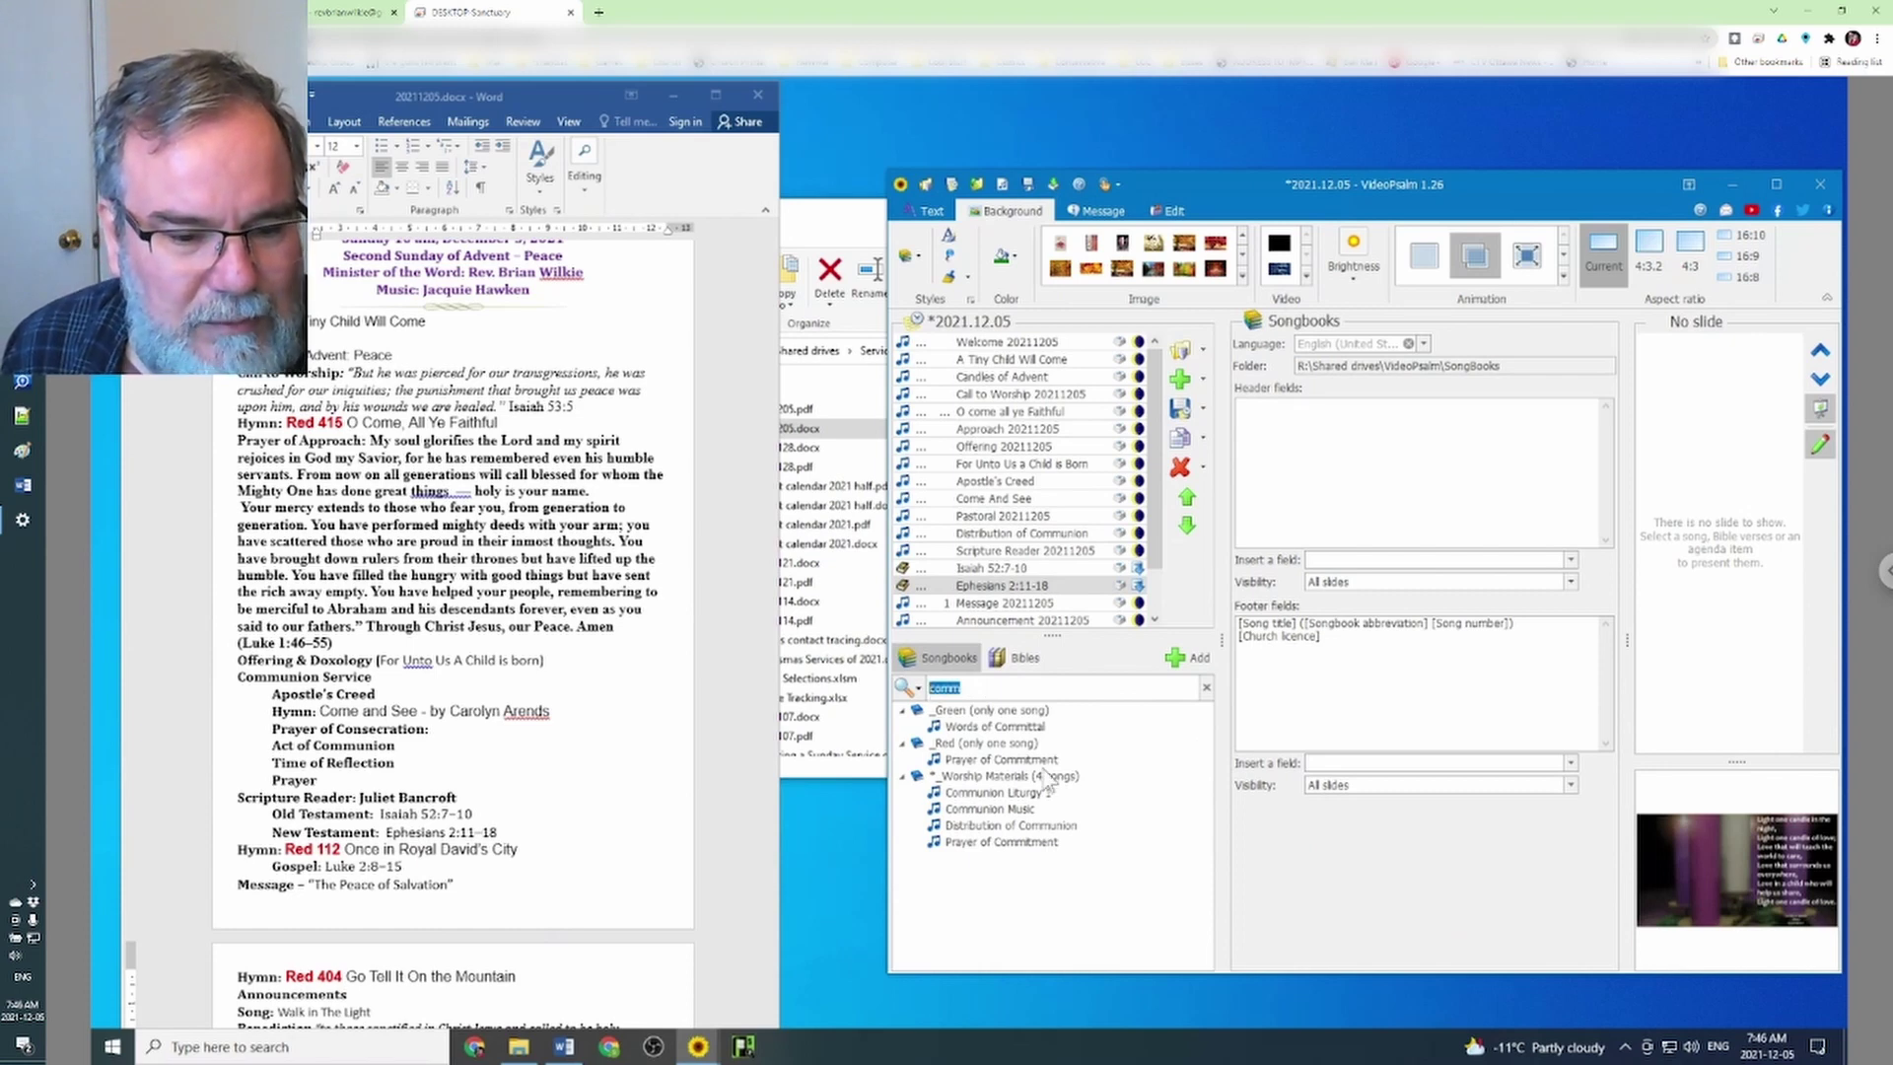
type("royal")
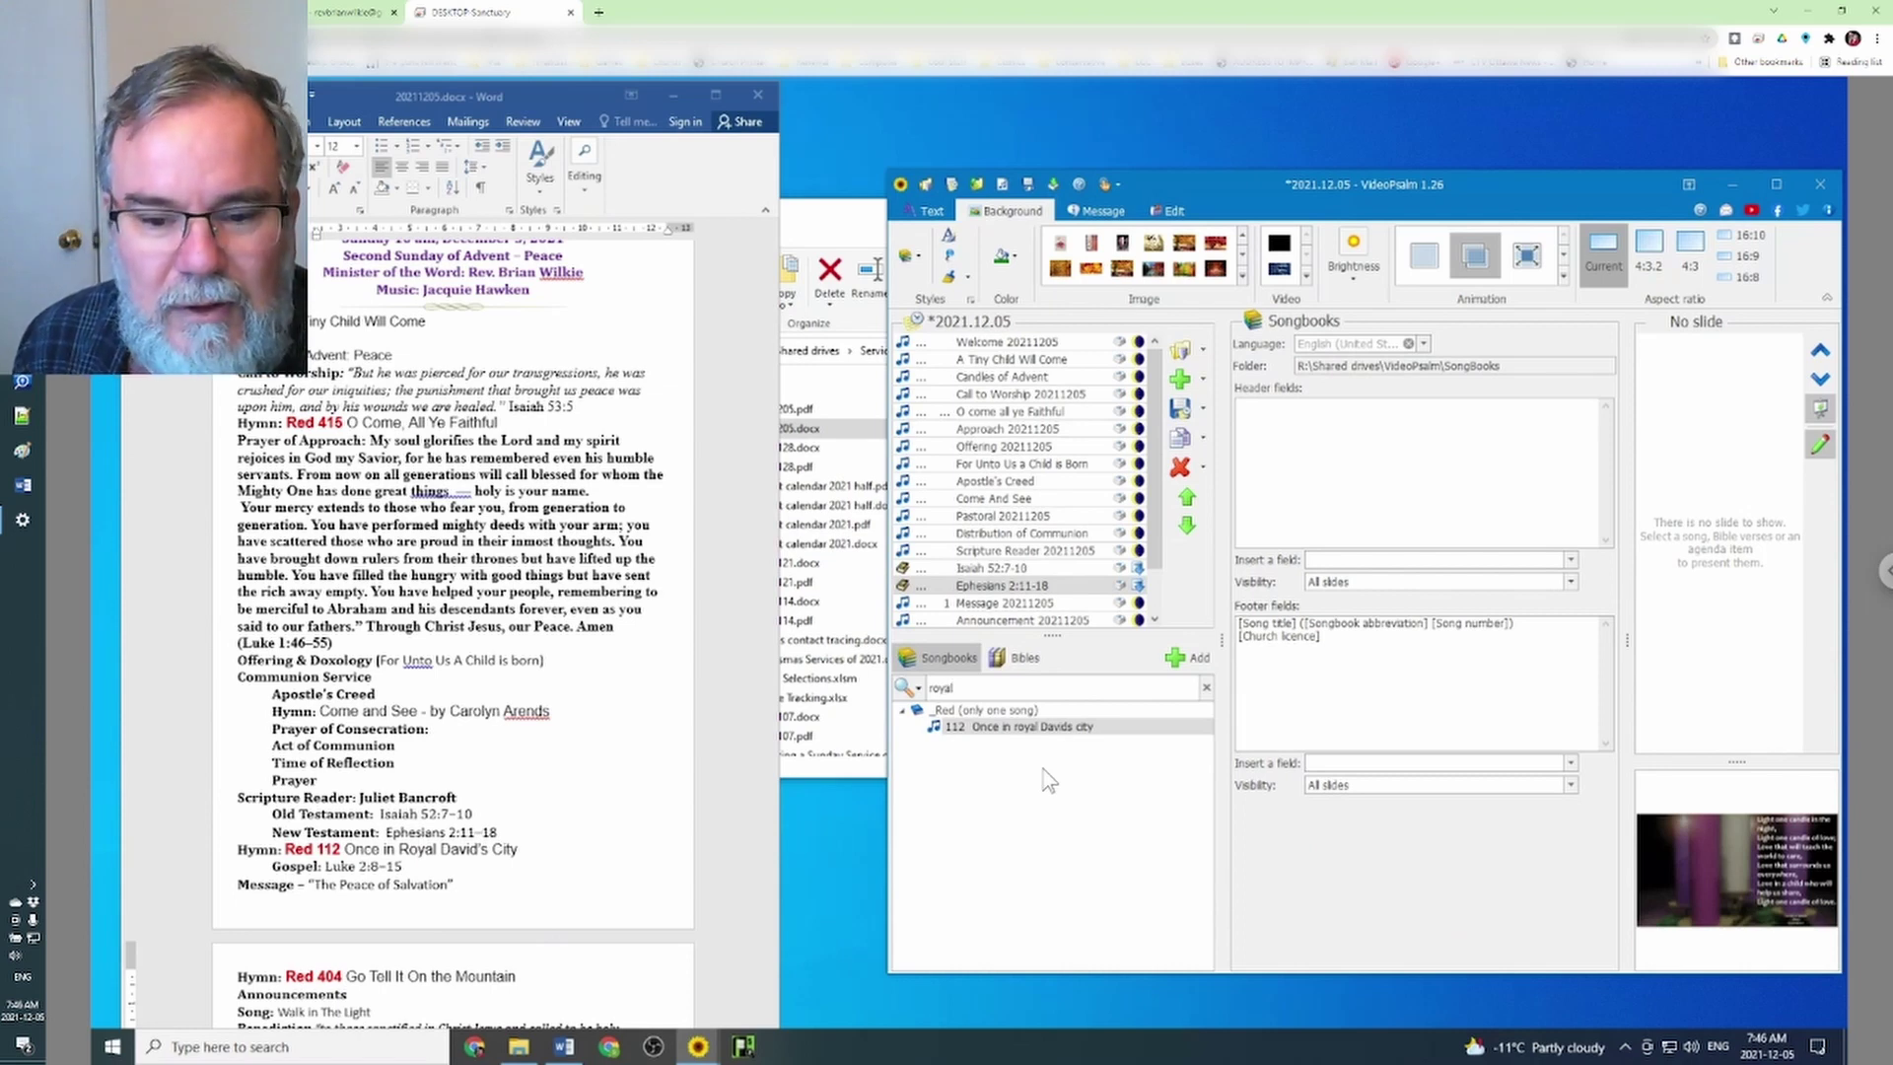
left_click(993, 730)
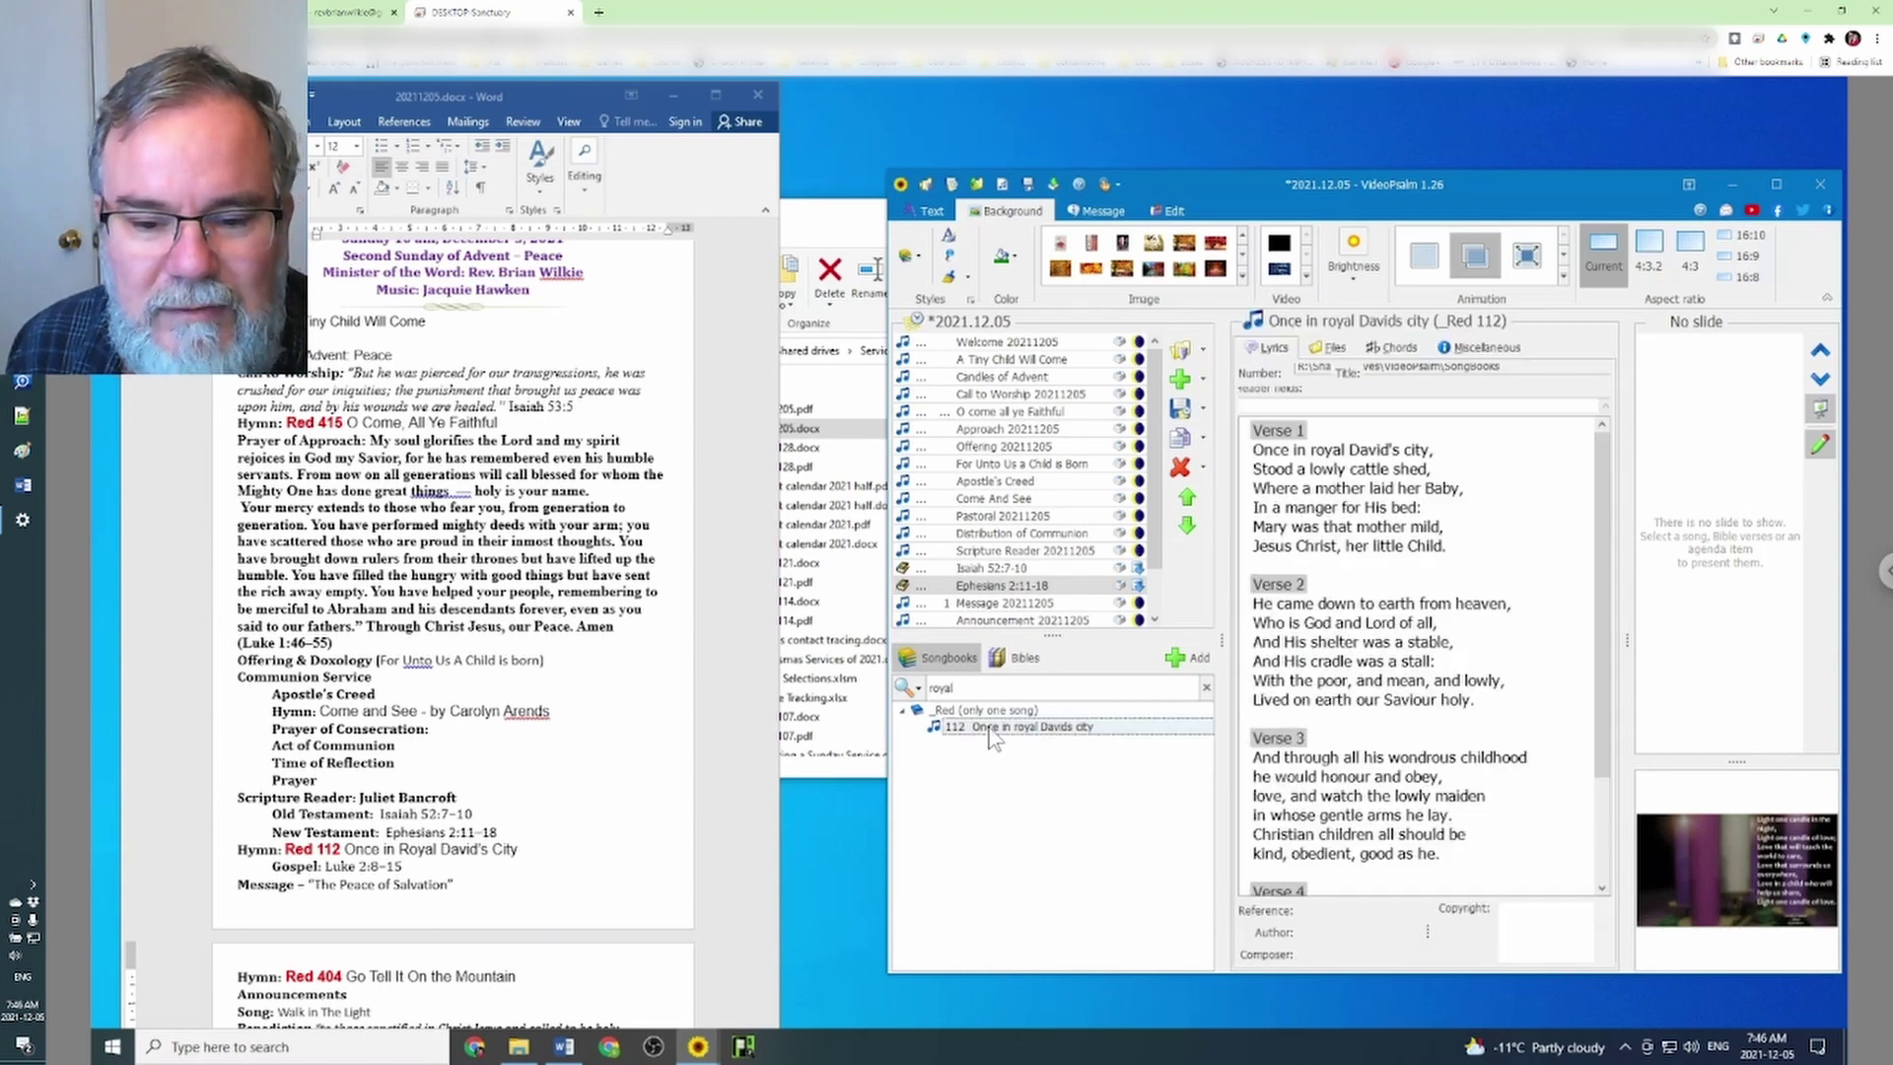
left_click(1212, 660)
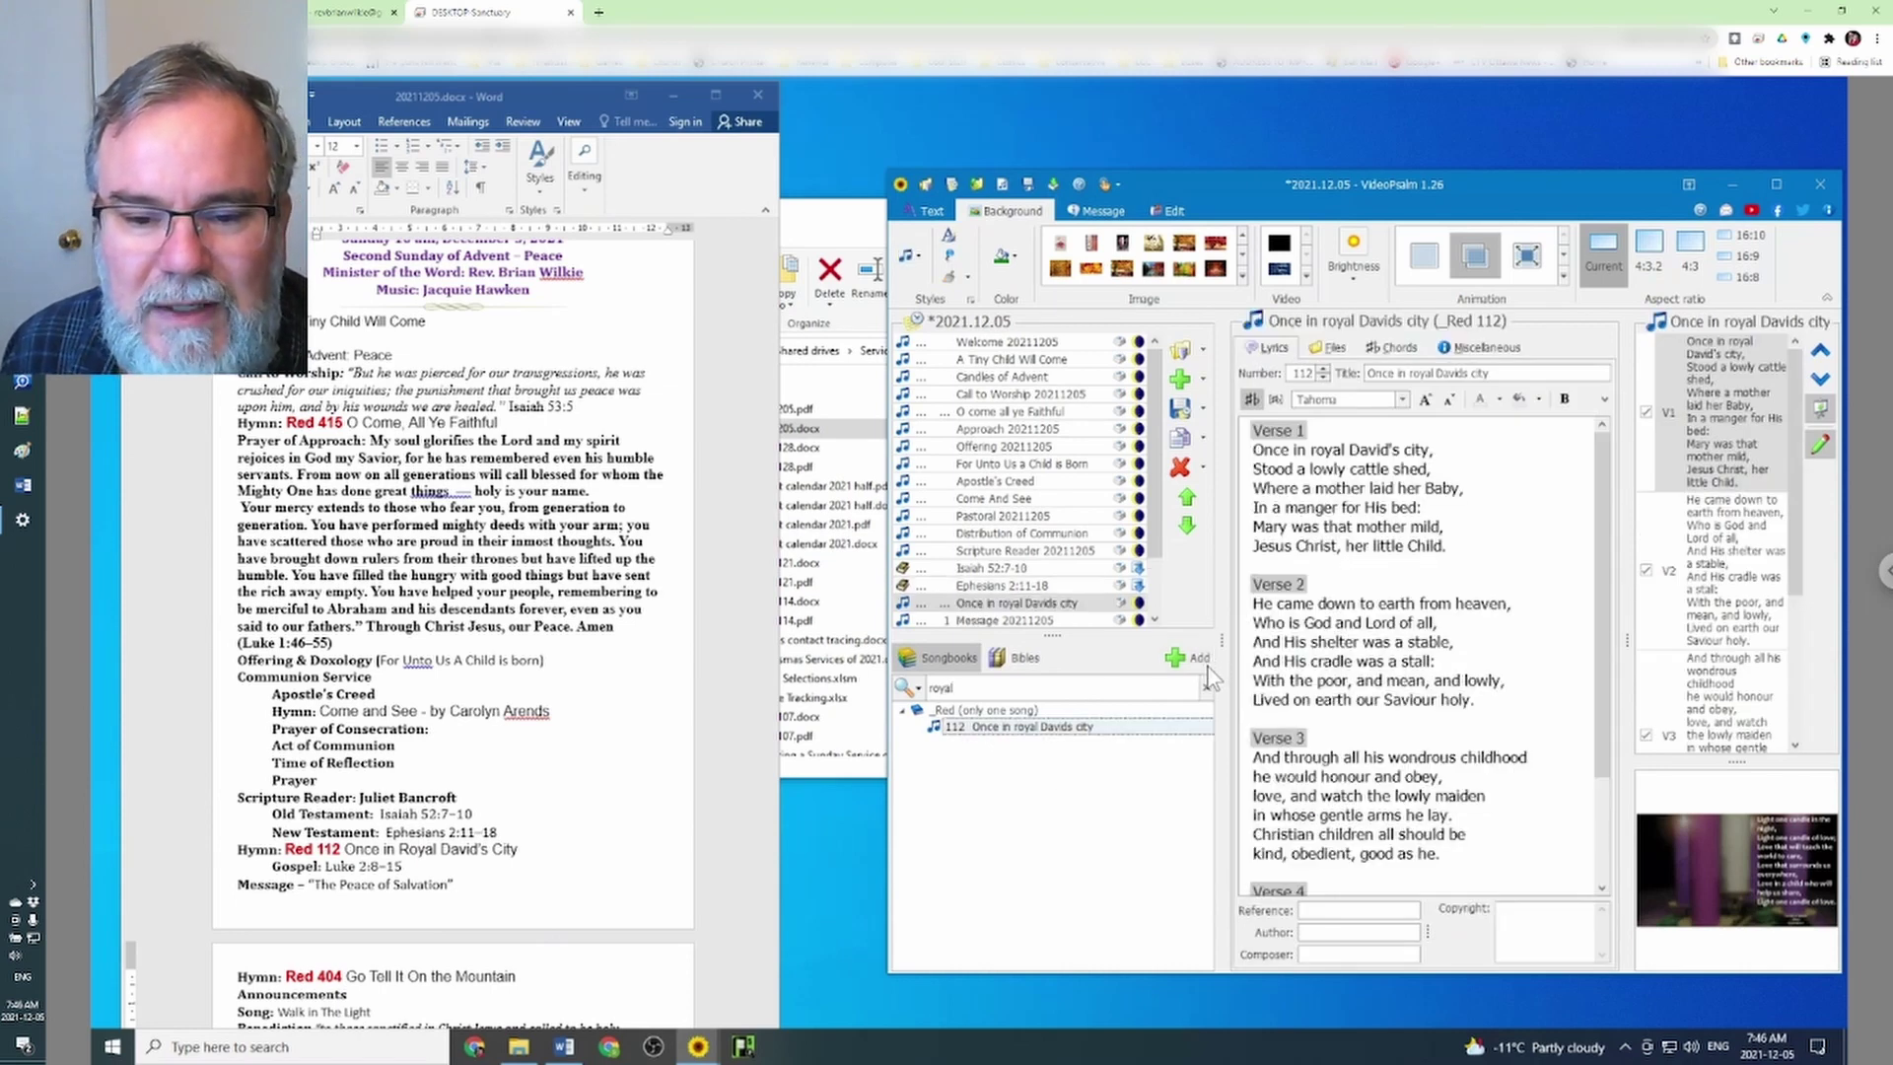
Add the Gospel reading Luke 2:8-15 from the NIV Bible to the agenda directly after Once in royal Davids city
left_click(1015, 658)
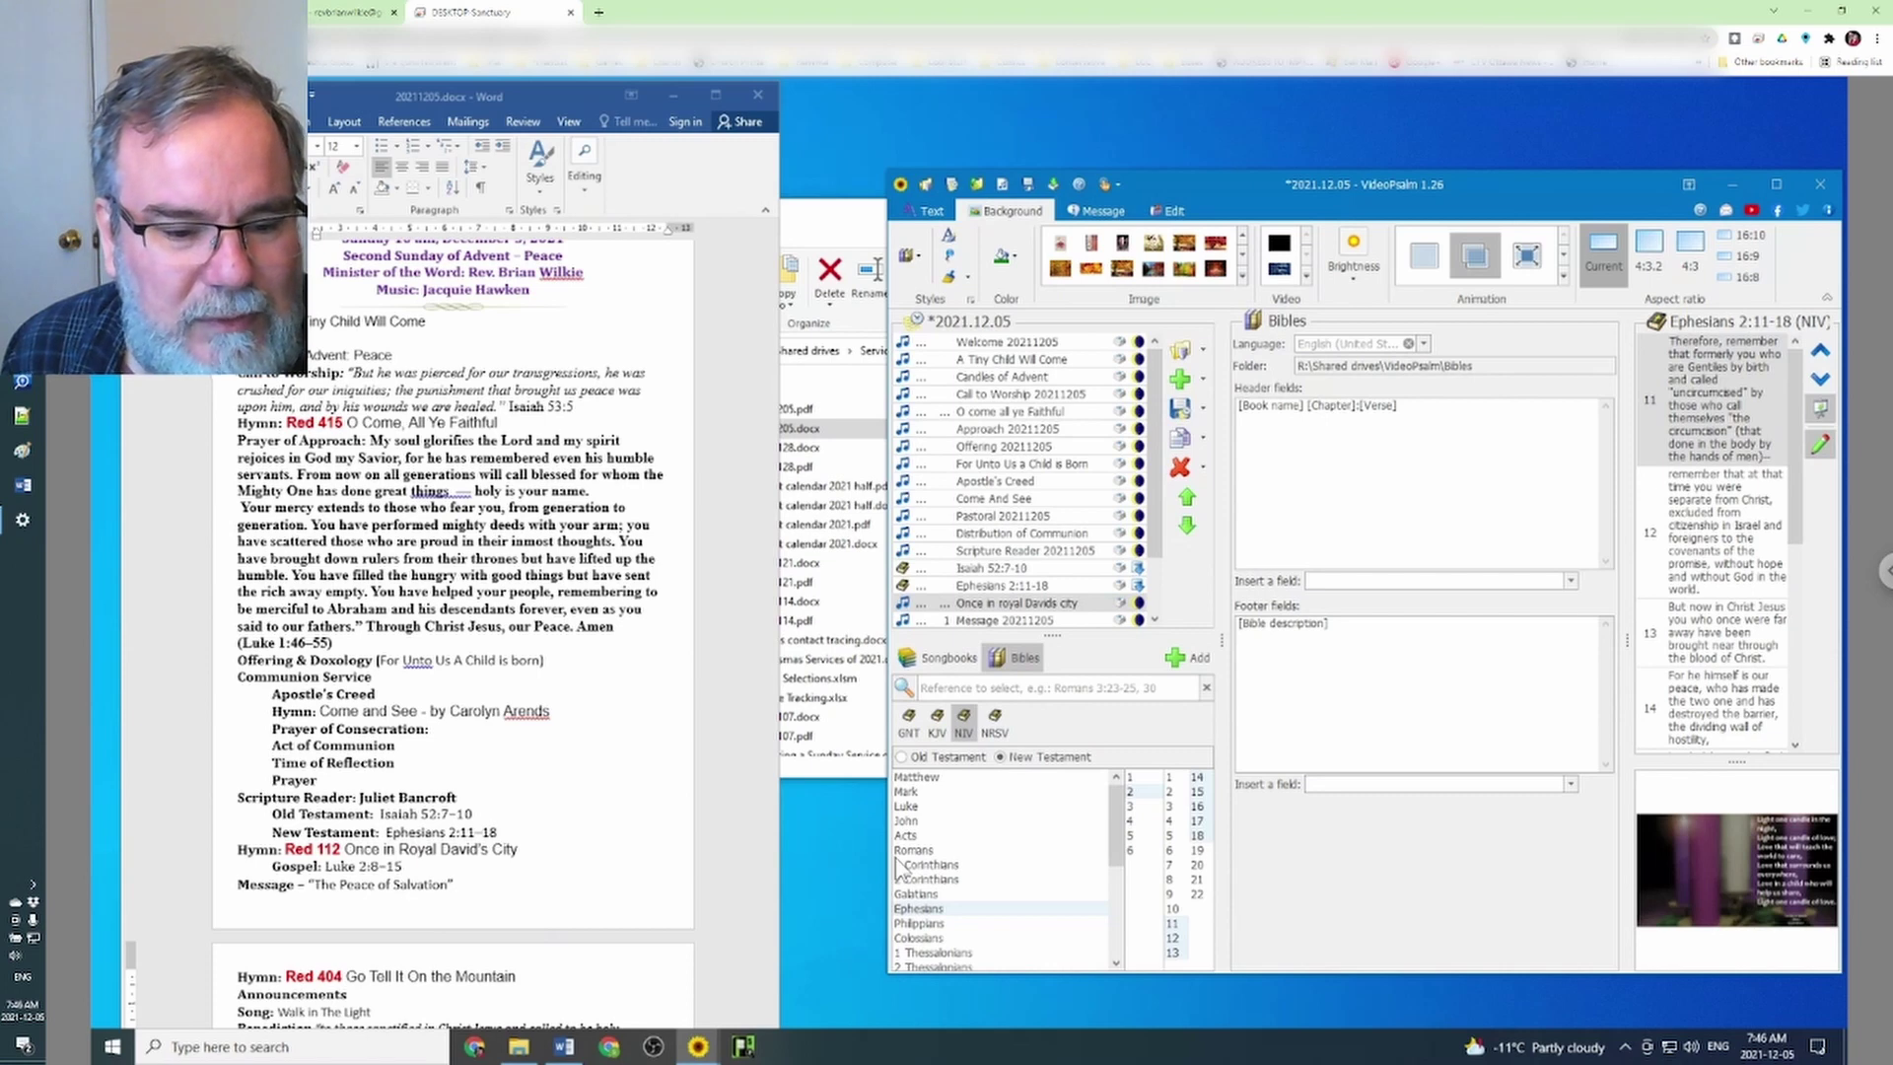
left_click(906, 806)
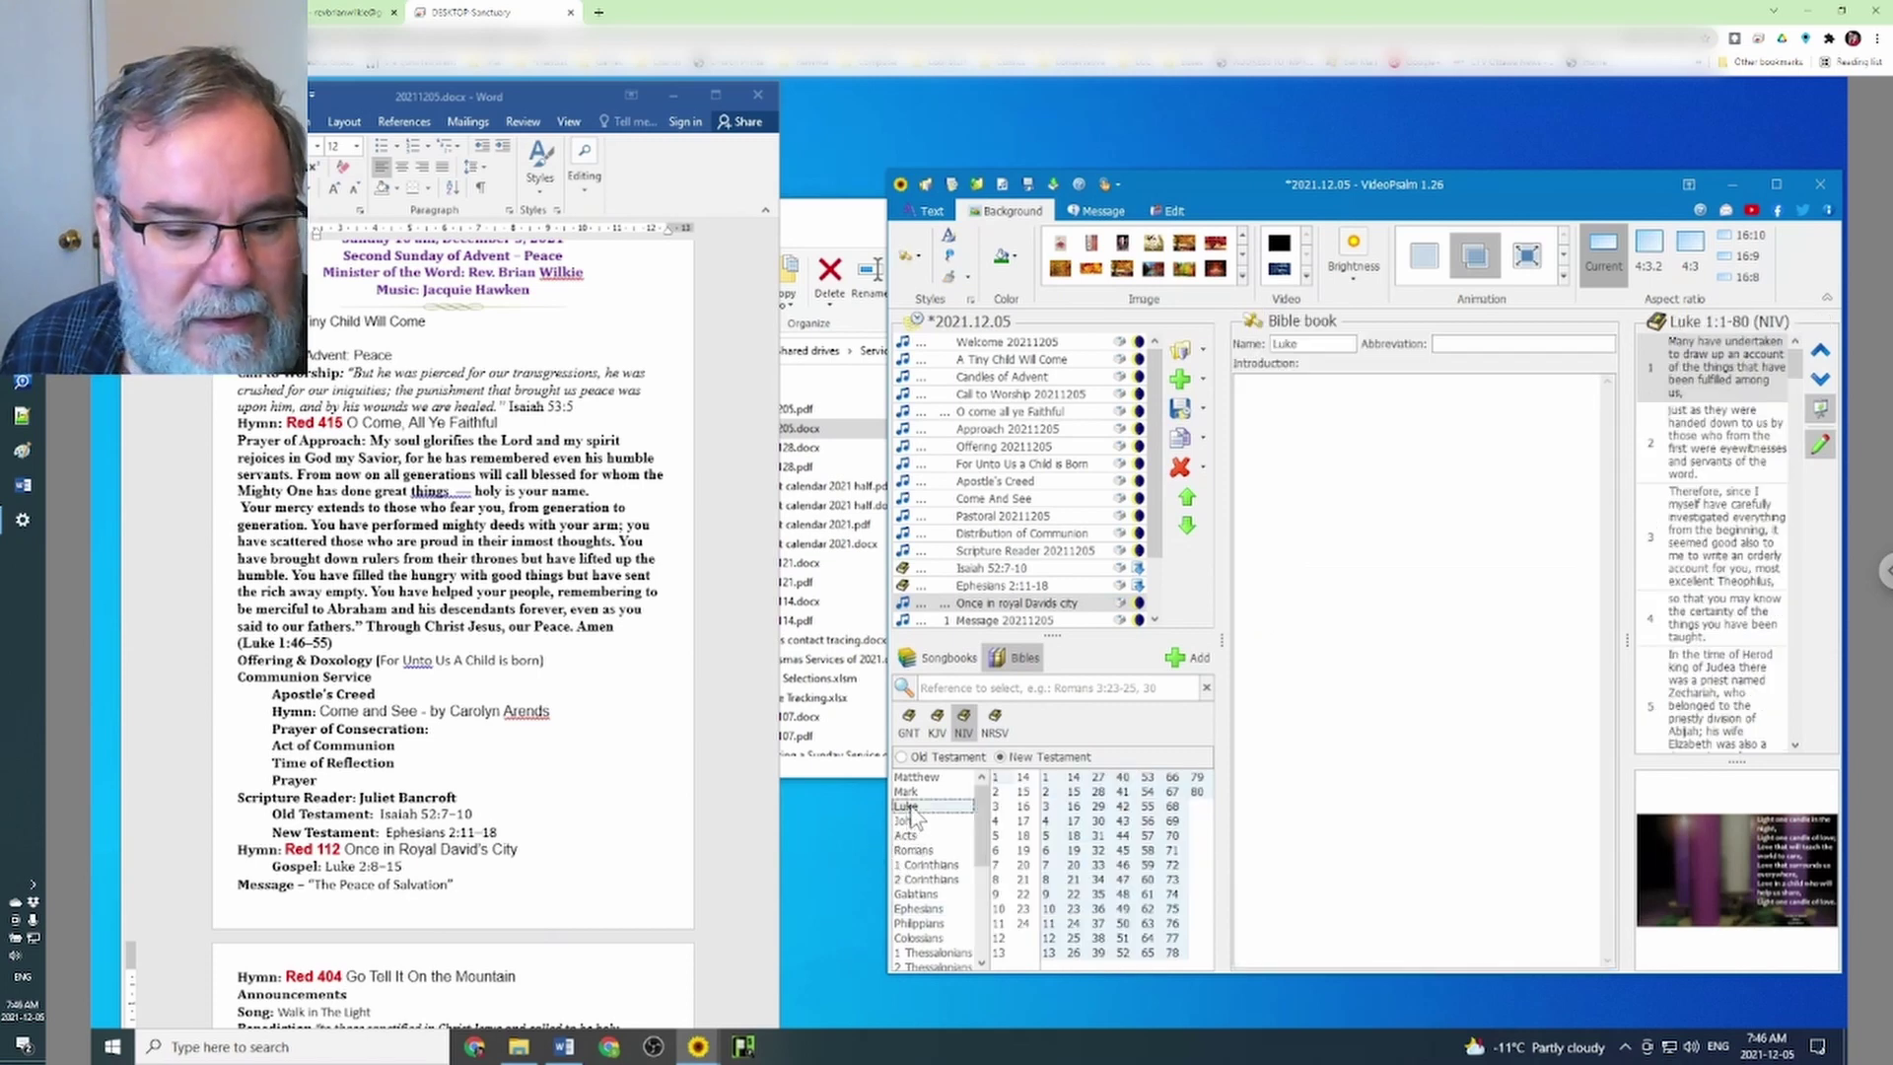
left_click(996, 793)
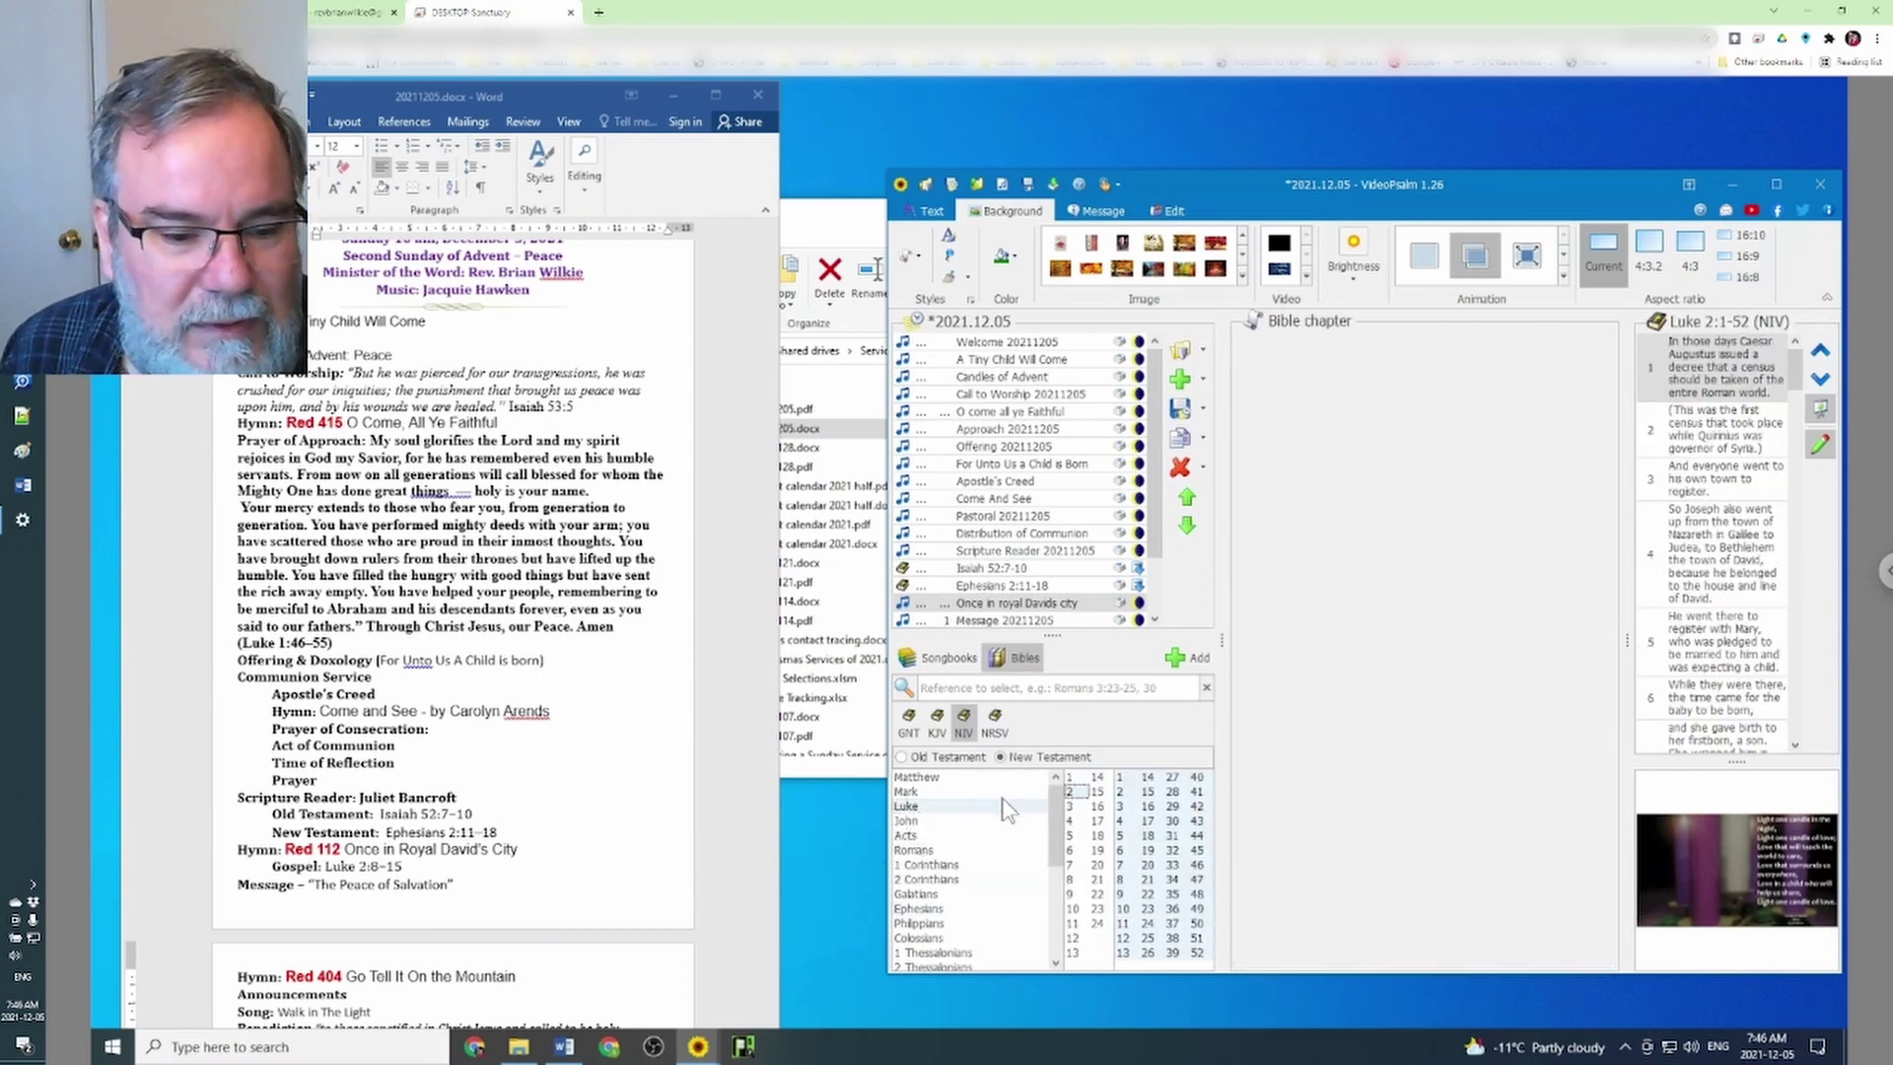
left_click(1121, 880)
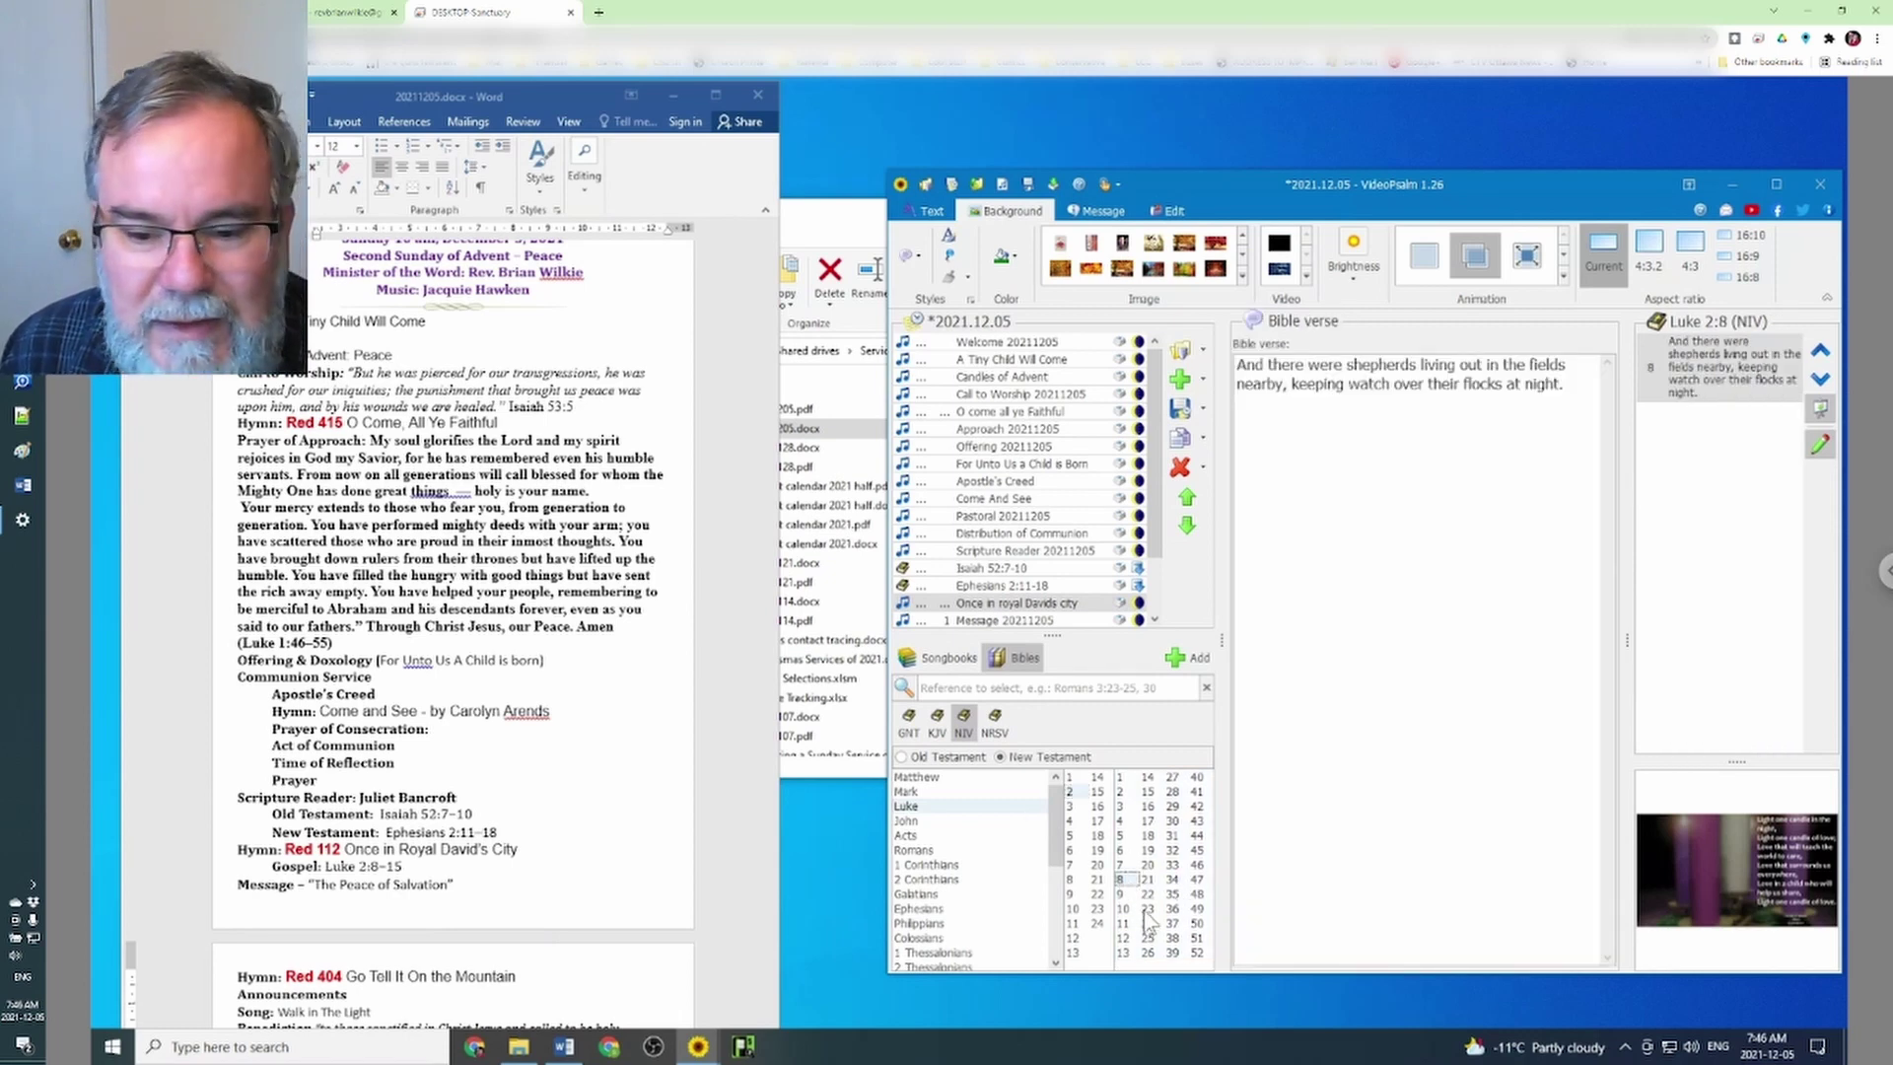
left_click(1150, 792, "shift")
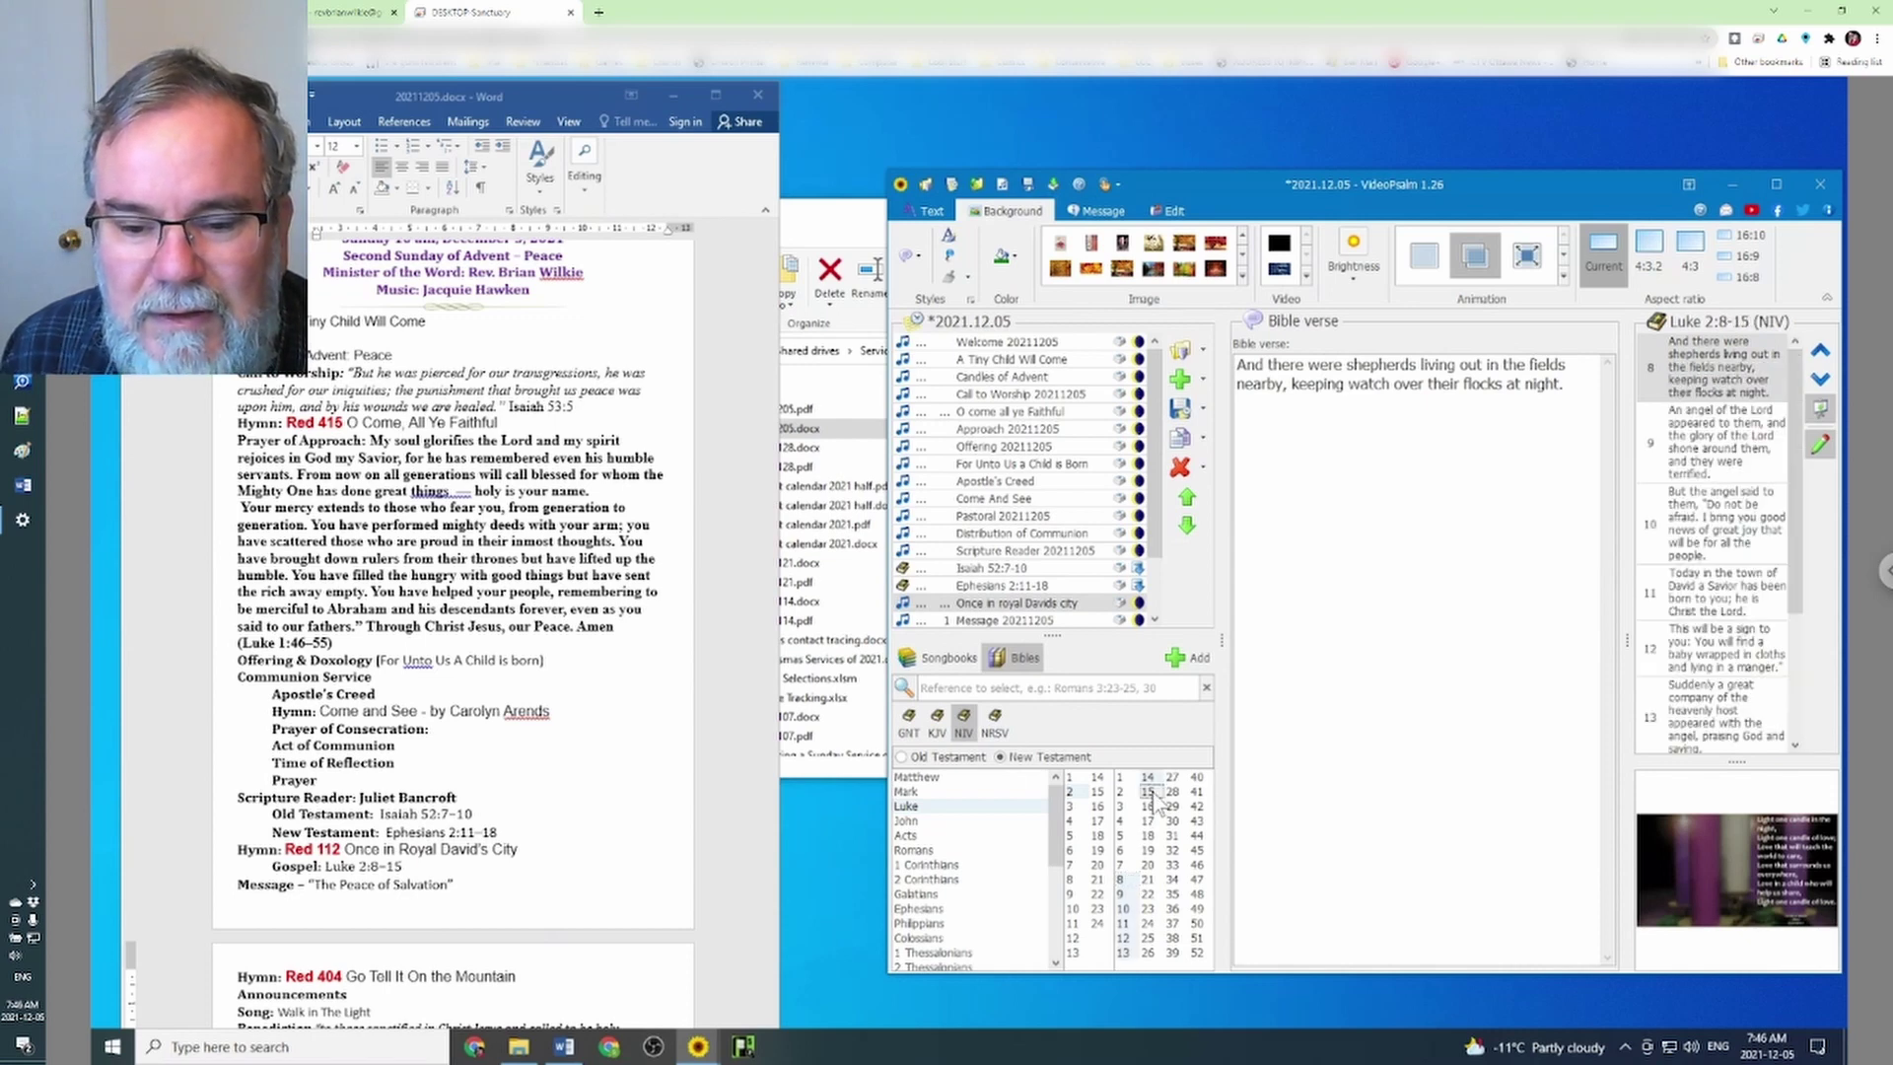
left_click(1193, 660)
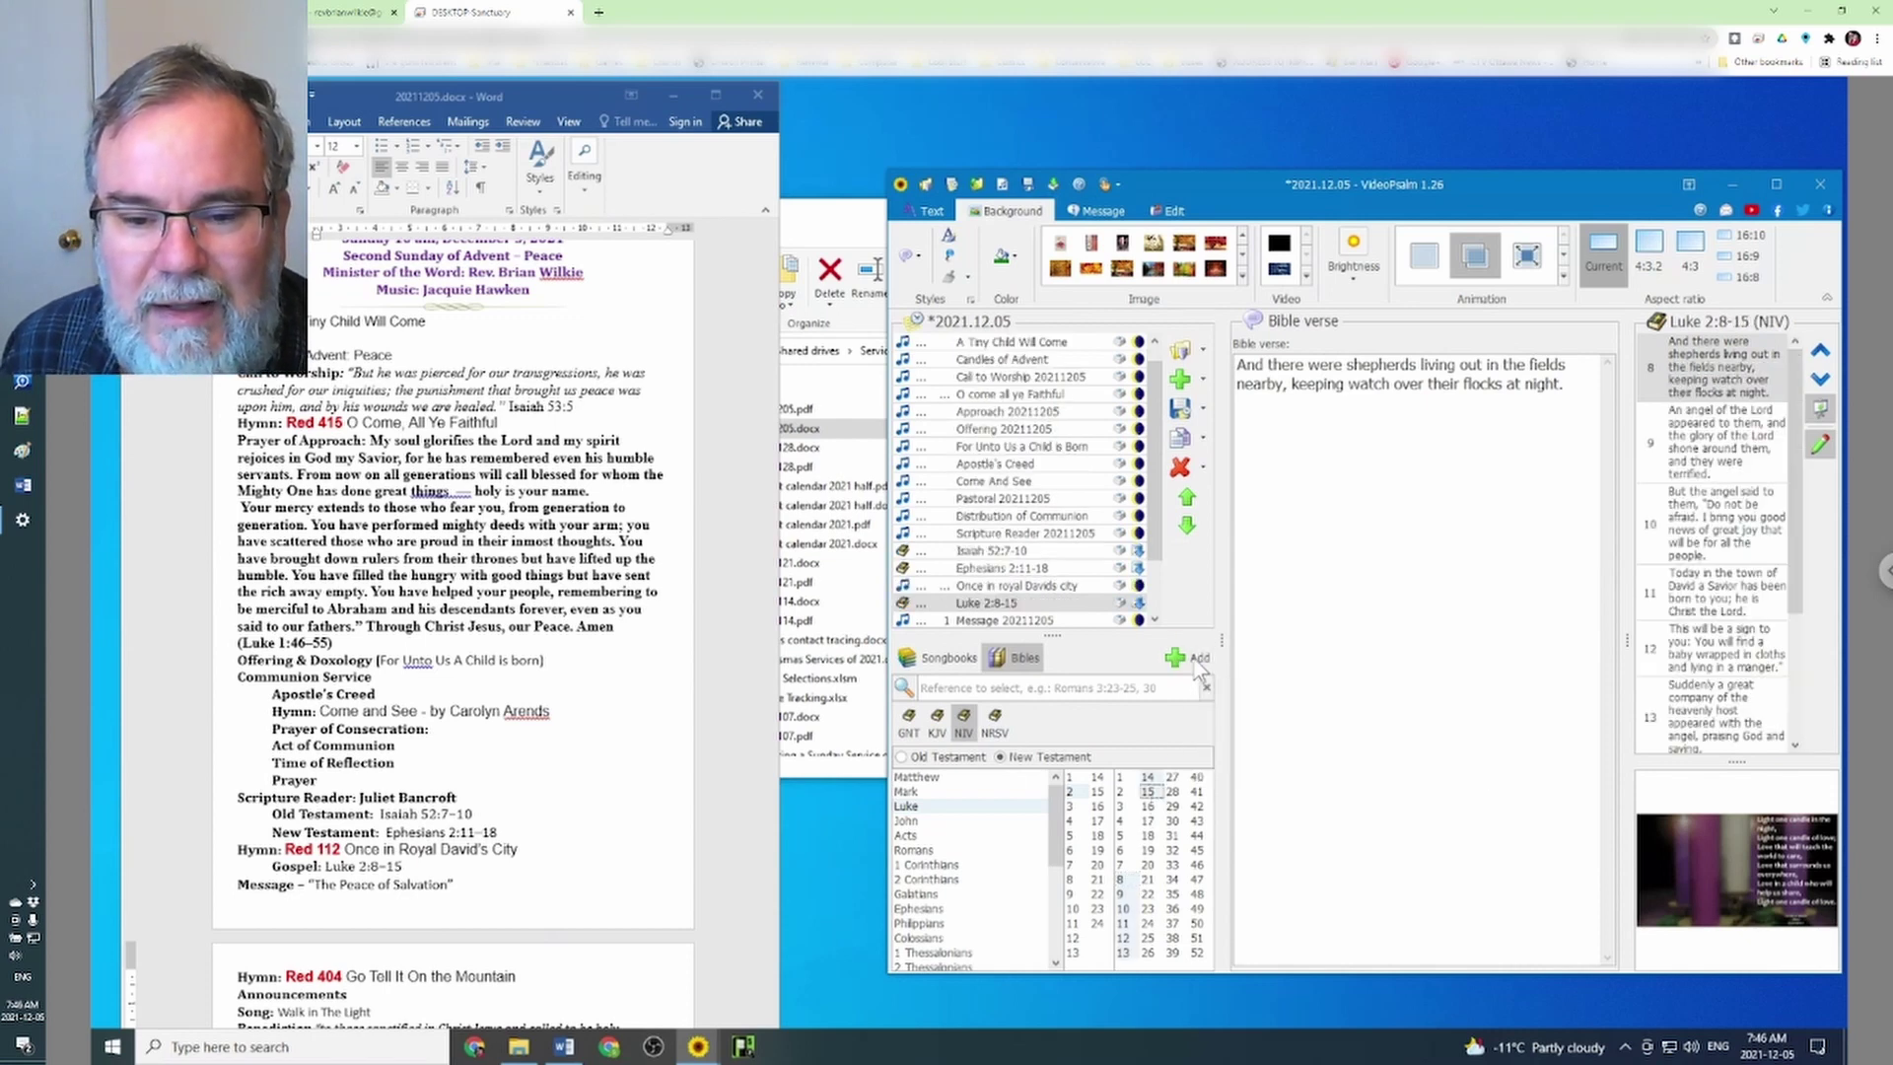
Search the songbooks for go tell and add Go Tell It On The Mountain (Red 404) to the agenda directly after Message 20211205
scroll(1006, 586, "down", 2)
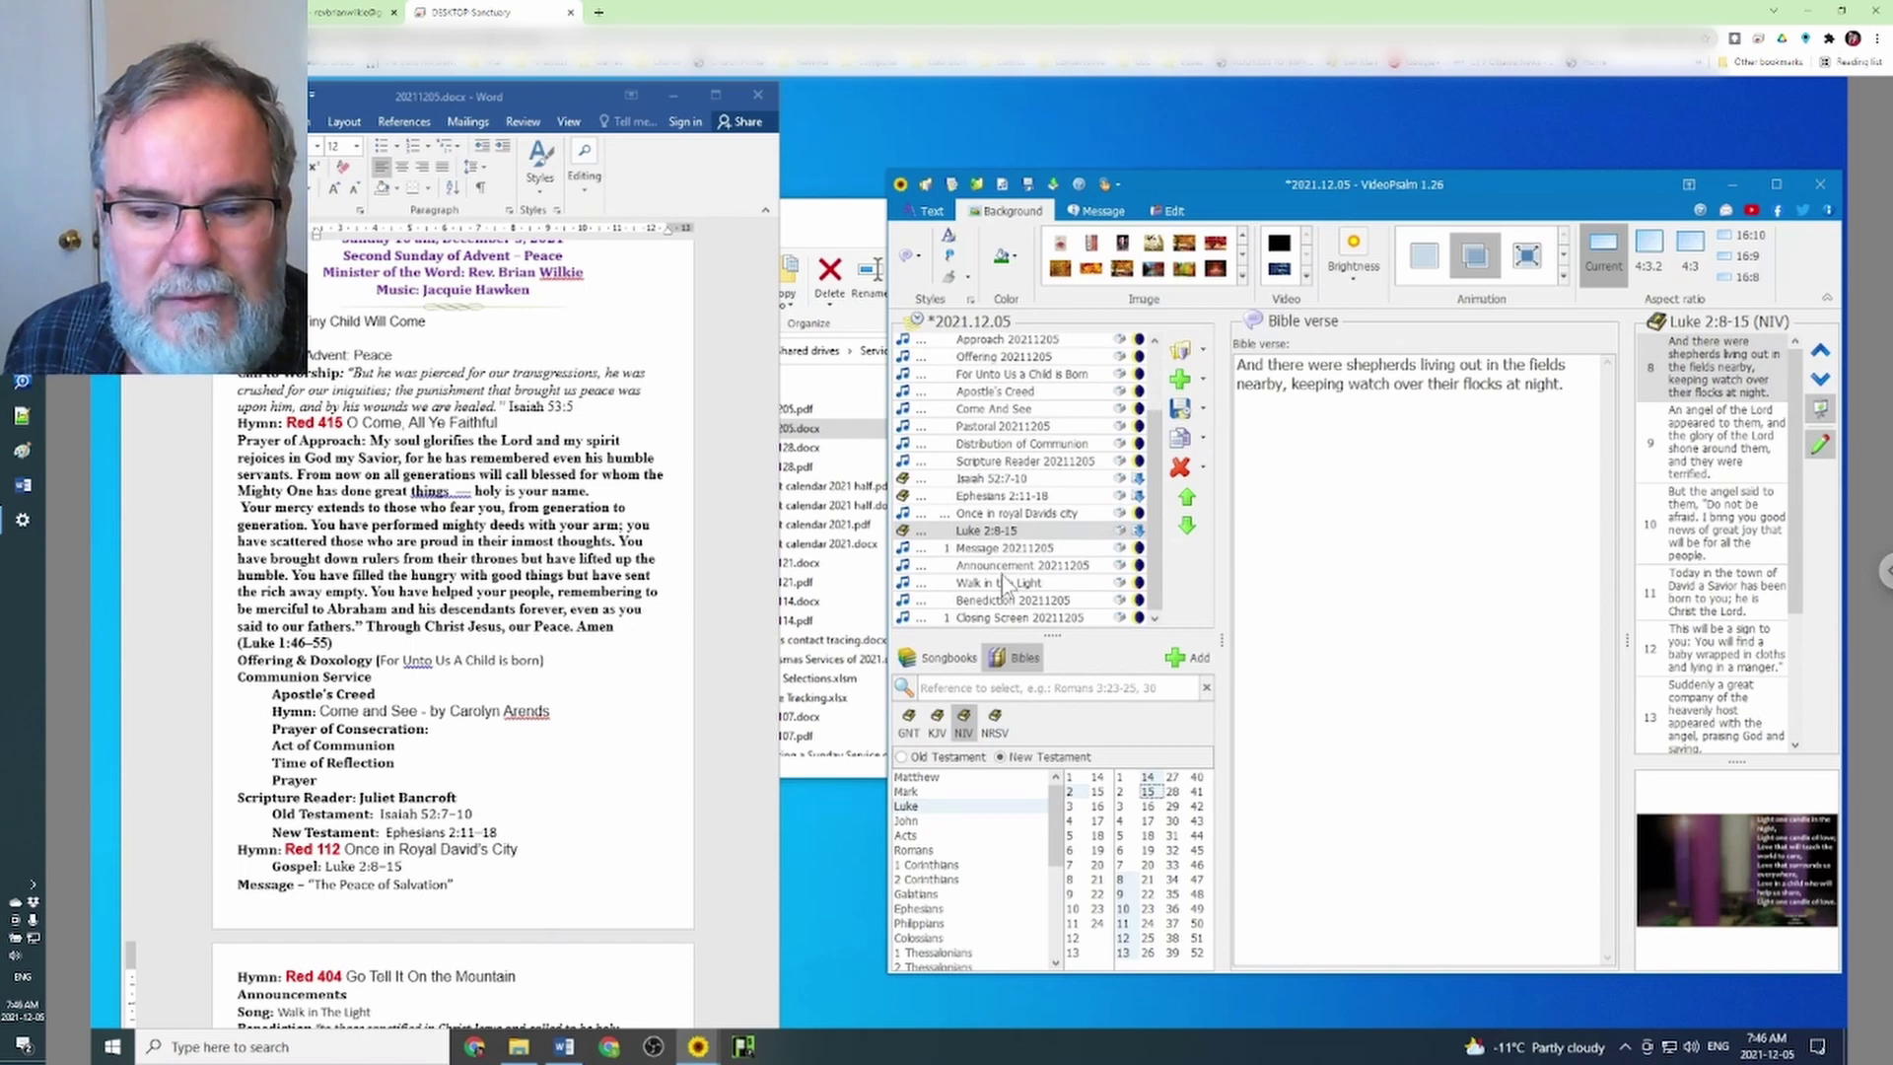
left_click(995, 548)
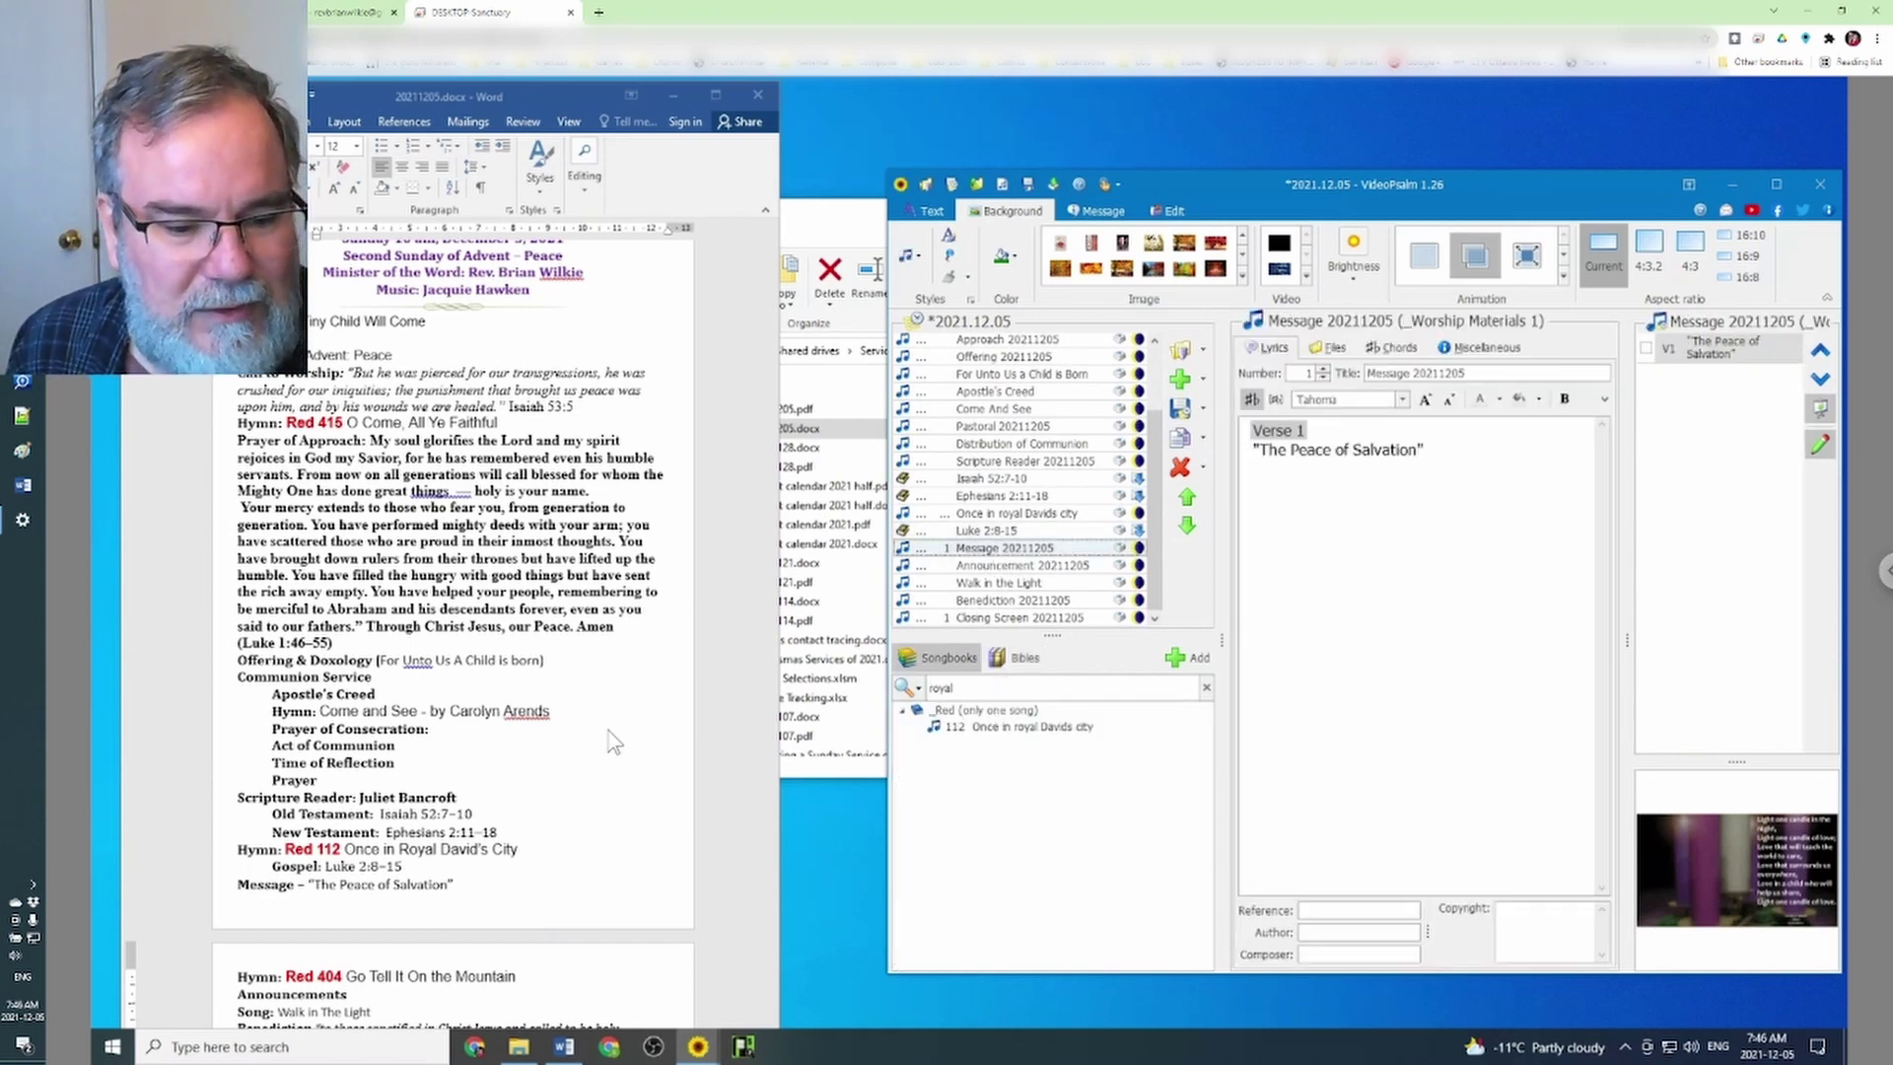
left_click(905, 688)
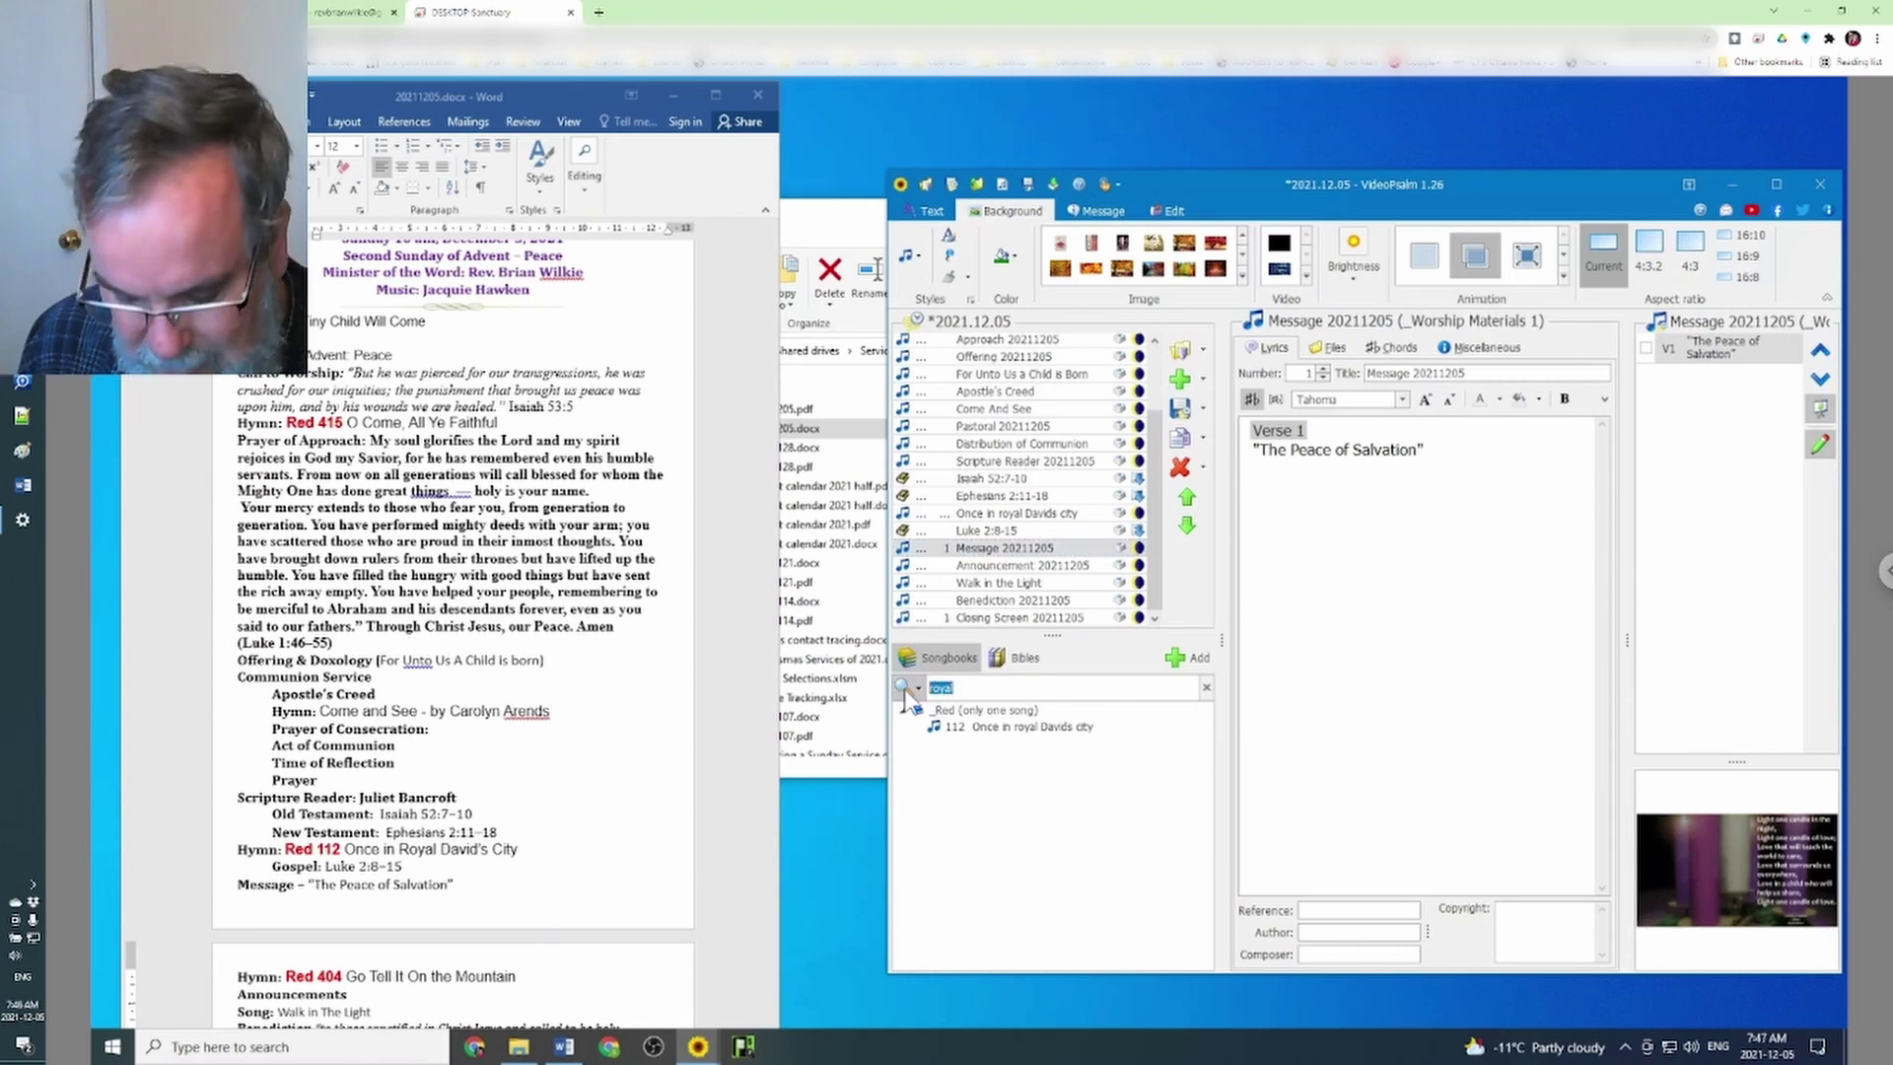
type("go tel")
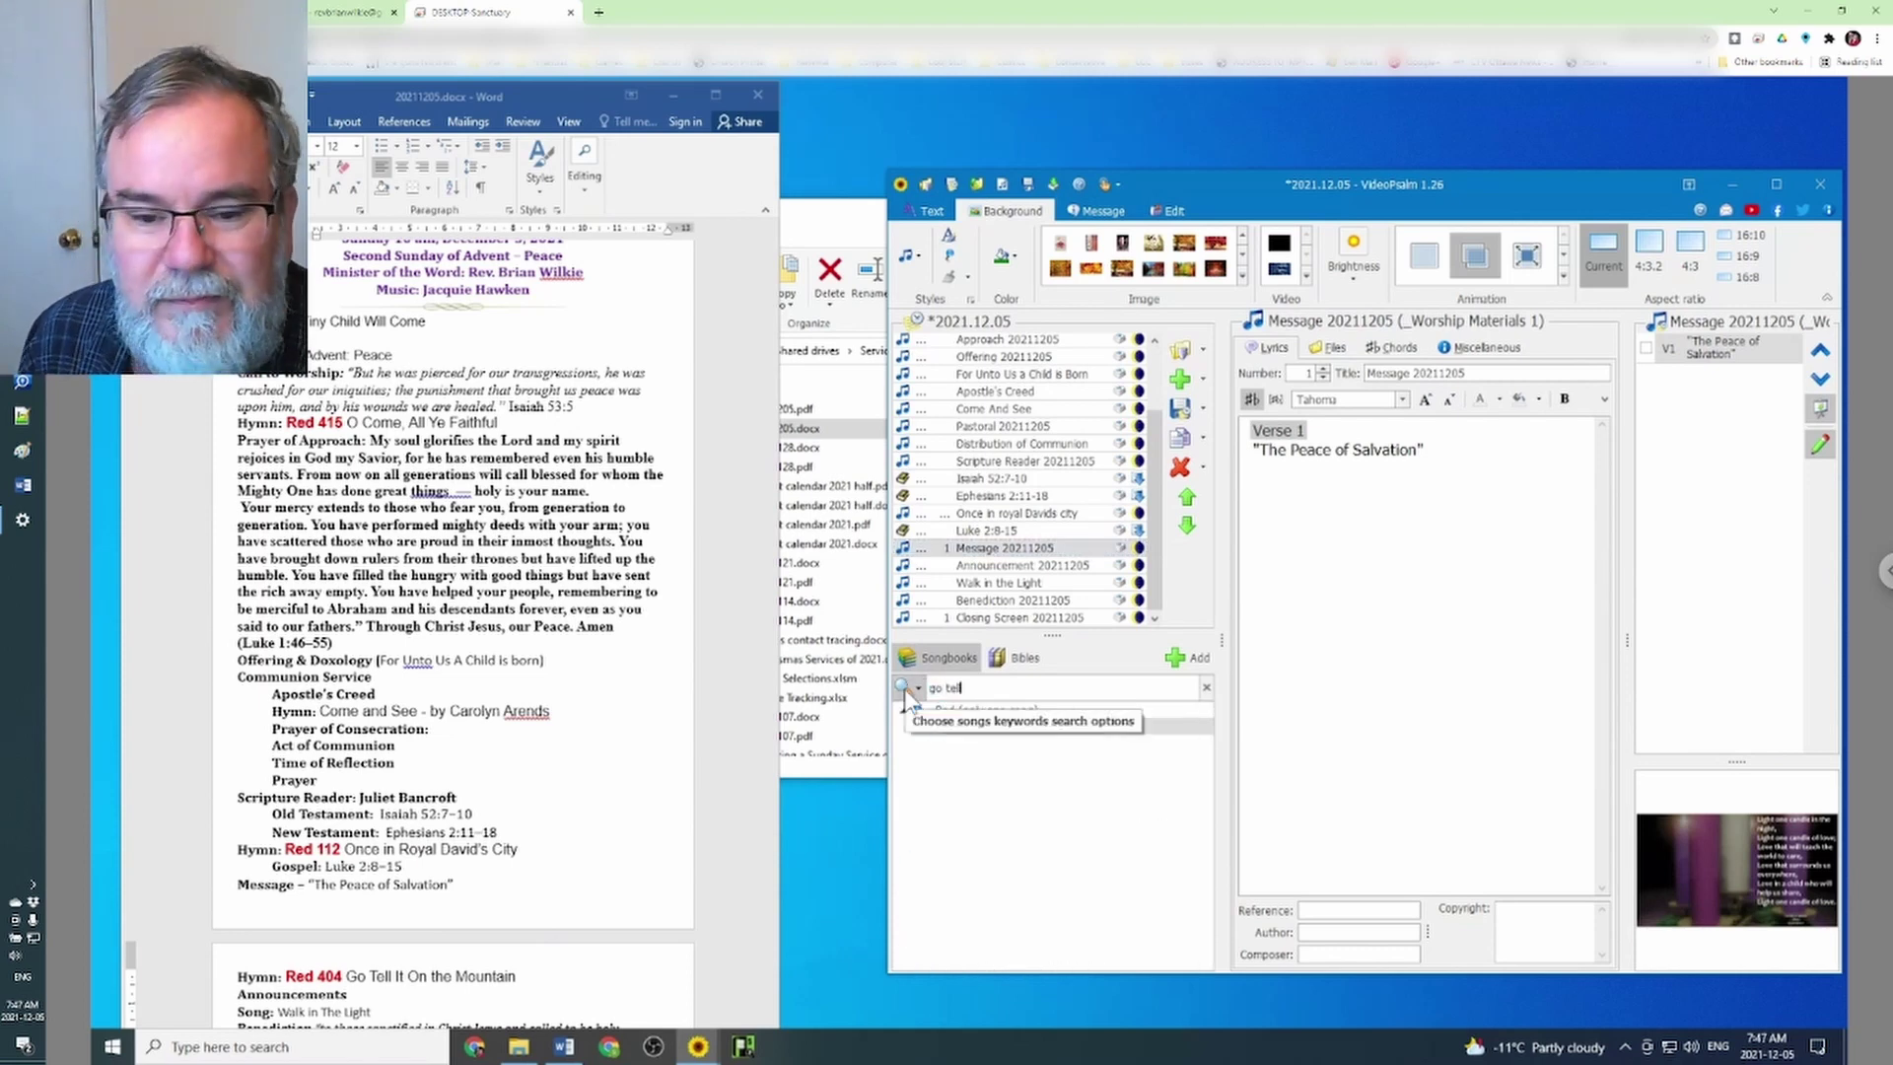
type("l")
left_click(995, 730)
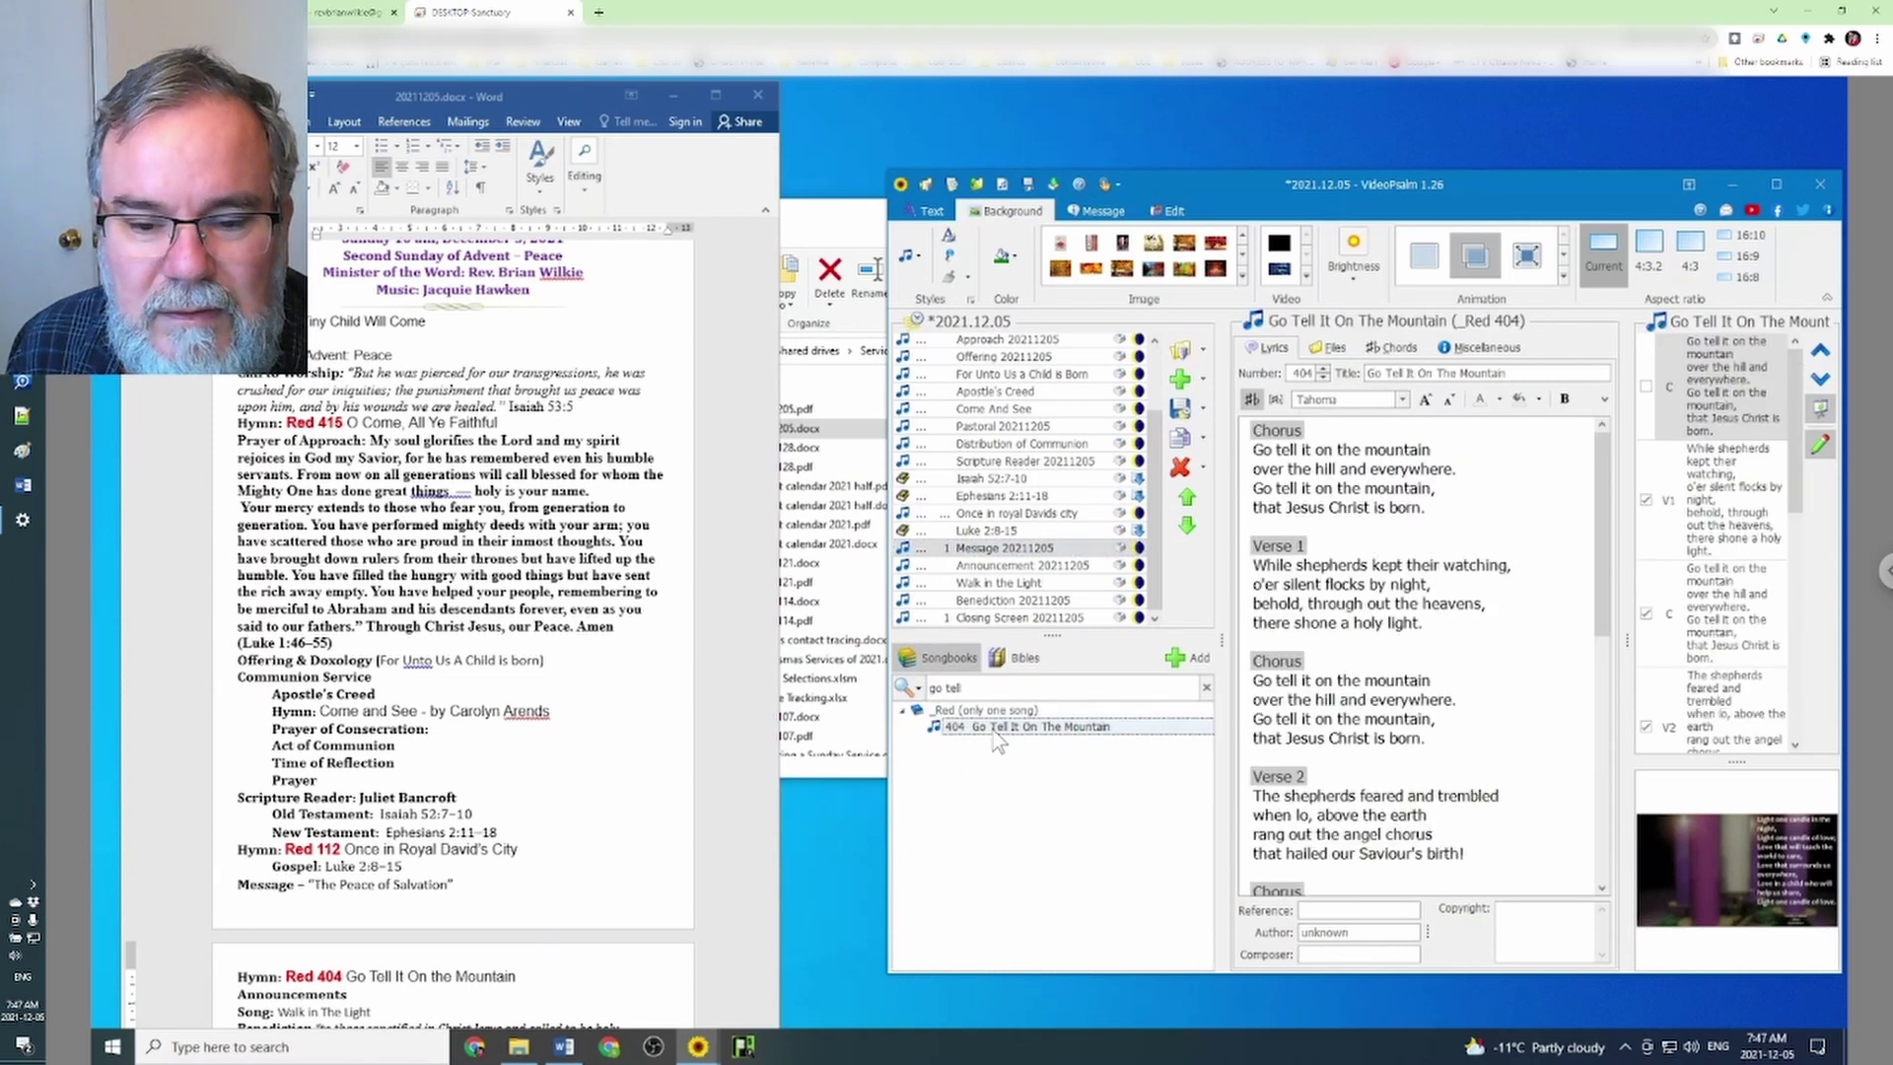
double_click(997, 730)
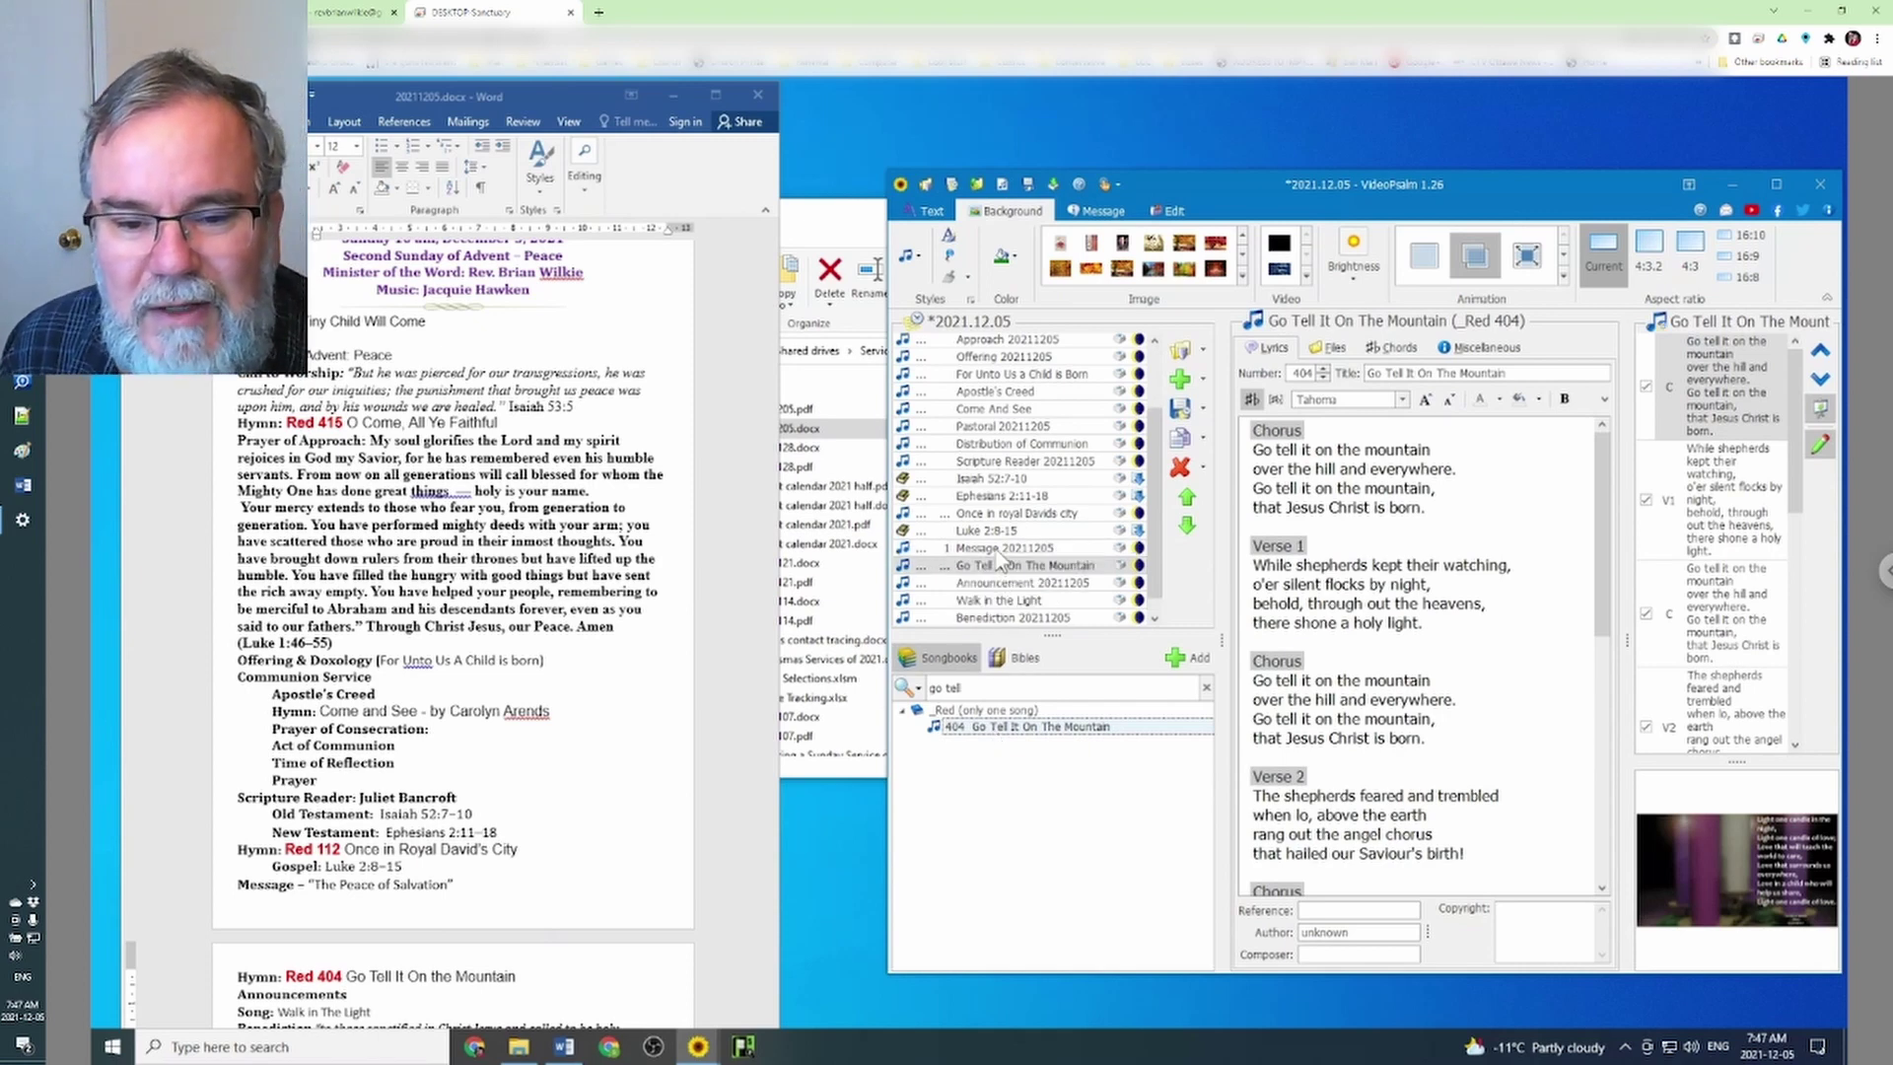
Set verse 4 and the final chorus of Go Tell It On The Mountain to be skipped
scroll(1725, 612, "down", 5)
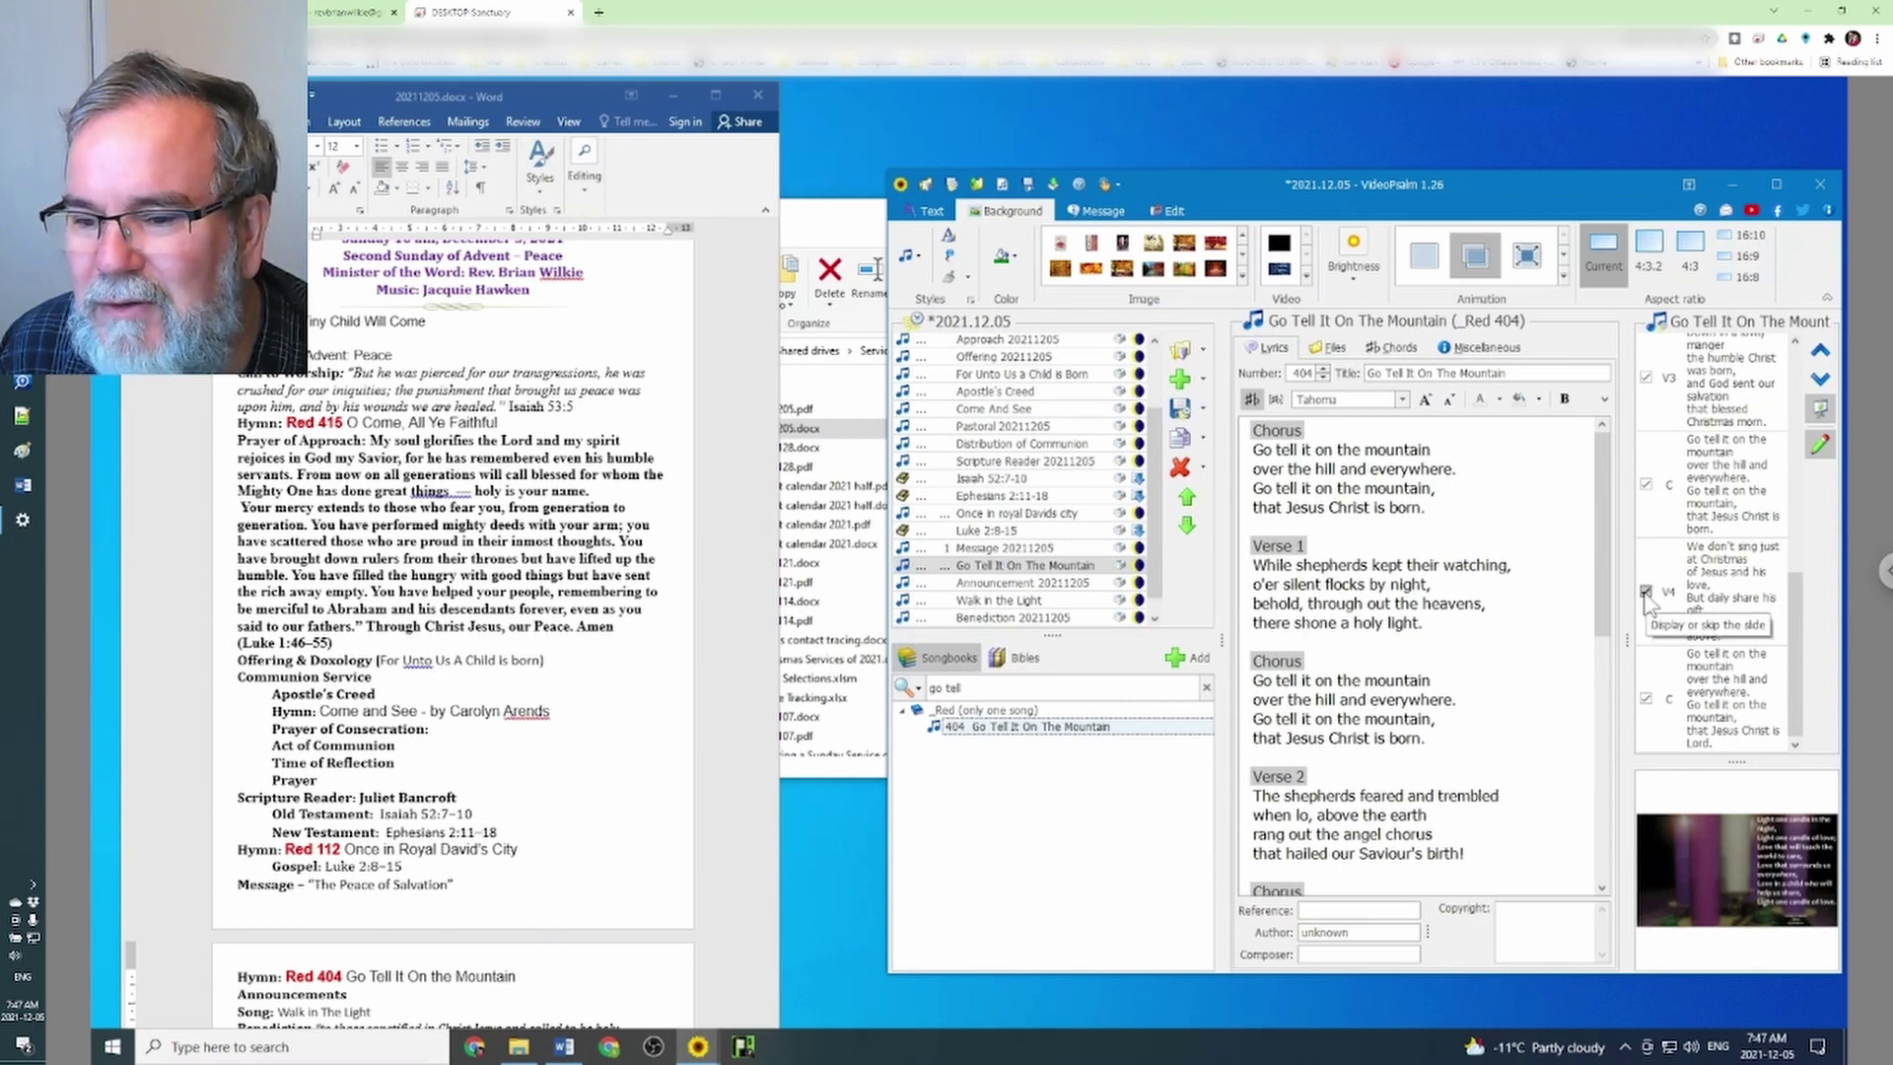
left_click(1645, 592)
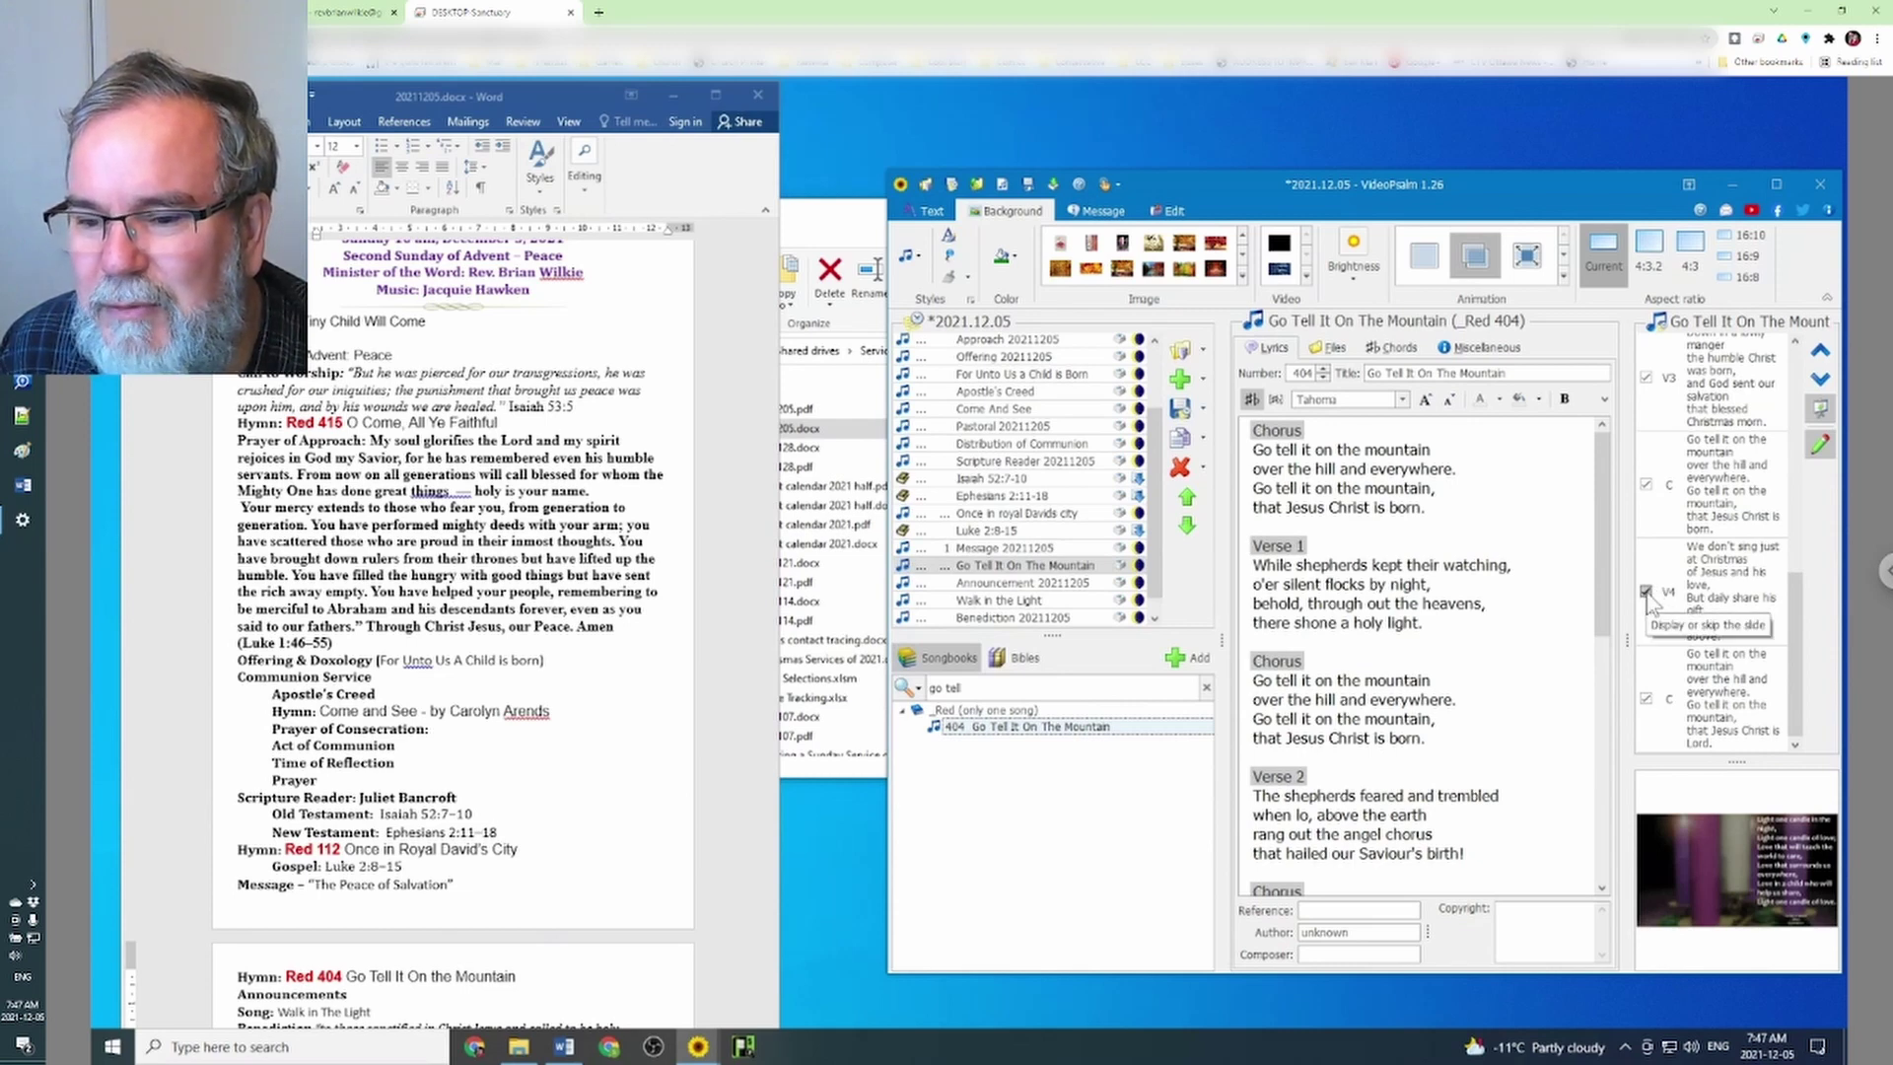
left_click(1646, 699)
scroll(1738, 665, "up", 3)
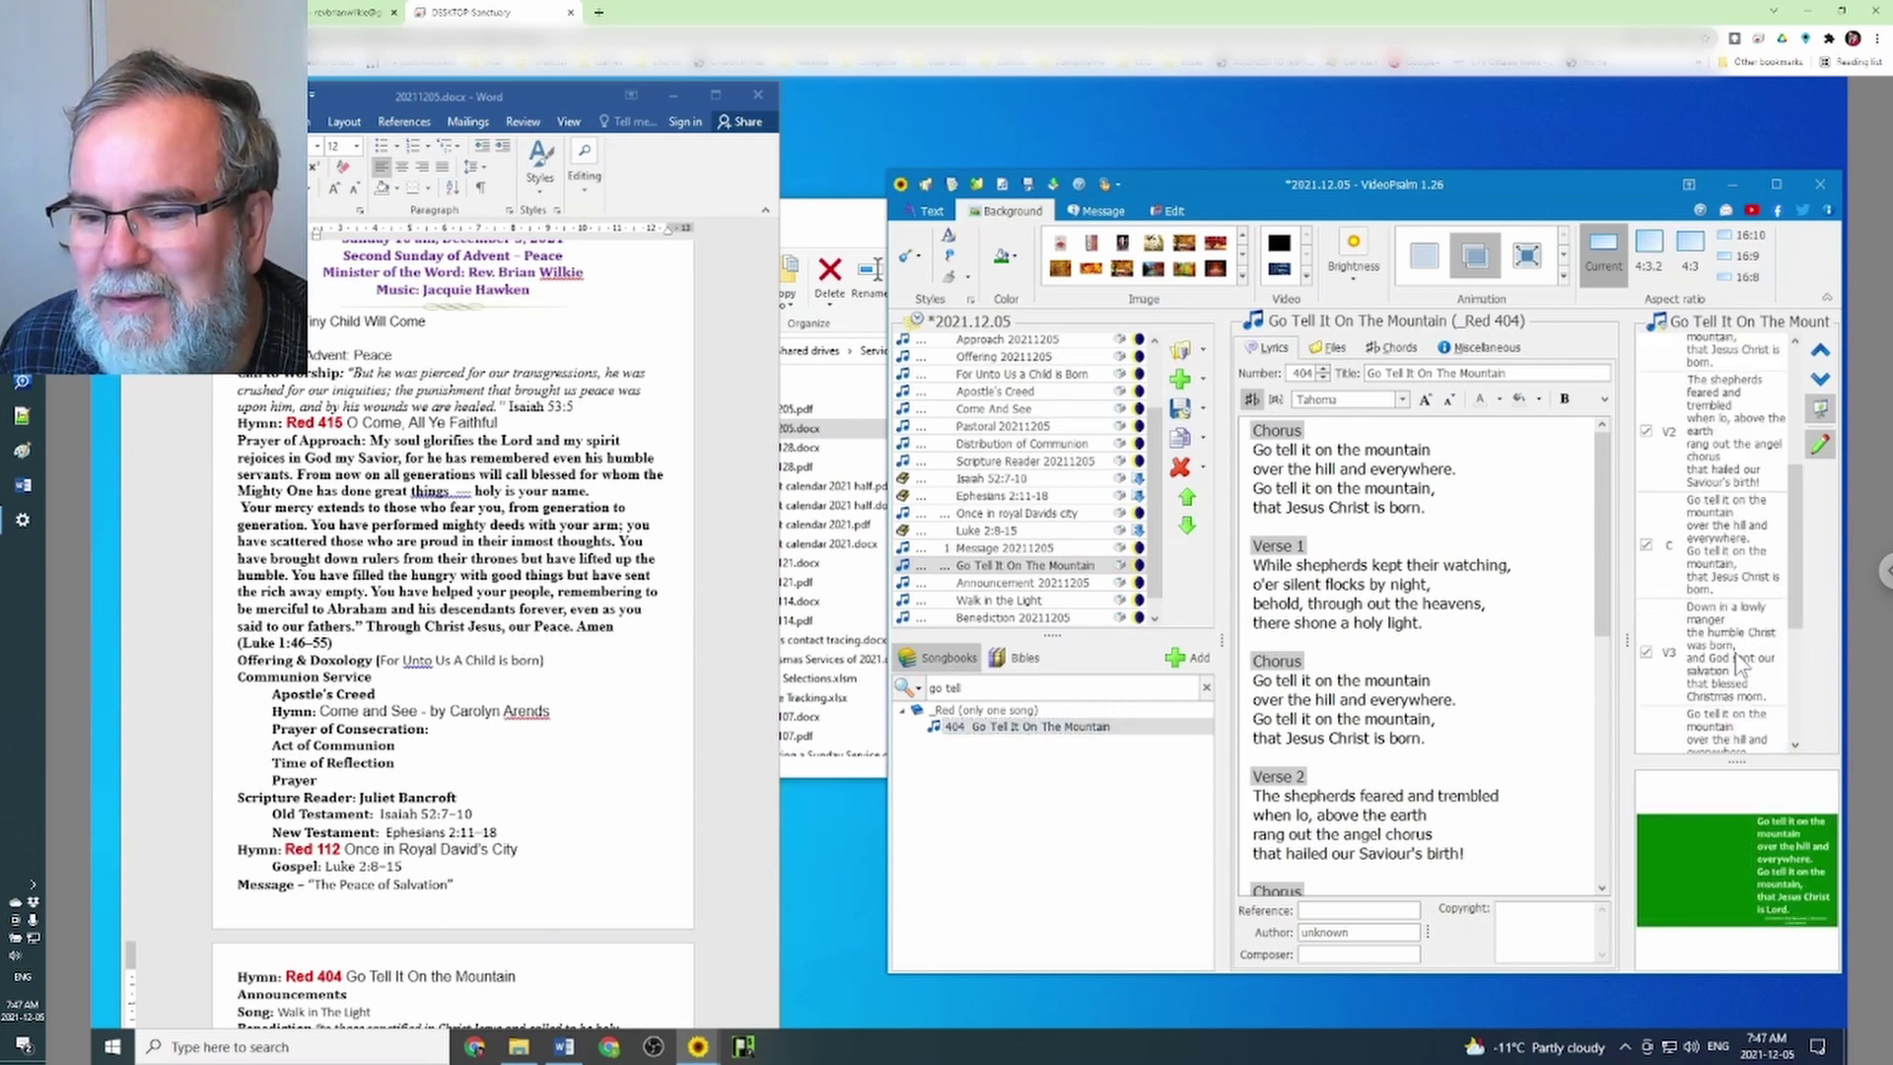
scroll(1738, 665, "up", 3)
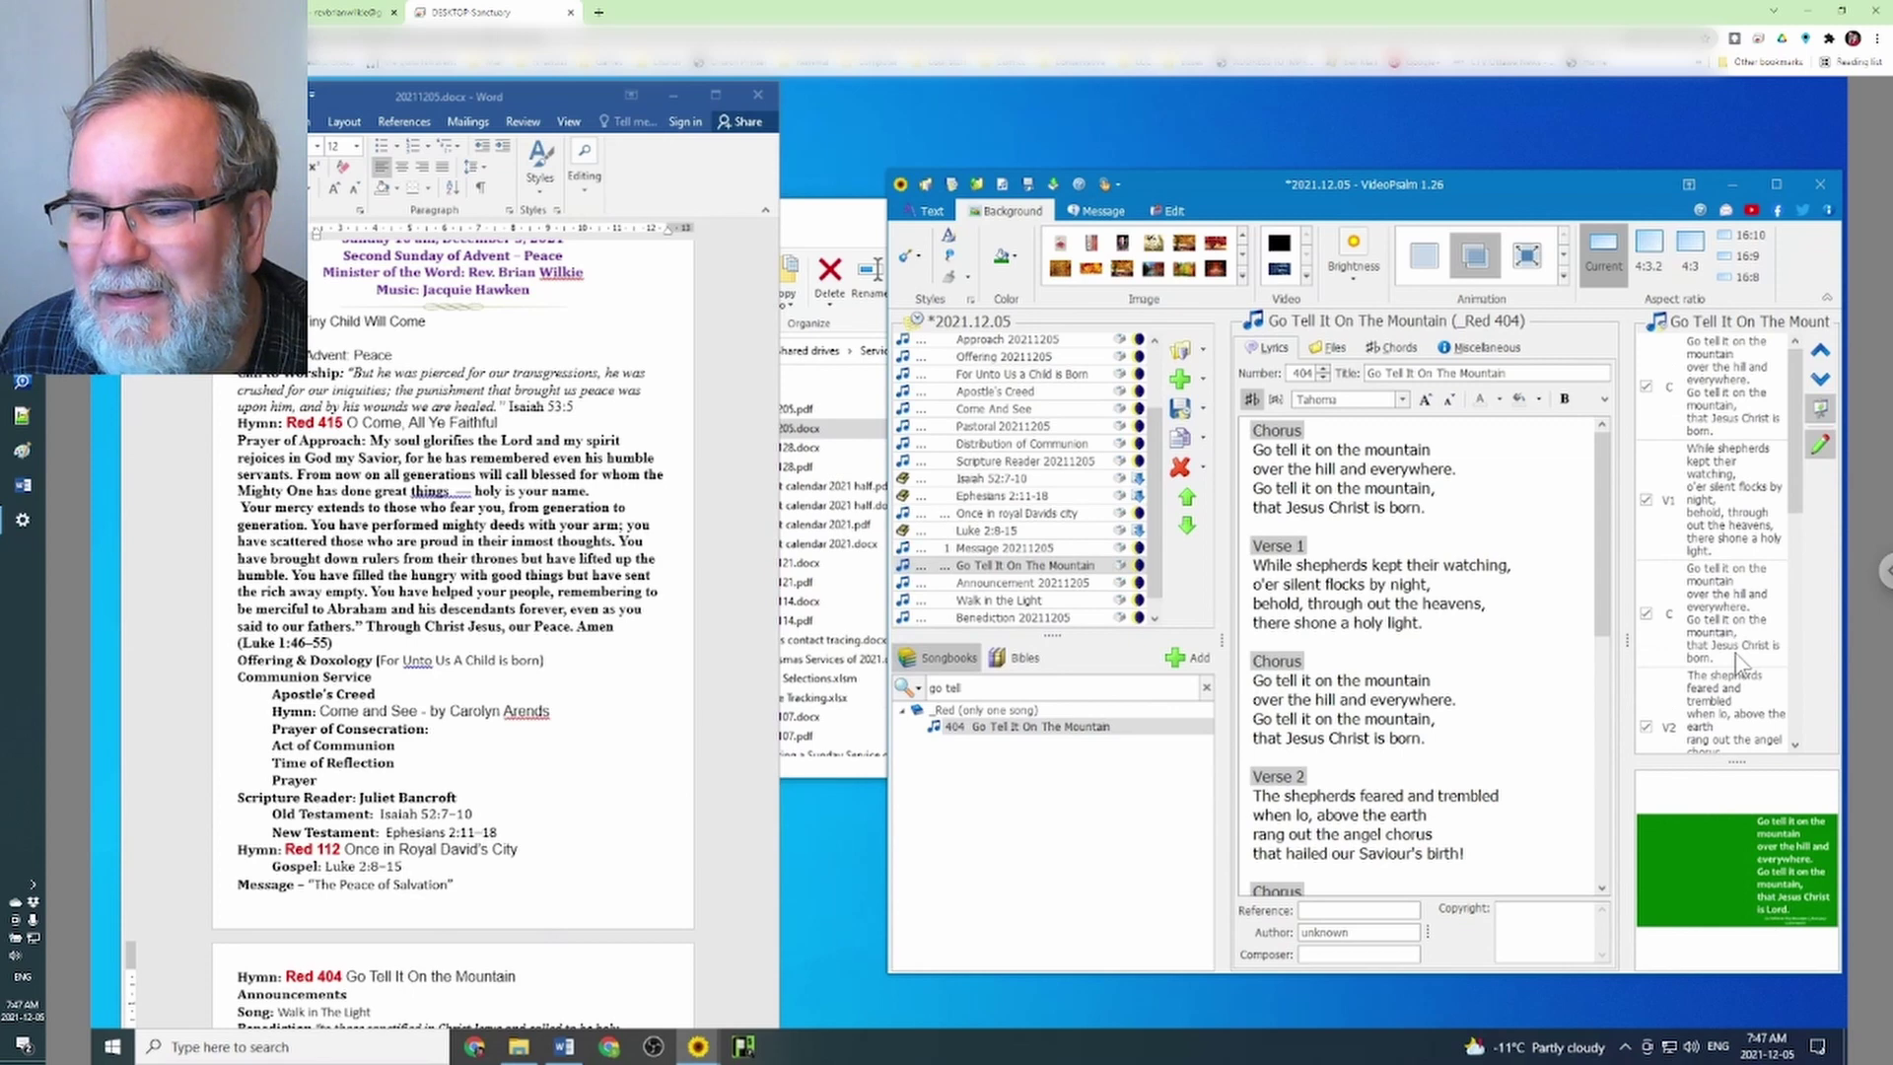
scroll(1730, 616, "down", 6)
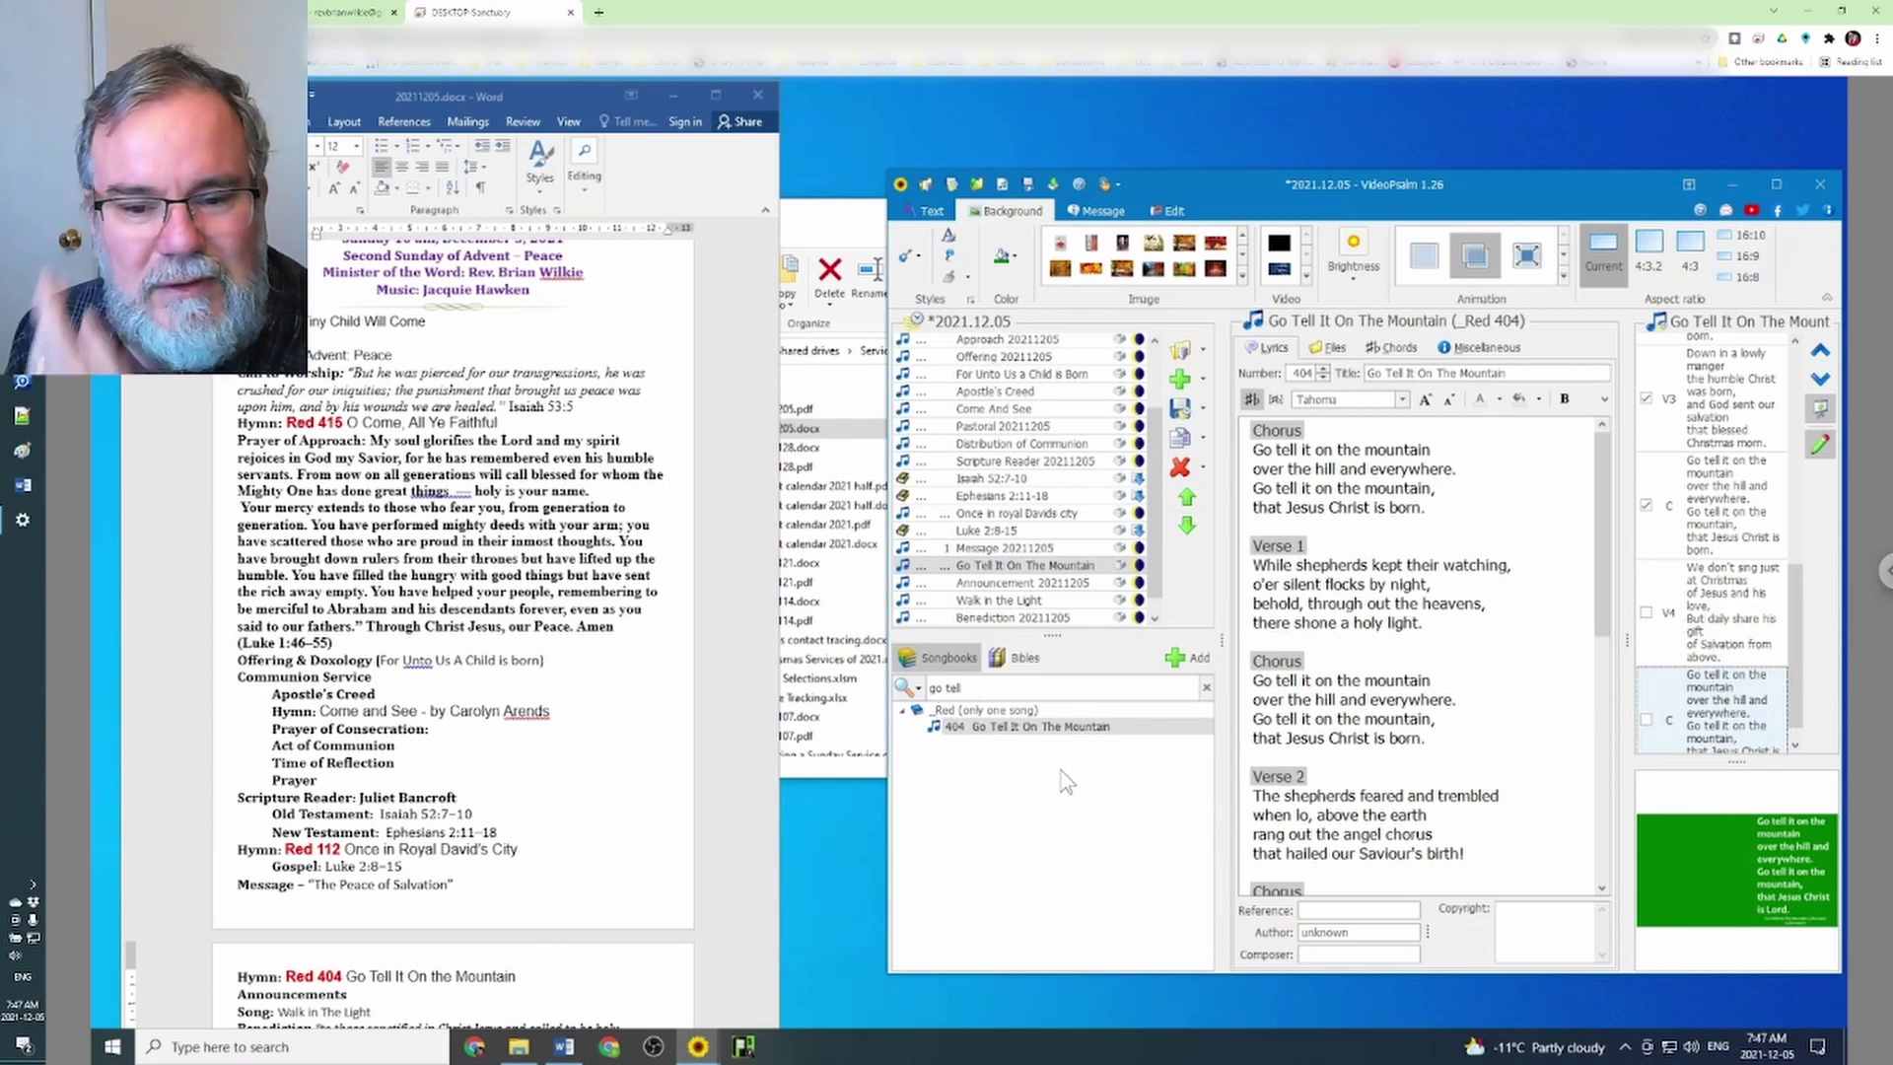
Review the verse slides of Once in royal Davids city and Come And See in the agenda
left_click(1025, 513)
scroll(1723, 494, "down", 3)
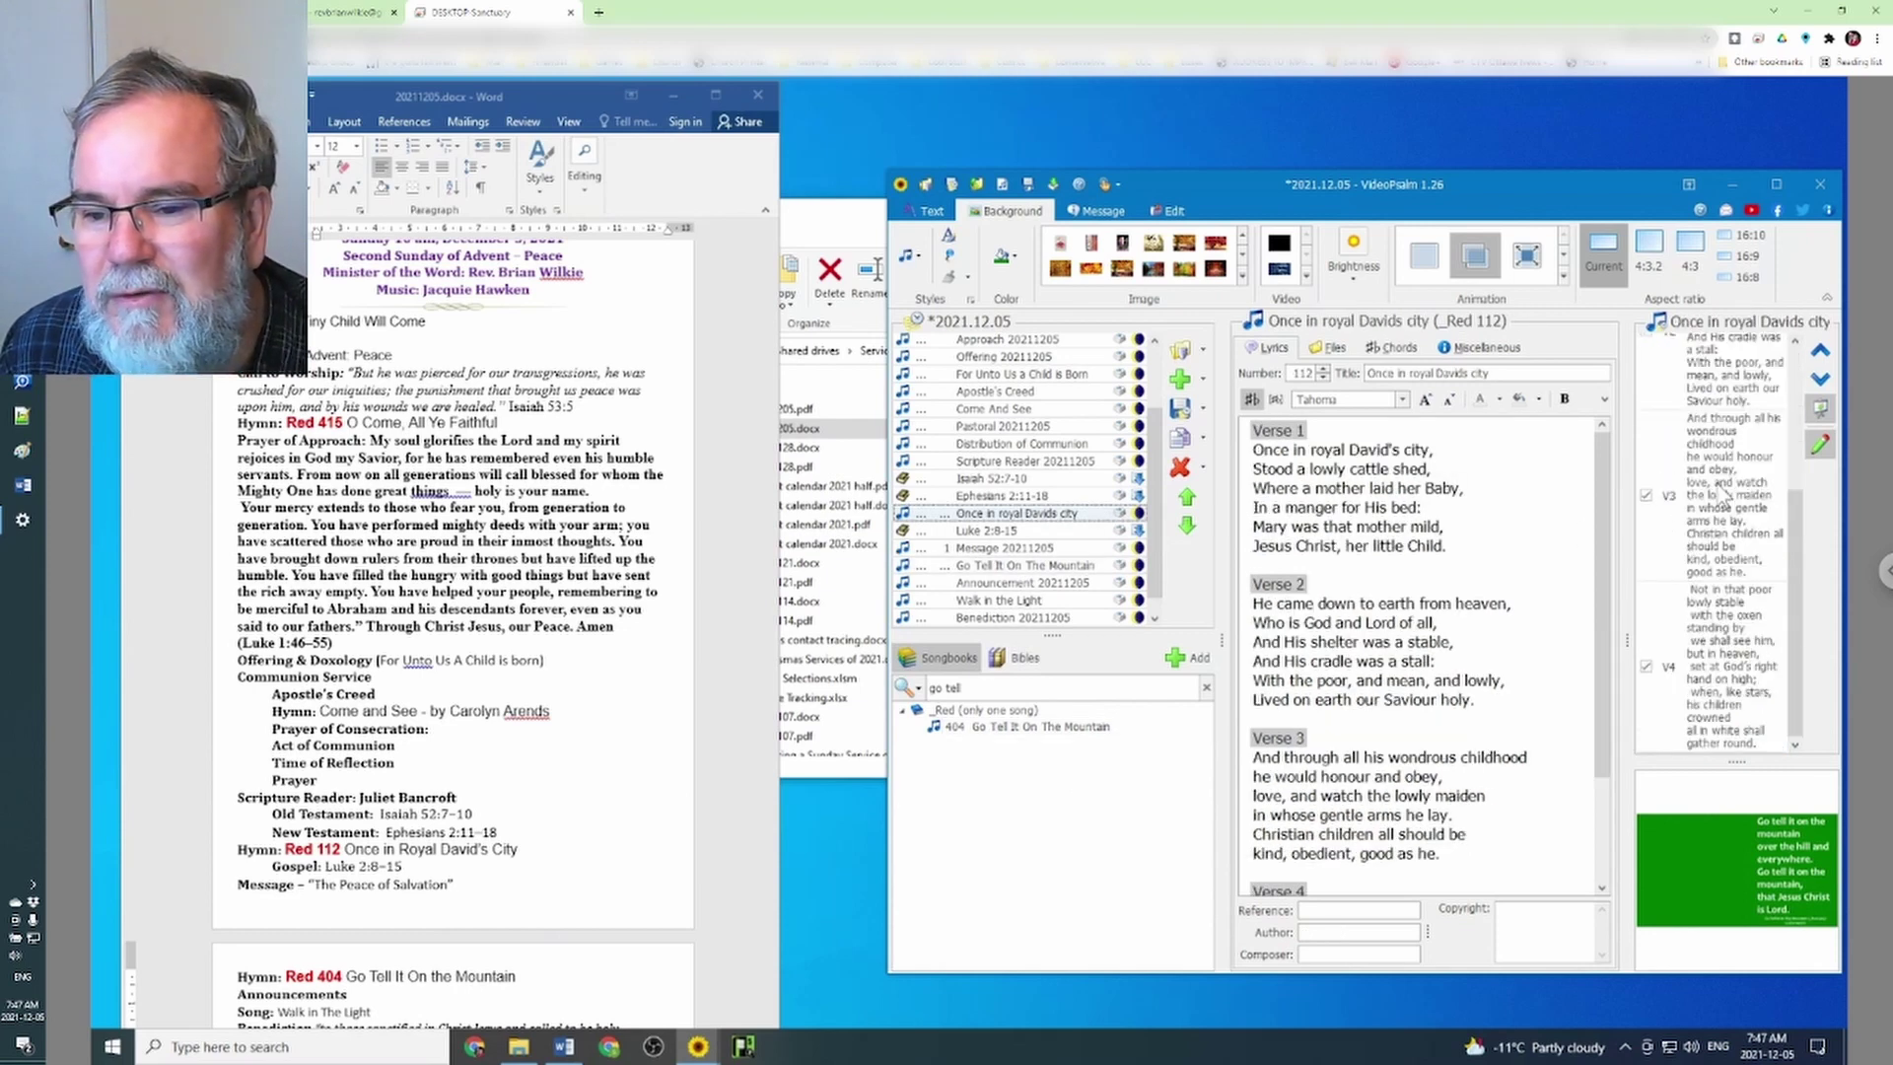
scroll(1724, 494, "up", 4)
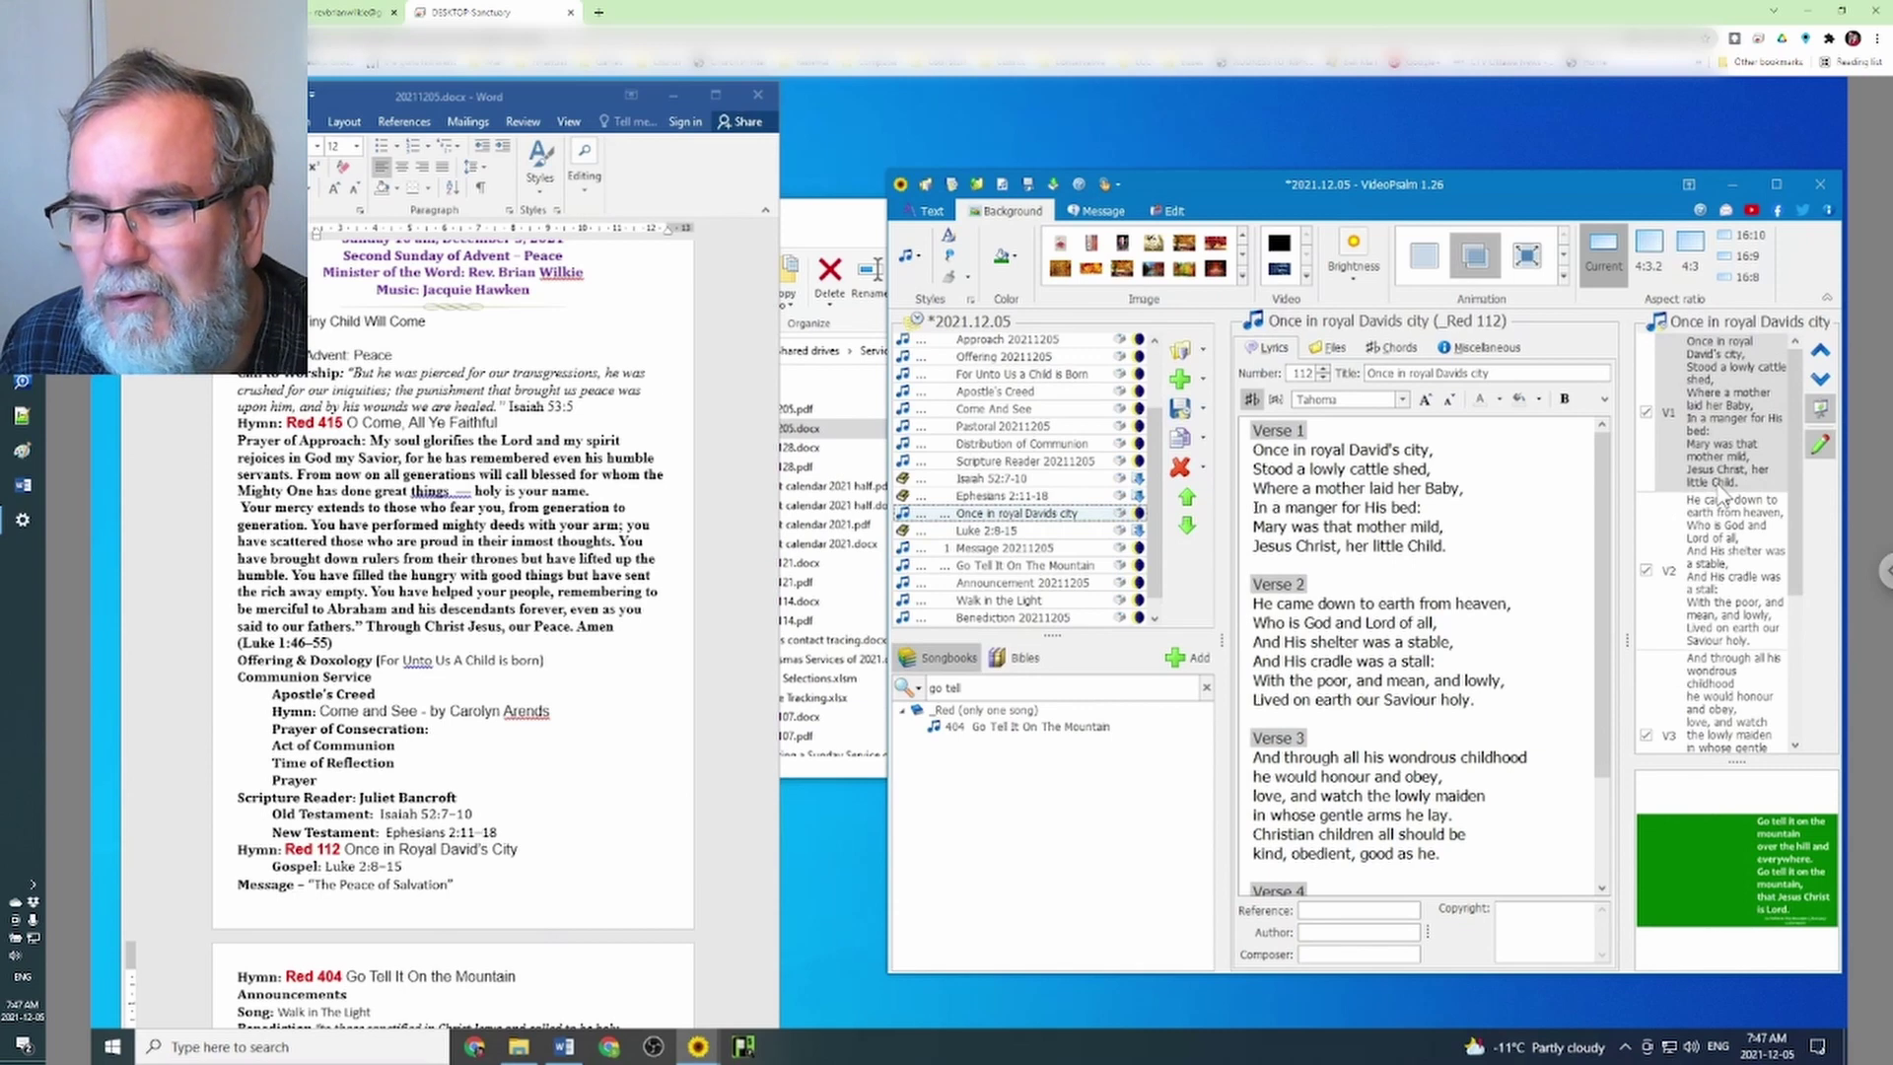
scroll(1723, 496, "down", 4)
scroll(1723, 493, "up", 4)
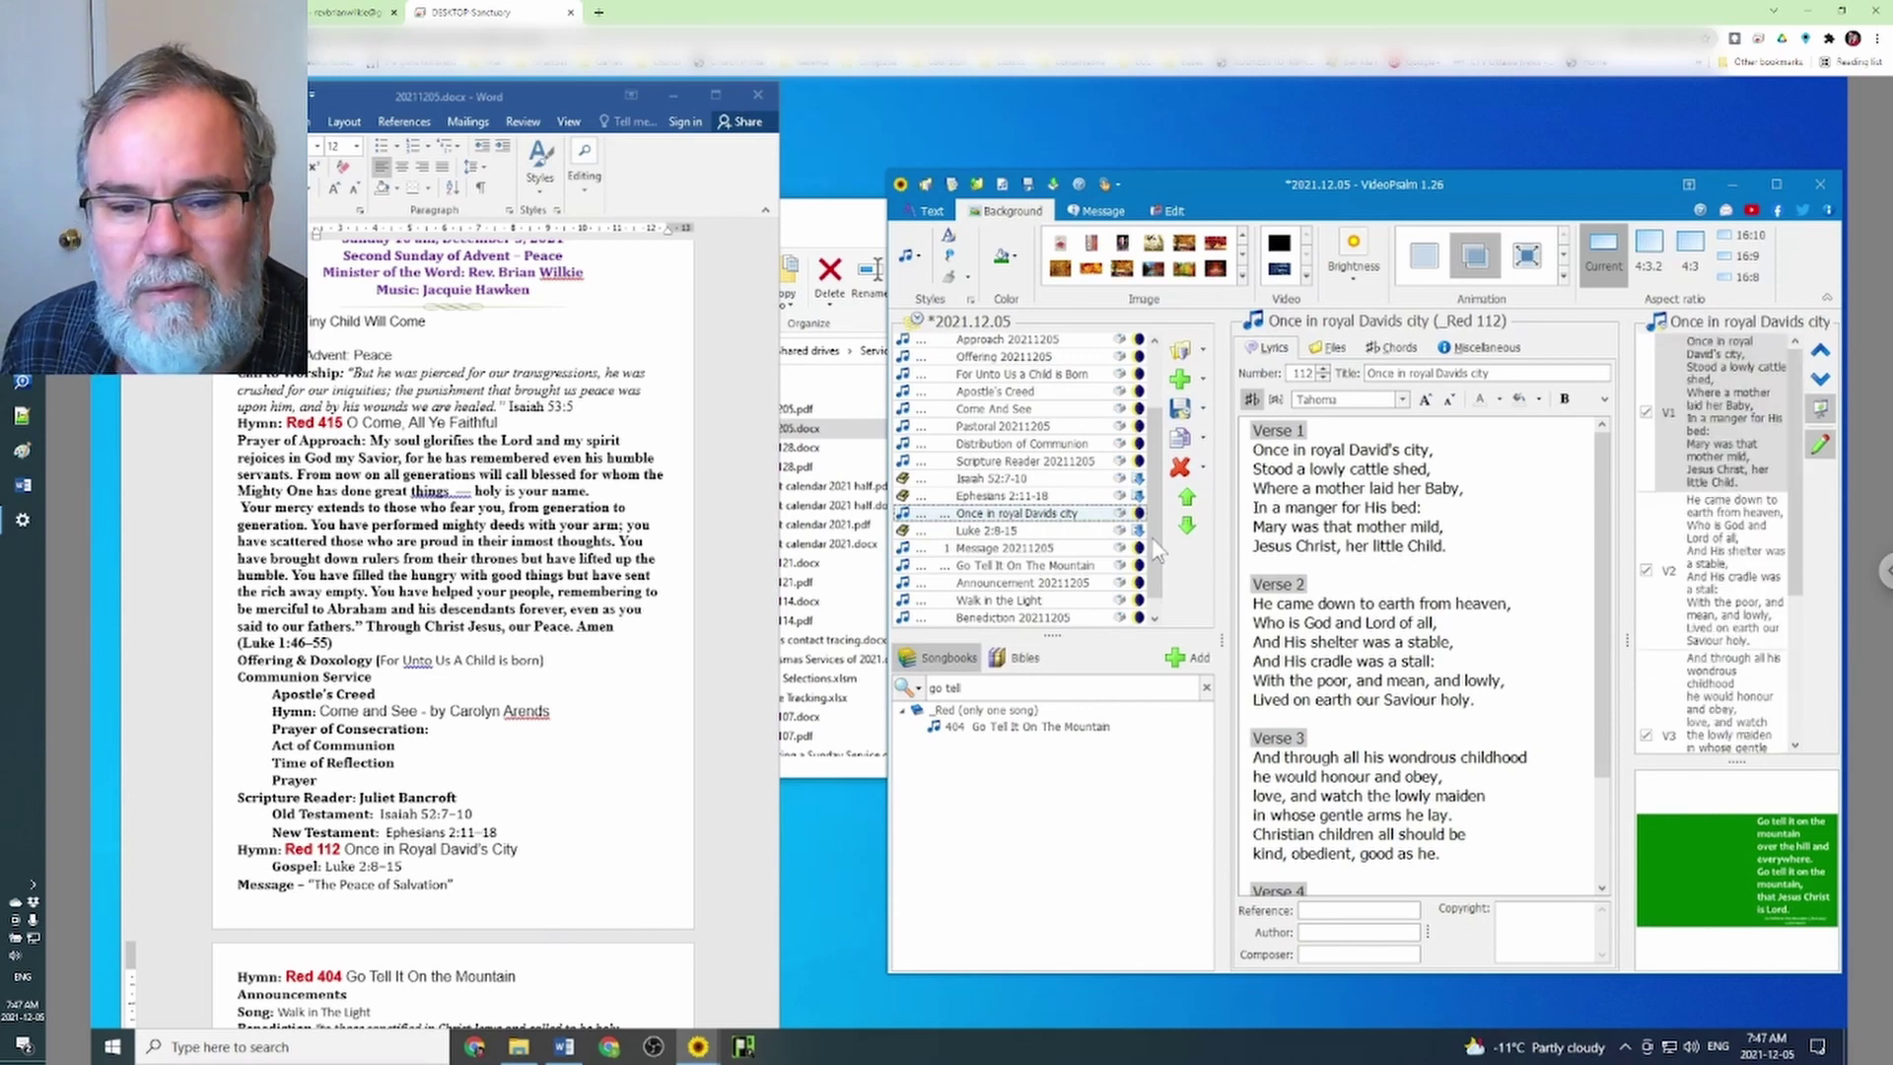
left_click(995, 408)
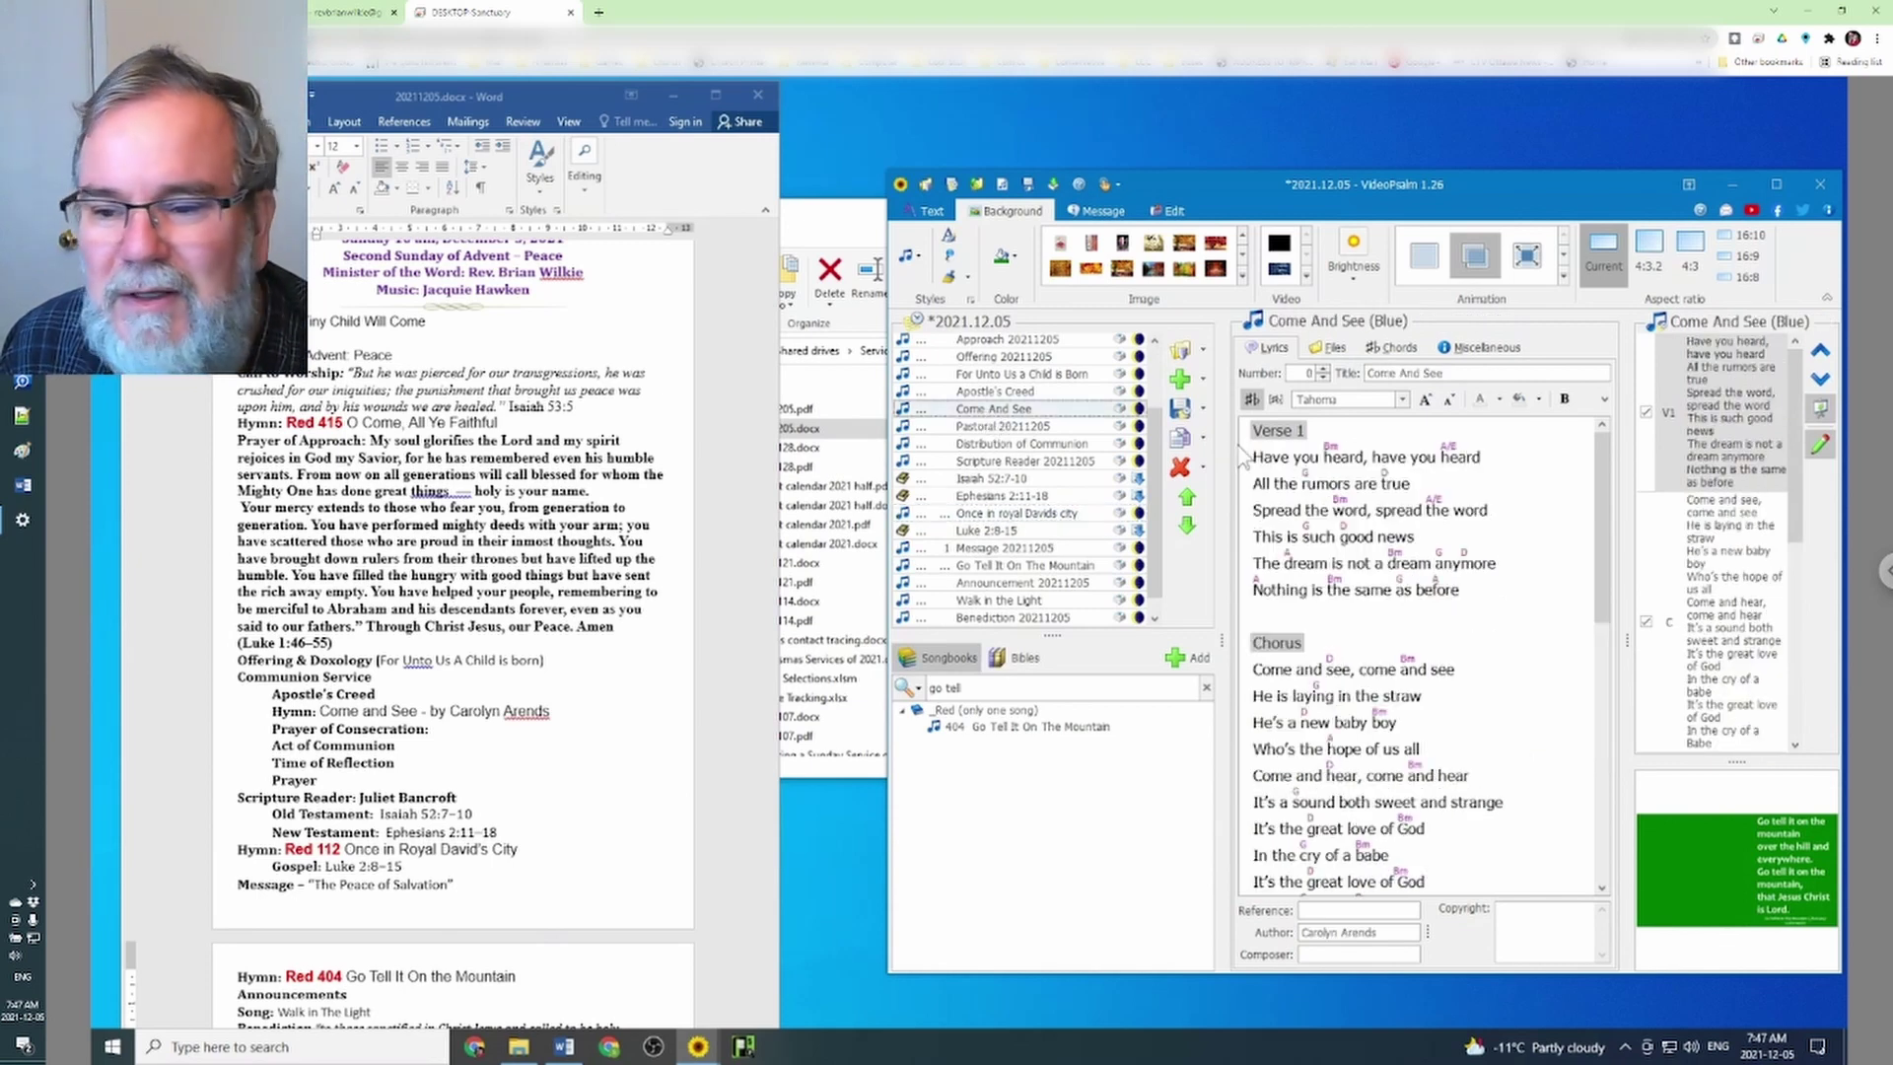
scroll(1685, 469, "down", 4)
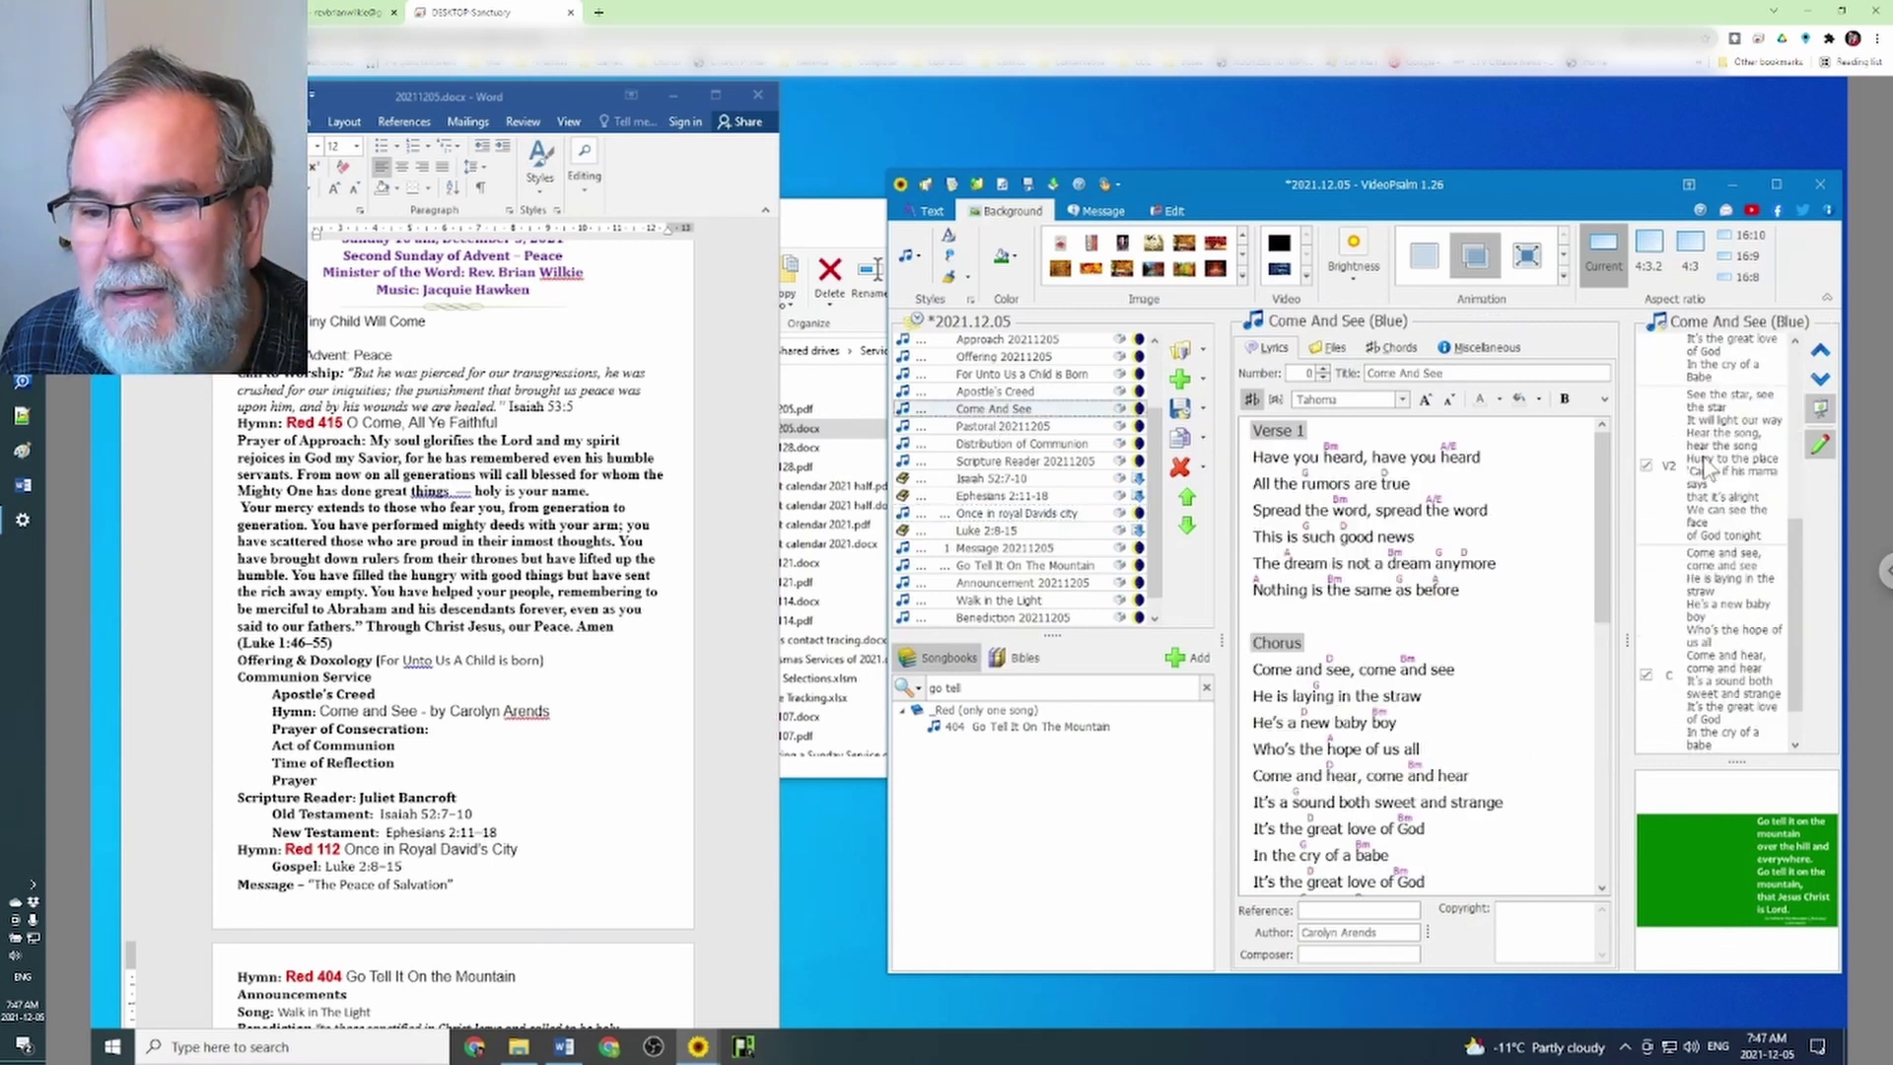
scroll(1705, 469, "down", 1)
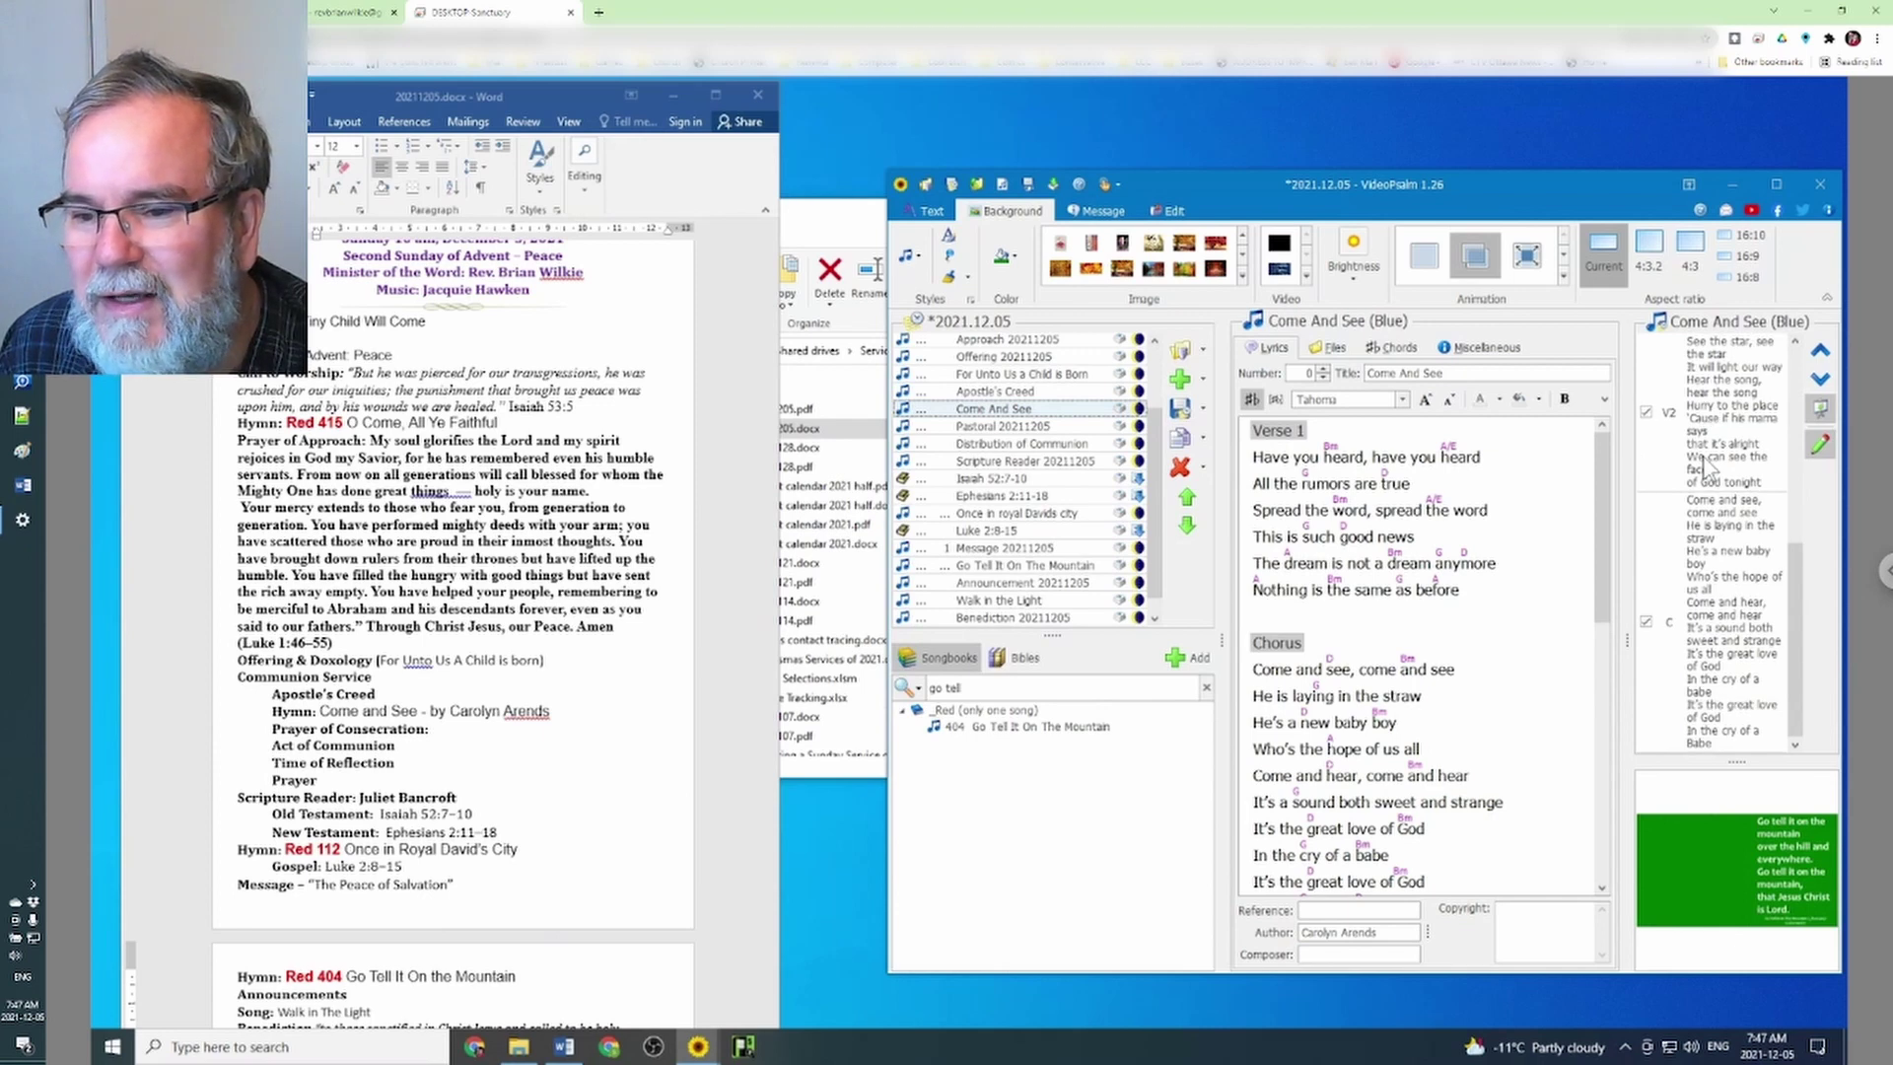
scroll(1705, 468, "up", 4)
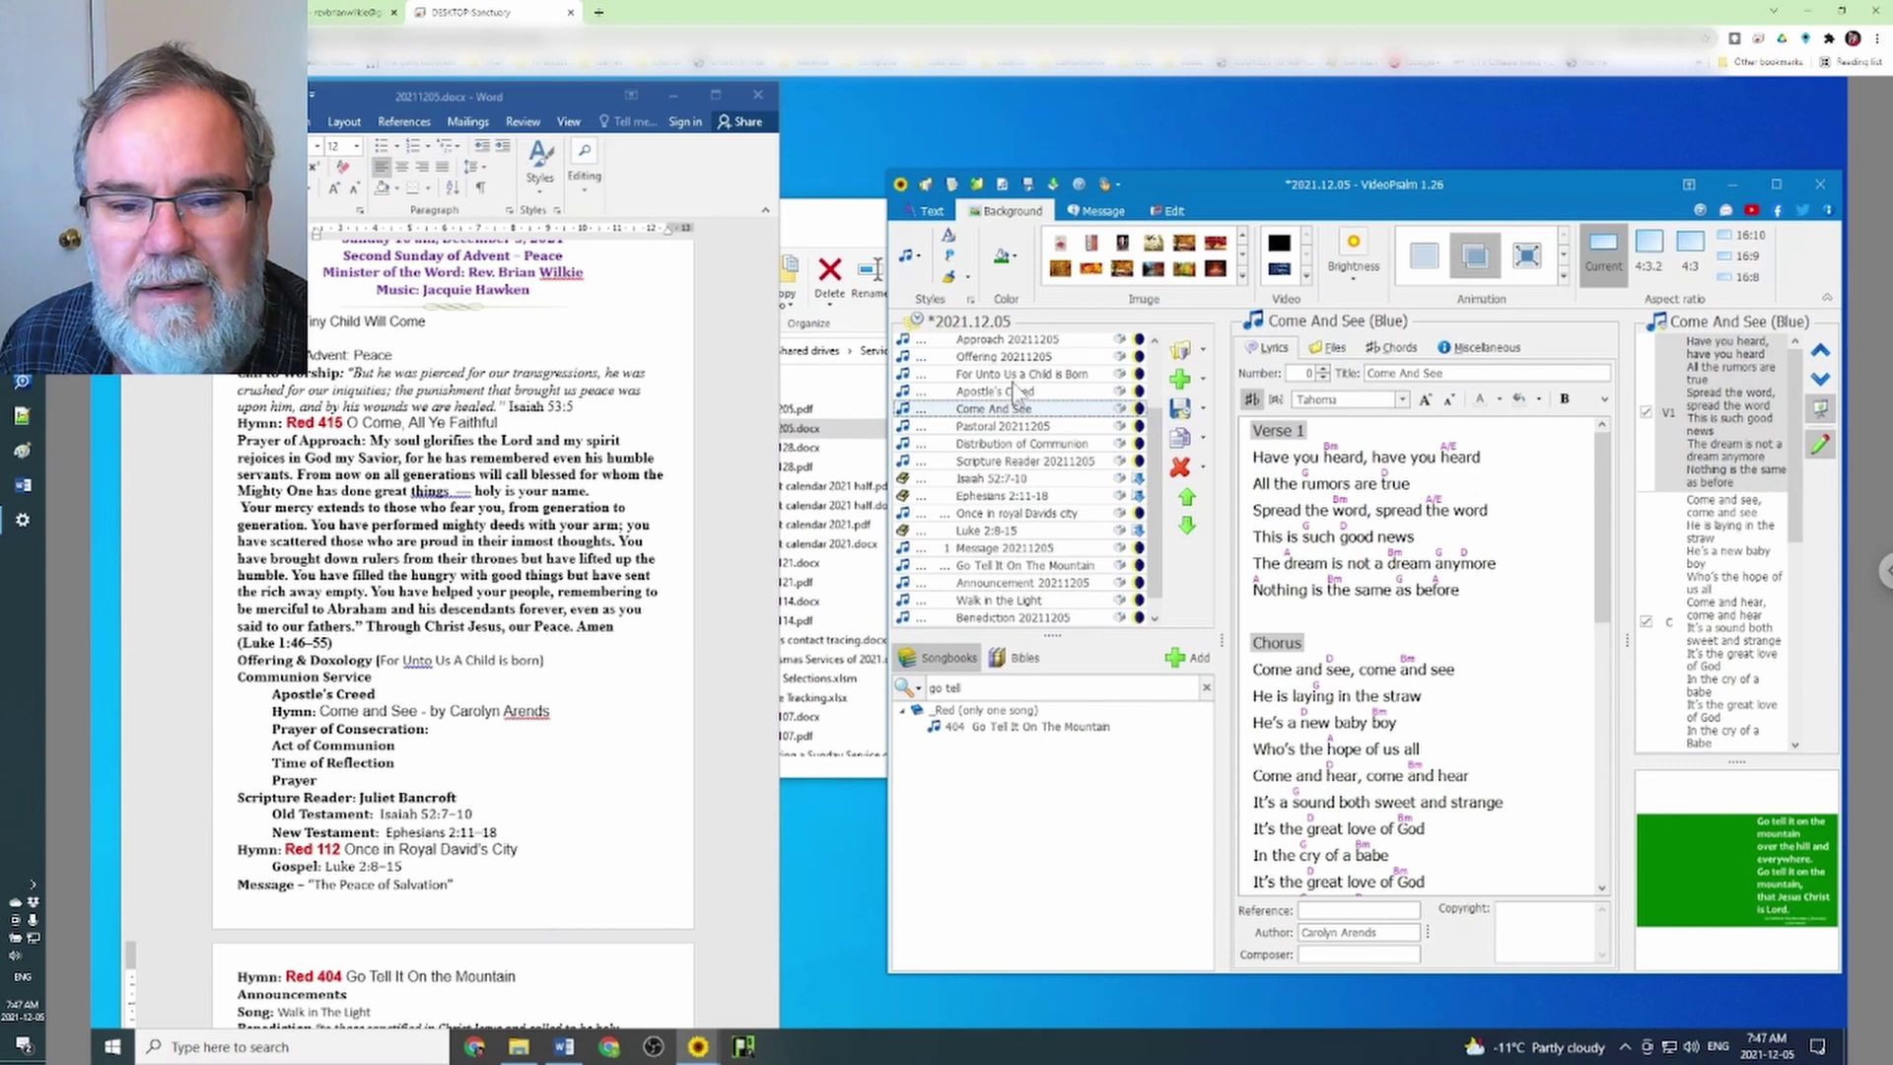
Set verse 4 of O come all ye Faithful (Red 415) to be skipped
scroll(1025, 395, "up", 2)
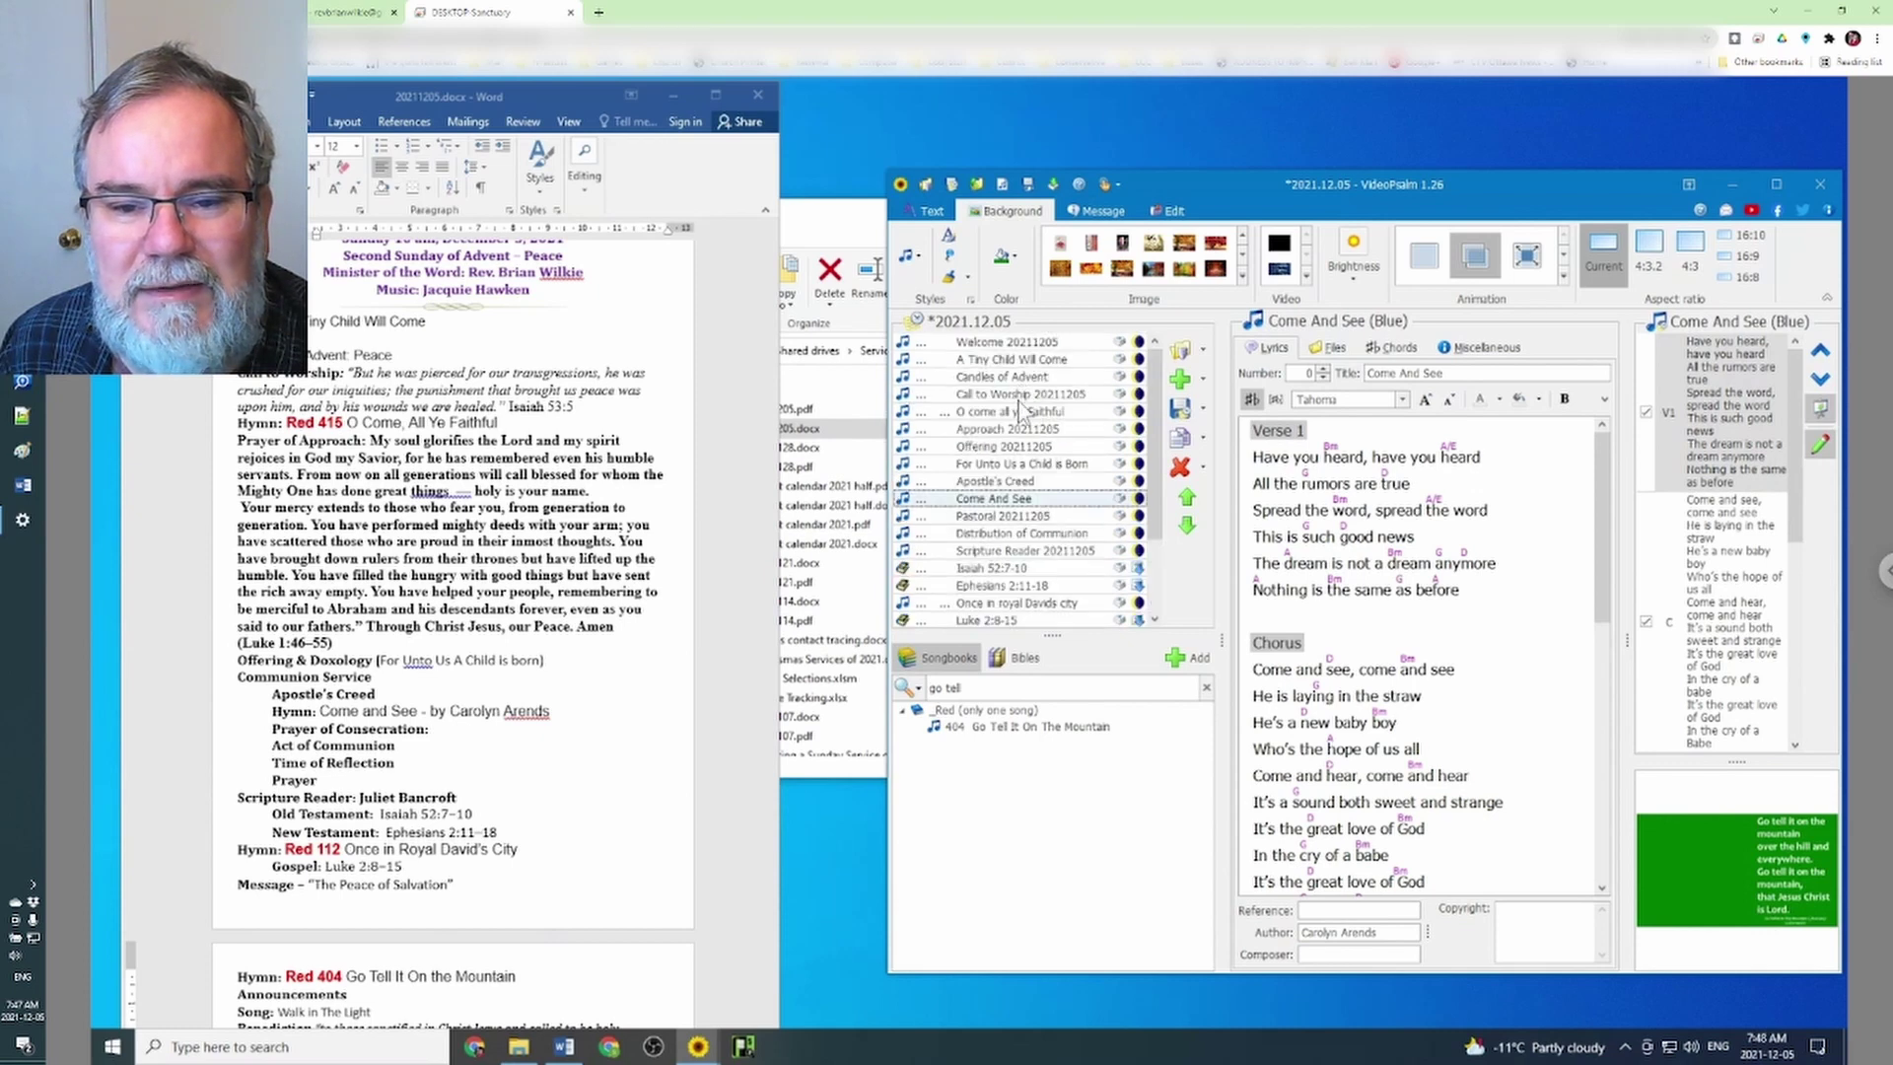
left_click(1020, 414)
scroll(1726, 463, "down", 3)
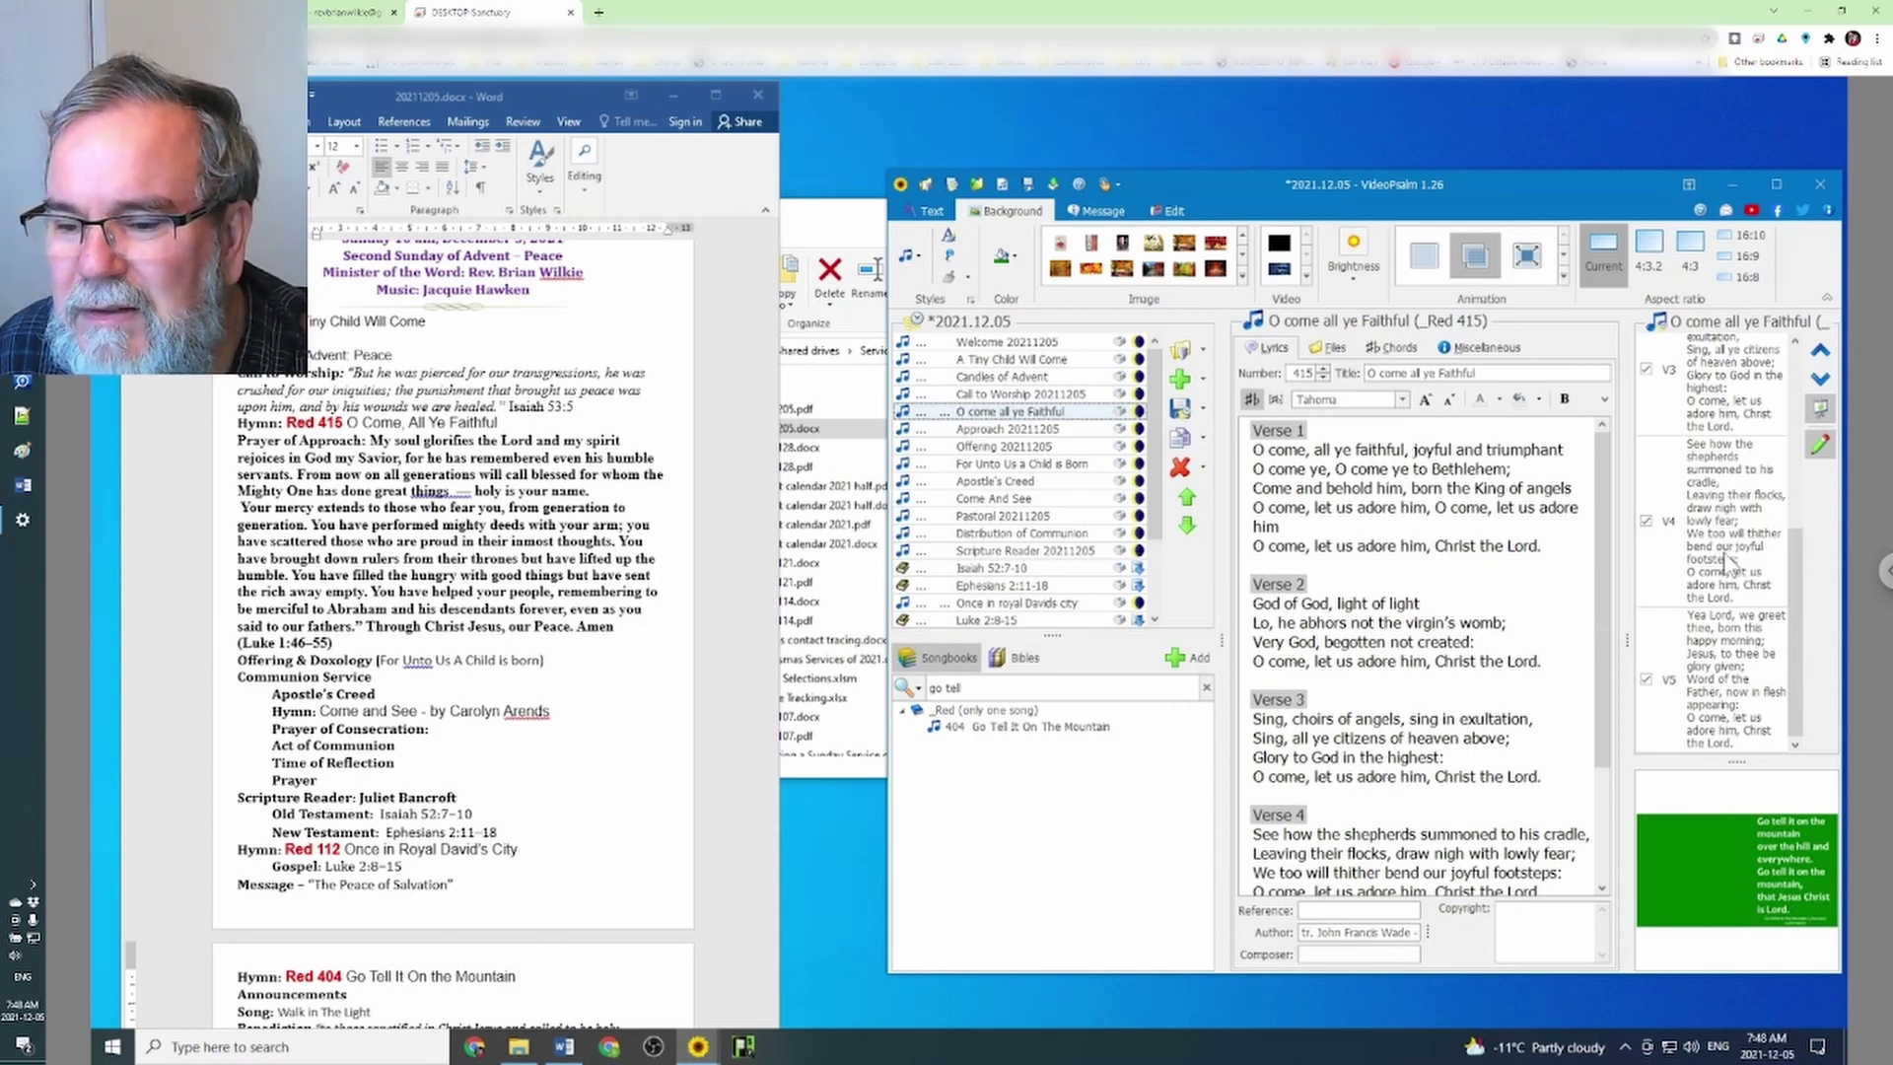
scroll(1715, 570, "up", 3)
scroll(1713, 566, "up", 1)
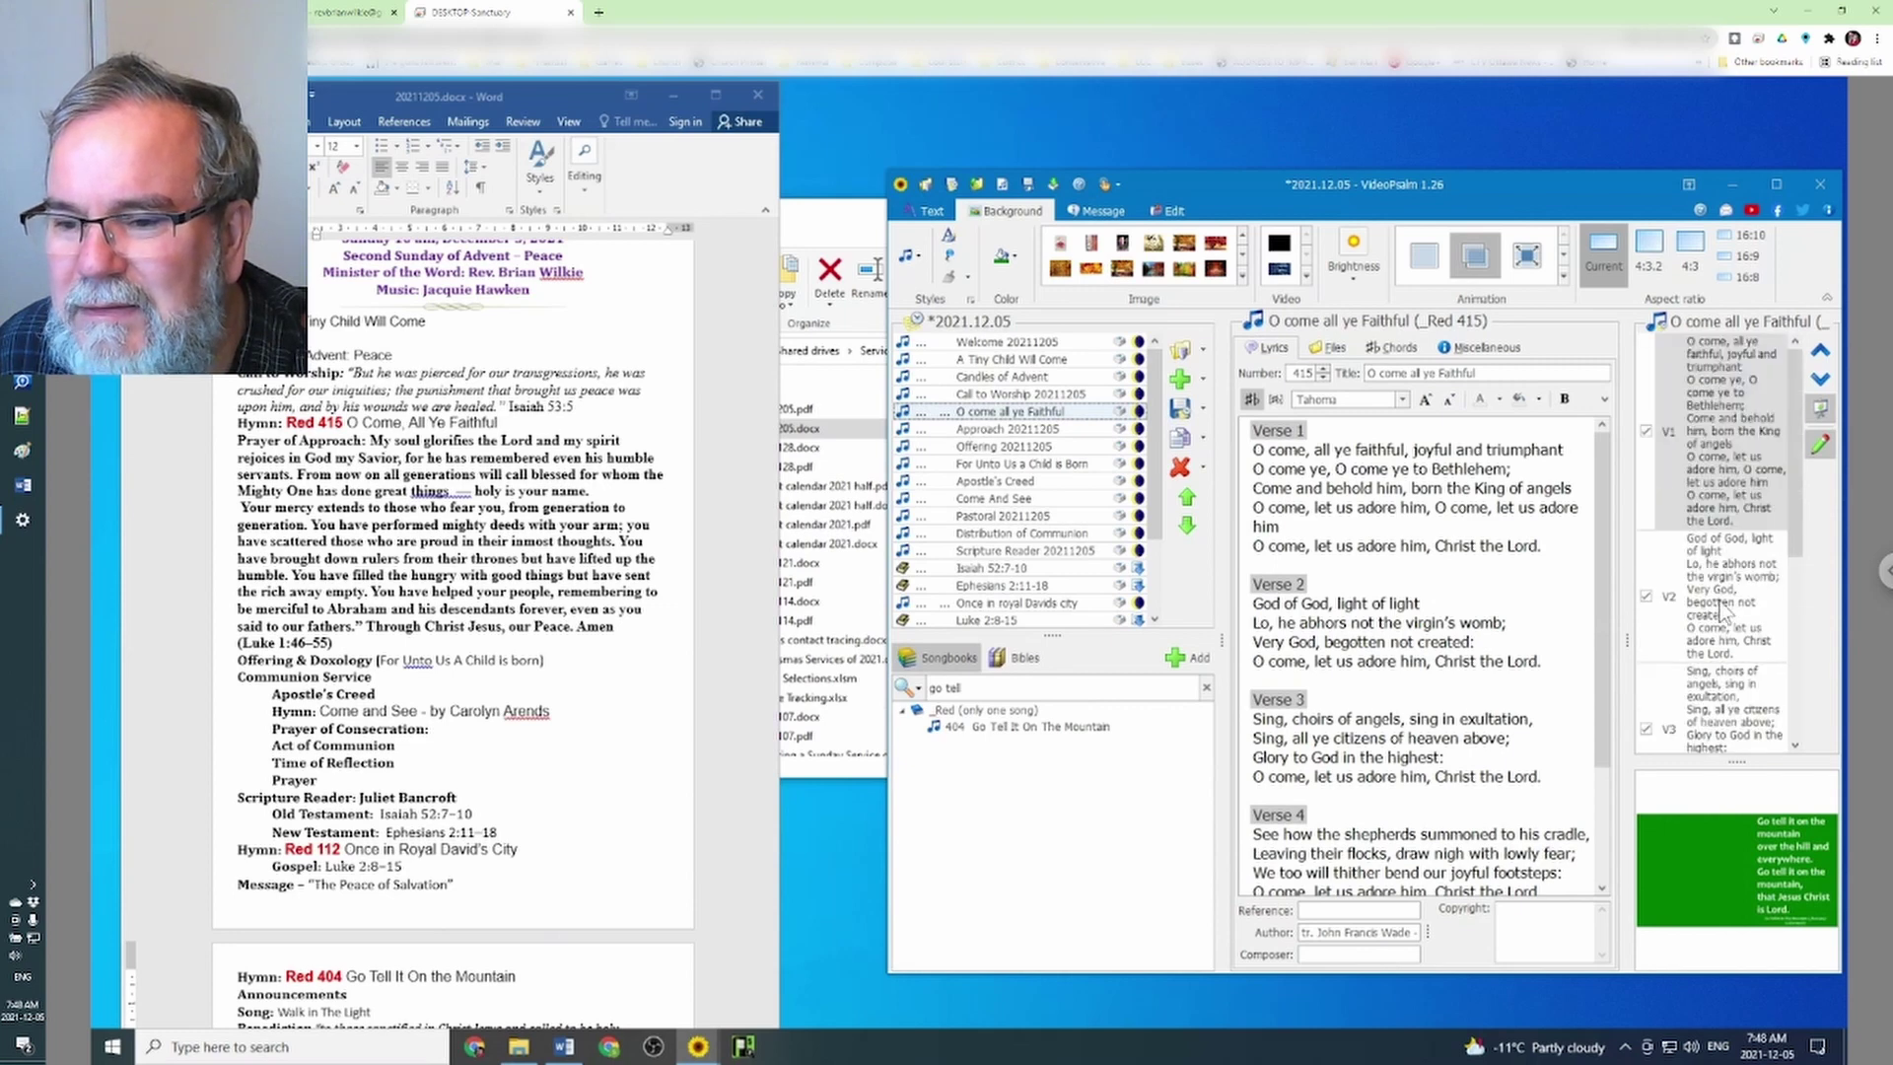
scroll(1732, 619, "down", 1)
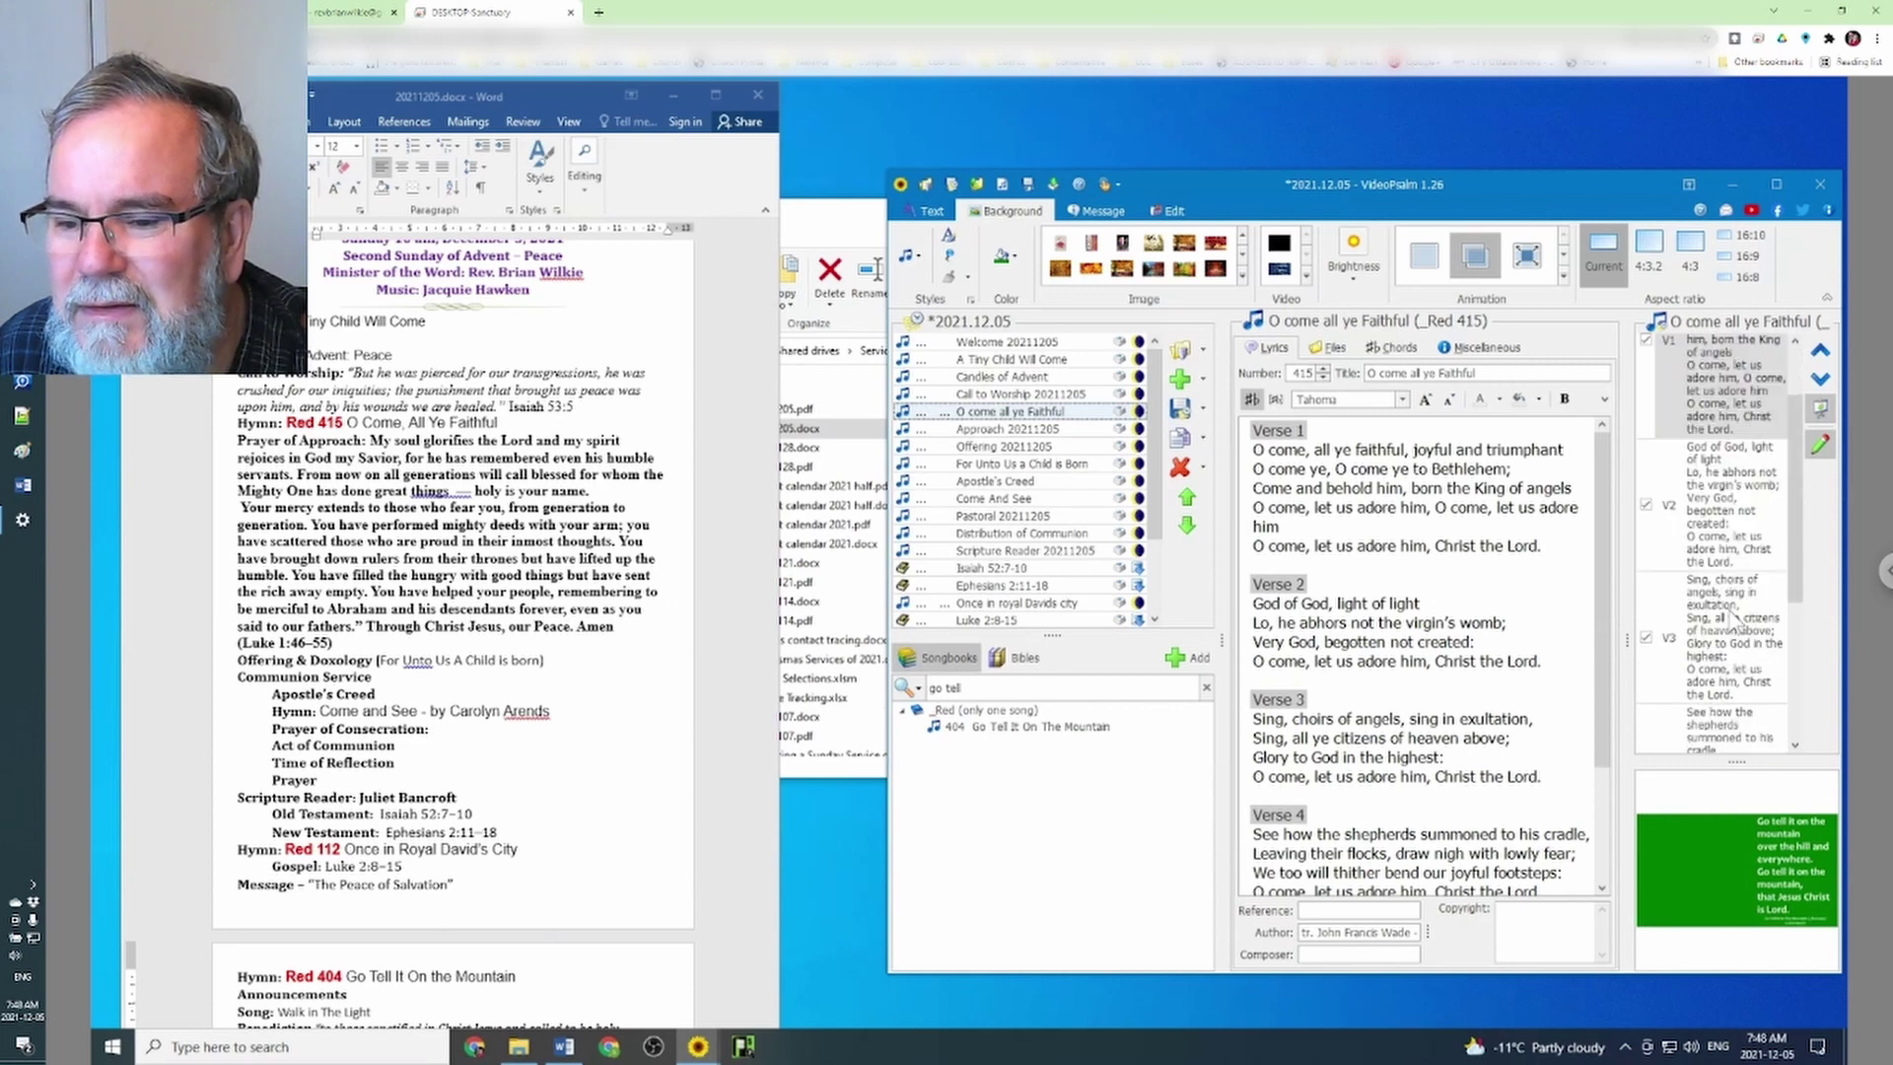
scroll(1742, 641, "down", 2)
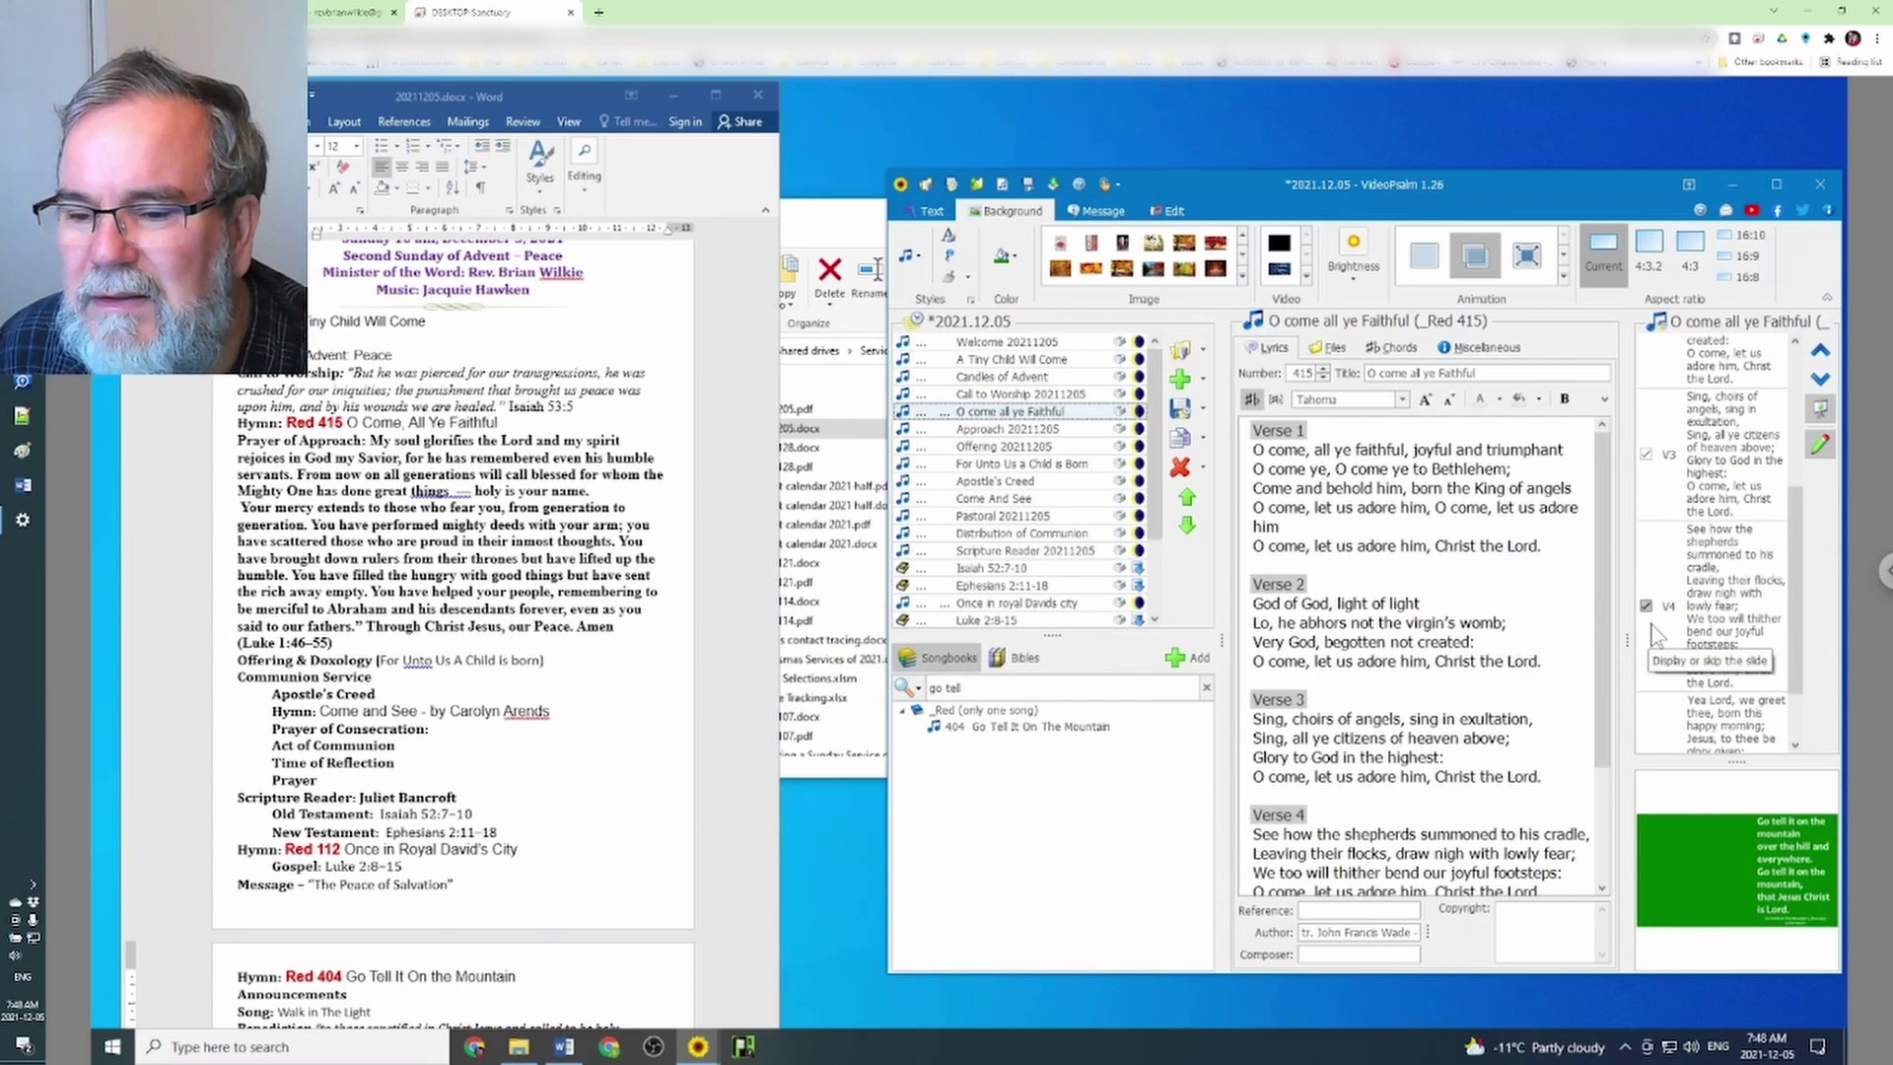
scroll(1664, 653, "down", 1)
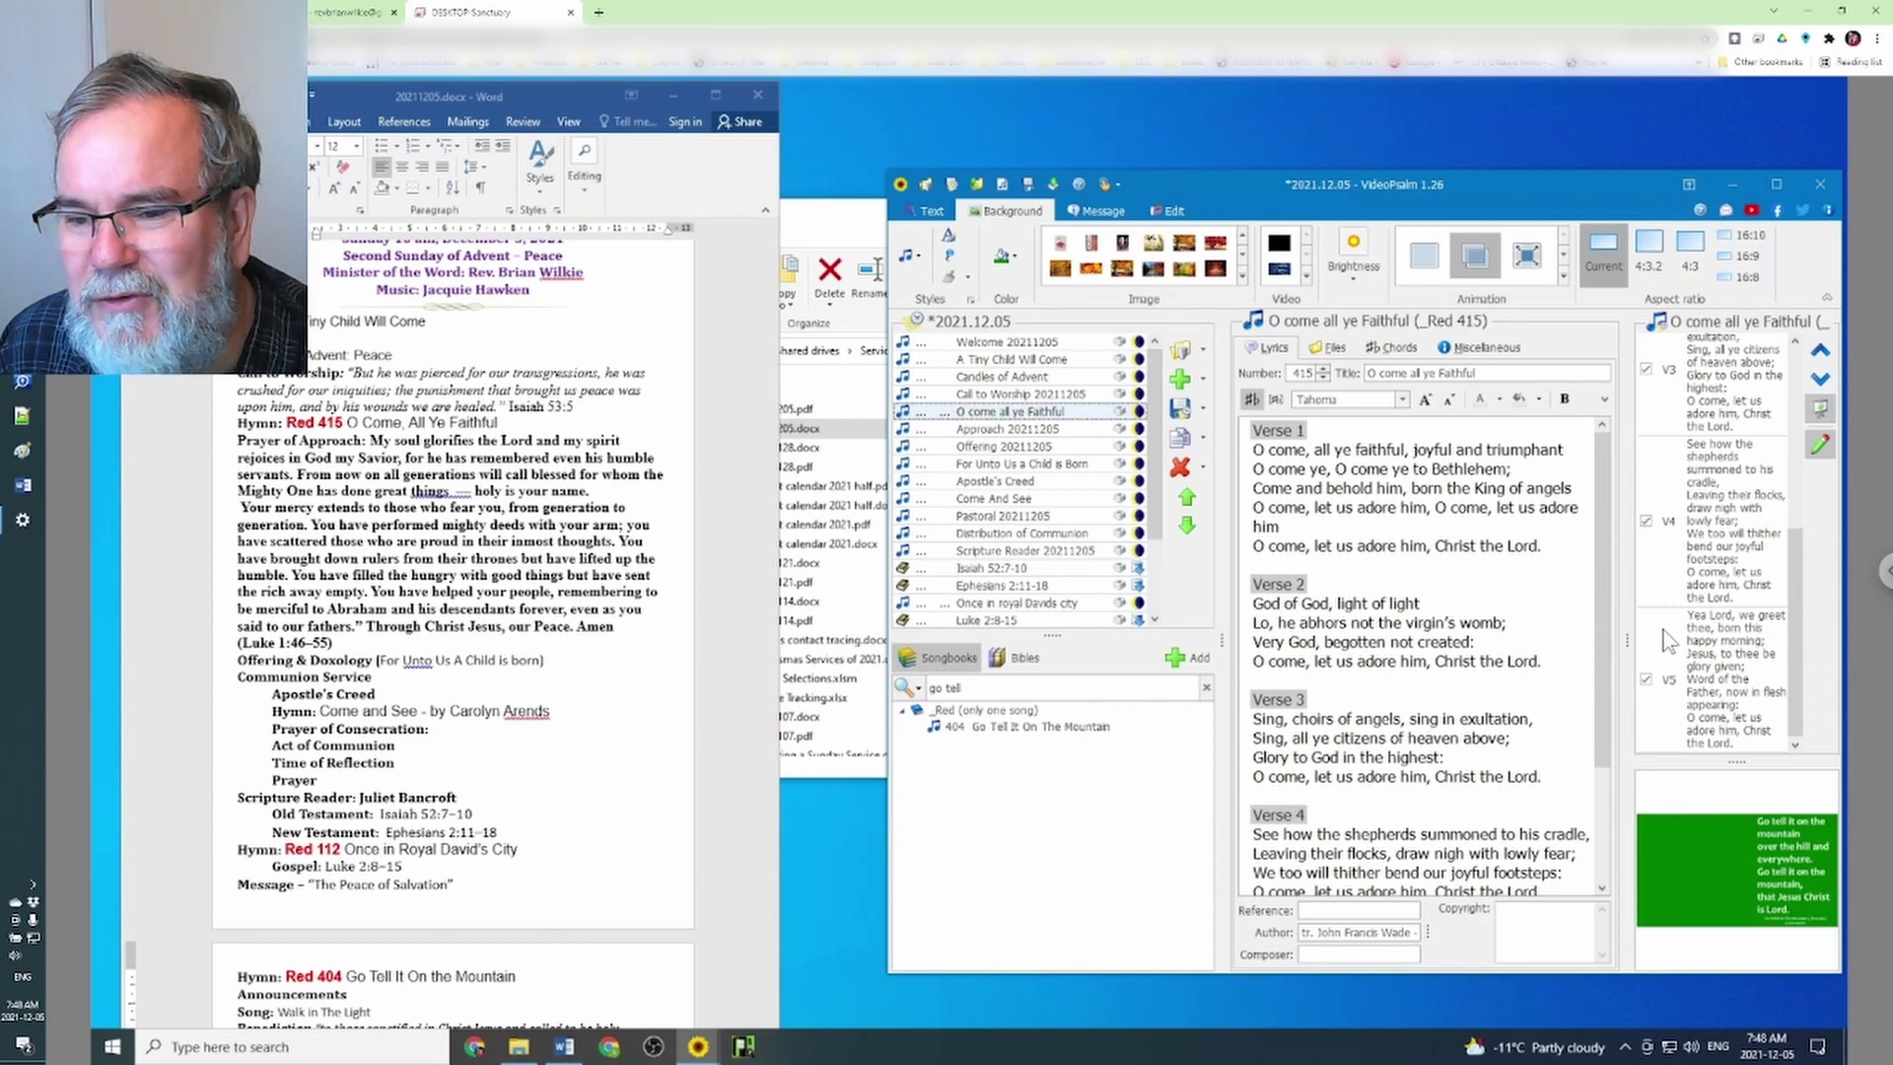
left_click(1645, 520)
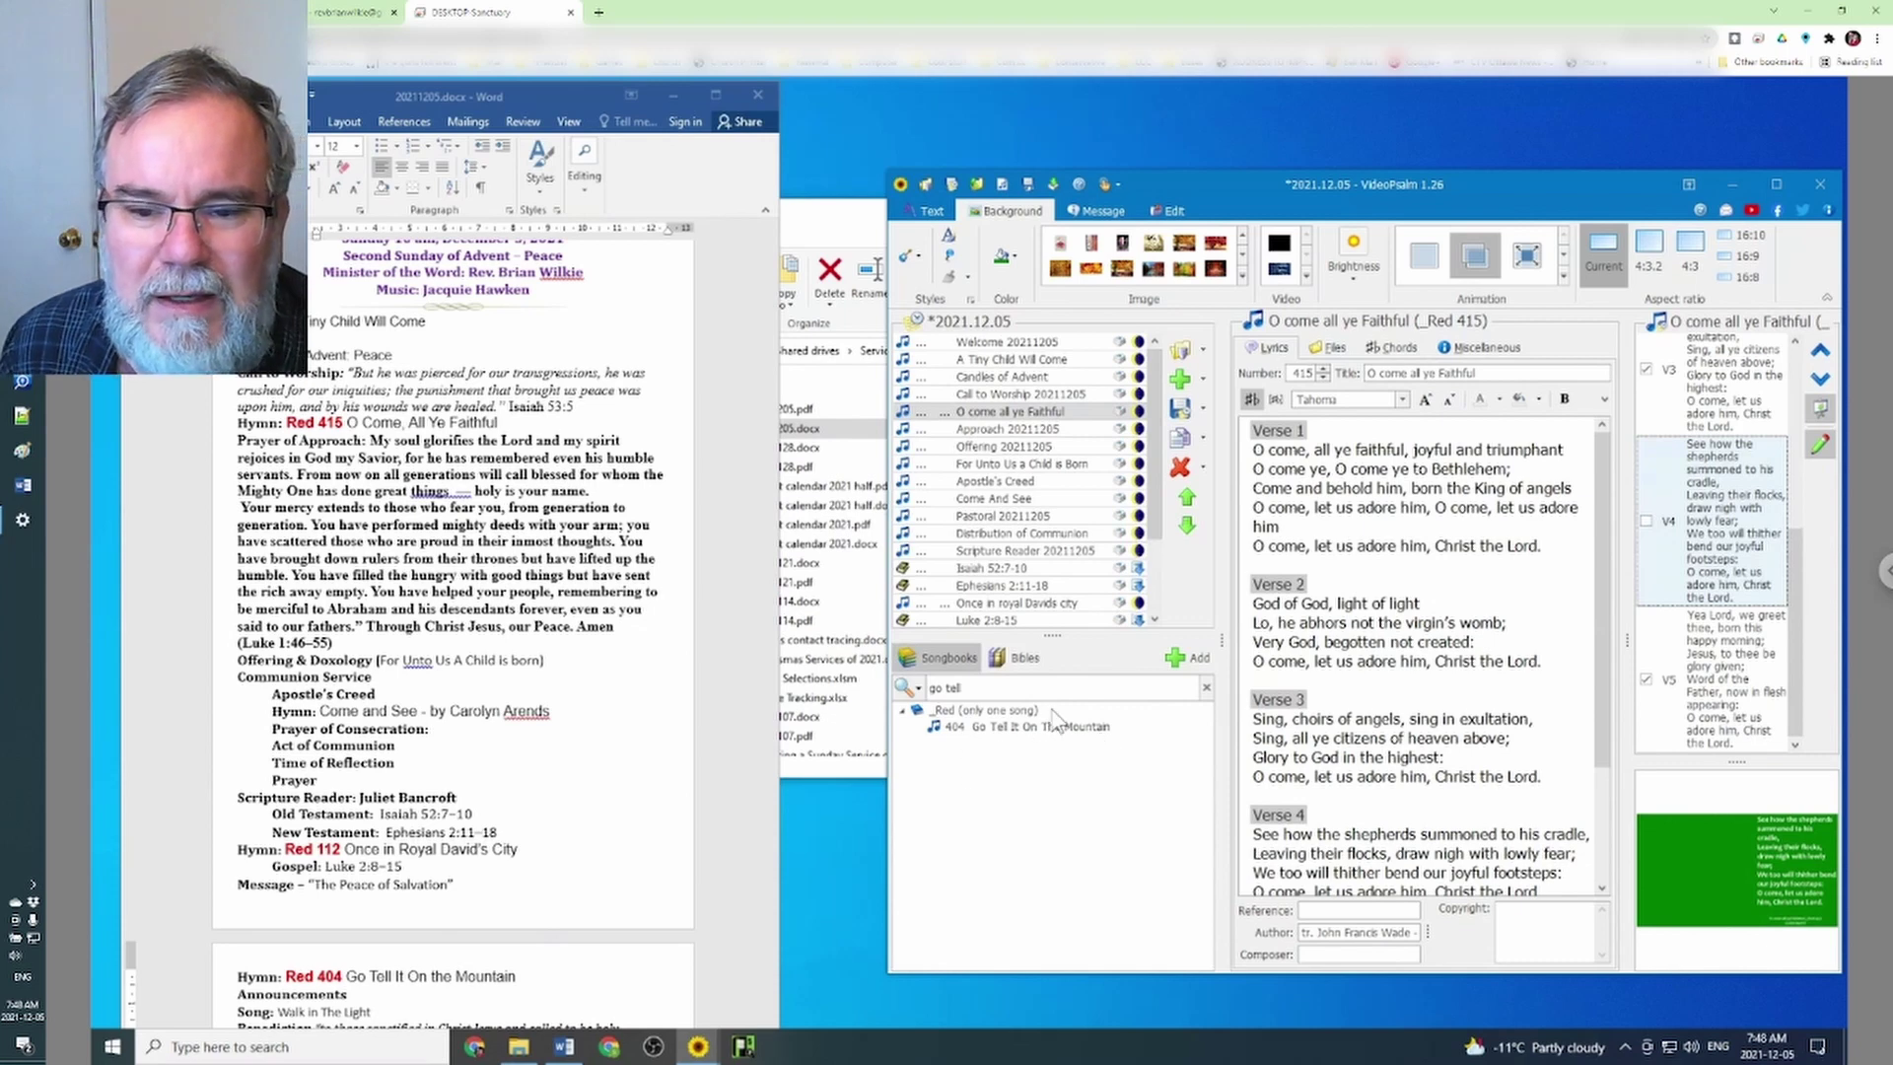
scroll(1035, 527, "down", 2)
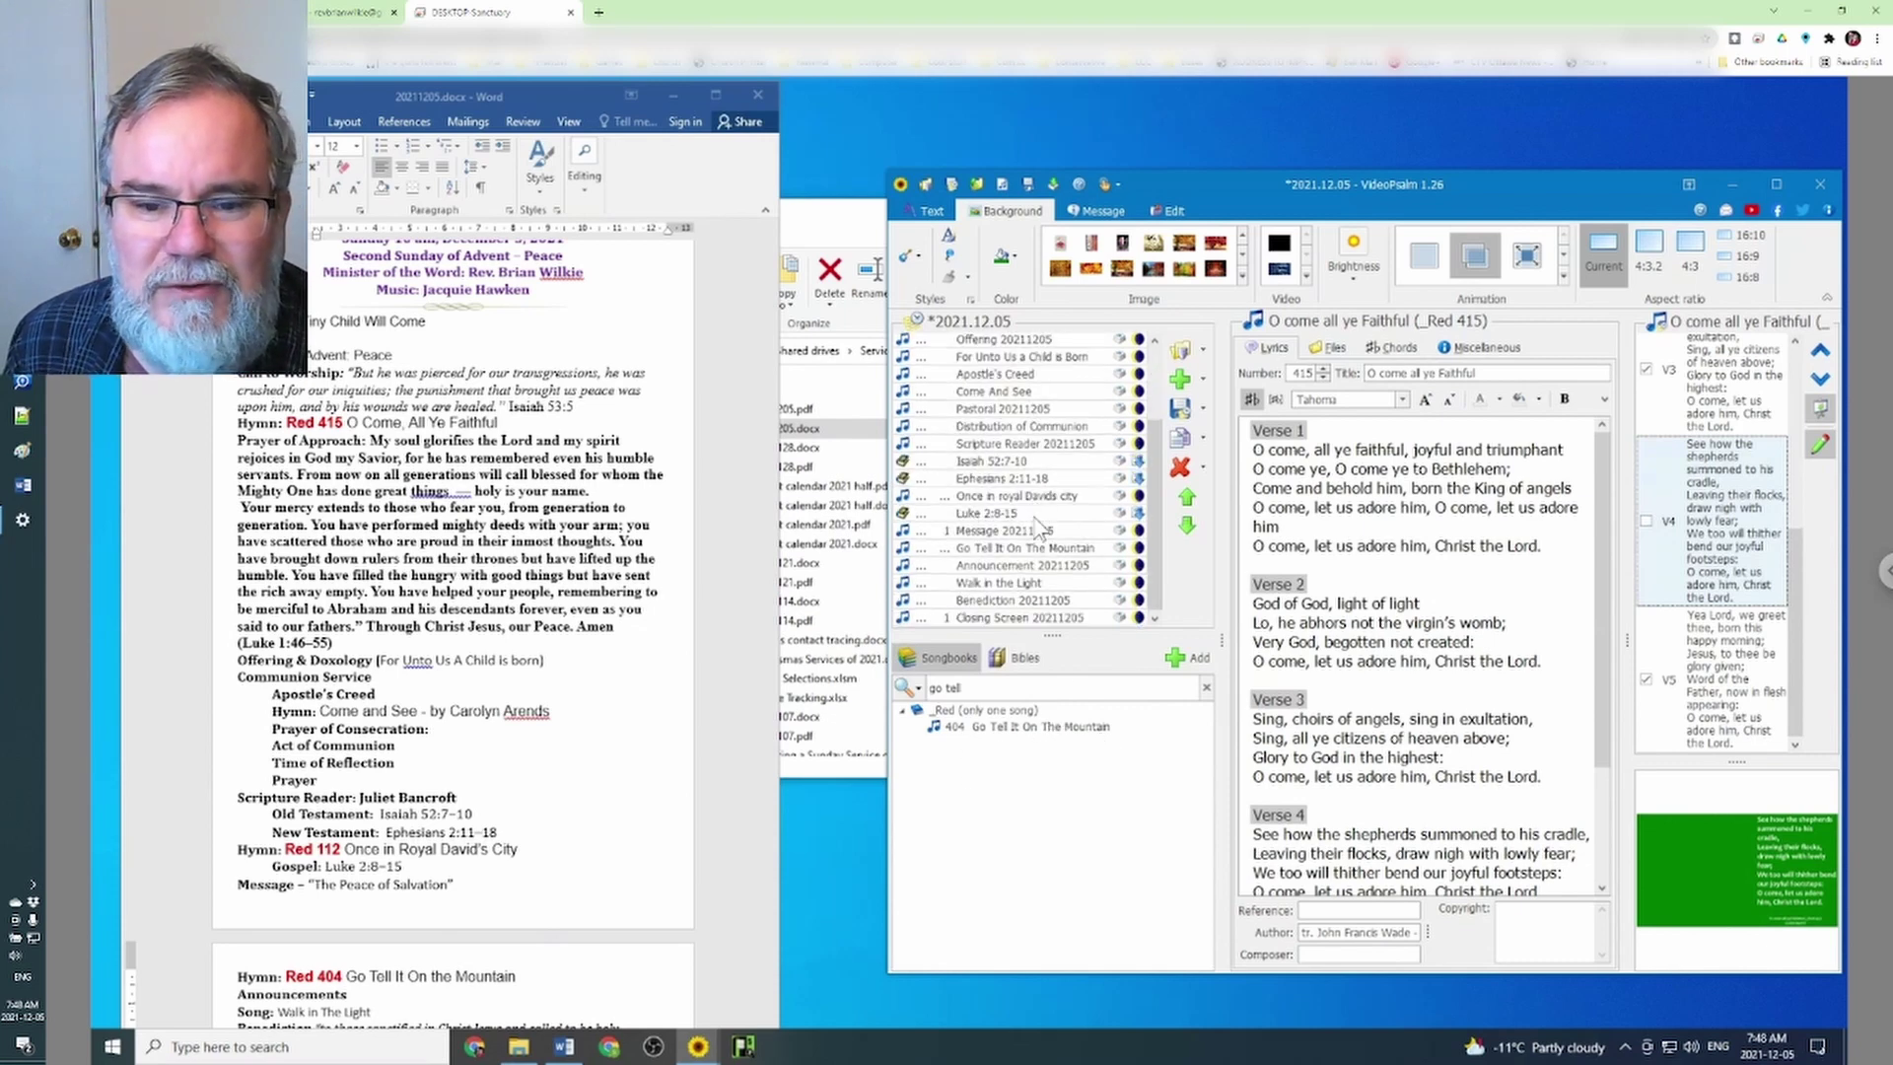
scroll(1038, 530, "up", 2)
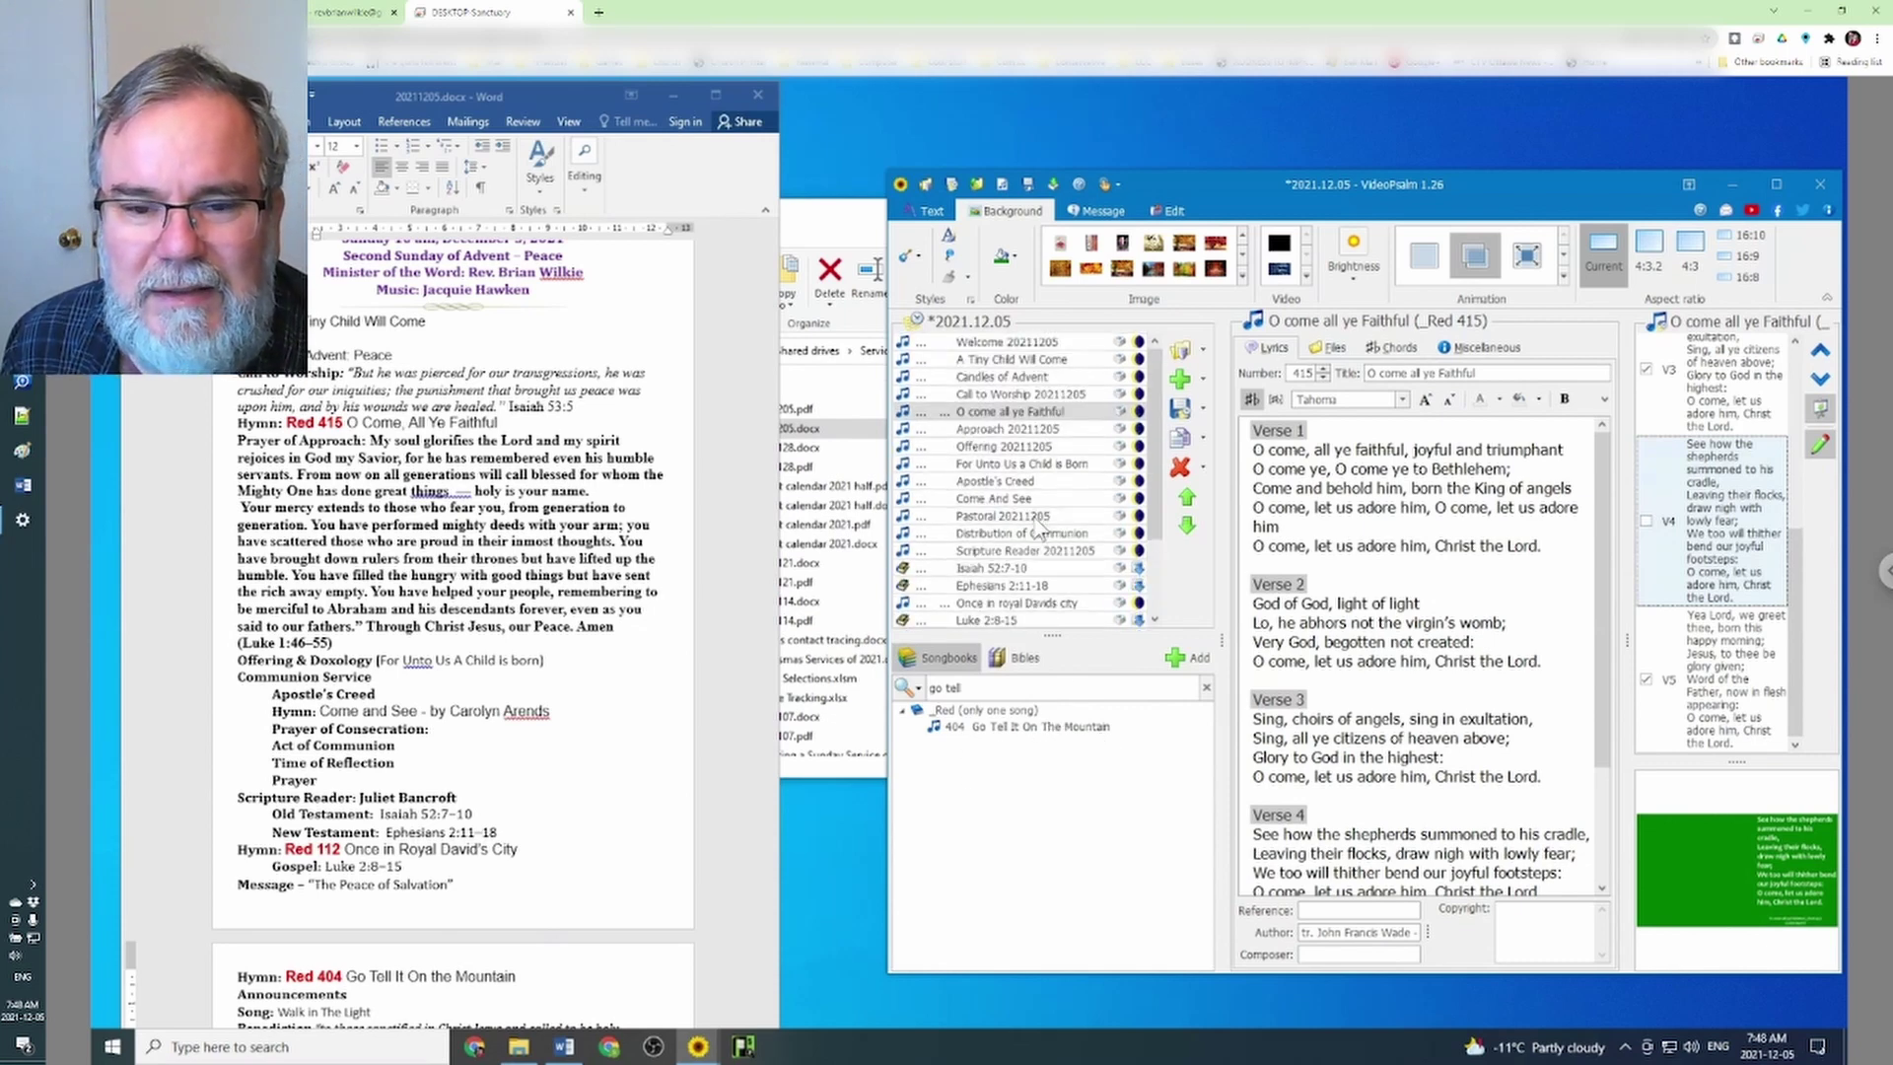